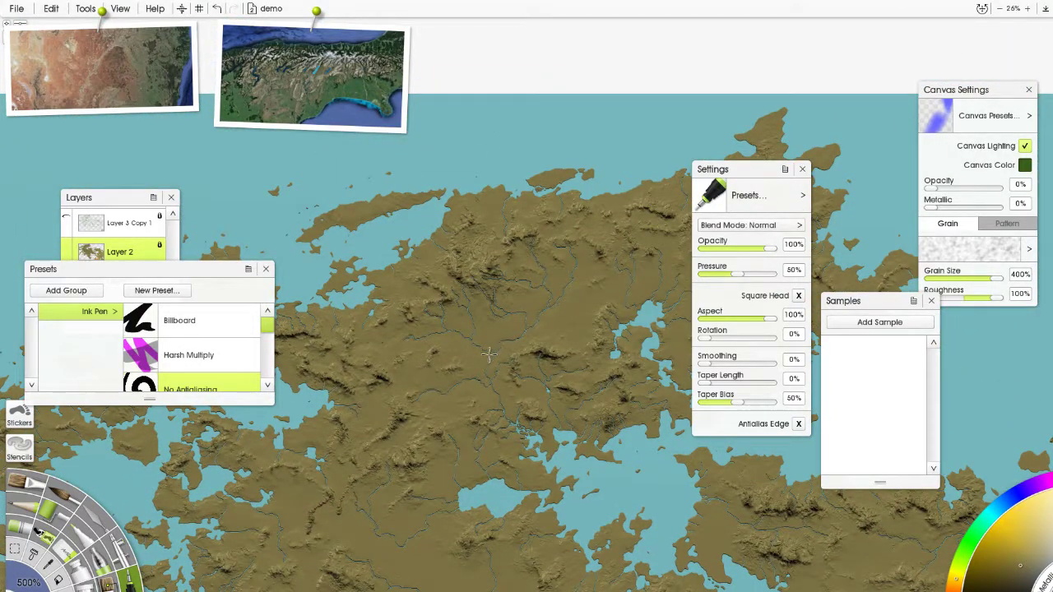
# Examine the mountains, rivers and coastline of the uncoloured brown continent on the demo map.
pyautogui.scroll(10, 489, 354)
pyautogui.scroll(-3, 504, 323)
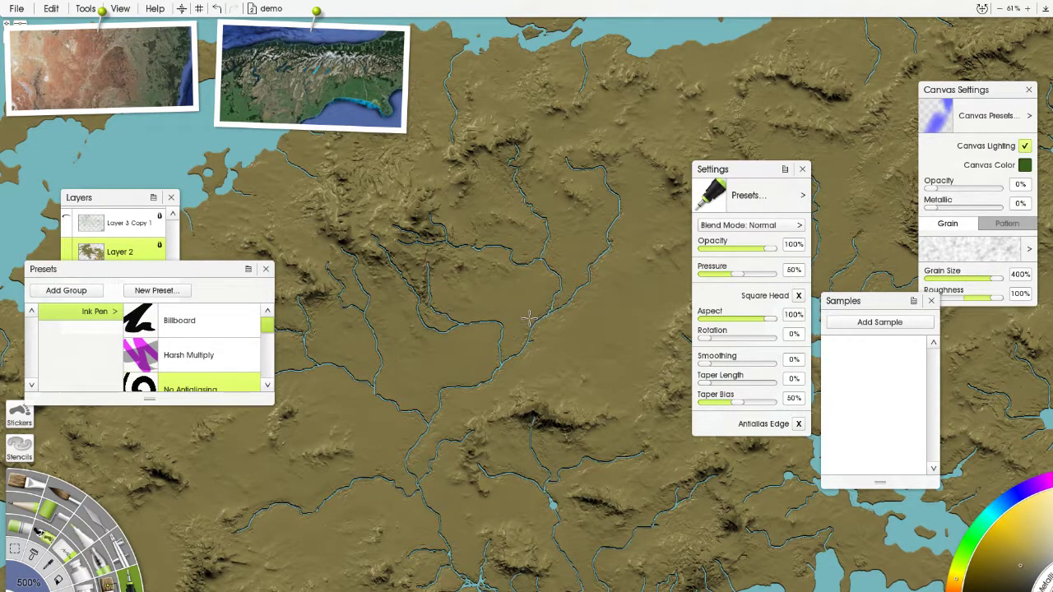
pyautogui.scroll(-5, 529, 316)
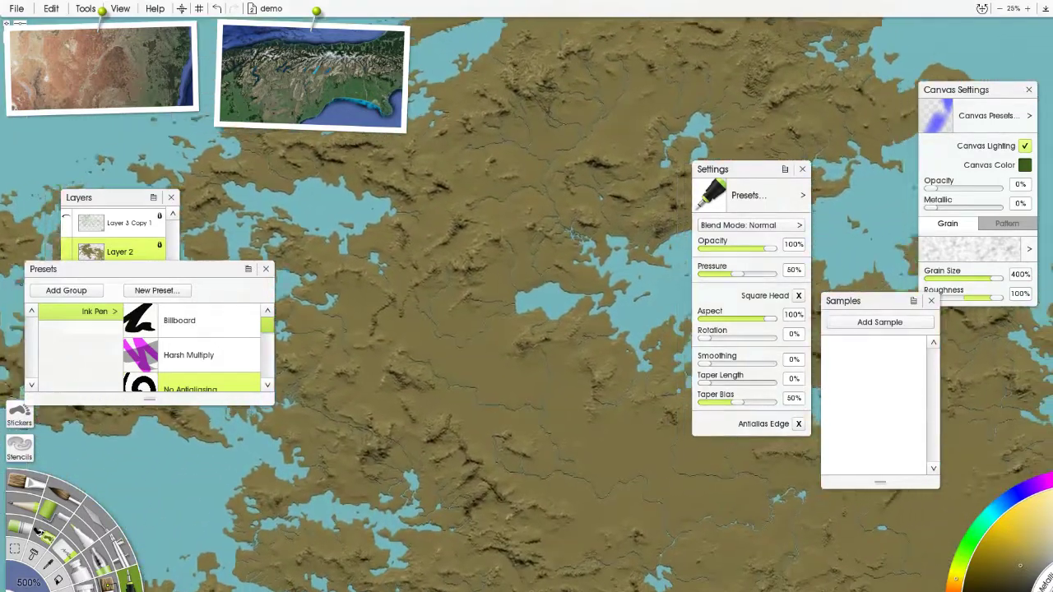
pyautogui.moveTo(602, 132); pyautogui.dragTo(534, 209)
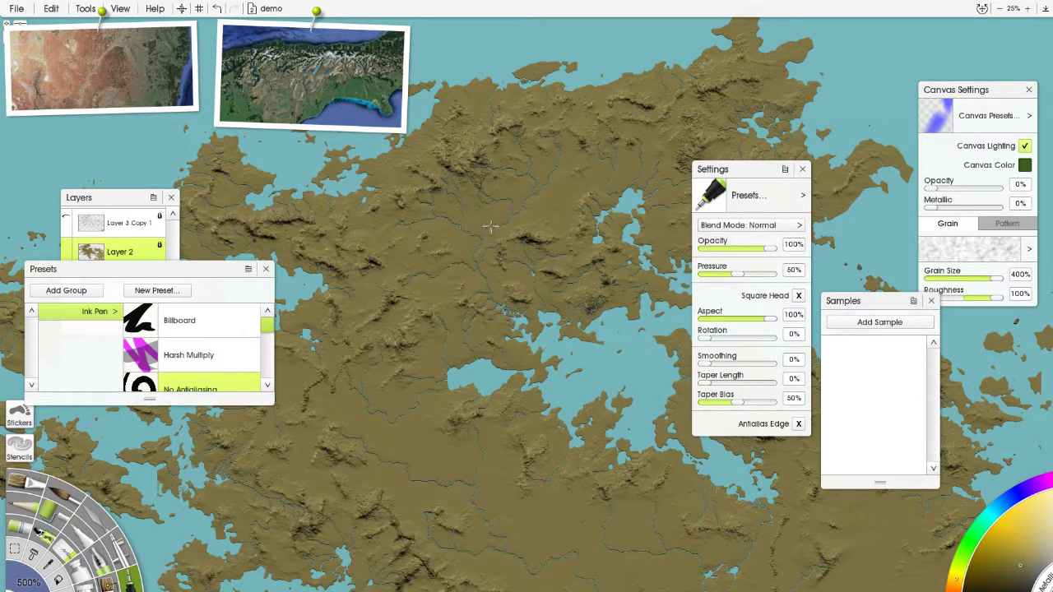
pyautogui.moveTo(526, 280); pyautogui.dragTo(510, 287)
pyautogui.scroll(-3, 430, 205)
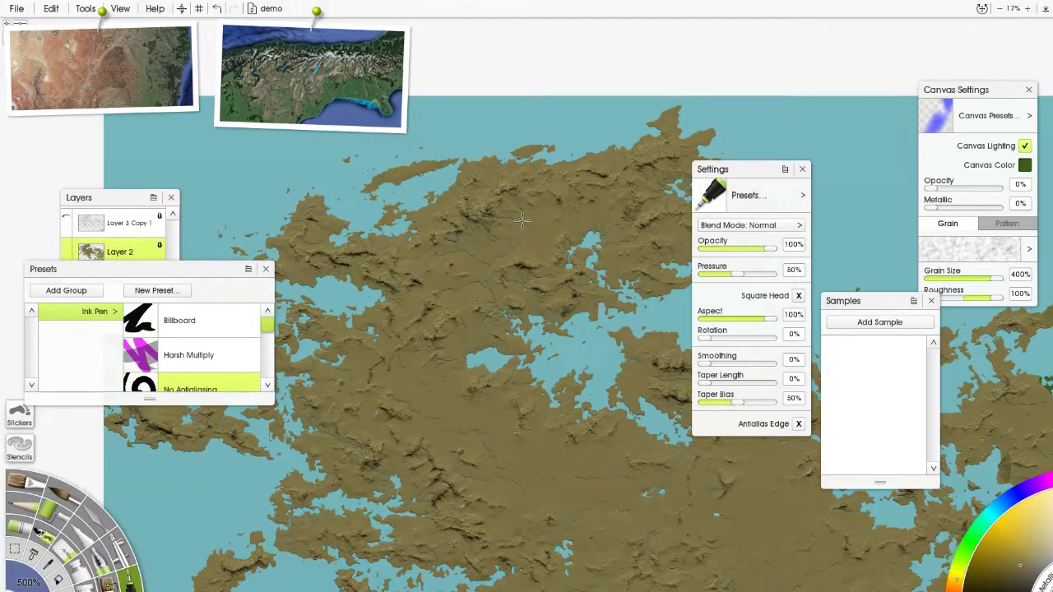
pyautogui.scroll(-2, 430, 204)
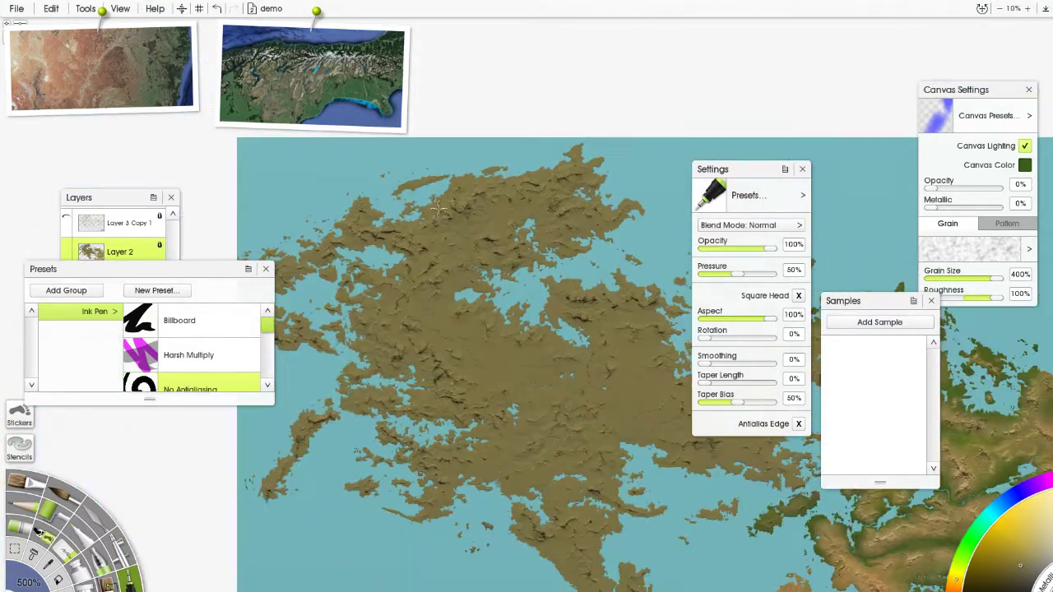
pyautogui.scroll(2, 498, 276)
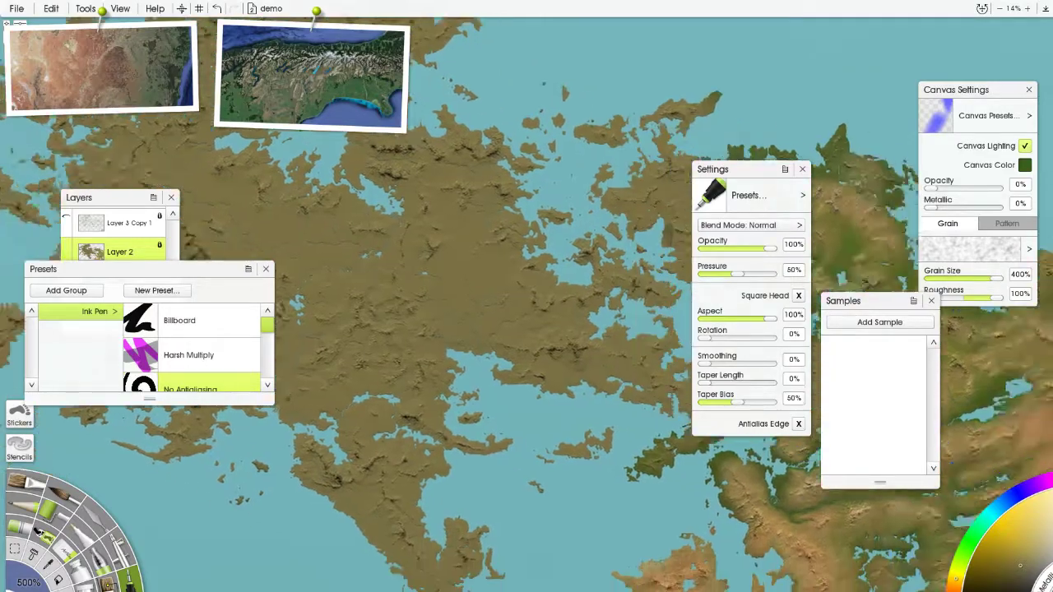
# Compare the fully coloured terrain in the map's southeast with the uncoloured brown continent.
pyautogui.moveTo(658, 411); pyautogui.dragTo(354, 272)
pyautogui.scroll(2, 625, 273)
pyautogui.scroll(3, 710, 274)
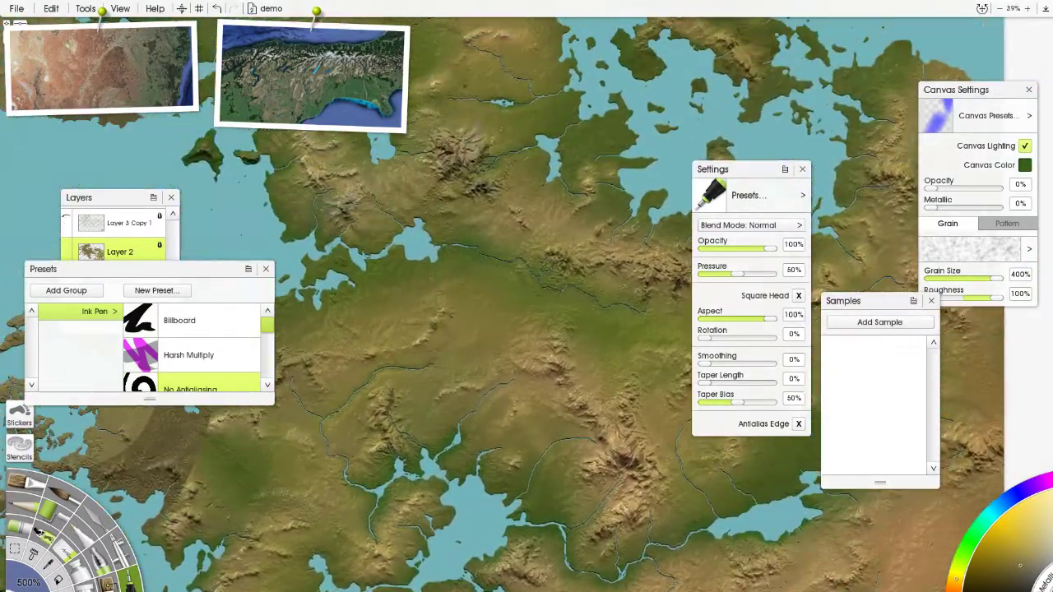
pyautogui.moveTo(395, 206); pyautogui.dragTo(644, 489)
pyautogui.moveTo(621, 549); pyautogui.dragTo(447, 29)
pyautogui.scroll(-4, 577, 202)
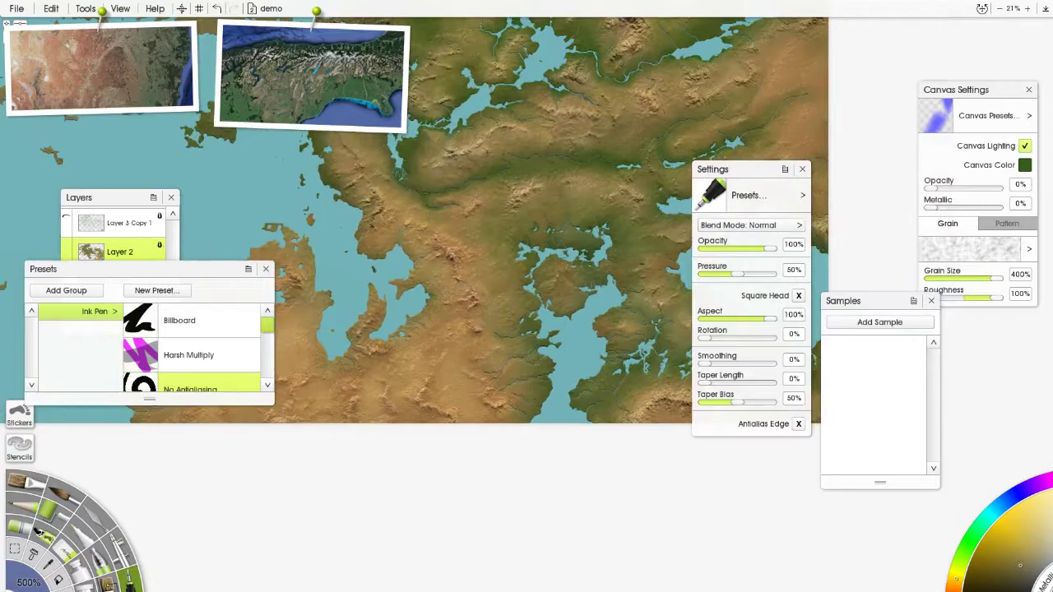
pyautogui.moveTo(313, 206); pyautogui.dragTo(638, 419)
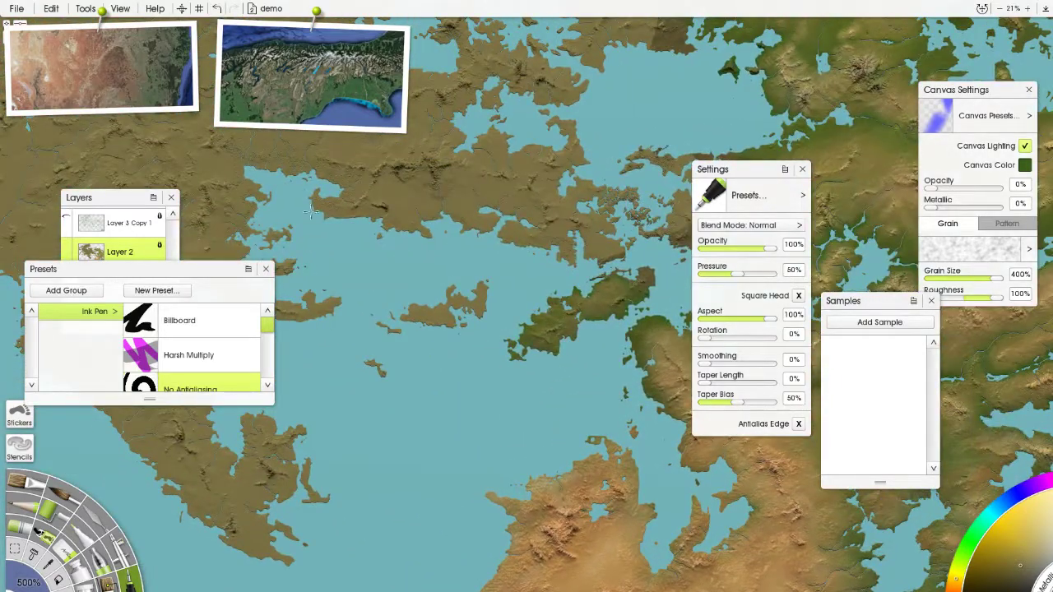
pyautogui.scroll(-3, 312, 213)
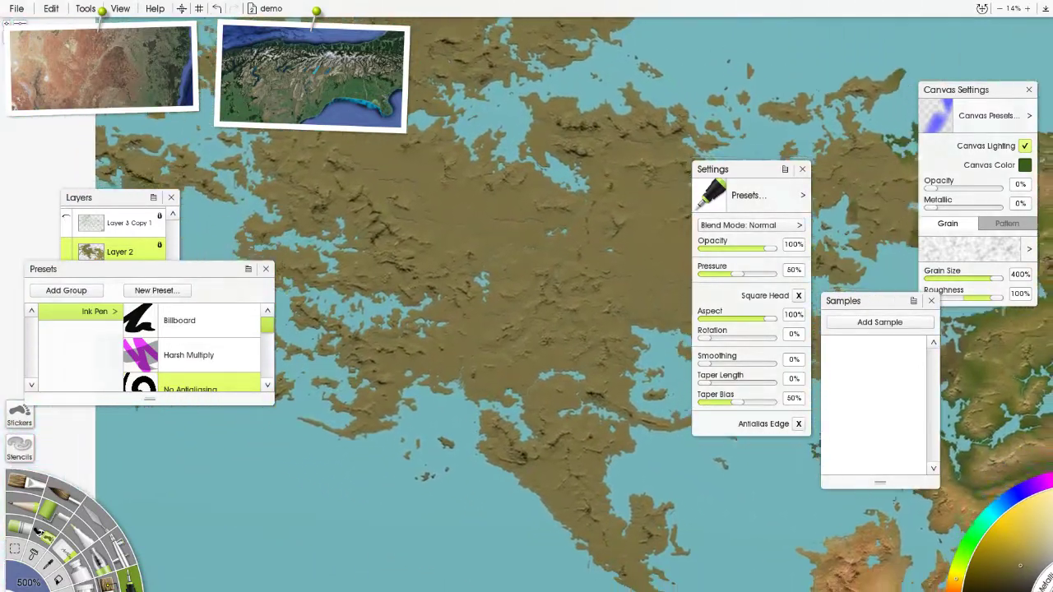
pyautogui.scroll(-2, 481, 370)
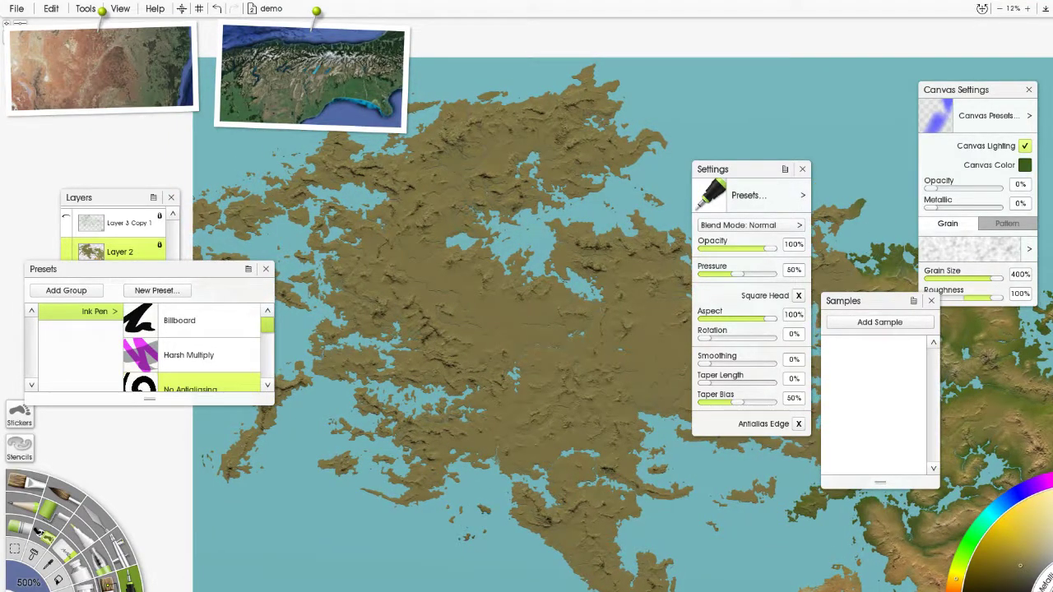
pyautogui.scroll(5, 523, 398)
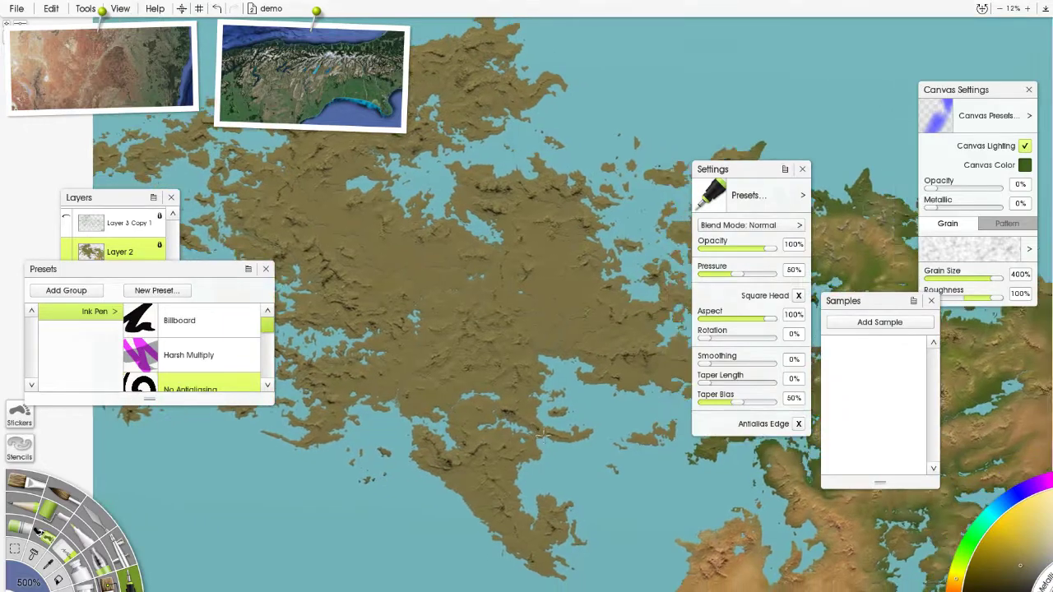
pyautogui.scroll(-3, 488, 354)
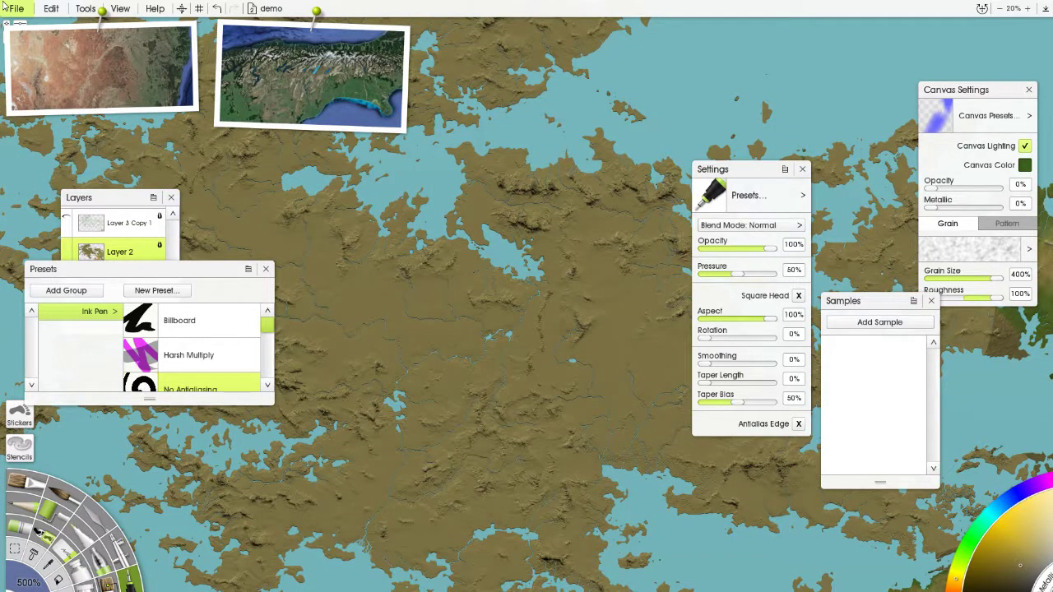
# Set the cursor style to Tool in the ArtRage preferences.
pyautogui.click(17, 9)
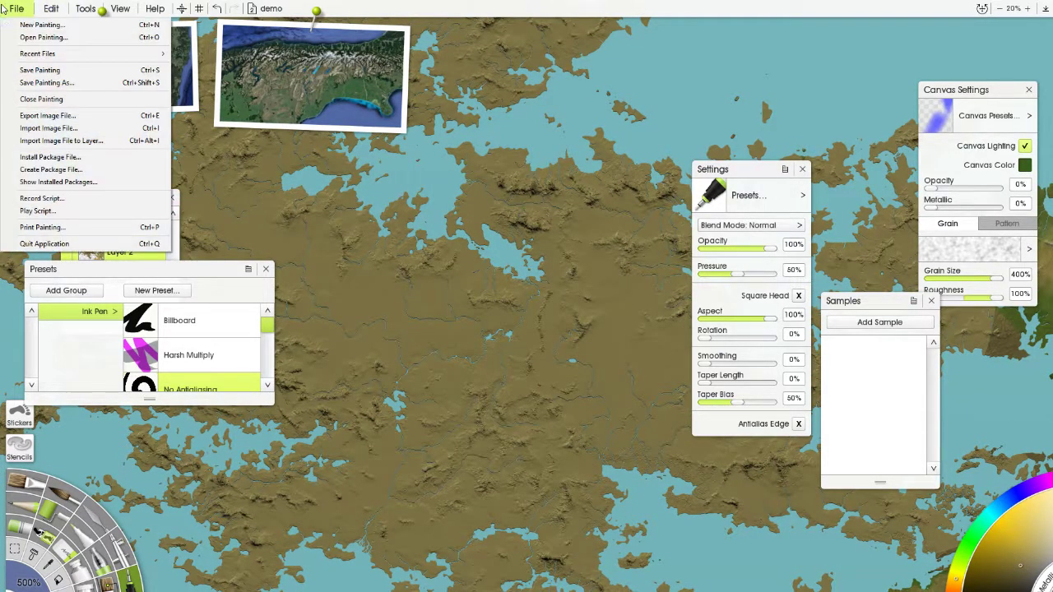
pyautogui.moveTo(49, 8)
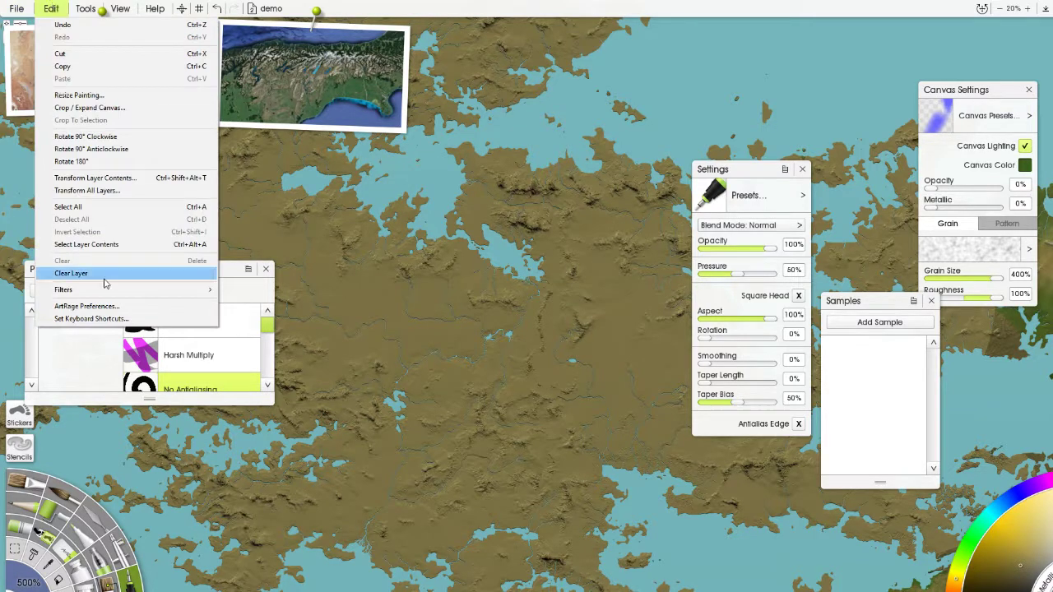
pyautogui.click(107, 307)
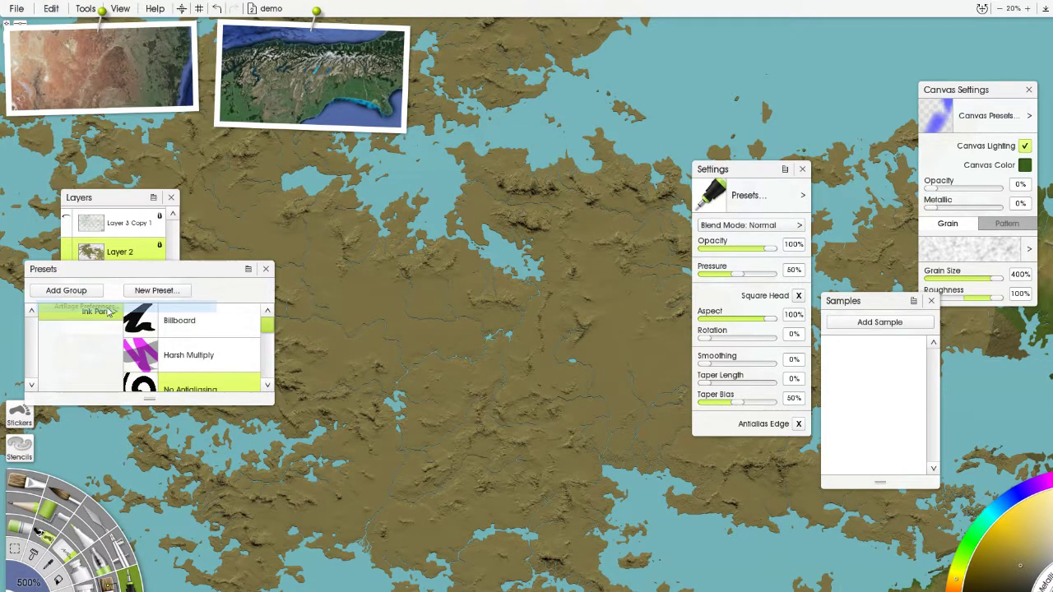
pyautogui.click(478, 268)
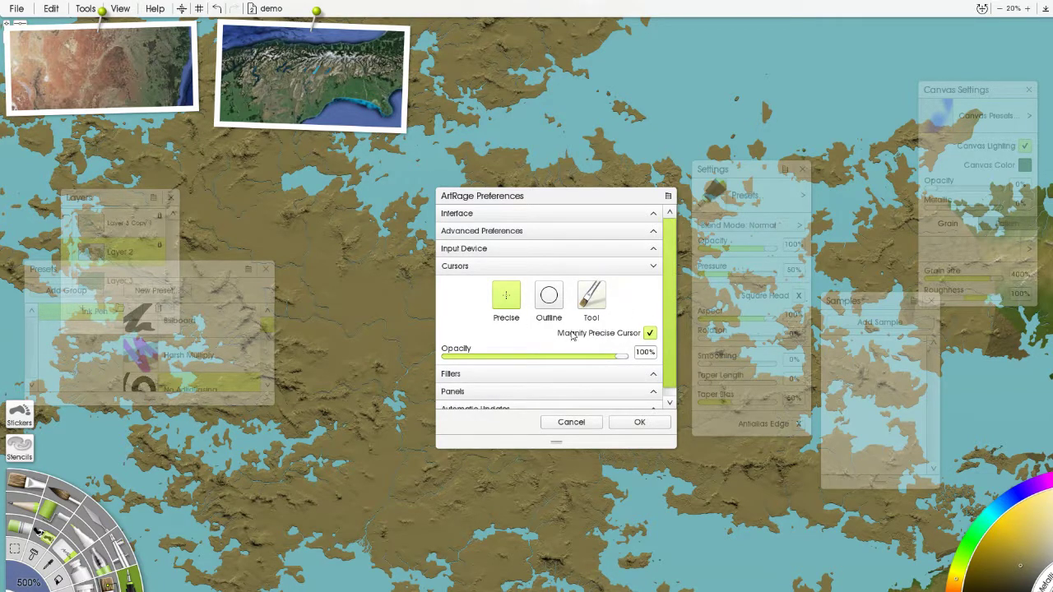
pyautogui.click(549, 297)
pyautogui.click(596, 303)
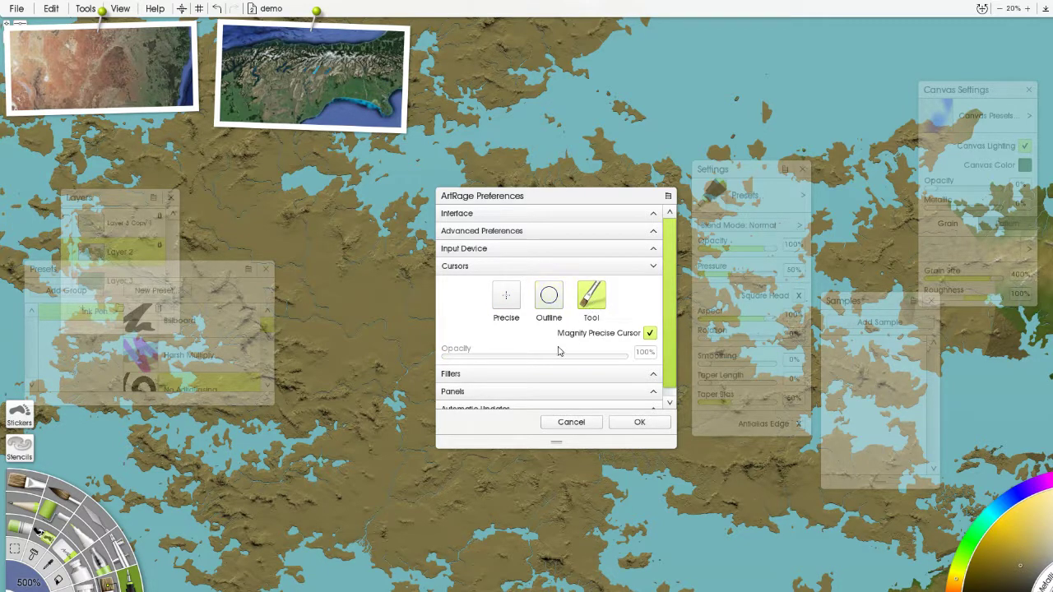
pyautogui.click(640, 422)
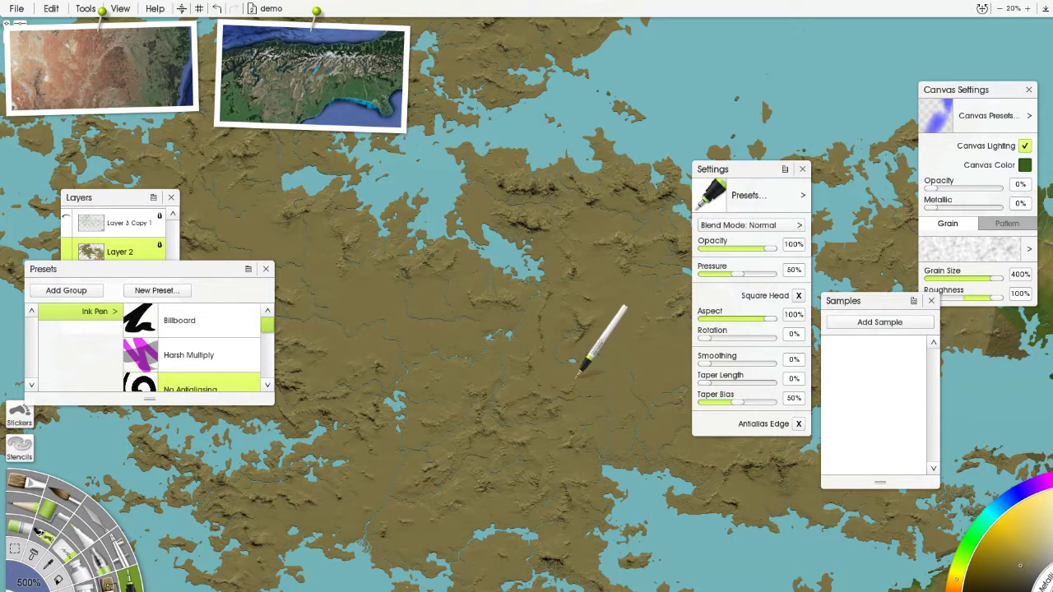
# Switch to the paint Tube, make a test stroke across the middle of the brown continent and undo it.
pyautogui.click(92, 564)
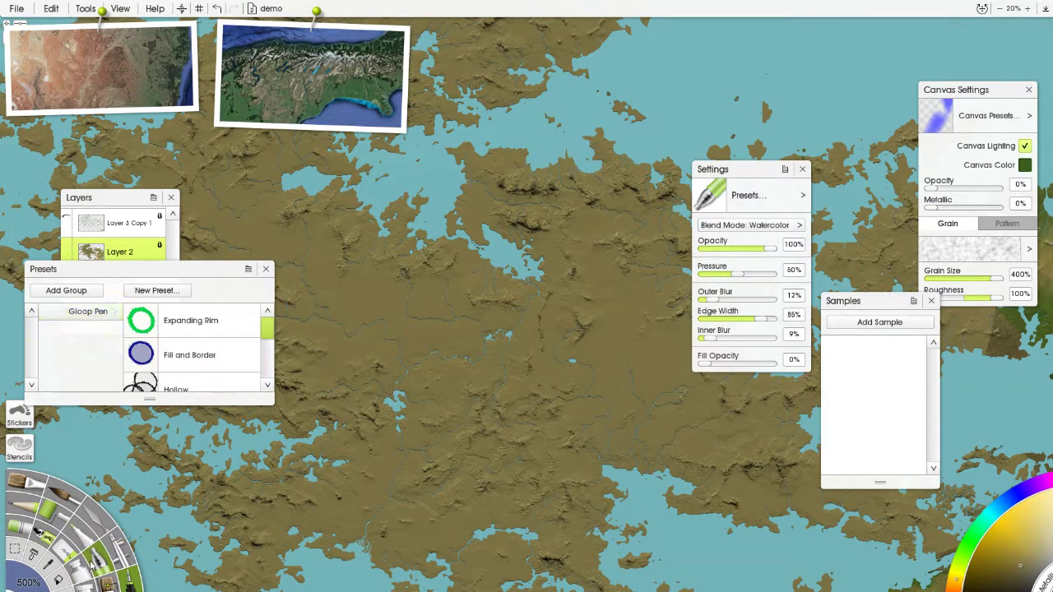
pyautogui.click(78, 567)
pyautogui.moveTo(421, 362)
pyautogui.mouseDown()
pyautogui.moveTo(444, 328)
pyautogui.moveTo(497, 374)
pyautogui.moveTo(564, 348)
pyautogui.moveTo(613, 345)
pyautogui.mouseUp()
pyautogui.hotkey('ctrl', 'z')
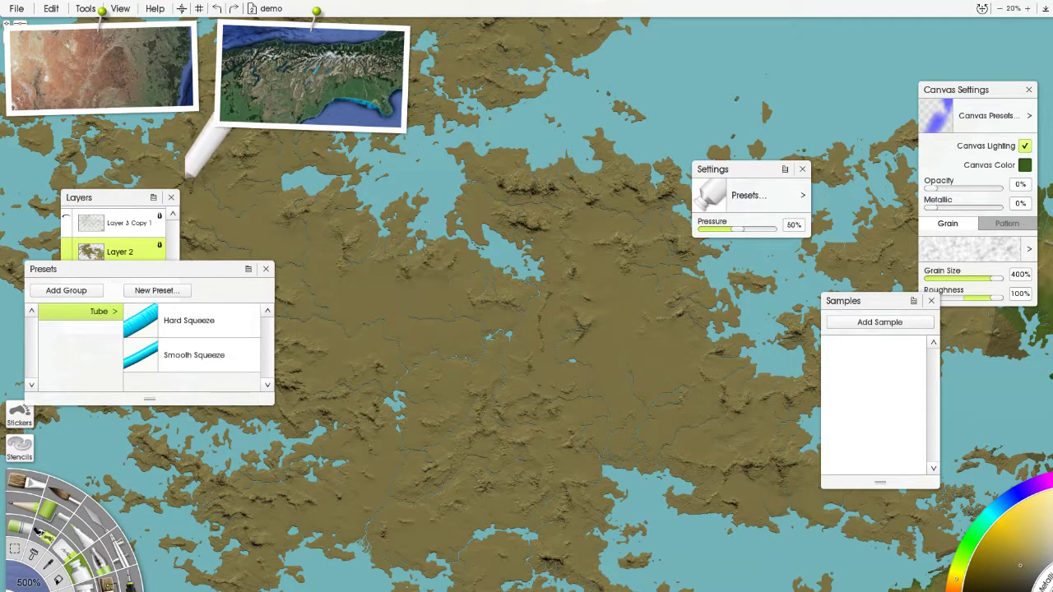
# Change the cursor style to Outline in the ArtRage preferences.
pyautogui.click(37, 7)
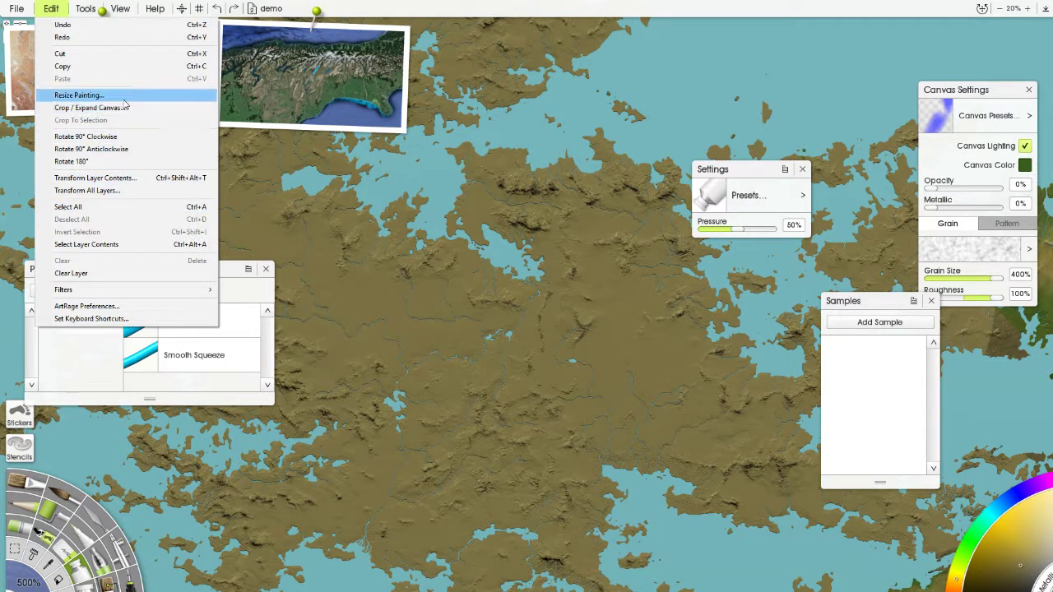
pyautogui.click(87, 306)
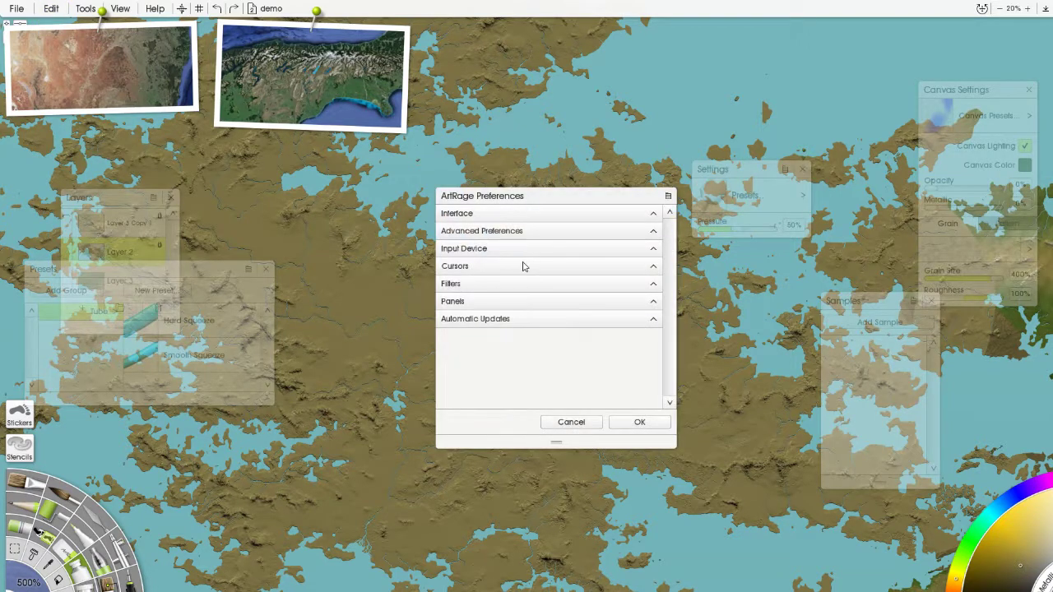
pyautogui.click(524, 251)
pyautogui.click(480, 218)
pyautogui.click(498, 230)
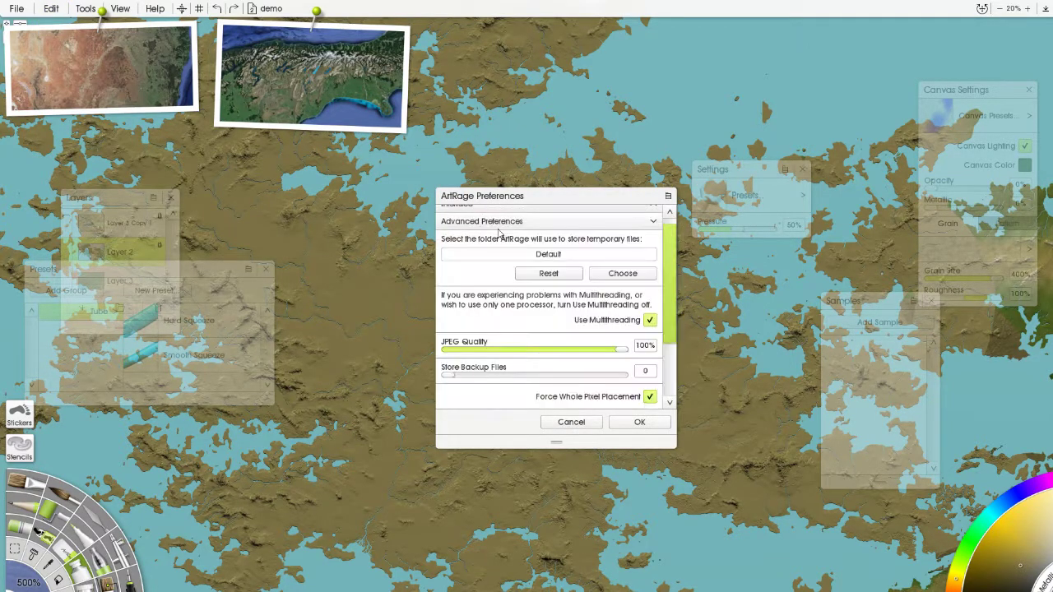
pyautogui.click(494, 221)
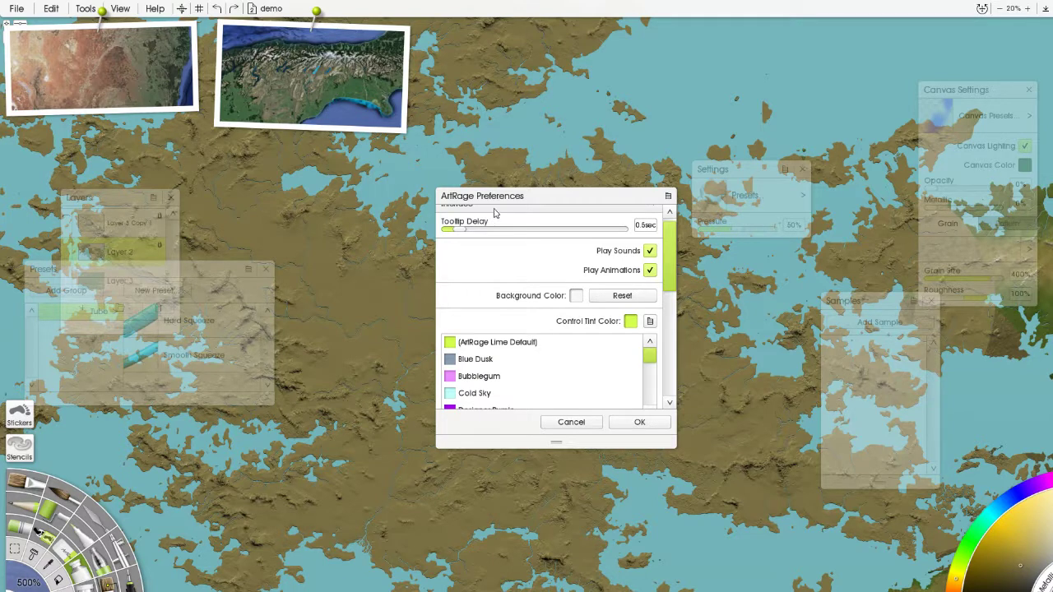
pyautogui.click(495, 209)
pyautogui.click(497, 223)
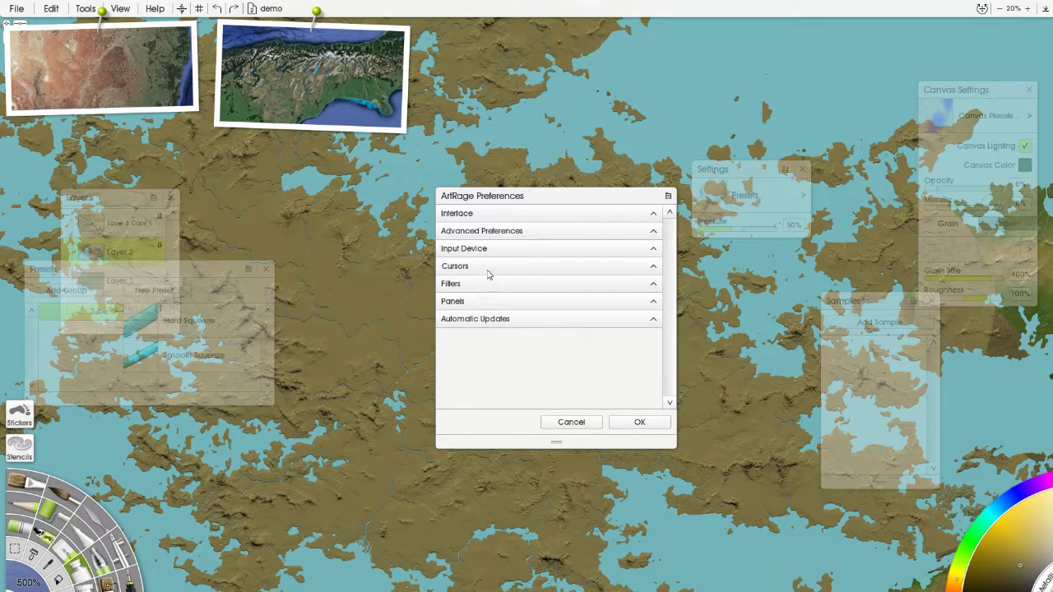
pyautogui.click(487, 271)
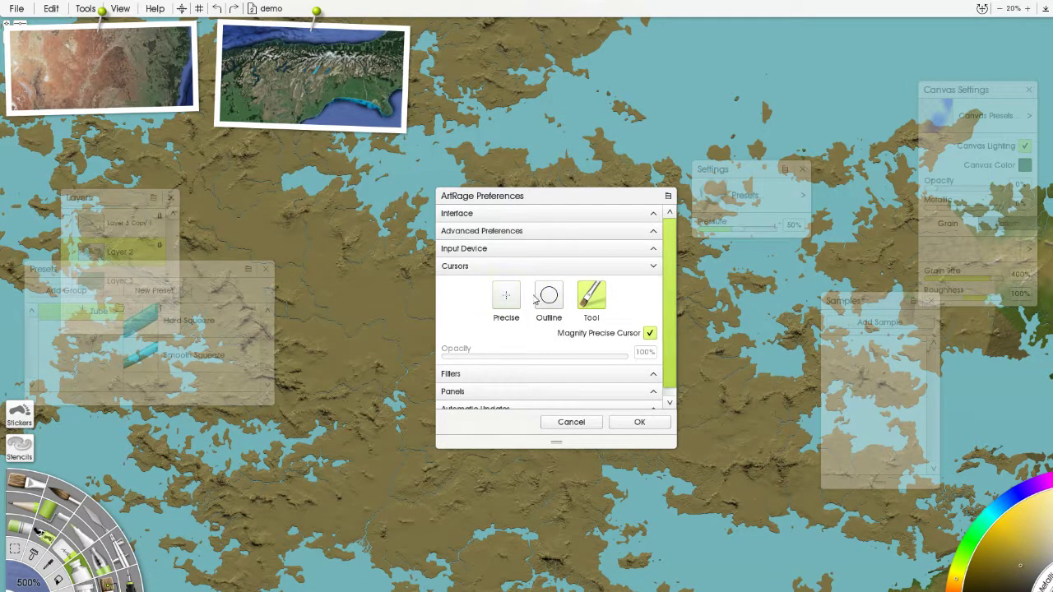
pyautogui.click(640, 423)
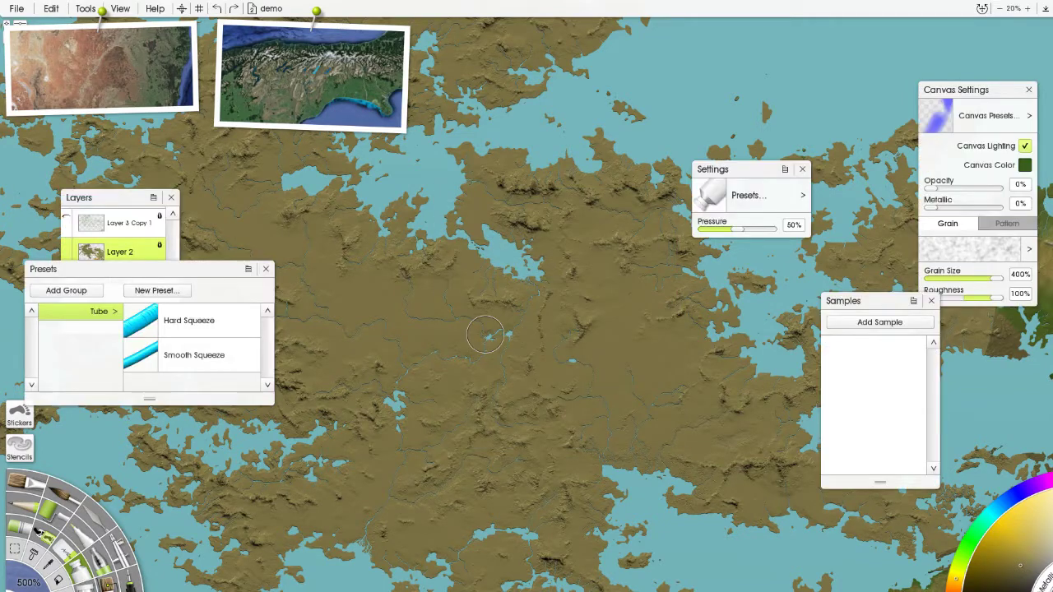
# Try a paint Tube stroke beside the rivers in the continent's interior and undo it.
pyautogui.scroll(5, 482, 334)
pyautogui.moveTo(557, 333)
pyautogui.mouseDown()
pyautogui.moveTo(517, 341)
pyautogui.moveTo(619, 350)
pyautogui.moveTo(562, 310)
pyautogui.mouseUp()
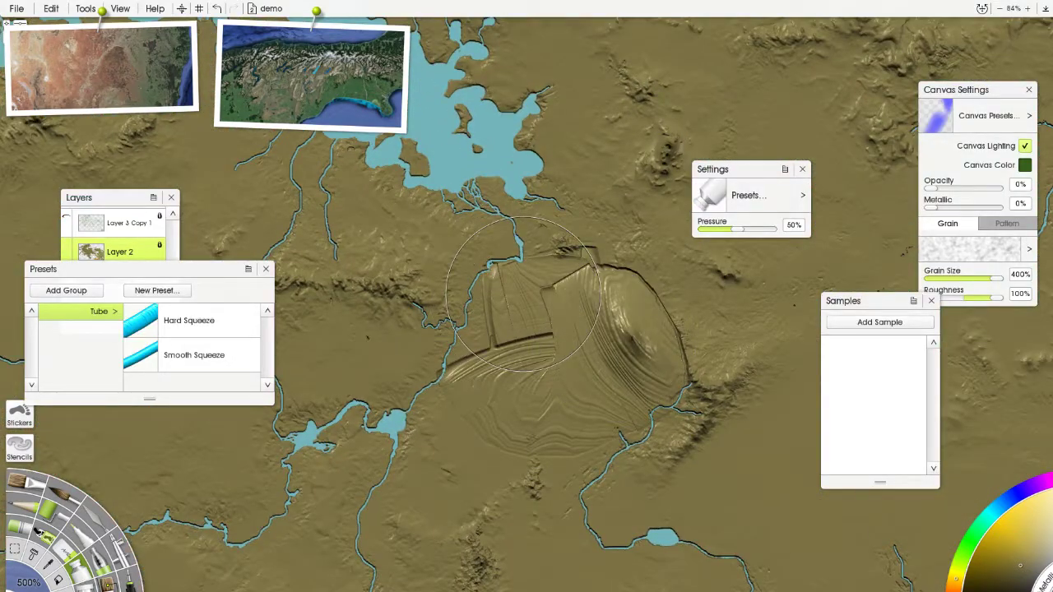
pyautogui.hotkey('ctrl', 'z')
pyautogui.scroll(-7, 525, 295)
# Switch the cursor style back to Tool in the ArtRage preferences and check the cursor over the map.
pyautogui.click(31, 8)
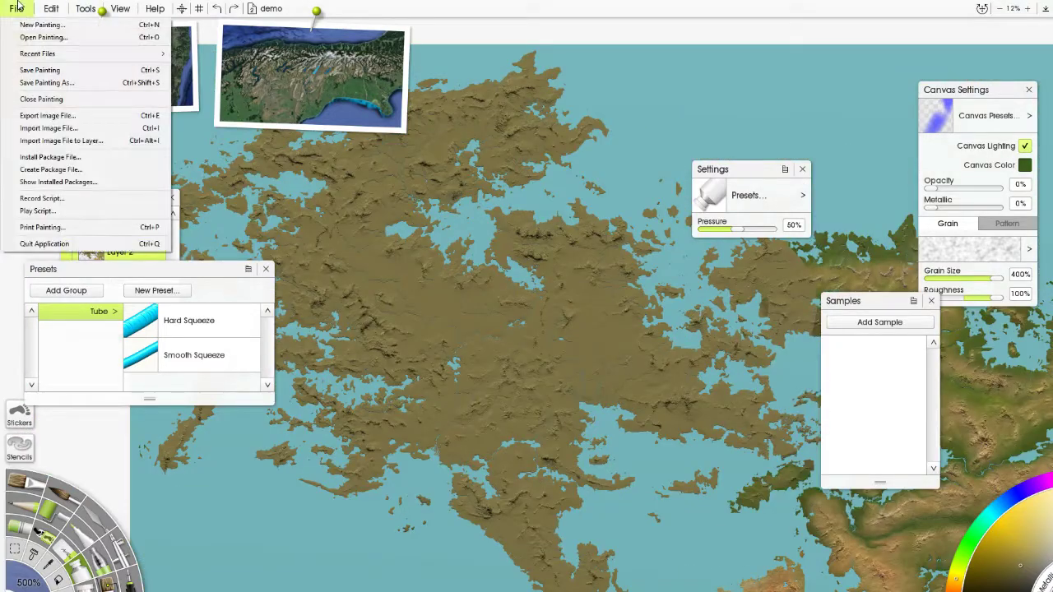
pyautogui.moveTo(41, 12)
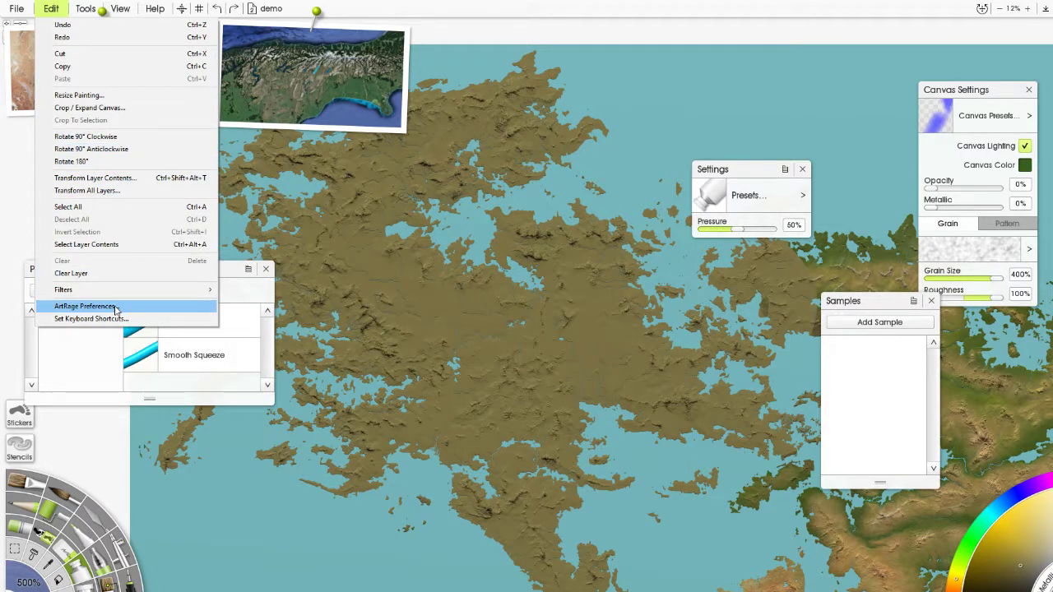
pyautogui.click(86, 306)
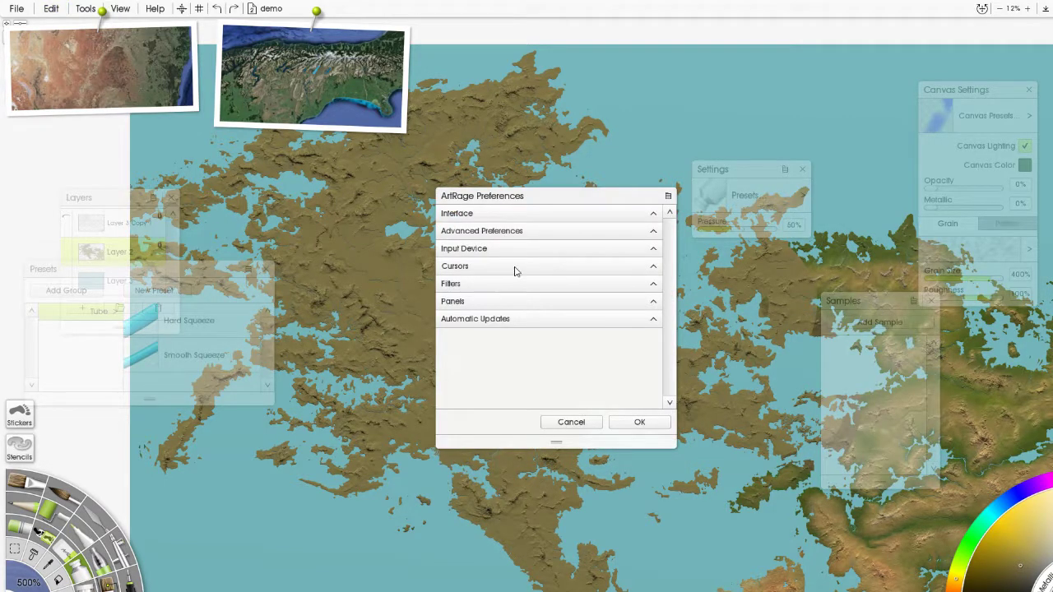
pyautogui.click(516, 268)
pyautogui.click(589, 301)
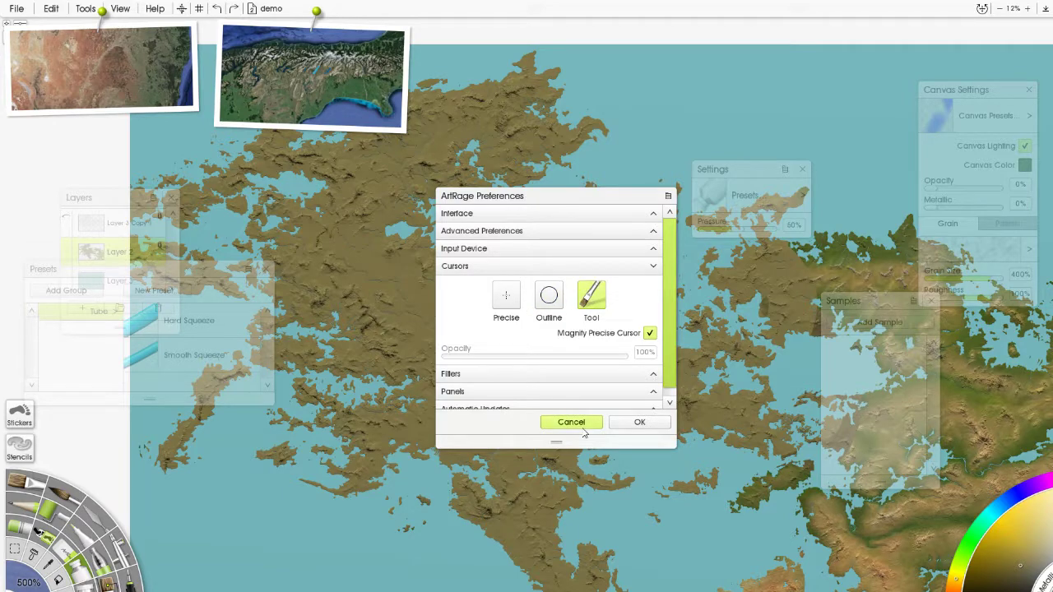
pyautogui.click(635, 422)
pyautogui.scroll(5, 494, 329)
pyautogui.scroll(-4, 571, 365)
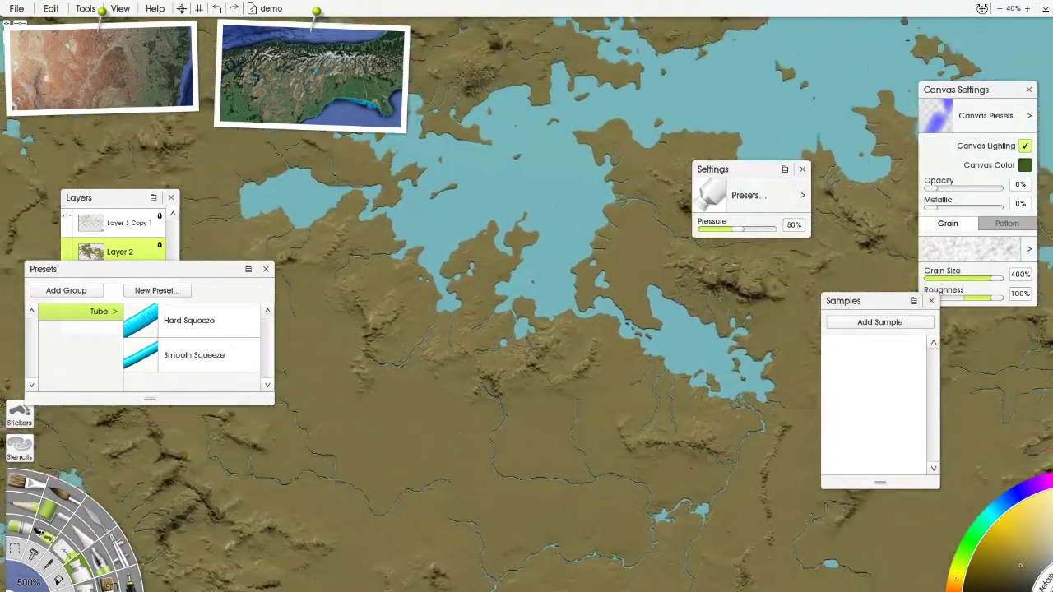
pyautogui.scroll(2, 494, 372)
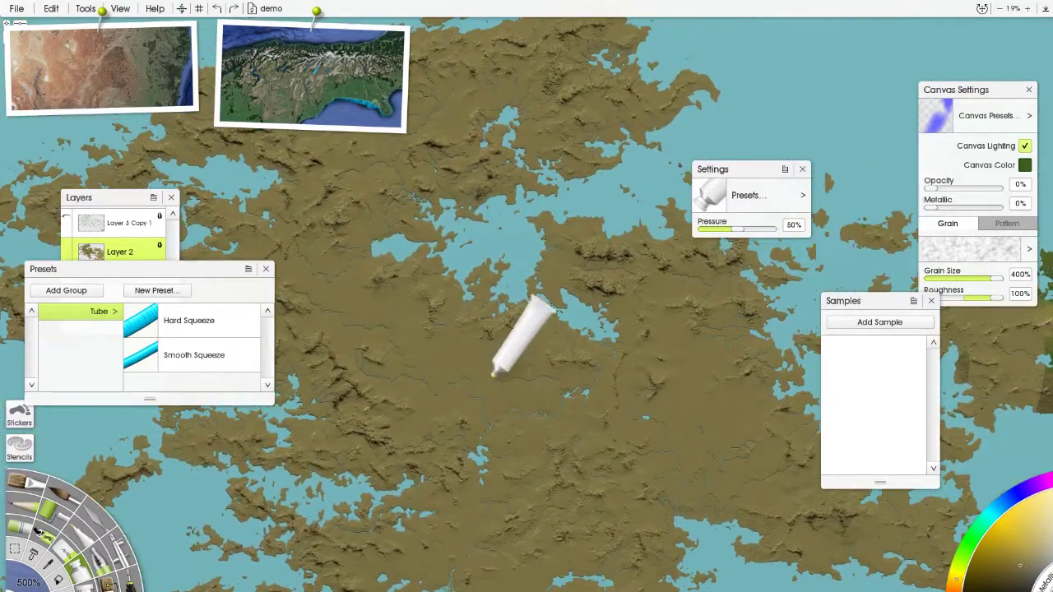
pyautogui.scroll(2, 553, 387)
pyautogui.scroll(4, 494, 365)
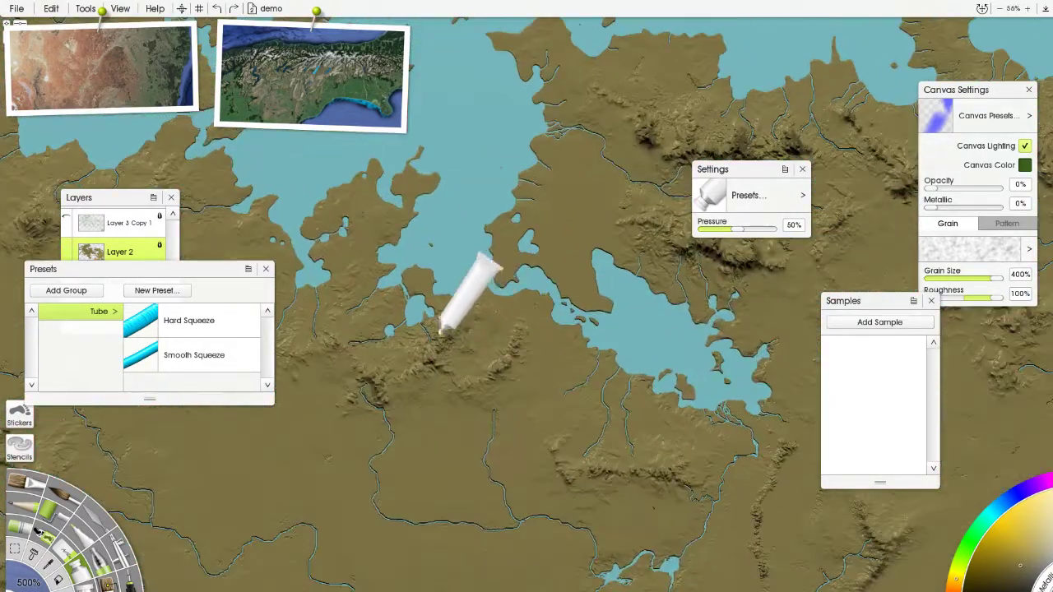
pyautogui.scroll(-3, 603, 380)
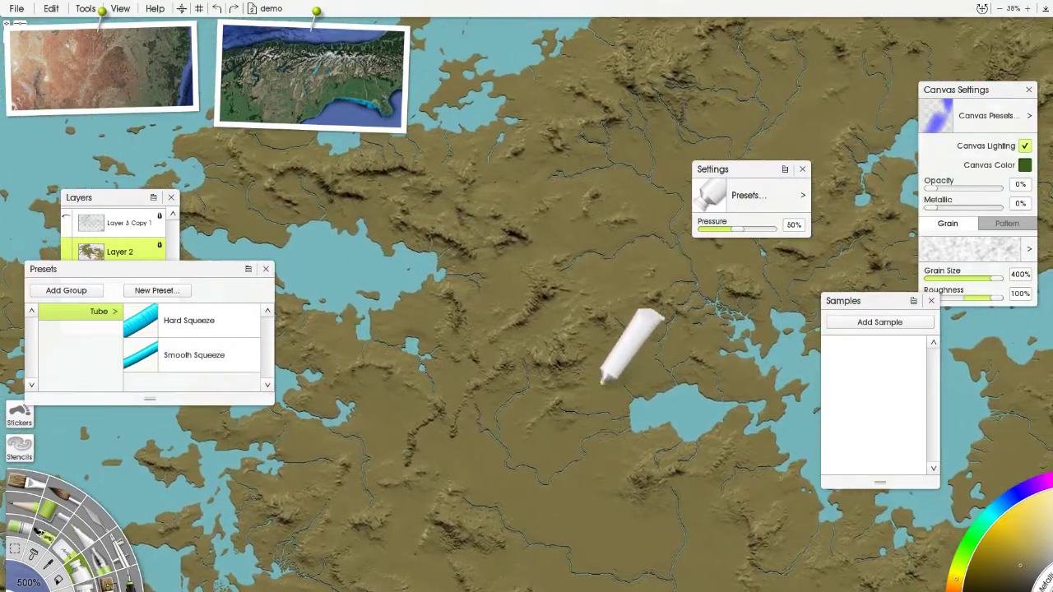
pyautogui.moveTo(603, 380); pyautogui.dragTo(270, 504)
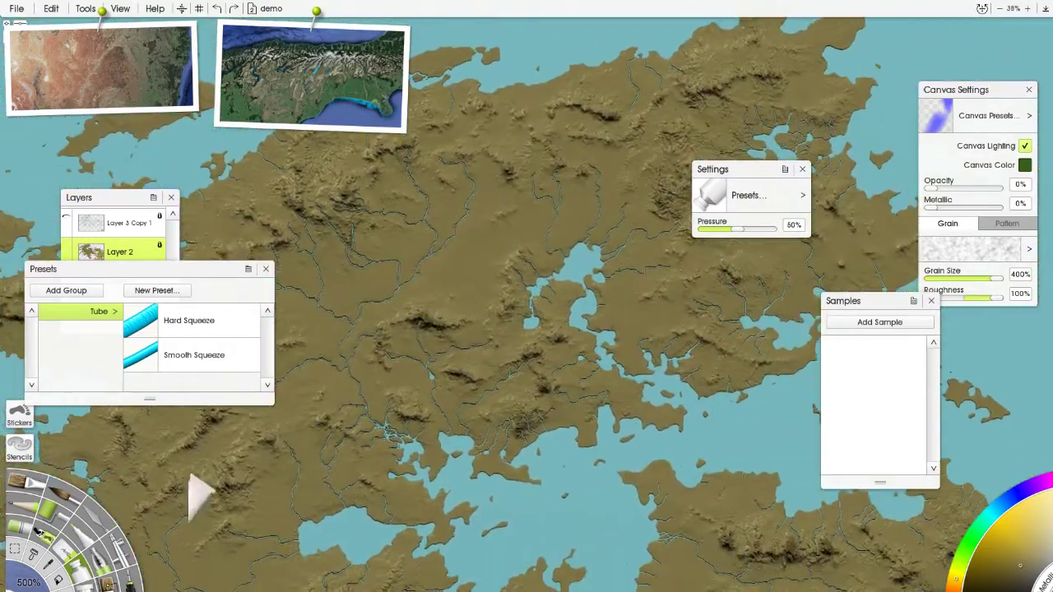
# Compare the cursors and settings of the Watercolor, Glitter, Custom Brush, Eraser and Sticker Spray tools, finishing with the Airbrush selected.
pyautogui.click(118, 560)
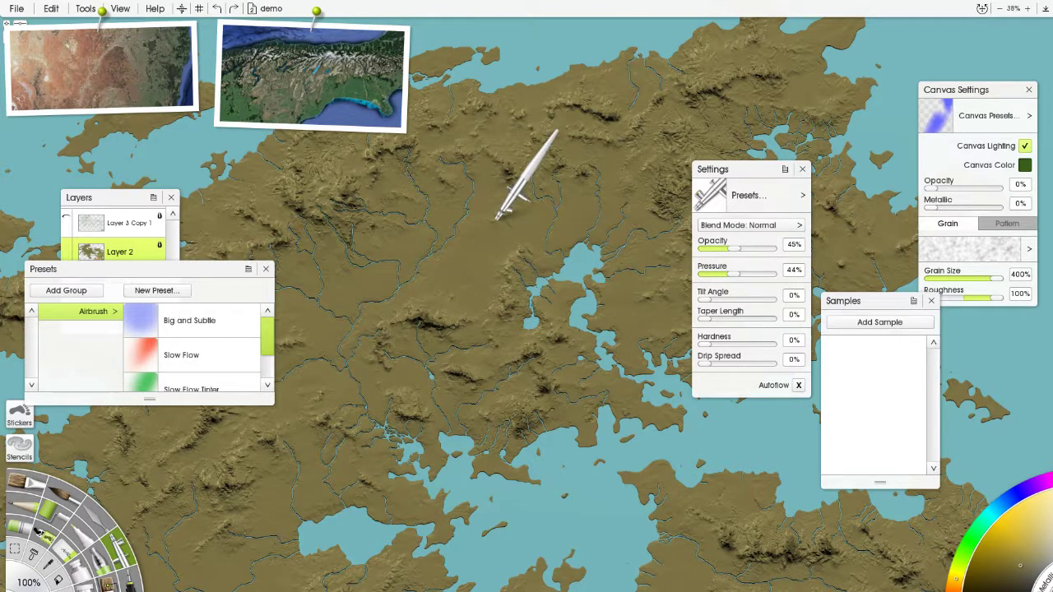
pyautogui.click(60, 499)
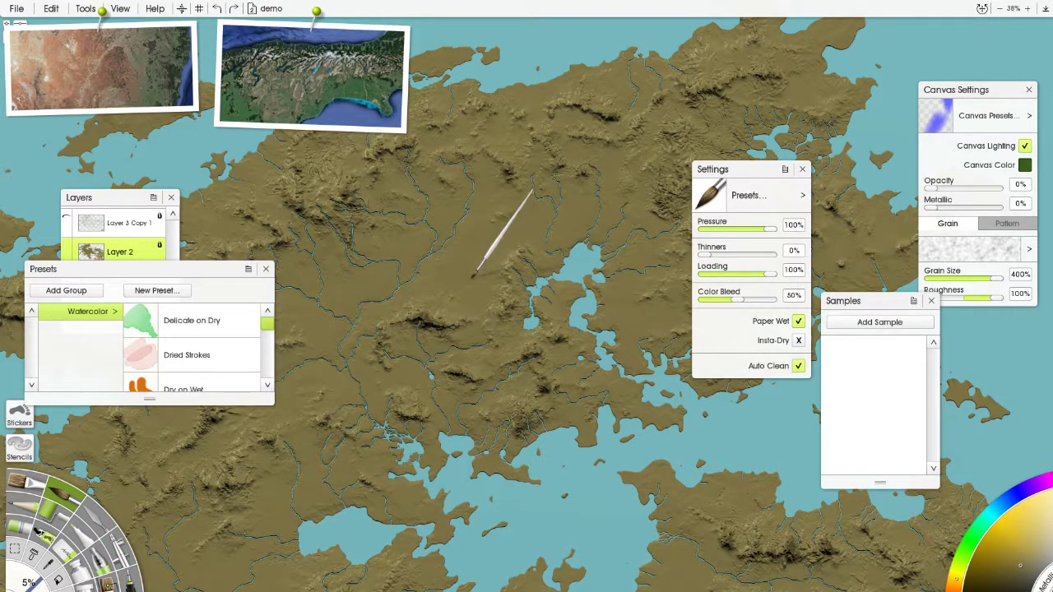
pyautogui.click(118, 559)
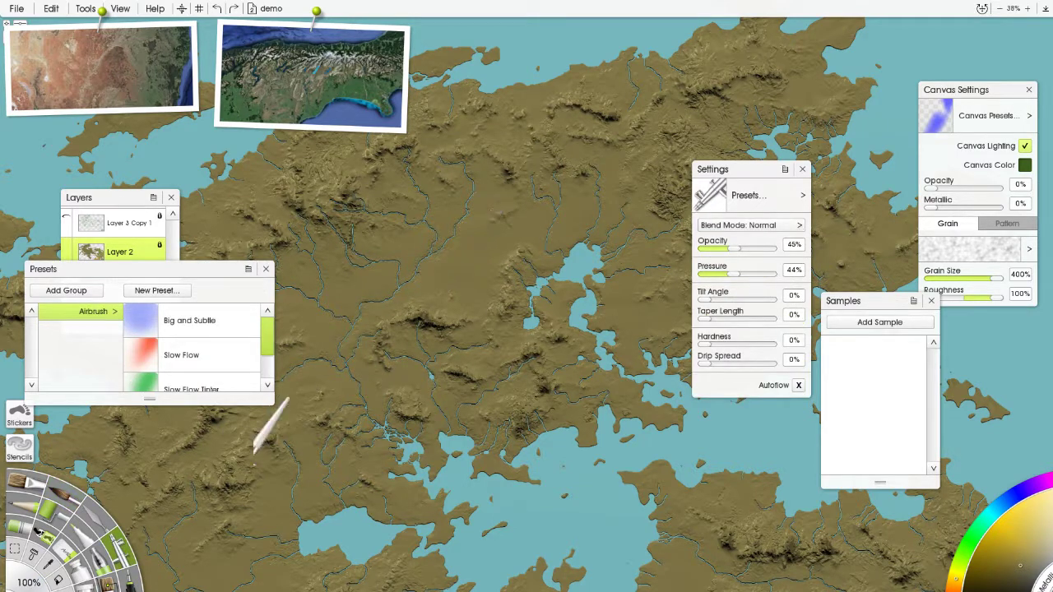
pyautogui.click(84, 585)
pyautogui.moveTo(341, 385); pyautogui.dragTo(341, 390)
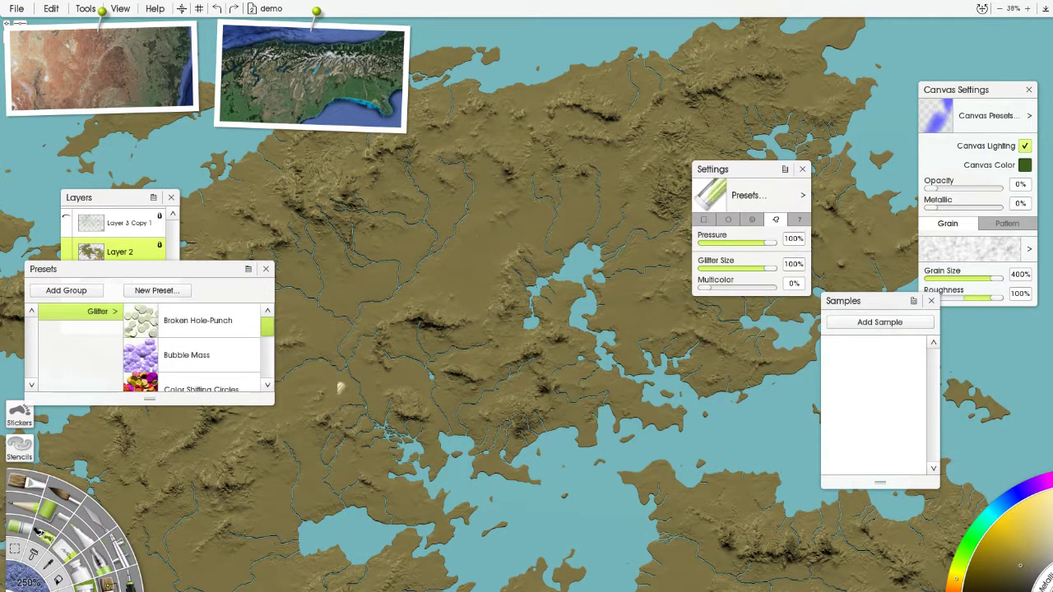
pyautogui.click(105, 585)
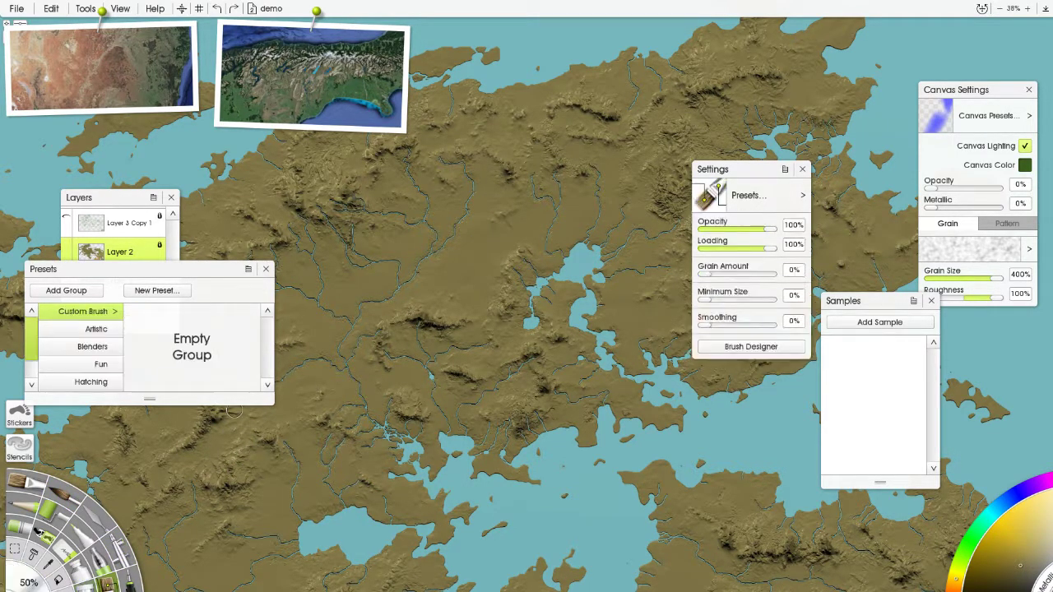
pyautogui.click(82, 567)
pyautogui.click(66, 550)
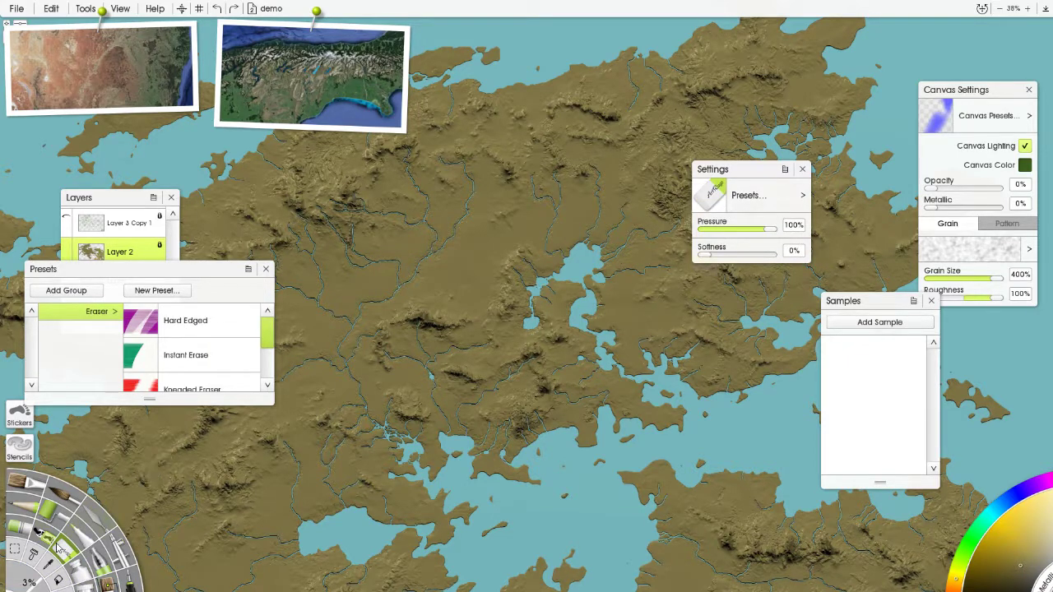
pyautogui.click(77, 517)
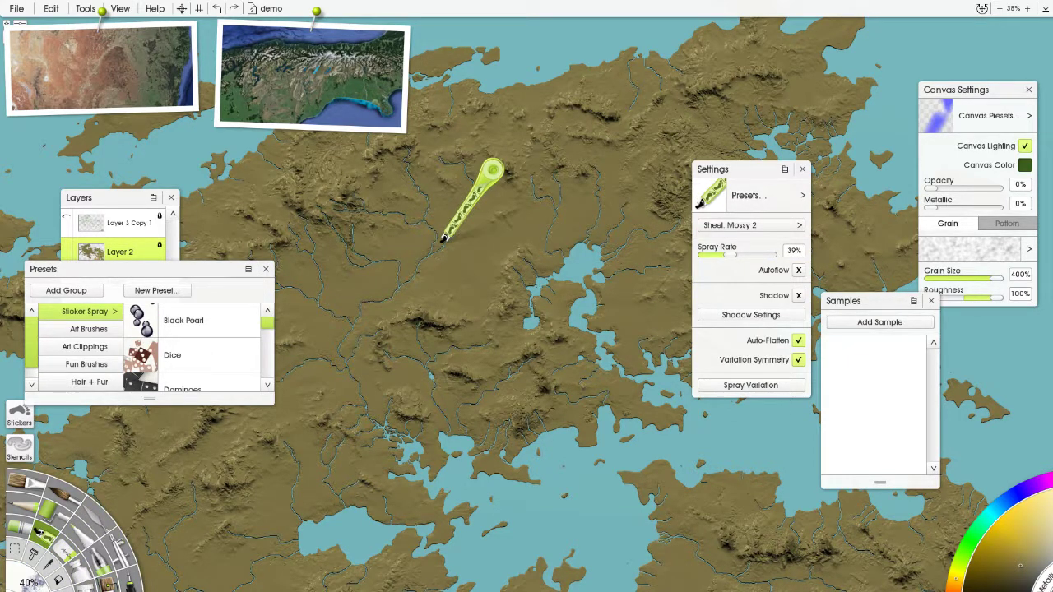
pyautogui.click(129, 554)
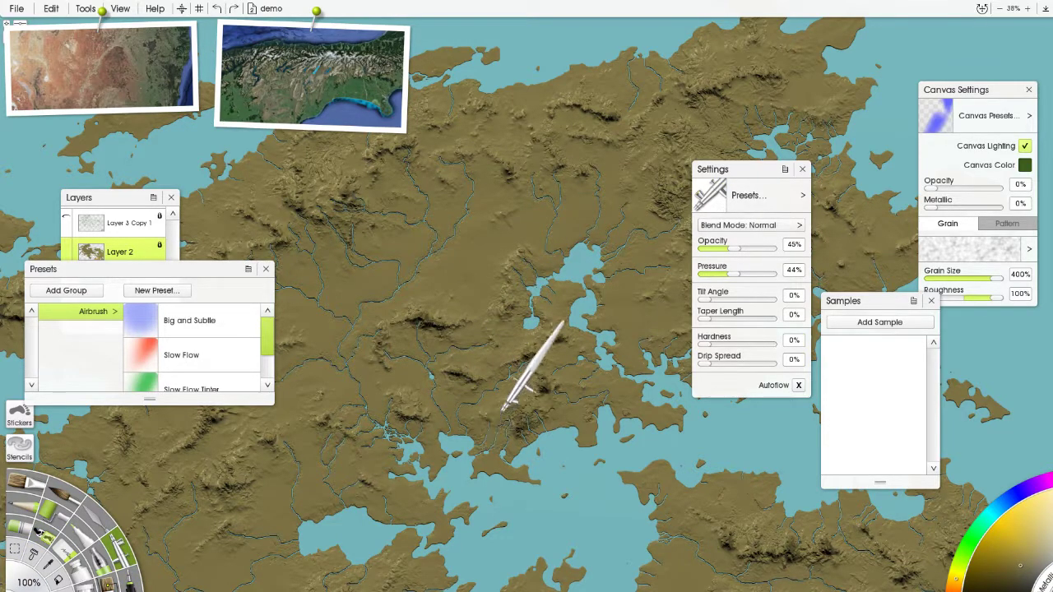
# Examine the continent's mountains, rivers and coasts at different zoom levels, finishing at the northern part of the map.
pyautogui.scroll(-4, 493, 420)
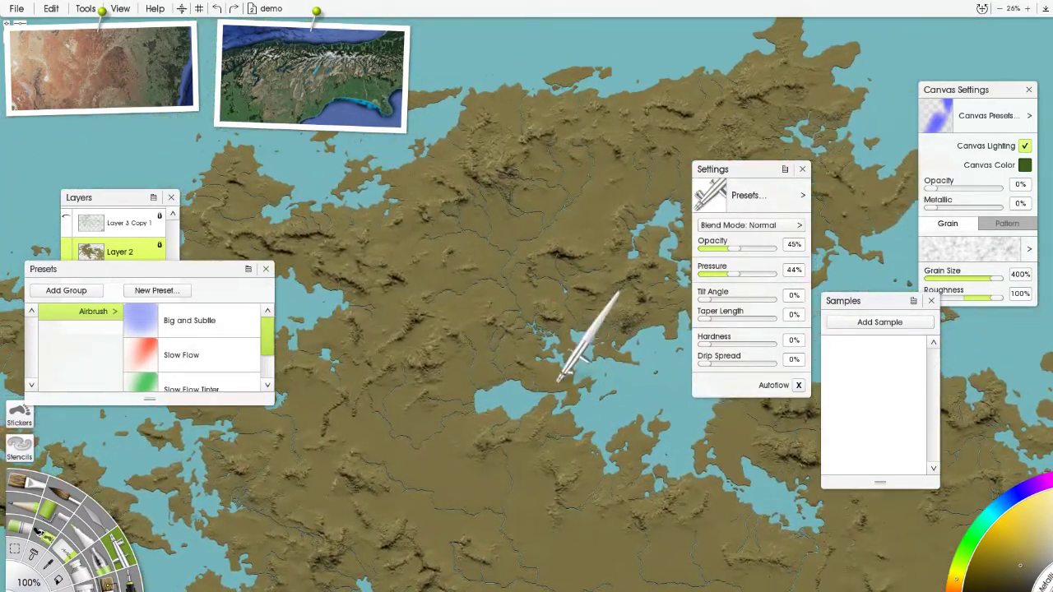
pyautogui.moveTo(515, 374); pyautogui.dragTo(390, 297)
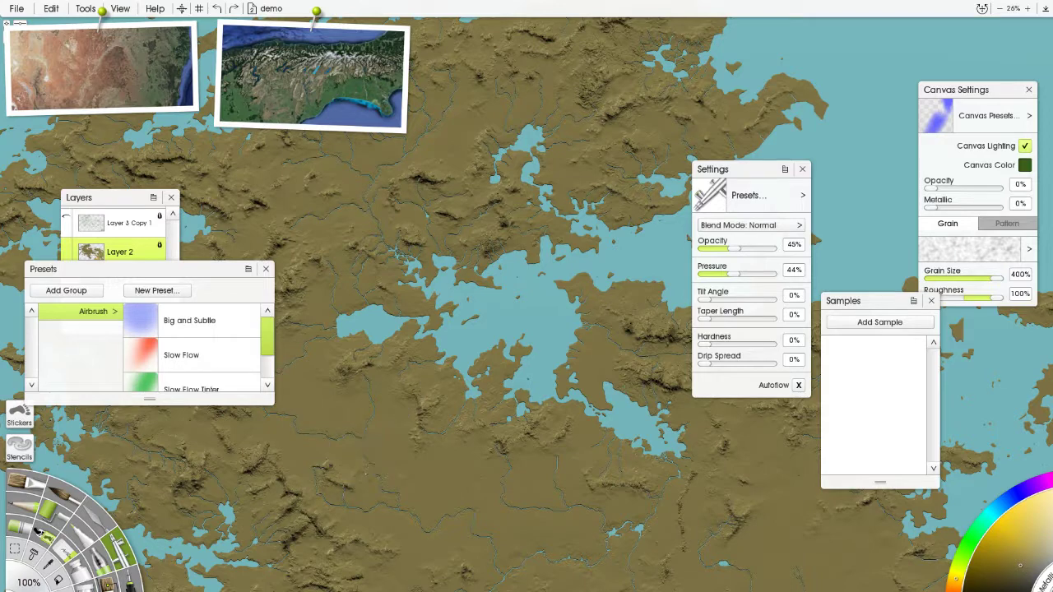
pyautogui.moveTo(477, 403); pyautogui.dragTo(426, 397)
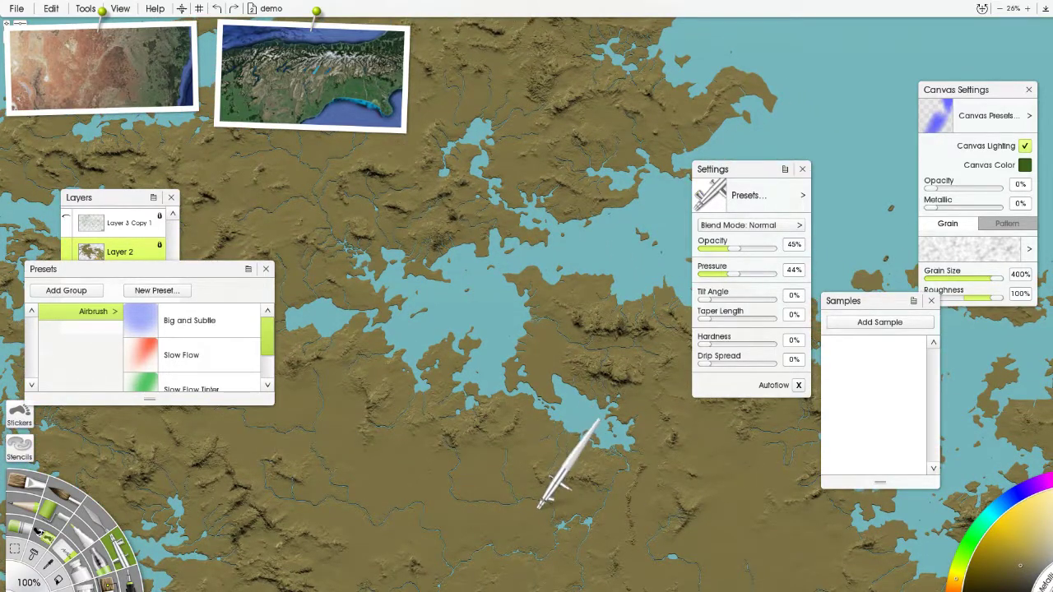
pyautogui.moveTo(530, 492); pyautogui.dragTo(724, 584)
pyautogui.scroll(5, 485, 308)
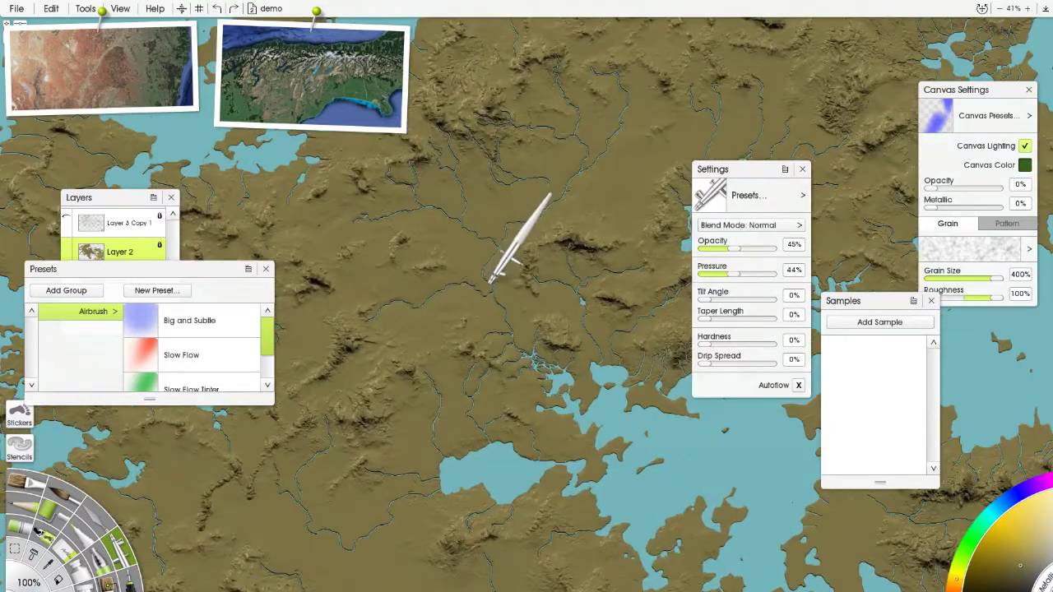
pyautogui.scroll(-7, 465, 321)
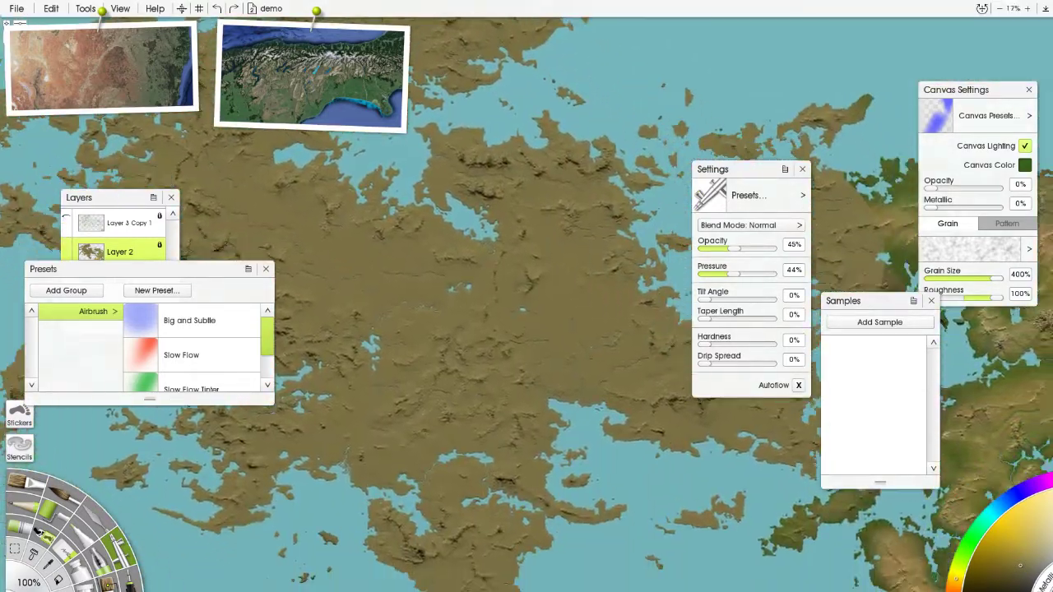
pyautogui.moveTo(371, 164); pyautogui.dragTo(576, 406)
pyautogui.moveTo(528, 278); pyautogui.dragTo(514, 270)
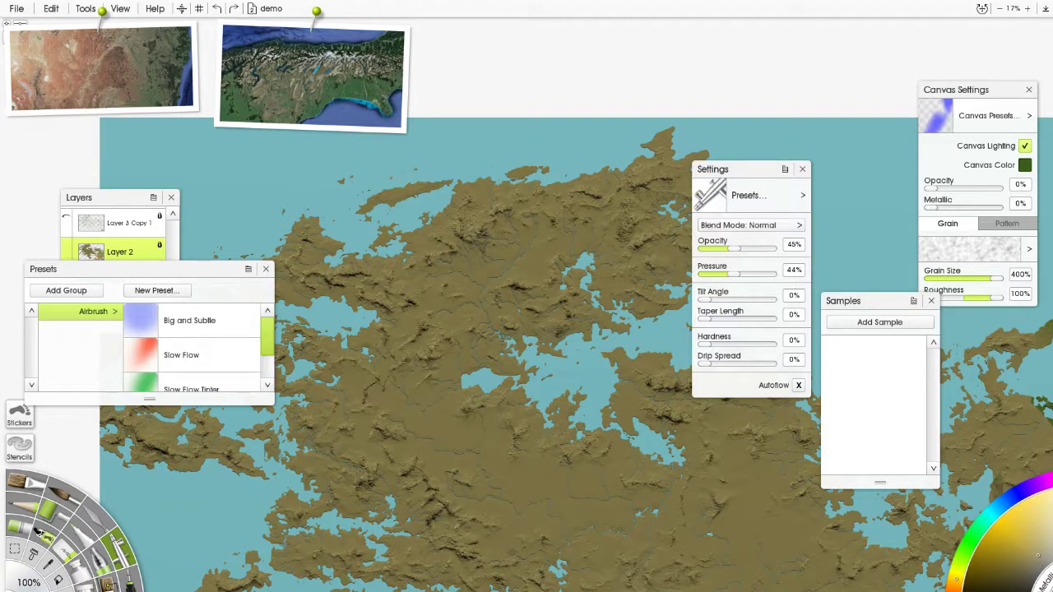
# Set the Airbrush tool size to 250% for painting the continent's northern interior.
pyautogui.scroll(5, 513, 365)
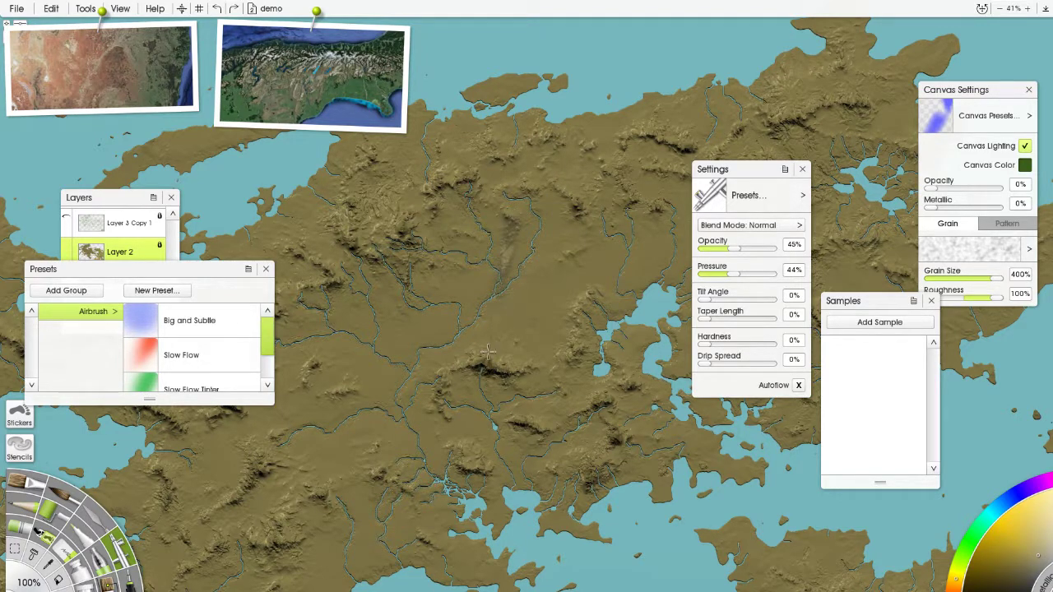
pyautogui.click(25, 586)
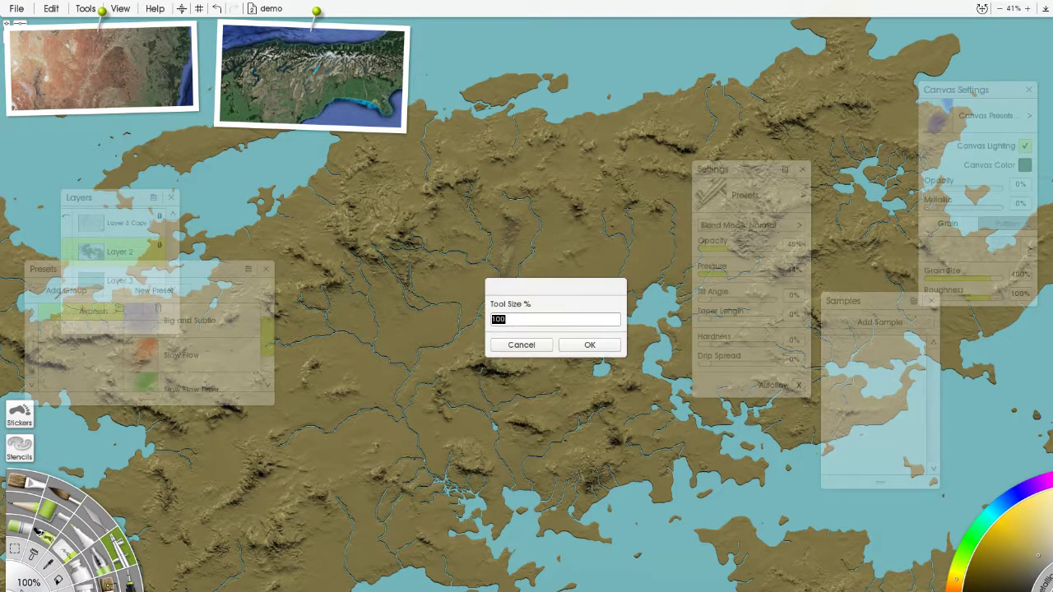
pyautogui.write('250')
pyautogui.press('Return')
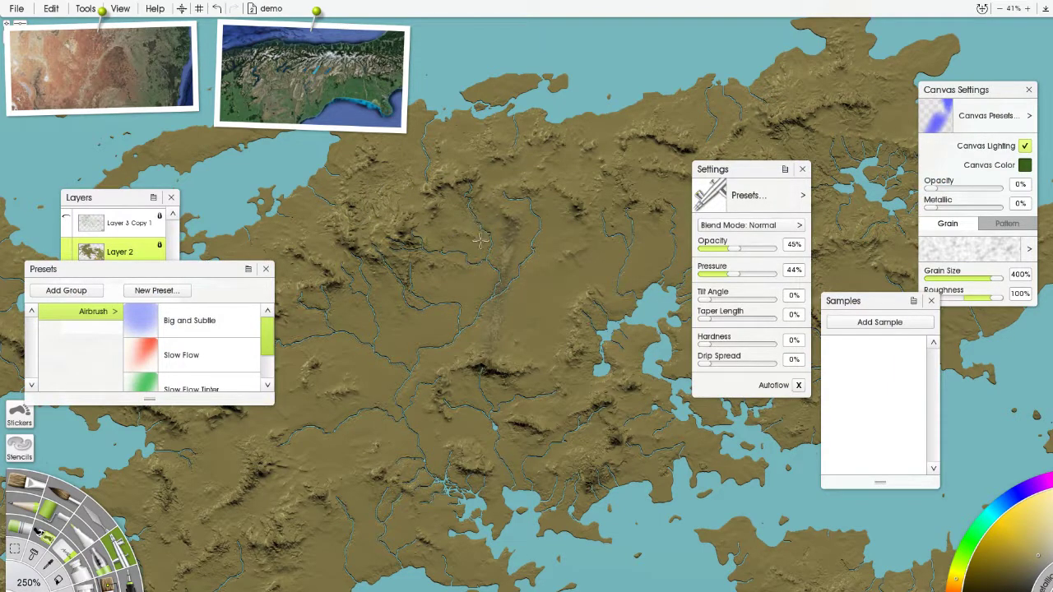
# Try broad Airbrush strokes over the mountains and river valleys of the northern continent.
pyautogui.moveTo(490, 263)
pyautogui.mouseDown()
pyautogui.moveTo(516, 192)
pyautogui.moveTo(533, 212)
pyautogui.moveTo(468, 219)
pyautogui.moveTo(417, 190)
pyautogui.moveTo(451, 175)
pyautogui.moveTo(584, 176)
pyautogui.moveTo(591, 187)
pyautogui.moveTo(582, 179)
pyautogui.moveTo(511, 233)
pyautogui.moveTo(538, 265)
pyautogui.moveTo(487, 279)
pyautogui.moveTo(523, 332)
pyautogui.moveTo(553, 329)
pyautogui.moveTo(591, 308)
pyautogui.moveTo(621, 271)
pyautogui.moveTo(631, 172)
pyautogui.mouseUp()
pyautogui.moveTo(525, 147)
pyautogui.mouseDown()
pyautogui.moveTo(452, 218)
pyautogui.moveTo(437, 296)
pyautogui.mouseUp()
pyautogui.moveTo(474, 354)
pyautogui.mouseDown()
pyautogui.moveTo(527, 344)
pyautogui.moveTo(579, 376)
pyautogui.mouseUp()
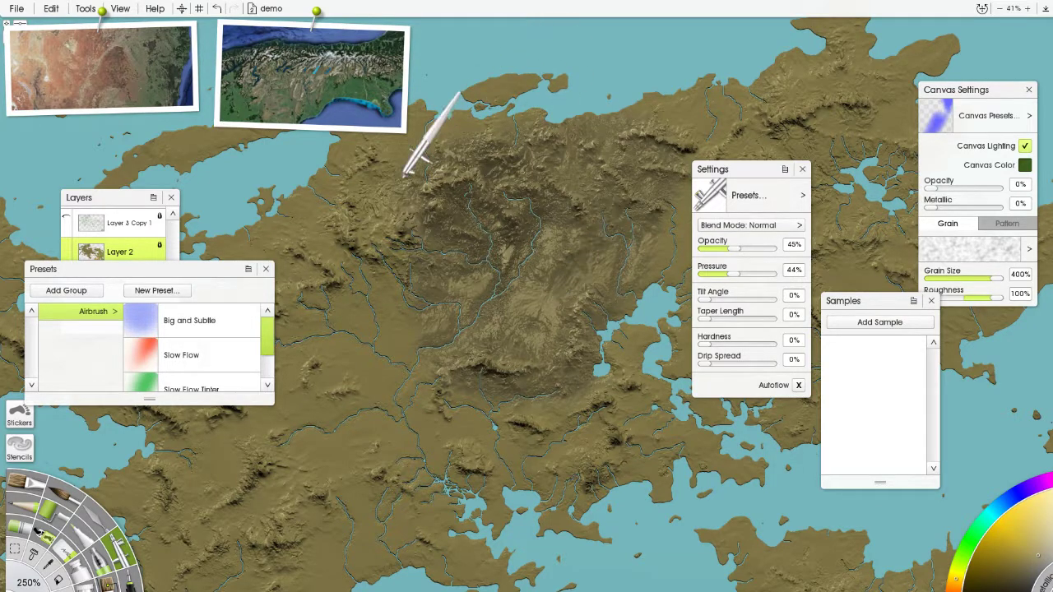
pyautogui.moveTo(404, 174)
pyautogui.mouseDown()
pyautogui.moveTo(412, 141)
pyautogui.moveTo(308, 233)
pyautogui.moveTo(650, 114)
pyautogui.moveTo(770, 99)
pyautogui.moveTo(856, 312)
pyautogui.moveTo(714, 310)
pyautogui.moveTo(527, 387)
pyautogui.moveTo(617, 469)
pyautogui.moveTo(711, 403)
pyautogui.moveTo(459, 347)
pyautogui.moveTo(575, 255)
pyautogui.mouseUp()
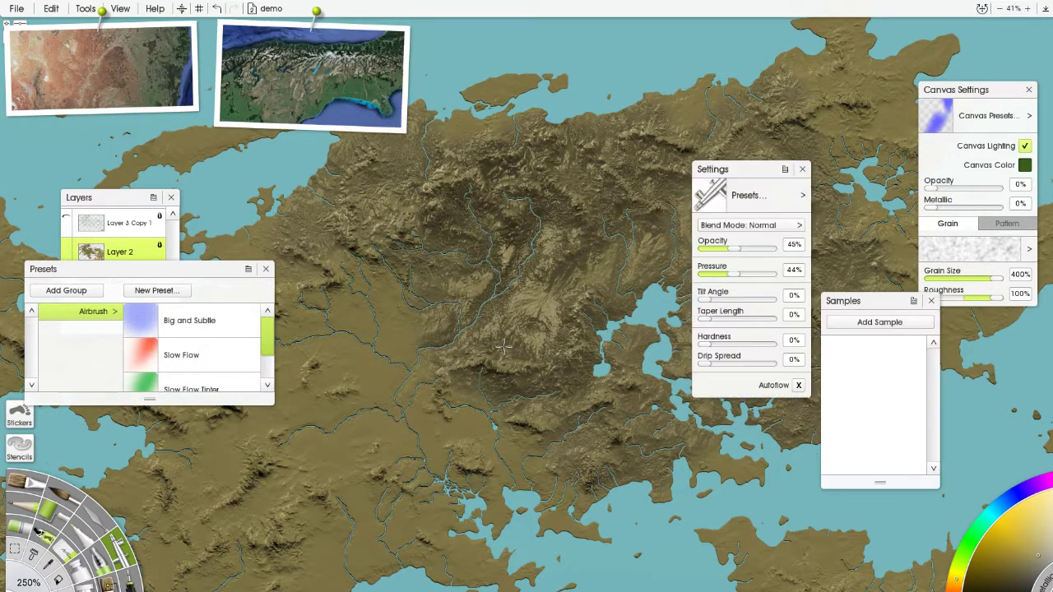
pyautogui.moveTo(503, 347)
pyautogui.mouseDown()
pyautogui.moveTo(633, 196)
pyautogui.moveTo(648, 228)
pyautogui.moveTo(723, 178)
pyautogui.mouseUp()
# Raise both the Opacity and the Pressure of the Airbrush to 100%.
pyautogui.moveTo(747, 233)
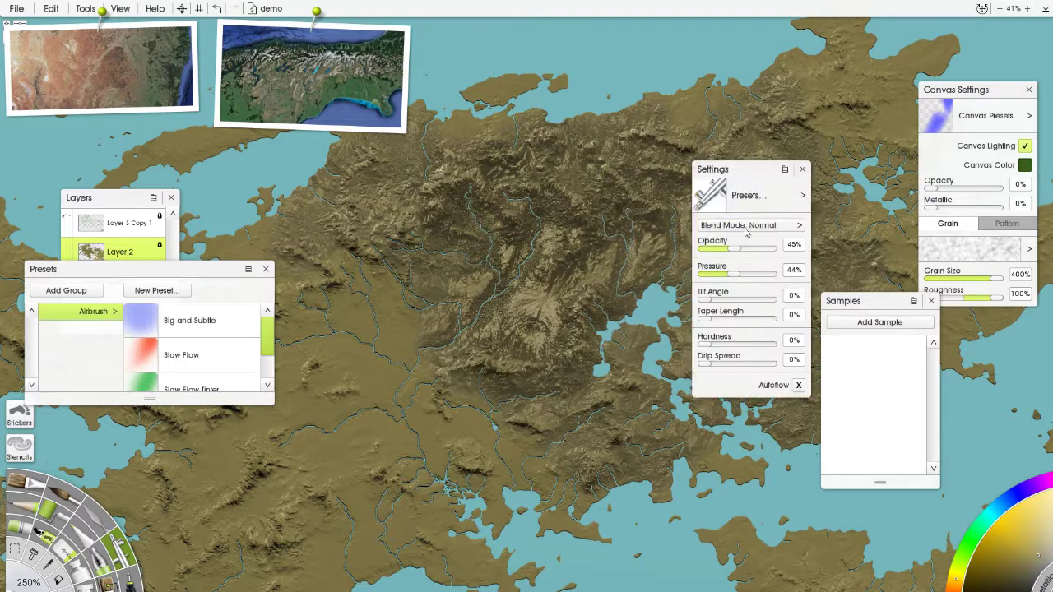
pyautogui.moveTo(750, 247); pyautogui.dragTo(782, 248)
pyautogui.moveTo(735, 274); pyautogui.dragTo(796, 272)
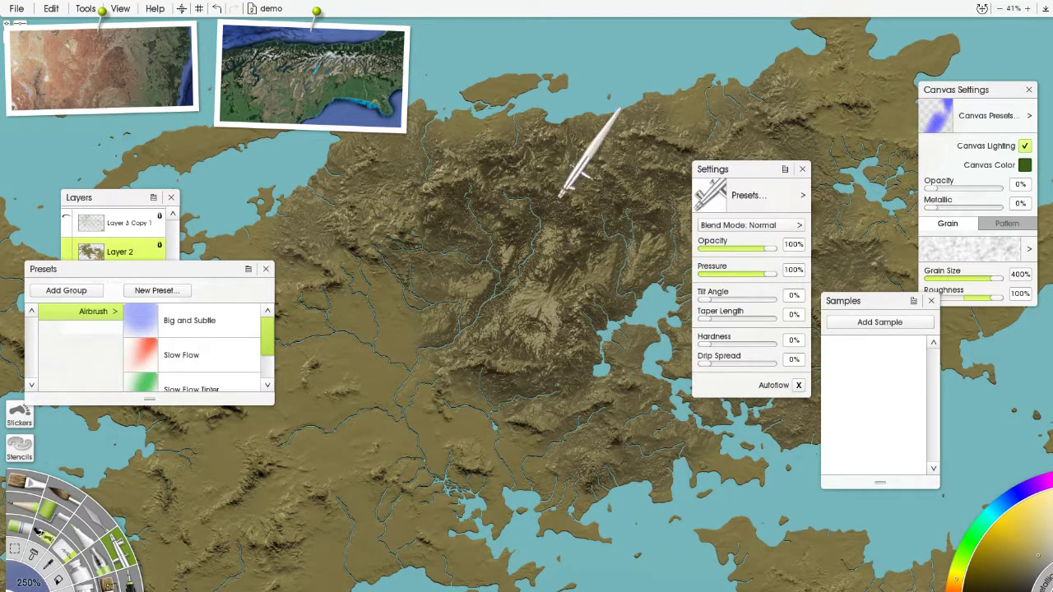
# Try covering the whole northern landmass with the Airbrush and undo all the test painting there.
pyautogui.scroll(-1, 502, 206)
pyautogui.moveTo(356, 216)
pyautogui.mouseDown()
pyautogui.moveTo(369, 259)
pyautogui.moveTo(436, 296)
pyautogui.moveTo(428, 404)
pyautogui.moveTo(481, 442)
pyautogui.moveTo(642, 411)
pyautogui.moveTo(676, 367)
pyautogui.moveTo(543, 156)
pyautogui.moveTo(807, 74)
pyautogui.moveTo(864, 205)
pyautogui.moveTo(916, 254)
pyautogui.moveTo(831, 403)
pyautogui.moveTo(1020, 238)
pyautogui.moveTo(699, 190)
pyautogui.moveTo(458, 127)
pyautogui.moveTo(271, 161)
pyautogui.moveTo(459, 98)
pyautogui.moveTo(583, 144)
pyautogui.mouseUp()
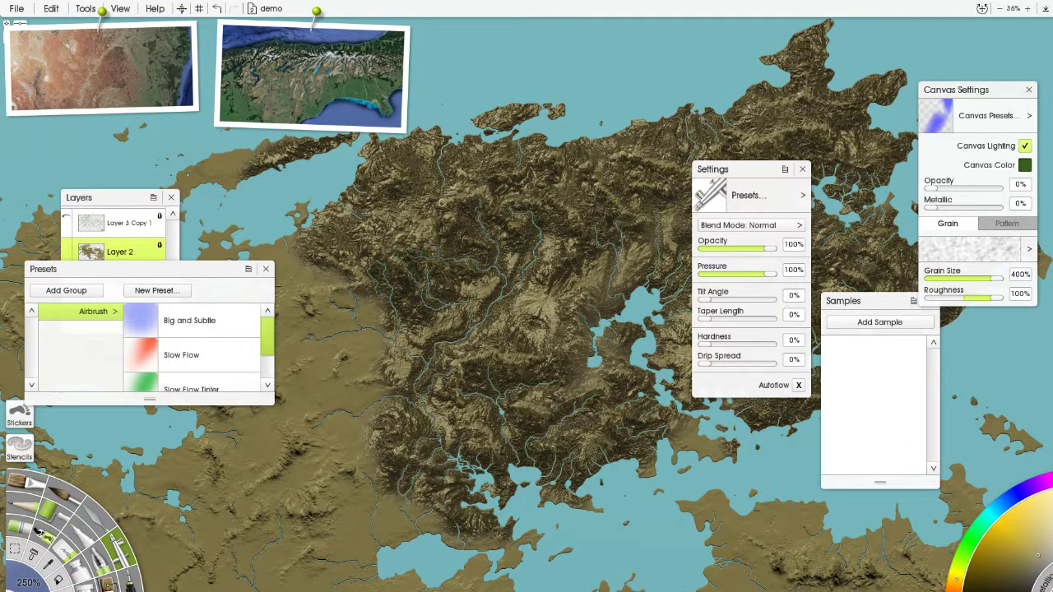
pyautogui.hotkey('ctrl', 'z')
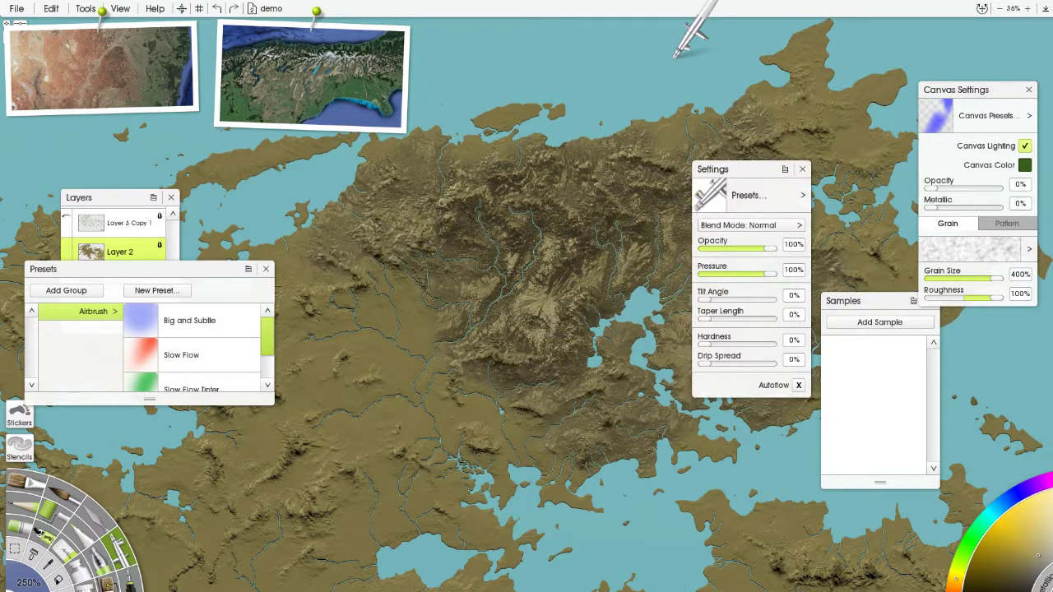
pyautogui.hotkey('ctrl', 'z')
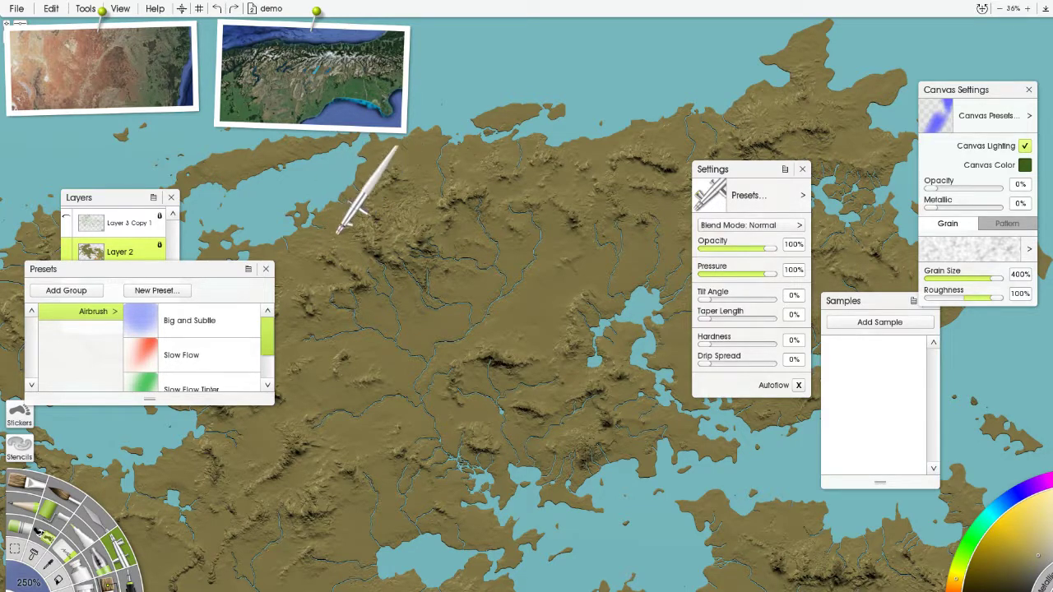
# Airbrush four adjacent vertical bands across the northern continent's interior, working from the western mountains eastward to the central plain.
pyautogui.moveTo(338, 232)
pyautogui.mouseDown()
pyautogui.moveTo(355, 280)
pyautogui.moveTo(357, 428)
pyautogui.mouseUp()
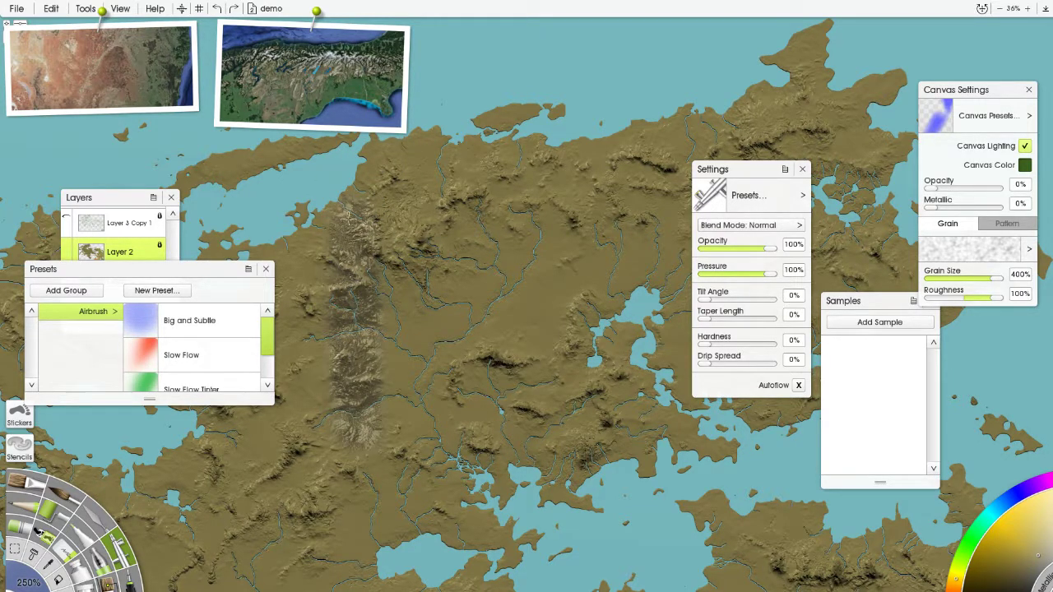
pyautogui.moveTo(347, 216); pyautogui.dragTo(346, 384)
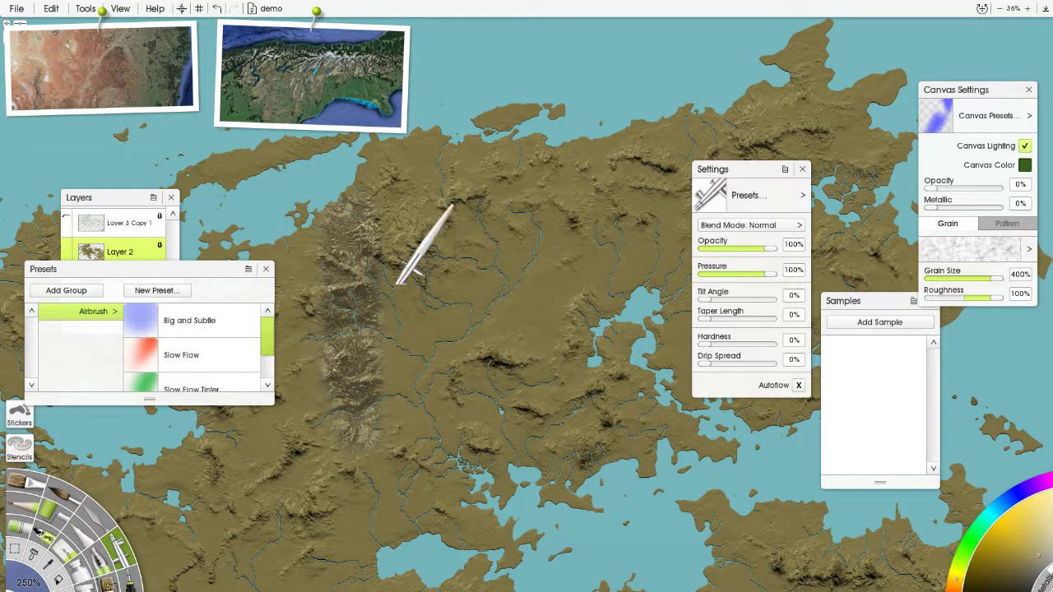
pyautogui.moveTo(405, 284)
pyautogui.mouseDown()
pyautogui.moveTo(422, 386)
pyautogui.moveTo(406, 264)
pyautogui.mouseUp()
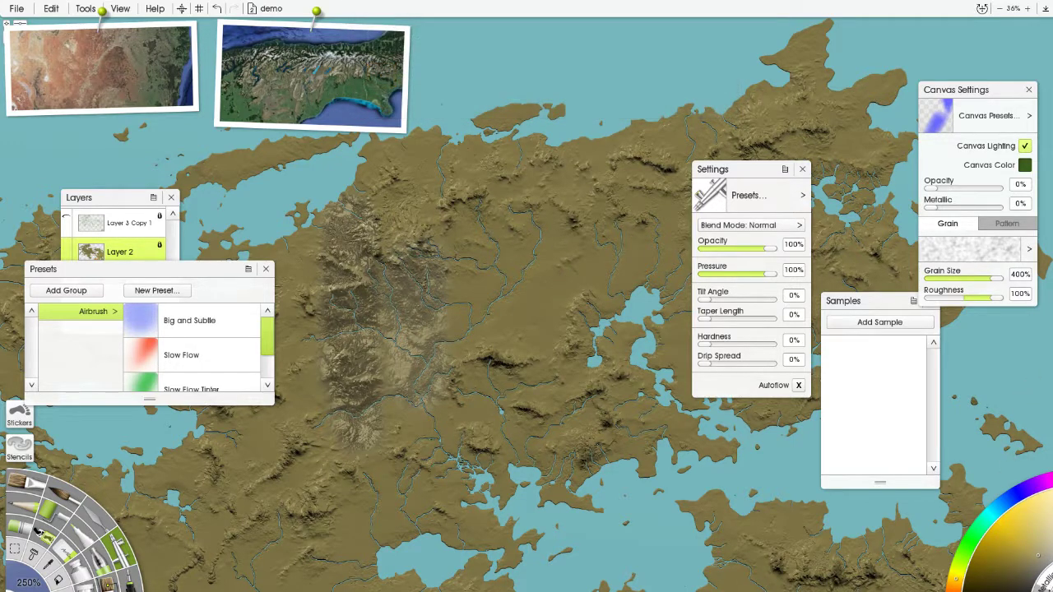
pyautogui.moveTo(472, 276); pyautogui.dragTo(483, 362)
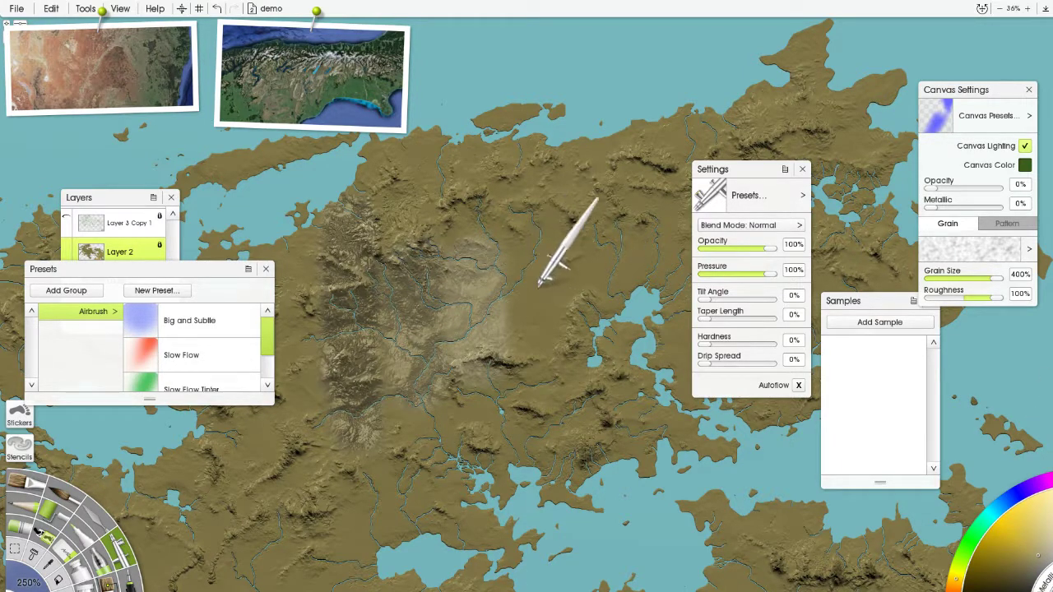
pyautogui.moveTo(536, 277)
pyautogui.mouseDown()
pyautogui.moveTo(533, 337)
pyautogui.moveTo(539, 272)
pyautogui.mouseUp()
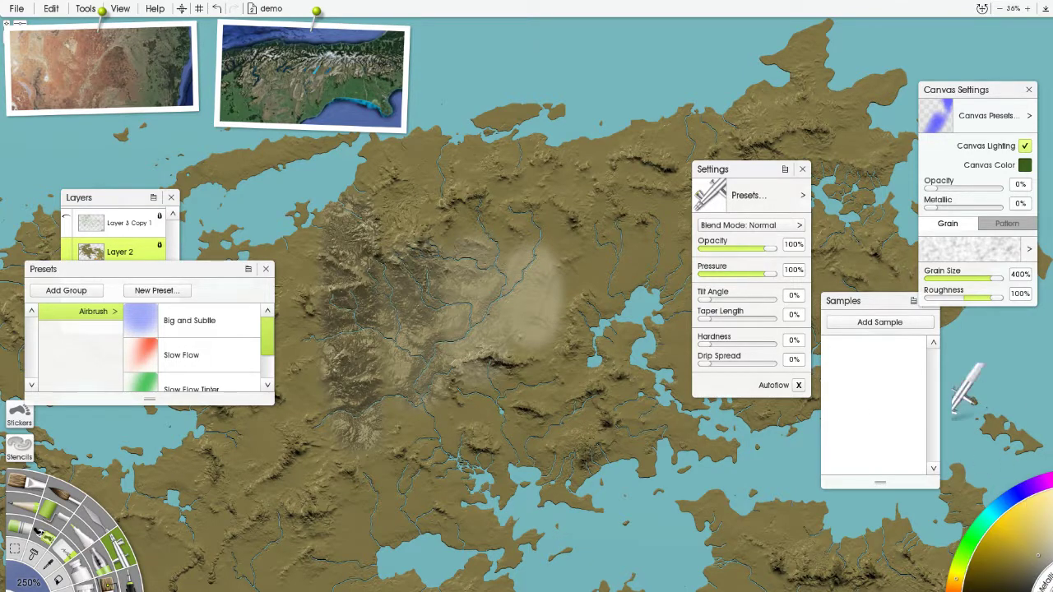
# Add the current Airbrush colour to the Samples collection.
pyautogui.click(879, 324)
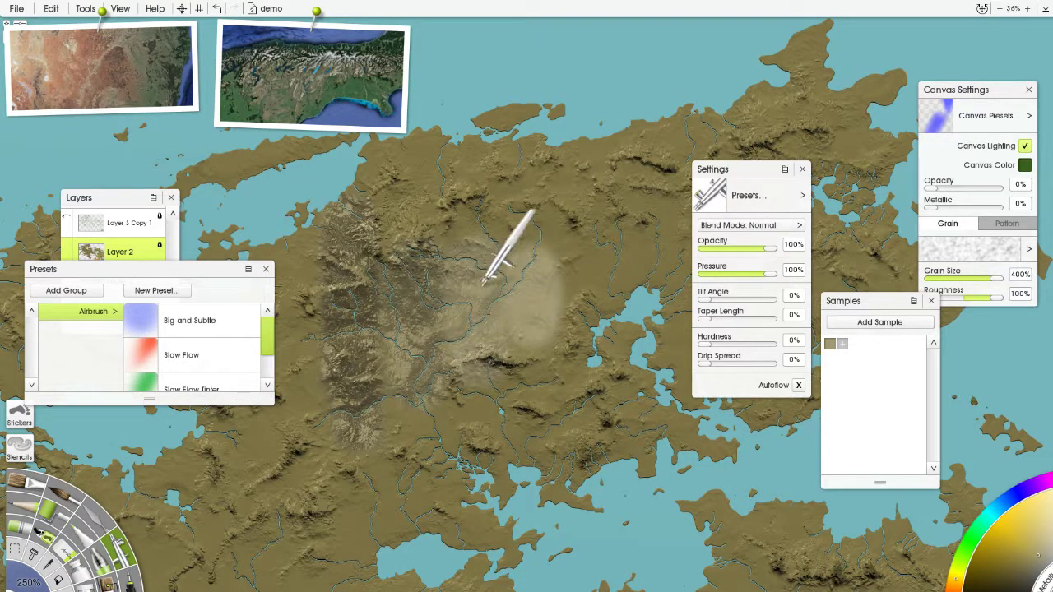
pyautogui.rightClick(1045, 586)
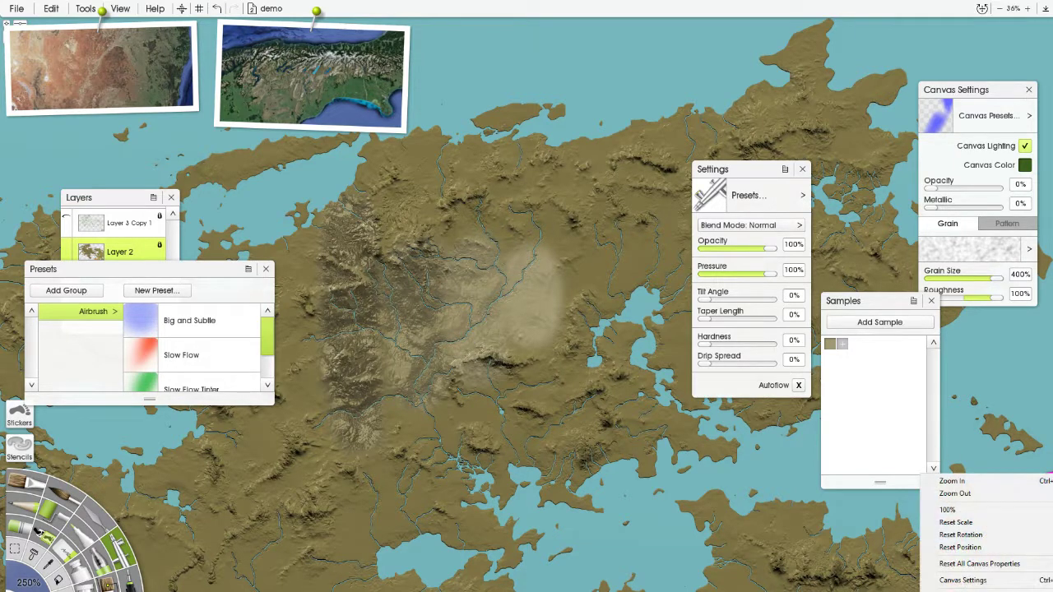
pyautogui.click(1033, 432)
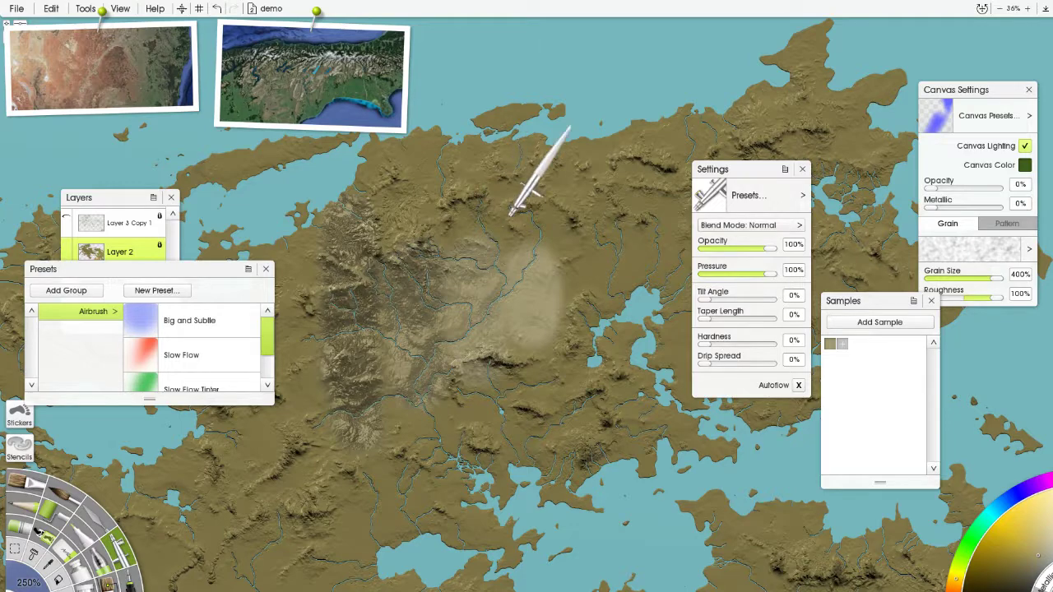
# Airbrush the eastern third of the northern continent, from its northeastern headlands across the eastern peninsula to the southern bays.
pyautogui.scroll(-2, 525, 206)
pyautogui.moveTo(526, 204)
pyautogui.mouseDown()
pyautogui.moveTo(554, 242)
pyautogui.moveTo(626, 291)
pyautogui.moveTo(631, 271)
pyautogui.mouseUp()
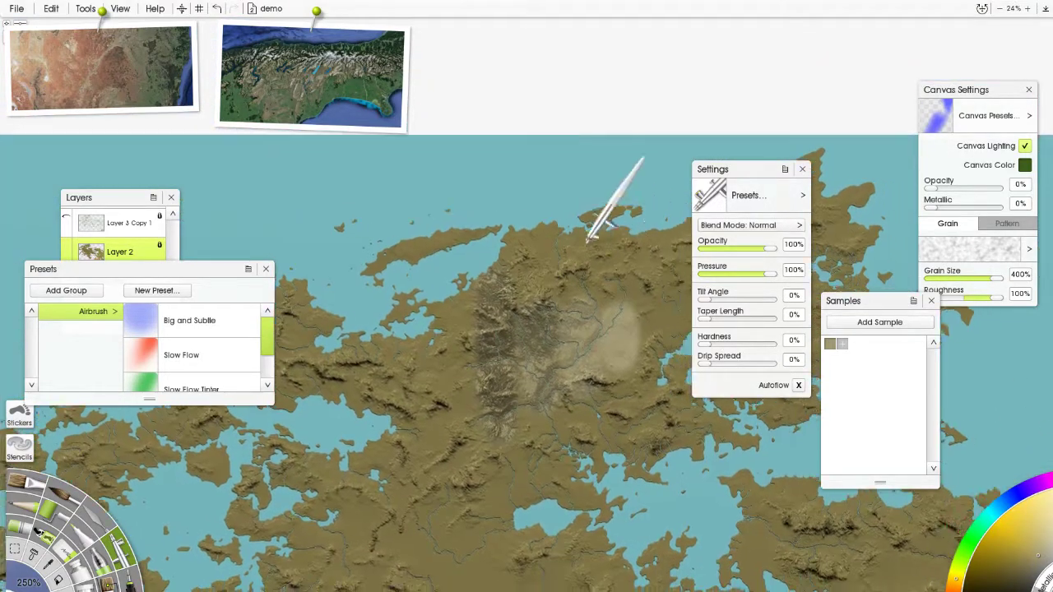
pyautogui.scroll(-2, 589, 238)
pyautogui.moveTo(687, 317); pyautogui.dragTo(617, 376)
pyautogui.scroll(3, 617, 376)
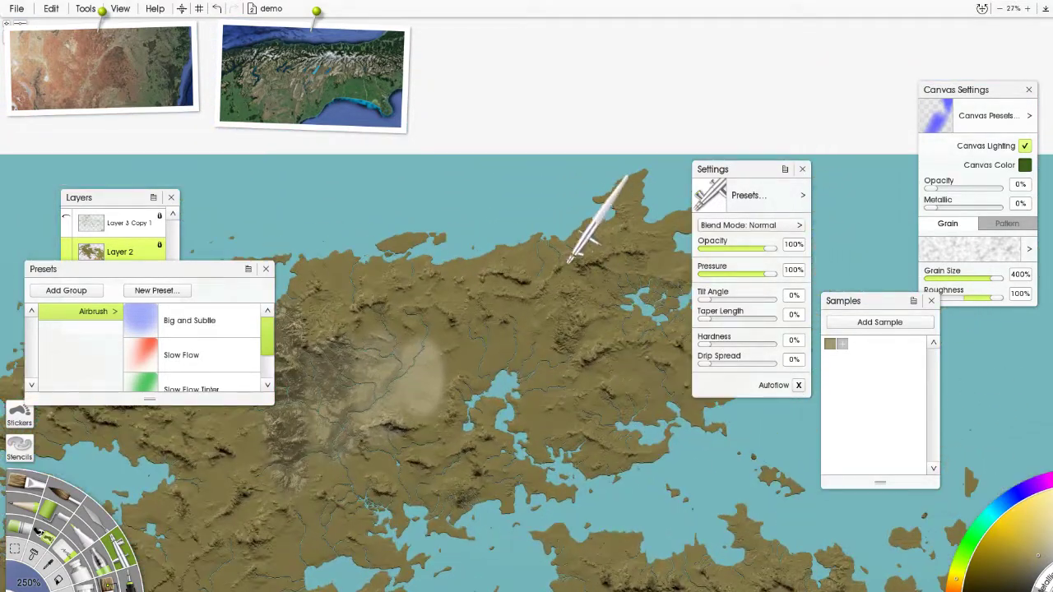
pyautogui.scroll(2, 571, 249)
pyautogui.moveTo(574, 249)
pyautogui.mouseDown()
pyautogui.moveTo(423, 222)
pyautogui.moveTo(527, 181)
pyautogui.moveTo(543, 206)
pyautogui.moveTo(617, 200)
pyautogui.moveTo(593, 280)
pyautogui.moveTo(561, 328)
pyautogui.moveTo(592, 394)
pyautogui.moveTo(646, 347)
pyautogui.moveTo(676, 269)
pyautogui.mouseUp()
pyautogui.moveTo(567, 278)
pyautogui.mouseDown()
pyautogui.moveTo(526, 341)
pyautogui.moveTo(447, 406)
pyautogui.moveTo(481, 391)
pyautogui.moveTo(582, 440)
pyautogui.moveTo(618, 444)
pyautogui.moveTo(488, 480)
pyautogui.moveTo(385, 459)
pyautogui.moveTo(398, 404)
pyautogui.moveTo(321, 496)
pyautogui.mouseUp()
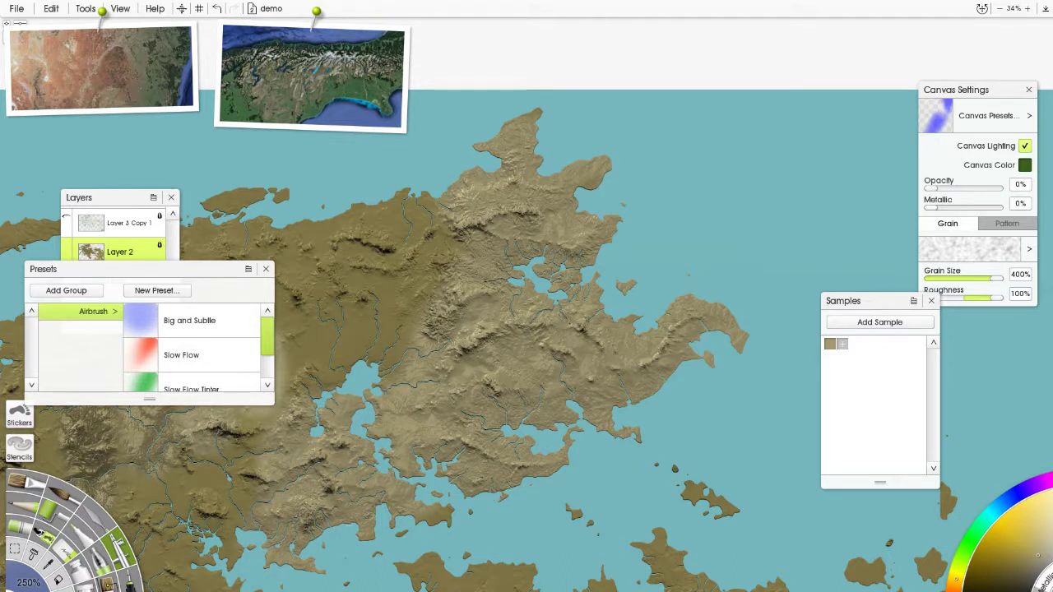
# Extend the Airbrush colour westward over the northern continent's unpainted interior, north coast and western edge.
pyautogui.moveTo(385, 337); pyautogui.dragTo(414, 212)
pyautogui.moveTo(401, 352)
pyautogui.mouseDown()
pyautogui.moveTo(365, 360)
pyautogui.moveTo(318, 326)
pyautogui.moveTo(287, 223)
pyautogui.moveTo(271, 219)
pyautogui.moveTo(192, 314)
pyautogui.moveTo(280, 285)
pyautogui.moveTo(327, 354)
pyautogui.moveTo(247, 453)
pyautogui.moveTo(216, 446)
pyautogui.moveTo(244, 415)
pyautogui.moveTo(290, 470)
pyautogui.moveTo(239, 586)
pyautogui.moveTo(239, 549)
pyautogui.moveTo(158, 549)
pyautogui.moveTo(137, 491)
pyautogui.moveTo(63, 407)
pyautogui.moveTo(52, 327)
pyautogui.moveTo(100, 233)
pyautogui.moveTo(134, 203)
pyautogui.moveTo(195, 280)
pyautogui.mouseUp()
pyautogui.moveTo(132, 488)
pyautogui.mouseDown()
pyautogui.moveTo(138, 569)
pyautogui.moveTo(105, 589)
pyautogui.mouseUp()
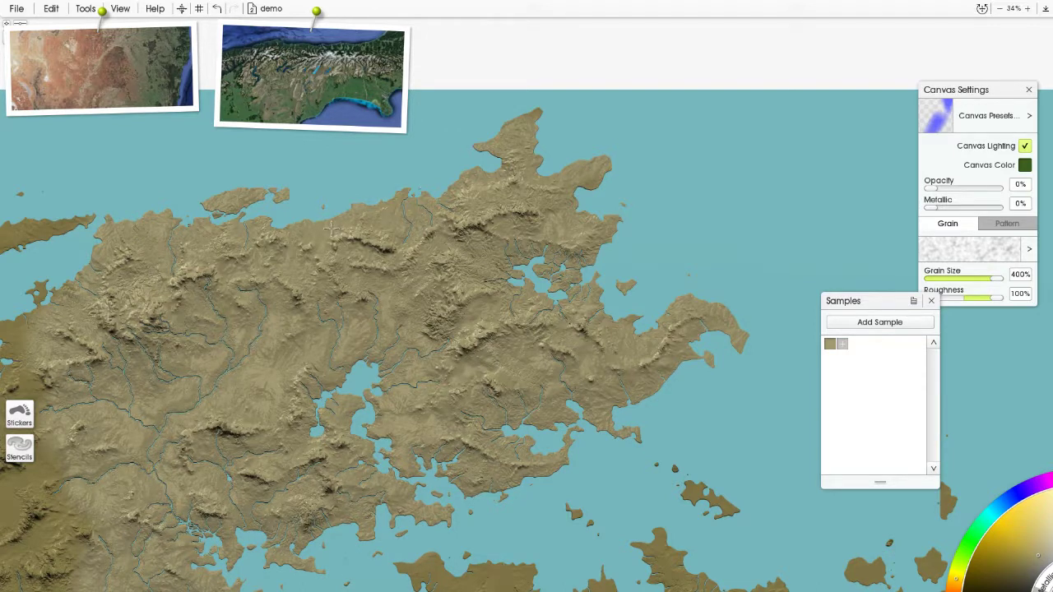
pyautogui.moveTo(147, 250); pyautogui.dragTo(31, 240)
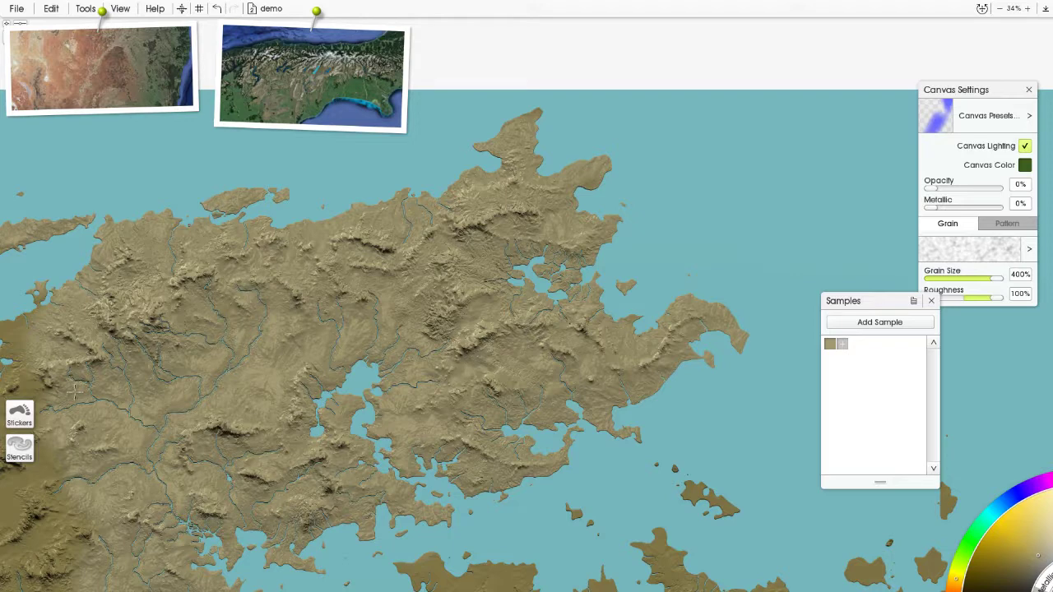
pyautogui.moveTo(74, 392)
pyautogui.mouseDown()
pyautogui.moveTo(18, 419)
pyautogui.moveTo(66, 543)
pyautogui.moveTo(33, 568)
pyautogui.moveTo(10, 556)
pyautogui.mouseUp()
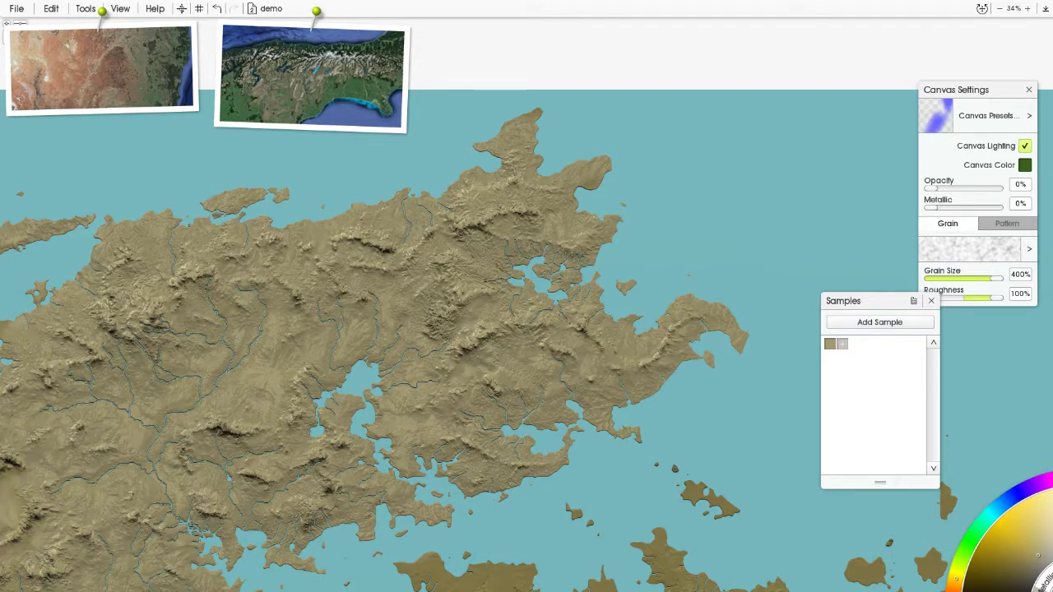
# Airbrush the northern continent's western peninsulas and the land around its southwestern bays and southern lake.
pyautogui.moveTo(275, 410)
pyautogui.mouseDown()
pyautogui.moveTo(444, 336)
pyautogui.moveTo(547, 276)
pyautogui.mouseUp()
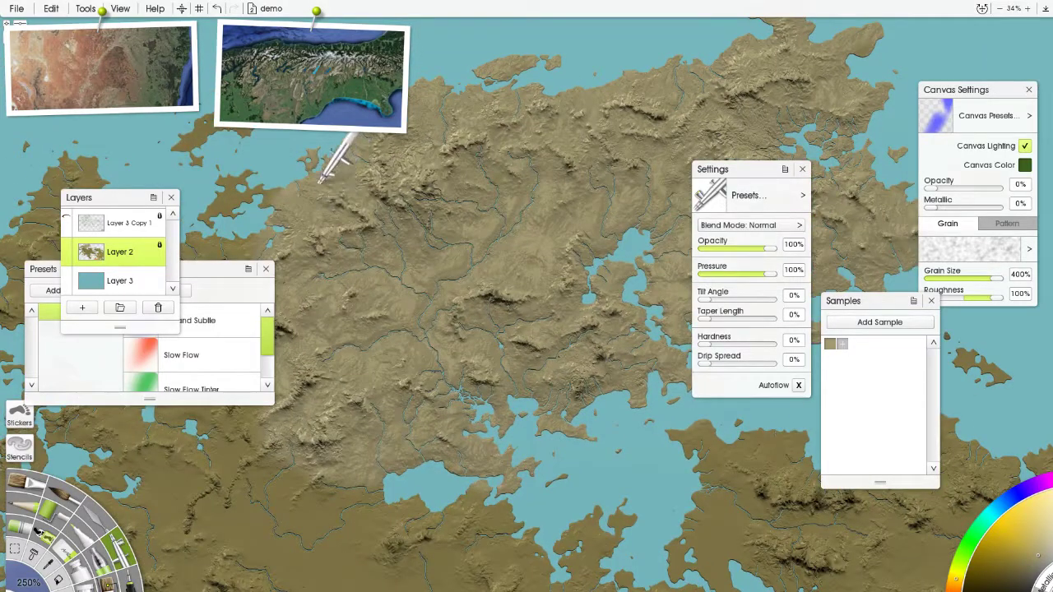
pyautogui.moveTo(319, 181)
pyautogui.mouseDown()
pyautogui.moveTo(288, 218)
pyautogui.moveTo(141, 261)
pyautogui.moveTo(68, 197)
pyautogui.moveTo(105, 209)
pyautogui.moveTo(188, 287)
pyautogui.moveTo(346, 381)
pyautogui.moveTo(377, 442)
pyautogui.moveTo(535, 522)
pyautogui.moveTo(229, 508)
pyautogui.moveTo(155, 485)
pyautogui.moveTo(167, 453)
pyautogui.moveTo(120, 455)
pyautogui.mouseUp()
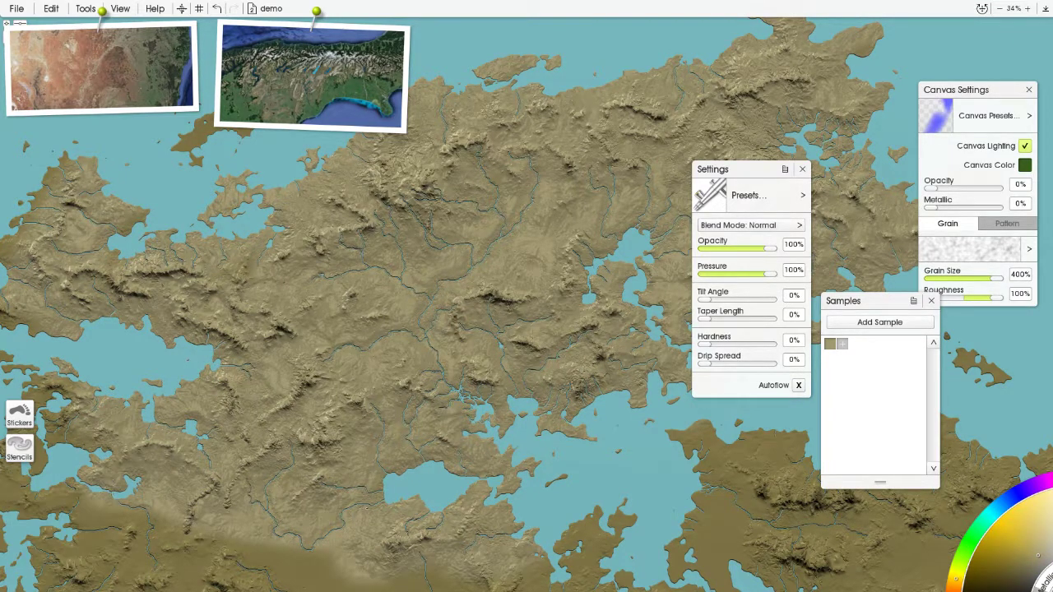
pyautogui.moveTo(146, 503)
pyautogui.mouseDown()
pyautogui.moveTo(165, 543)
pyautogui.moveTo(453, 576)
pyautogui.moveTo(348, 527)
pyautogui.mouseUp()
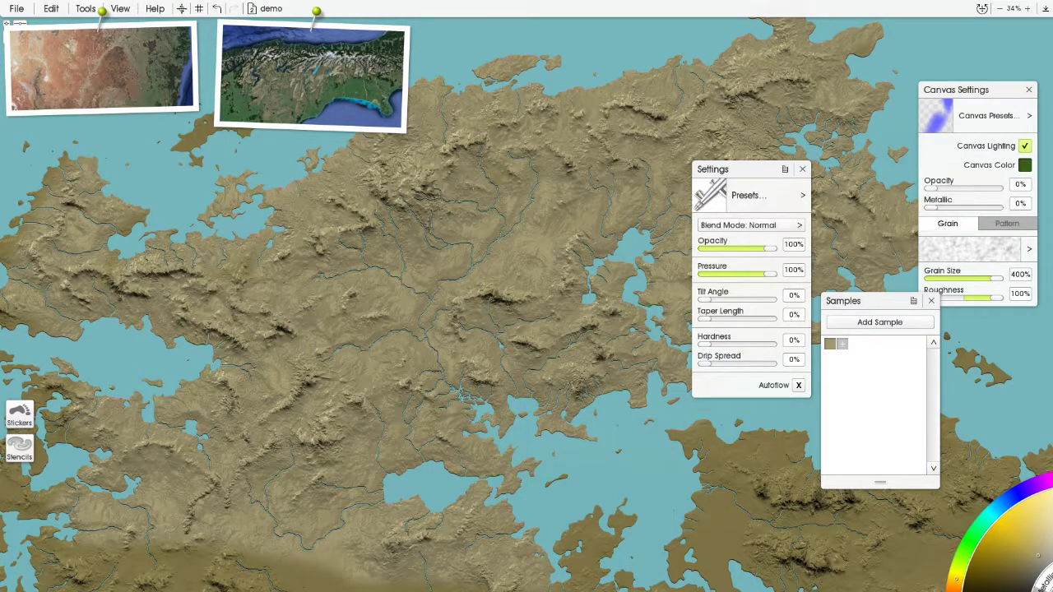
pyautogui.moveTo(493, 478)
pyautogui.mouseDown()
pyautogui.moveTo(601, 569)
pyautogui.moveTo(550, 492)
pyautogui.mouseUp()
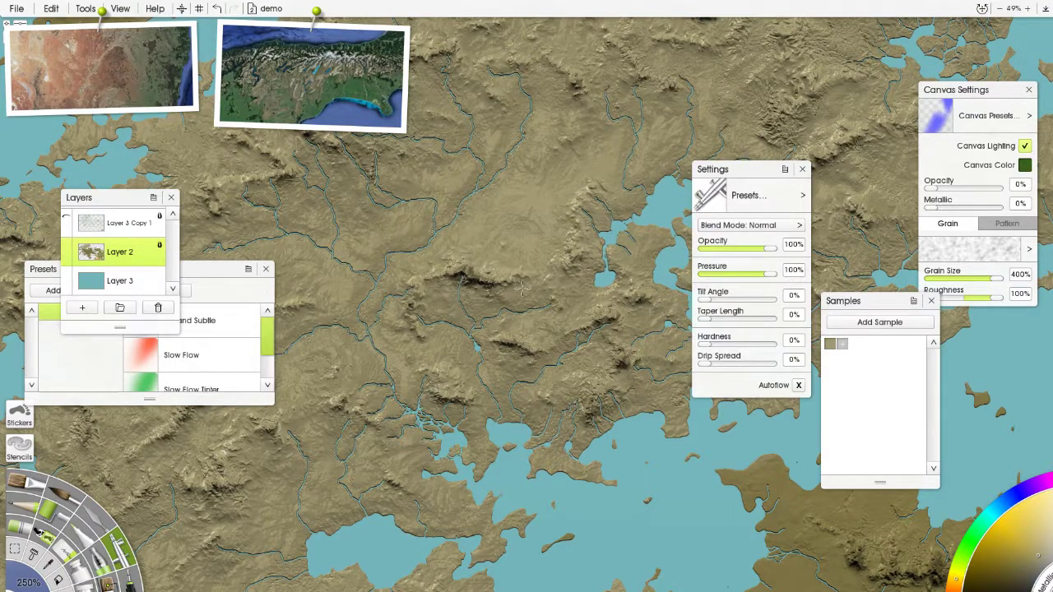
# Try another Airbrush pass across the northern continent's mountains and central plain, and undo it.
pyautogui.moveTo(522, 289); pyautogui.dragTo(601, 385)
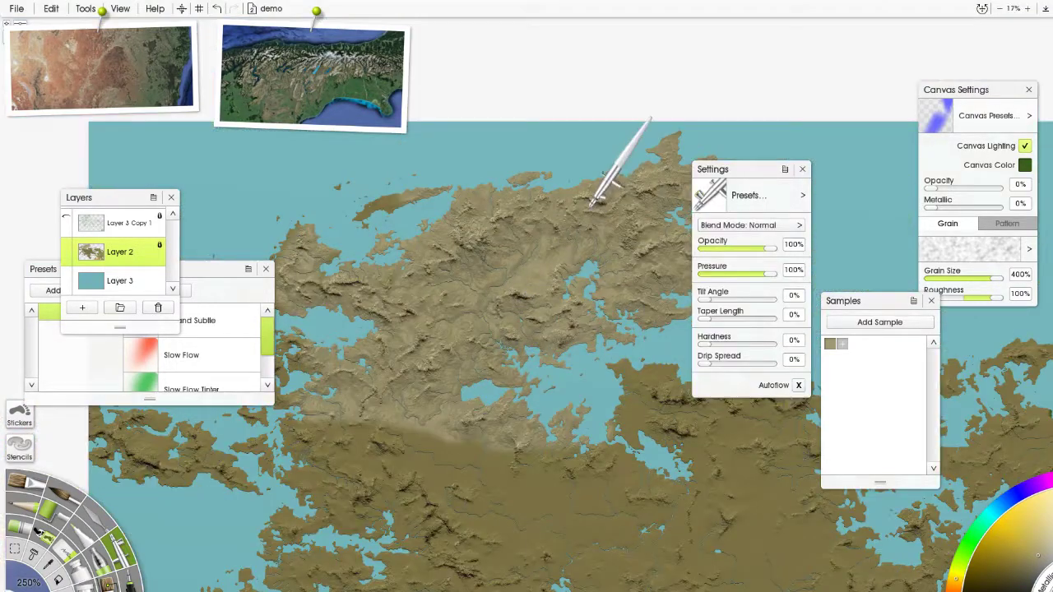
pyautogui.scroll(3, 550, 227)
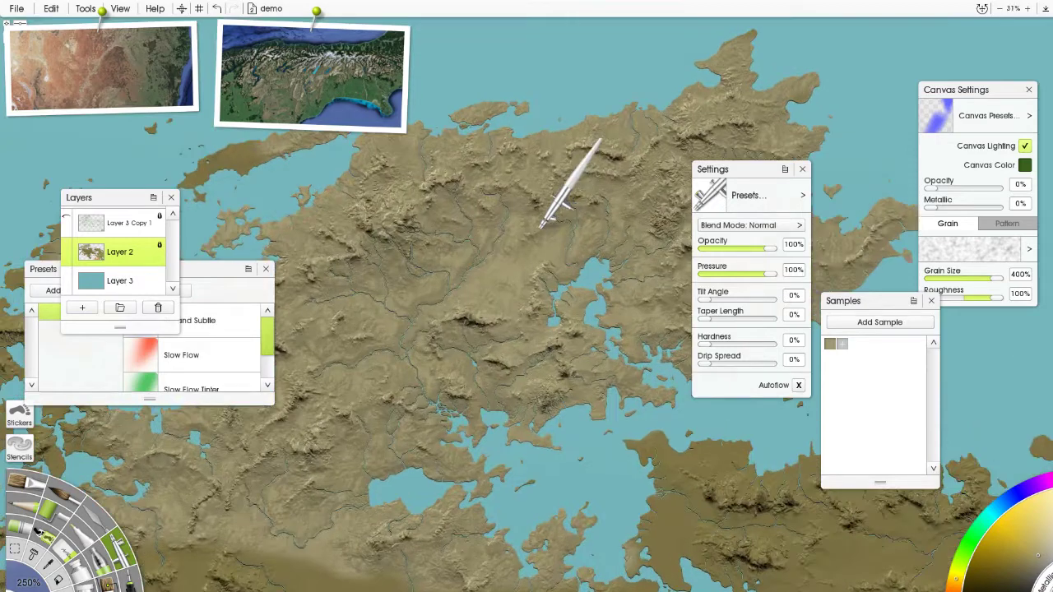
pyautogui.moveTo(385, 174)
pyautogui.mouseDown()
pyautogui.moveTo(412, 157)
pyautogui.moveTo(621, 201)
pyautogui.moveTo(720, 243)
pyautogui.mouseUp()
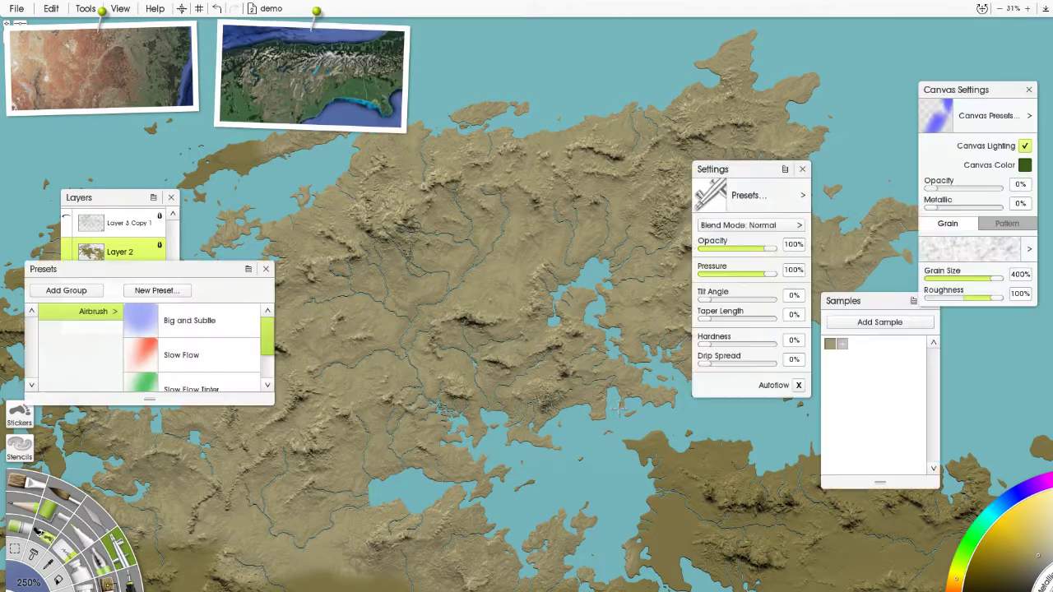
pyautogui.hotkey('ctrl', 'z')
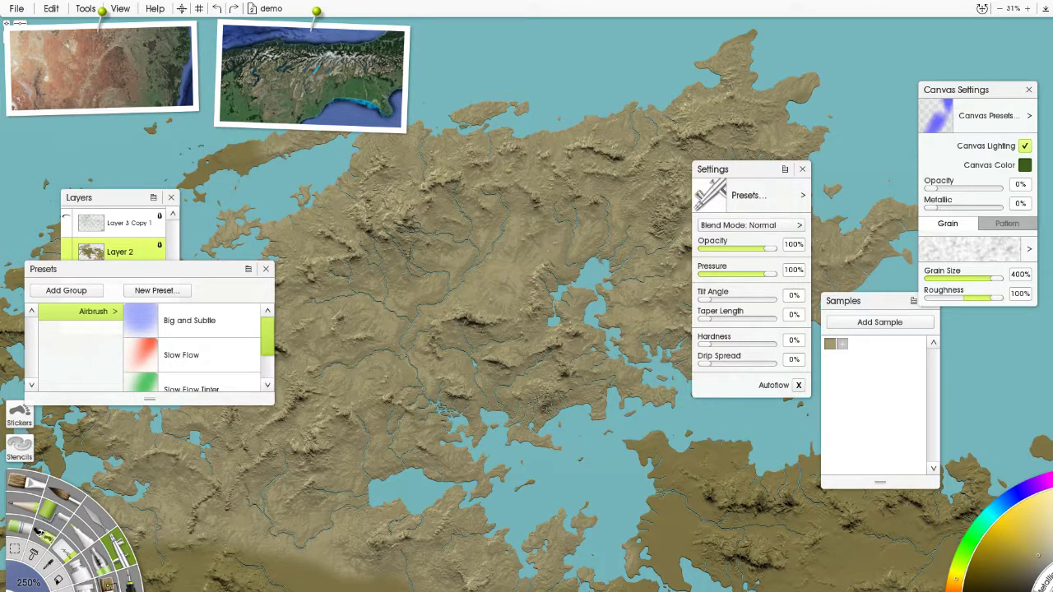
# Airbrush over the eastern half and northern mountains again, and colour the northwestern coast with its long offshore island.
pyautogui.moveTo(594, 272)
pyautogui.mouseDown()
pyautogui.moveTo(741, 265)
pyautogui.moveTo(789, 287)
pyautogui.moveTo(819, 319)
pyautogui.mouseUp()
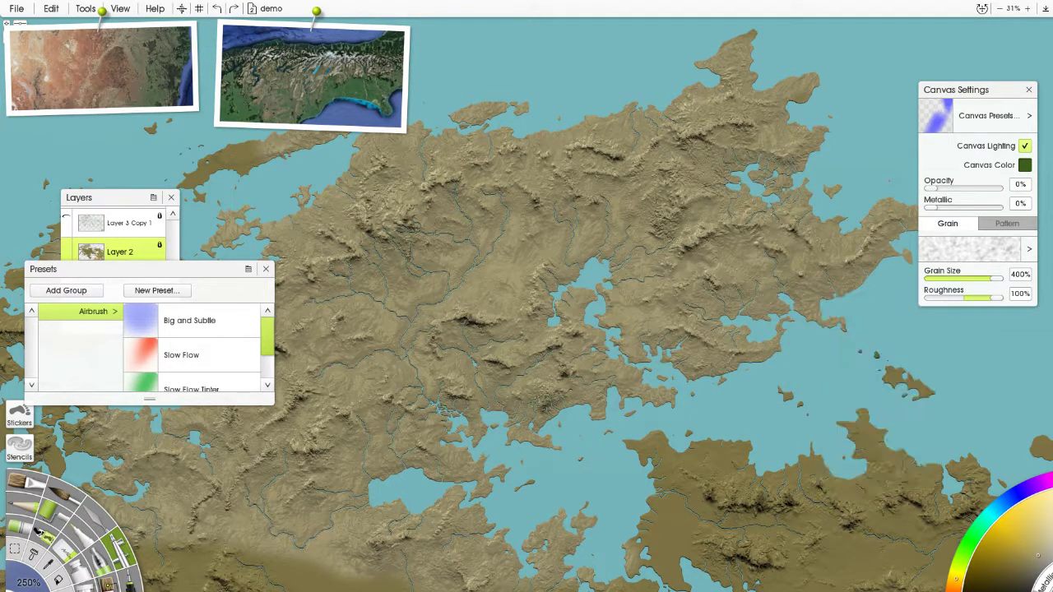
pyautogui.moveTo(507, 149)
pyautogui.mouseDown()
pyautogui.moveTo(726, 129)
pyautogui.moveTo(796, 163)
pyautogui.mouseUp()
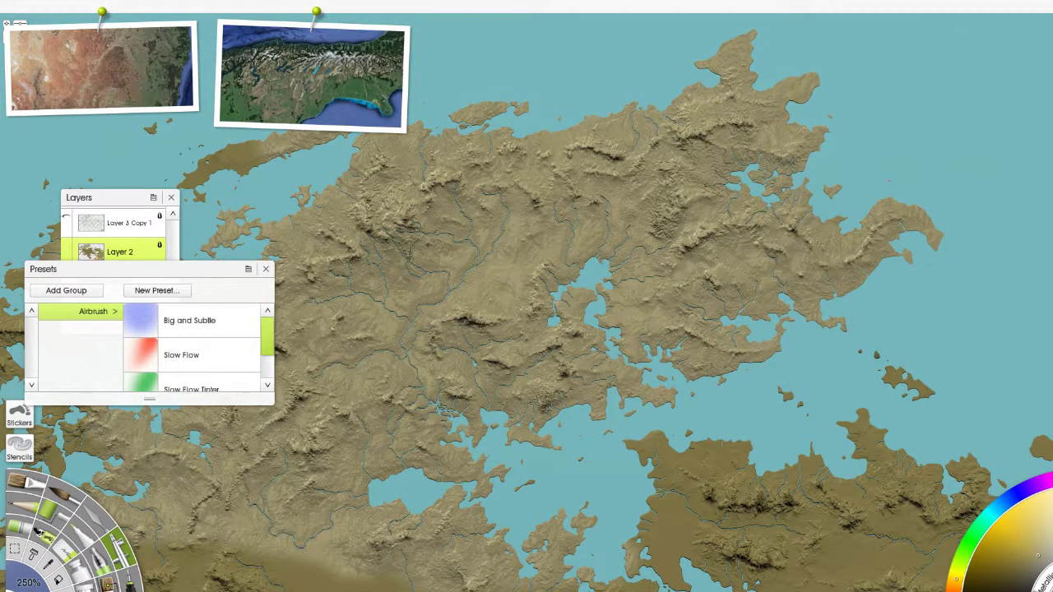
pyautogui.moveTo(329, 142)
pyautogui.mouseDown()
pyautogui.moveTo(197, 177)
pyautogui.moveTo(165, 140)
pyautogui.moveTo(140, 264)
pyautogui.moveTo(245, 296)
pyautogui.mouseUp()
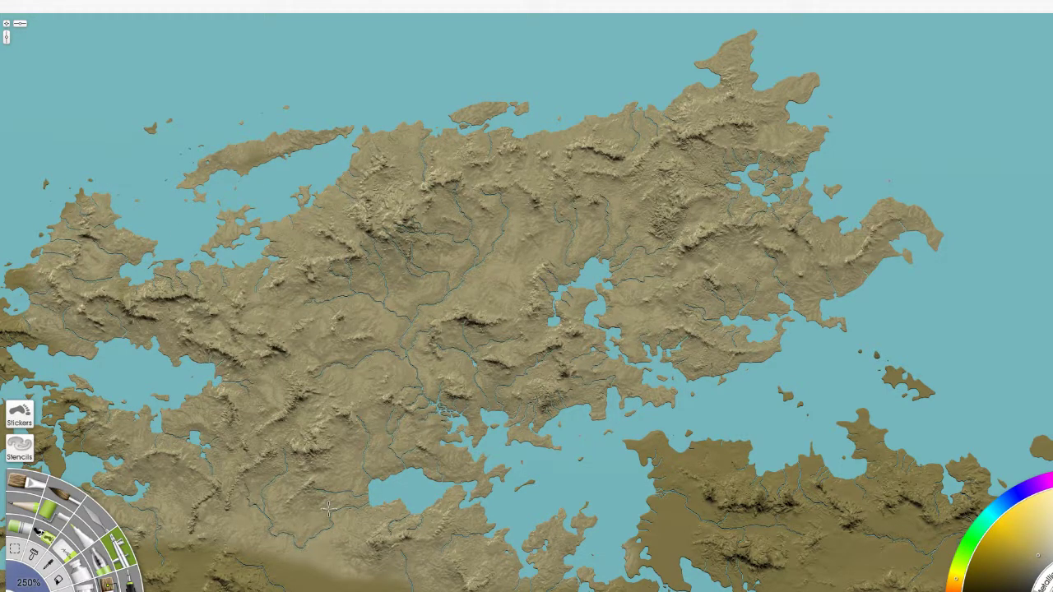
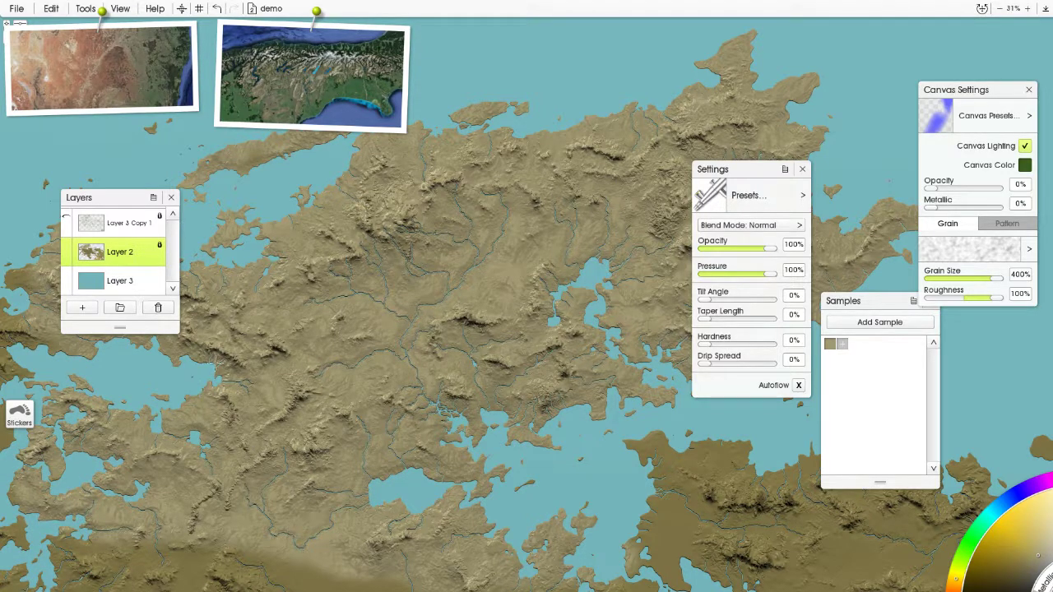
# Close the Presets panel and airbrush the northern continent's coasts and nearby islands, including the small group off the southeast.
pyautogui.moveTo(230, 276); pyautogui.dragTo(278, 411)
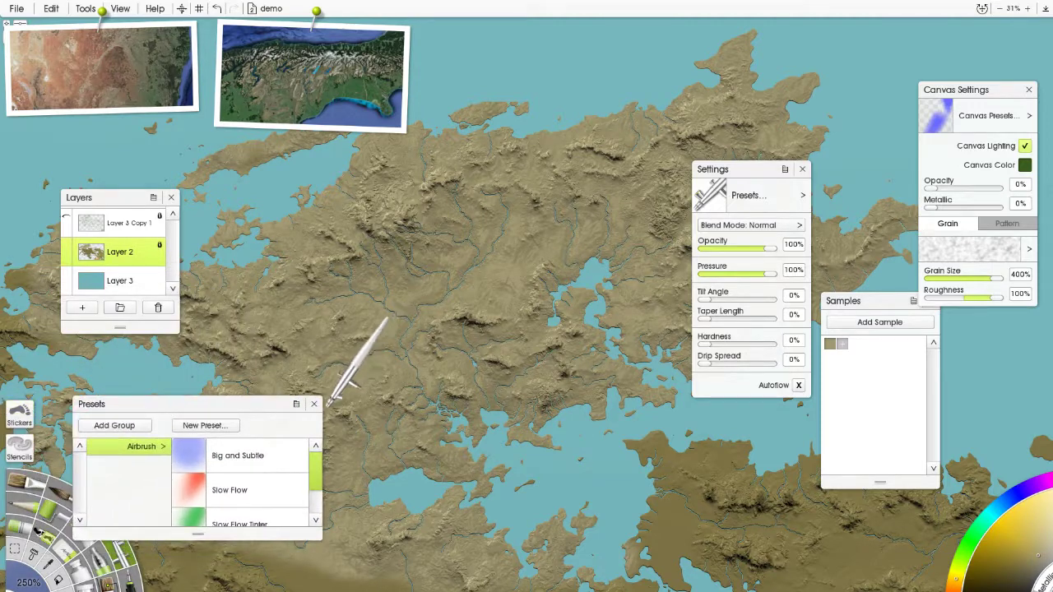
pyautogui.click(314, 405)
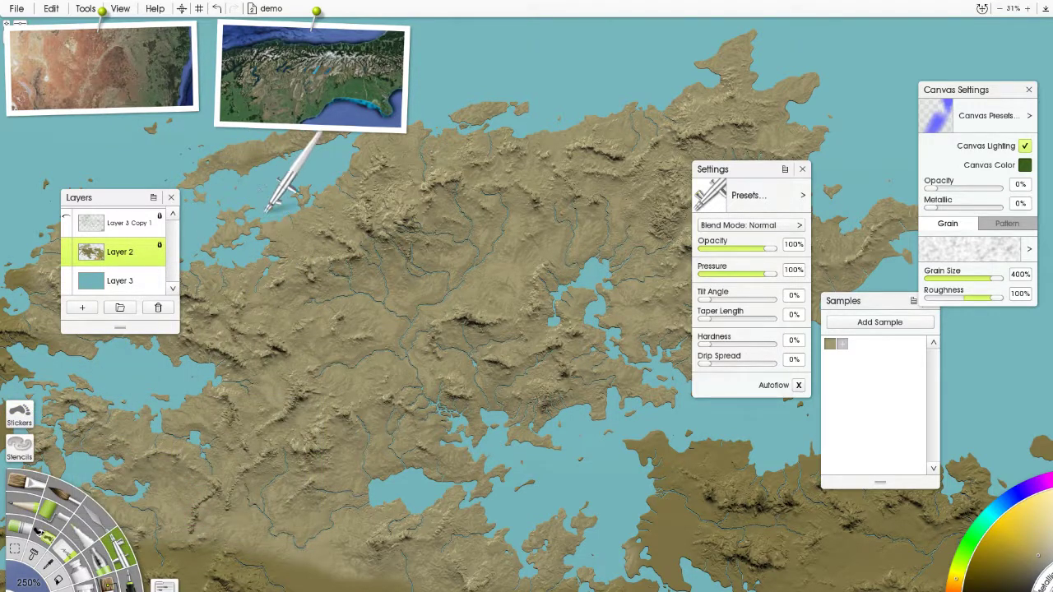
pyautogui.moveTo(249, 167); pyautogui.dragTo(227, 167)
pyautogui.moveTo(528, 137)
pyautogui.mouseDown()
pyautogui.moveTo(782, 220)
pyautogui.moveTo(833, 306)
pyautogui.mouseUp()
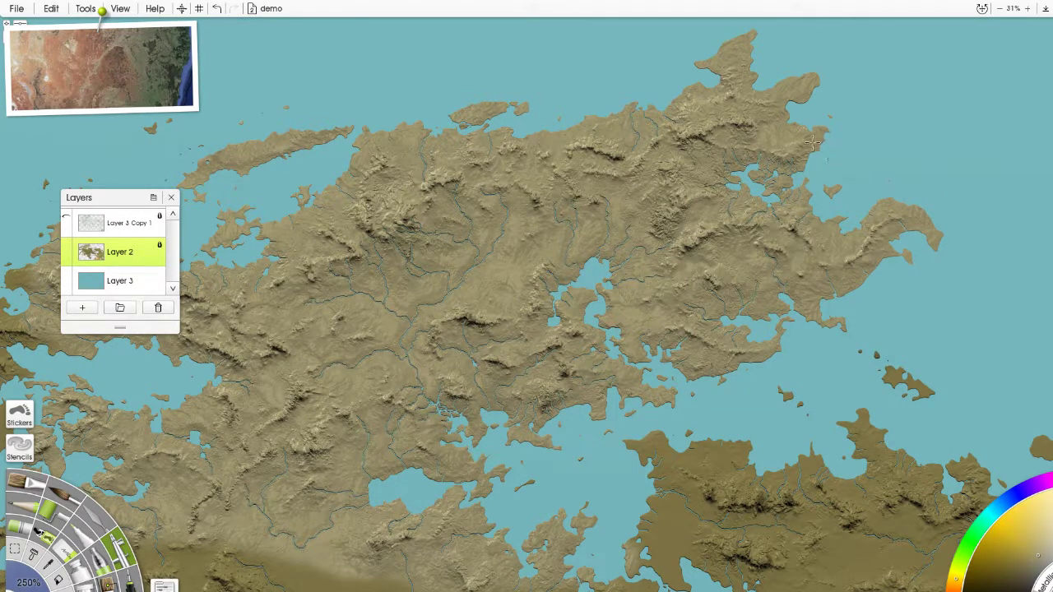
pyautogui.moveTo(784, 162); pyautogui.dragTo(761, 170)
pyautogui.moveTo(633, 187); pyautogui.dragTo(624, 241)
pyautogui.moveTo(564, 205); pyautogui.dragTo(541, 205)
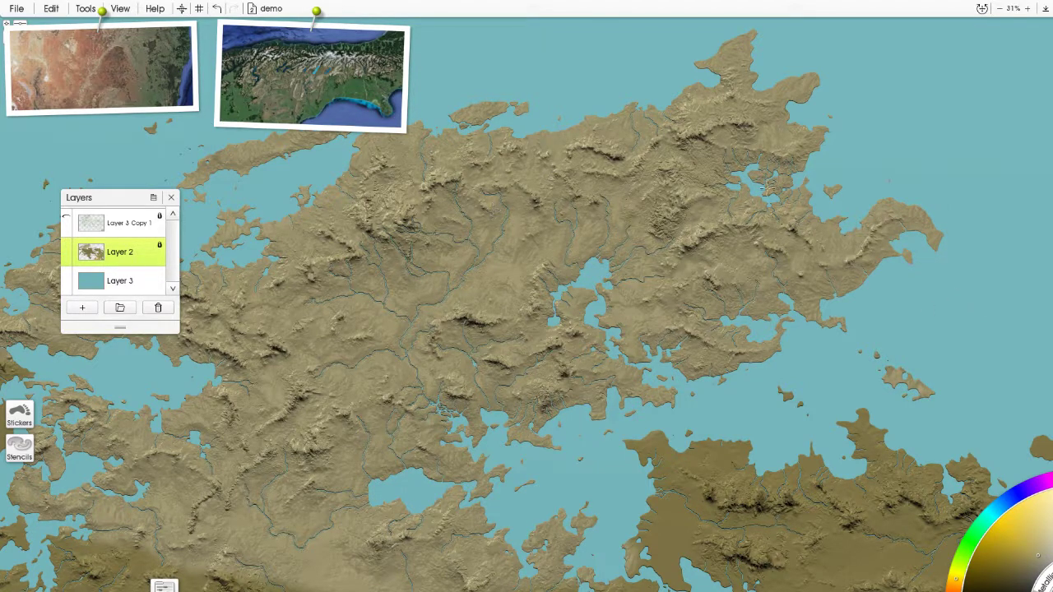
# Examine the airbrushed northern continent close up and from a distance, comparing its rivers, mountains and plains with the unpainted land.
pyautogui.moveTo(320, 365); pyautogui.dragTo(486, 330)
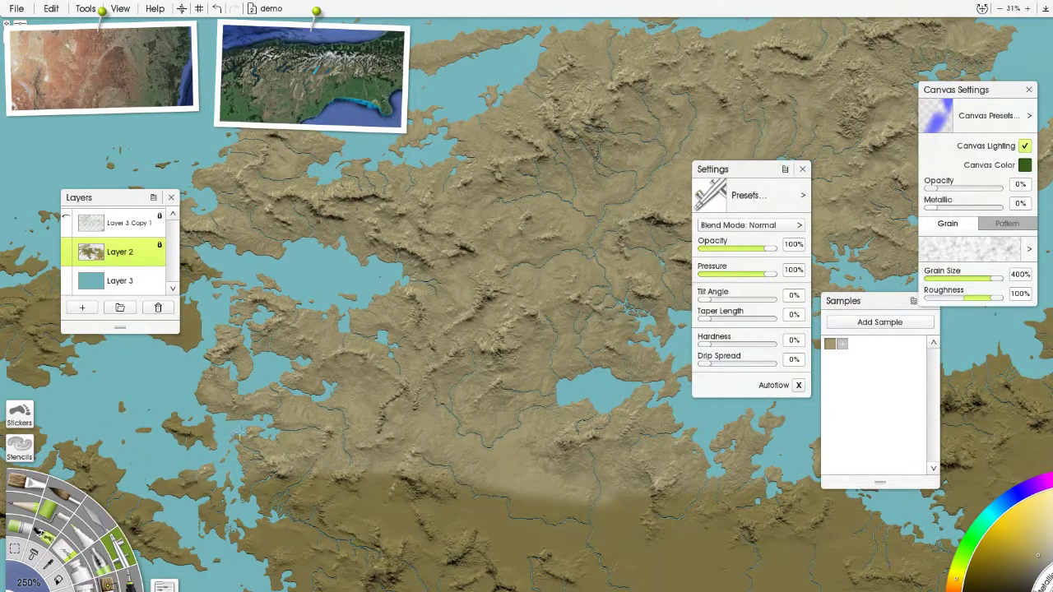
pyautogui.scroll(-4, 693, 151)
pyautogui.moveTo(522, 270); pyautogui.dragTo(409, 321)
pyautogui.scroll(4, 408, 323)
pyautogui.scroll(5, 408, 322)
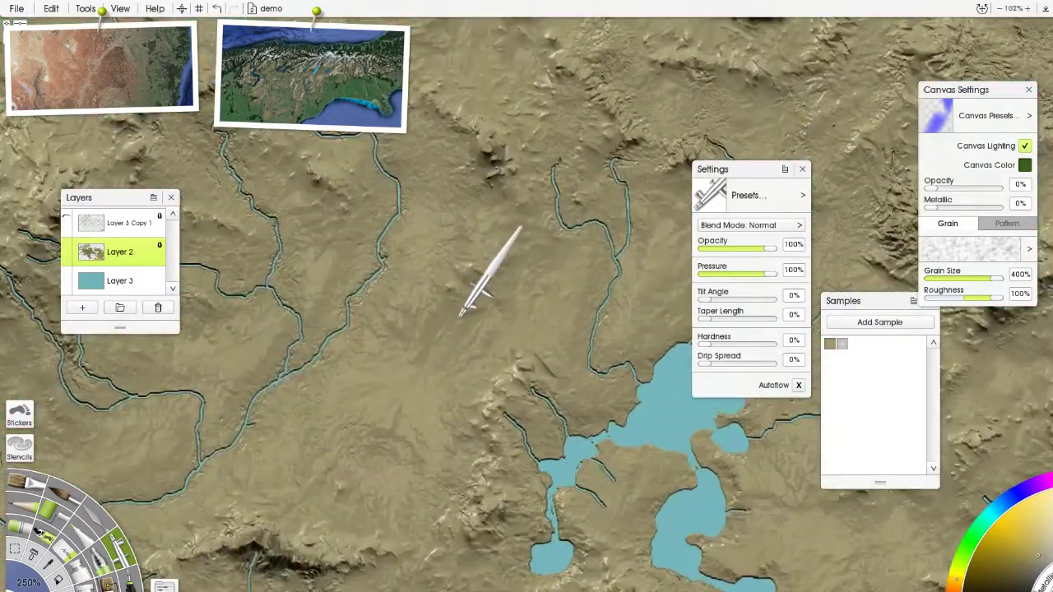
pyautogui.scroll(-2, 464, 317)
pyautogui.moveTo(465, 386); pyautogui.dragTo(703, 207)
pyautogui.scroll(4, 488, 280)
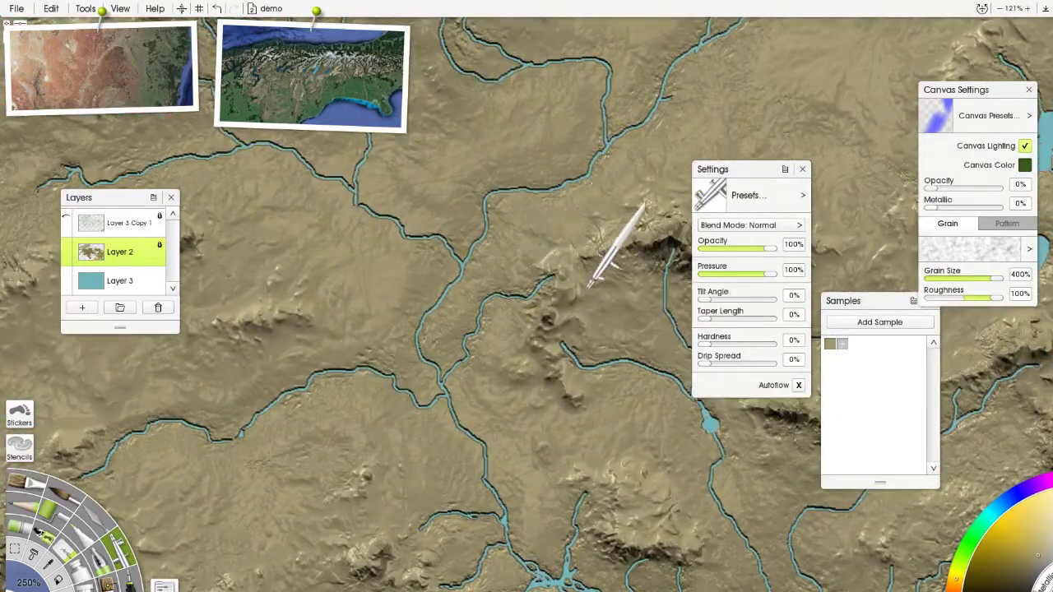
pyautogui.scroll(-5, 590, 285)
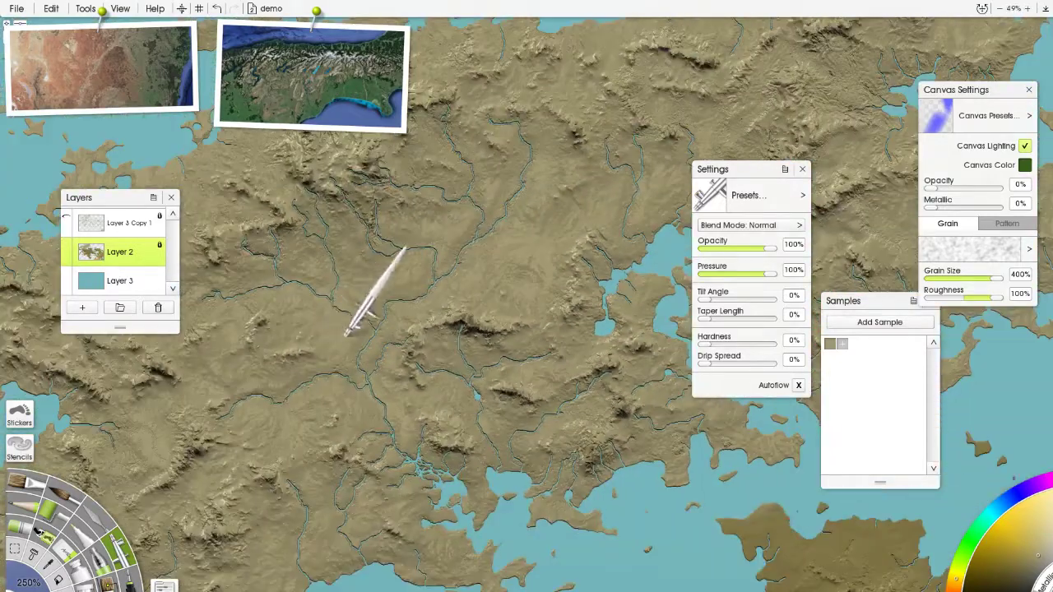
pyautogui.moveTo(346, 333); pyautogui.dragTo(510, 346)
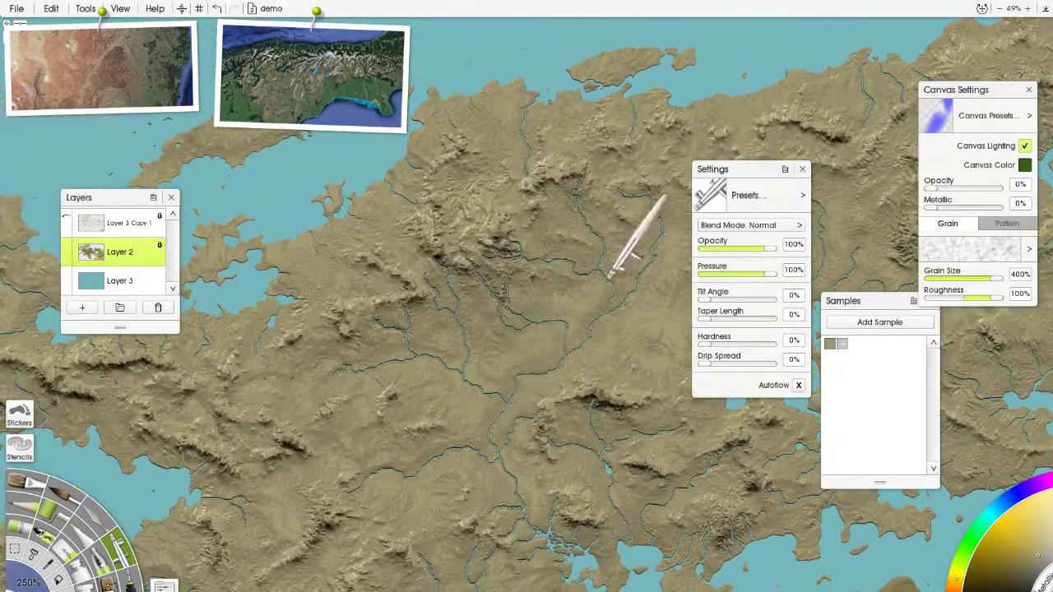
pyautogui.scroll(4, 573, 401)
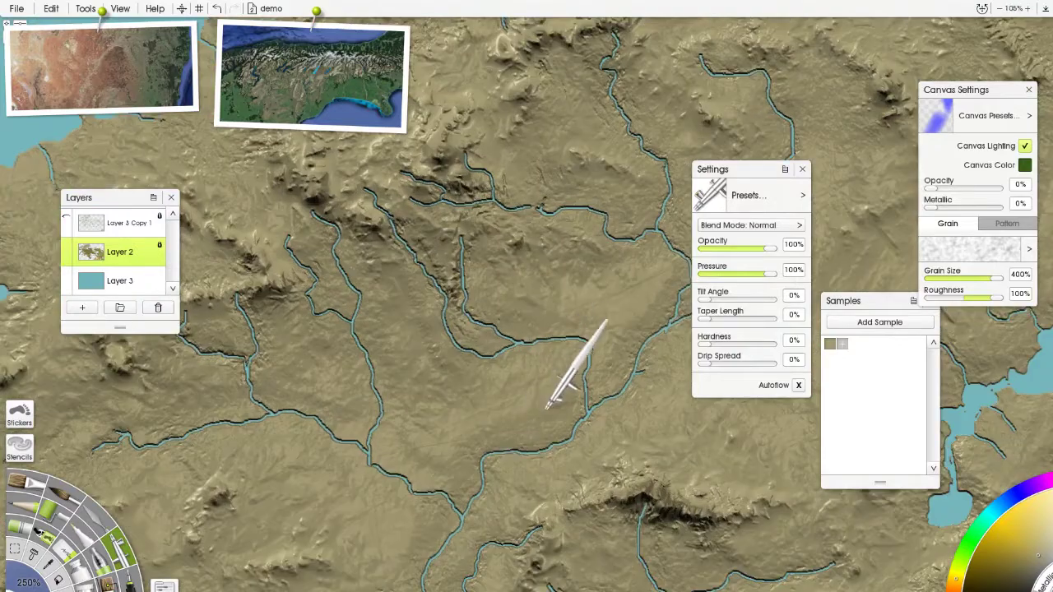
pyautogui.scroll(-6, 430, 301)
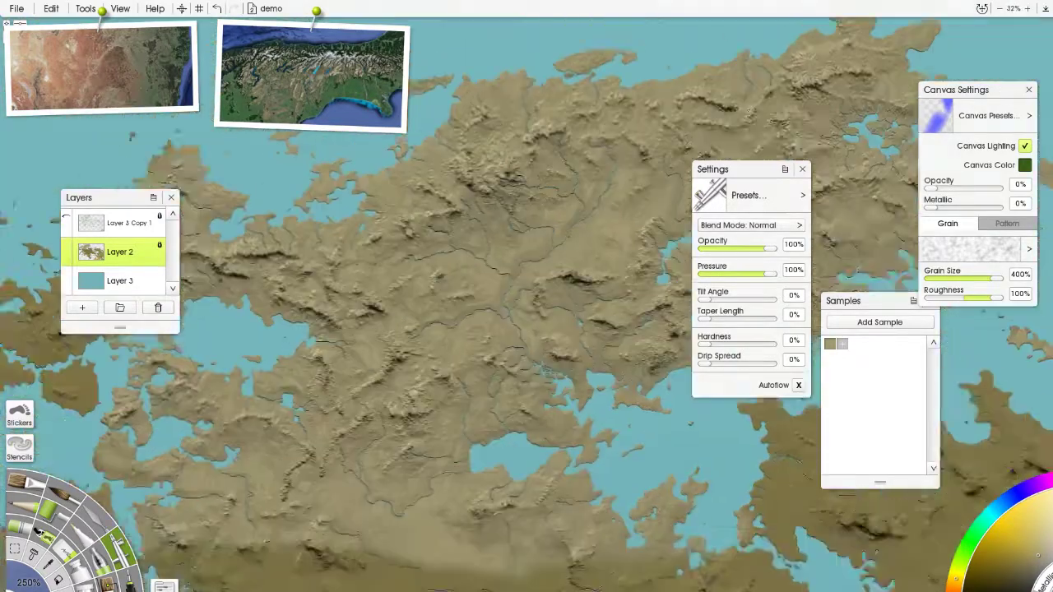
pyautogui.scroll(-4, 446, 235)
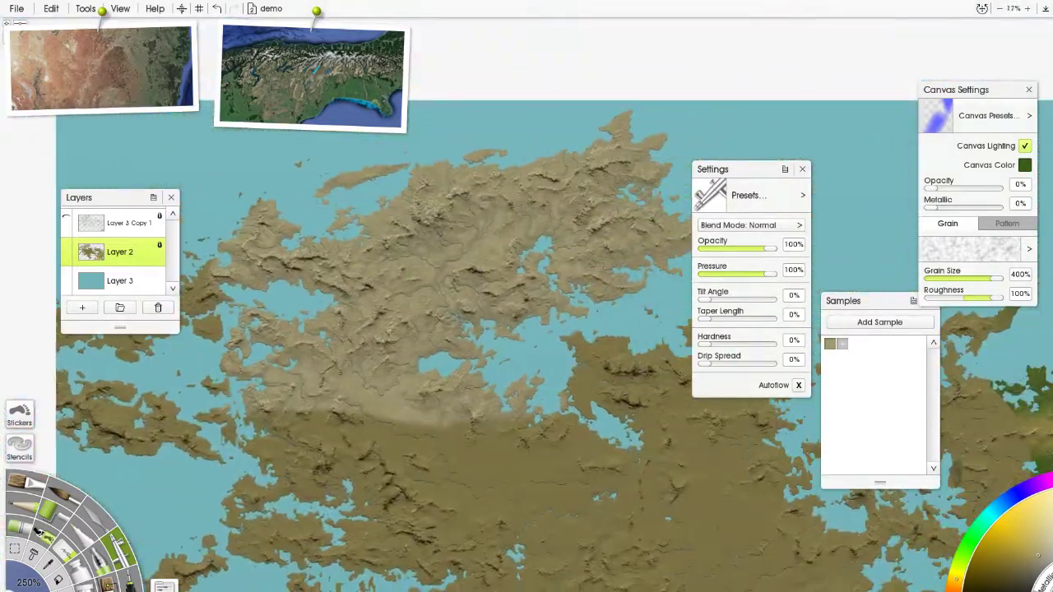
# Airbrush the long southern peninsula of the brown continent and the land directly north of it.
pyautogui.scroll(3, 451, 355)
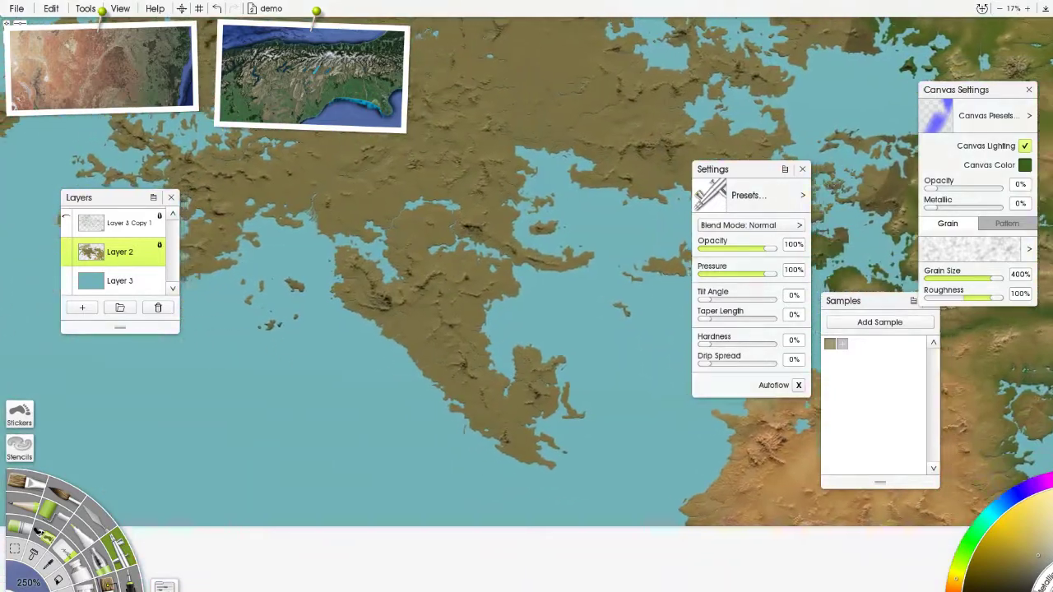
pyautogui.scroll(2, 449, 355)
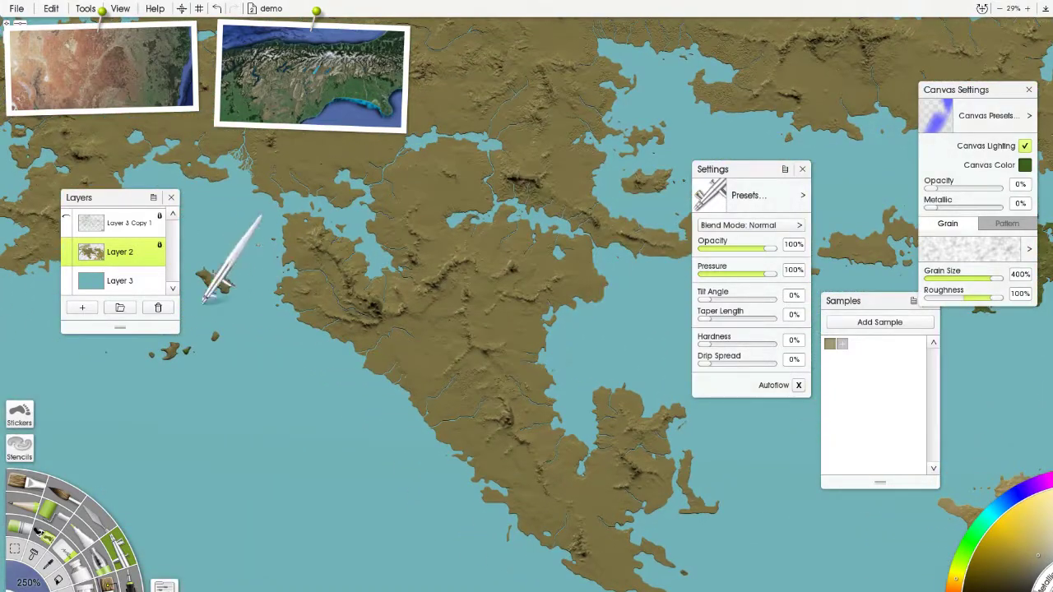
pyautogui.moveTo(283, 268)
pyautogui.mouseDown()
pyautogui.moveTo(401, 198)
pyautogui.moveTo(459, 181)
pyautogui.moveTo(531, 205)
pyautogui.moveTo(576, 206)
pyautogui.moveTo(494, 362)
pyautogui.moveTo(493, 427)
pyautogui.moveTo(527, 469)
pyautogui.moveTo(592, 461)
pyautogui.moveTo(659, 561)
pyautogui.mouseUp()
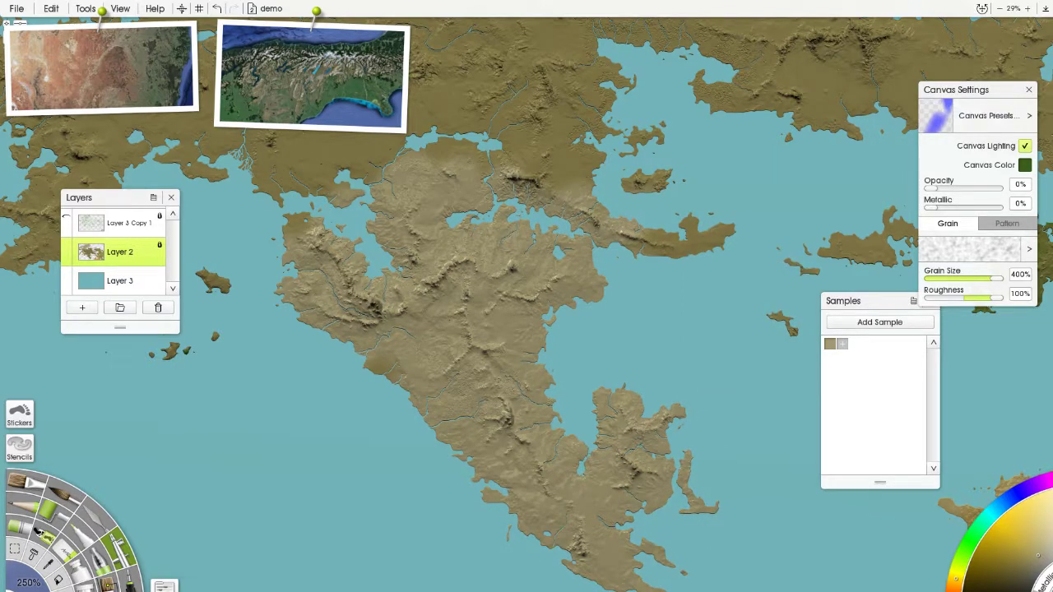
pyautogui.moveTo(385, 411)
pyautogui.mouseDown()
pyautogui.moveTo(404, 332)
pyautogui.moveTo(559, 149)
pyautogui.moveTo(526, 123)
pyautogui.moveTo(606, 103)
pyautogui.moveTo(714, 237)
pyautogui.moveTo(451, 148)
pyautogui.moveTo(324, 202)
pyautogui.mouseUp()
pyautogui.moveTo(345, 161)
pyautogui.mouseDown()
pyautogui.moveTo(263, 140)
pyautogui.moveTo(486, 99)
pyautogui.moveTo(547, 74)
pyautogui.mouseUp()
pyautogui.moveTo(310, 256); pyautogui.dragTo(332, 257)
pyautogui.moveTo(716, 487); pyautogui.dragTo(685, 485)
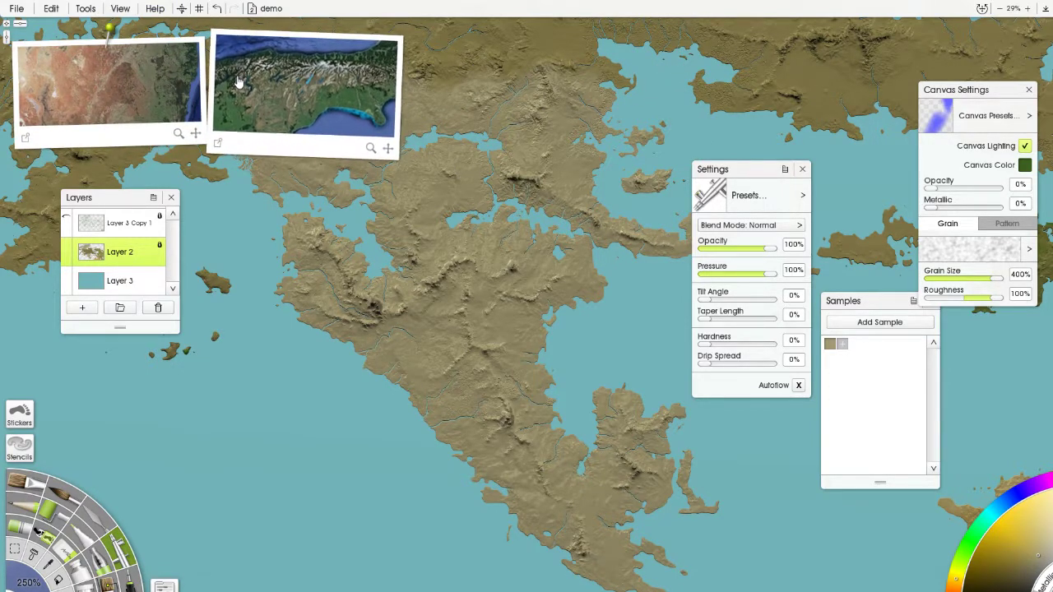
# Sample a green from the mountain-and-plains satellite reference and a reddish-brown from the desert reference with the Color Sampler.
pyautogui.click(47, 564)
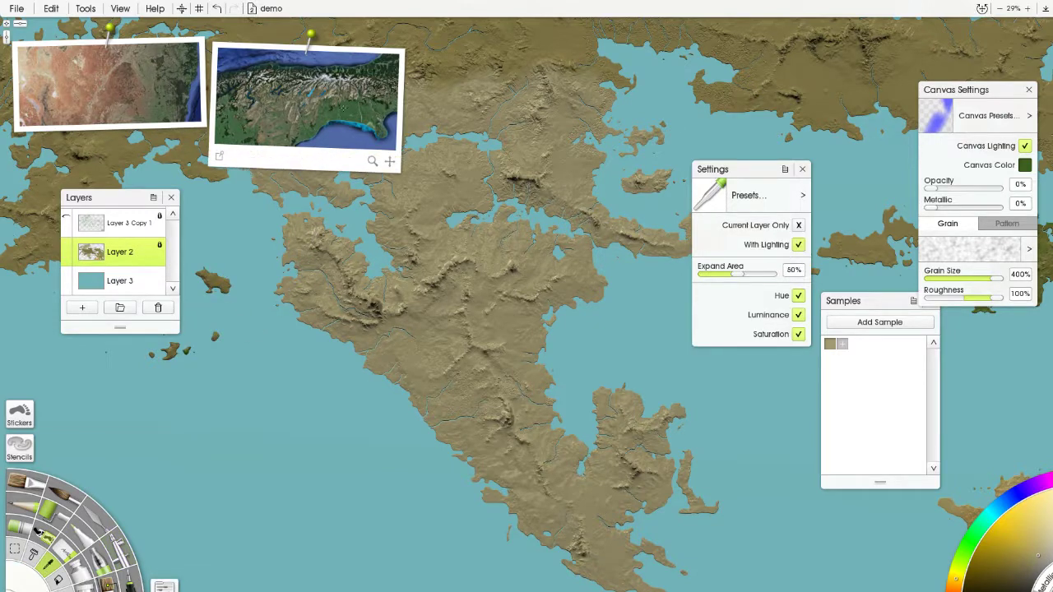
pyautogui.moveTo(280, 119); pyautogui.dragTo(362, 109)
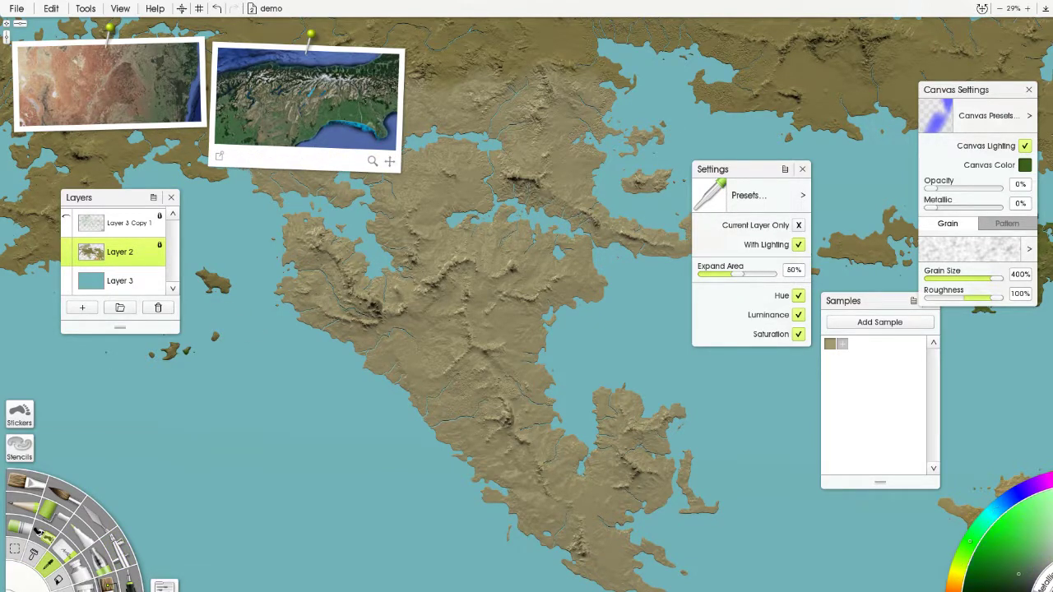
pyautogui.click(111, 77)
pyautogui.moveTo(111, 79)
pyautogui.mouseDown()
pyautogui.moveTo(149, 86)
pyautogui.moveTo(129, 100)
pyautogui.mouseUp()
pyautogui.click(92, 82)
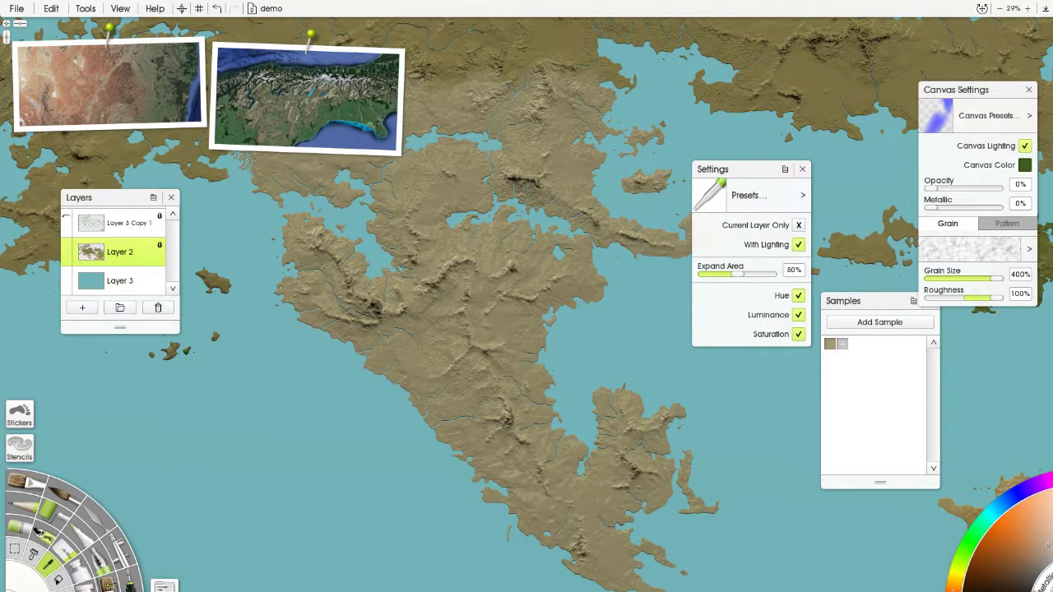
# Hide both satellite reference images from the canvas.
pyautogui.click(1052, 70)
pyautogui.click(1043, 85)
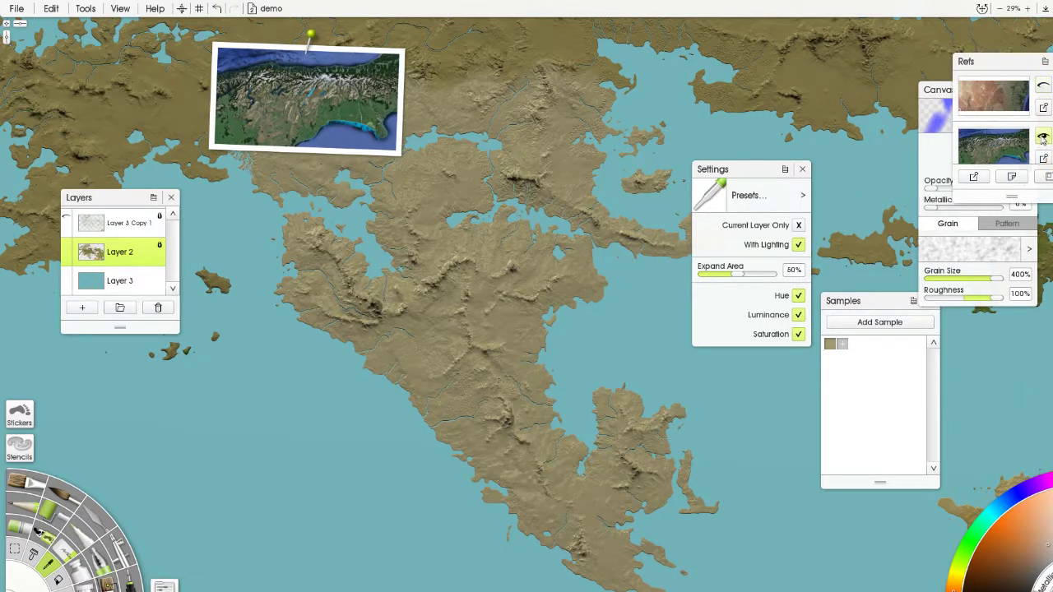
pyautogui.click(1042, 137)
# Clear the workspace by shifting the Layers and Settings panels aside, removing Canvas Settings, and placing the Samples panel over the continent.
pyautogui.moveTo(880, 302); pyautogui.dragTo(459, 198)
pyautogui.moveTo(758, 175); pyautogui.dragTo(107, 368)
pyautogui.moveTo(976, 97); pyautogui.dragTo(958, 85)
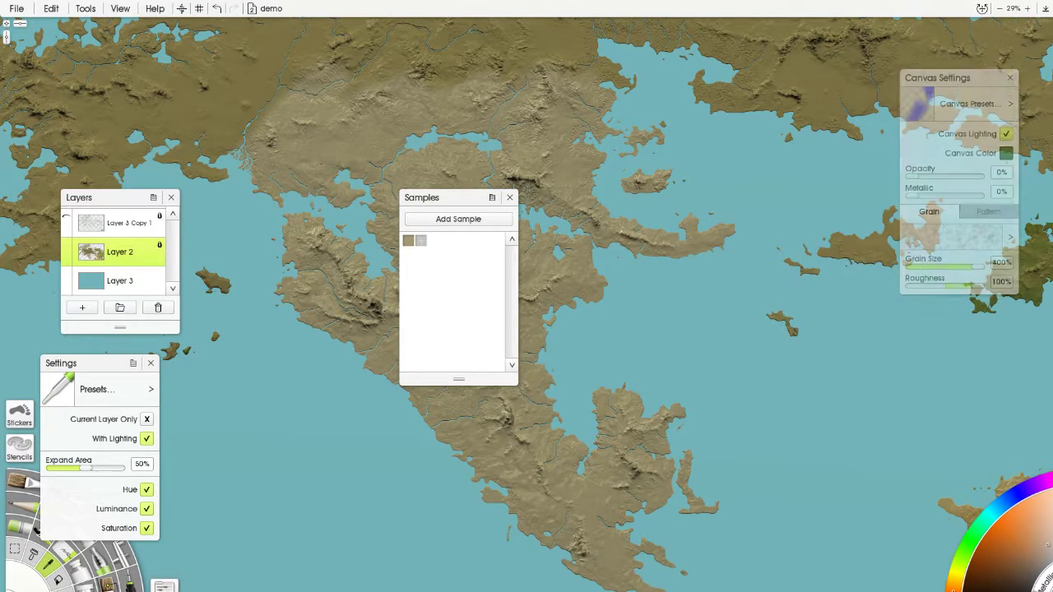
pyautogui.moveTo(119, 203); pyautogui.dragTo(29, 75)
pyautogui.moveTo(107, 372); pyautogui.dragTo(35, 244)
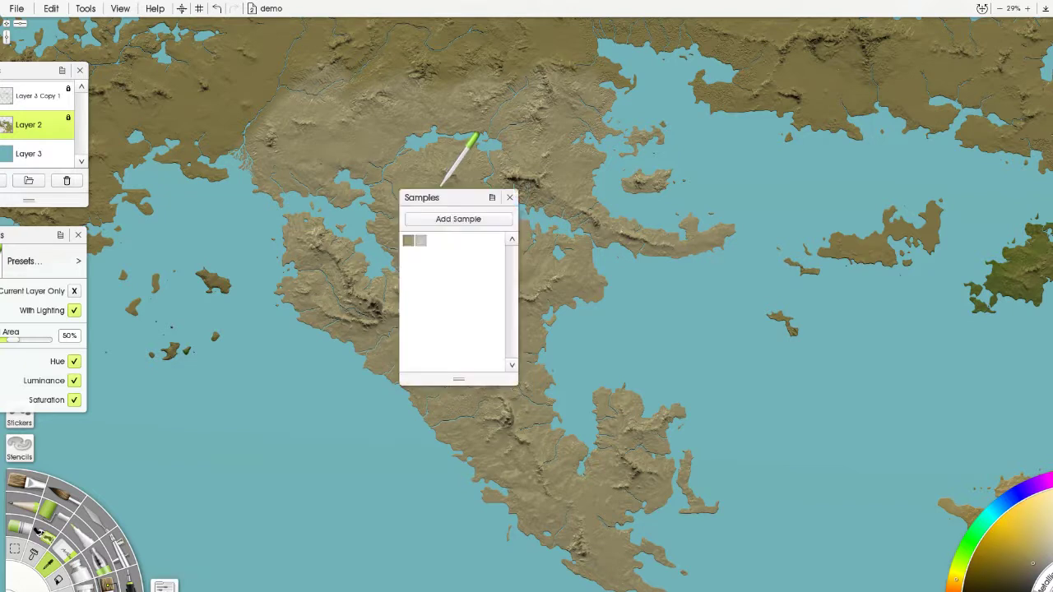
pyautogui.moveTo(453, 200); pyautogui.dragTo(515, 187)
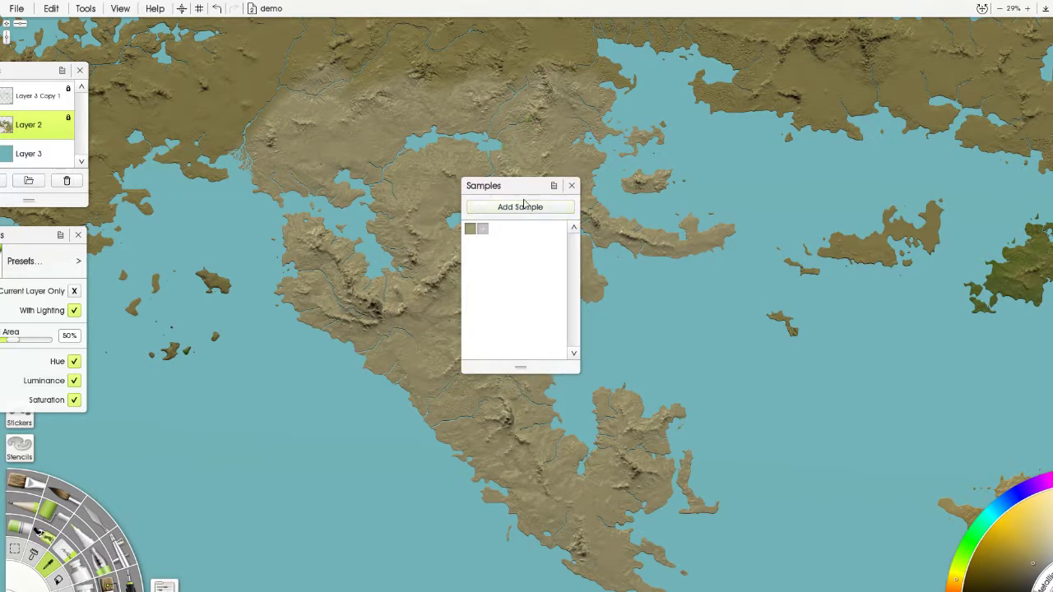
# Add a golden yellow and a red colour to the saved colour samples.
pyautogui.click(546, 206)
pyautogui.click(961, 580)
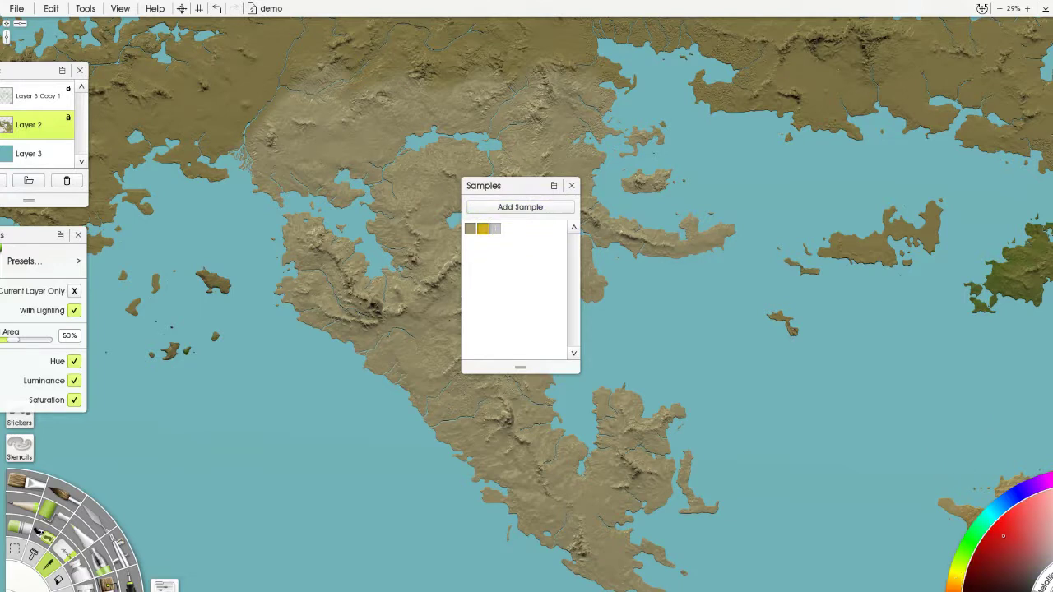
pyautogui.click(501, 207)
# Review the sample management options, including adding to a collection and toolbox samples, and clear all saved colour samples.
pyautogui.click(554, 187)
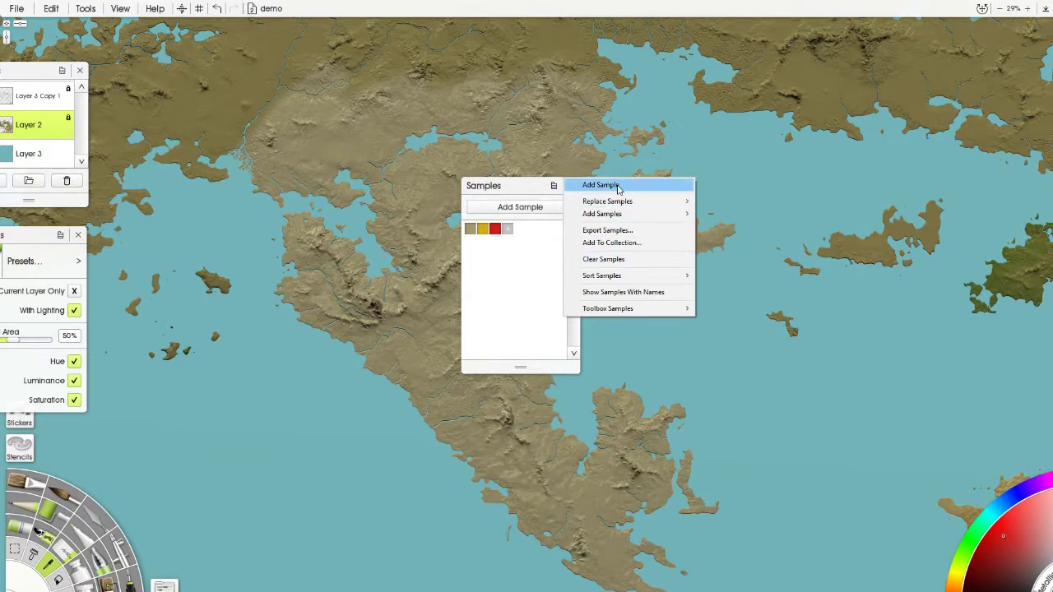
pyautogui.moveTo(621, 216)
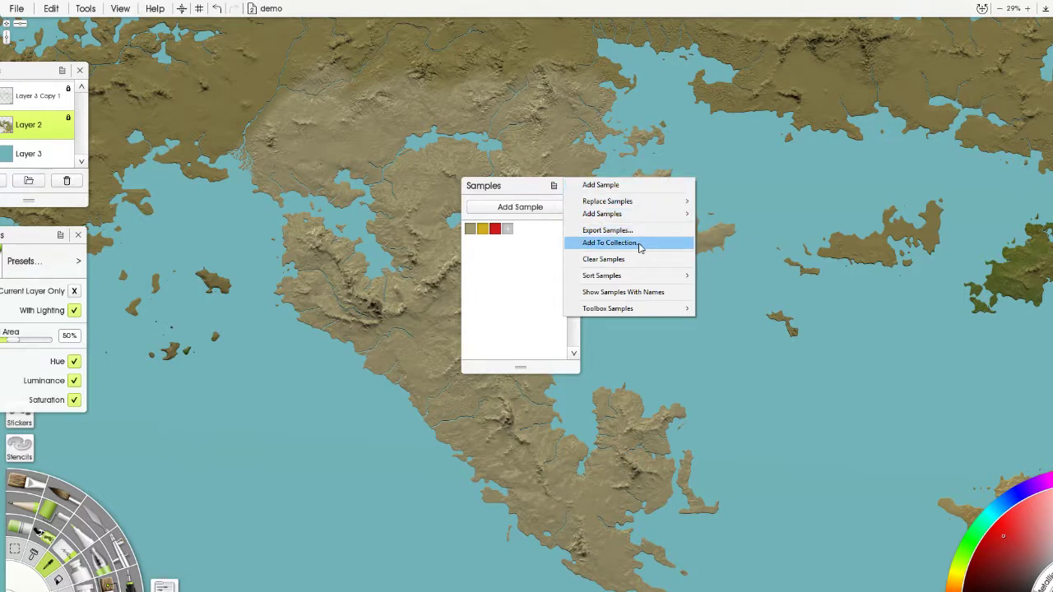
pyautogui.moveTo(639, 276)
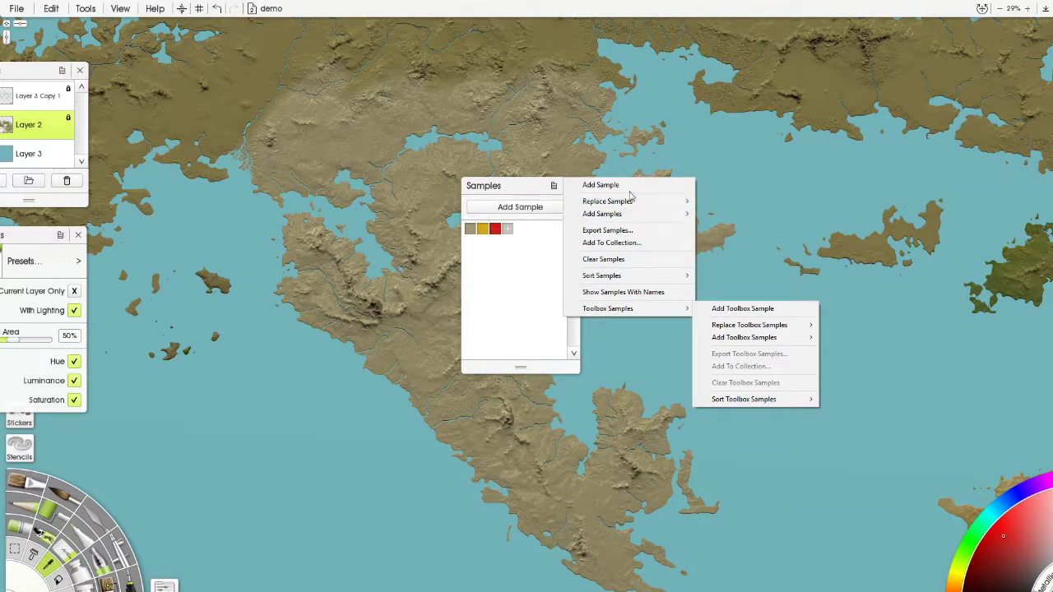
pyautogui.click(615, 258)
# Store the current red as a colour sample twice and clear the samples again.
pyautogui.click(552, 206)
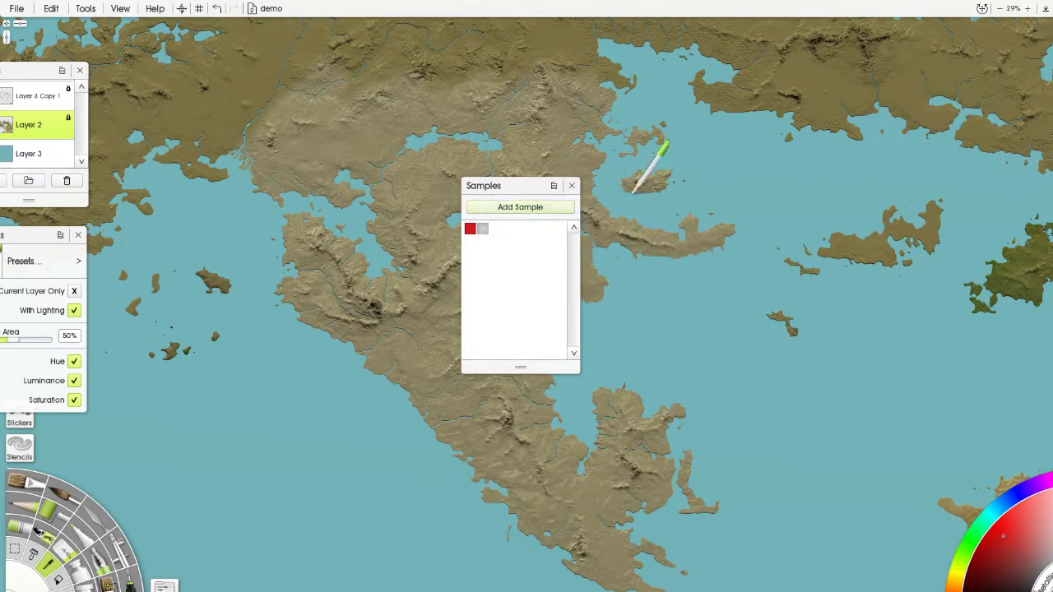
pyautogui.click(548, 208)
pyautogui.click(554, 186)
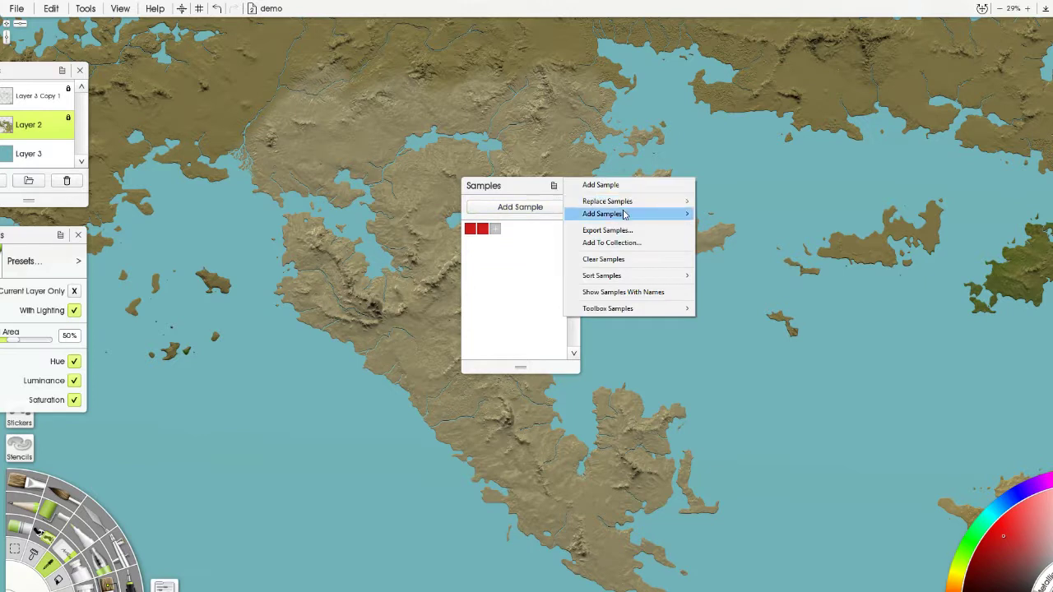
pyautogui.click(644, 259)
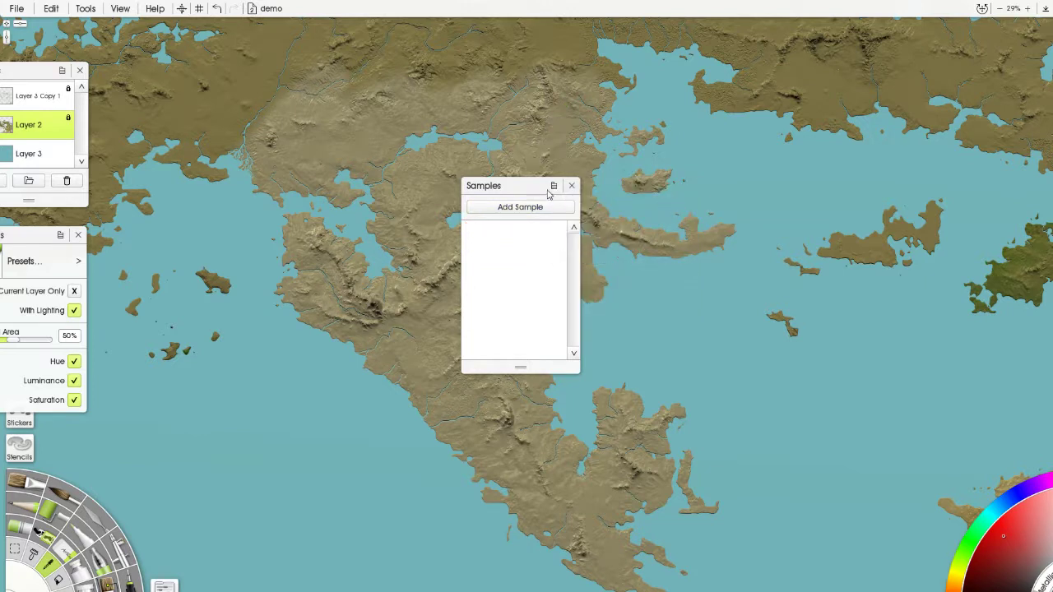
# Open the sample collection for adding samples and preview the Samples group's palettes from Cold Colors to Warm Colors.
pyautogui.click(554, 186)
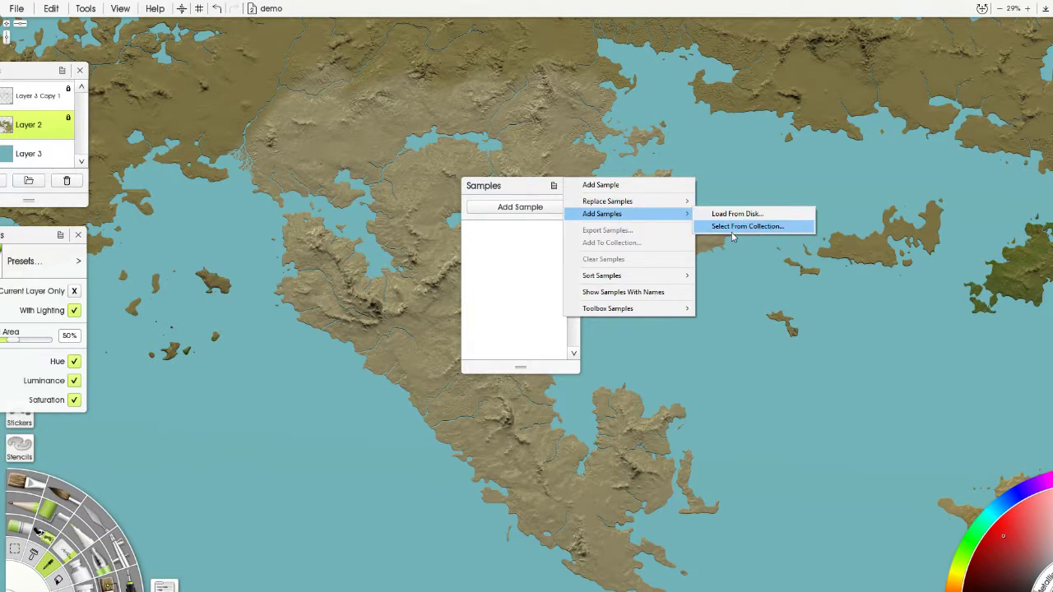
pyautogui.click(733, 227)
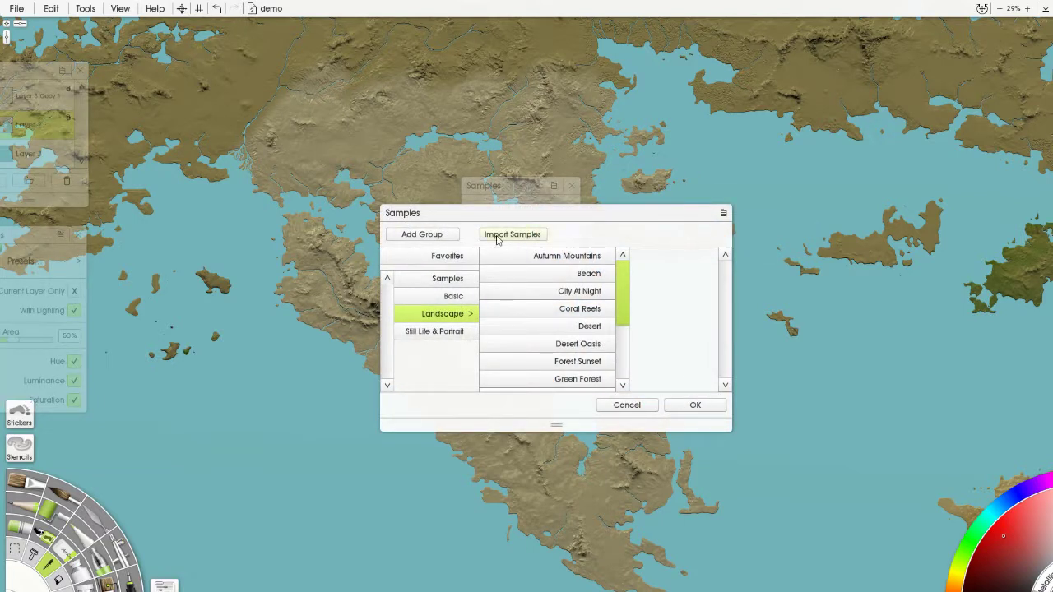
pyautogui.moveTo(628, 277)
pyautogui.mouseDown()
pyautogui.moveTo(621, 352)
pyautogui.moveTo(630, 261)
pyautogui.mouseUp()
pyautogui.click(436, 278)
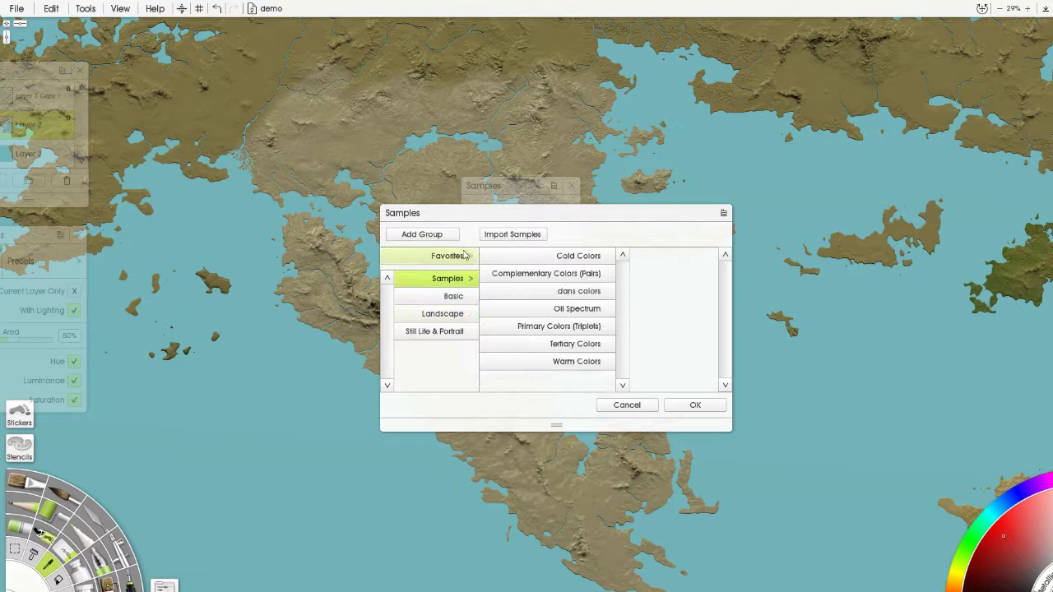
pyautogui.click(572, 258)
pyautogui.click(565, 275)
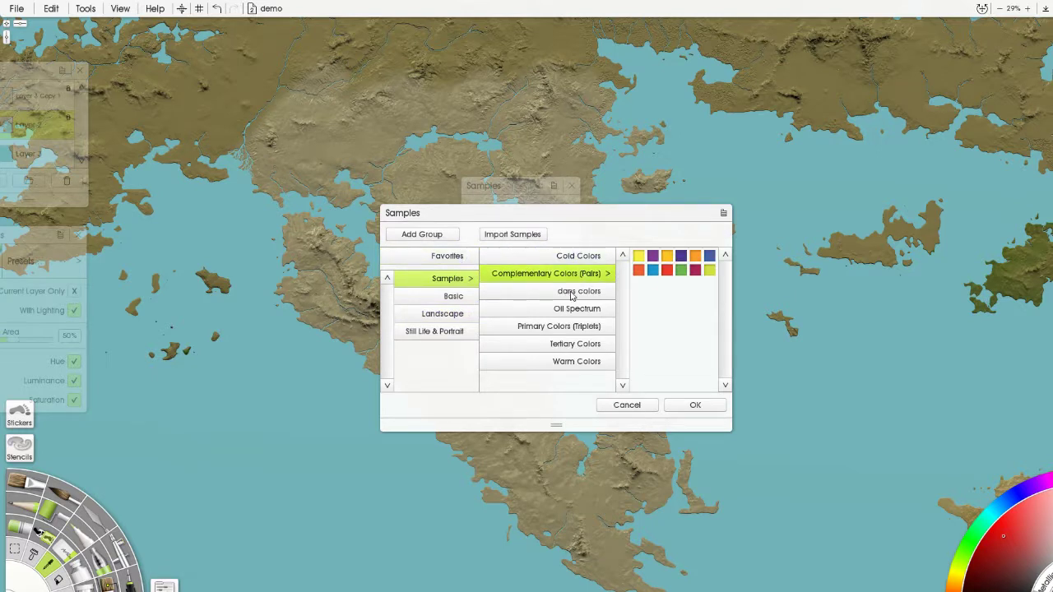
pyautogui.click(581, 294)
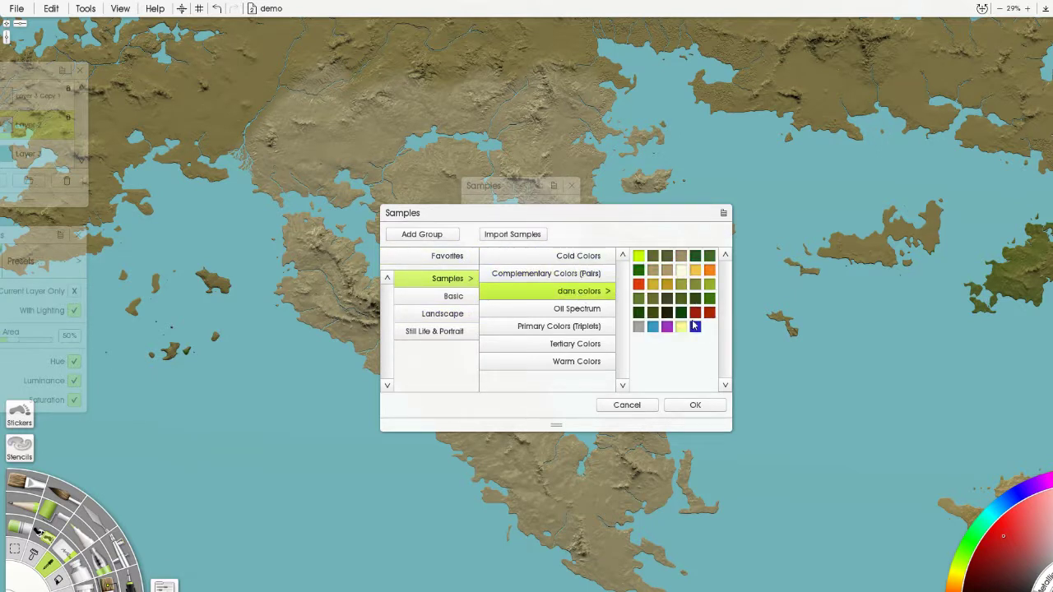
pyautogui.click(588, 317)
pyautogui.click(596, 332)
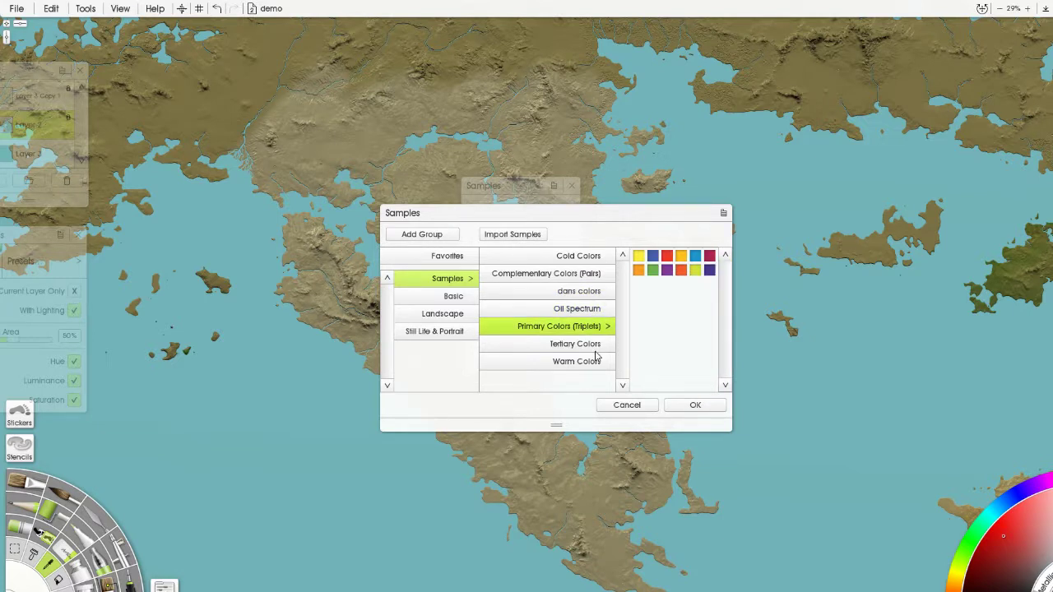
pyautogui.click(597, 347)
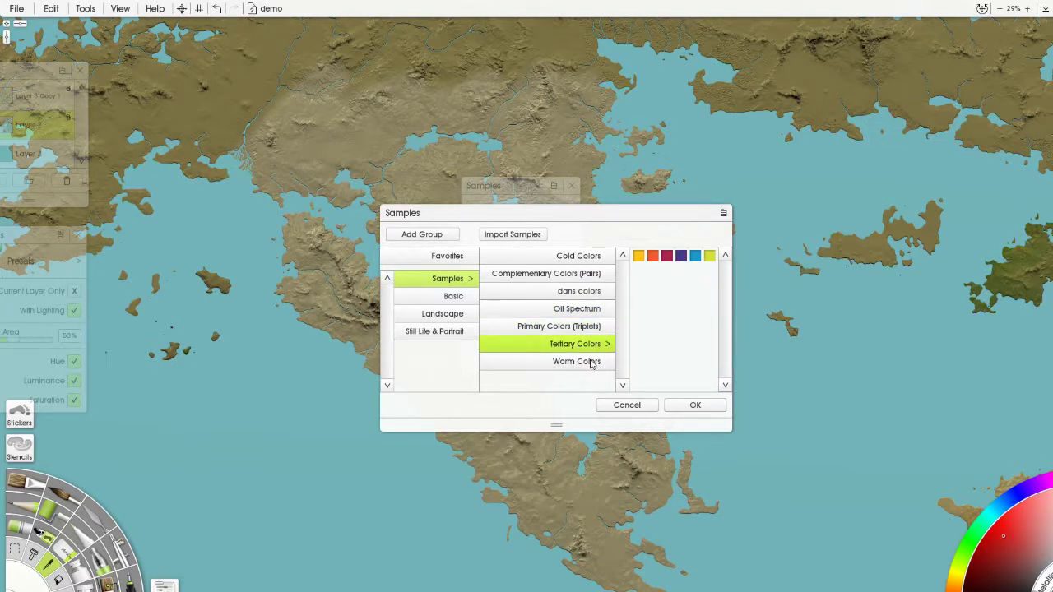
pyautogui.click(591, 363)
# Preview the Greys, Hue and Saturation, Hues and Pastel Hues palettes in the Basic group.
pyautogui.click(461, 297)
pyautogui.click(583, 259)
pyautogui.click(585, 275)
pyautogui.click(584, 293)
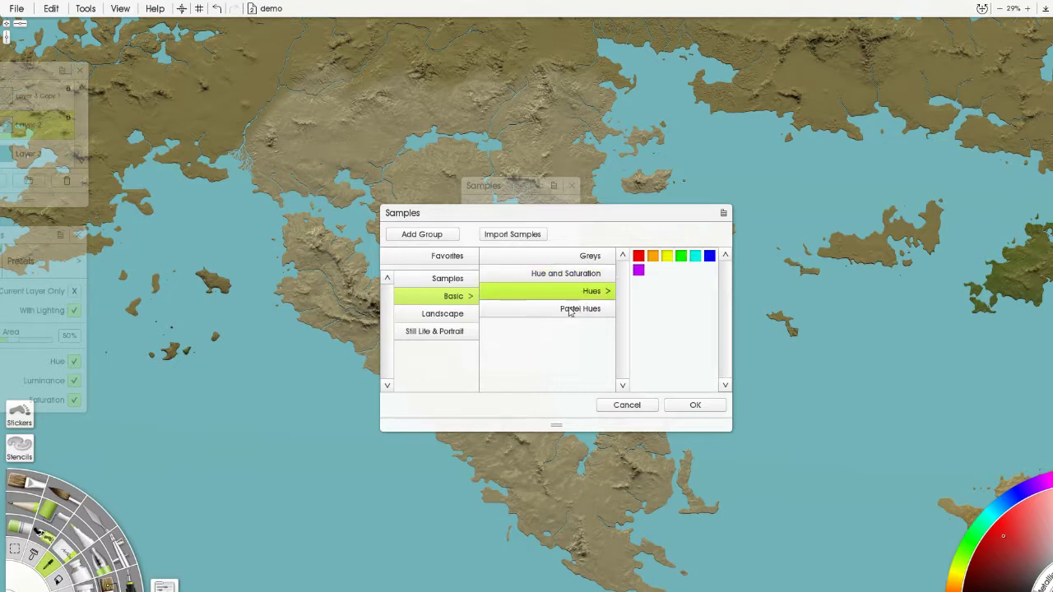
pyautogui.click(569, 310)
# Preview the Still Life & Portrait palettes from Blue Moon Rose to Old Boot, including Fruits and Hair Tones.
pyautogui.click(443, 314)
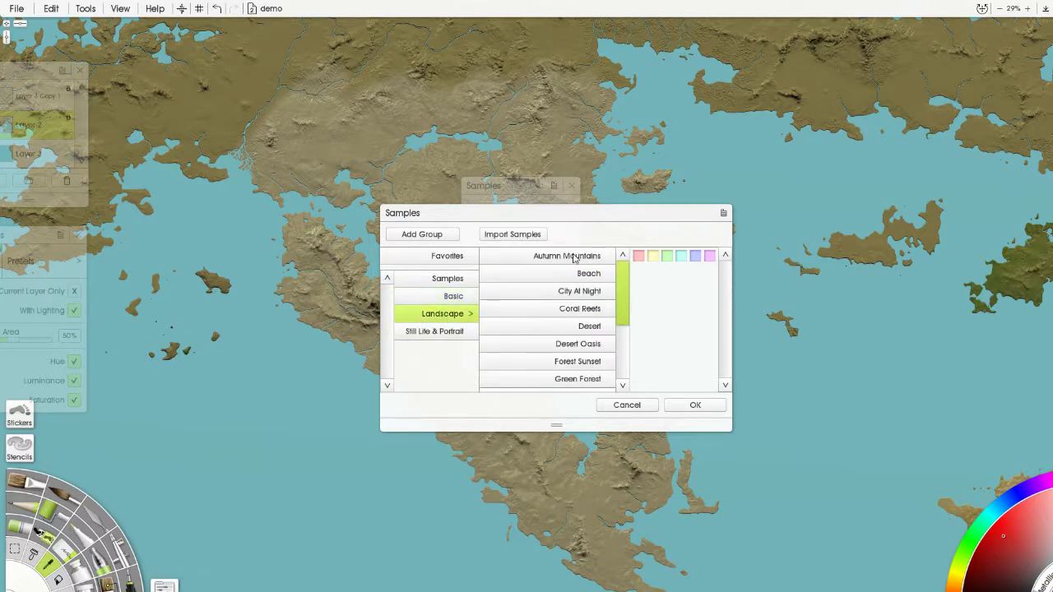
pyautogui.click(436, 332)
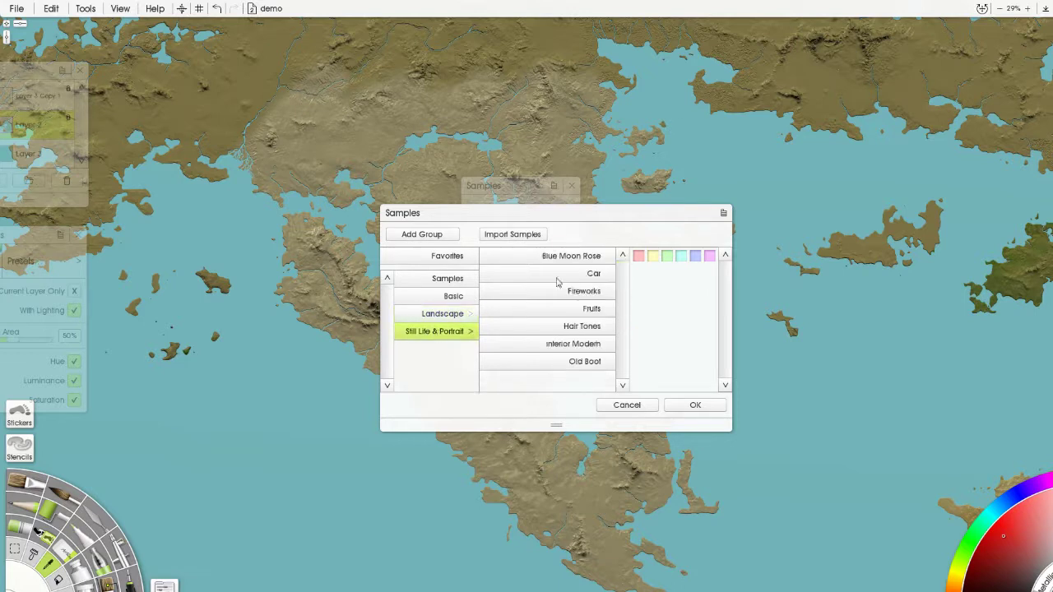
pyautogui.click(577, 260)
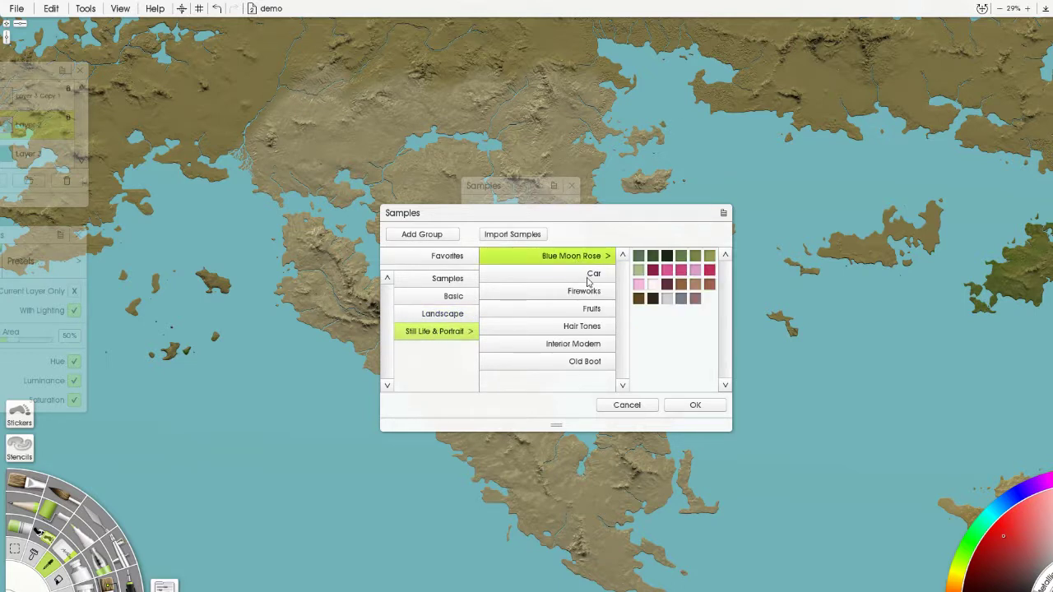
pyautogui.click(590, 278)
pyautogui.click(587, 291)
pyautogui.click(586, 310)
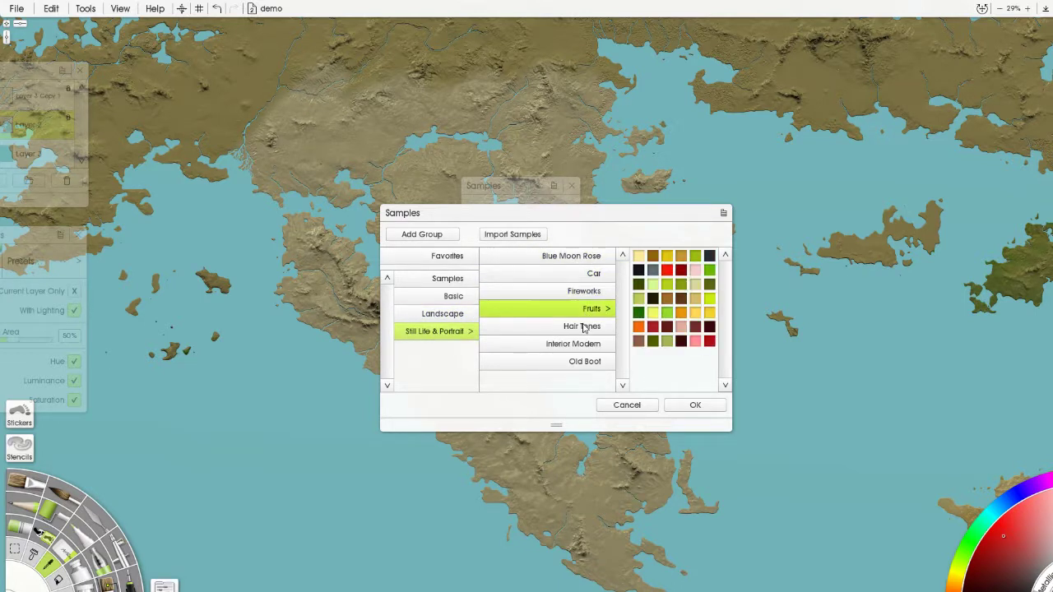
pyautogui.click(586, 326)
pyautogui.click(597, 347)
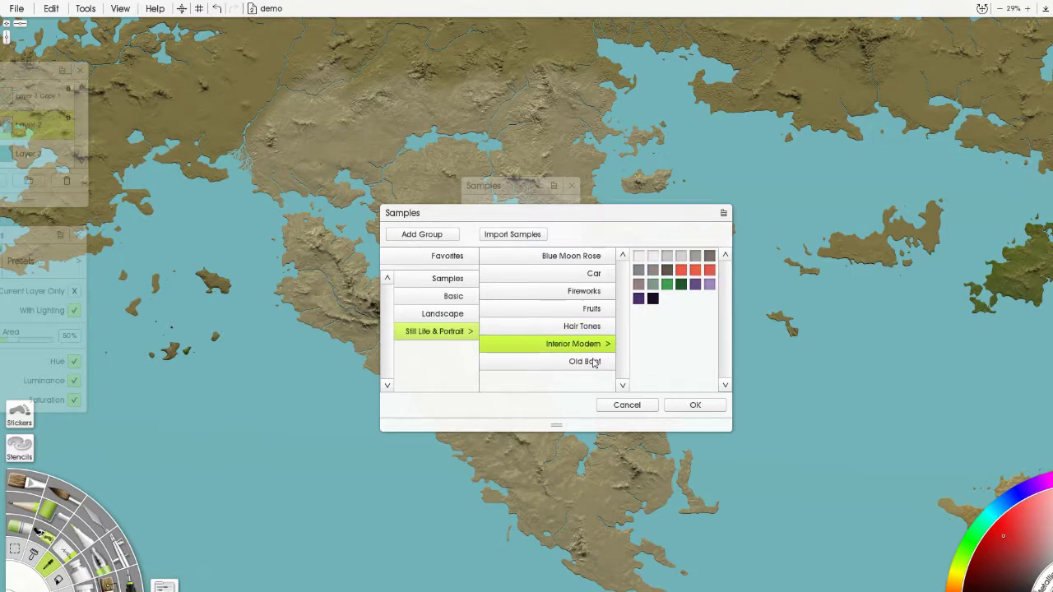
pyautogui.click(594, 364)
pyautogui.click(590, 327)
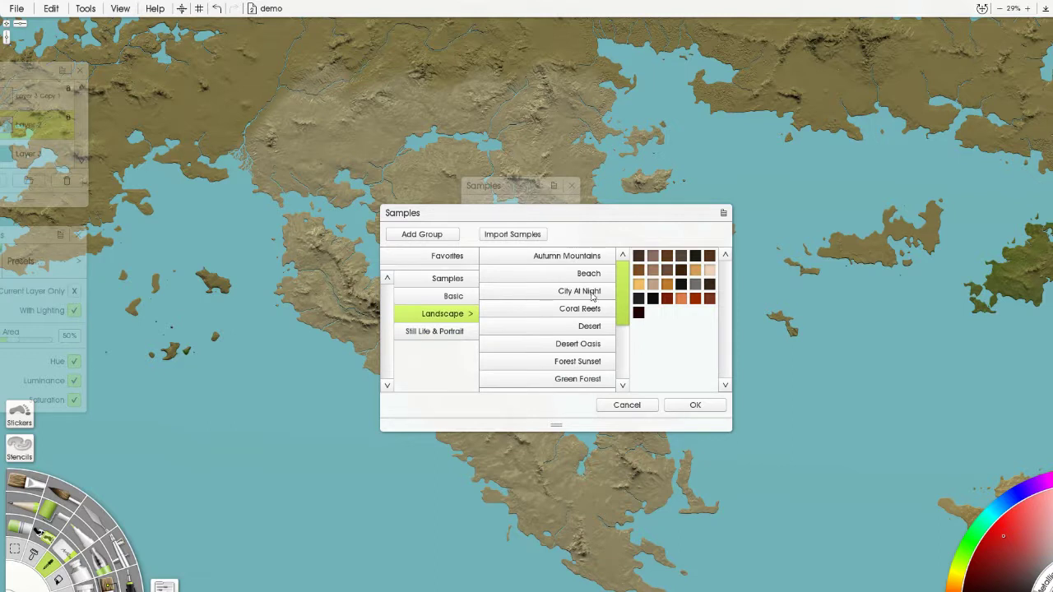
# Preview the Landscape palettes from Autumn Mountains to Oasis Sunrise, including Beach, Desert, Forest Sunset and New Zealand Hills.
pyautogui.click(592, 259)
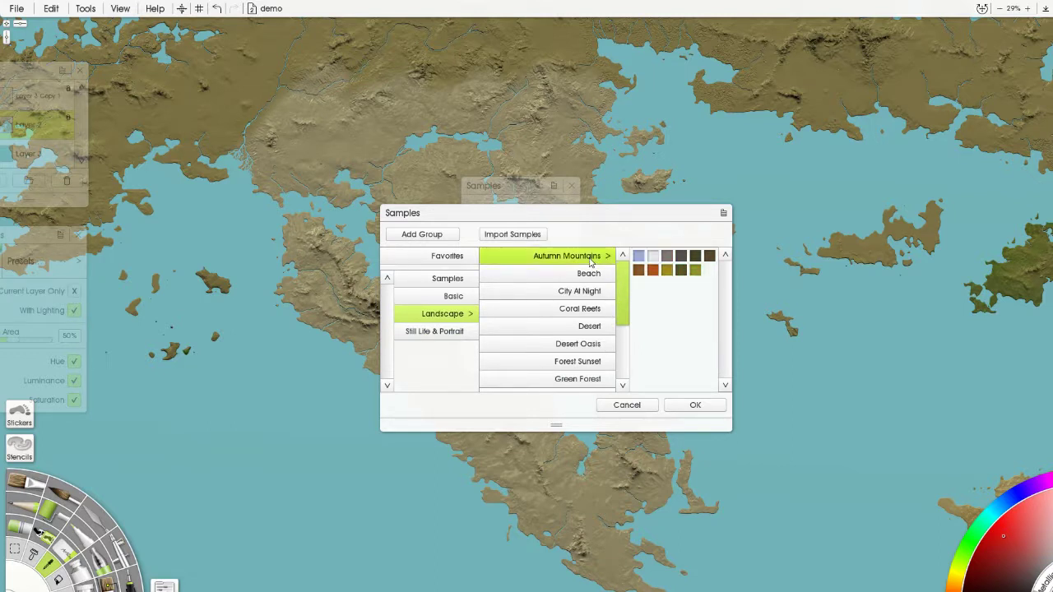
pyautogui.click(588, 274)
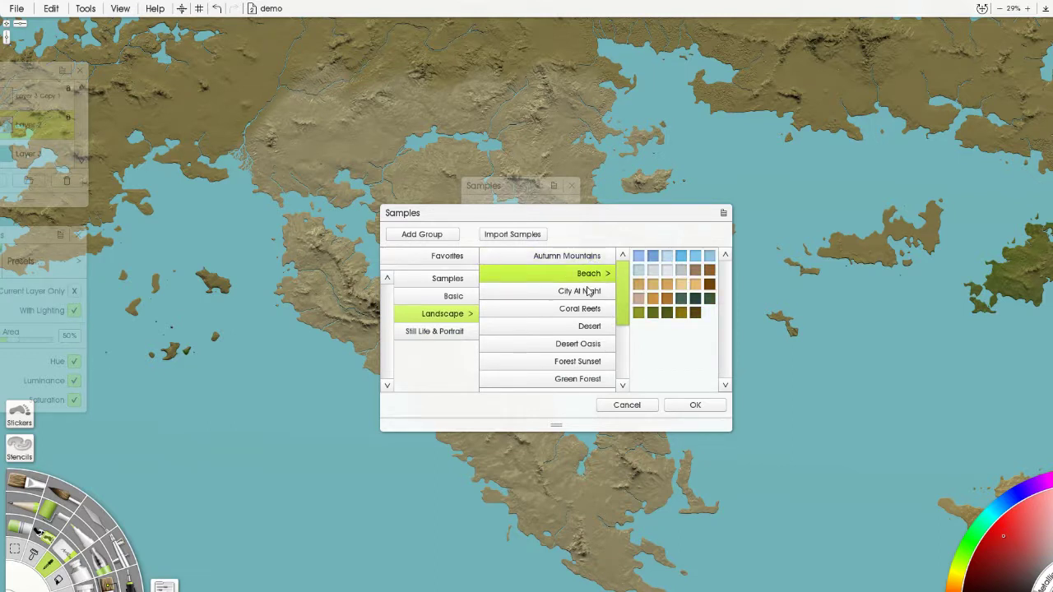
pyautogui.click(587, 291)
pyautogui.click(595, 311)
pyautogui.click(597, 327)
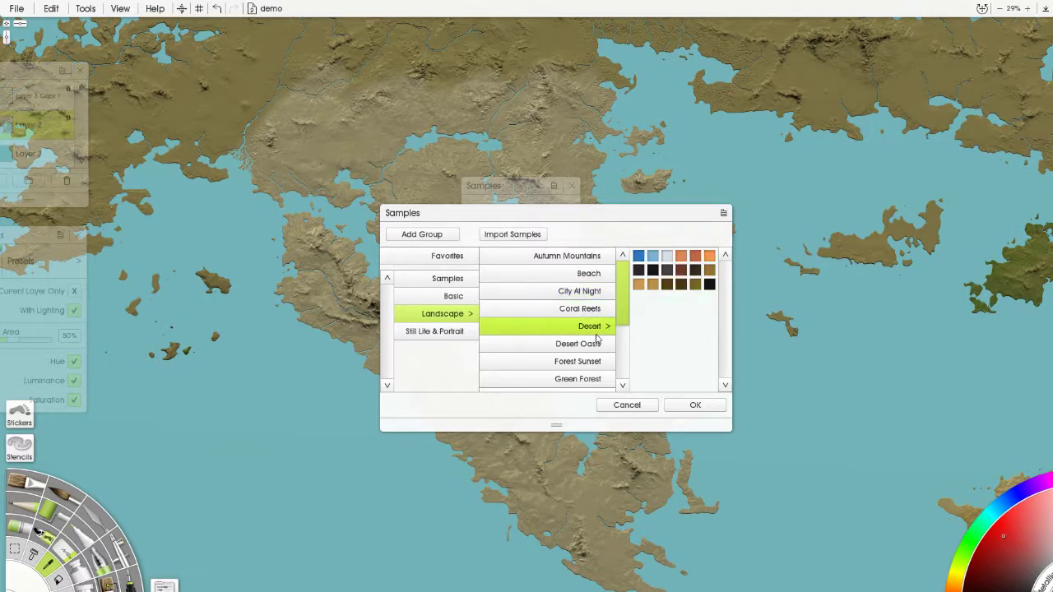
pyautogui.click(595, 345)
pyautogui.click(598, 362)
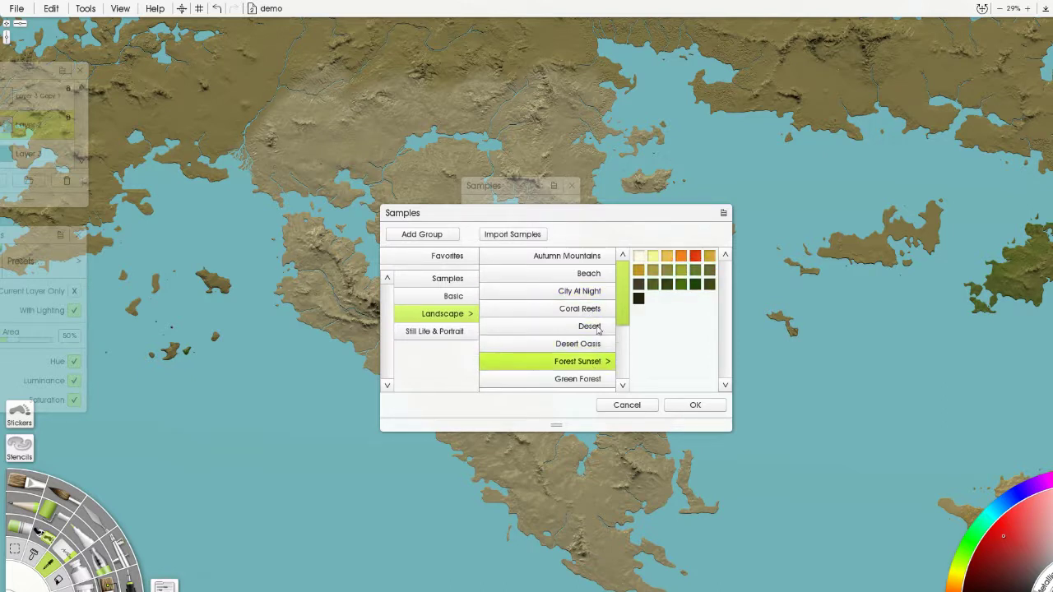
pyautogui.scroll(-3, 598, 340)
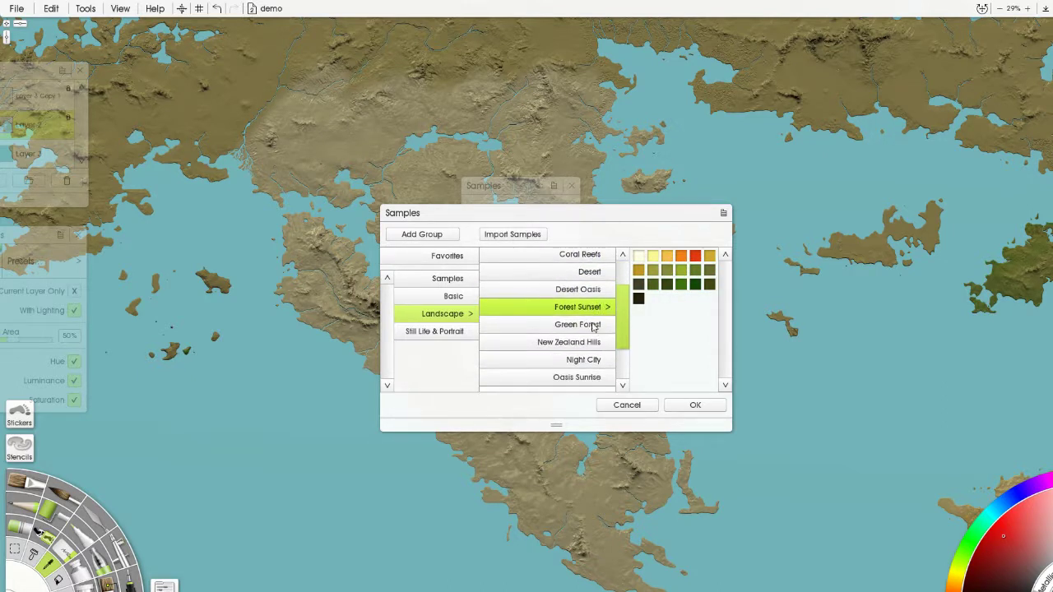
pyautogui.click(598, 329)
pyautogui.click(601, 346)
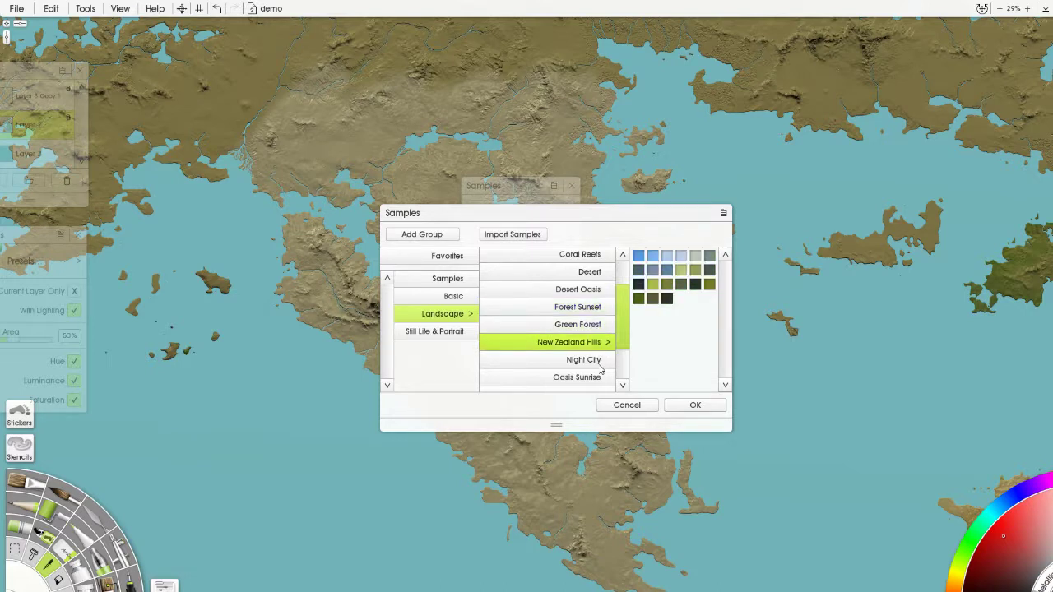
pyautogui.click(601, 366)
pyautogui.click(591, 345)
pyautogui.click(585, 357)
pyautogui.click(585, 377)
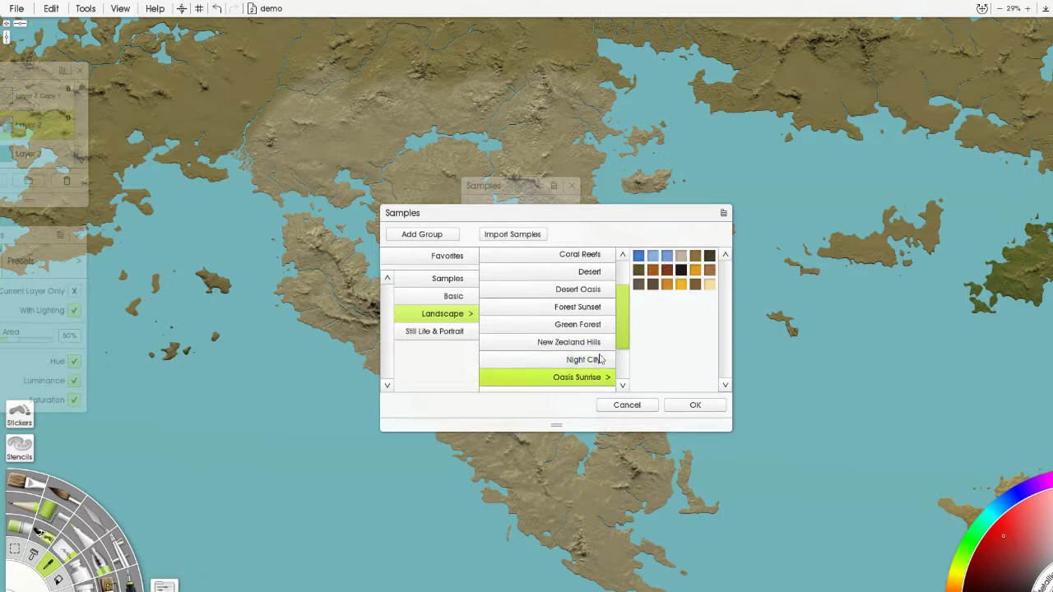
# Preview the remaining Landscape palettes from Rangitoto Sunrise to Sunset Beach, including Snowy Mountains and Summer Mountains.
pyautogui.scroll(-3, 594, 359)
pyautogui.click(594, 340)
pyautogui.click(596, 359)
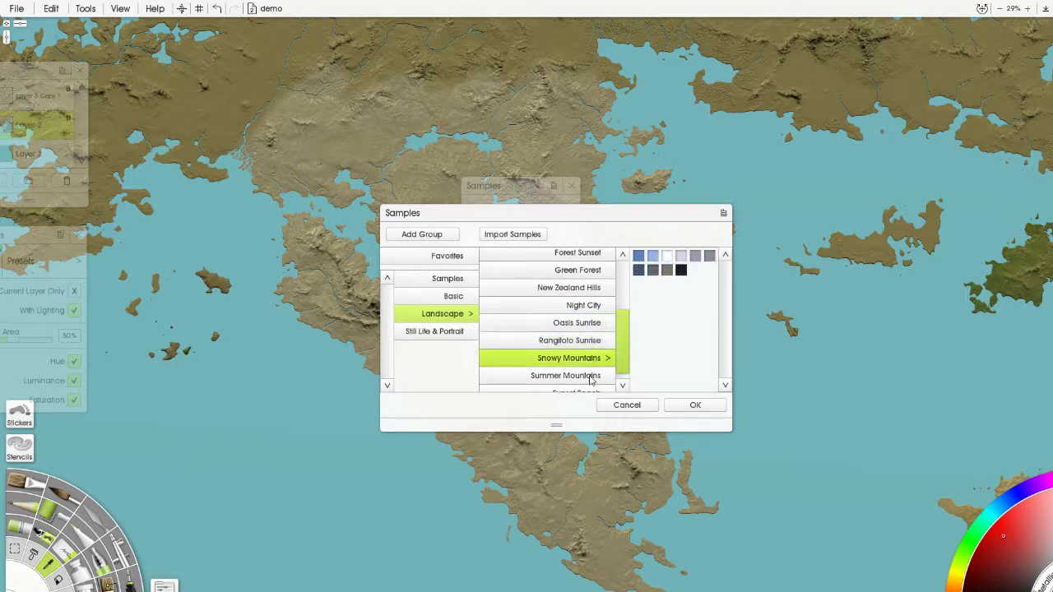
pyautogui.click(597, 375)
pyautogui.scroll(-1, 598, 375)
pyautogui.click(583, 383)
# Load the Desert palette from the Landscape group into the samples.
pyautogui.scroll(7, 590, 346)
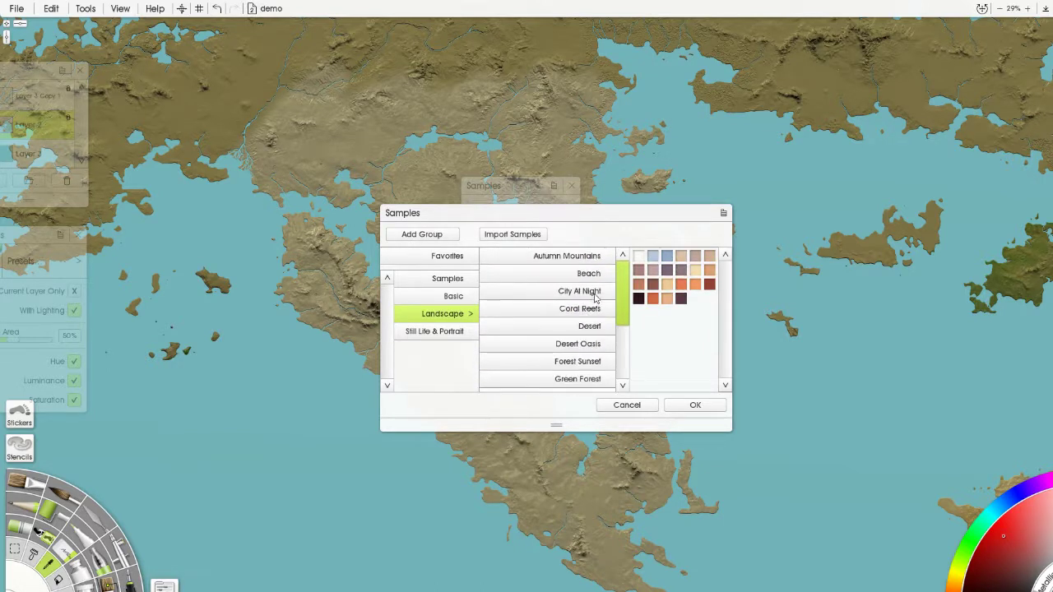
pyautogui.click(594, 329)
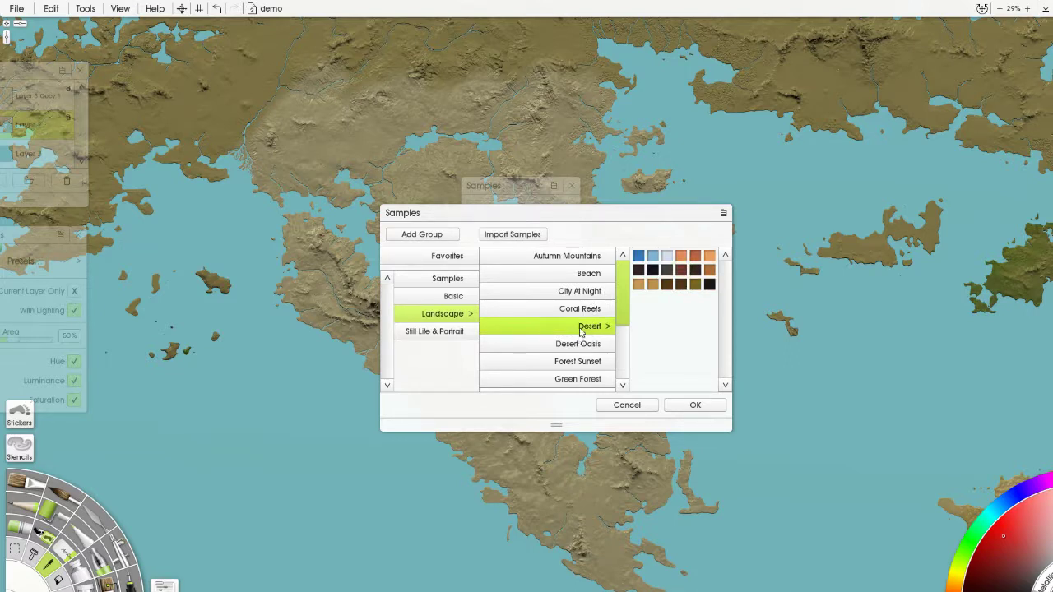
pyautogui.click(695, 408)
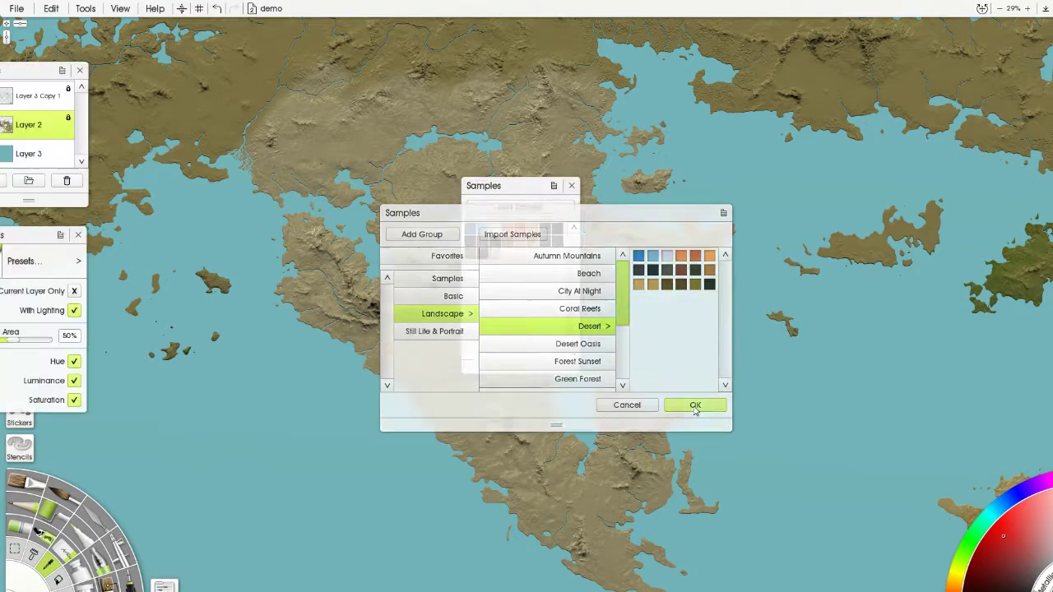
# Add the Landscape group's Beach palette from the collection to the current samples.
pyautogui.click(555, 185)
pyautogui.moveTo(640, 206)
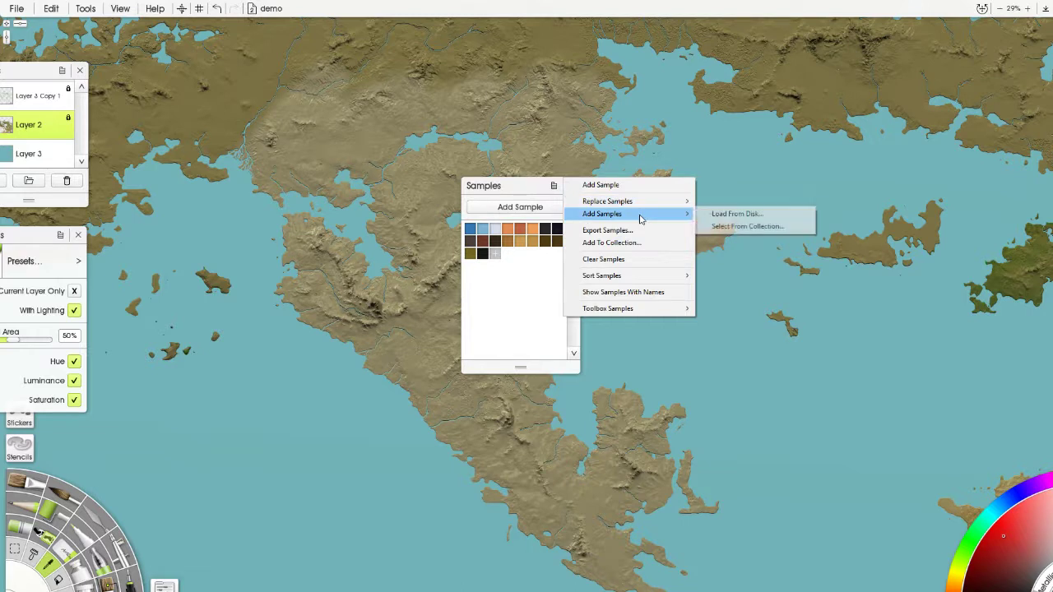
pyautogui.click(735, 226)
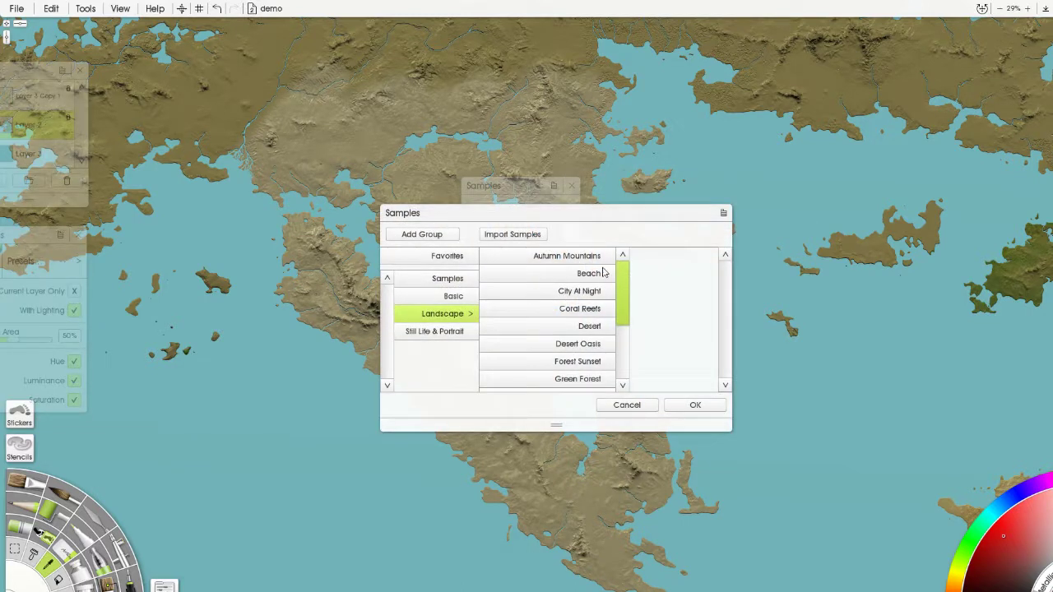
pyautogui.click(603, 272)
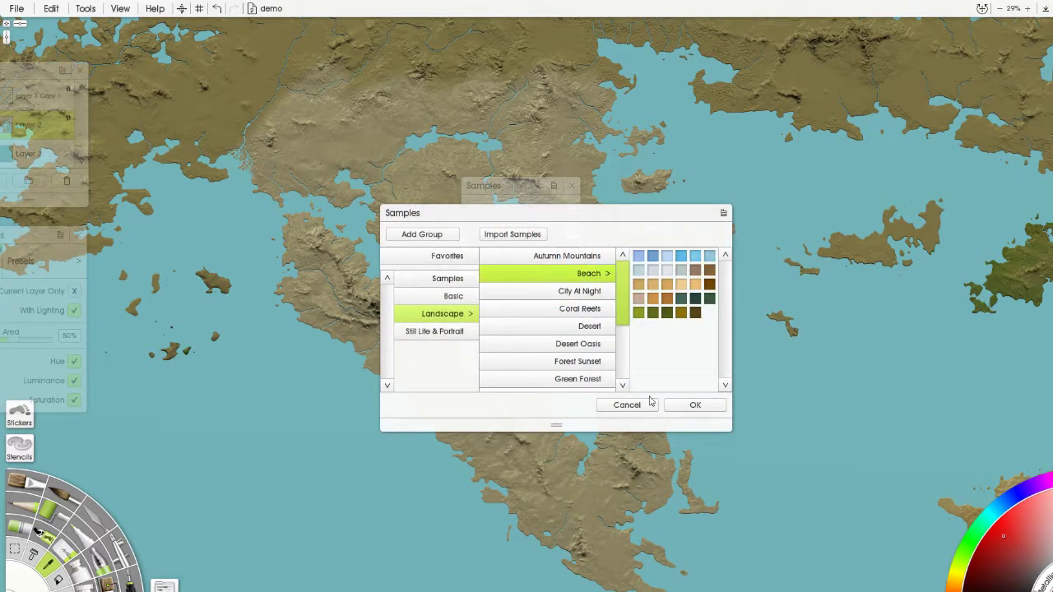
pyautogui.scroll(-3, 623, 278)
pyautogui.scroll(3, 625, 345)
pyautogui.click(695, 405)
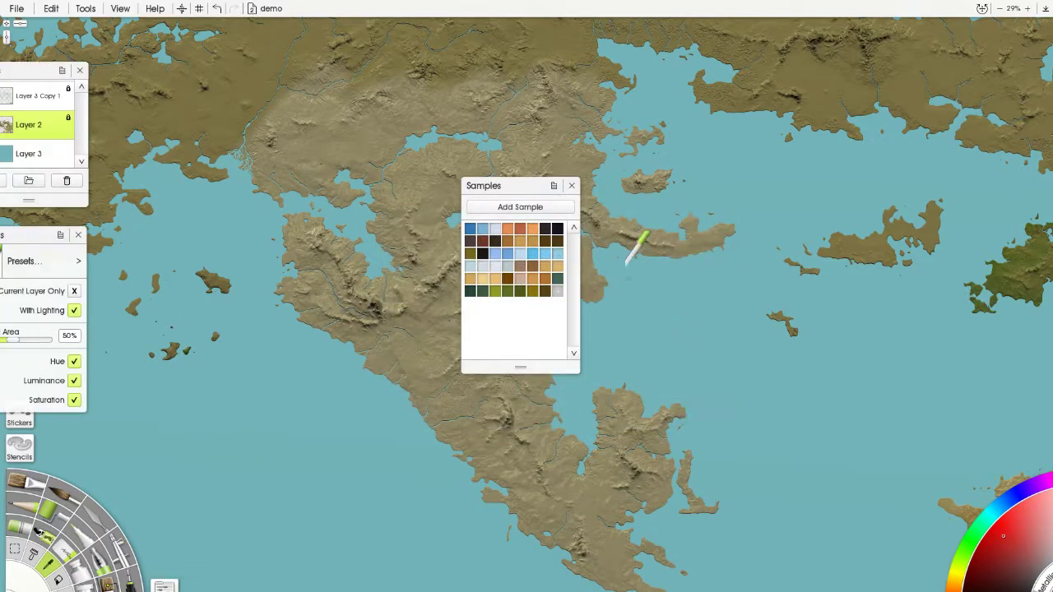
# Arrange the Samples, Layers and Settings panels beside the northern part of the continent.
pyautogui.moveTo(520, 193); pyautogui.dragTo(401, 314)
pyautogui.scroll(-2, 376, 208)
pyautogui.scroll(-3, 376, 207)
pyautogui.scroll(3, 519, 206)
pyautogui.moveTo(684, 138); pyautogui.dragTo(347, 255)
pyautogui.moveTo(427, 269); pyautogui.dragTo(509, 395)
pyautogui.click(508, 395)
pyautogui.moveTo(489, 228); pyautogui.dragTo(814, 284)
pyautogui.moveTo(244, 149); pyautogui.dragTo(559, 414)
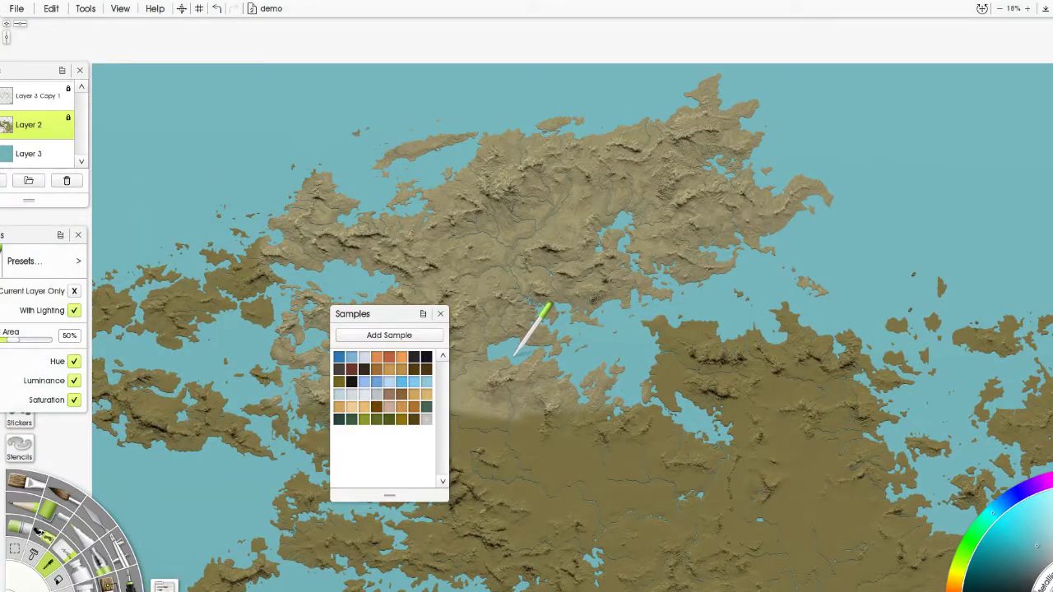
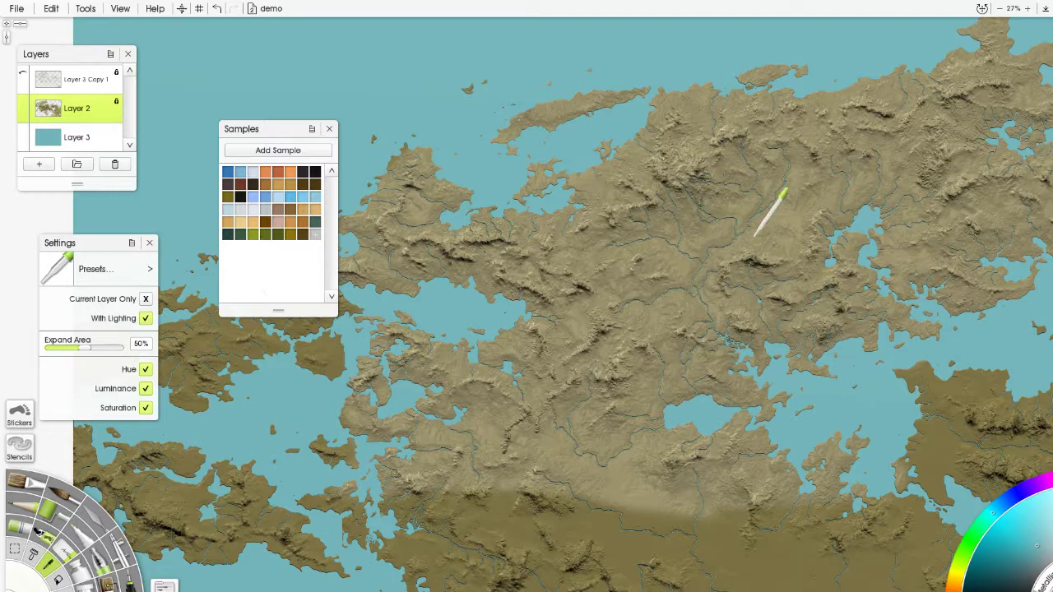
pyautogui.moveTo(818, 187); pyautogui.dragTo(698, 206)
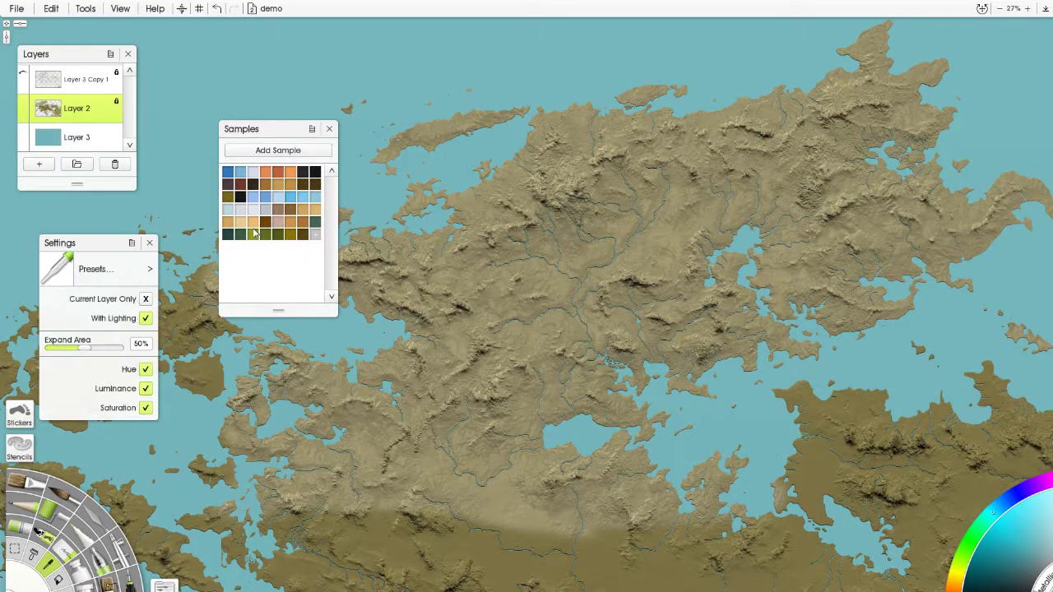
# Compare several brown and tan samples, choose the muted greyish brown one, and switch to the Airbrush.
pyautogui.click(301, 233)
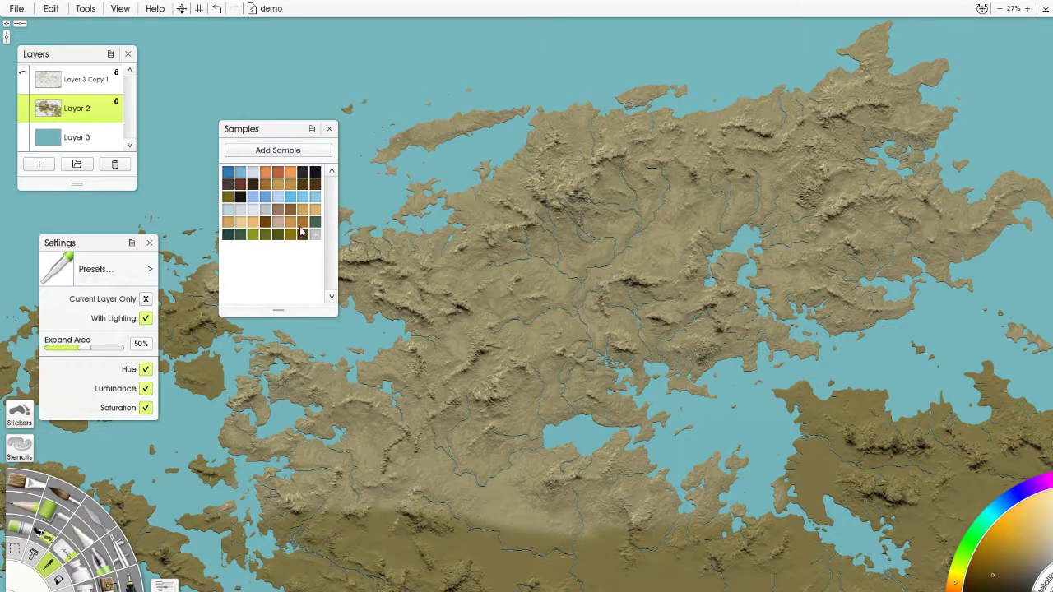
pyautogui.click(291, 227)
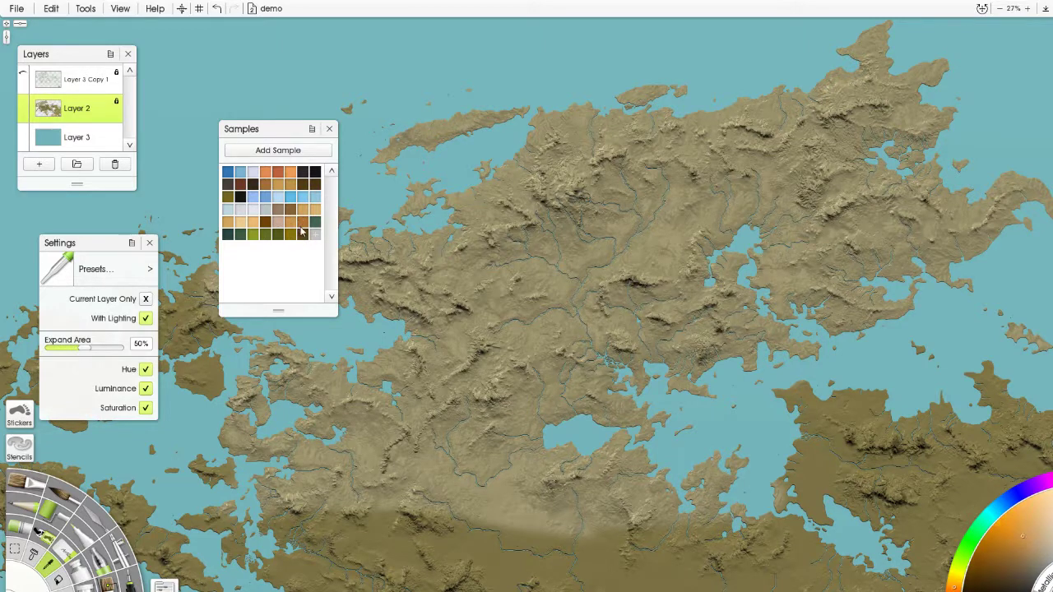
pyautogui.click(302, 232)
pyautogui.click(277, 226)
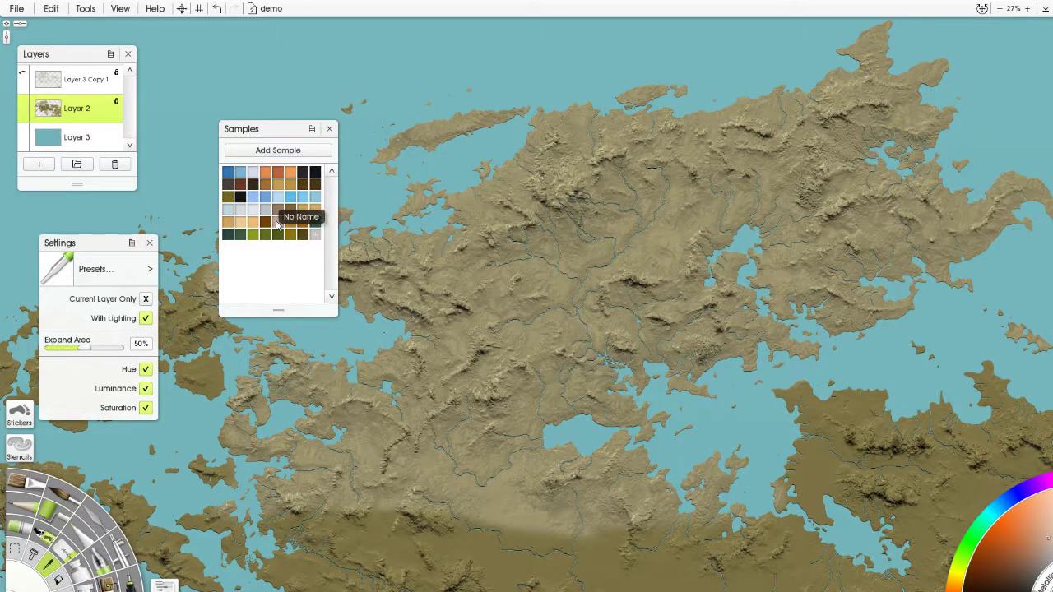
pyautogui.click(265, 191)
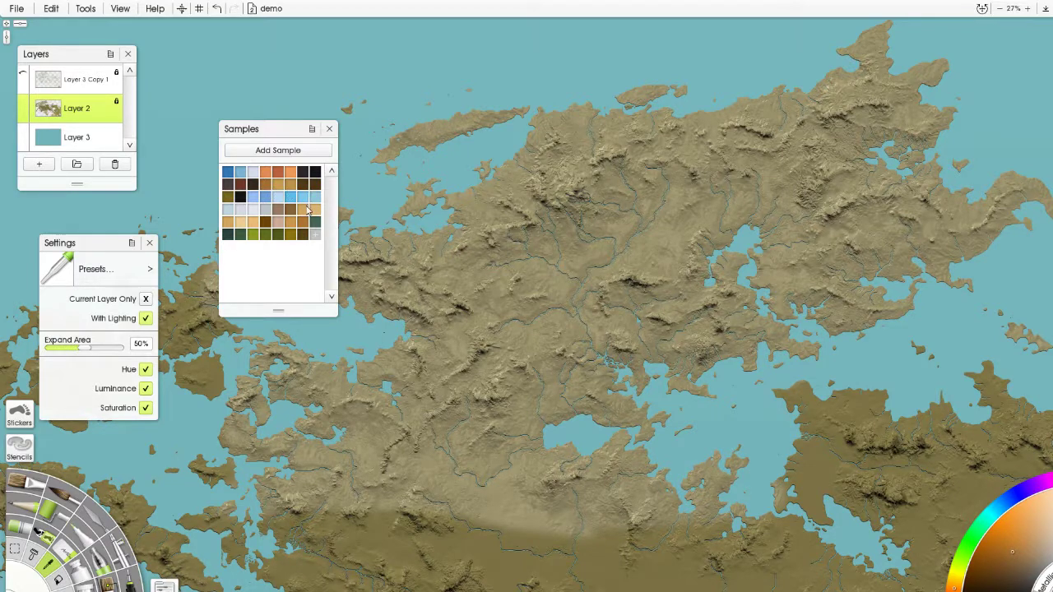
pyautogui.click(283, 215)
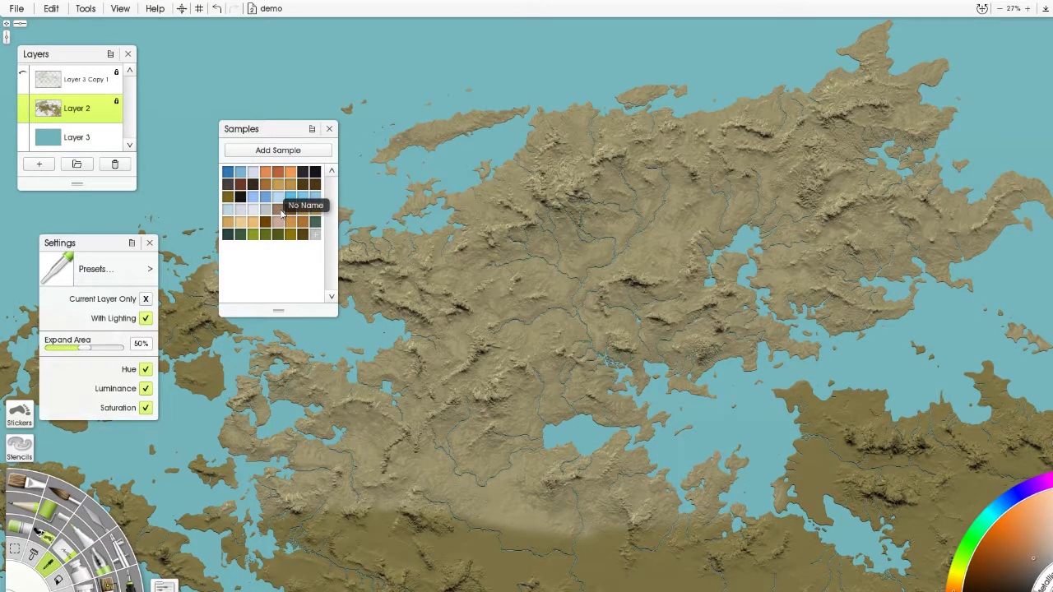
pyautogui.click(120, 559)
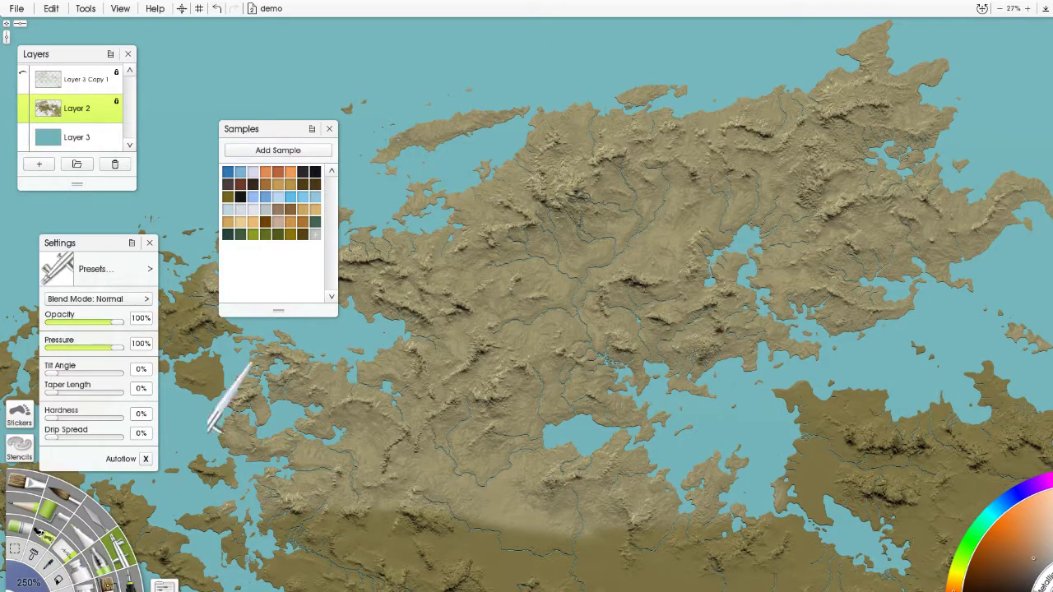
pyautogui.scroll(4, 654, 182)
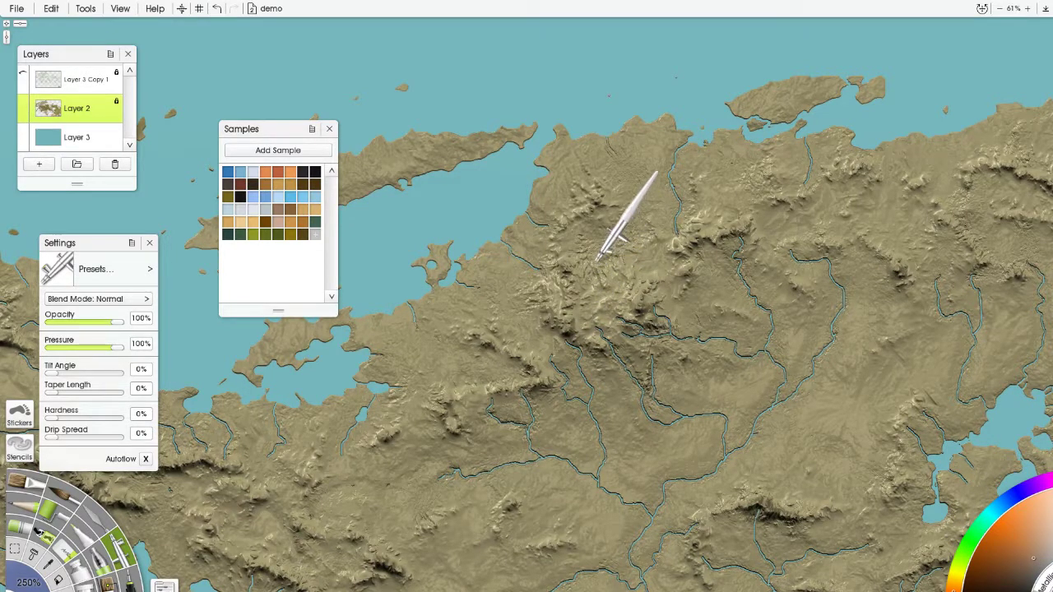
# Test the muted brown, orange-brown and dark brown samples with the Airbrush on the northern mountains, undoing each stroke.
pyautogui.moveTo(682, 253); pyautogui.dragTo(682, 236)
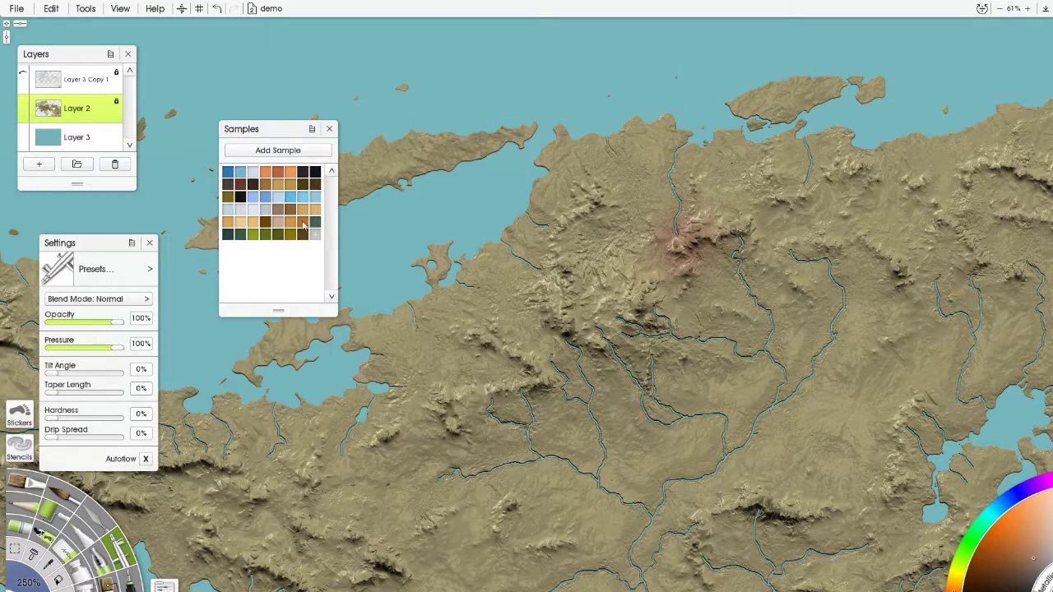
pyautogui.hotkey('ctrl', 'z')
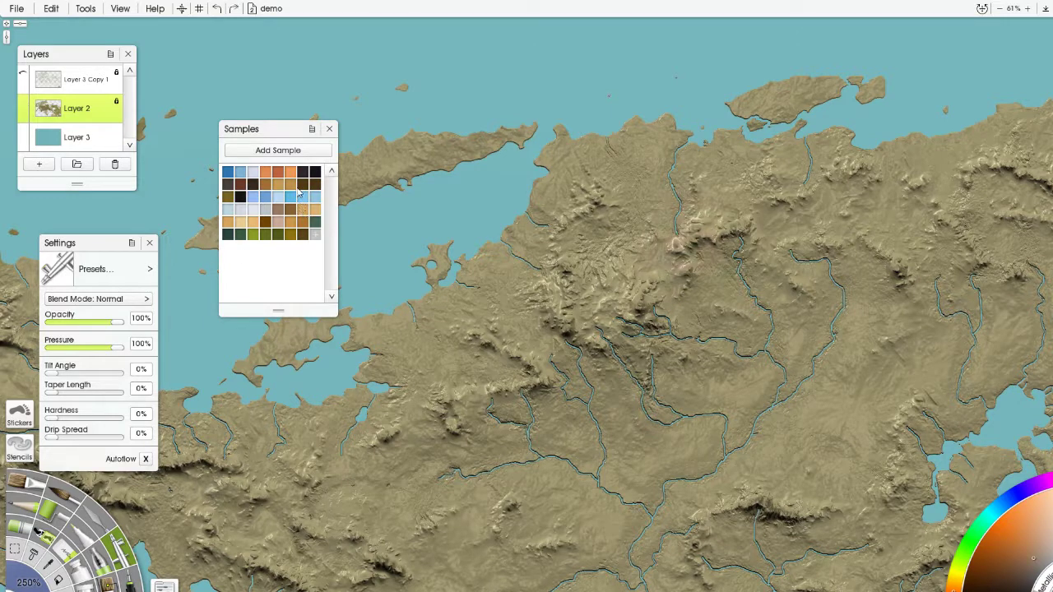
pyautogui.click(269, 224)
pyautogui.moveTo(609, 312)
pyautogui.mouseDown()
pyautogui.moveTo(624, 301)
pyautogui.moveTo(574, 335)
pyautogui.mouseUp()
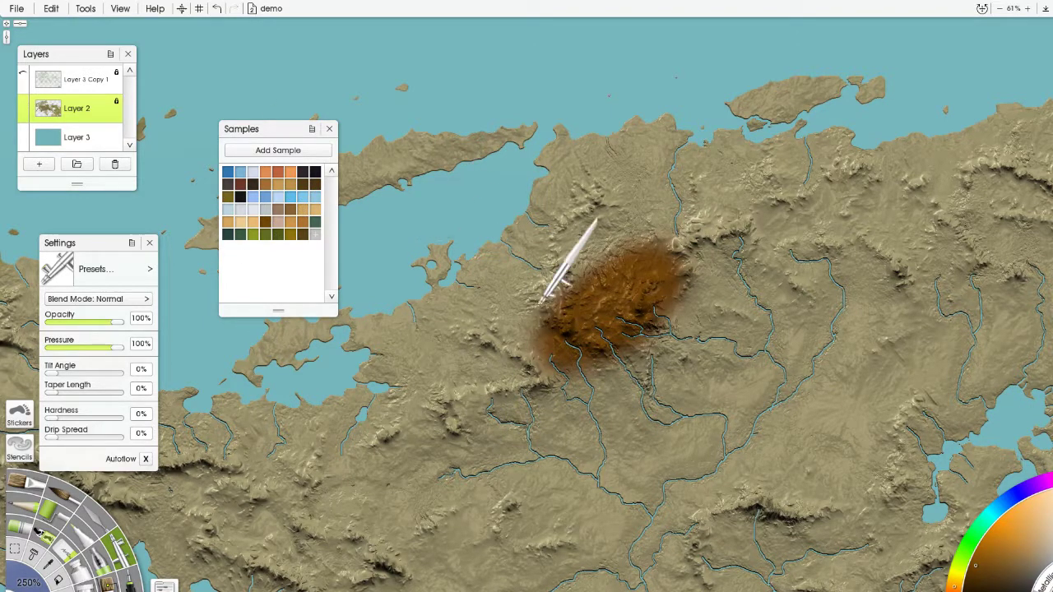
pyautogui.hotkey('ctrl', 'z')
pyautogui.click(303, 236)
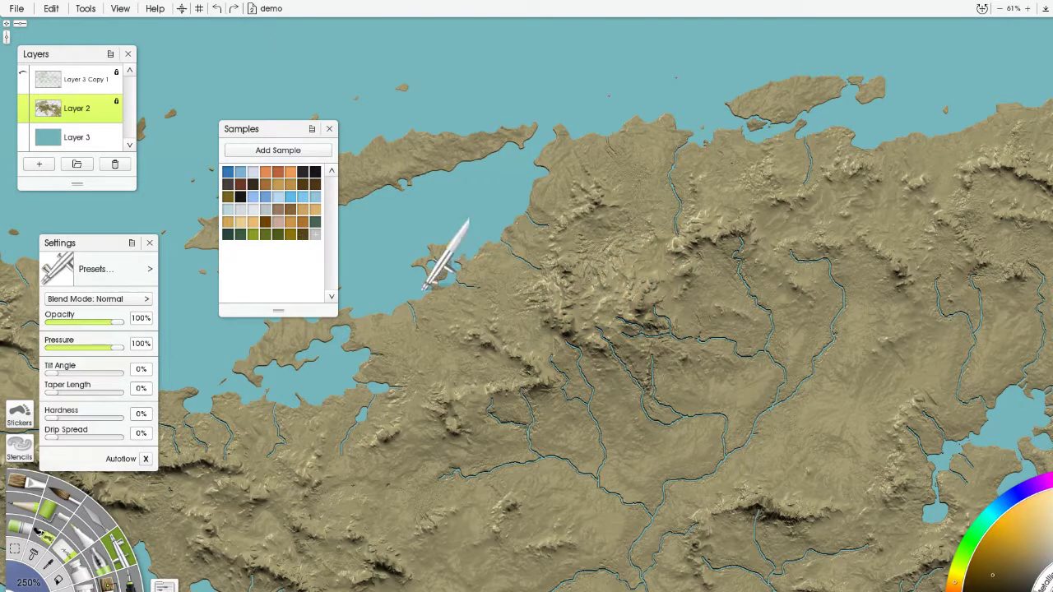
pyautogui.moveTo(625, 263)
pyautogui.mouseDown()
pyautogui.moveTo(575, 354)
pyautogui.moveTo(568, 345)
pyautogui.mouseUp()
pyautogui.hotkey('ctrl', 'z')
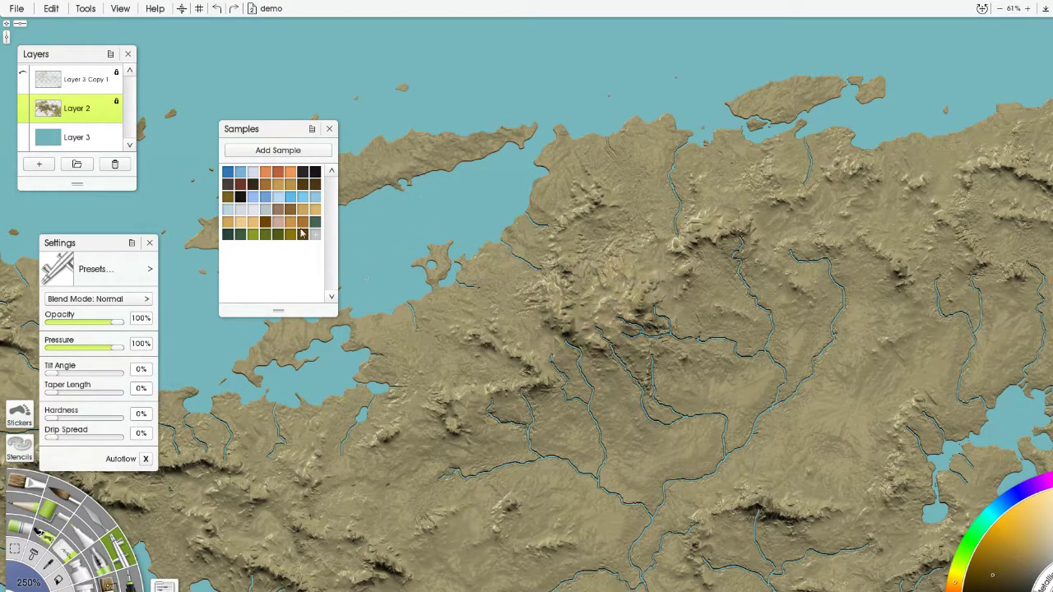
# Test pale blue-grey samples with the Airbrush on the northern mountains, undoing each stroke.
pyautogui.click(316, 205)
pyautogui.click(245, 211)
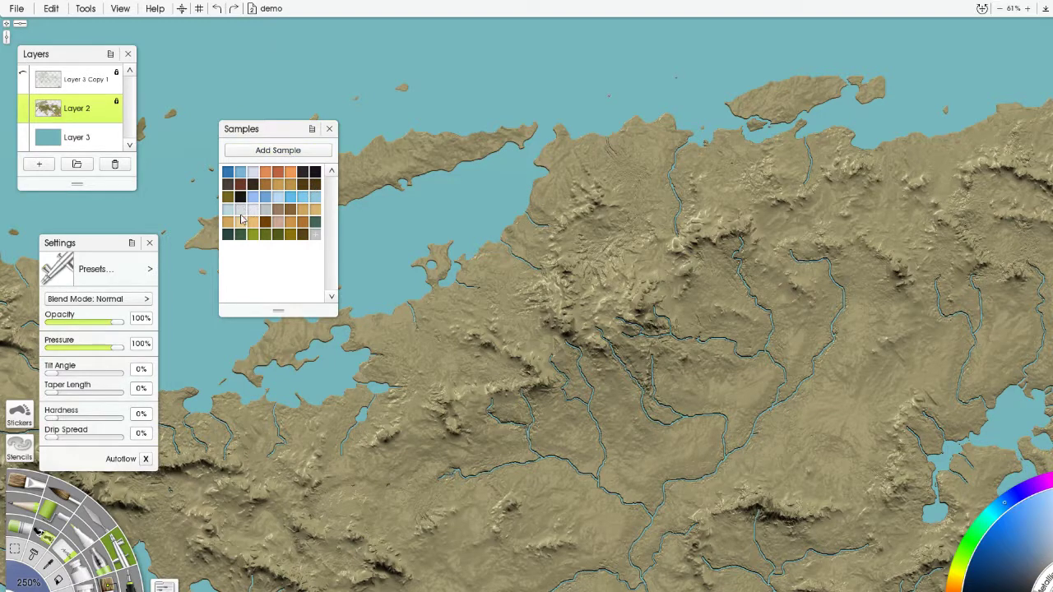
pyautogui.moveTo(607, 318)
pyautogui.mouseDown()
pyautogui.moveTo(599, 322)
pyautogui.moveTo(627, 338)
pyautogui.mouseUp()
pyautogui.hotkey('ctrl', 'z')
pyautogui.moveTo(581, 301)
pyautogui.mouseDown()
pyautogui.moveTo(594, 316)
pyautogui.moveTo(605, 305)
pyautogui.mouseUp()
pyautogui.hotkey('ctrl', 'z')
pyautogui.click(267, 212)
pyautogui.moveTo(647, 278)
pyautogui.mouseDown()
pyautogui.moveTo(638, 284)
pyautogui.moveTo(658, 302)
pyautogui.mouseUp()
pyautogui.hotkey('ctrl', 'z')
# Test the mustard yellow sample with the Airbrush on the northern mountains.
pyautogui.click(290, 236)
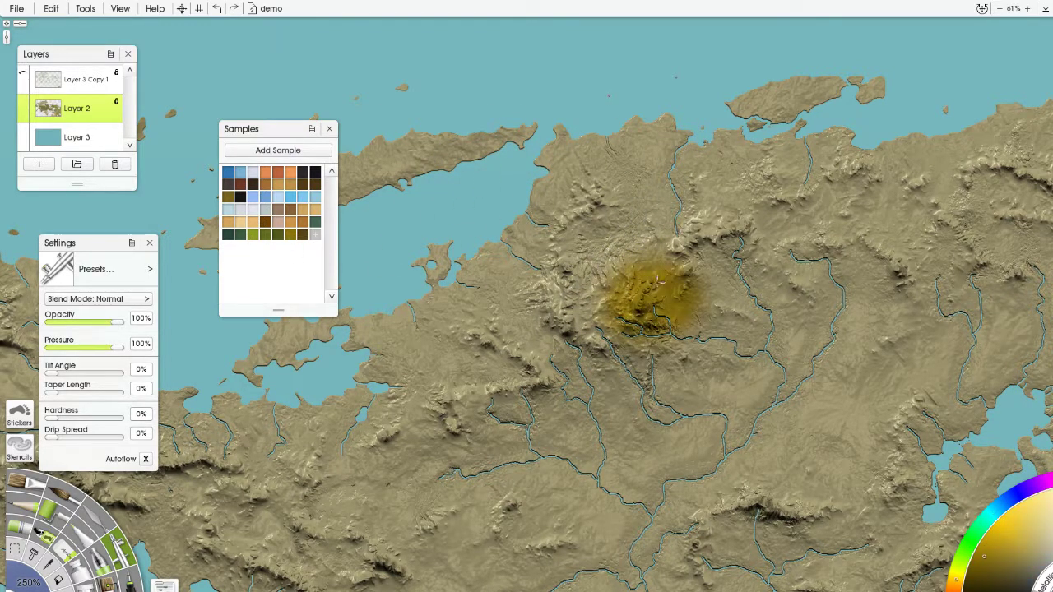
pyautogui.hotkey('ctrl', 'z')
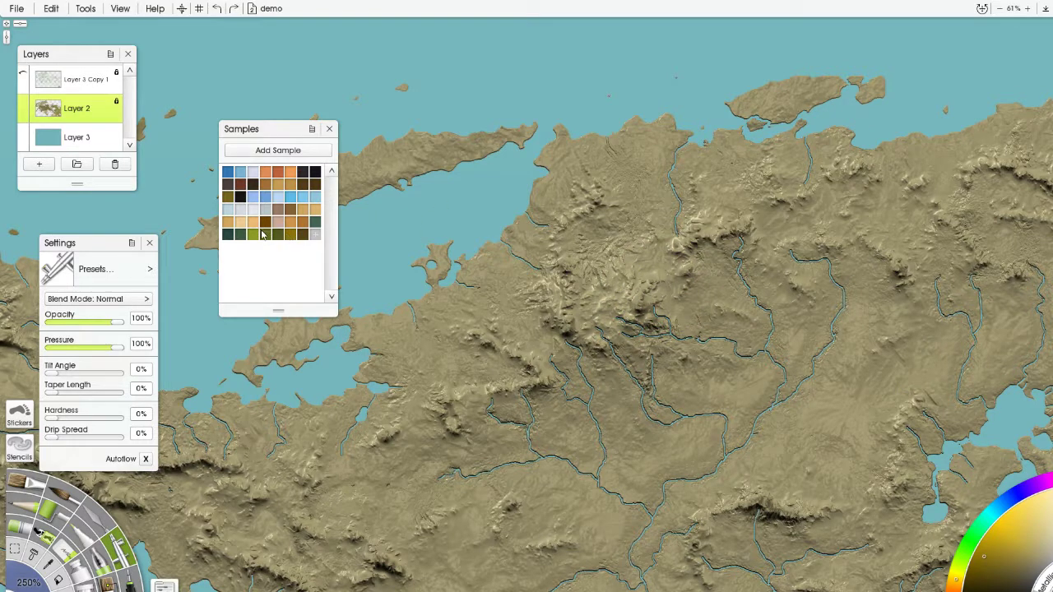
pyautogui.moveTo(630, 306); pyautogui.dragTo(650, 319)
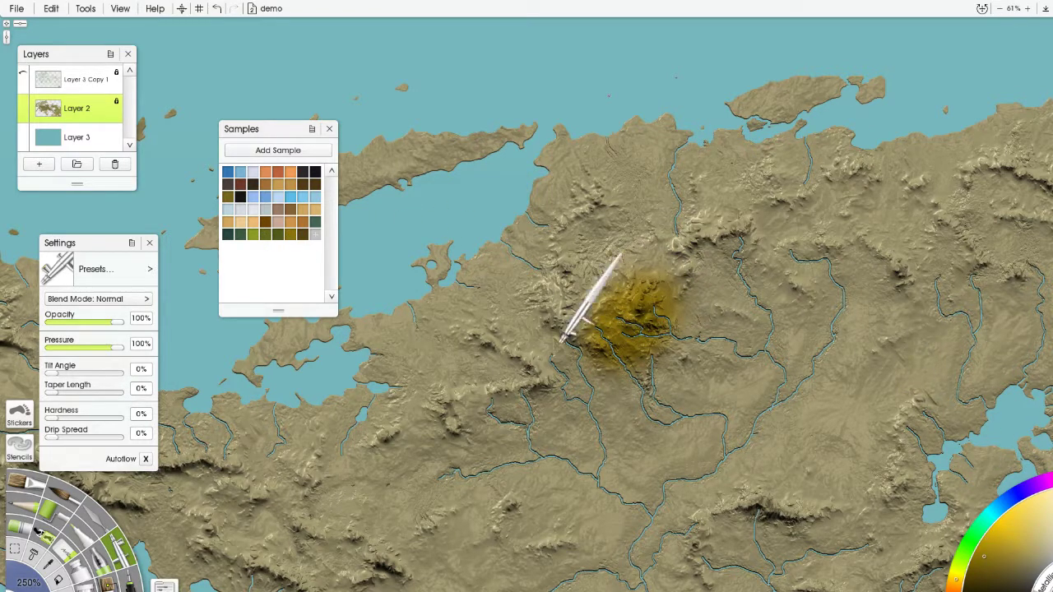
# Save a muted brown as a new sample and airbrush it over the northern mountains after undoing the mustard patch.
pyautogui.click(259, 231)
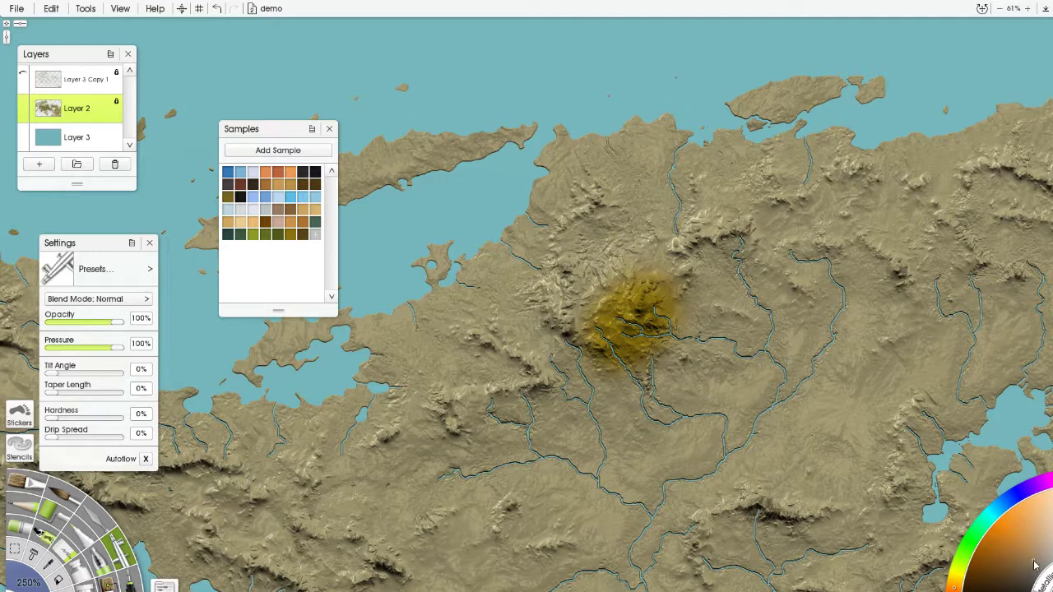
pyautogui.click(261, 152)
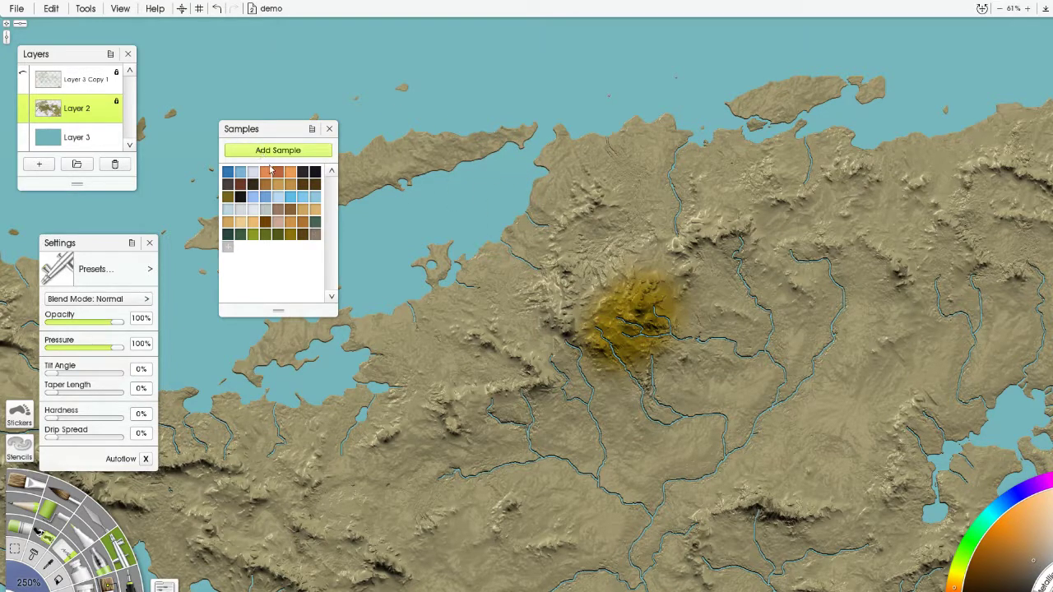
pyautogui.hotkey('ctrl', 'z')
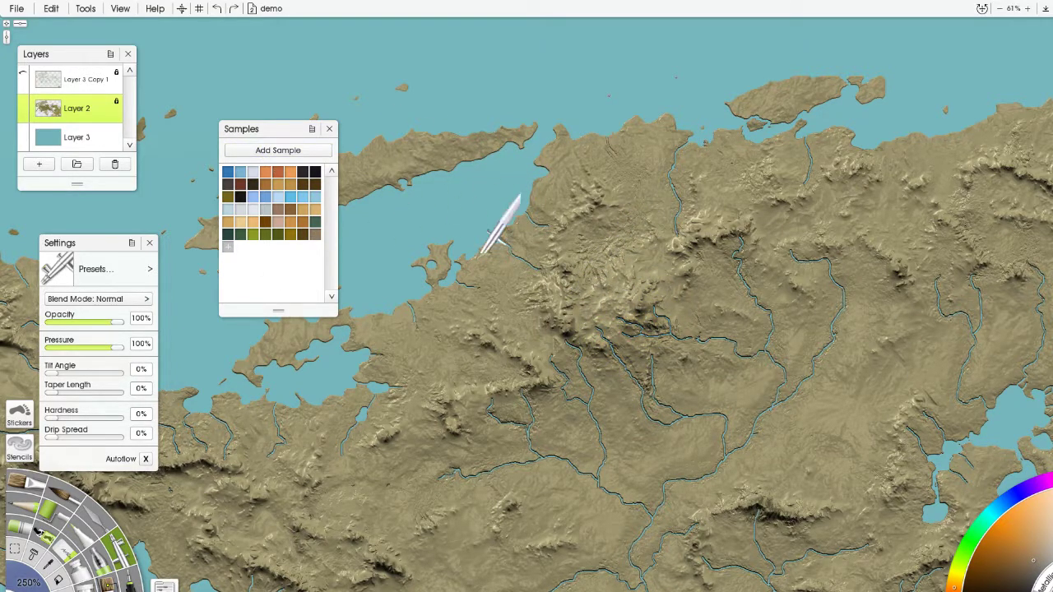
pyautogui.moveTo(550, 287)
pyautogui.mouseDown()
pyautogui.moveTo(559, 316)
pyautogui.moveTo(552, 294)
pyautogui.moveTo(603, 258)
pyautogui.moveTo(611, 306)
pyautogui.mouseUp()
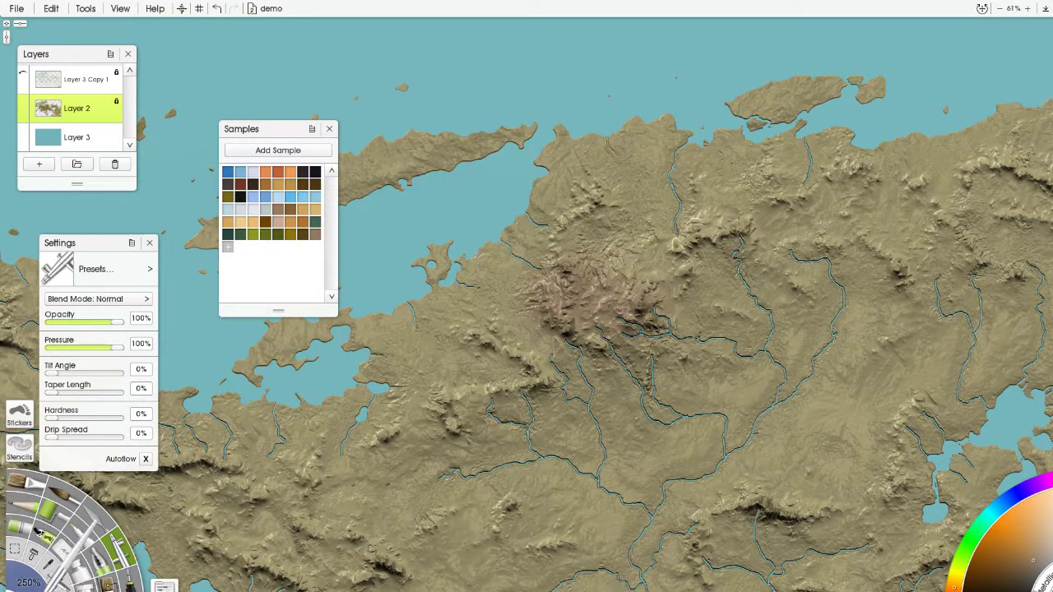
# Set the Airbrush to 100% size, 31% opacity and 38% pressure, and extend the muted brown along the neighbouring northern ridges.
pyautogui.click(68, 545)
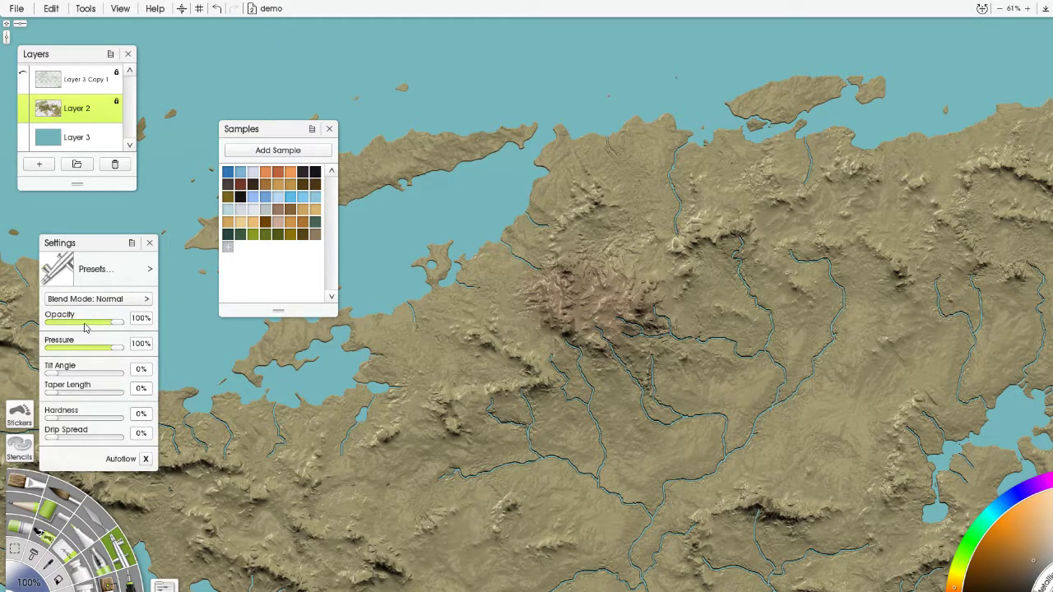
pyautogui.moveTo(85, 325); pyautogui.dragTo(79, 348)
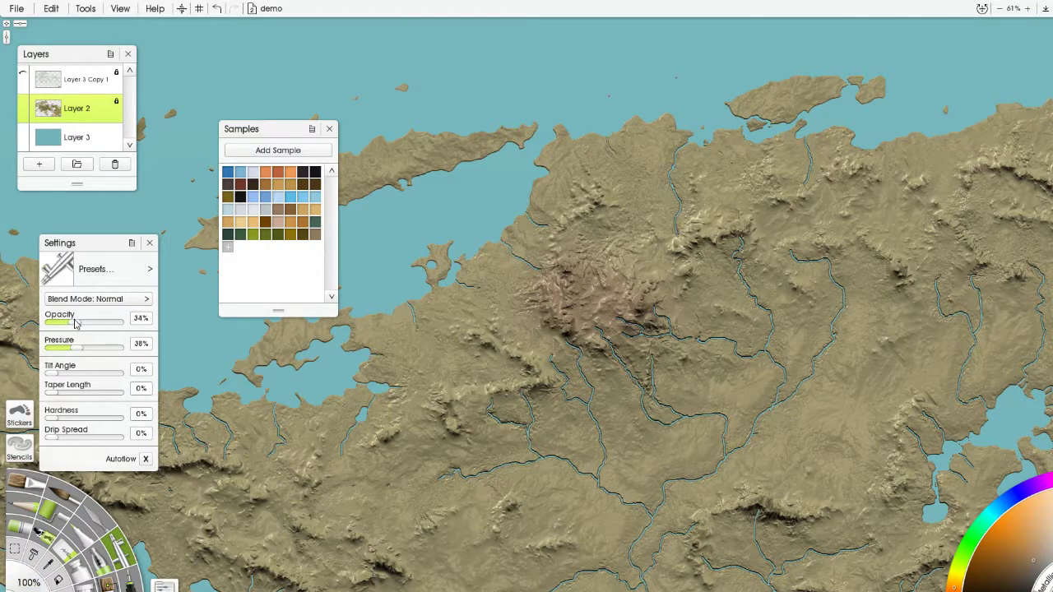
pyautogui.moveTo(551, 313); pyautogui.dragTo(597, 341)
pyautogui.moveTo(668, 250); pyautogui.dragTo(737, 211)
pyautogui.moveTo(739, 209); pyautogui.dragTo(663, 265)
pyautogui.moveTo(718, 219); pyautogui.dragTo(712, 222)
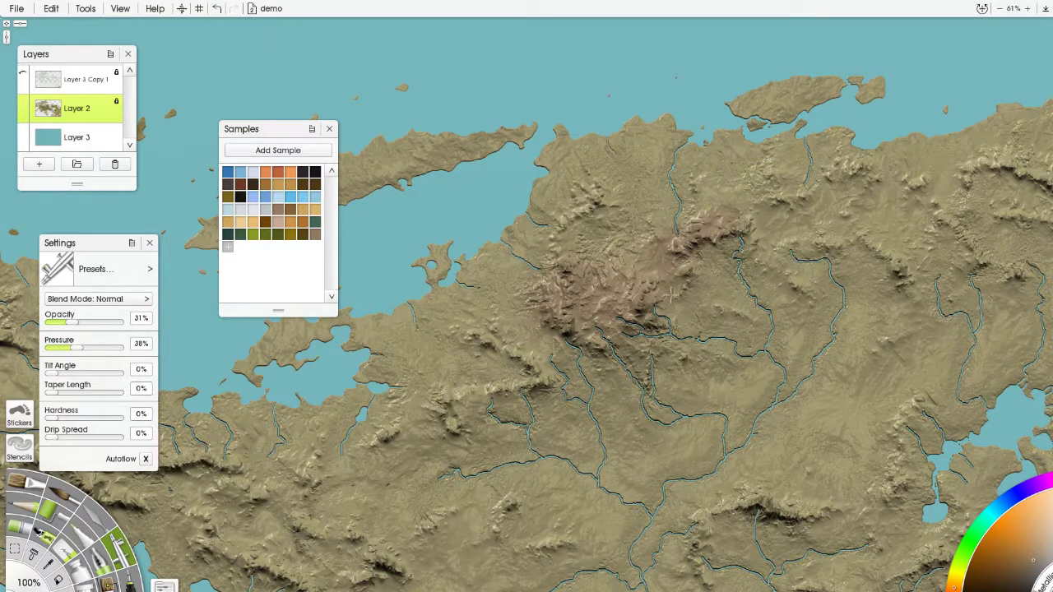
pyautogui.moveTo(672, 295); pyautogui.dragTo(691, 256)
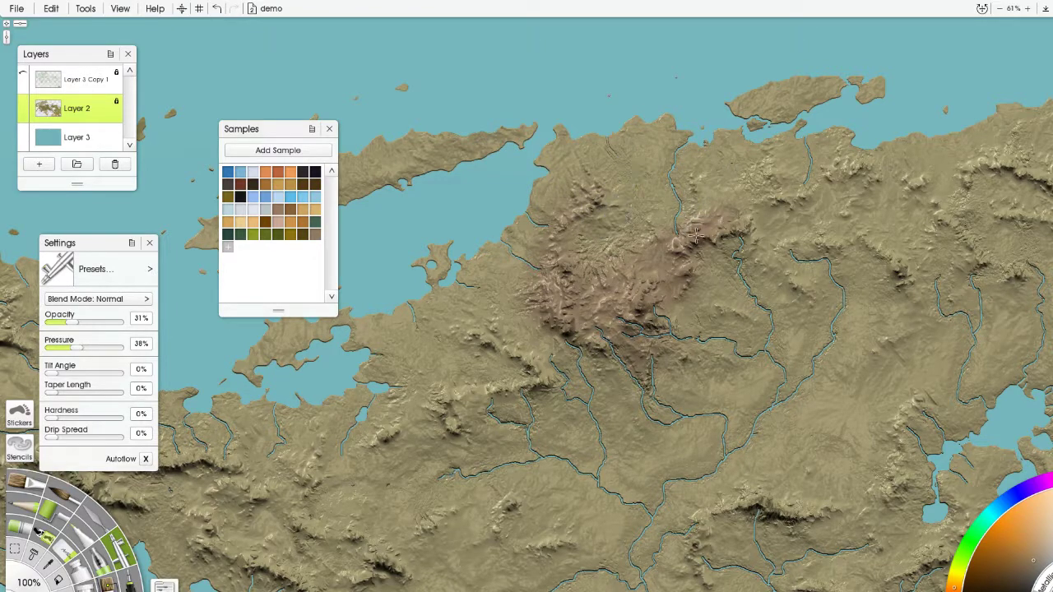
# Undo the muted brown strokes and save the grey-brown mountain colour of the green continent as a new sample.
pyautogui.scroll(-5, 572, 308)
pyautogui.moveTo(572, 308); pyautogui.dragTo(436, 250)
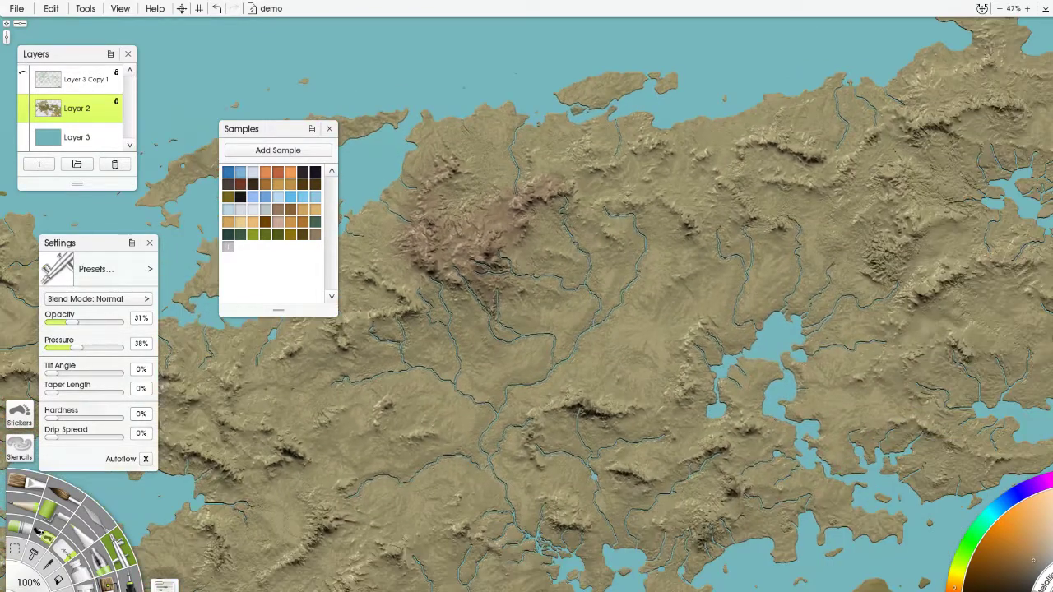
pyautogui.scroll(-4, 737, 165)
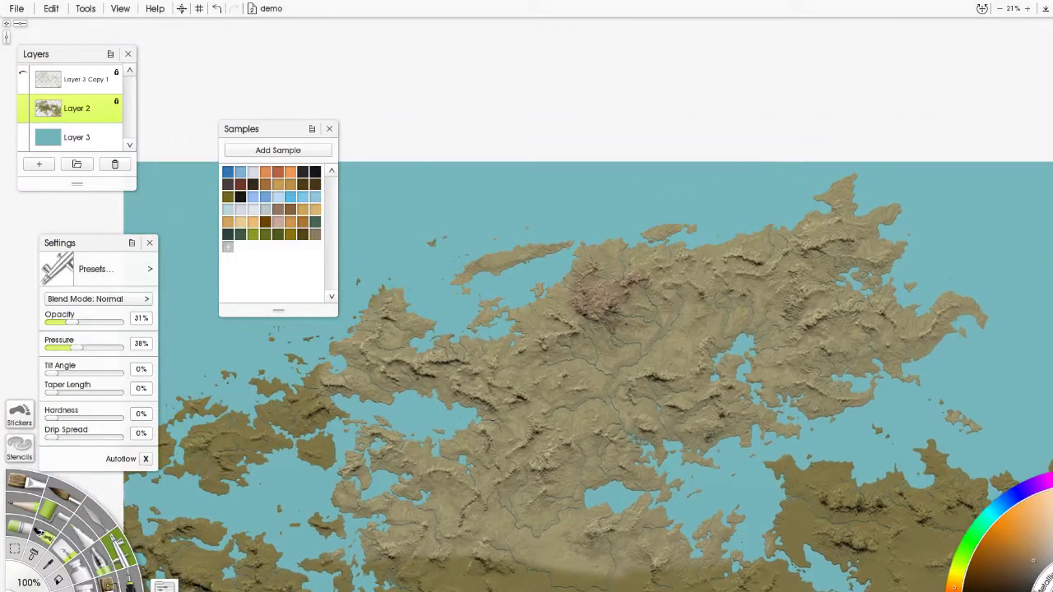
pyautogui.scroll(-3, 732, 235)
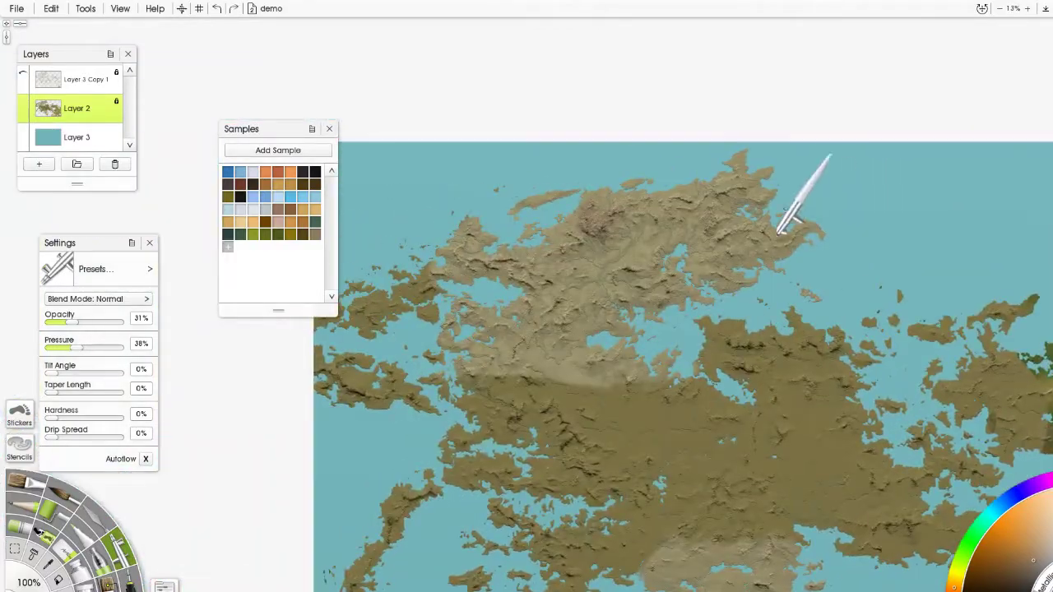
pyautogui.scroll(6, 675, 205)
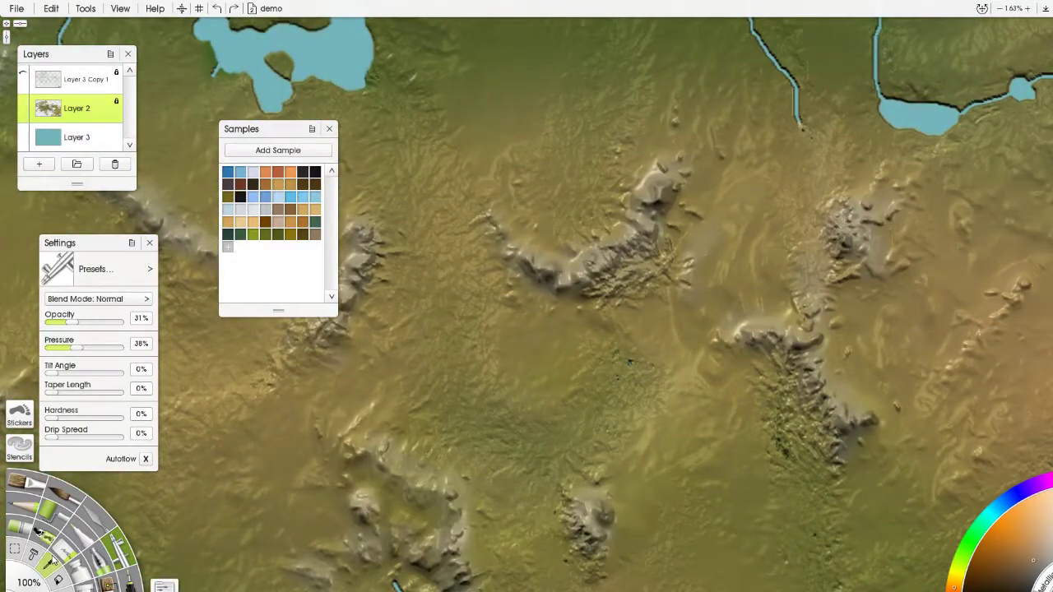
pyautogui.click(66, 556)
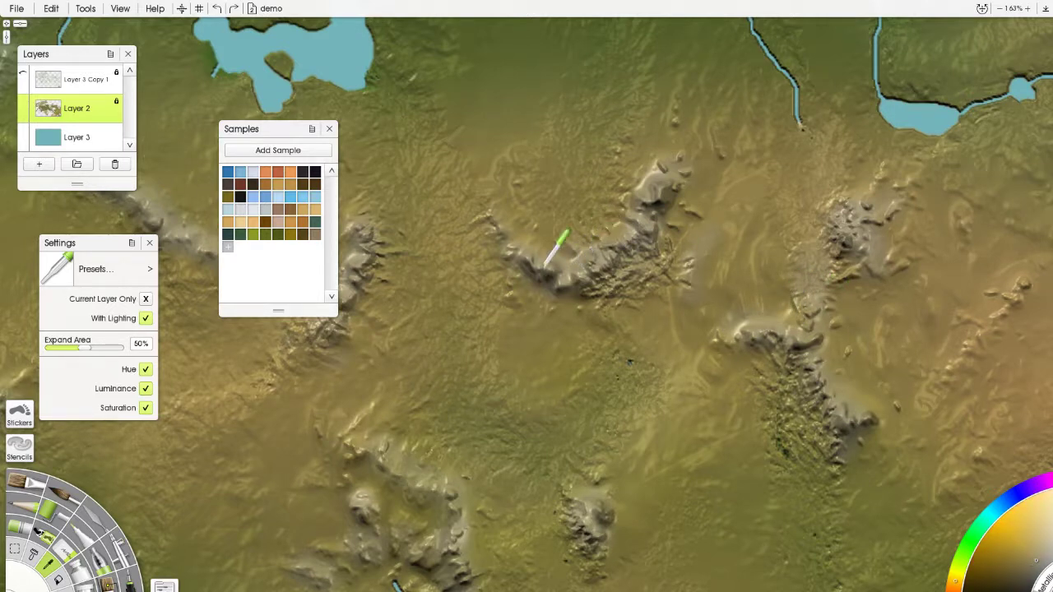
# Set the Airbrush to 23% opacity and 18% pressure and shade the western ridge of the northern mountains dark brown.
pyautogui.scroll(-5, 631, 153)
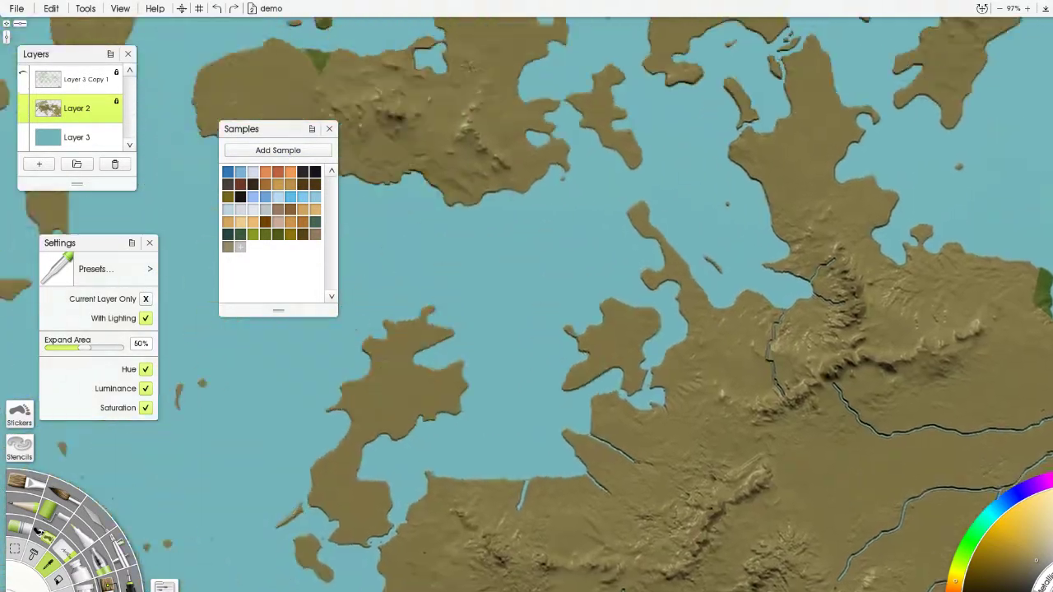
pyautogui.scroll(-5, 634, 219)
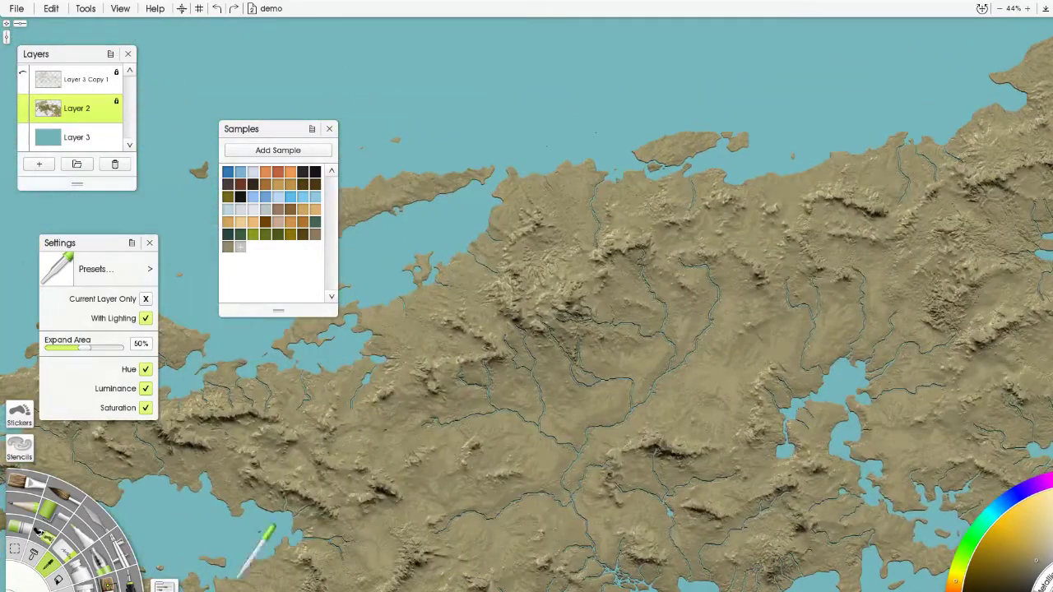
pyautogui.click(123, 562)
pyautogui.scroll(5, 634, 212)
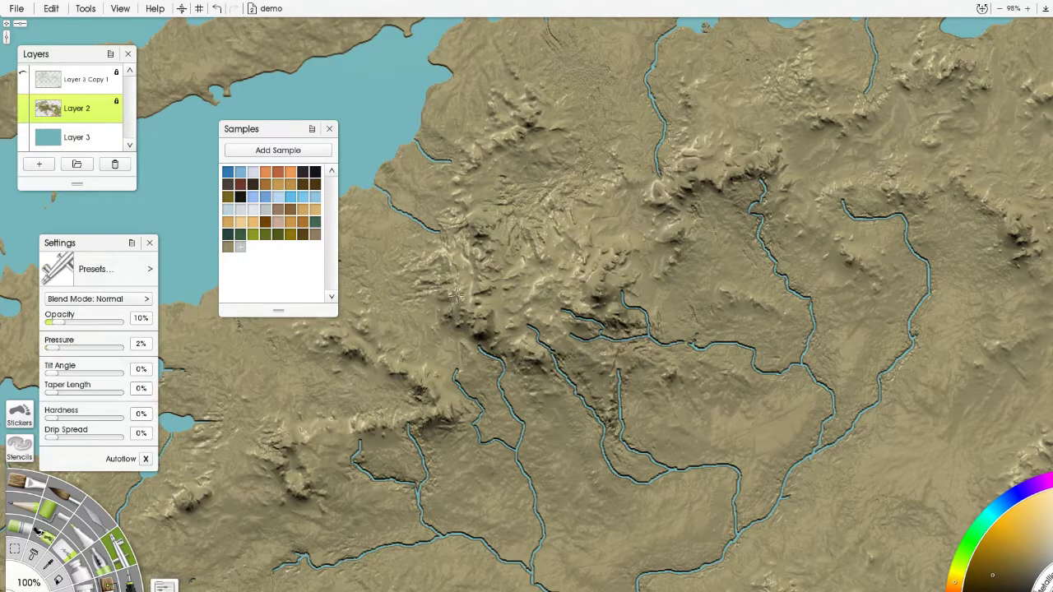
pyautogui.moveTo(489, 326); pyautogui.dragTo(486, 290)
pyautogui.moveTo(469, 249); pyautogui.dragTo(457, 286)
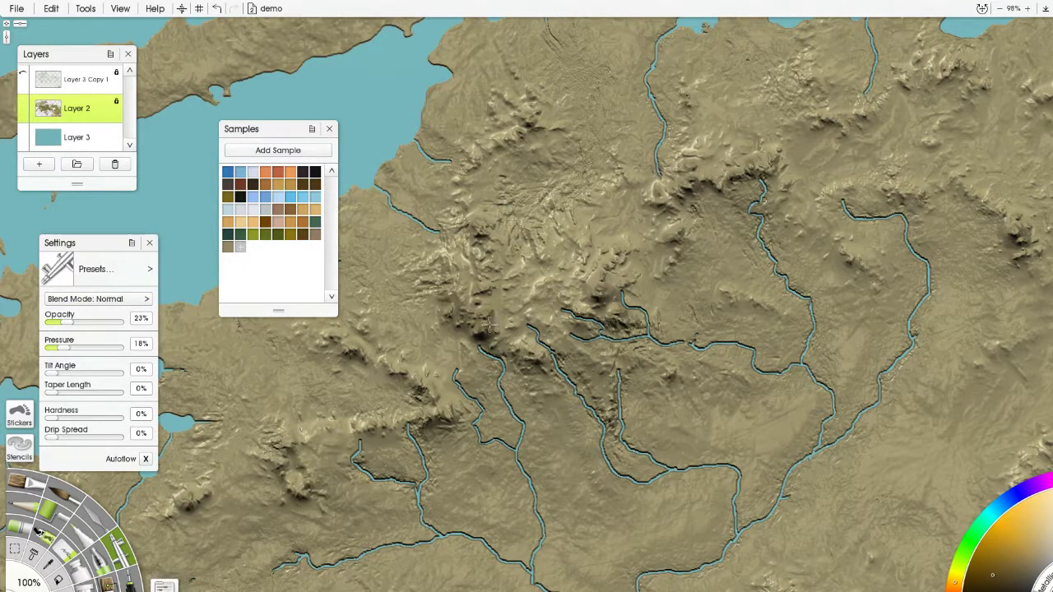
pyautogui.moveTo(489, 325)
pyautogui.mouseDown()
pyautogui.moveTo(449, 267)
pyautogui.moveTo(449, 283)
pyautogui.moveTo(446, 260)
pyautogui.moveTo(485, 244)
pyautogui.moveTo(470, 220)
pyautogui.mouseUp()
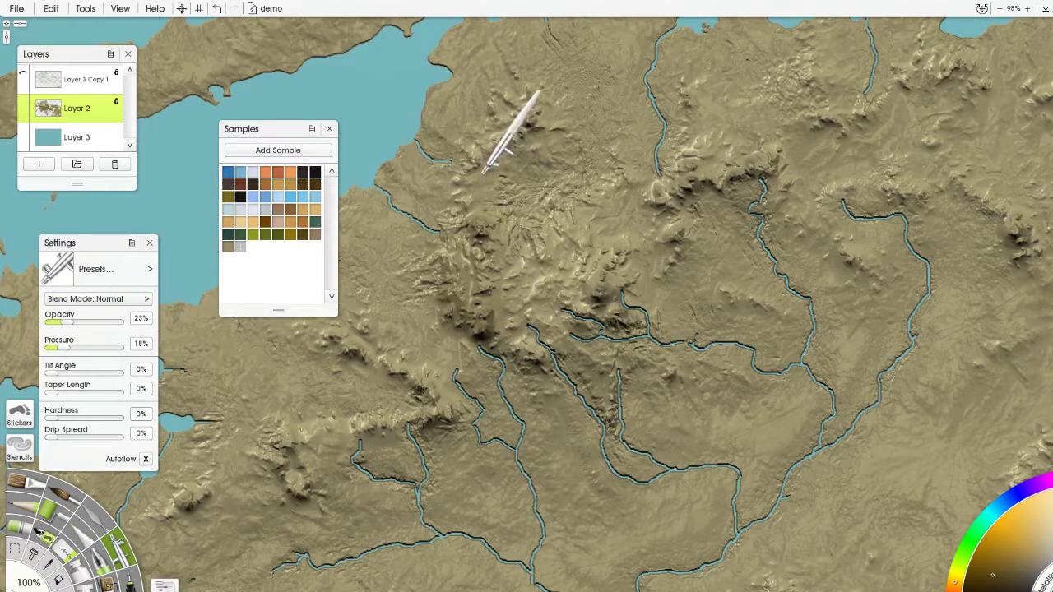
# Airbrush the dark brown over the rest of the northern massif and the adjoining ridge across the river to its east.
pyautogui.moveTo(484, 171); pyautogui.dragTo(503, 146)
pyautogui.moveTo(453, 220)
pyautogui.mouseDown()
pyautogui.moveTo(512, 222)
pyautogui.moveTo(542, 230)
pyautogui.moveTo(504, 271)
pyautogui.moveTo(587, 225)
pyautogui.moveTo(626, 262)
pyautogui.moveTo(592, 278)
pyautogui.moveTo(617, 313)
pyautogui.moveTo(545, 301)
pyautogui.moveTo(570, 321)
pyautogui.mouseUp()
pyautogui.moveTo(551, 220)
pyautogui.mouseDown()
pyautogui.moveTo(505, 239)
pyautogui.moveTo(606, 196)
pyautogui.mouseUp()
pyautogui.moveTo(684, 188)
pyautogui.mouseDown()
pyautogui.moveTo(714, 181)
pyautogui.moveTo(692, 138)
pyautogui.moveTo(678, 242)
pyautogui.moveTo(748, 165)
pyautogui.moveTo(735, 178)
pyautogui.mouseUp()
# Extend the dark brown shading eastward along the ridges and hills behind the northern coast.
pyautogui.scroll(-3, 730, 159)
pyautogui.scroll(-3, 730, 160)
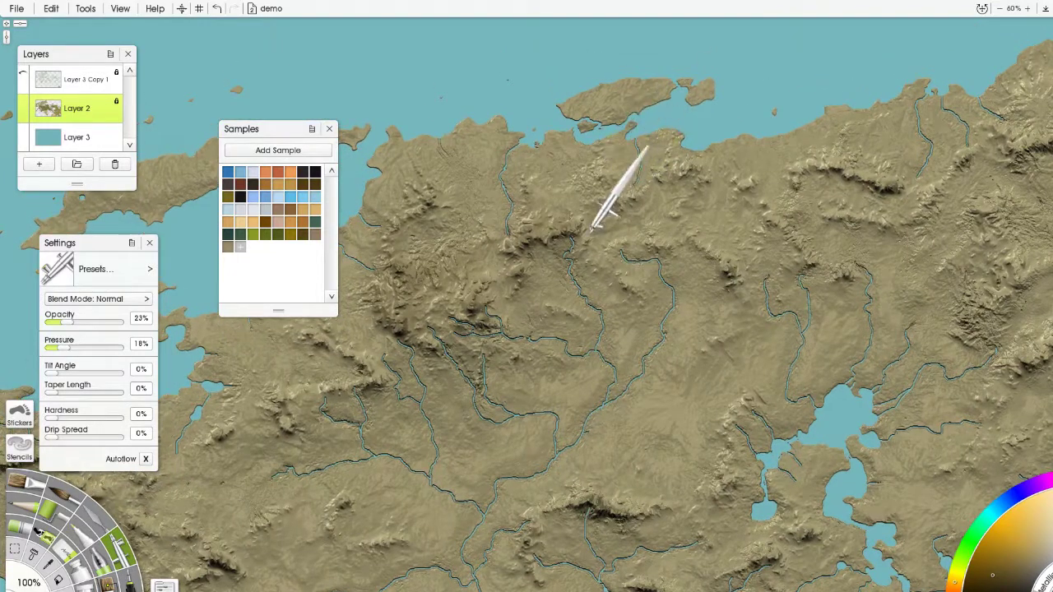
pyautogui.moveTo(591, 189); pyautogui.dragTo(598, 180)
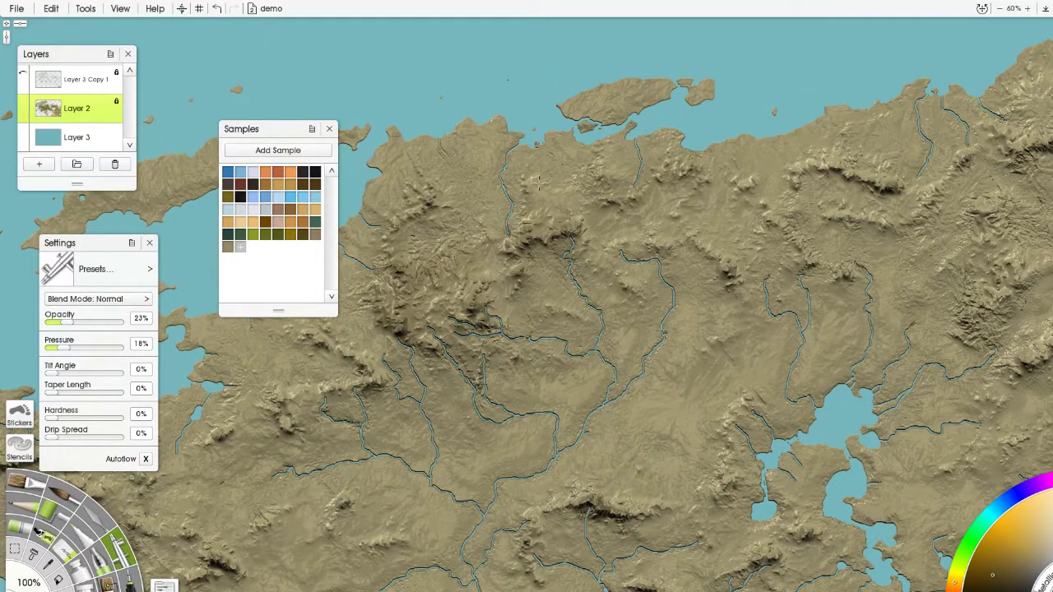
pyautogui.moveTo(525, 194)
pyautogui.mouseDown()
pyautogui.moveTo(576, 228)
pyautogui.moveTo(689, 254)
pyautogui.moveTo(654, 247)
pyautogui.mouseUp()
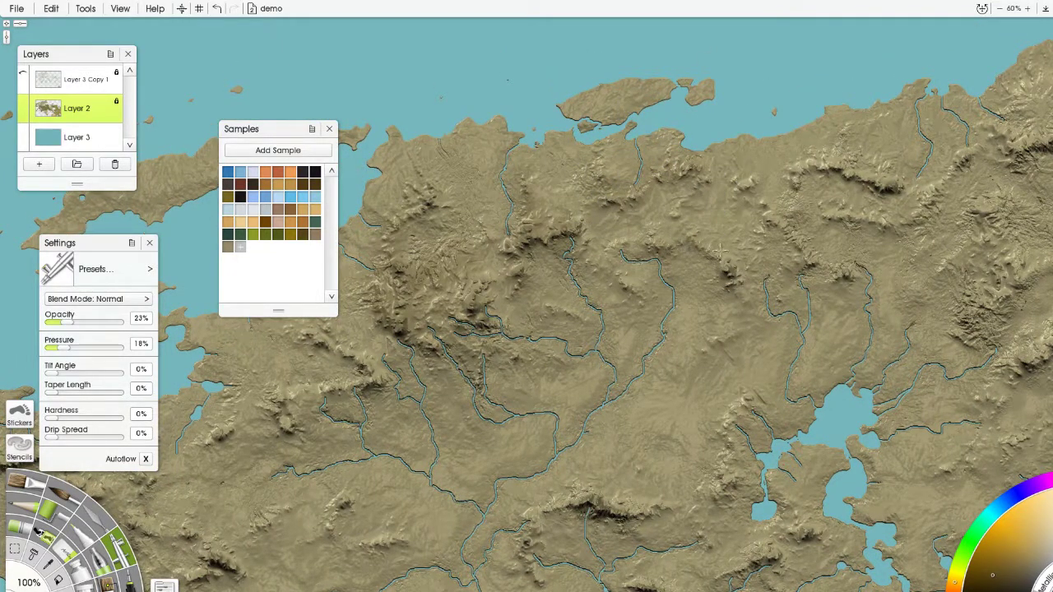
pyautogui.moveTo(796, 262); pyautogui.dragTo(821, 170)
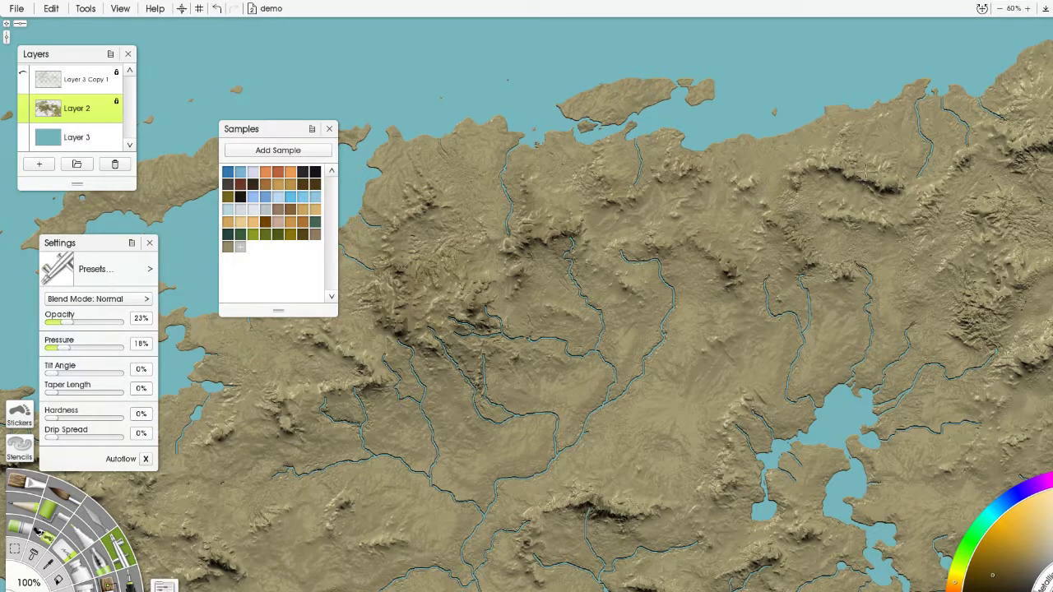
pyautogui.moveTo(979, 174)
pyautogui.mouseDown()
pyautogui.moveTo(933, 199)
pyautogui.moveTo(840, 203)
pyautogui.mouseUp()
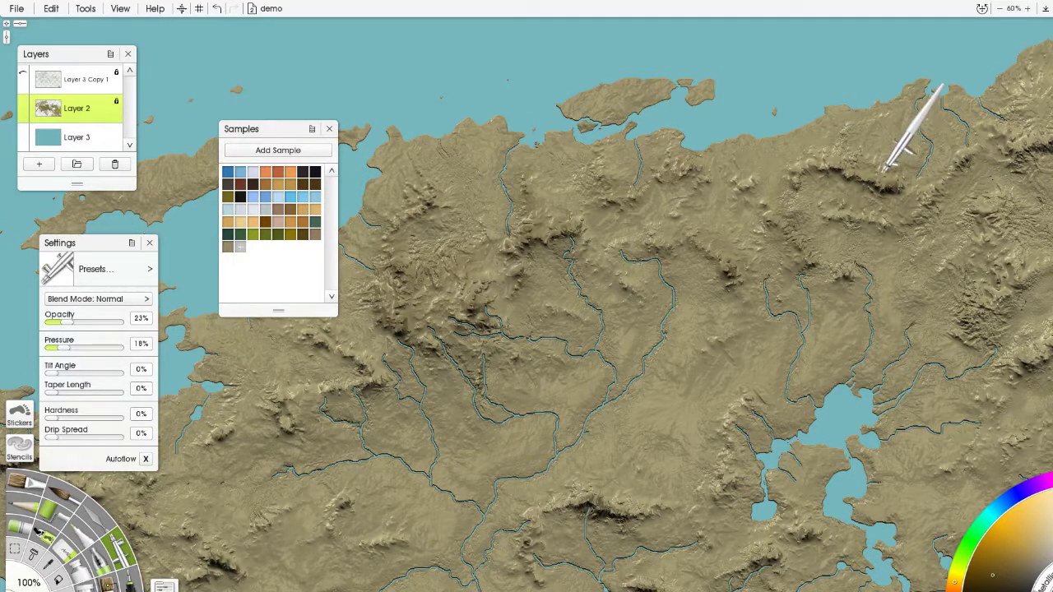
# Airbrush dark brown over the northeastern mountains and the long curved ridge south of the northeastern lake.
pyautogui.moveTo(890, 173); pyautogui.dragTo(596, 190)
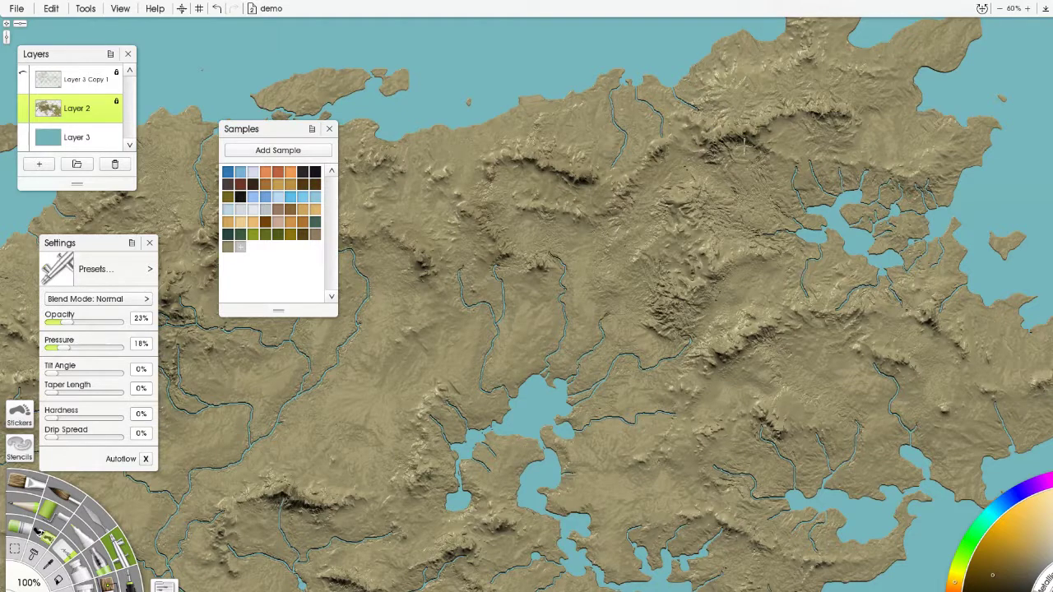
pyautogui.moveTo(743, 145)
pyautogui.mouseDown()
pyautogui.moveTo(854, 115)
pyautogui.moveTo(806, 113)
pyautogui.mouseUp()
pyautogui.moveTo(779, 165); pyautogui.dragTo(947, 154)
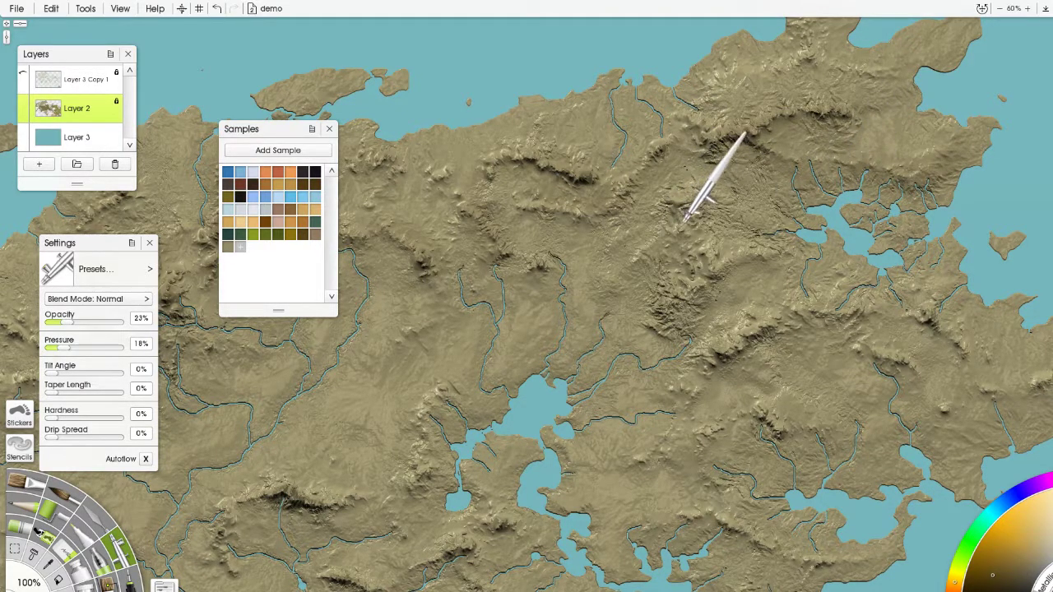
pyautogui.moveTo(686, 223)
pyautogui.mouseDown()
pyautogui.moveTo(635, 266)
pyautogui.moveTo(678, 218)
pyautogui.moveTo(710, 272)
pyautogui.moveTo(685, 290)
pyautogui.mouseUp()
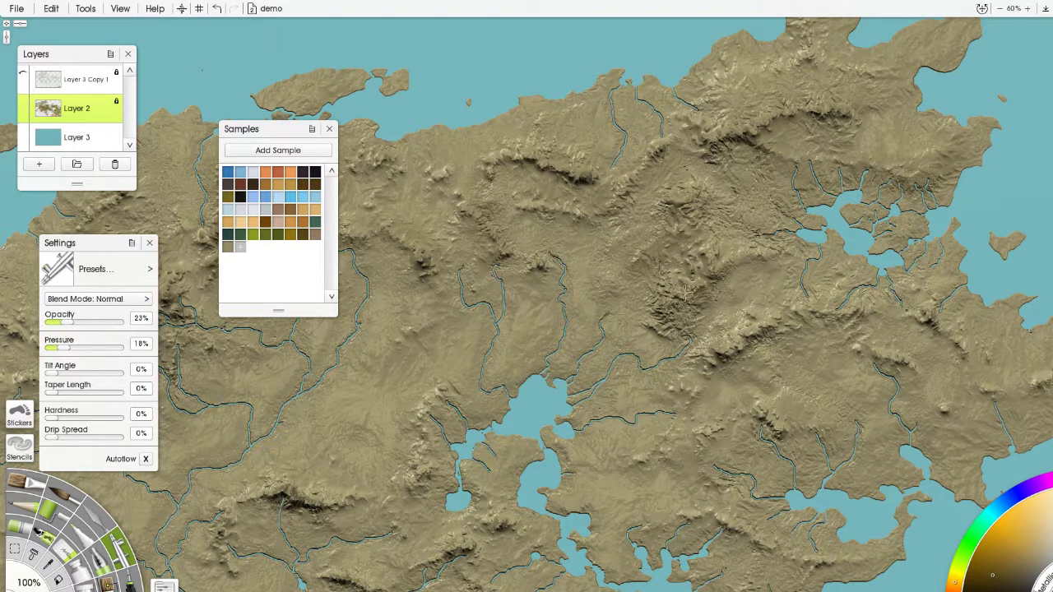
pyautogui.moveTo(728, 260)
pyautogui.mouseDown()
pyautogui.moveTo(713, 336)
pyautogui.moveTo(760, 338)
pyautogui.mouseUp()
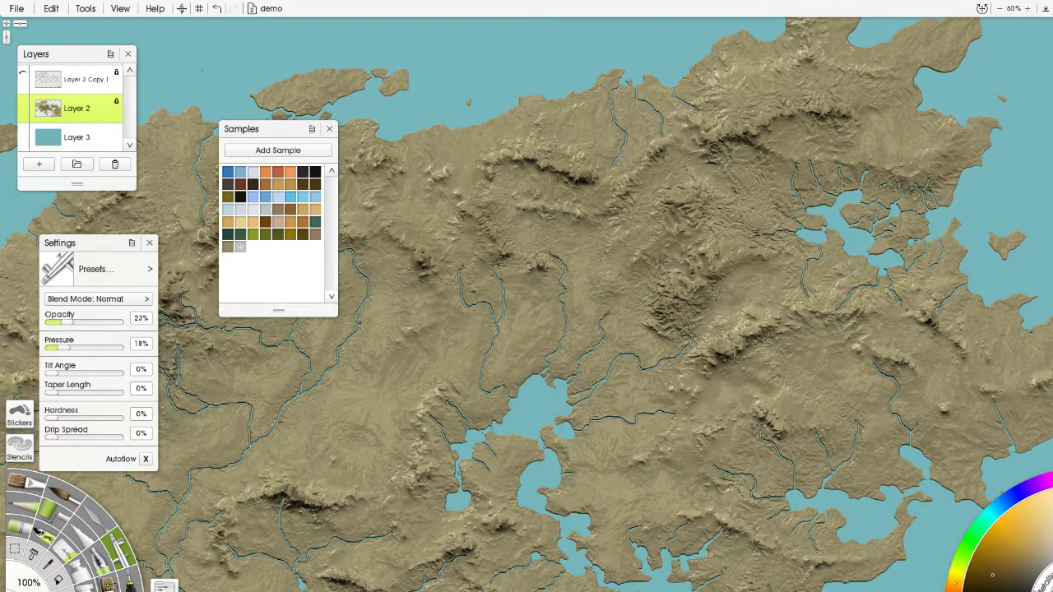
pyautogui.moveTo(838, 319)
pyautogui.mouseDown()
pyautogui.moveTo(867, 311)
pyautogui.moveTo(912, 369)
pyautogui.mouseUp()
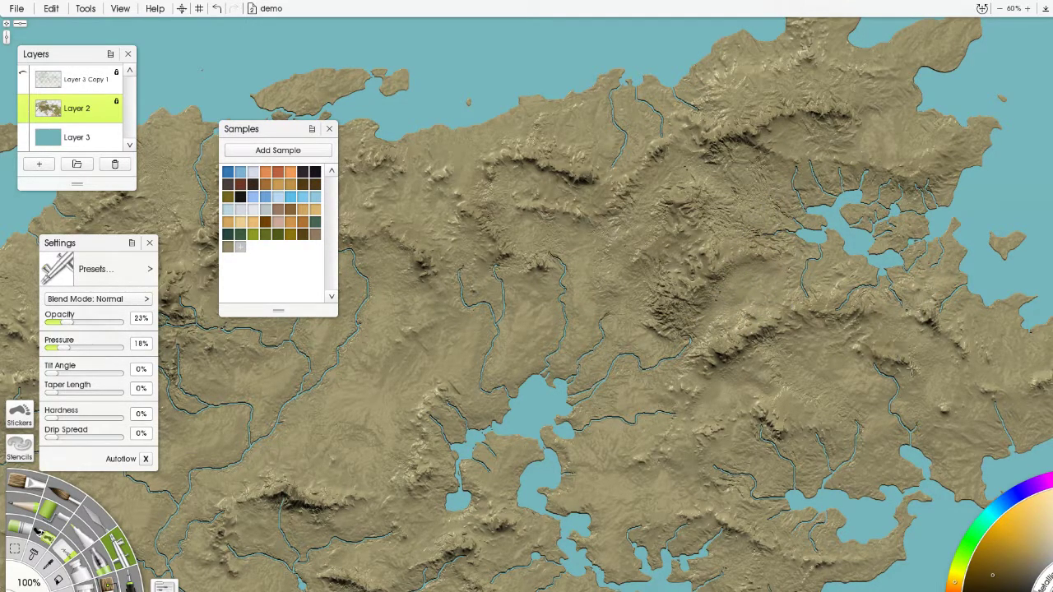
# Shade the eastern peninsula's ridge and the hills around the southeastern bays with the dark brown Airbrush.
pyautogui.moveTo(811, 205); pyautogui.dragTo(605, 135)
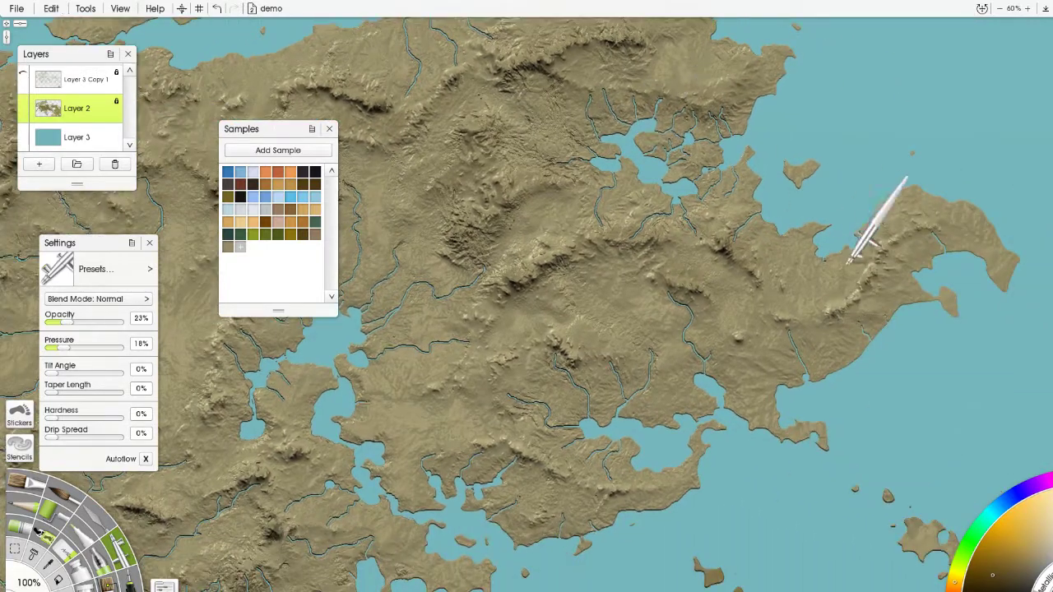
pyautogui.moveTo(825, 304); pyautogui.dragTo(833, 317)
pyautogui.moveTo(882, 258); pyautogui.dragTo(945, 222)
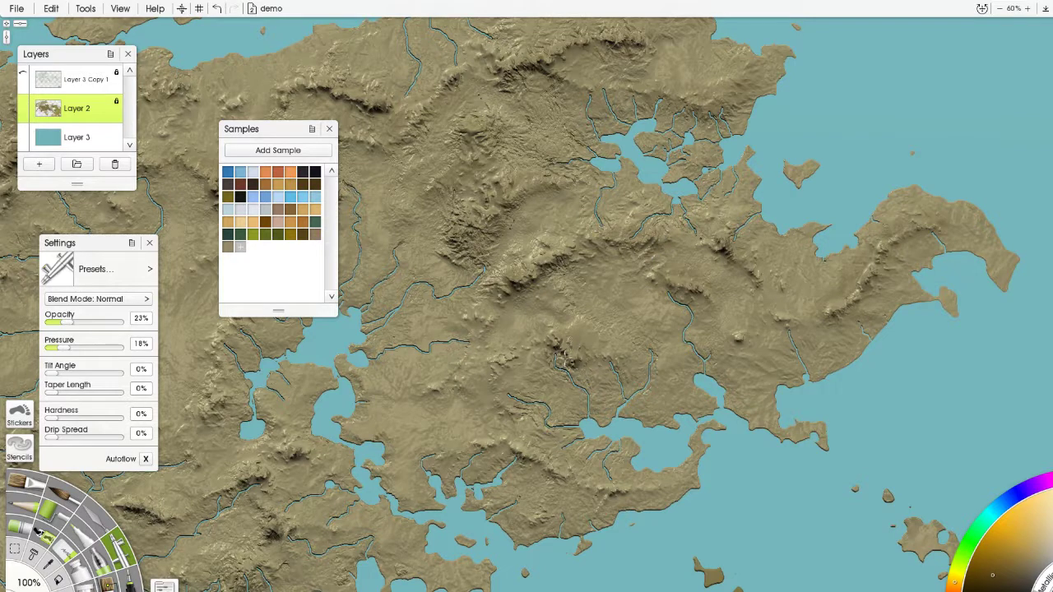
pyautogui.moveTo(468, 333); pyautogui.dragTo(499, 316)
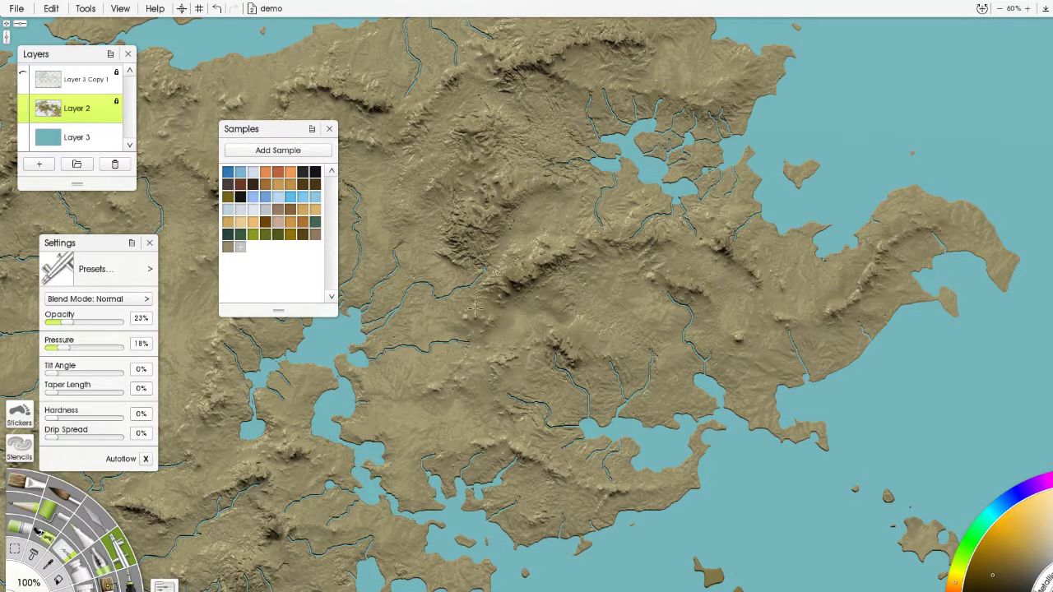
pyautogui.moveTo(493, 360); pyautogui.dragTo(467, 368)
pyautogui.moveTo(524, 412); pyautogui.dragTo(519, 444)
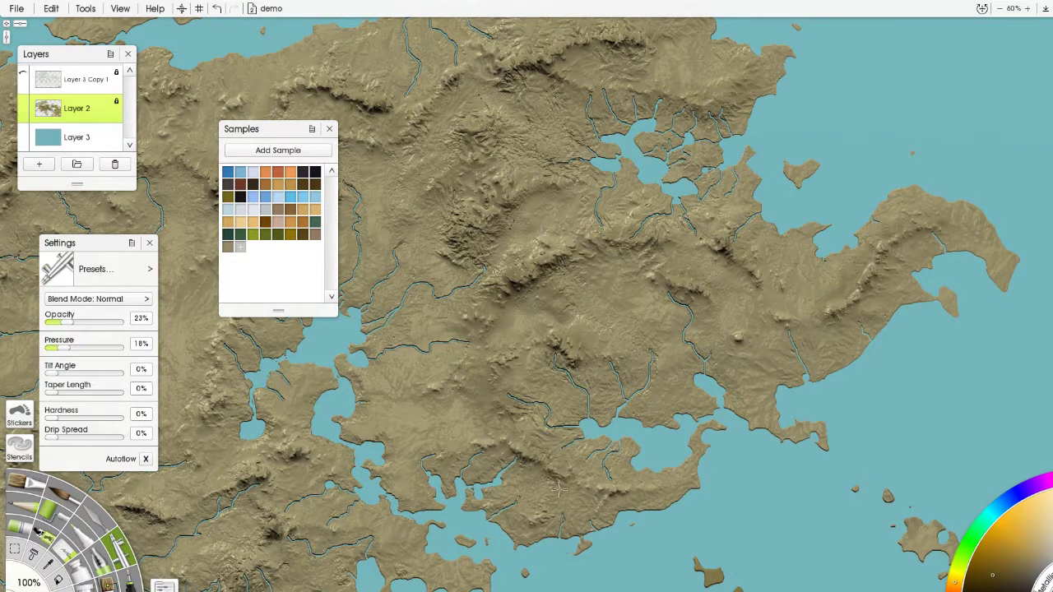
pyautogui.moveTo(557, 488)
pyautogui.mouseDown()
pyautogui.moveTo(650, 486)
pyautogui.moveTo(663, 459)
pyautogui.mouseUp()
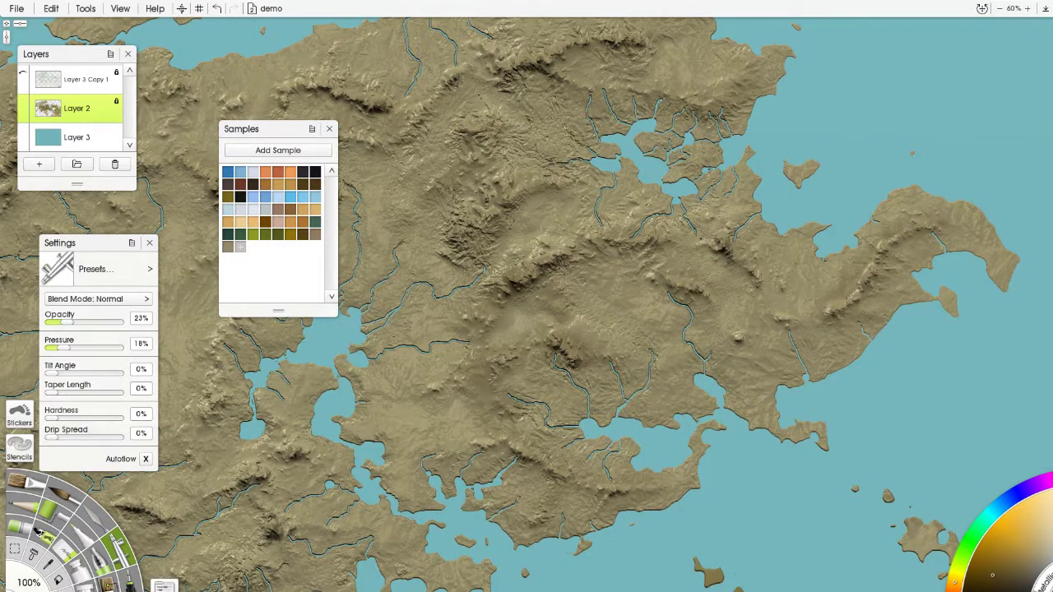
# Deepen the dark brown on the northeastern mountain chain and the ridges west of it with further Airbrush strokes.
pyautogui.scroll(2, 521, 137)
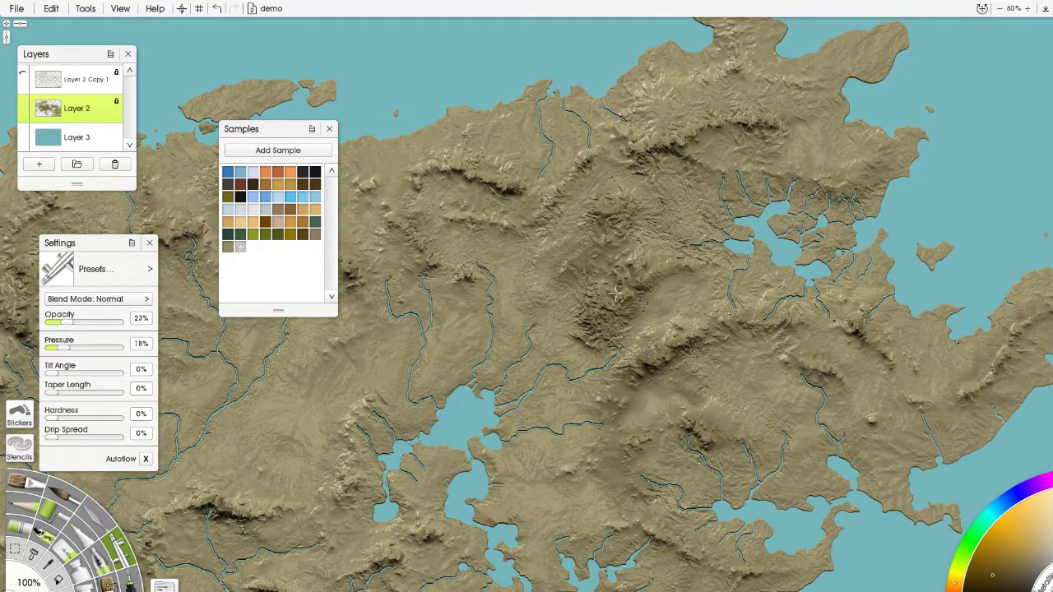
pyautogui.moveTo(701, 110); pyautogui.dragTo(634, 147)
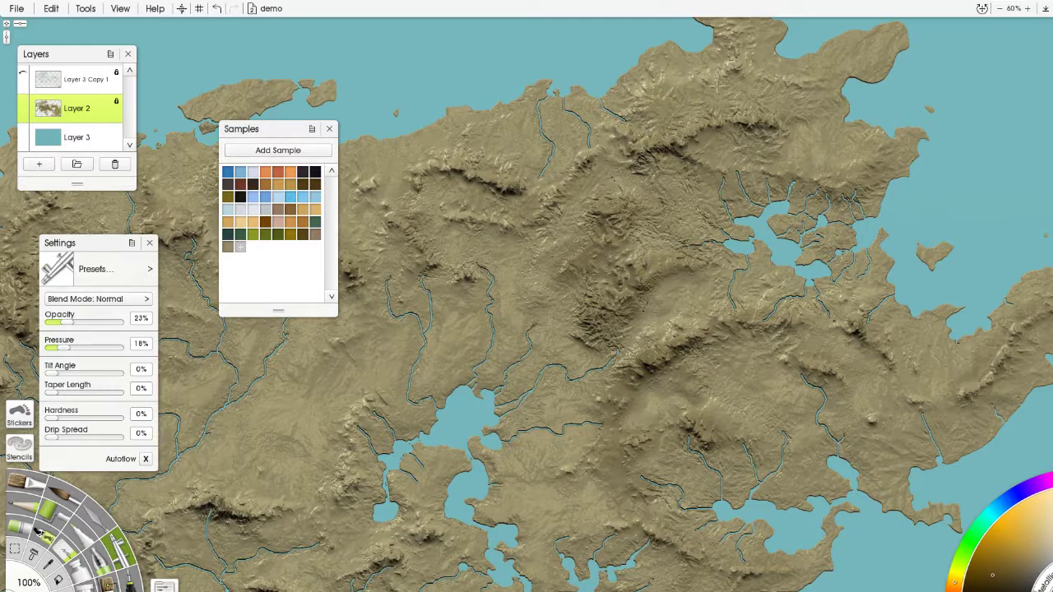
pyautogui.moveTo(719, 86)
pyautogui.mouseDown()
pyautogui.moveTo(733, 51)
pyautogui.moveTo(747, 58)
pyautogui.mouseUp()
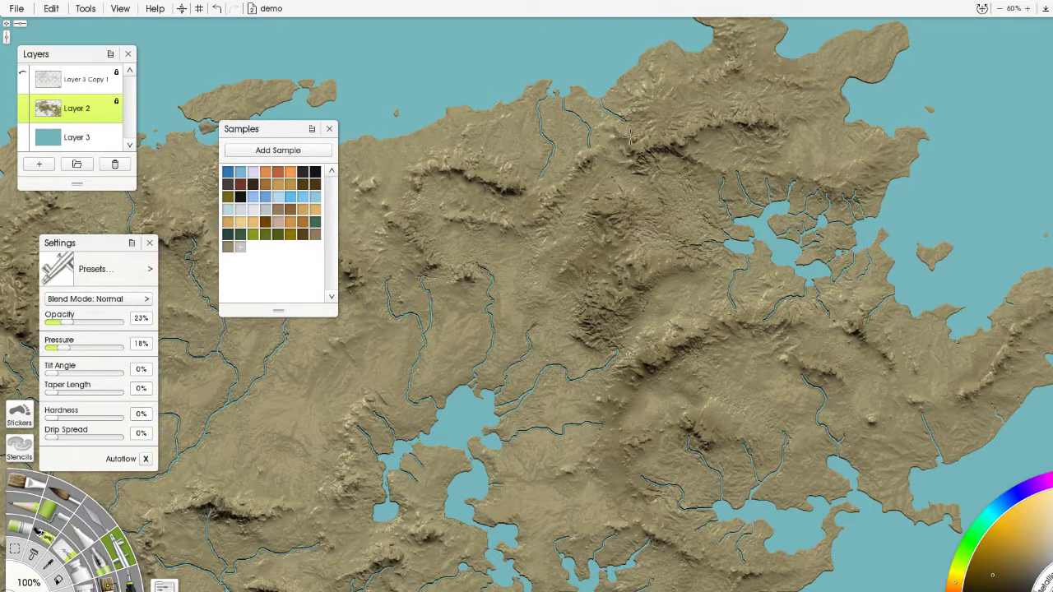
pyautogui.moveTo(640, 146)
pyautogui.mouseDown()
pyautogui.moveTo(509, 239)
pyautogui.moveTo(678, 245)
pyautogui.mouseUp()
pyautogui.moveTo(575, 209); pyautogui.dragTo(505, 198)
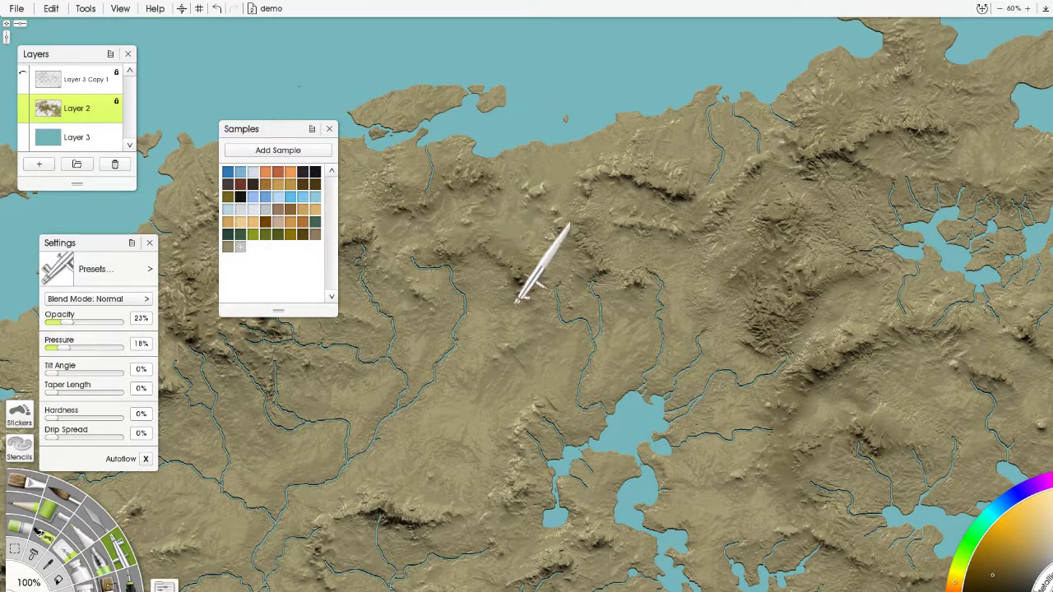
# Build up more dark brown on the northern massif and the ridges southwest of it.
pyautogui.hscroll(-5, 518, 301)
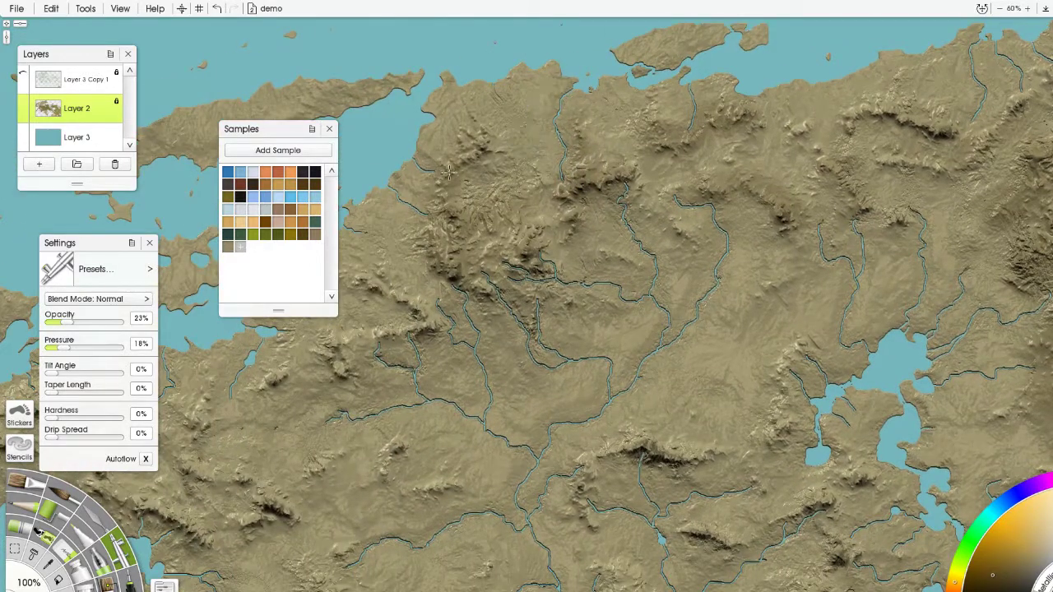
pyautogui.moveTo(460, 273); pyautogui.dragTo(501, 253)
pyautogui.moveTo(653, 252)
pyautogui.mouseDown()
pyautogui.moveTo(439, 242)
pyautogui.moveTo(552, 322)
pyautogui.moveTo(424, 138)
pyautogui.mouseUp()
pyautogui.hscroll(-2, 516, 205)
pyautogui.scroll(-2, 517, 206)
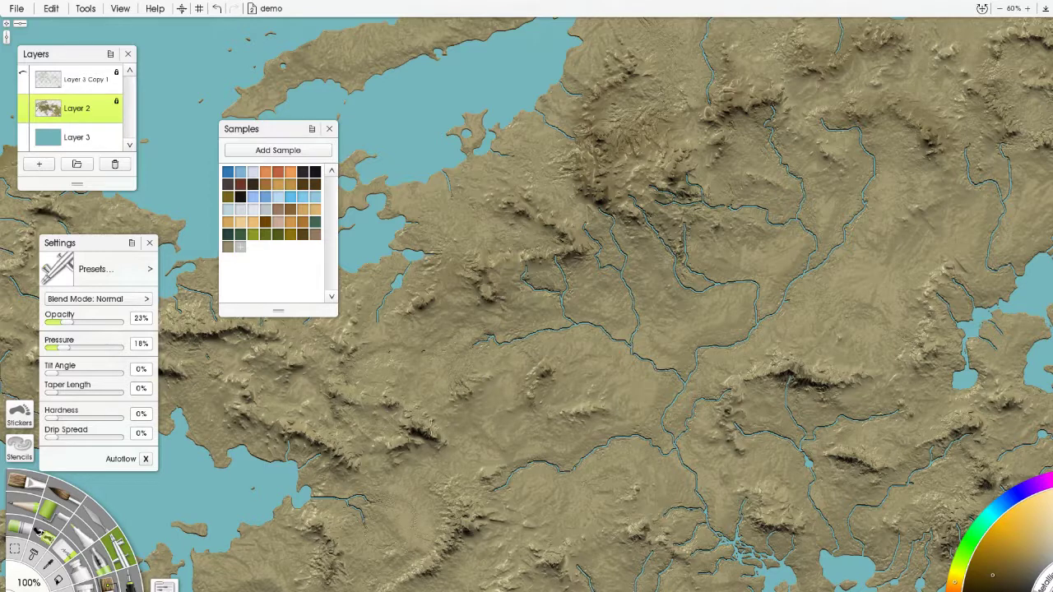
# Airbrush dark brown along the southwestern mountain ridges below the central river system.
pyautogui.click(329, 129)
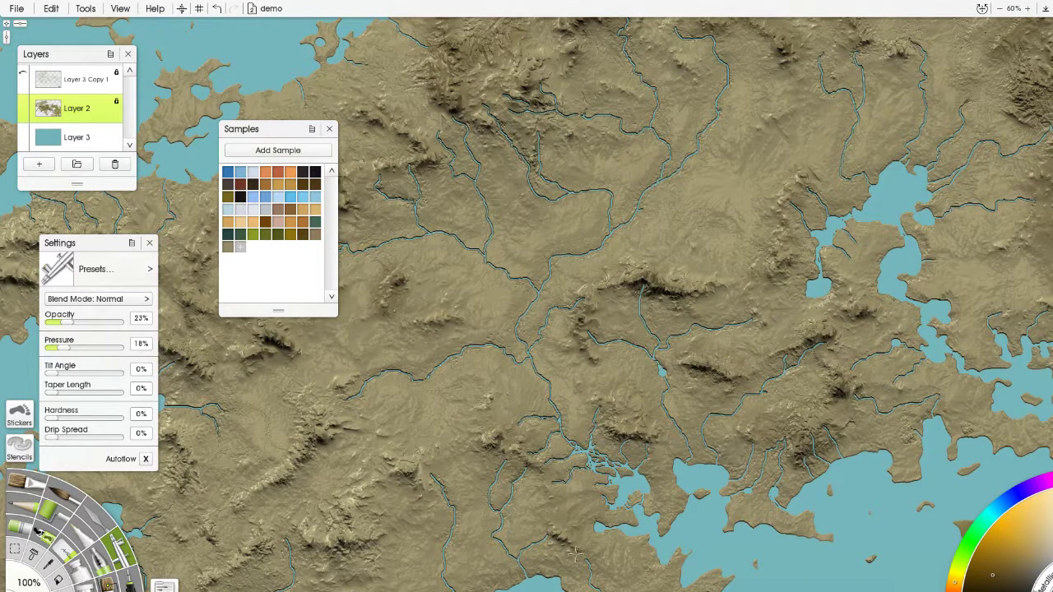
pyautogui.moveTo(412, 465); pyautogui.dragTo(350, 520)
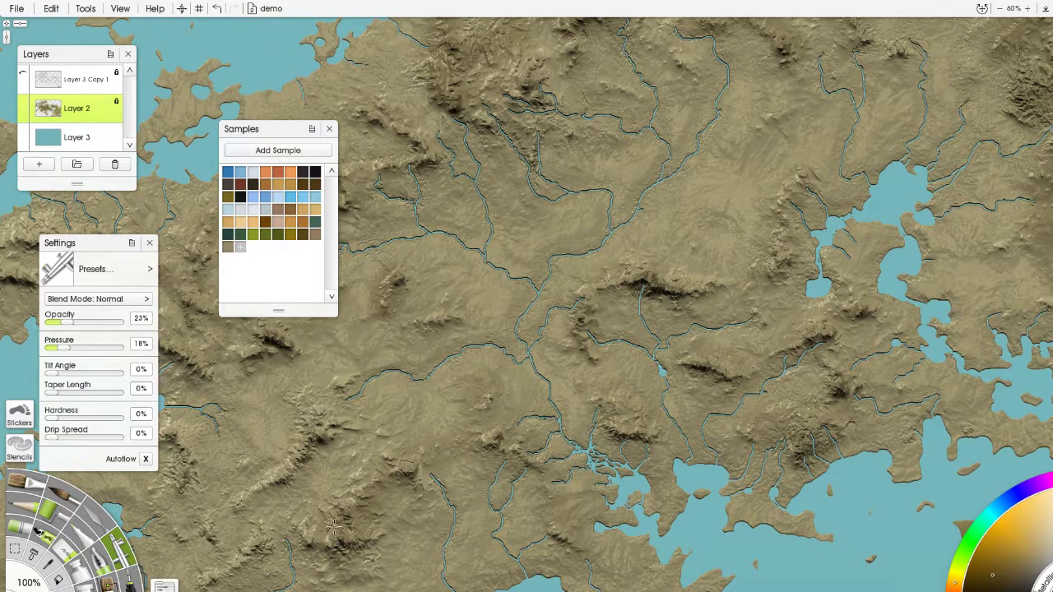
pyautogui.moveTo(247, 500)
pyautogui.mouseDown()
pyautogui.moveTo(326, 426)
pyautogui.moveTo(258, 487)
pyautogui.mouseUp()
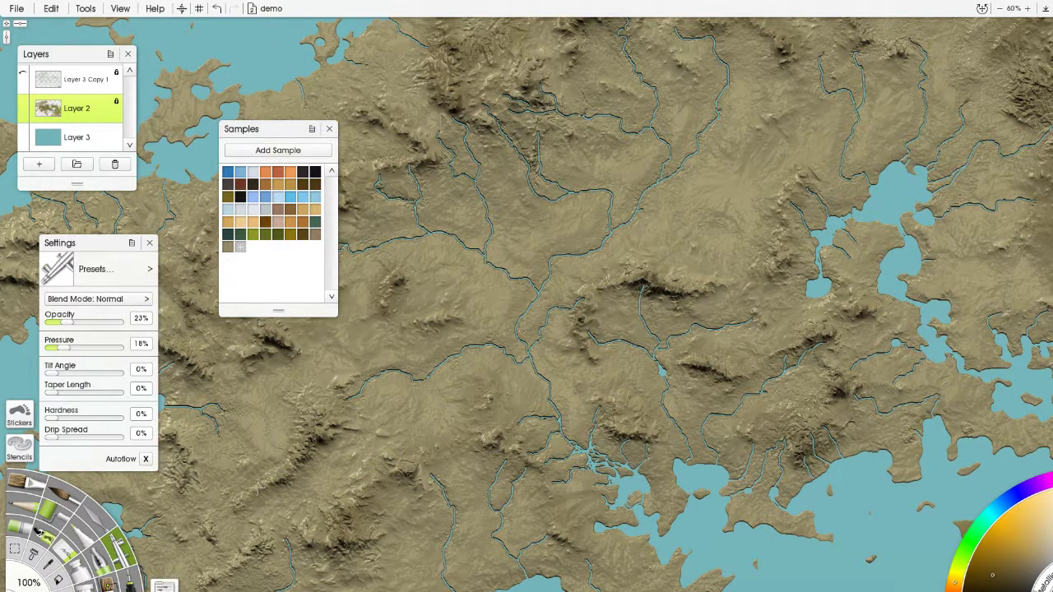
pyautogui.moveTo(185, 490)
pyautogui.mouseDown()
pyautogui.moveTo(182, 438)
pyautogui.moveTo(170, 479)
pyautogui.moveTo(213, 524)
pyautogui.moveTo(230, 566)
pyautogui.mouseUp()
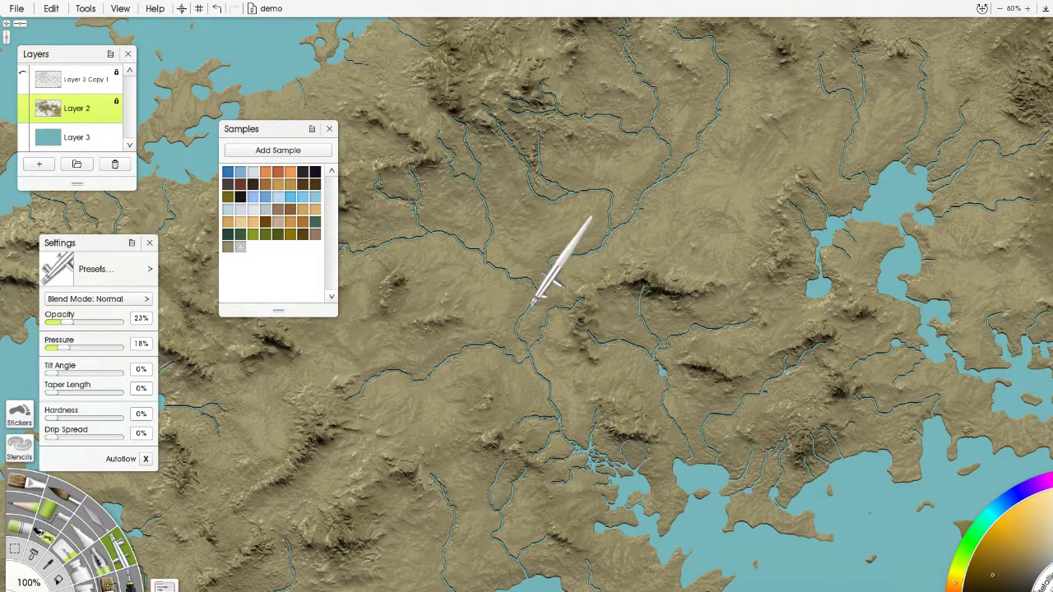
# Examine the dark brown mountain shading across the continent, from the southern bays to the northeastern and northwestern ranges.
pyautogui.moveTo(383, 398)
pyautogui.mouseDown()
pyautogui.moveTo(406, 392)
pyautogui.moveTo(273, 299)
pyautogui.moveTo(40, 367)
pyautogui.moveTo(29, 388)
pyautogui.mouseUp()
pyautogui.moveTo(716, 309)
pyautogui.mouseDown()
pyautogui.moveTo(787, 321)
pyautogui.moveTo(757, 324)
pyautogui.moveTo(830, 354)
pyautogui.mouseUp()
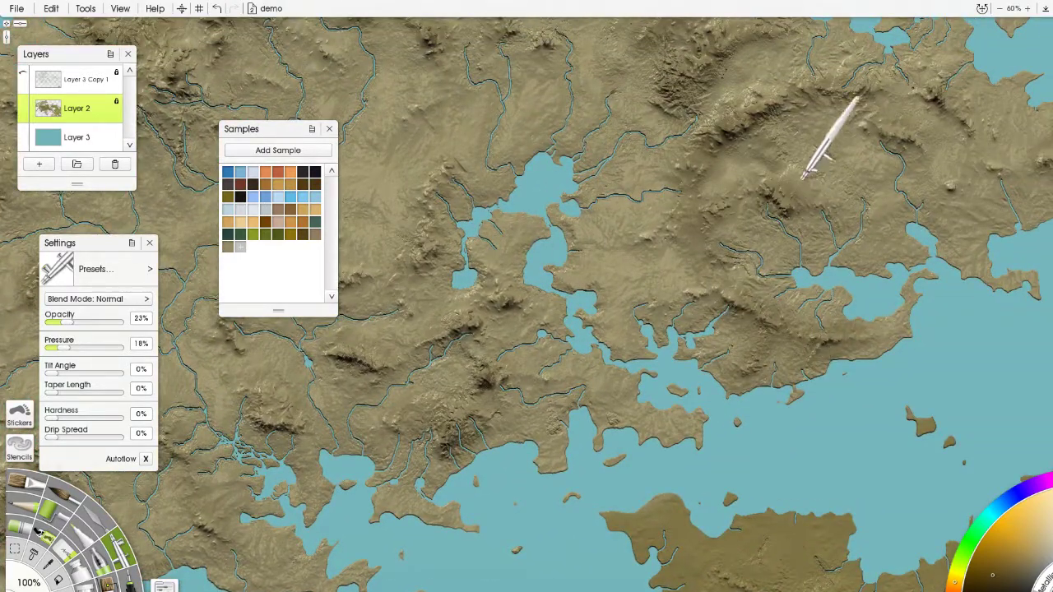
pyautogui.moveTo(995, 145); pyautogui.dragTo(766, 224)
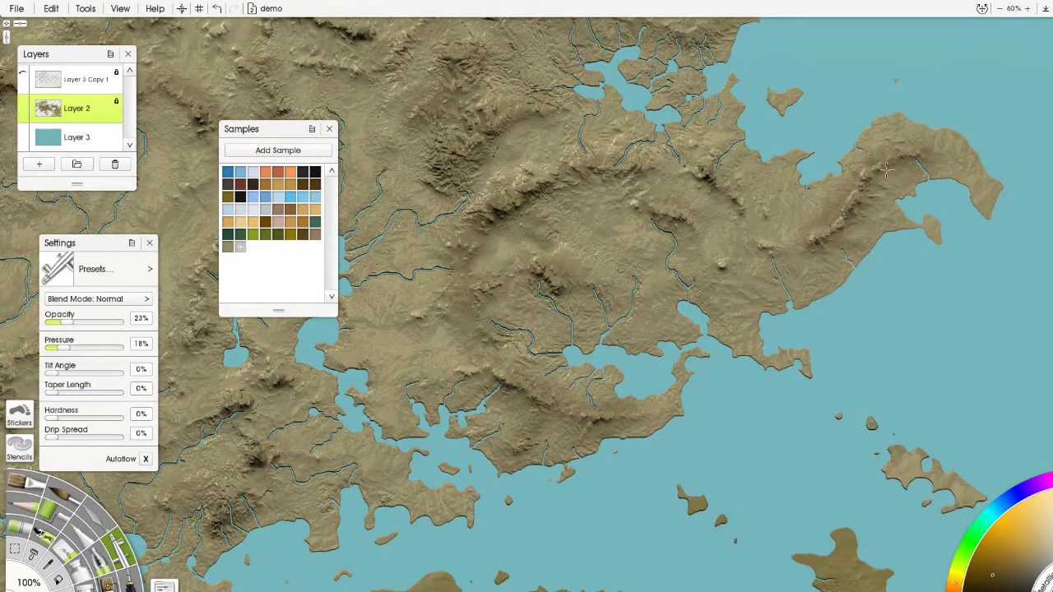
pyautogui.moveTo(666, 185)
pyautogui.mouseDown()
pyautogui.moveTo(729, 222)
pyautogui.moveTo(745, 351)
pyautogui.mouseUp()
pyautogui.moveTo(770, 188)
pyautogui.mouseDown()
pyautogui.moveTo(792, 180)
pyautogui.moveTo(739, 198)
pyautogui.mouseUp()
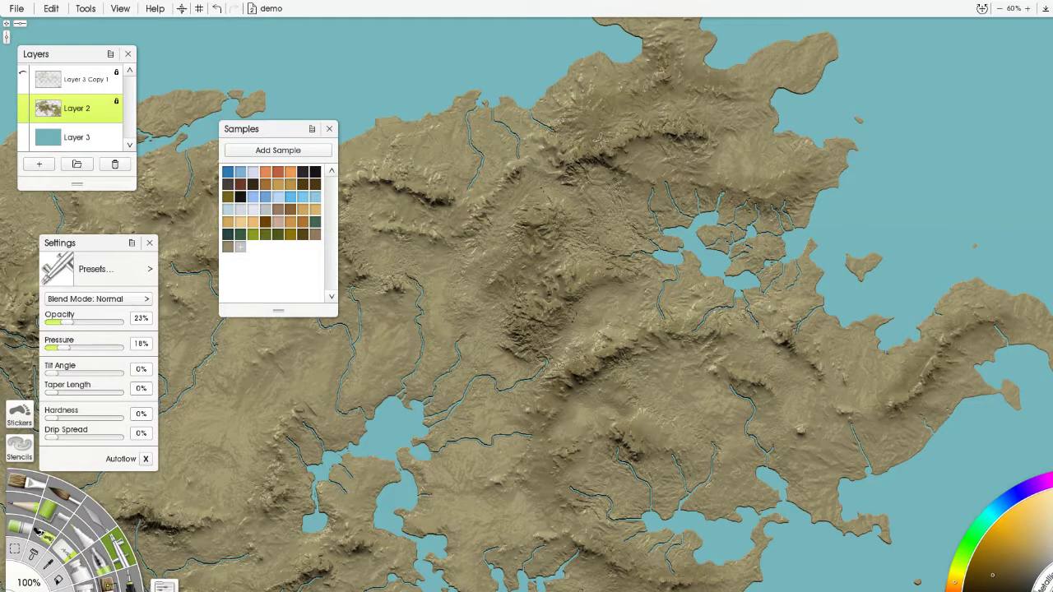
pyautogui.moveTo(449, 241)
pyautogui.mouseDown()
pyautogui.moveTo(398, 243)
pyautogui.moveTo(388, 183)
pyautogui.mouseUp()
pyautogui.moveTo(546, 241); pyautogui.dragTo(533, 247)
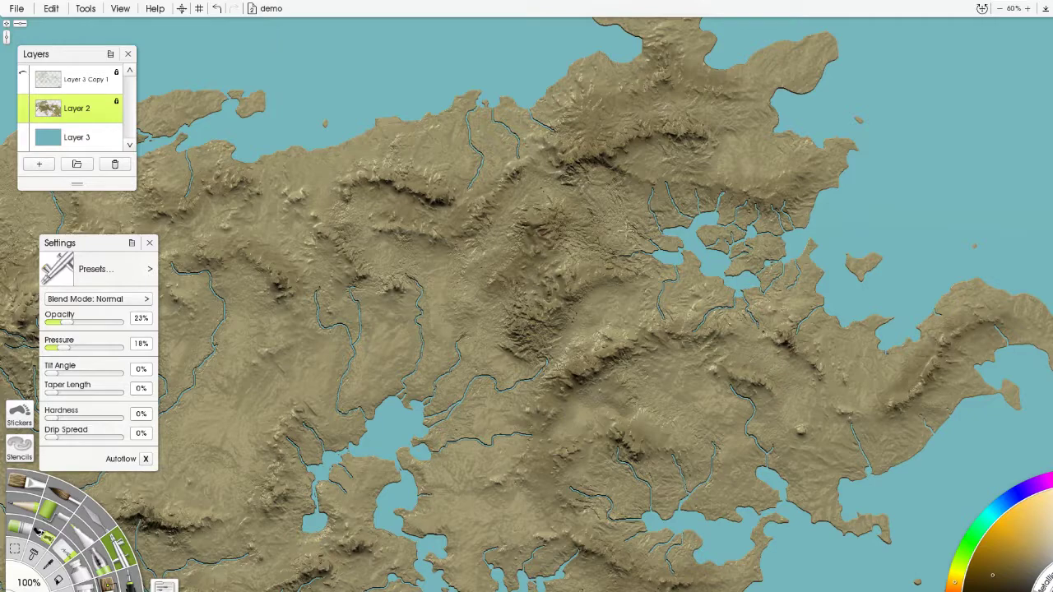
pyautogui.moveTo(627, 230)
pyautogui.mouseDown()
pyautogui.moveTo(469, 230)
pyautogui.moveTo(517, 200)
pyautogui.moveTo(519, 328)
pyautogui.moveTo(580, 274)
pyautogui.moveTo(699, 239)
pyautogui.moveTo(585, 246)
pyautogui.moveTo(477, 302)
pyautogui.mouseUp()
pyautogui.scroll(-5, 517, 200)
pyautogui.scroll(4, 699, 238)
pyautogui.scroll(3, 698, 216)
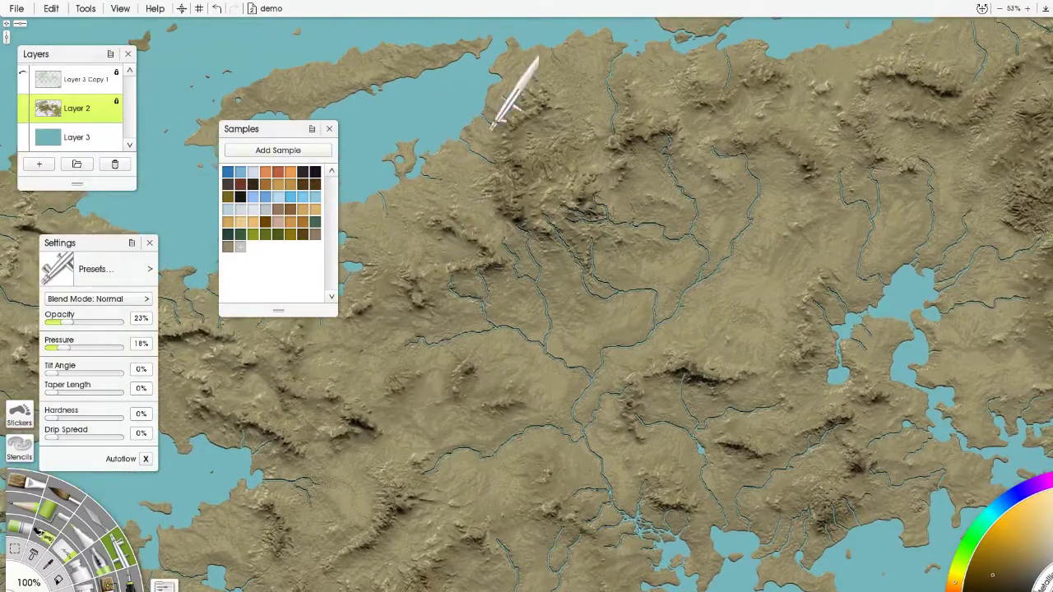
pyautogui.moveTo(672, 76); pyautogui.dragTo(620, 92)
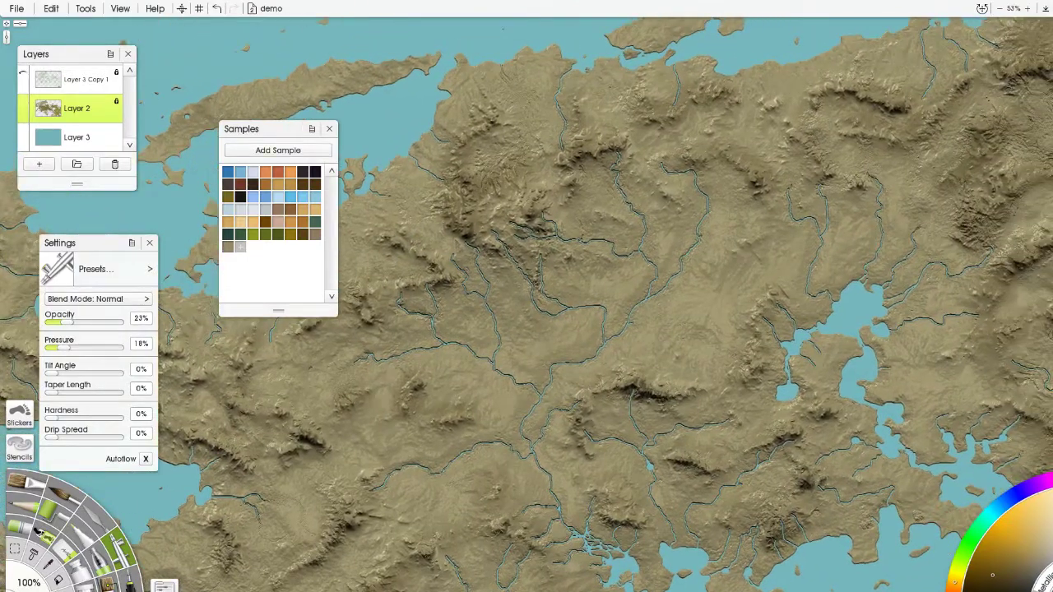
# Pick the pale bluish-white colour sample and set the Airbrush size to 21% for the northwestern mountains.
pyautogui.click(249, 214)
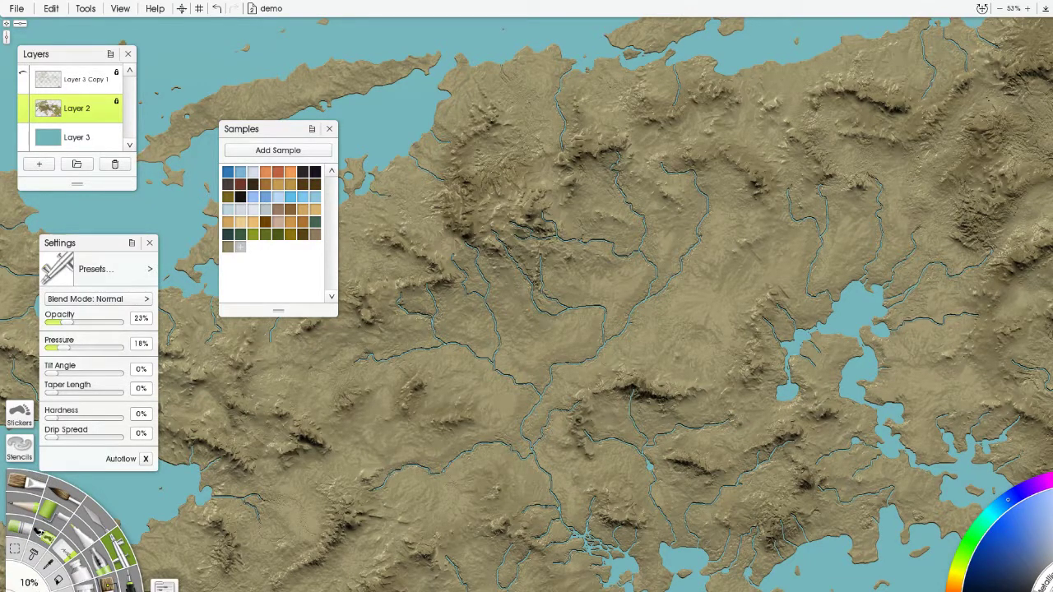
pyautogui.moveTo(29, 582); pyautogui.dragTo(32, 581)
pyautogui.scroll(5, 661, 35)
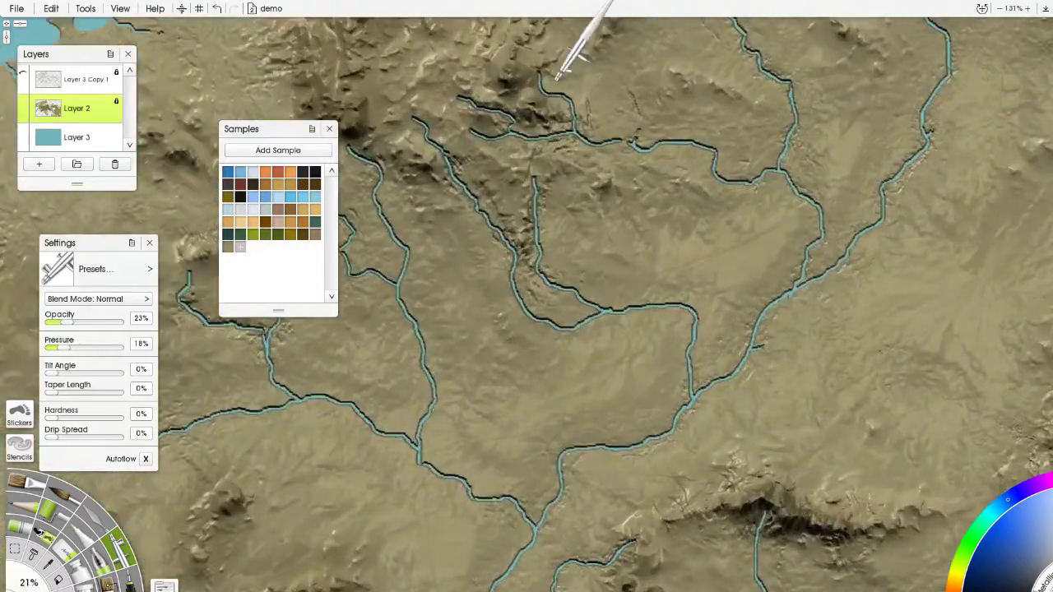
pyautogui.moveTo(568, 80); pyautogui.dragTo(686, 298)
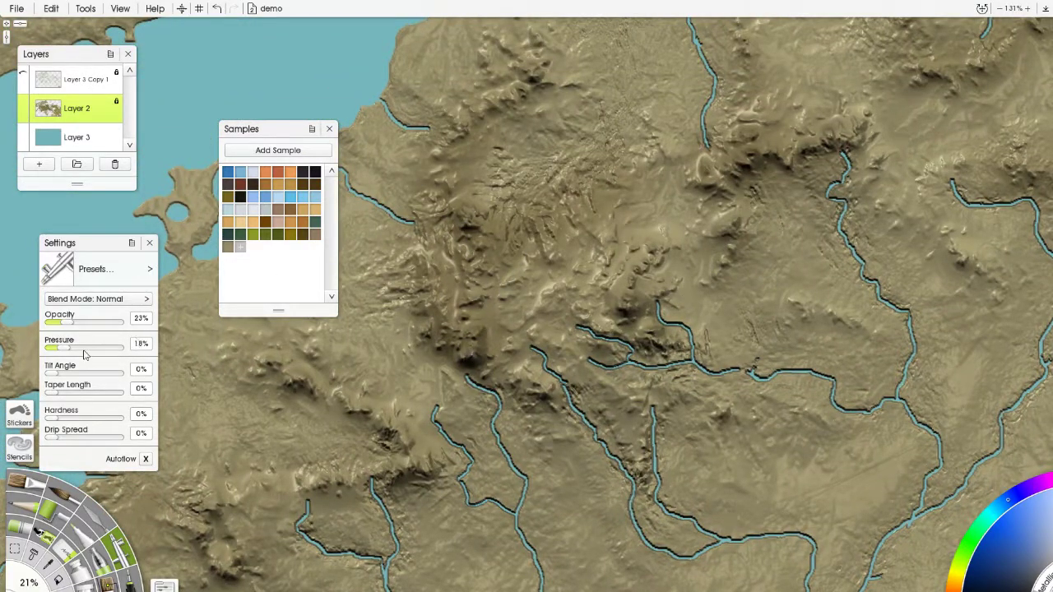
# Try the pale colour on the northwestern massif's southern peak at 55% opacity and 53% pressure, and undo it.
pyautogui.moveTo(67, 348); pyautogui.dragTo(87, 345)
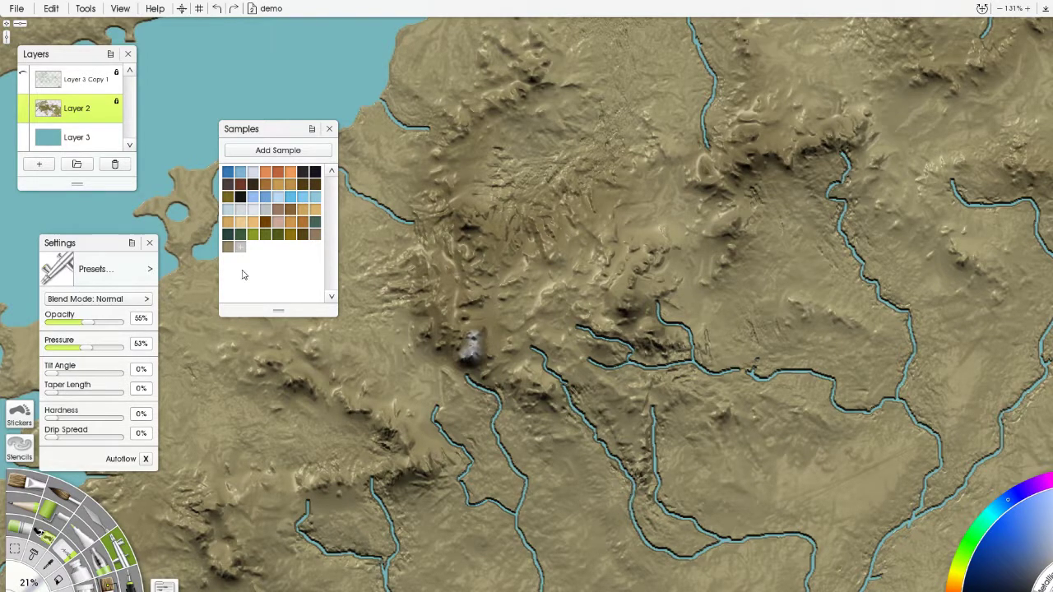
pyautogui.hotkey('ctrl', 'z')
pyautogui.hotkey('ctrl', 'z')
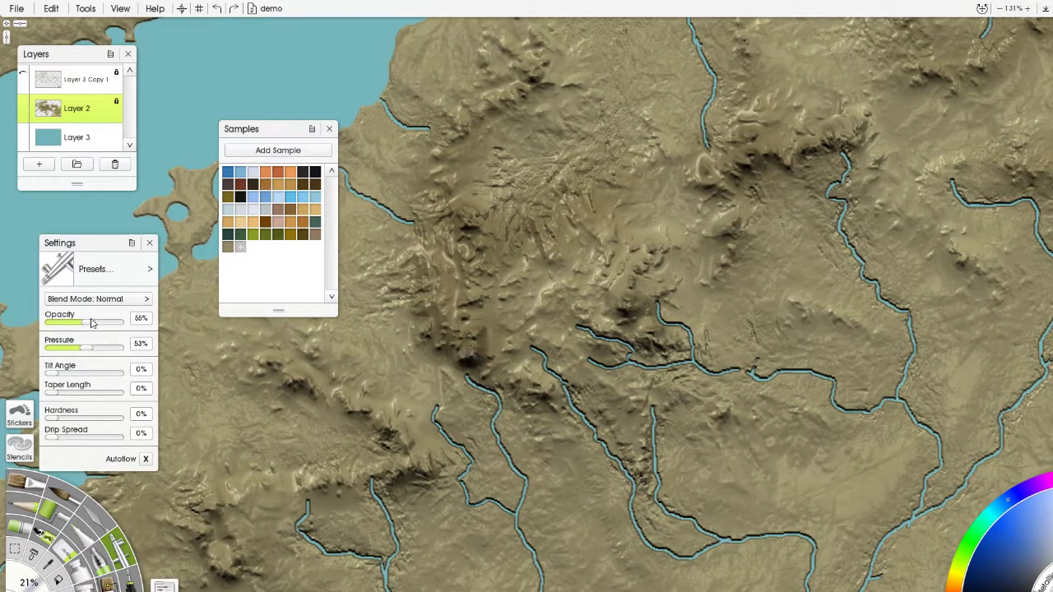
# Set the Airbrush to 44% opacity and 35% pressure, and paint pale highlights along the northwestern massif's ridges.
pyautogui.moveTo(92, 323); pyautogui.dragTo(80, 347)
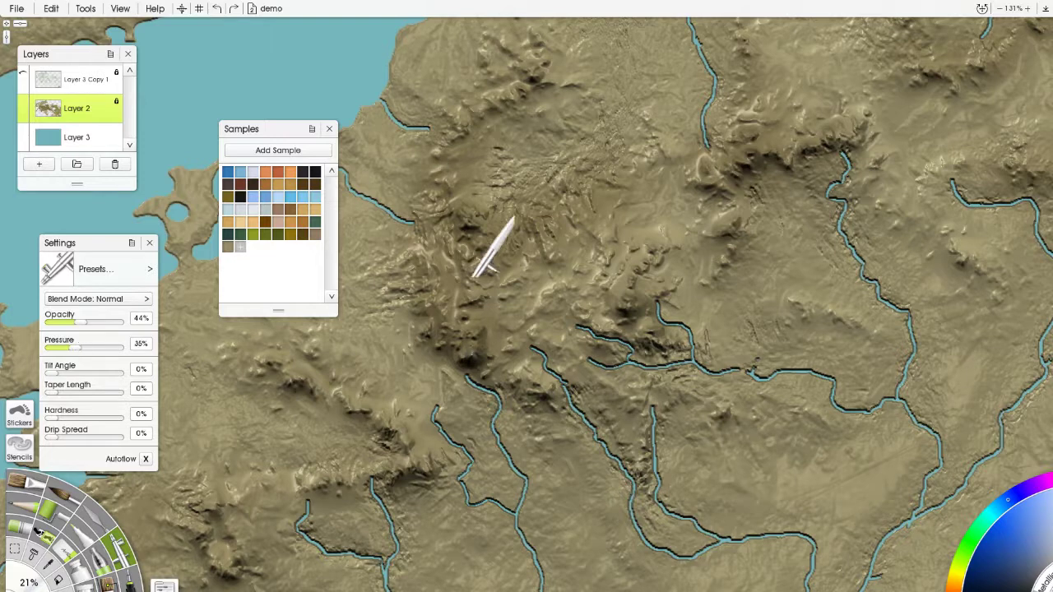
pyautogui.moveTo(469, 349)
pyautogui.mouseDown()
pyautogui.moveTo(478, 339)
pyautogui.moveTo(438, 309)
pyautogui.mouseUp()
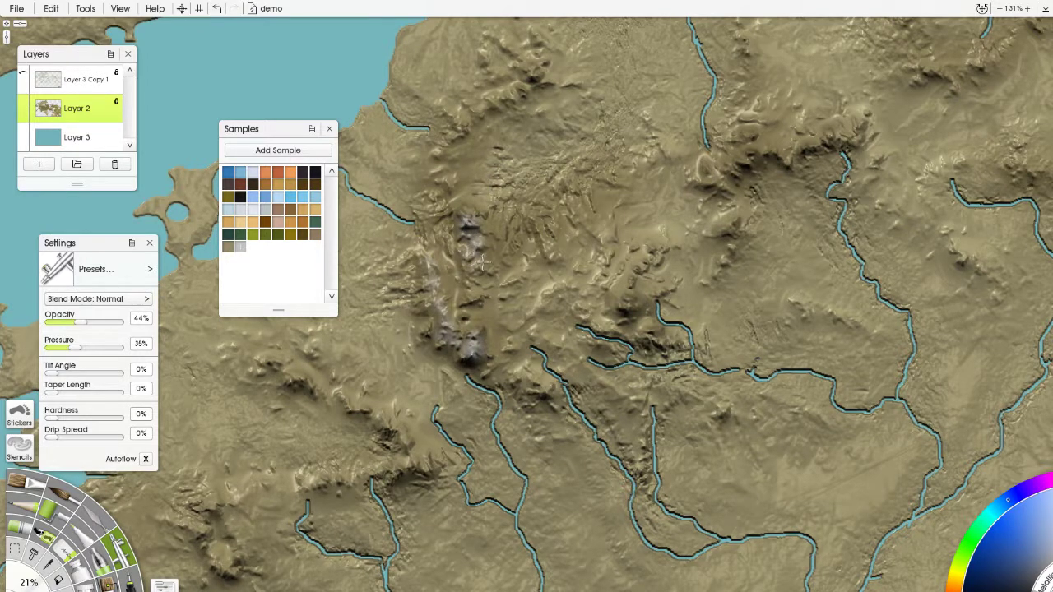
pyautogui.moveTo(471, 287); pyautogui.dragTo(467, 299)
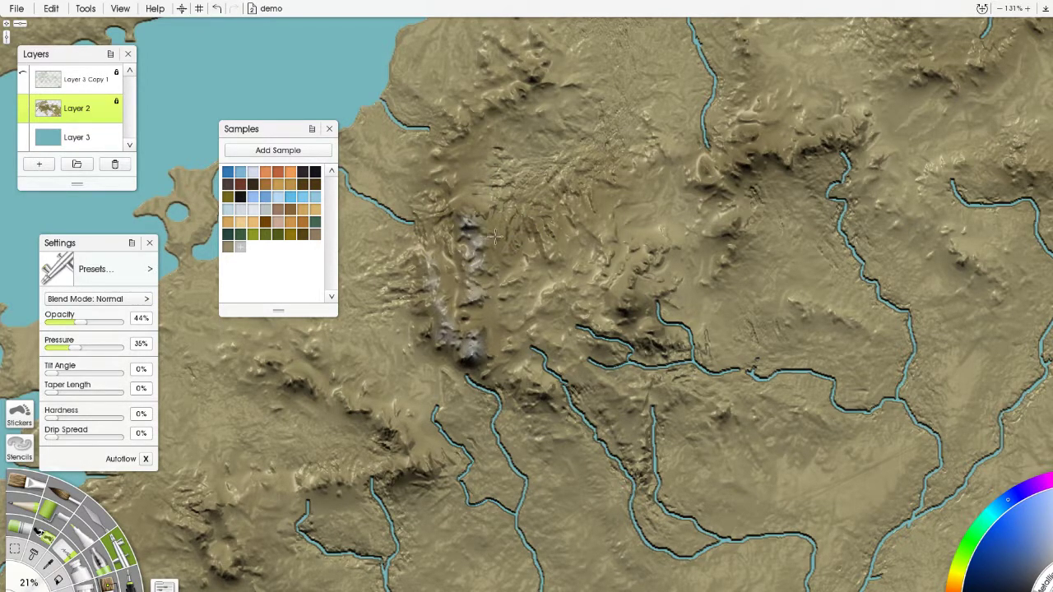
pyautogui.moveTo(488, 212); pyautogui.dragTo(571, 123)
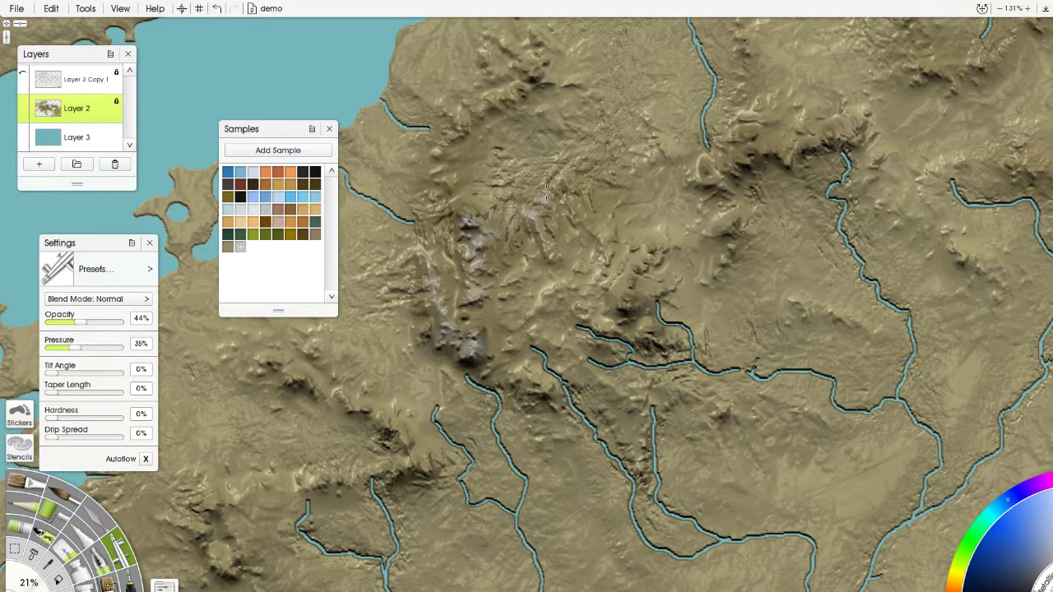
pyautogui.moveTo(545, 204); pyautogui.dragTo(607, 117)
pyautogui.moveTo(534, 219); pyautogui.dragTo(550, 260)
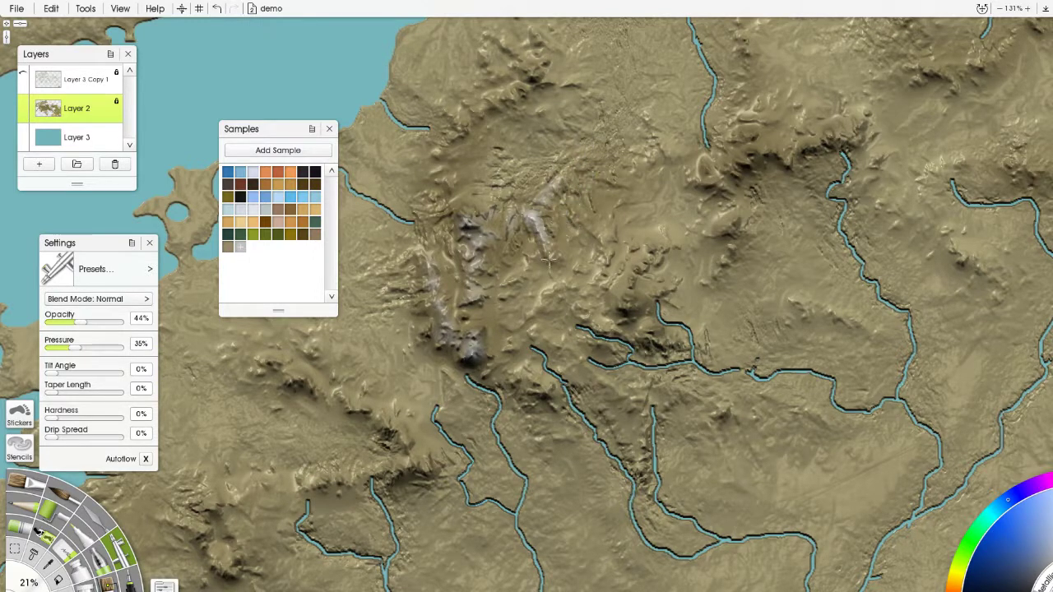
# Airbrush pale highlights on the hills above the central river springs and on the peak to their northeast.
pyautogui.moveTo(631, 279); pyautogui.dragTo(703, 171)
pyautogui.moveTo(632, 306); pyautogui.dragTo(696, 217)
pyautogui.moveTo(628, 305); pyautogui.dragTo(632, 305)
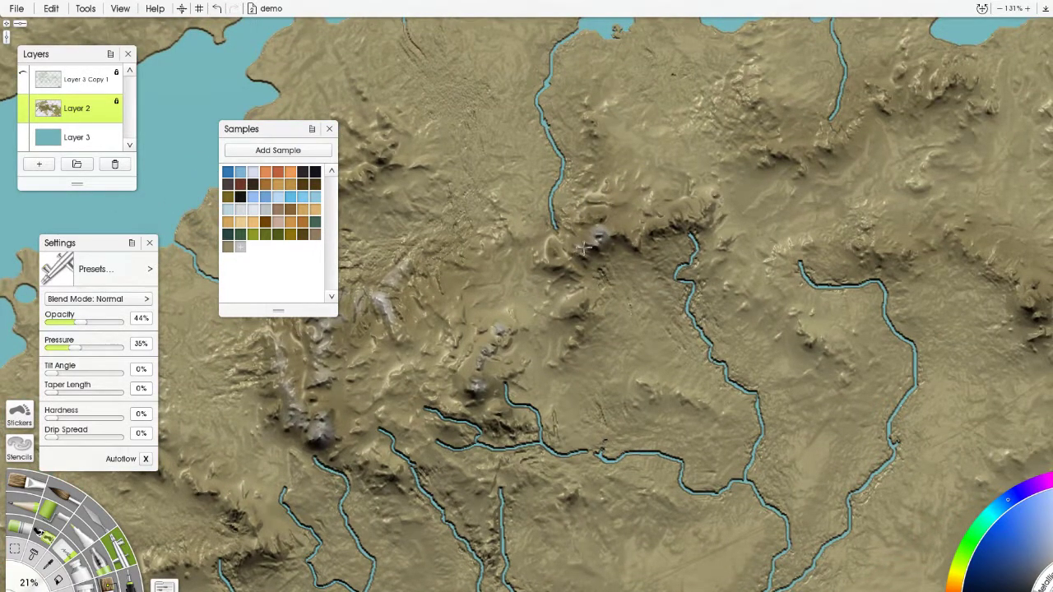
pyautogui.moveTo(585, 248); pyautogui.dragTo(579, 251)
# Reduce the Airbrush size to 11% and highlight the crest beside the winding river's source and the hills southwest of it.
pyautogui.moveTo(30, 579); pyautogui.dragTo(11, 580)
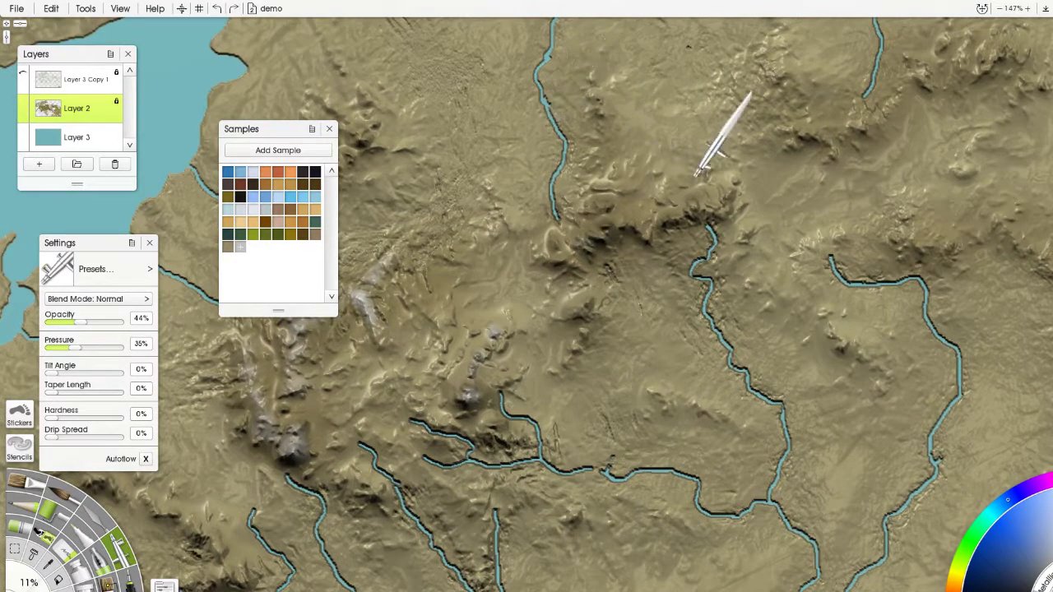
pyautogui.scroll(8, 704, 115)
pyautogui.scroll(-6, 683, 294)
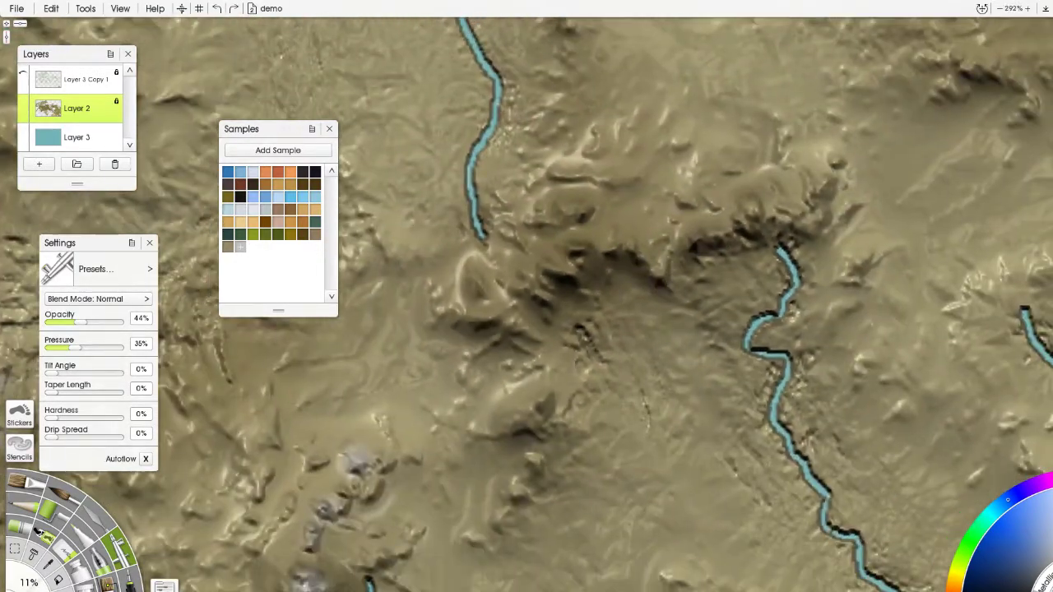
pyautogui.moveTo(485, 319)
pyautogui.mouseDown()
pyautogui.moveTo(475, 317)
pyautogui.moveTo(500, 314)
pyautogui.moveTo(474, 282)
pyautogui.moveTo(491, 289)
pyautogui.mouseUp()
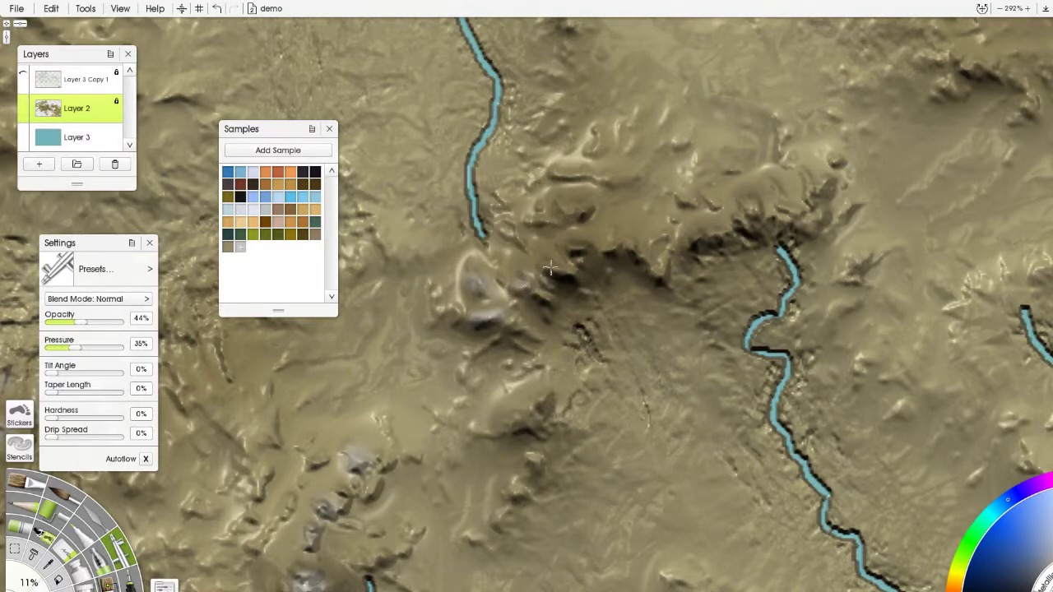
pyautogui.moveTo(581, 207); pyautogui.dragTo(537, 209)
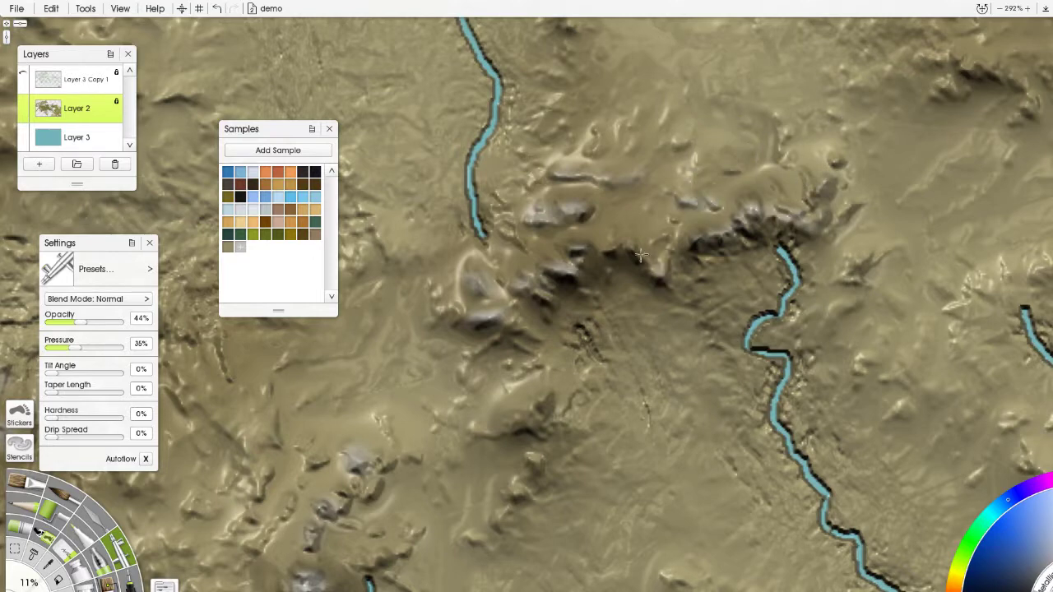
pyautogui.moveTo(452, 367); pyautogui.dragTo(475, 278)
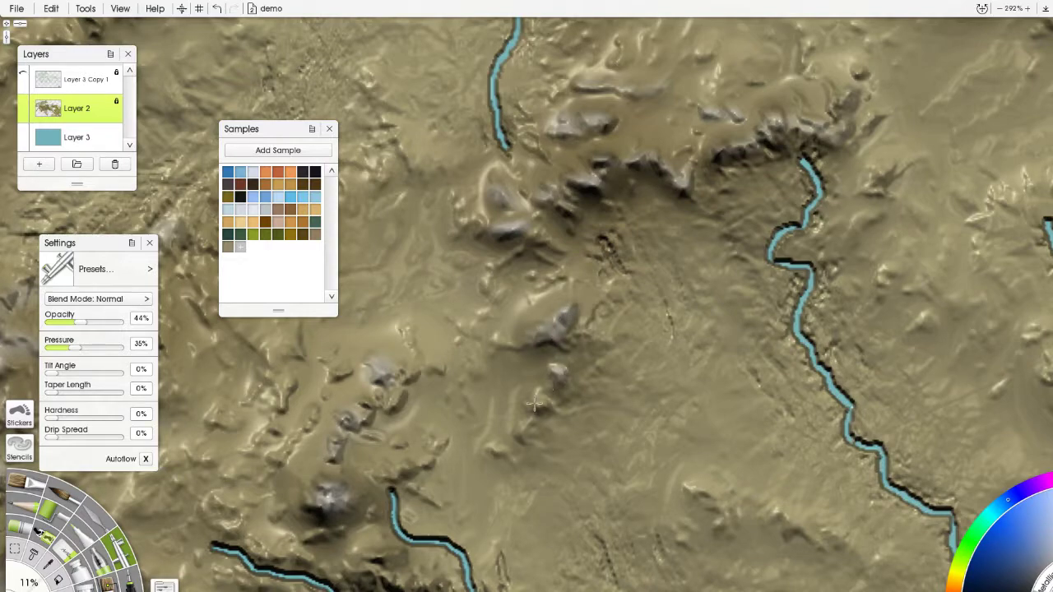
# Airbrush pale highlights on the peaks around the short northern river's source and the ridge east of it.
pyautogui.scroll(-10, 666, 123)
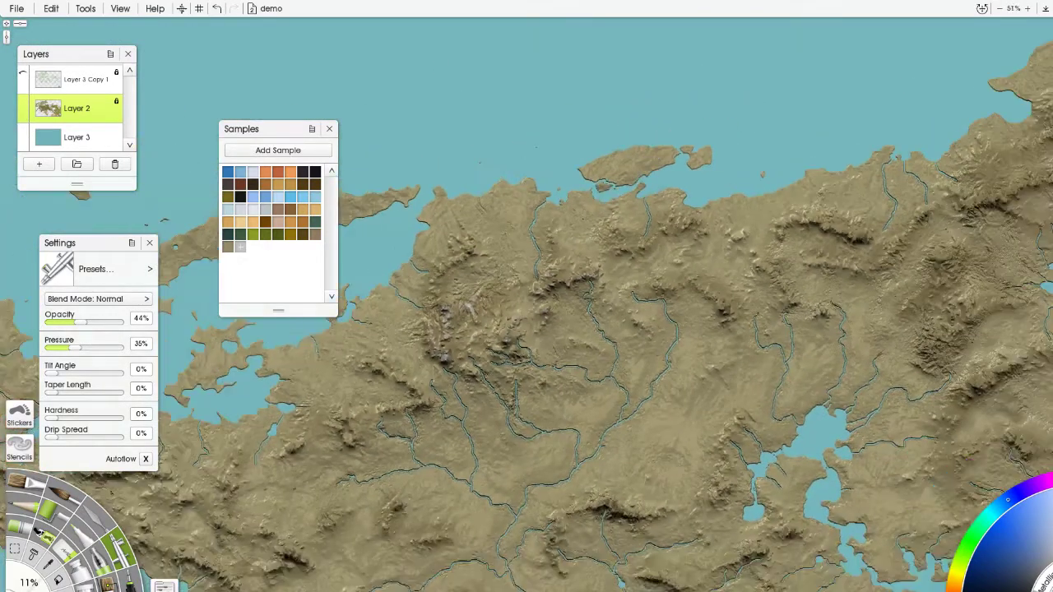
pyautogui.scroll(5, 634, 164)
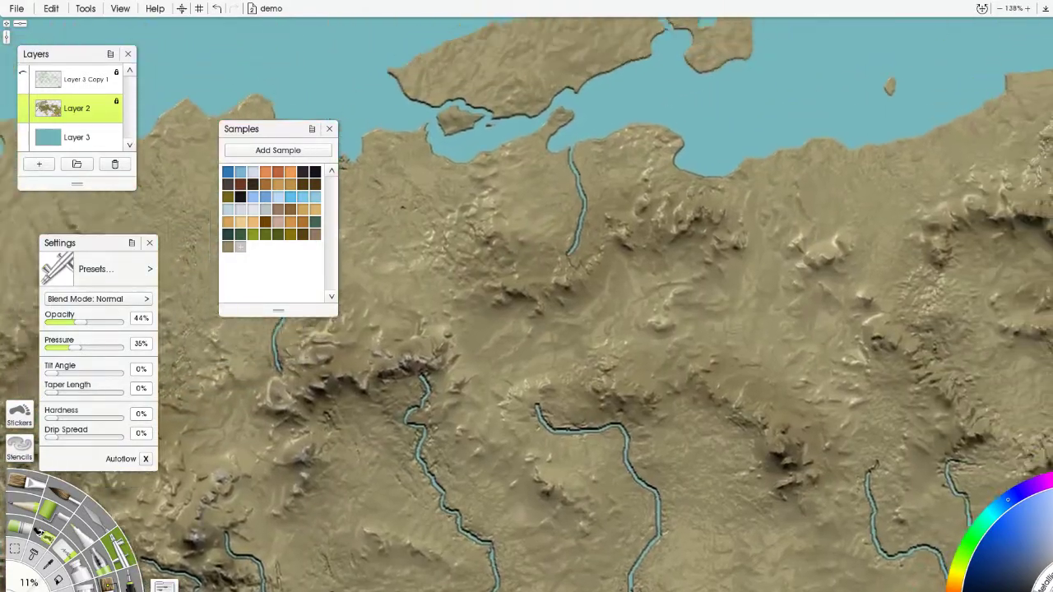
pyautogui.scroll(2, 634, 233)
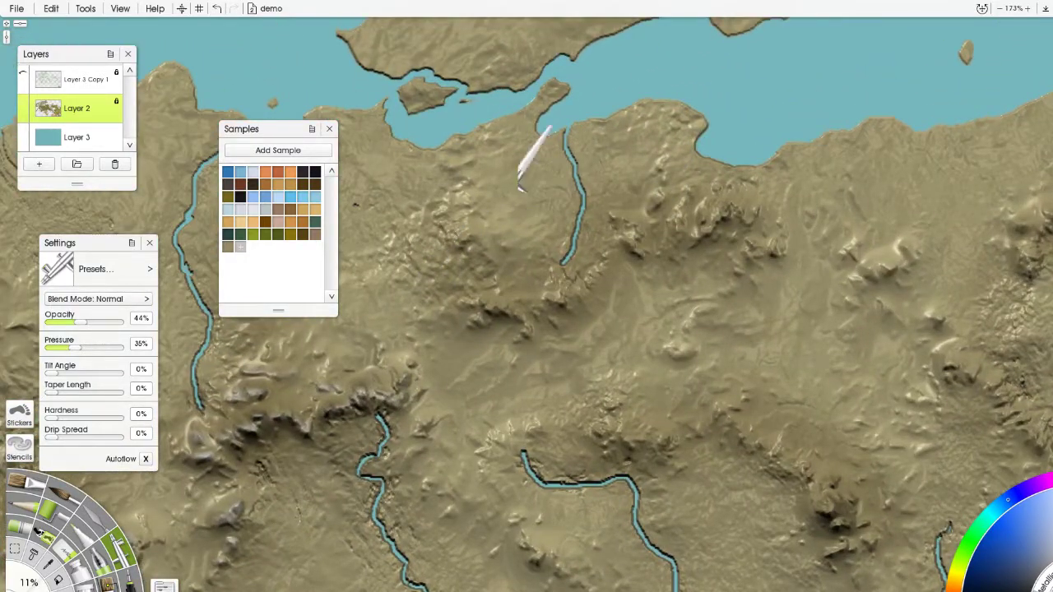
pyautogui.scroll(2, 539, 169)
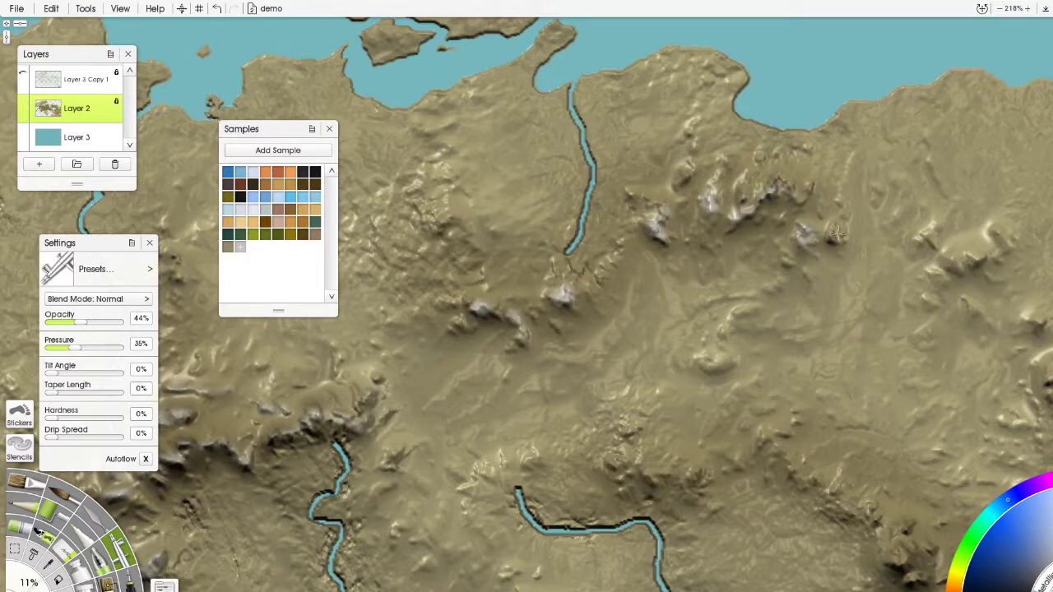
pyautogui.moveTo(832, 235); pyautogui.dragTo(839, 236)
# Highlight the peaks above the next river's source to the south and the ridge running southeast from them.
pyautogui.moveTo(556, 408)
pyautogui.mouseDown()
pyautogui.moveTo(556, 297)
pyautogui.moveTo(540, 256)
pyautogui.mouseUp()
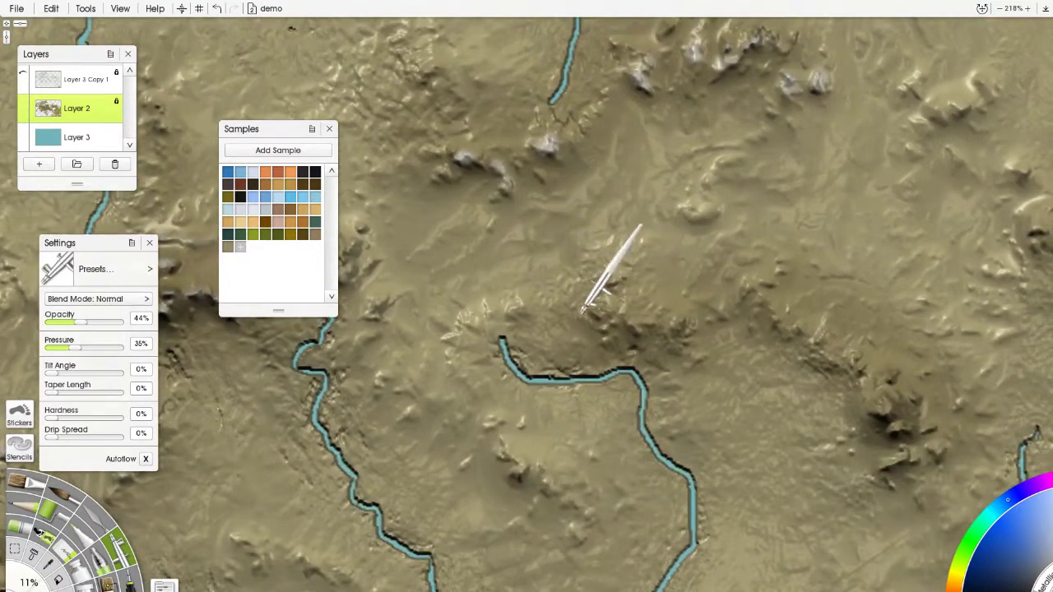
pyautogui.moveTo(592, 316); pyautogui.dragTo(598, 313)
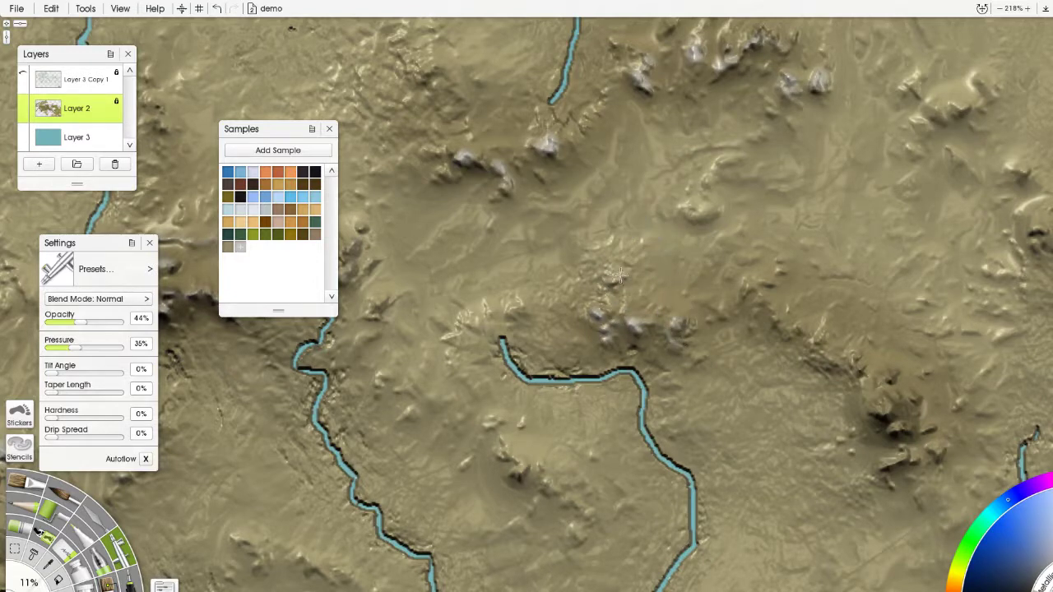
pyautogui.moveTo(675, 97); pyautogui.dragTo(401, 18)
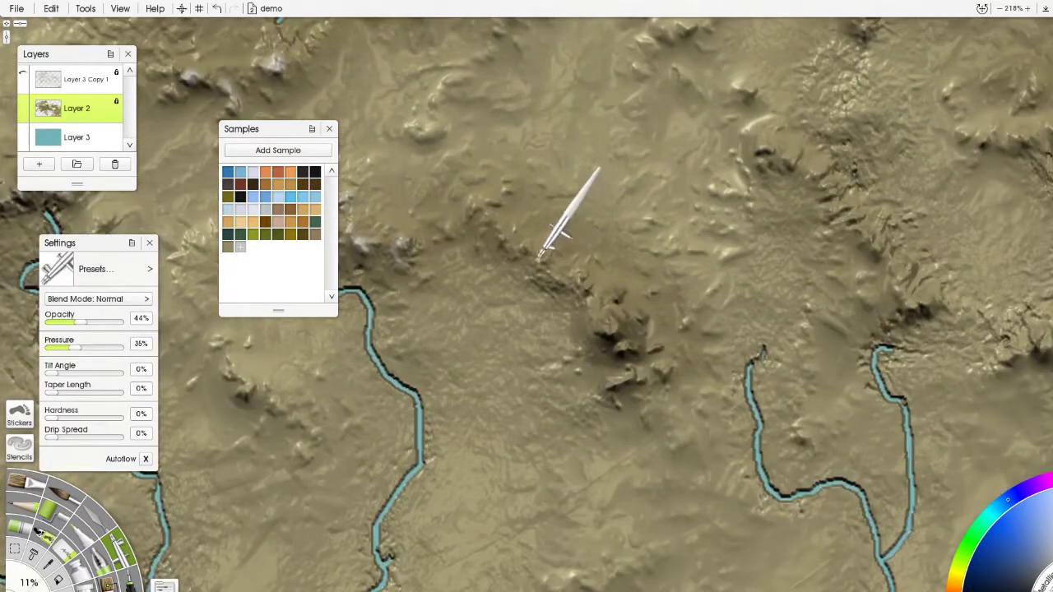
# Add the current pale highlight colour to the colour samples twice.
pyautogui.click(279, 153)
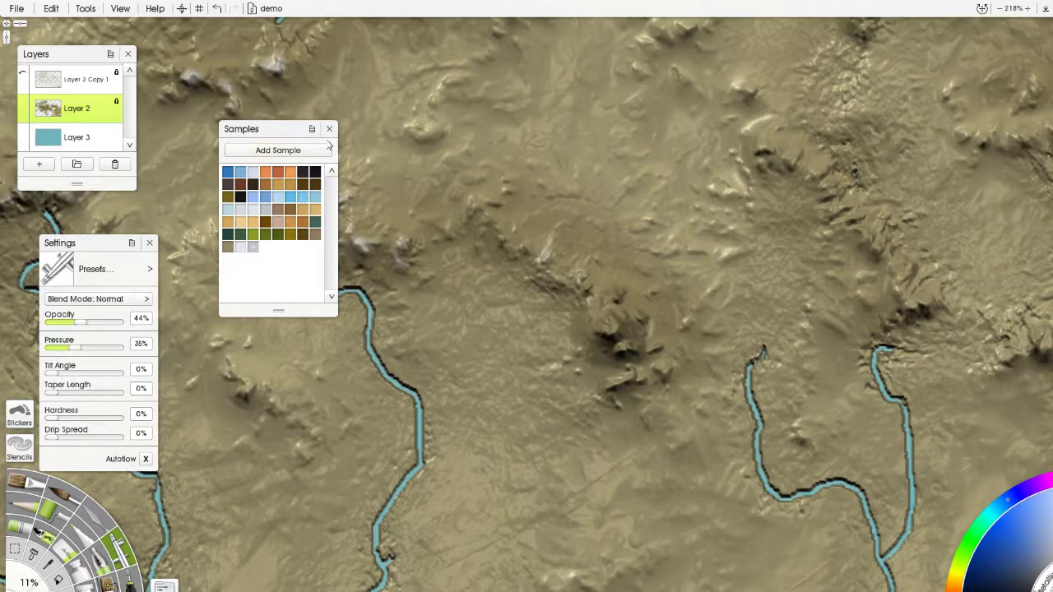
pyautogui.click(313, 130)
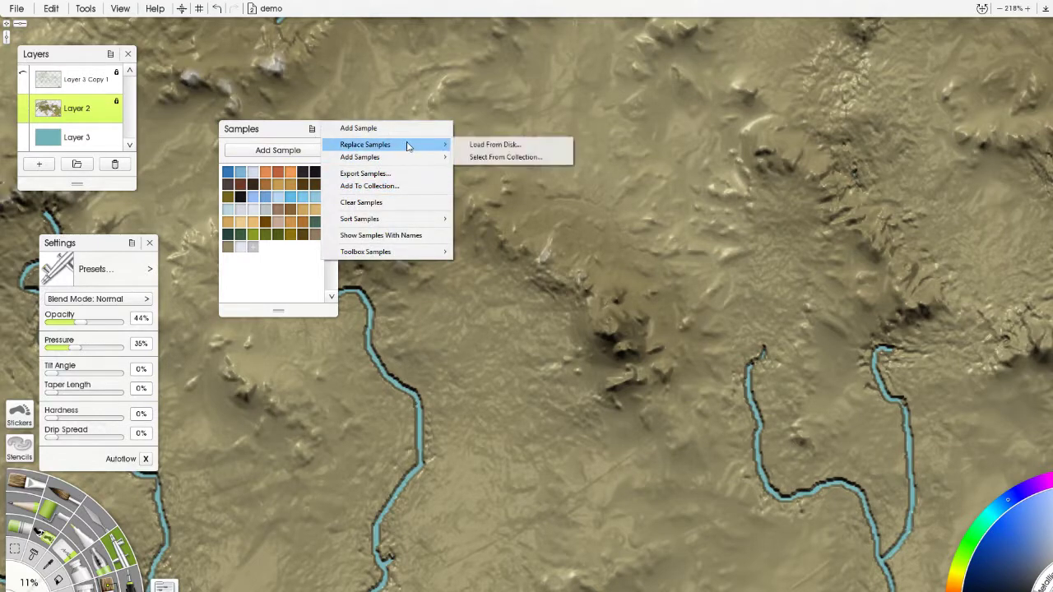
pyautogui.moveTo(413, 162)
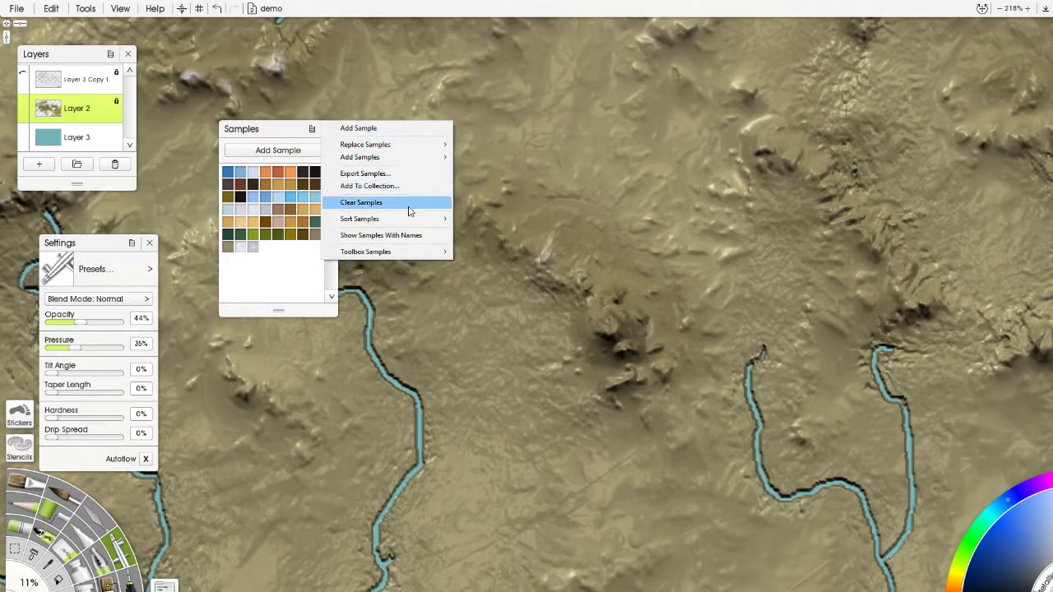
pyautogui.click(416, 132)
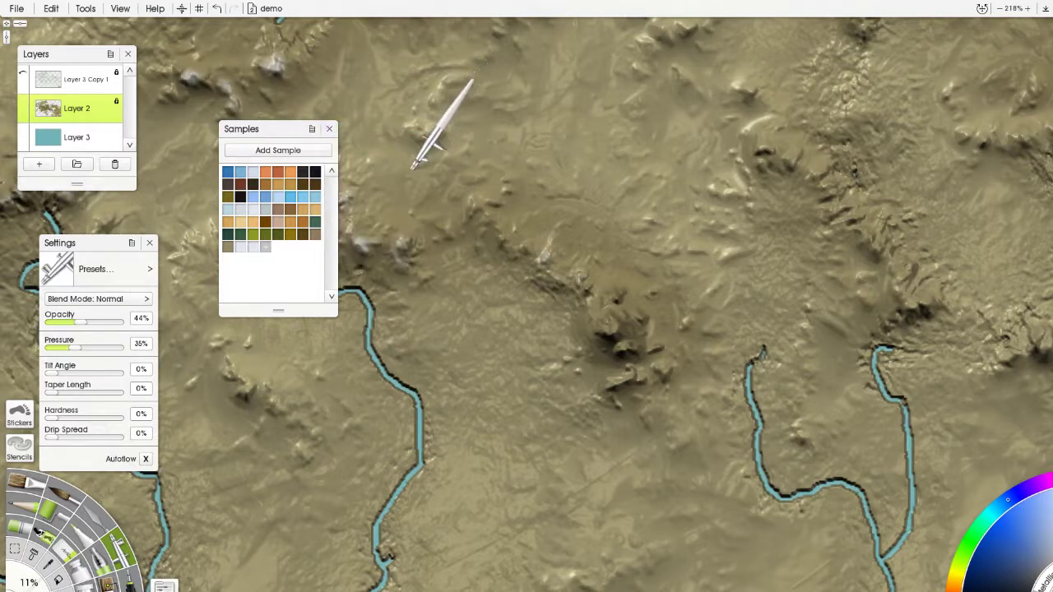
# Preview the Beach and Desert colour sets among the Landscape samples in the sample collection, and cancel adding them.
pyautogui.click(312, 129)
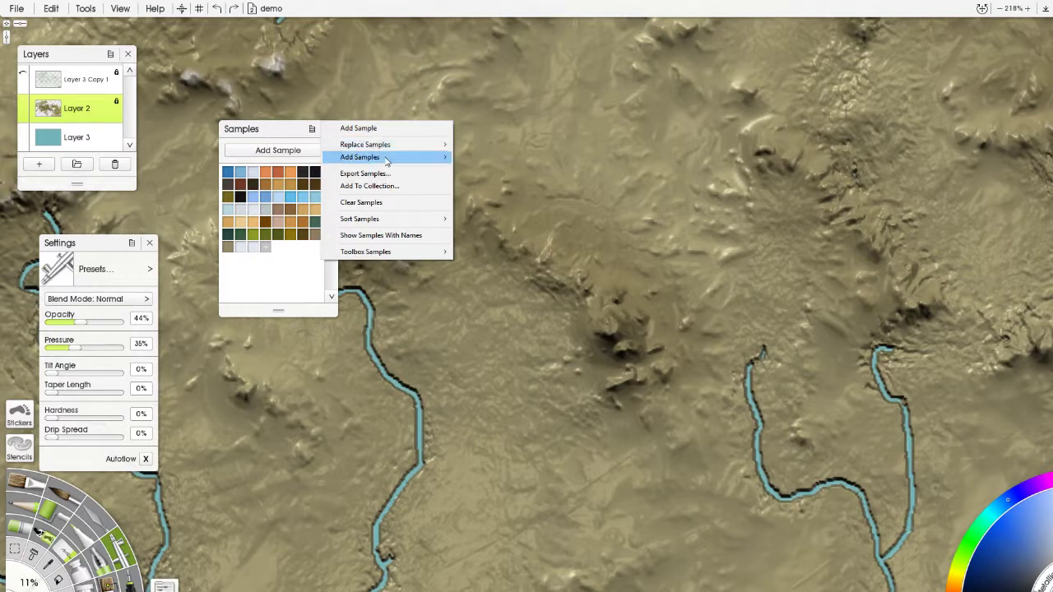
pyautogui.moveTo(436, 157)
pyautogui.click(504, 171)
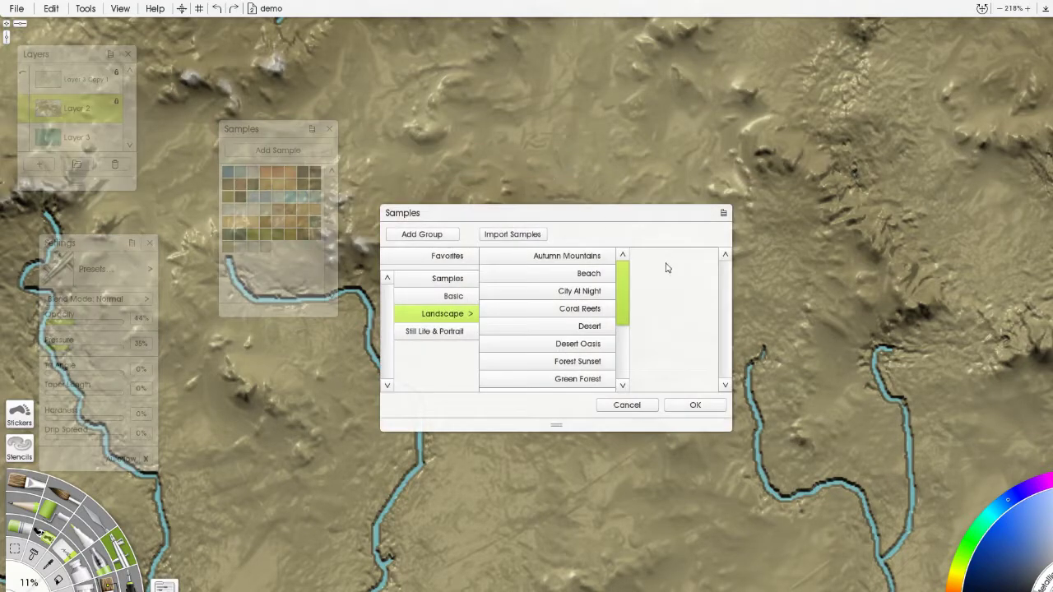
pyautogui.click(612, 278)
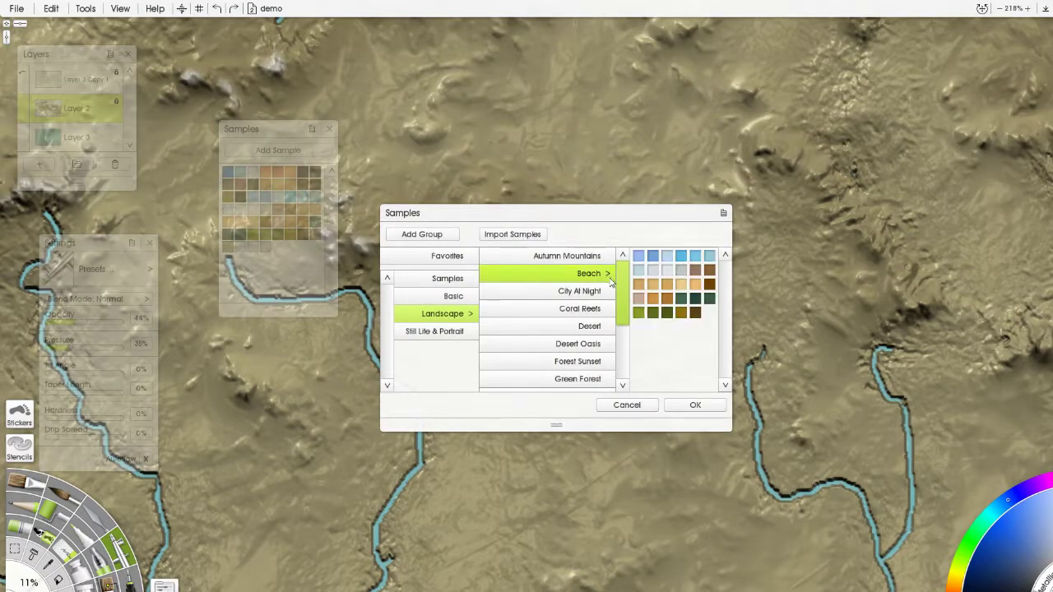
pyautogui.click(591, 327)
pyautogui.click(629, 406)
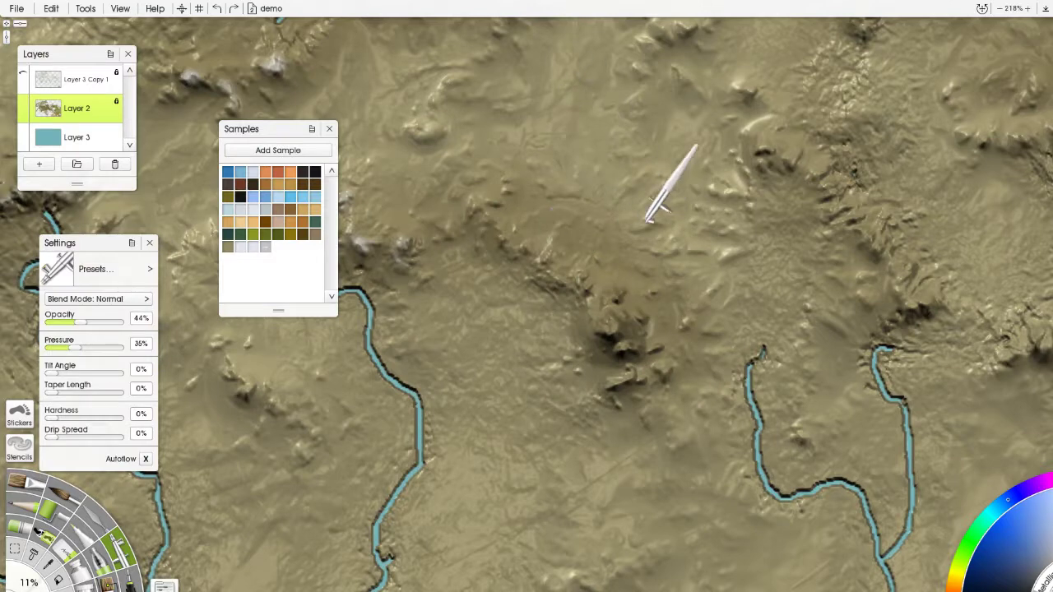
# Airbrush pale highlights along the ridge running southeast, the dark peaks at its end and the next ridge above the forked river's sources.
pyautogui.moveTo(648, 223); pyautogui.dragTo(675, 224)
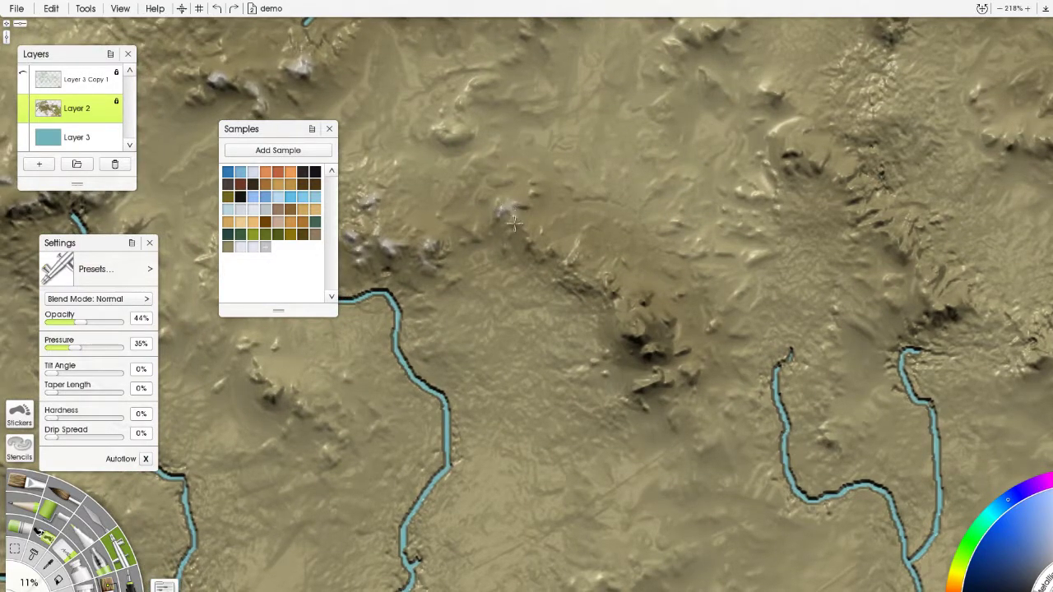
pyautogui.moveTo(511, 228)
pyautogui.mouseDown()
pyautogui.moveTo(544, 260)
pyautogui.moveTo(572, 261)
pyautogui.mouseUp()
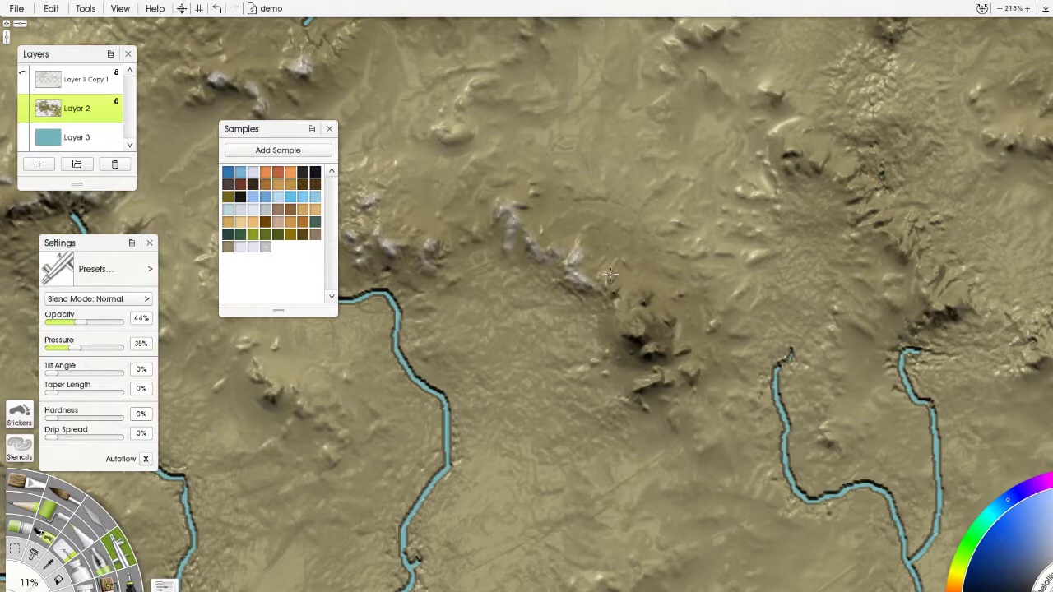
pyautogui.moveTo(579, 256); pyautogui.dragTo(574, 235)
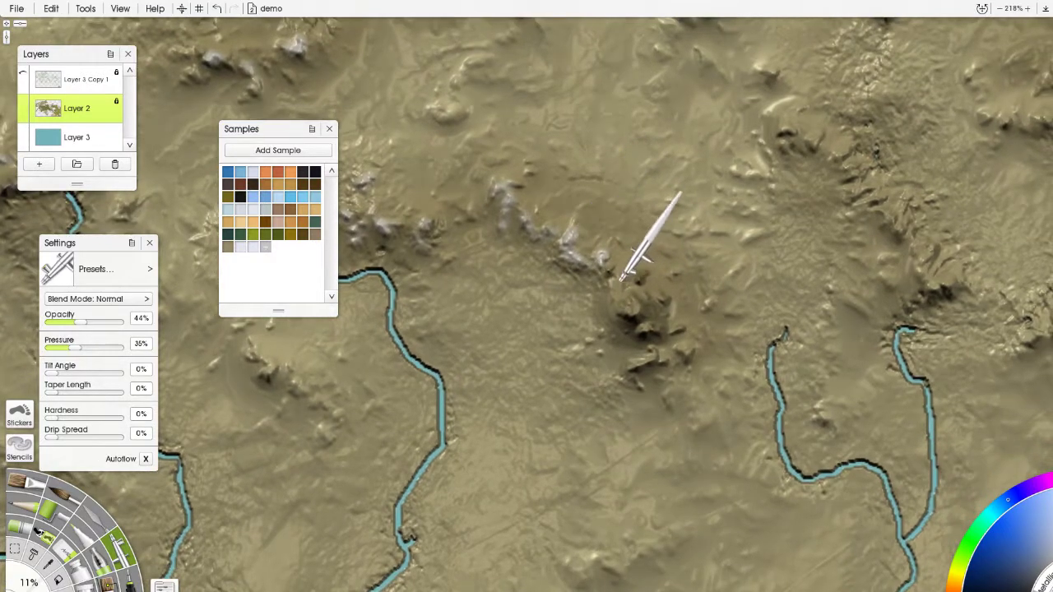
pyautogui.moveTo(631, 306); pyautogui.dragTo(635, 310)
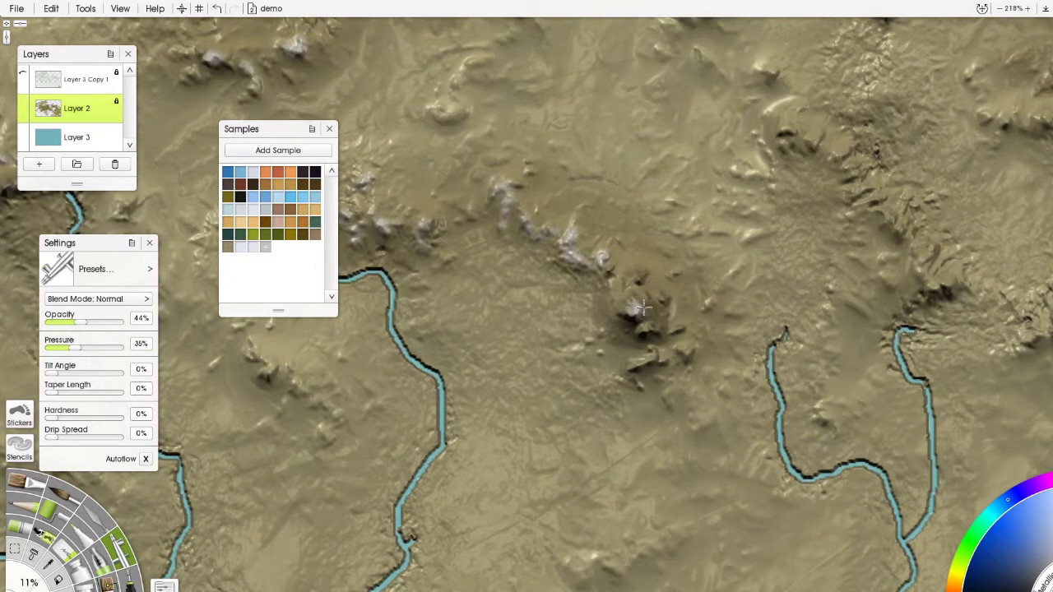
pyautogui.moveTo(646, 330)
pyautogui.mouseDown()
pyautogui.moveTo(662, 354)
pyautogui.moveTo(635, 367)
pyautogui.moveTo(688, 353)
pyautogui.mouseUp()
pyautogui.moveTo(790, 157)
pyautogui.mouseDown()
pyautogui.moveTo(529, 244)
pyautogui.moveTo(531, 219)
pyautogui.moveTo(598, 258)
pyautogui.moveTo(628, 303)
pyautogui.moveTo(637, 370)
pyautogui.moveTo(690, 372)
pyautogui.moveTo(622, 392)
pyautogui.mouseUp()
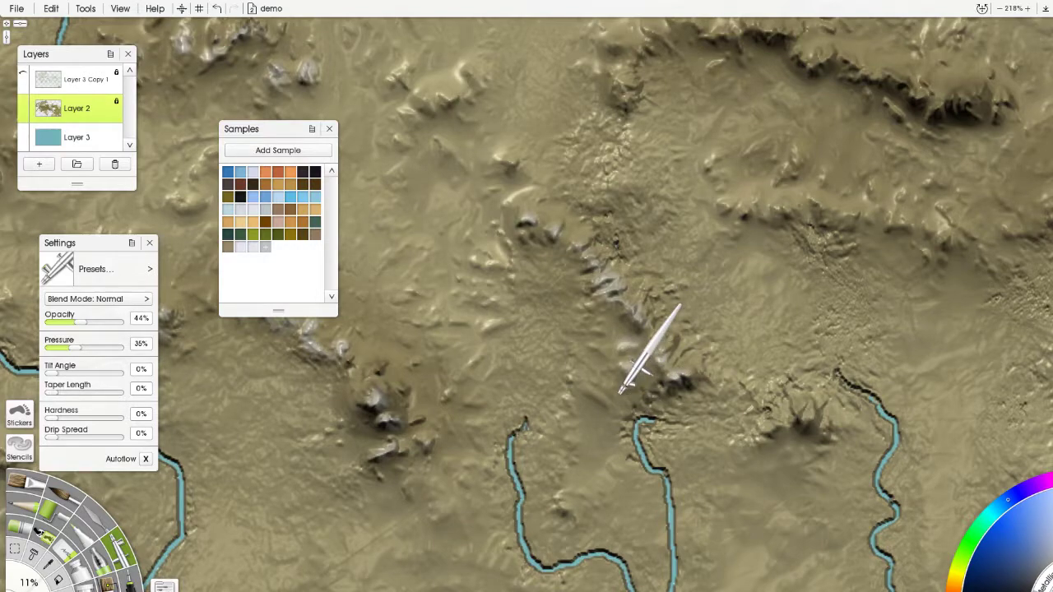
# Highlight the arc-shaped ridge south of the northern coast, from its western bend to the dark peaks at its eastern end.
pyautogui.scroll(-9, 622, 392)
pyautogui.moveTo(752, 318); pyautogui.dragTo(857, 288)
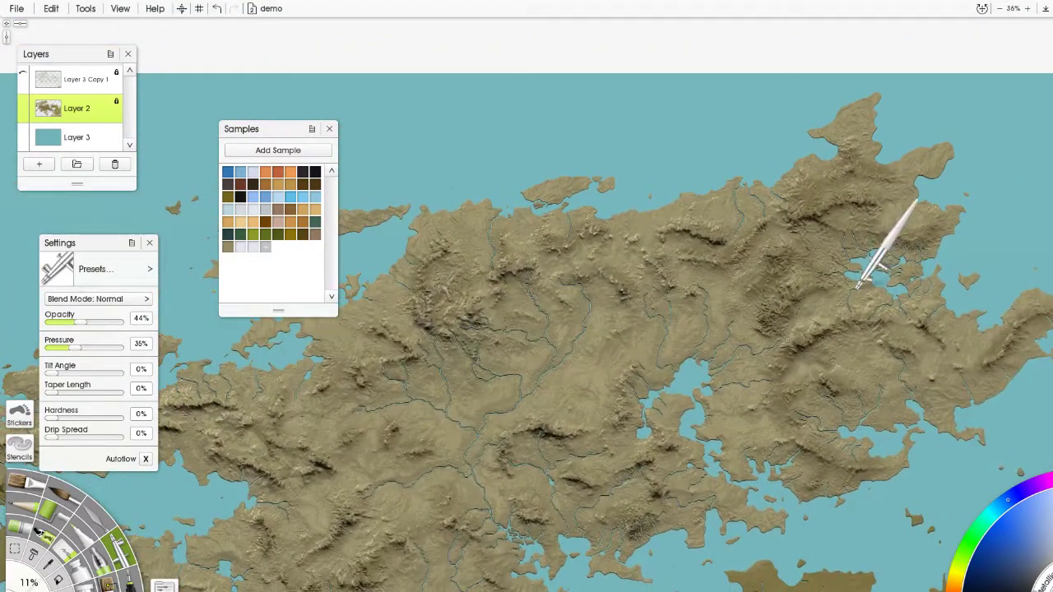
pyautogui.scroll(10, 857, 287)
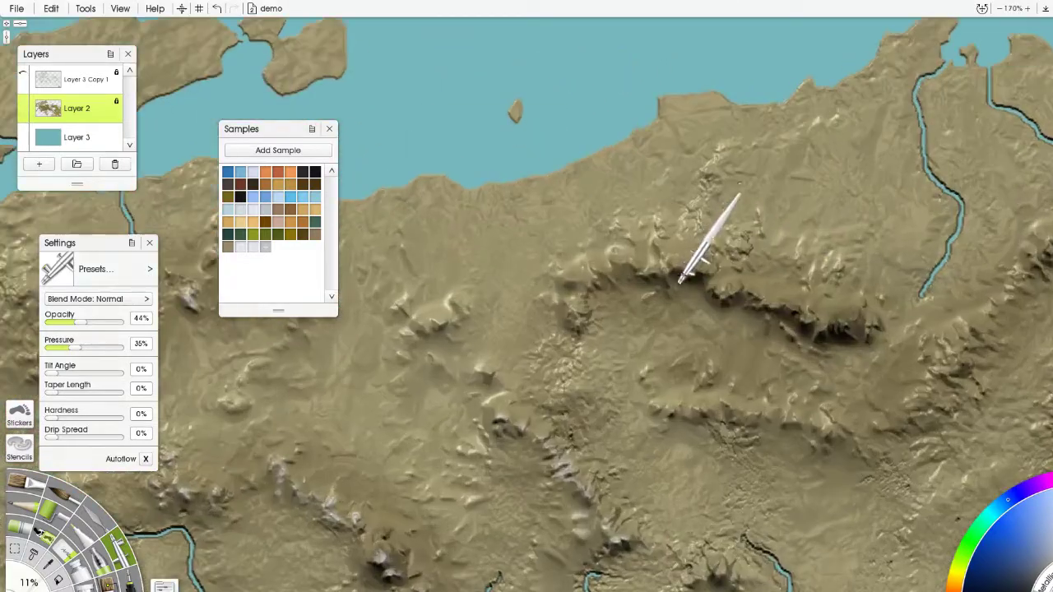
pyautogui.moveTo(681, 270); pyautogui.dragTo(544, 303)
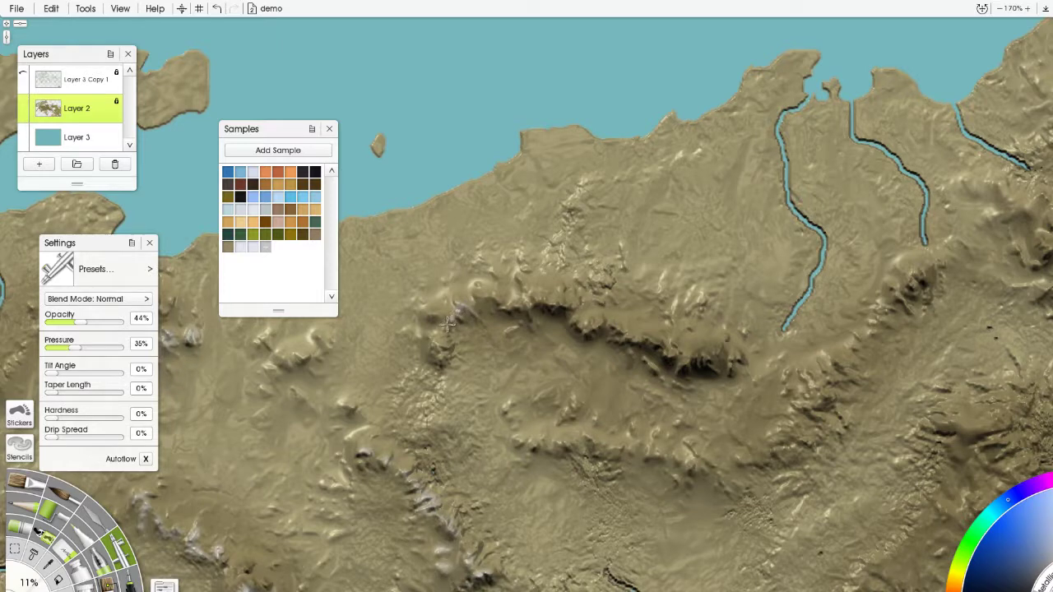
pyautogui.moveTo(448, 325); pyautogui.dragTo(440, 353)
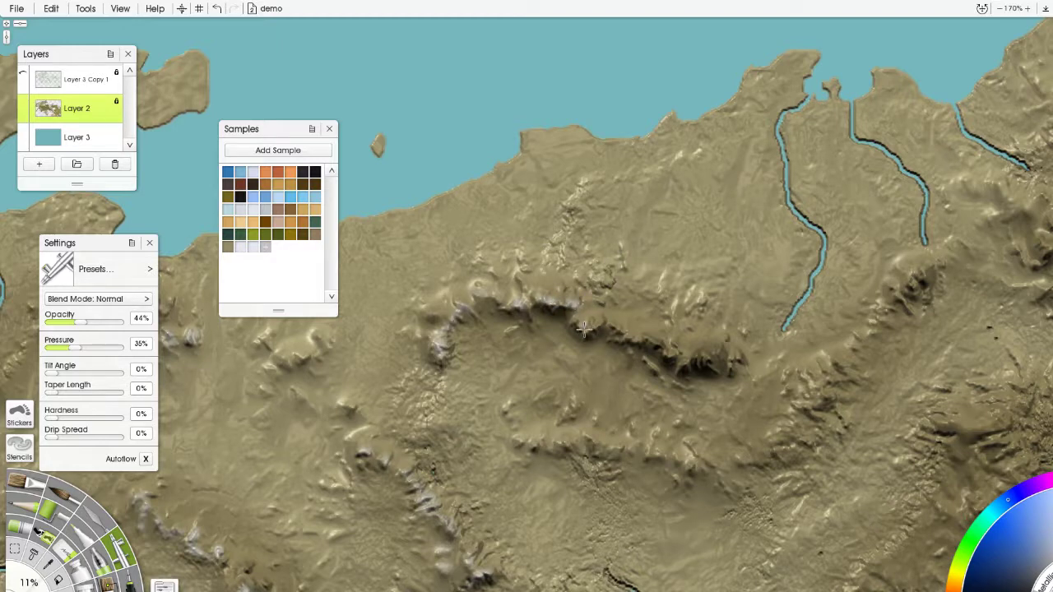
pyautogui.moveTo(585, 329)
pyautogui.mouseDown()
pyautogui.moveTo(554, 272)
pyautogui.moveTo(623, 332)
pyautogui.mouseUp()
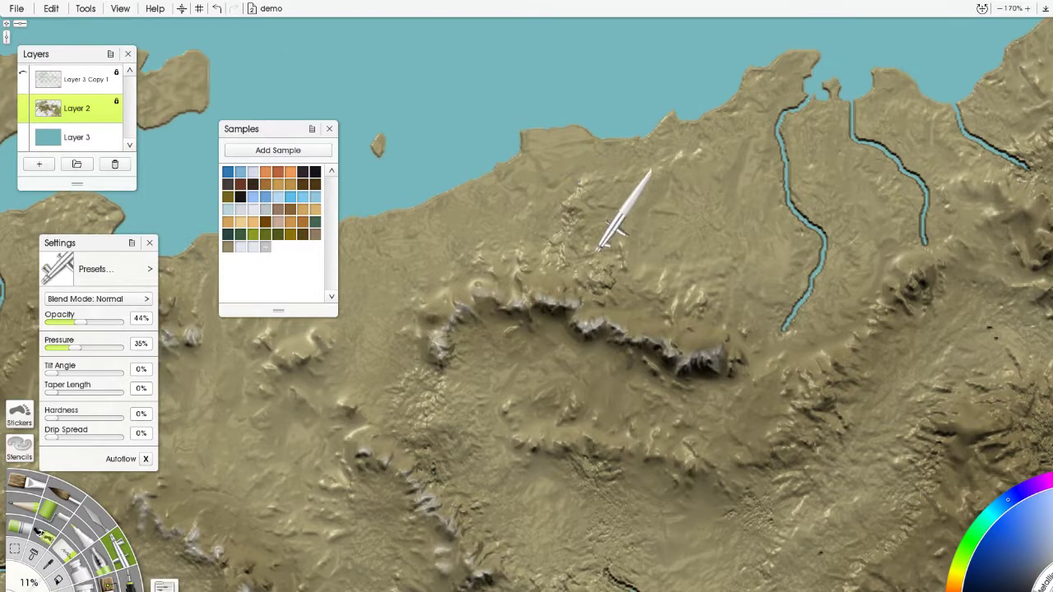
# Airbrush pale highlights along the crest of the northeastern range, north of the lake and its feeder rivers.
pyautogui.moveTo(1026, 227); pyautogui.dragTo(472, 299)
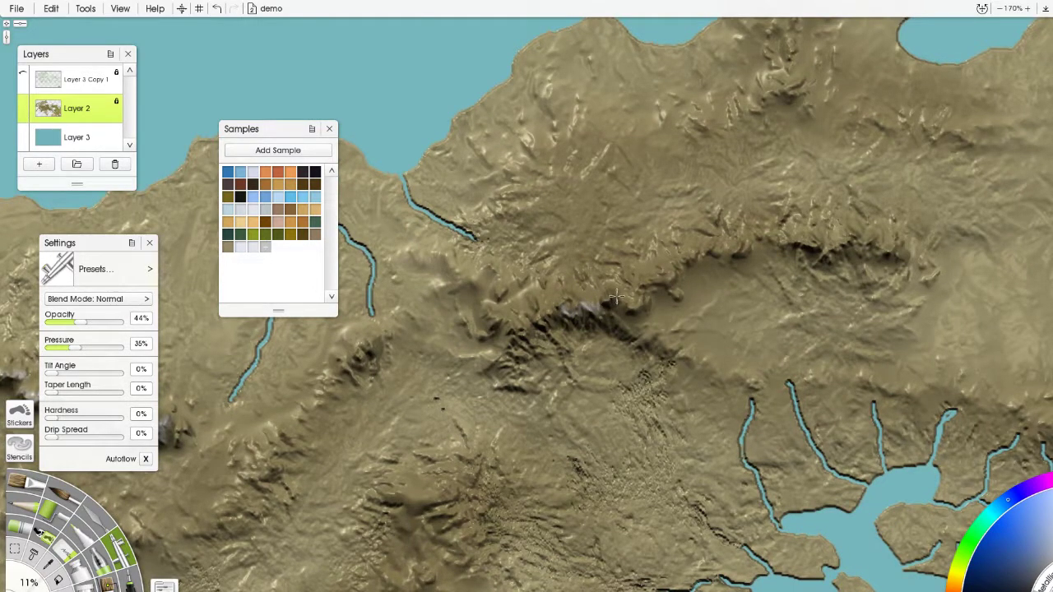
pyautogui.moveTo(606, 312)
pyautogui.mouseDown()
pyautogui.moveTo(623, 322)
pyautogui.moveTo(633, 311)
pyautogui.mouseUp()
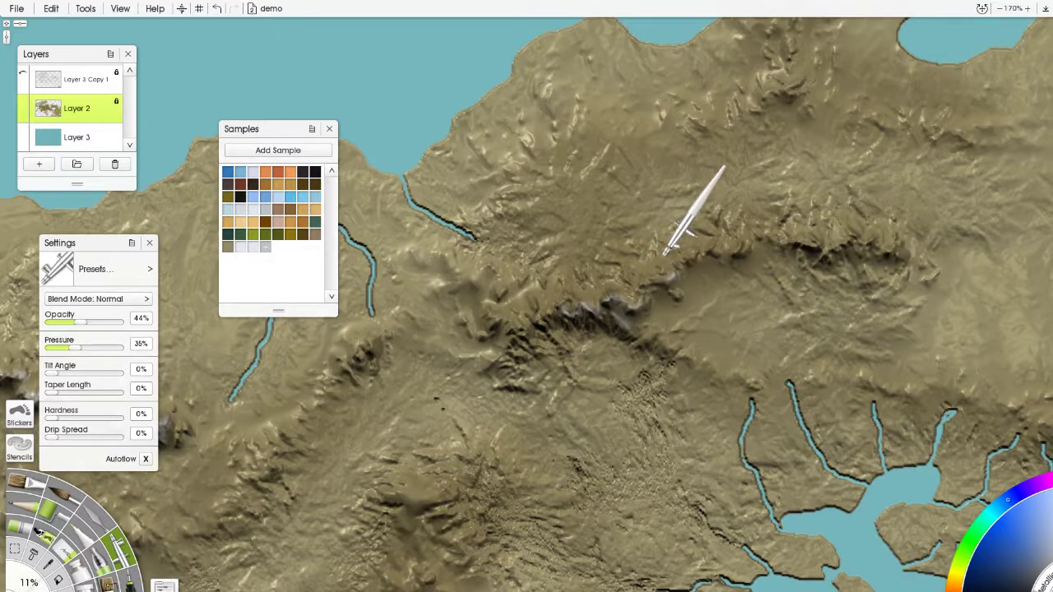
pyautogui.moveTo(684, 262)
pyautogui.mouseDown()
pyautogui.moveTo(717, 242)
pyautogui.moveTo(714, 249)
pyautogui.moveTo(848, 247)
pyautogui.moveTo(805, 241)
pyautogui.mouseUp()
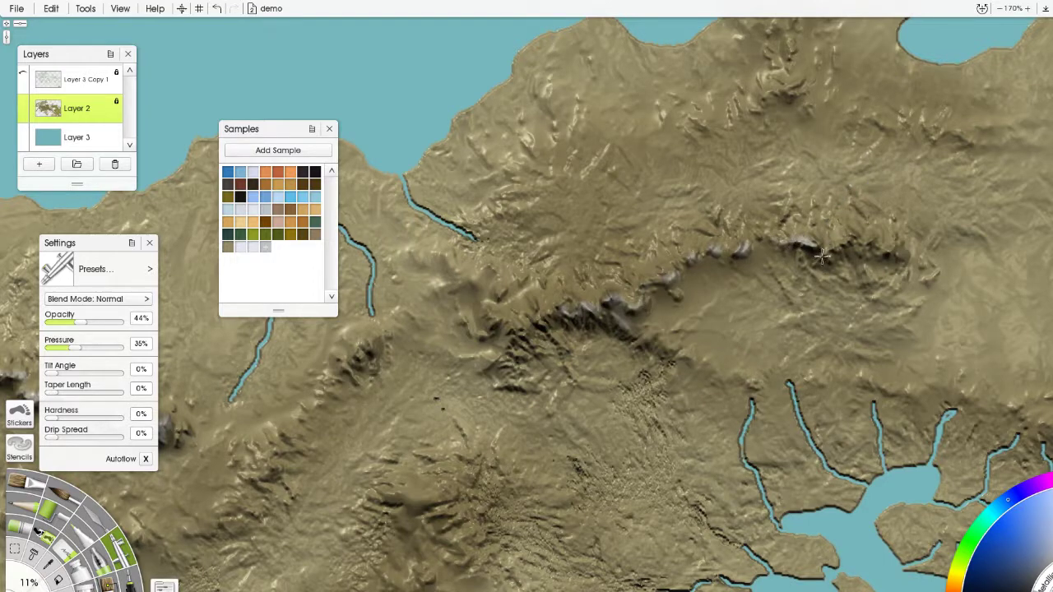
pyautogui.moveTo(850, 239)
pyautogui.mouseDown()
pyautogui.moveTo(836, 250)
pyautogui.moveTo(854, 237)
pyautogui.moveTo(892, 250)
pyautogui.moveTo(874, 272)
pyautogui.moveTo(849, 230)
pyautogui.moveTo(787, 201)
pyautogui.mouseUp()
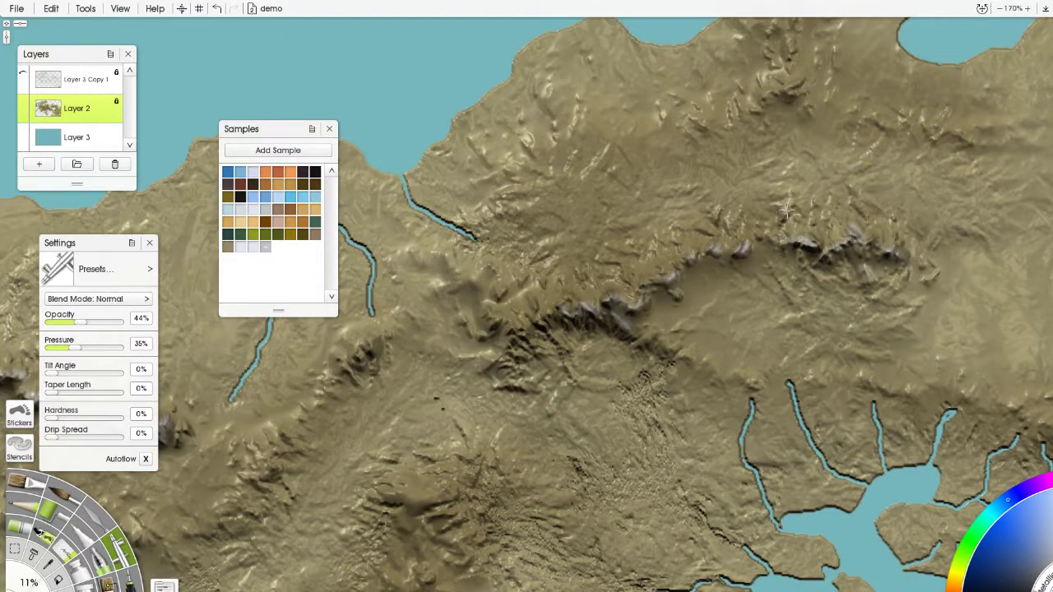
# Highlight the ridge south of the northern arc and the diagonal ridge that joins it from the northeast.
pyautogui.scroll(-6, 600, 195)
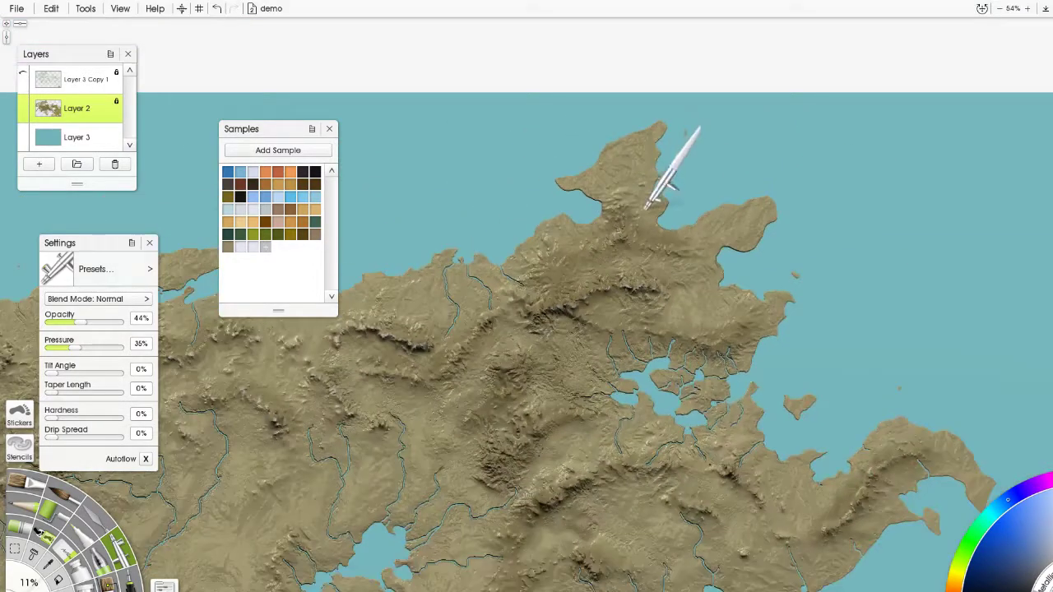
pyautogui.moveTo(484, 268); pyautogui.dragTo(870, 131)
pyautogui.scroll(-2, 790, 148)
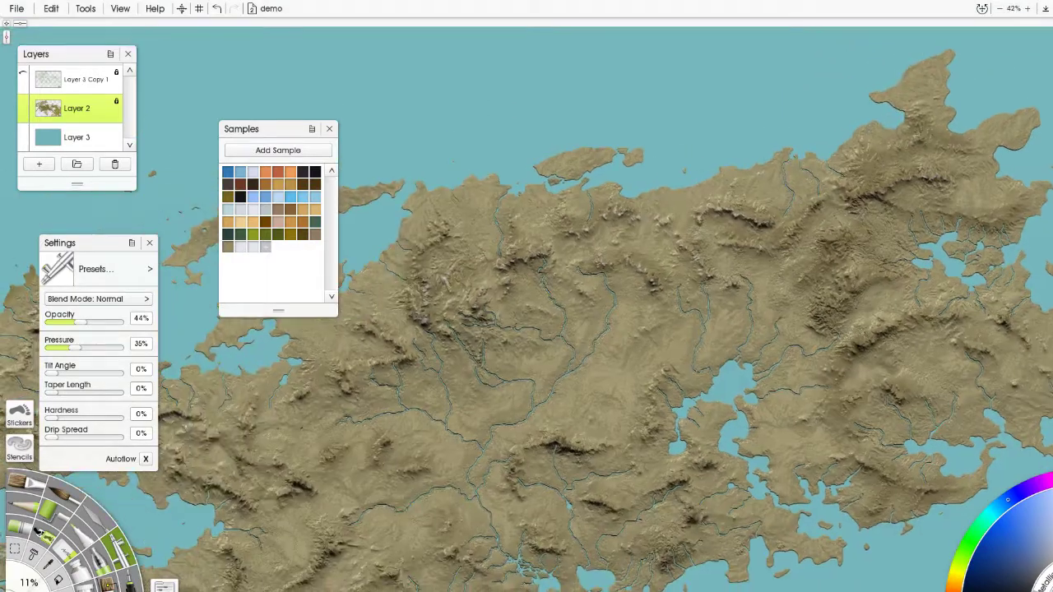
pyautogui.scroll(2, 872, 202)
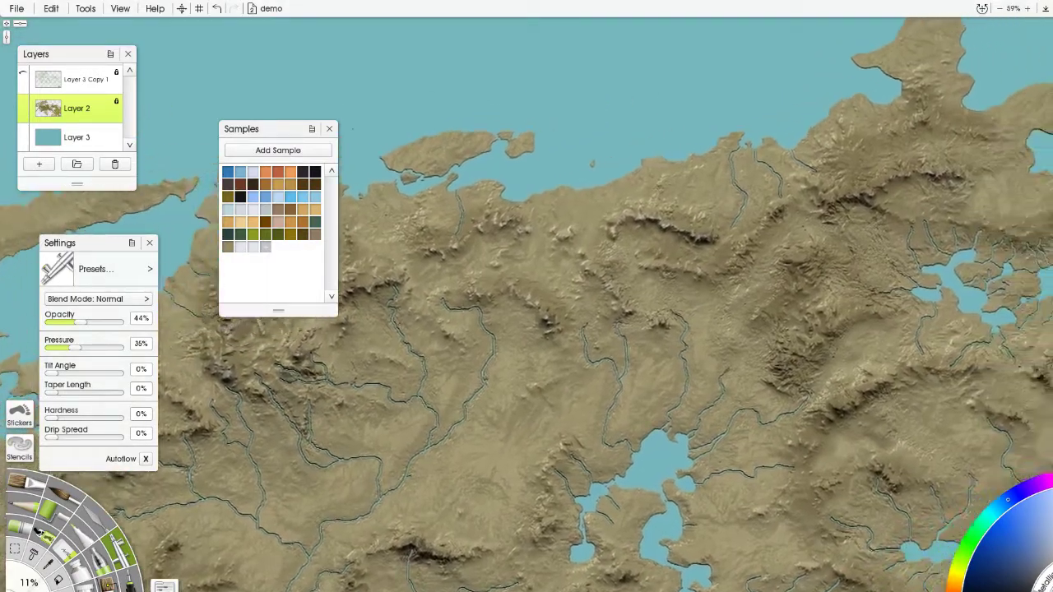
pyautogui.scroll(5, 521, 246)
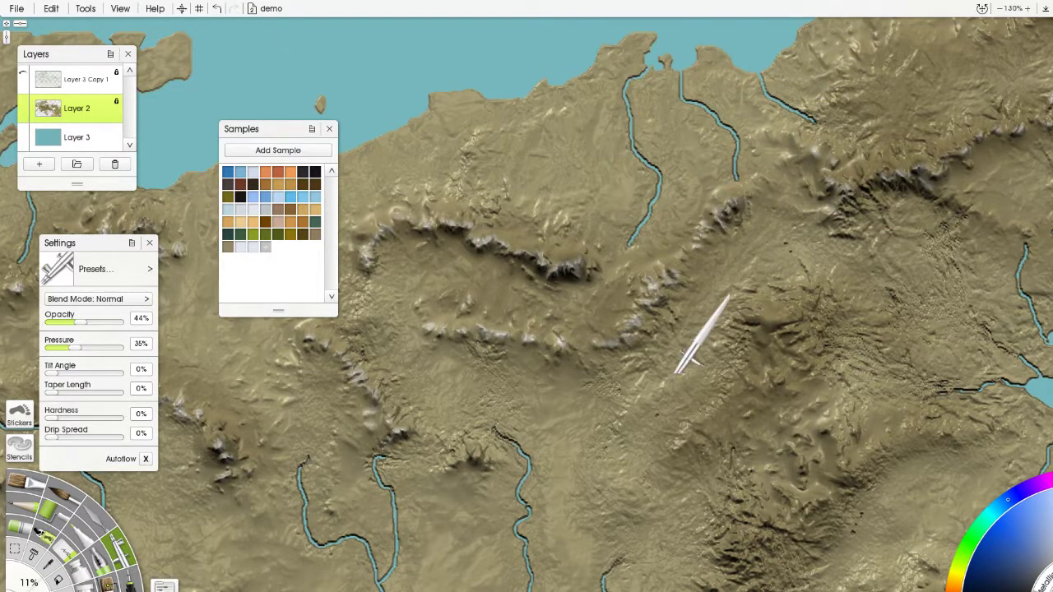
# Airbrush pale highlights on the rugged massif west of the northeastern lake, from its northern peak down to its southern crags.
pyautogui.moveTo(678, 369); pyautogui.dragTo(588, 225)
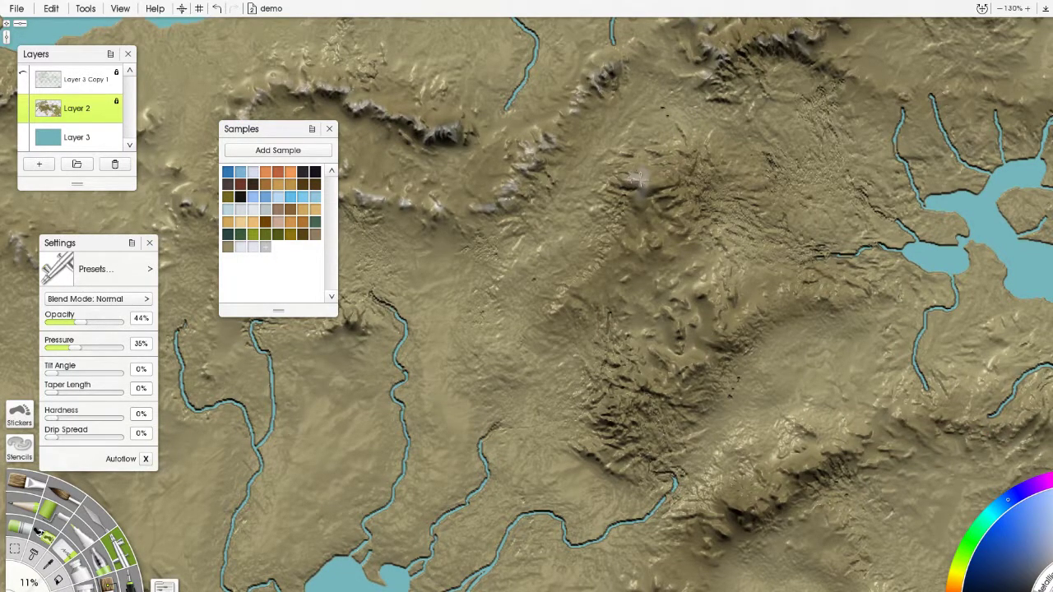
pyautogui.moveTo(662, 181)
pyautogui.mouseDown()
pyautogui.moveTo(641, 200)
pyautogui.moveTo(643, 167)
pyautogui.moveTo(678, 199)
pyautogui.moveTo(674, 229)
pyautogui.mouseUp()
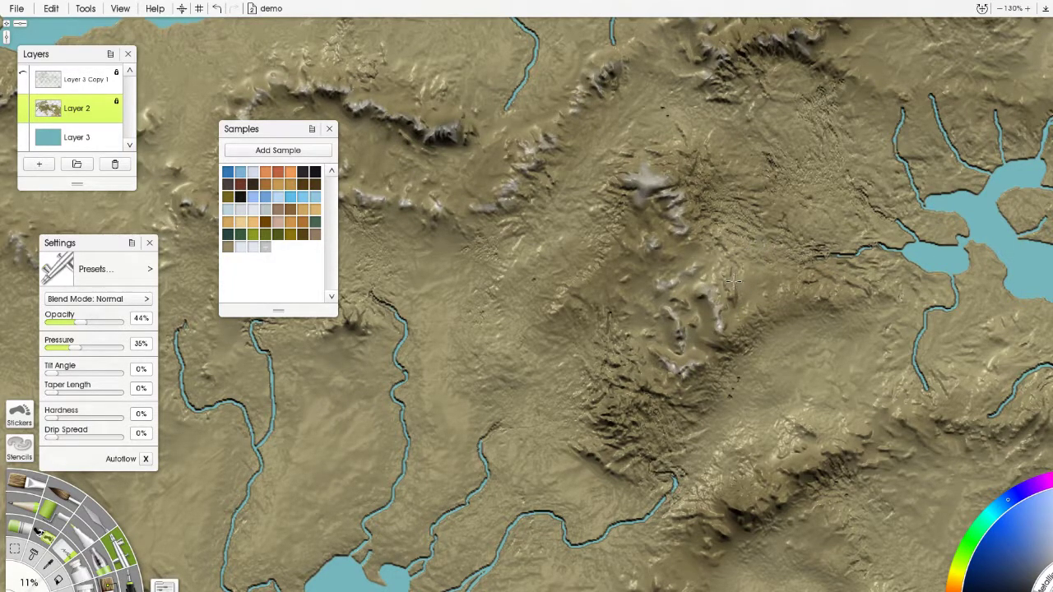
pyautogui.moveTo(685, 309); pyautogui.dragTo(642, 380)
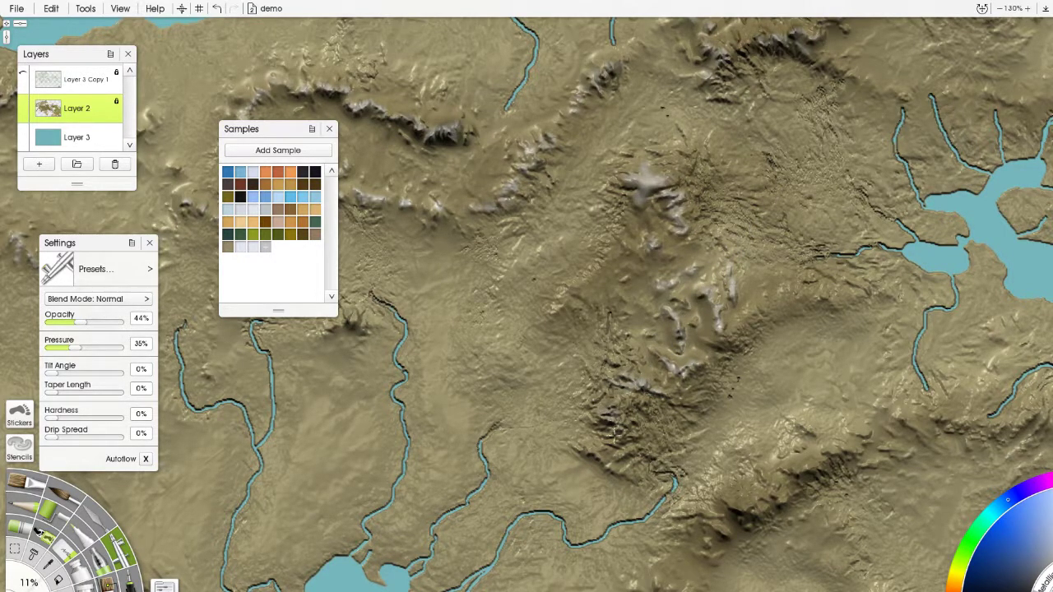
pyautogui.moveTo(677, 322)
pyautogui.mouseDown()
pyautogui.moveTo(635, 388)
pyautogui.moveTo(642, 402)
pyautogui.mouseUp()
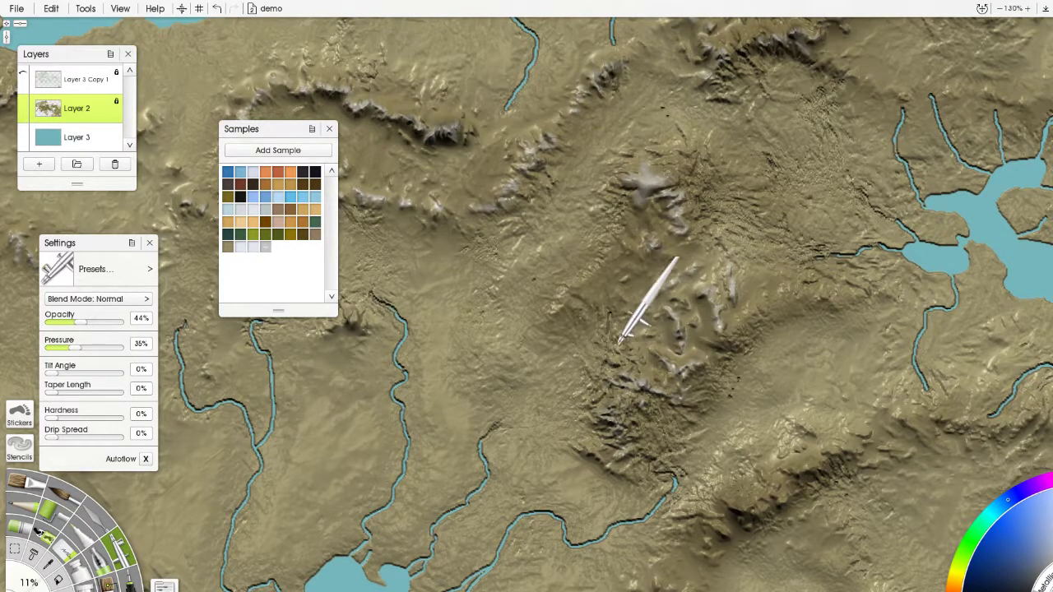
# Pick the dark green colour sample for painting the lowlands around the central rivers.
pyautogui.scroll(-6, 678, 238)
pyautogui.moveTo(682, 235); pyautogui.dragTo(715, 229)
pyautogui.scroll(2, 613, 255)
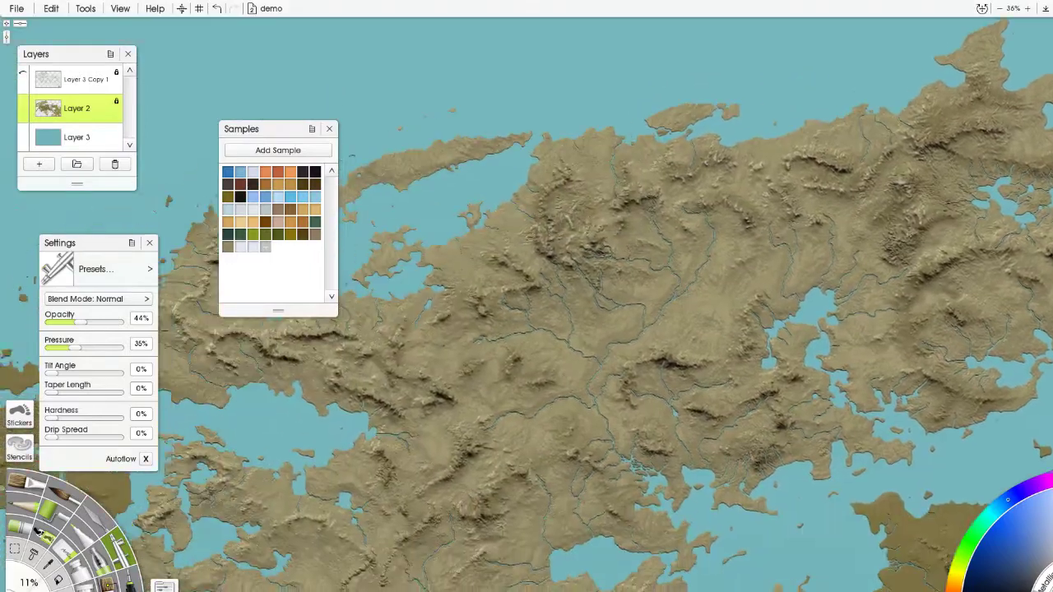
pyautogui.scroll(2, 650, 259)
pyautogui.moveTo(665, 274); pyautogui.dragTo(578, 373)
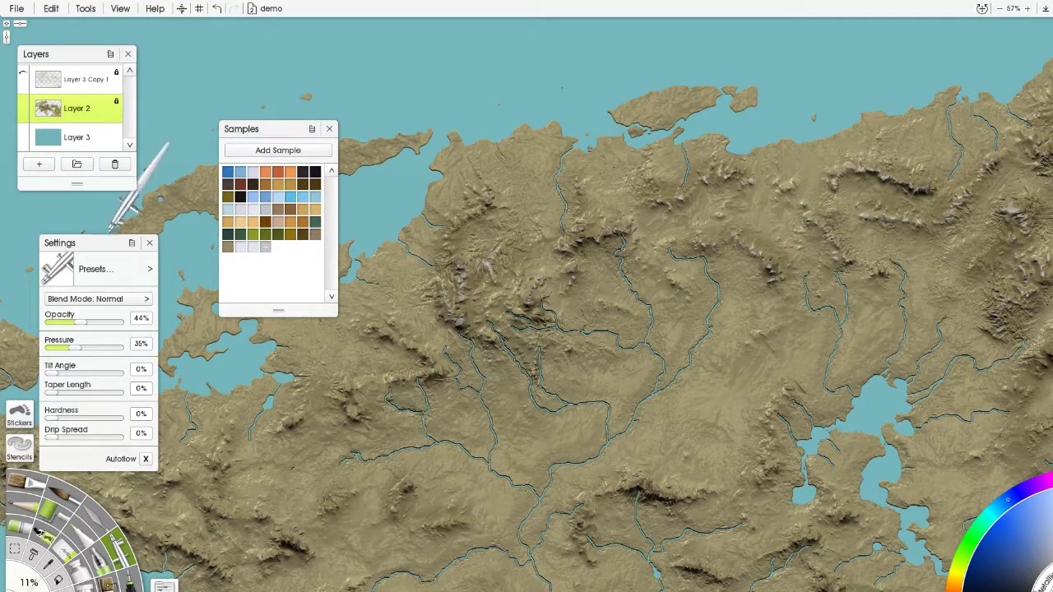
pyautogui.click(240, 236)
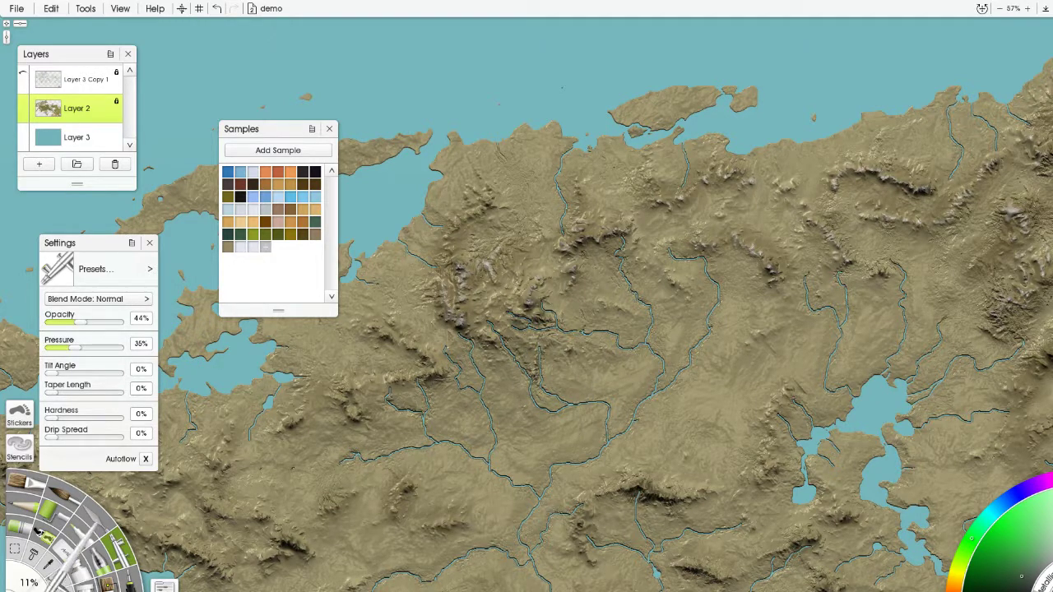
# Undo the last action and try a dark green patch between the central rivers with the Airbrush at 100% size.
pyautogui.hotkey('ctrl', 'z')
pyautogui.moveTo(30, 580); pyautogui.dragTo(82, 580)
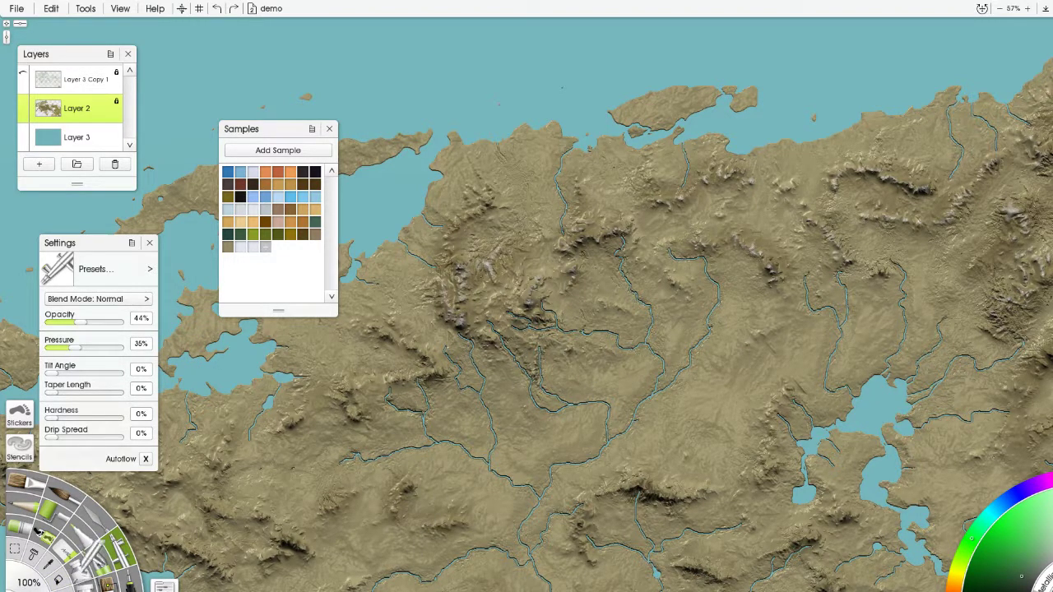
pyautogui.moveTo(586, 384); pyautogui.dragTo(656, 347)
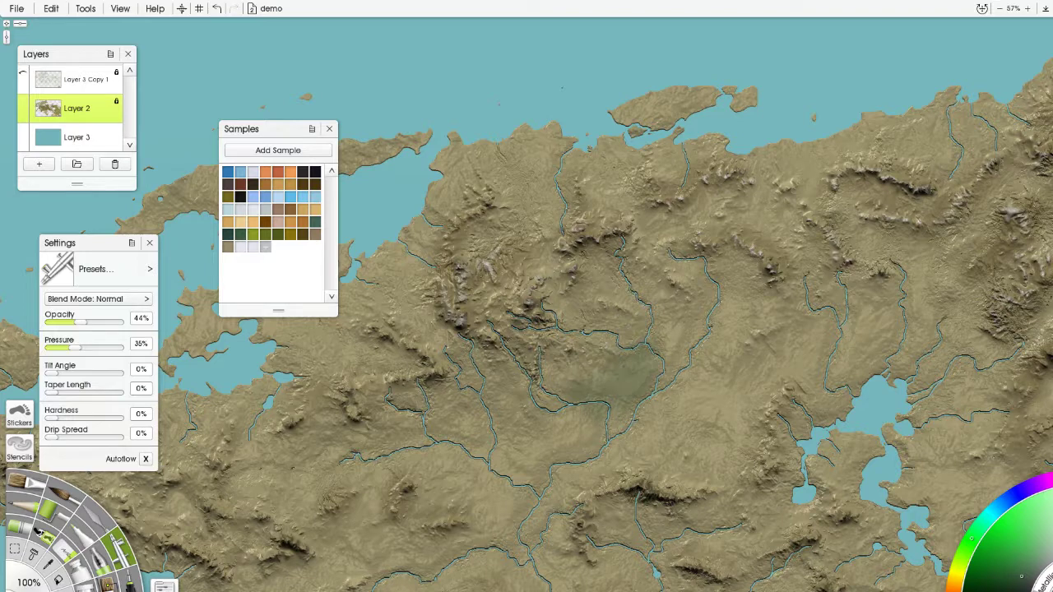
# Set the Airbrush to 250% size, 55% opacity and 59% pressure, and spray dark green over the river valleys south of the western mountains.
pyautogui.click(29, 584)
pyautogui.write('250')
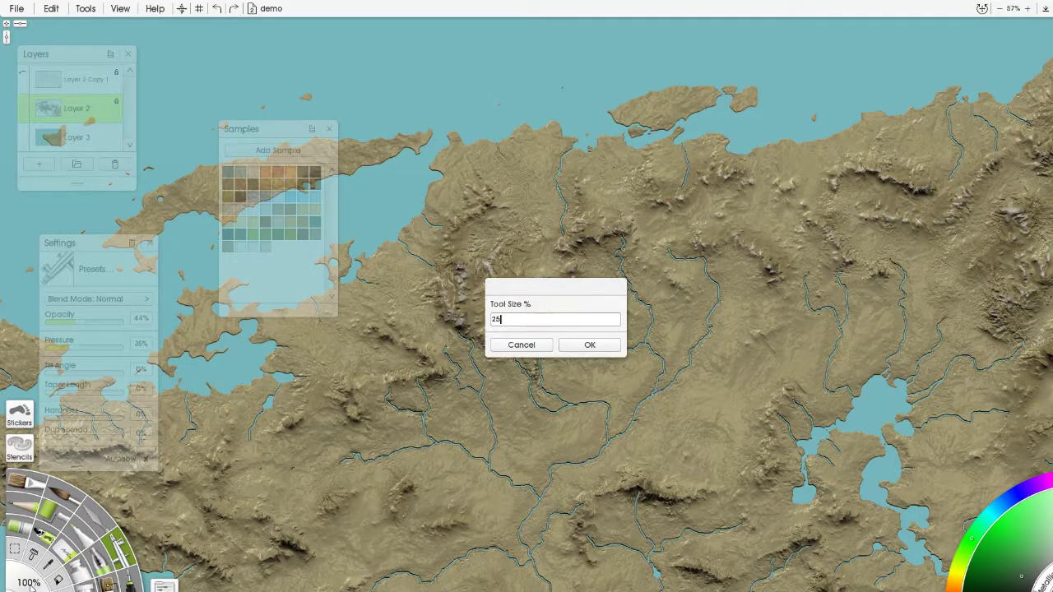
pyautogui.press('Return')
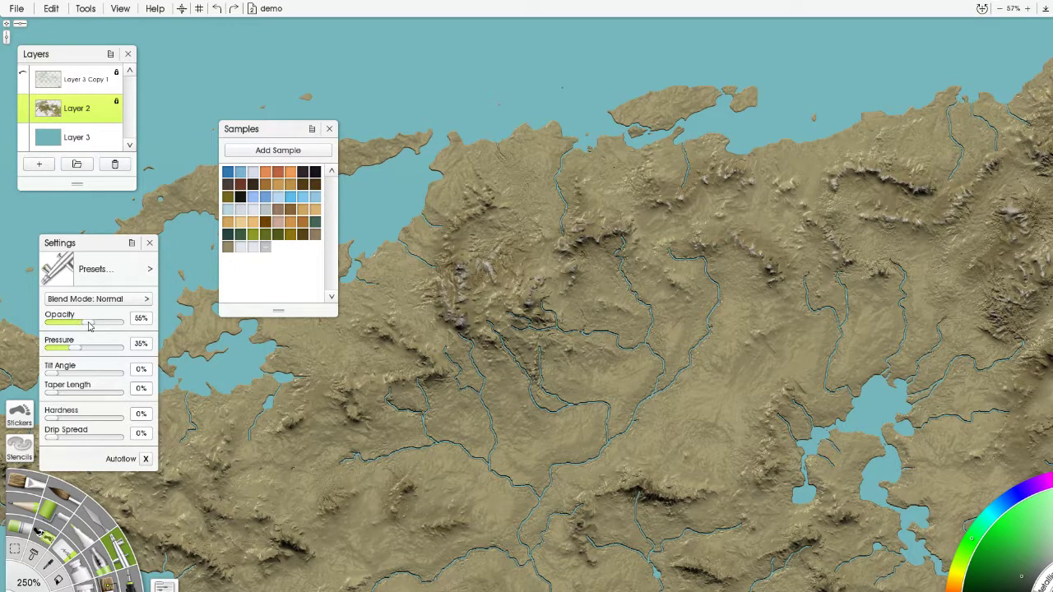
pyautogui.moveTo(79, 351); pyautogui.dragTo(97, 351)
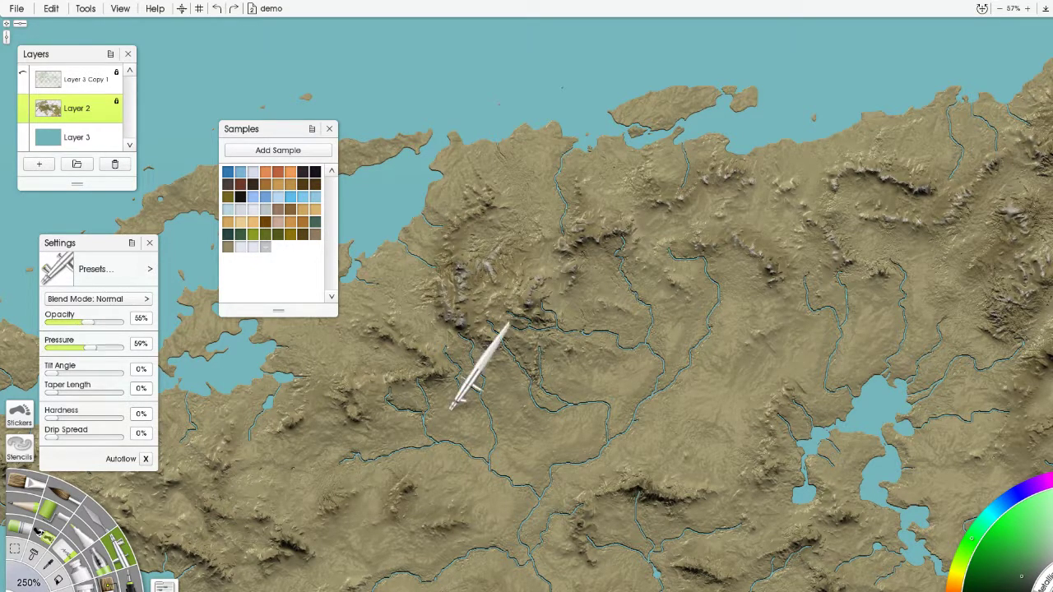
pyautogui.moveTo(455, 404); pyautogui.dragTo(560, 377)
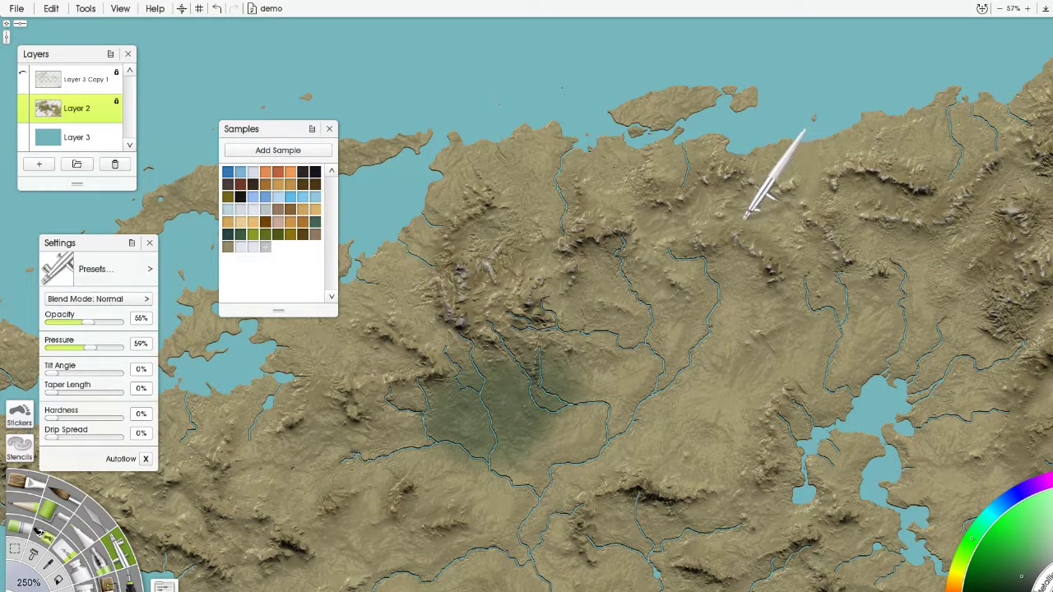
# Undo the last dark green spray, pick the olive green sample and airbrush a patch around the lower bend of the central river.
pyautogui.hotkey('ctrl', 'z')
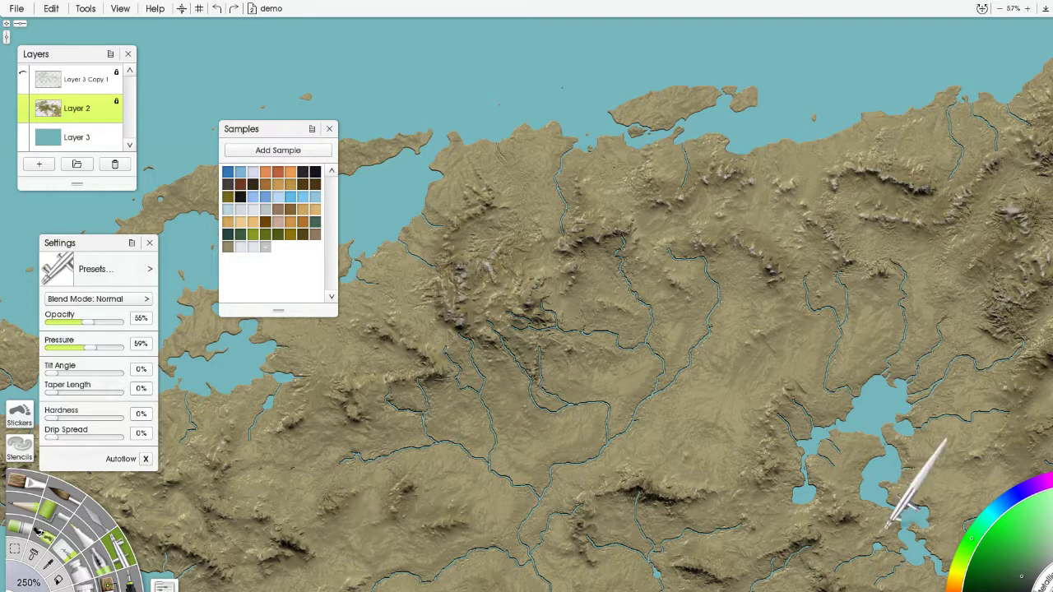
pyautogui.click(264, 240)
pyautogui.moveTo(576, 428); pyautogui.dragTo(610, 442)
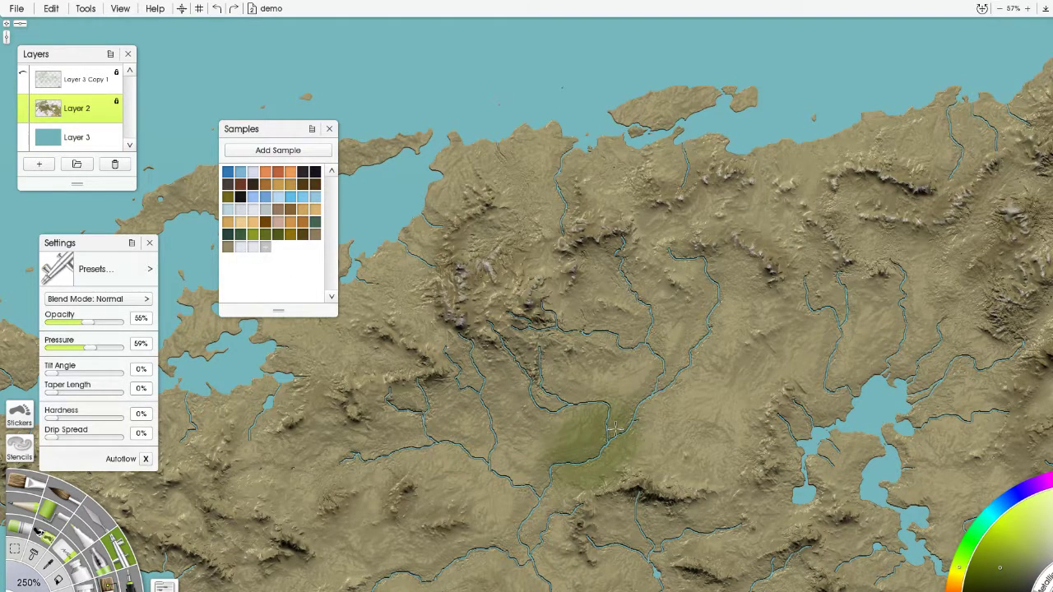
# Set the Airbrush size to 200% and spray olive green along the central river branches up to their mountain headwaters.
pyautogui.scroll(2, 640, 317)
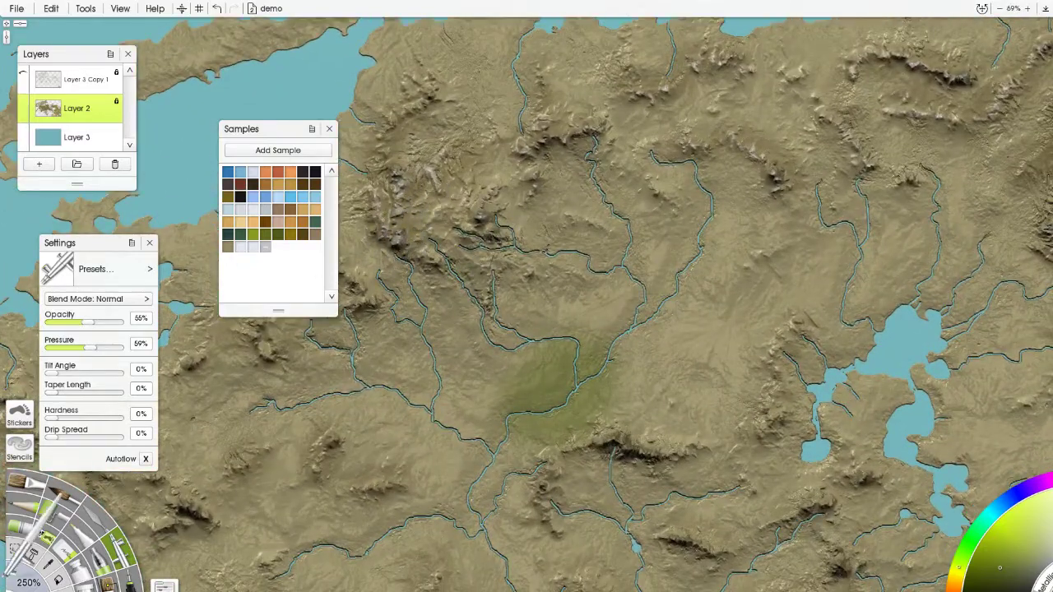
pyautogui.click(37, 580)
pyautogui.write('2')
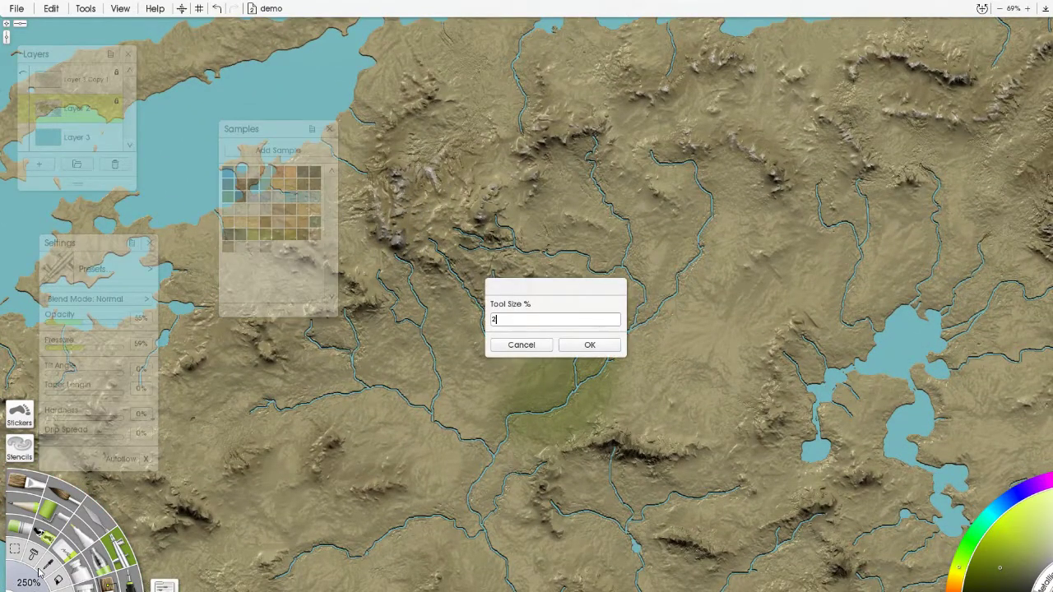
pyautogui.write('00')
pyautogui.press('Return')
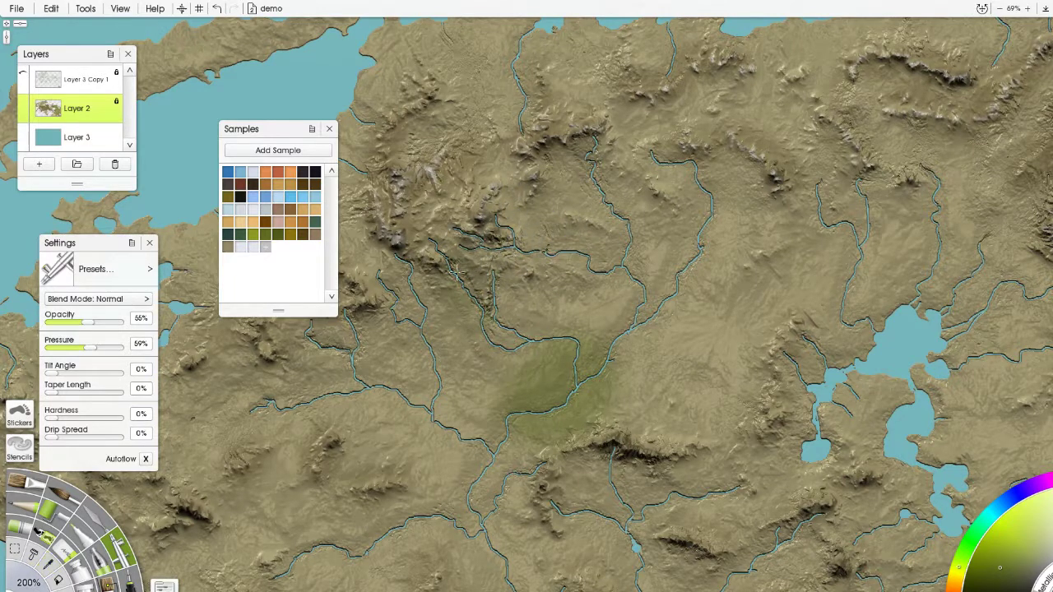
pyautogui.moveTo(456, 272)
pyautogui.mouseDown()
pyautogui.moveTo(497, 340)
pyautogui.moveTo(541, 341)
pyautogui.mouseUp()
pyautogui.moveTo(491, 290)
pyautogui.mouseDown()
pyautogui.moveTo(568, 334)
pyautogui.moveTo(557, 358)
pyautogui.mouseUp()
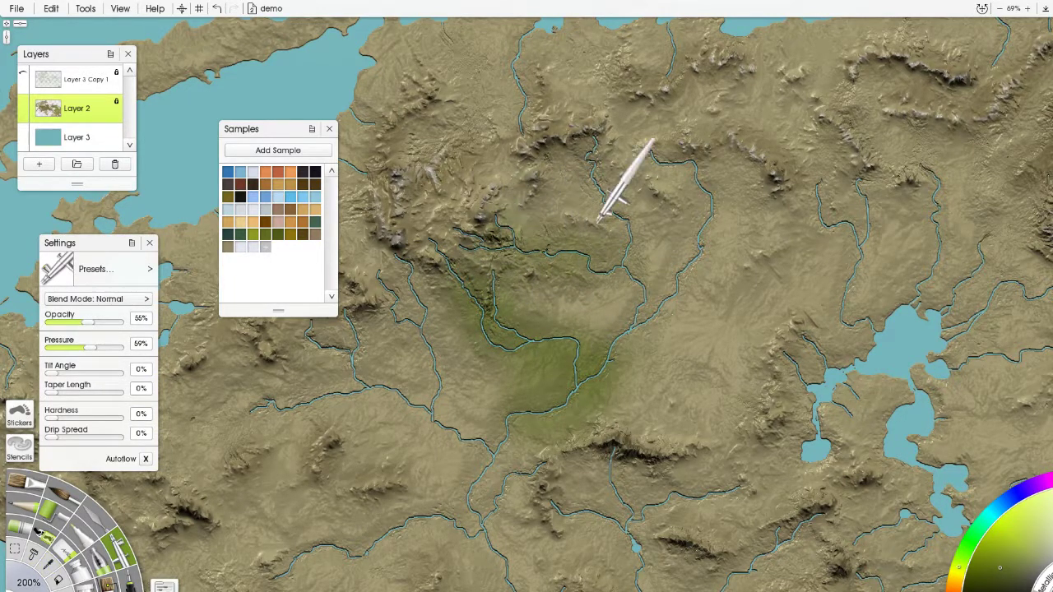
pyautogui.moveTo(628, 226)
pyautogui.mouseDown()
pyautogui.moveTo(589, 283)
pyautogui.moveTo(639, 268)
pyautogui.moveTo(637, 322)
pyautogui.moveTo(605, 354)
pyautogui.moveTo(711, 242)
pyautogui.moveTo(698, 177)
pyautogui.moveTo(643, 157)
pyautogui.moveTo(705, 215)
pyautogui.moveTo(694, 158)
pyautogui.moveTo(677, 280)
pyautogui.moveTo(701, 246)
pyautogui.moveTo(682, 288)
pyautogui.moveTo(614, 333)
pyautogui.moveTo(685, 289)
pyautogui.mouseUp()
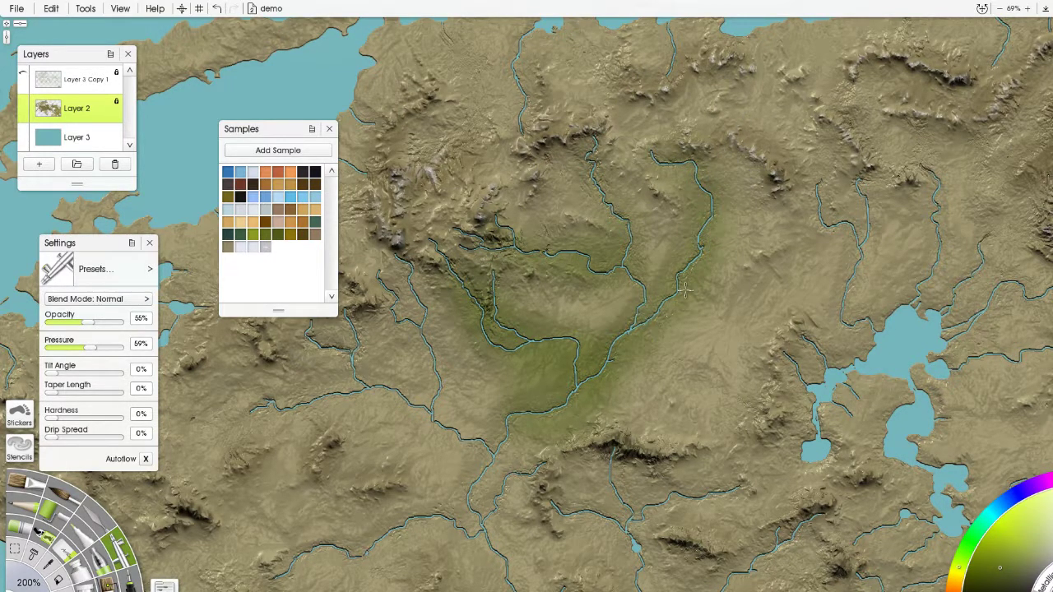
pyautogui.moveTo(661, 154); pyautogui.dragTo(662, 164)
# Airbrush olive green along the rivers feeding the northeastern lake and around the small inlets on its southwest side.
pyautogui.moveTo(733, 309); pyautogui.dragTo(585, 248)
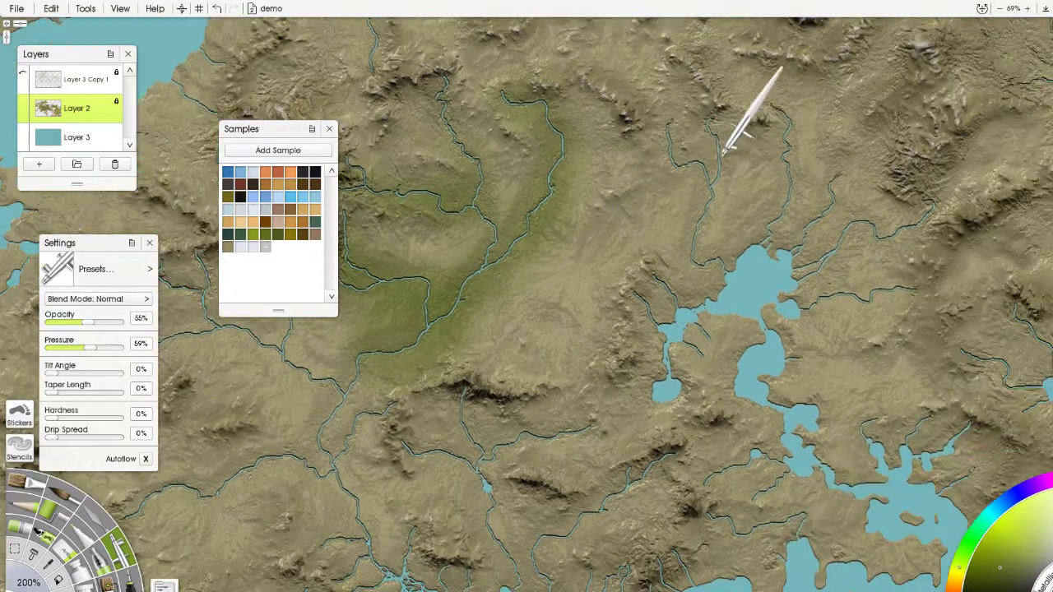
pyautogui.moveTo(669, 134)
pyautogui.mouseDown()
pyautogui.moveTo(707, 180)
pyautogui.moveTo(696, 215)
pyautogui.moveTo(753, 262)
pyautogui.mouseUp()
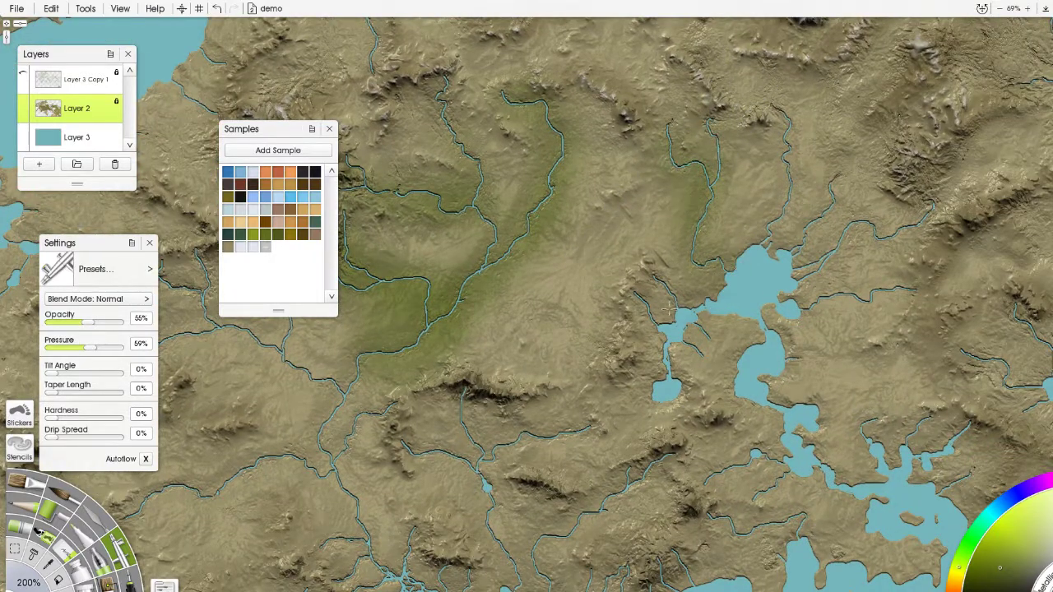
pyautogui.moveTo(772, 218)
pyautogui.mouseDown()
pyautogui.moveTo(792, 148)
pyautogui.moveTo(786, 247)
pyautogui.moveTo(848, 185)
pyautogui.moveTo(879, 242)
pyautogui.moveTo(823, 317)
pyautogui.moveTo(843, 297)
pyautogui.mouseUp()
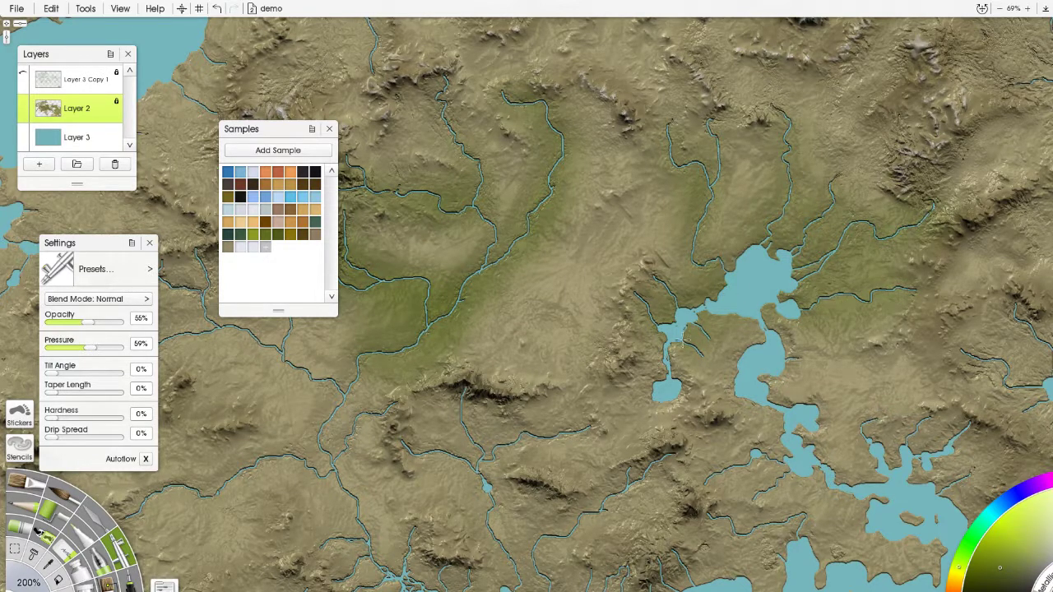
pyautogui.moveTo(683, 340)
pyautogui.mouseDown()
pyautogui.moveTo(670, 401)
pyautogui.moveTo(689, 326)
pyautogui.mouseUp()
# Airbrush olive green along the main southern river and its tributaries, from the western branches down to the coastal delta.
pyautogui.moveTo(498, 336); pyautogui.dragTo(615, 150)
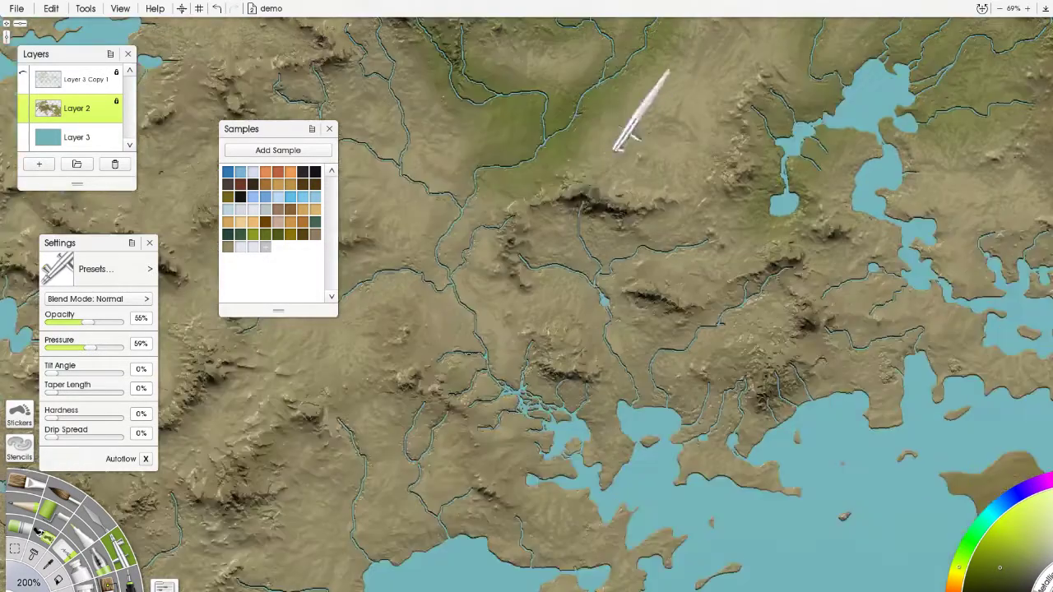
pyautogui.moveTo(470, 196)
pyautogui.mouseDown()
pyautogui.moveTo(420, 288)
pyautogui.moveTo(366, 273)
pyautogui.moveTo(333, 301)
pyautogui.moveTo(281, 301)
pyautogui.moveTo(351, 293)
pyautogui.mouseUp()
pyautogui.moveTo(462, 303)
pyautogui.mouseDown()
pyautogui.moveTo(467, 216)
pyautogui.moveTo(424, 191)
pyautogui.moveTo(371, 57)
pyautogui.mouseUp()
pyautogui.moveTo(315, 108)
pyautogui.mouseDown()
pyautogui.moveTo(309, 146)
pyautogui.moveTo(219, 165)
pyautogui.mouseUp()
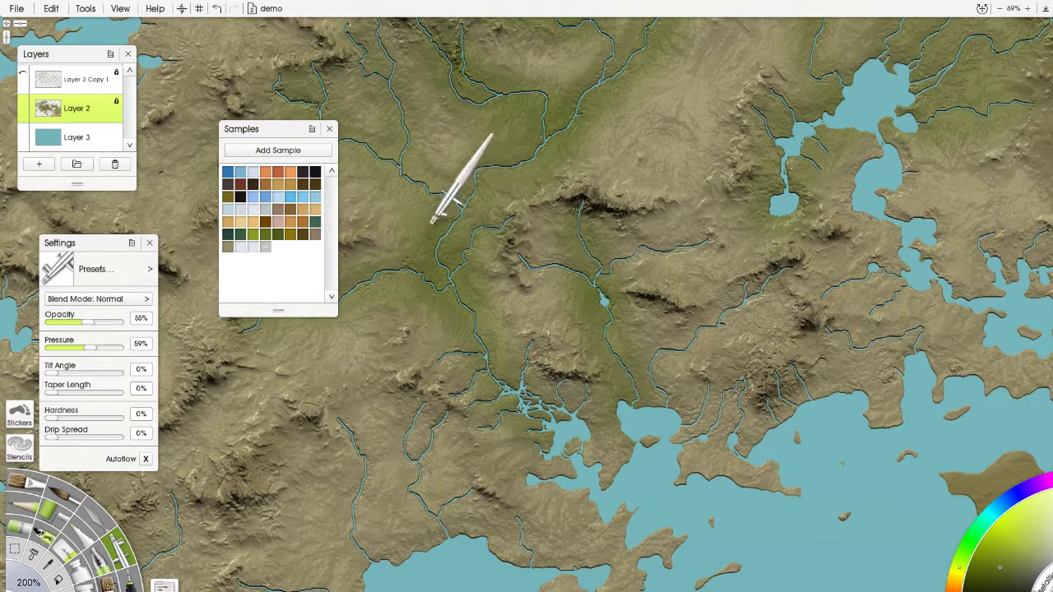
# Undo the last green spray stroke and set the Airbrush to 24% opacity and 27% pressure.
pyautogui.hotkey('ctrl', 'z')
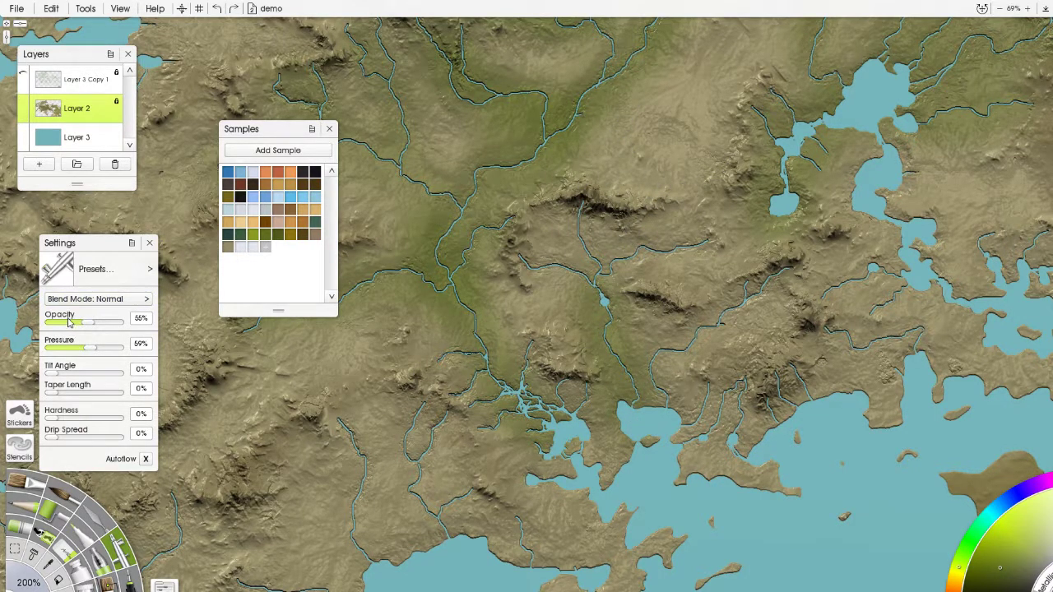
pyautogui.moveTo(69, 321); pyautogui.dragTo(69, 346)
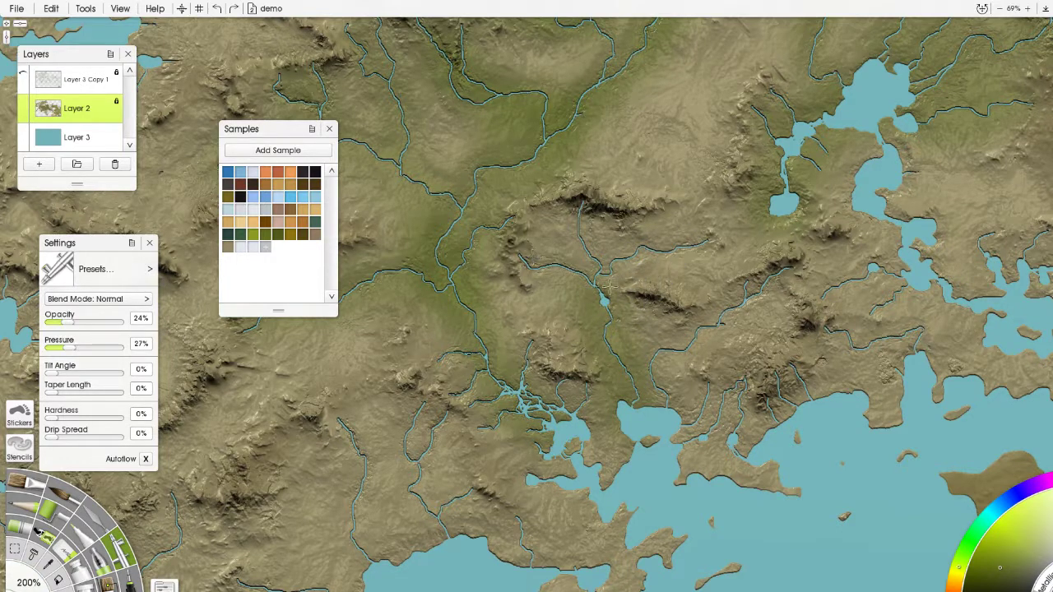
# Airbrush soft green over Layer 2 along the river valleys just inland of the southern coast, using 27% pressure.
pyautogui.moveTo(609, 265)
pyautogui.mouseDown()
pyautogui.moveTo(677, 248)
pyautogui.moveTo(588, 274)
pyautogui.mouseUp()
pyautogui.moveTo(559, 213); pyautogui.dragTo(612, 310)
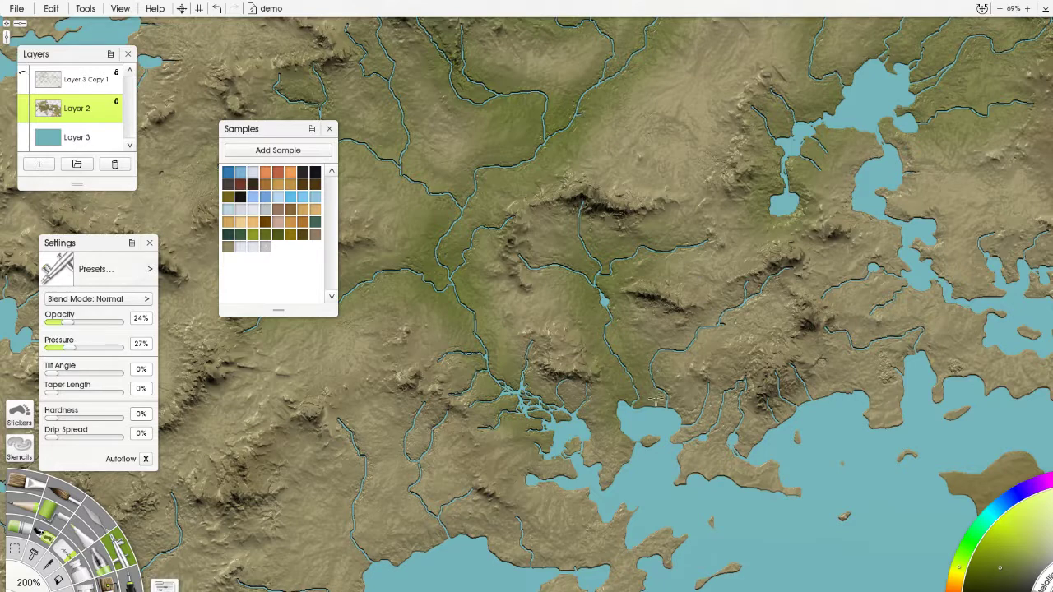
pyautogui.moveTo(665, 367)
pyautogui.mouseDown()
pyautogui.moveTo(672, 328)
pyautogui.moveTo(669, 351)
pyautogui.moveTo(728, 301)
pyautogui.moveTo(696, 339)
pyautogui.mouseUp()
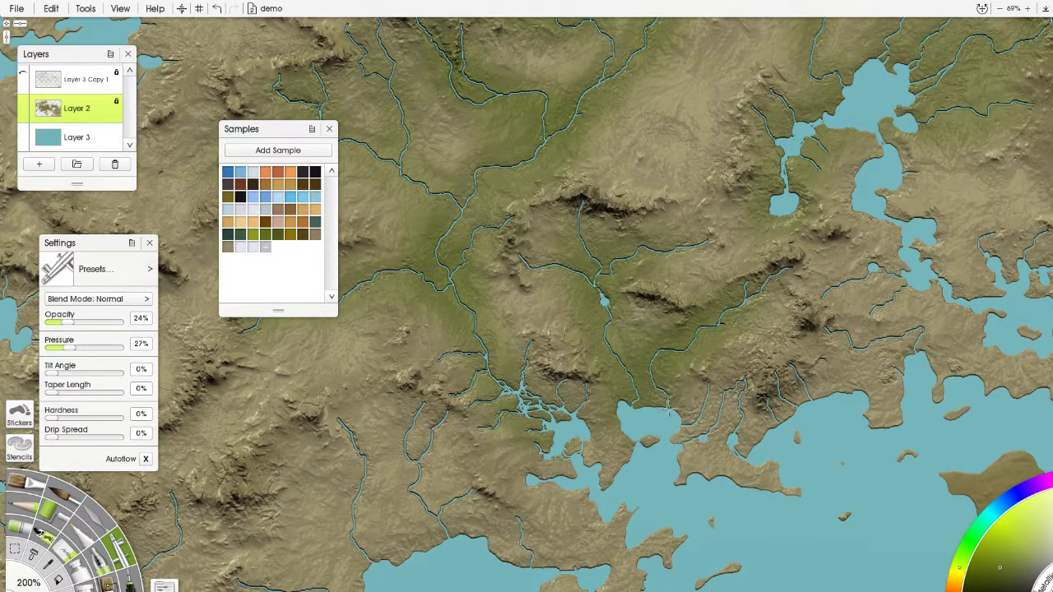
pyautogui.moveTo(699, 403); pyautogui.dragTo(708, 415)
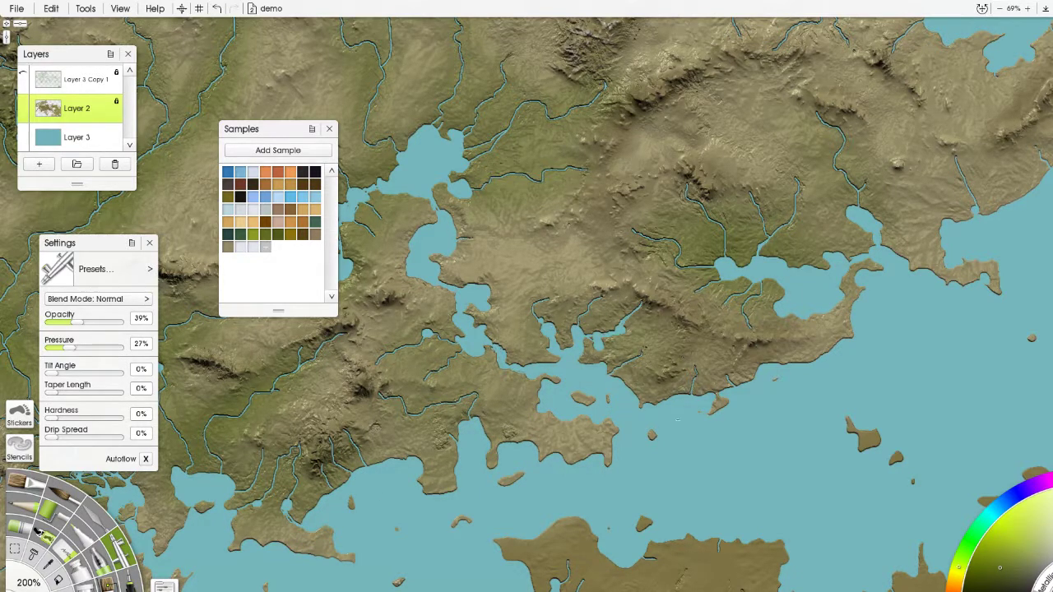
# Airbrush green at 39% opacity along the eastern inlet channel and around the island-filled bay in the northeast.
pyautogui.moveTo(533, 326); pyautogui.dragTo(465, 221)
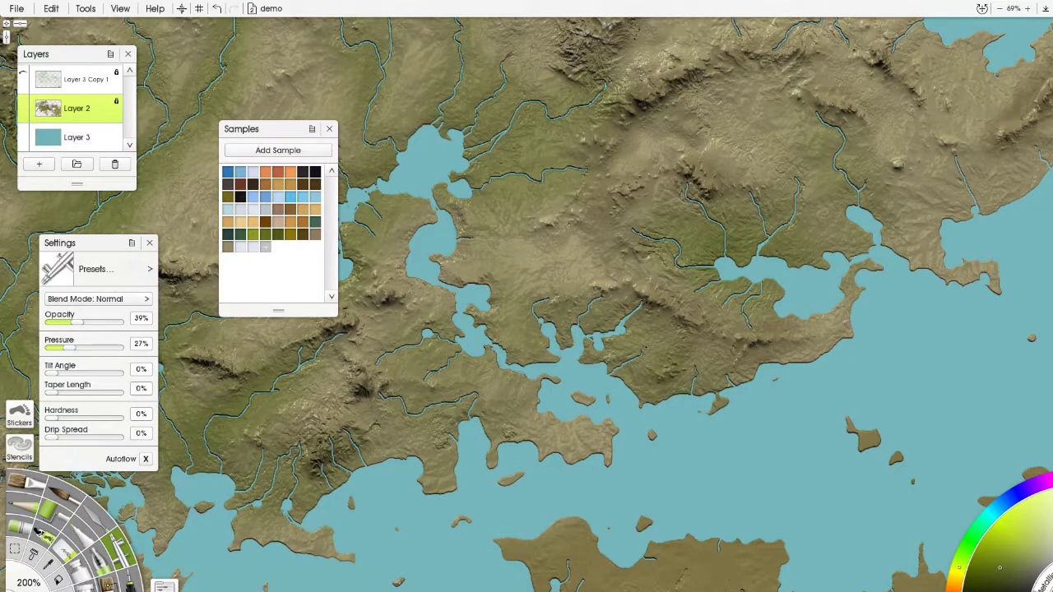
pyautogui.moveTo(761, 189); pyautogui.dragTo(632, 348)
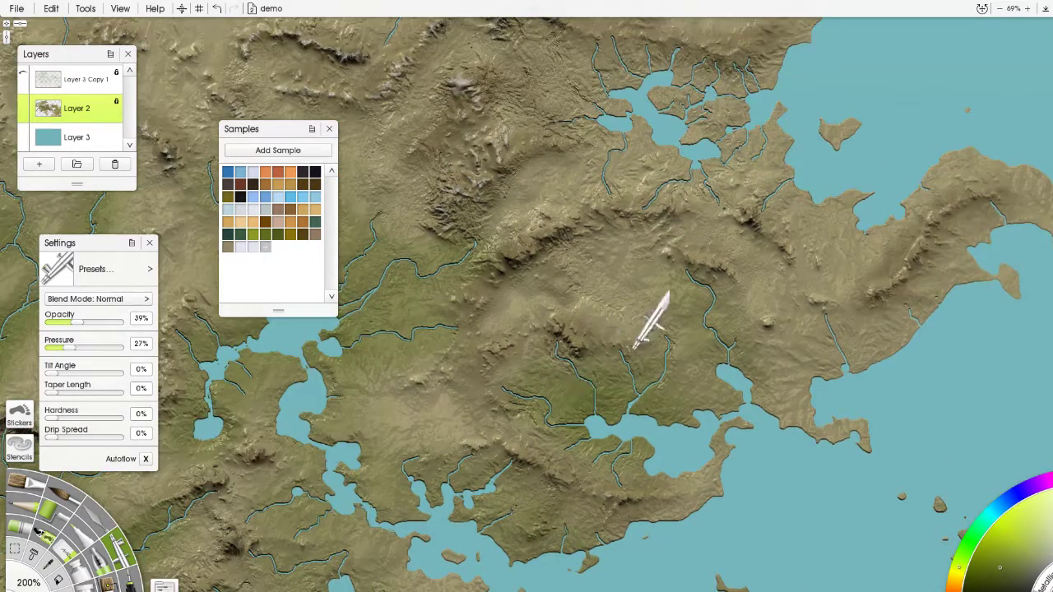
pyautogui.moveTo(599, 173)
pyautogui.mouseDown()
pyautogui.moveTo(668, 157)
pyautogui.moveTo(722, 118)
pyautogui.moveTo(617, 71)
pyautogui.moveTo(623, 149)
pyautogui.mouseUp()
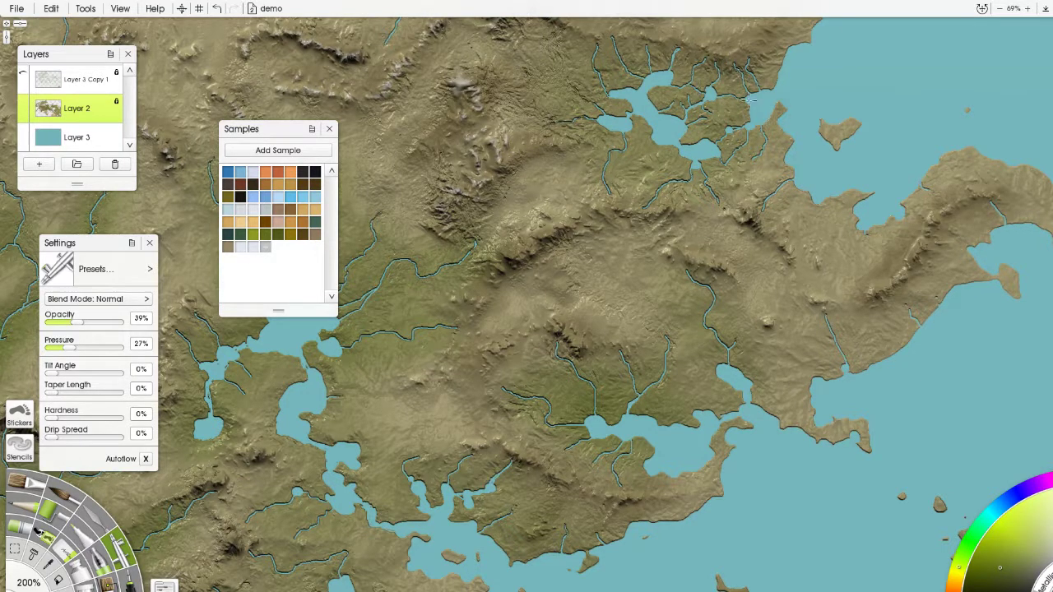
# Airbrush green over the curved eastern peninsula, down the southeastern coast and along the inland shore of the channel.
pyautogui.moveTo(681, 210); pyautogui.dragTo(390, 314)
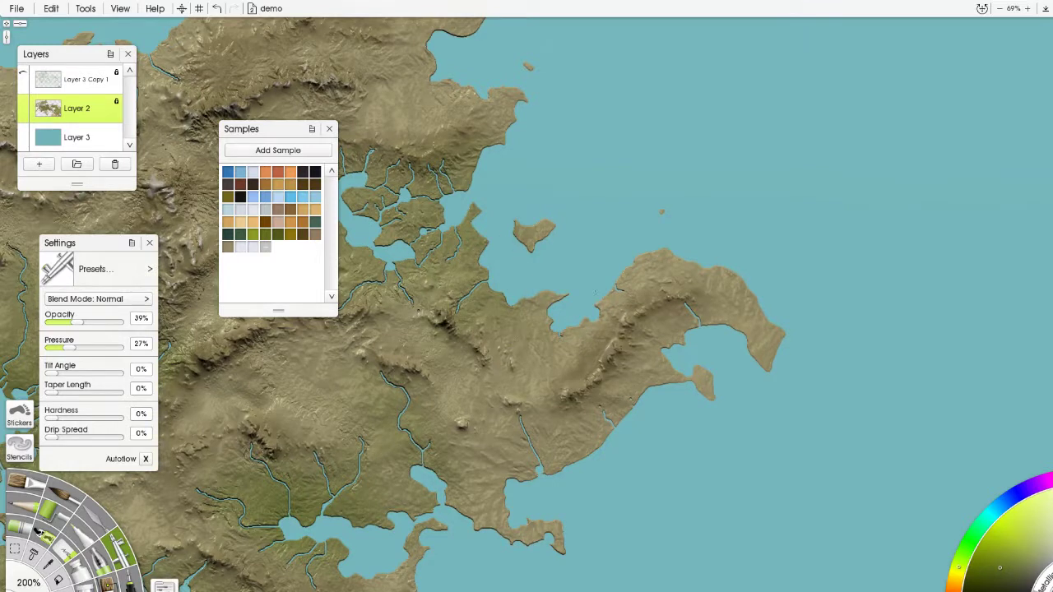
pyautogui.moveTo(596, 292)
pyautogui.mouseDown()
pyautogui.moveTo(646, 267)
pyautogui.moveTo(736, 281)
pyautogui.moveTo(761, 331)
pyautogui.mouseUp()
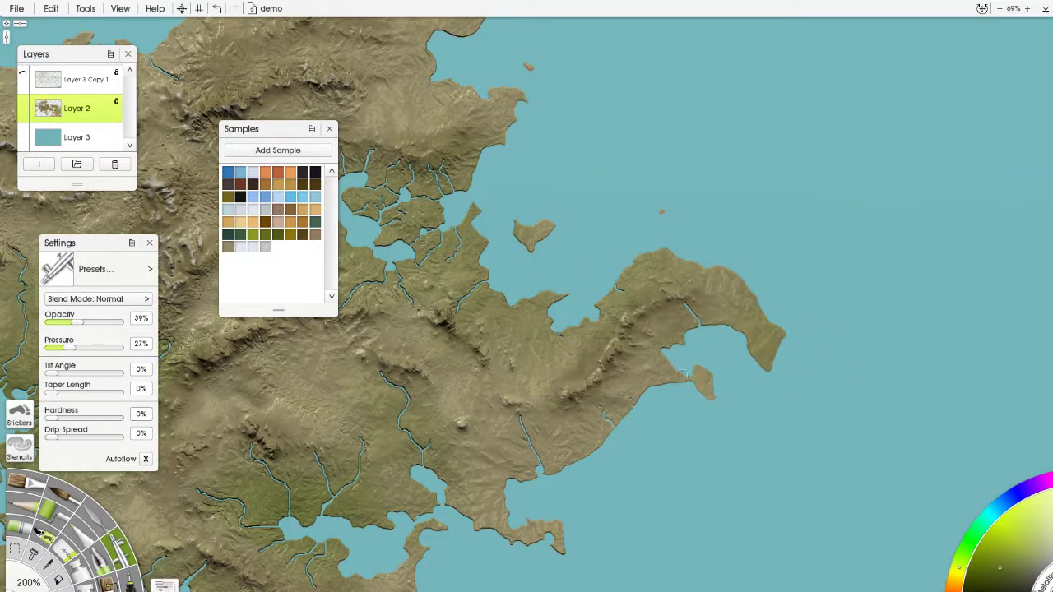
pyautogui.moveTo(627, 395)
pyautogui.mouseDown()
pyautogui.moveTo(564, 454)
pyautogui.moveTo(498, 473)
pyautogui.moveTo(486, 520)
pyautogui.moveTo(579, 532)
pyautogui.mouseUp()
pyautogui.moveTo(394, 470); pyautogui.dragTo(678, 381)
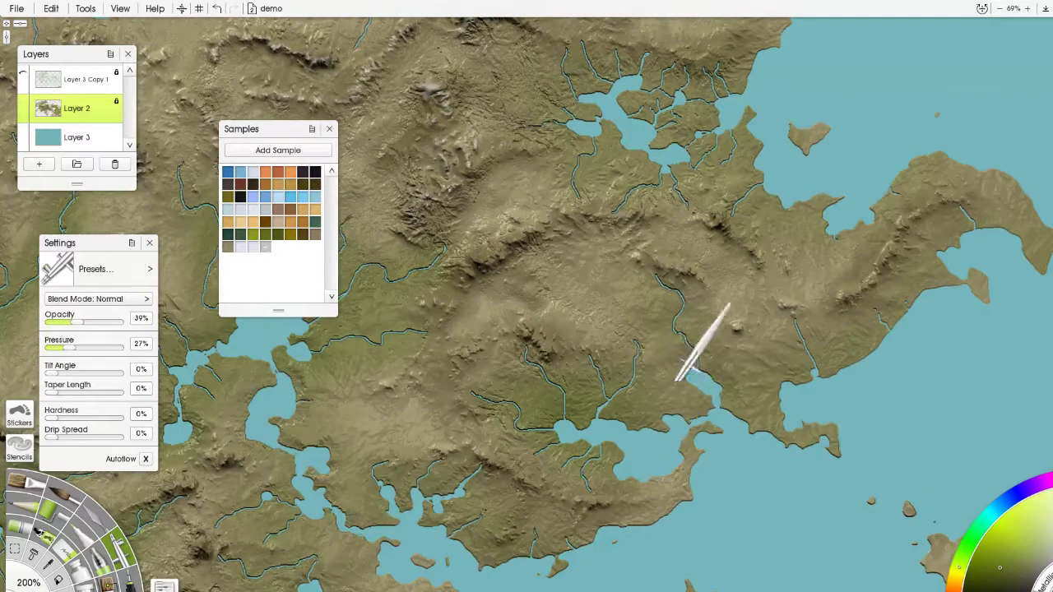
pyautogui.moveTo(347, 461); pyautogui.dragTo(290, 393)
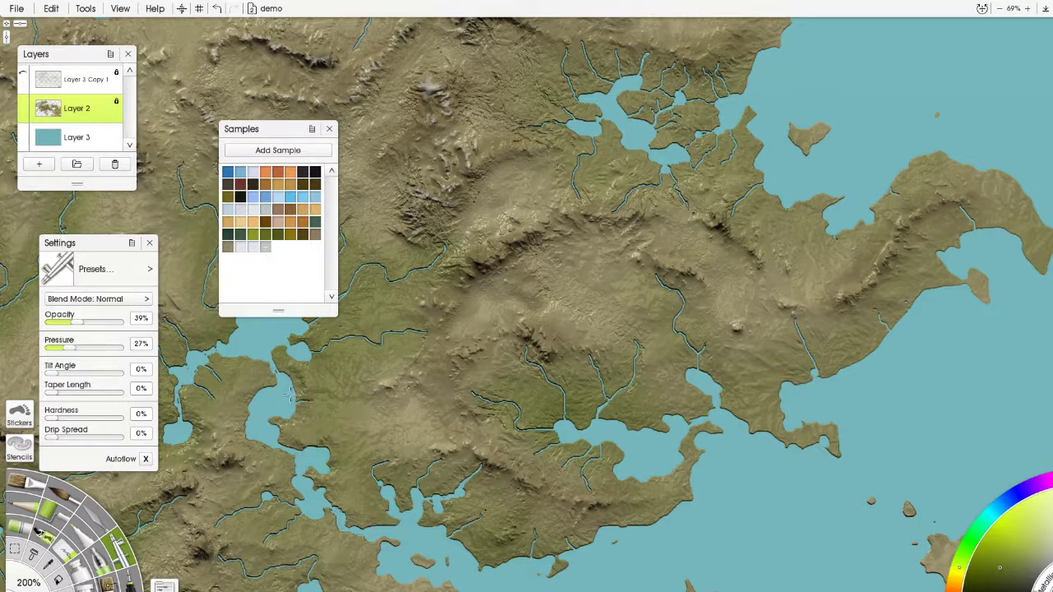
# Airbrush green along the northern coastal lowlands and over the northeastern headlands, at 39% opacity.
pyautogui.moveTo(453, 264); pyautogui.dragTo(638, 460)
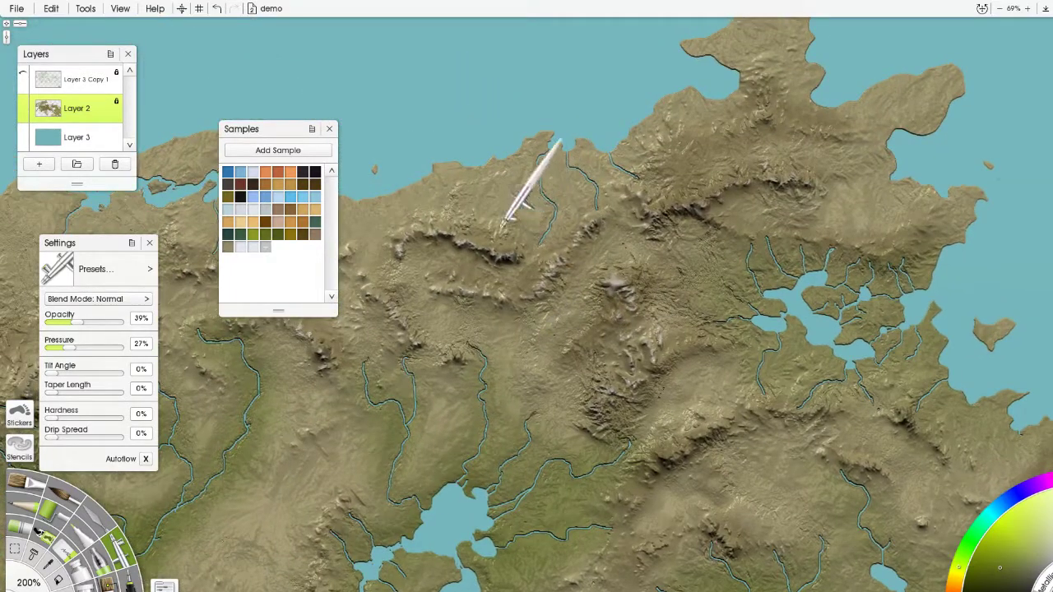
pyautogui.moveTo(500, 226)
pyautogui.mouseDown()
pyautogui.moveTo(525, 131)
pyautogui.moveTo(589, 168)
pyautogui.moveTo(747, 59)
pyautogui.moveTo(763, 25)
pyautogui.moveTo(827, 133)
pyautogui.moveTo(951, 124)
pyautogui.moveTo(938, 207)
pyautogui.mouseUp()
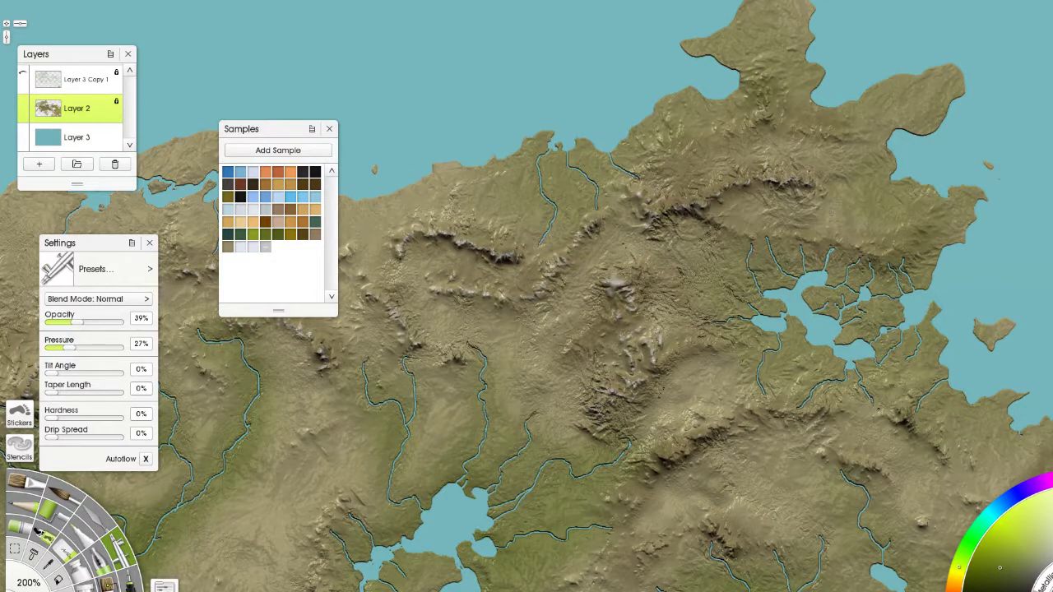
pyautogui.moveTo(487, 127)
pyautogui.mouseDown()
pyautogui.moveTo(551, 136)
pyautogui.moveTo(833, 123)
pyautogui.mouseUp()
pyautogui.moveTo(706, 212)
pyautogui.mouseDown()
pyautogui.moveTo(732, 196)
pyautogui.moveTo(719, 190)
pyautogui.mouseUp()
# Airbrush green along the northwestern coast and over the elongated island off the northern shore.
pyautogui.moveTo(617, 194)
pyautogui.mouseDown()
pyautogui.moveTo(442, 230)
pyautogui.moveTo(358, 186)
pyautogui.moveTo(288, 238)
pyautogui.moveTo(213, 337)
pyautogui.mouseUp()
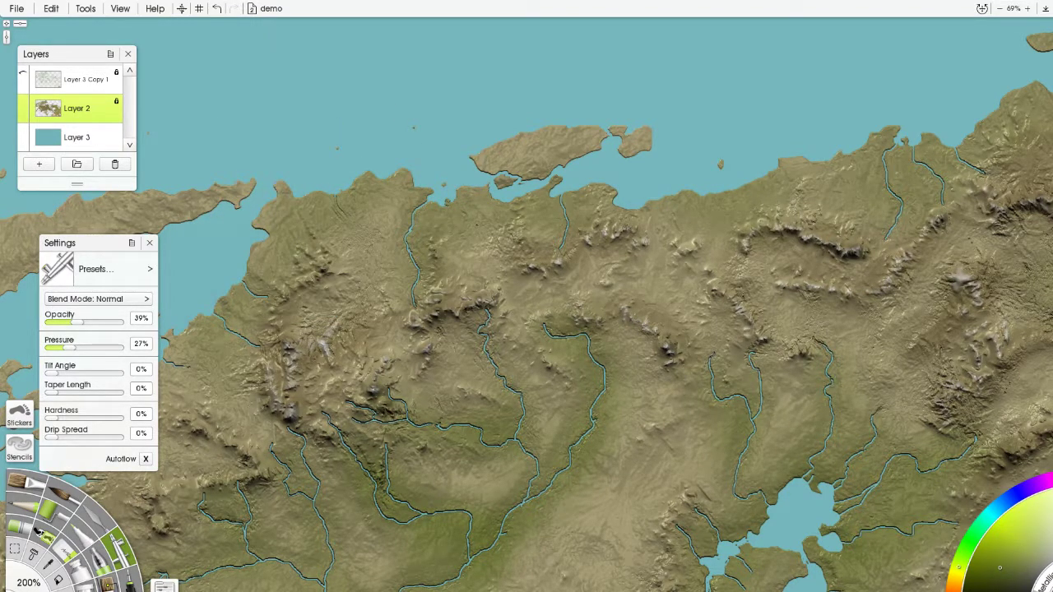
pyautogui.moveTo(237, 279)
pyautogui.mouseDown()
pyautogui.moveTo(165, 370)
pyautogui.moveTo(198, 266)
pyautogui.mouseUp()
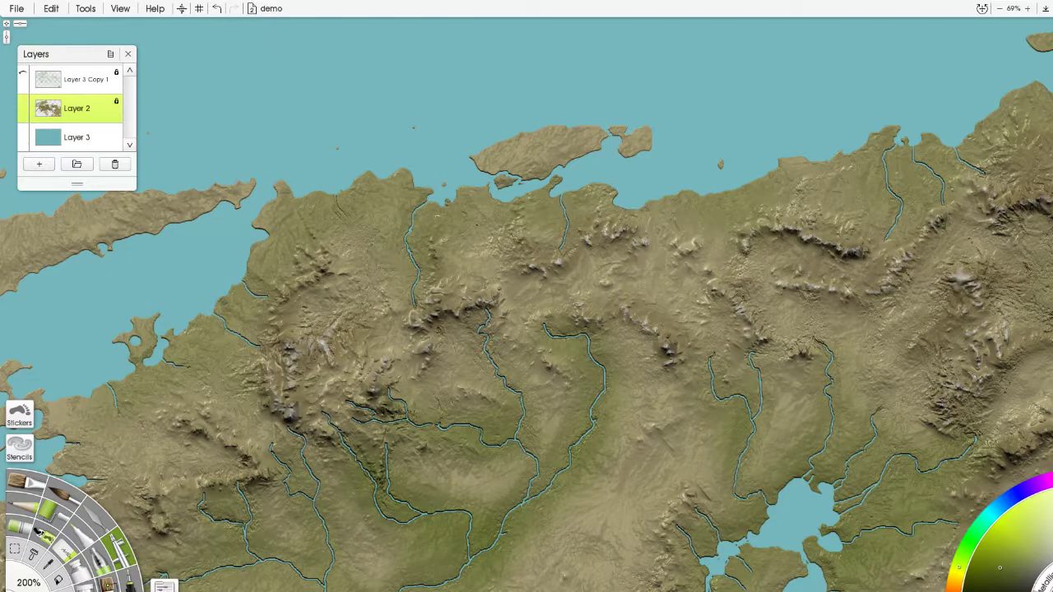
pyautogui.moveTo(528, 162); pyautogui.dragTo(570, 142)
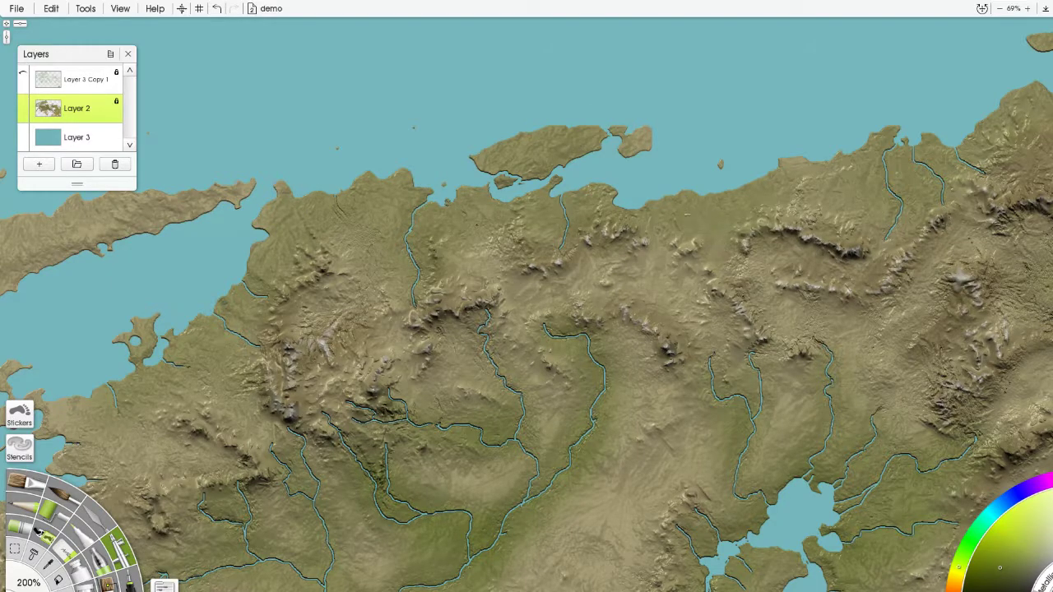
# Airbrush green over the southern coastal strip between the river delta and the eastern inlets.
pyautogui.scroll(-5, 642, 230)
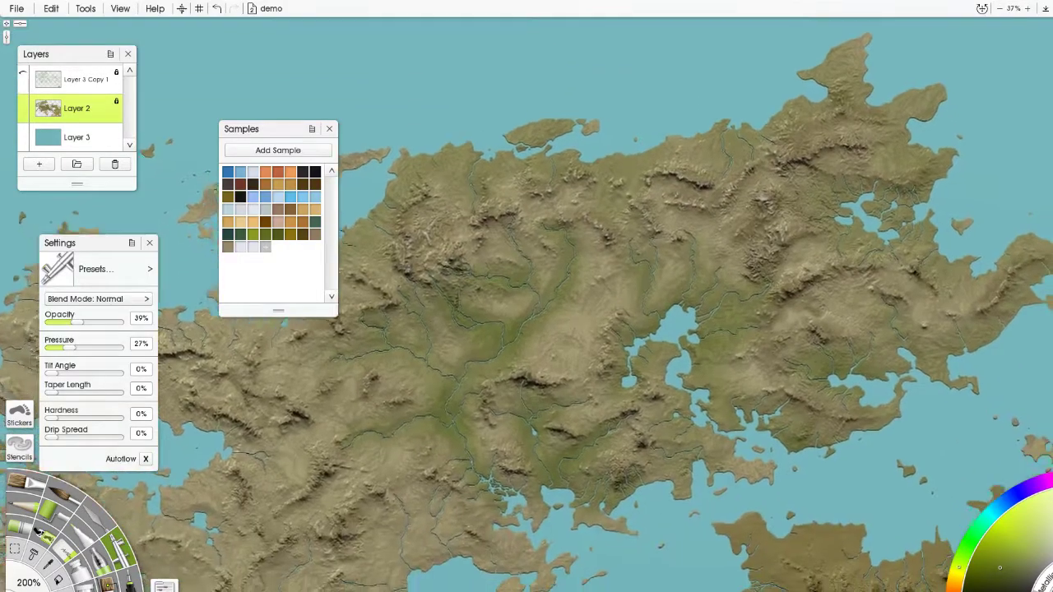
pyautogui.scroll(4, 642, 428)
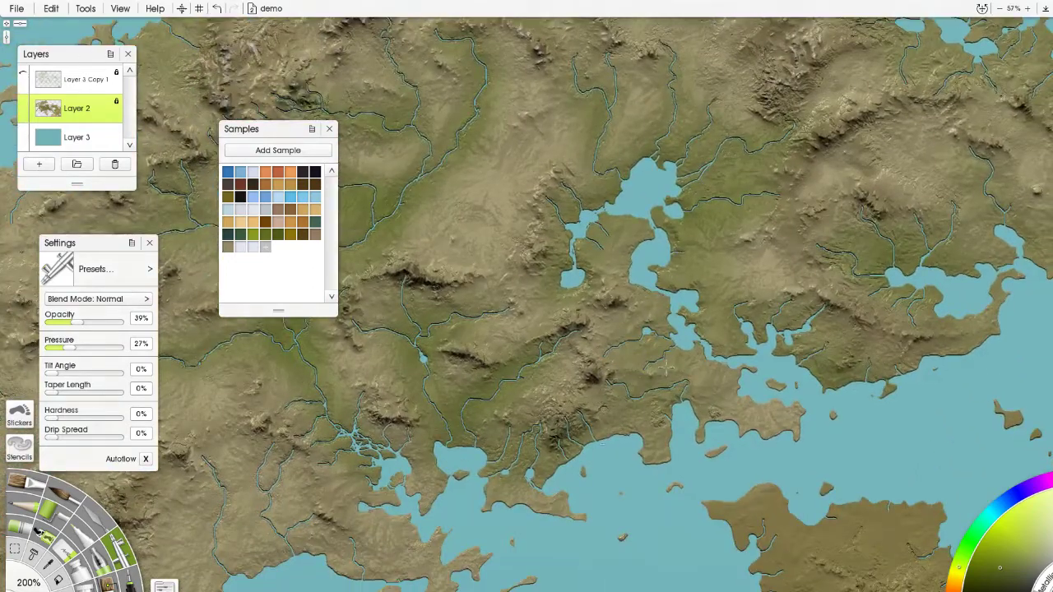
pyautogui.moveTo(548, 508)
pyautogui.mouseDown()
pyautogui.moveTo(457, 506)
pyautogui.moveTo(451, 454)
pyautogui.mouseUp()
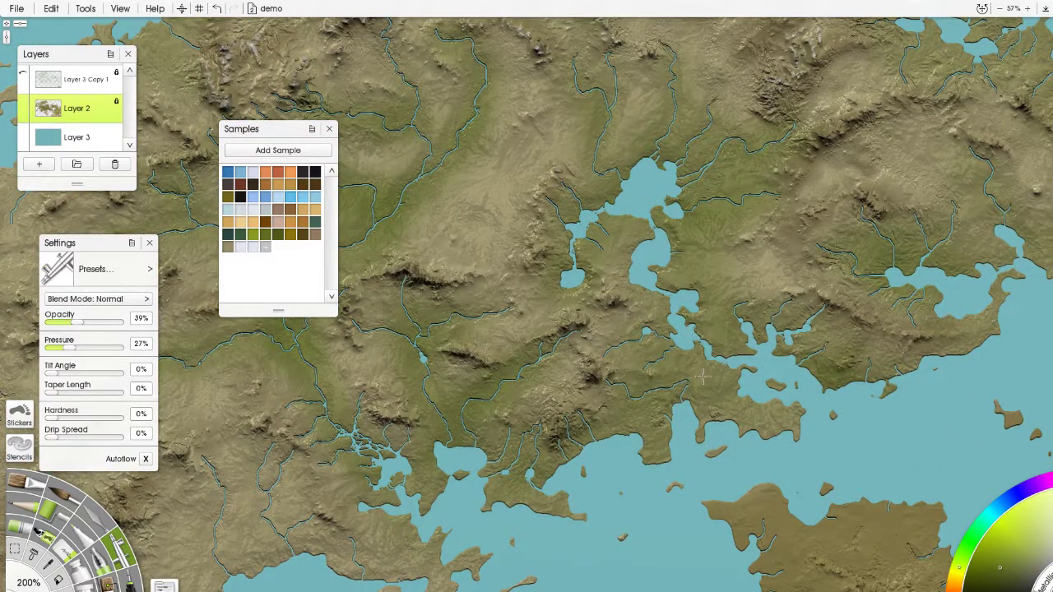
# Deepen the green along the central river valleys and around the large inland lake with more airbrush strokes.
pyautogui.scroll(-5, 693, 293)
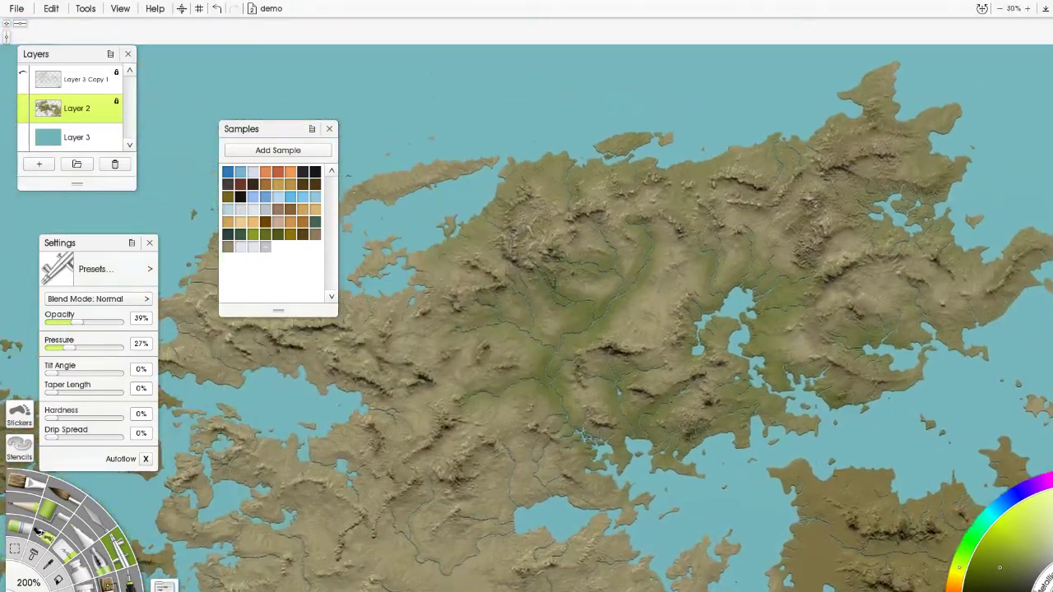
pyautogui.scroll(4, 677, 313)
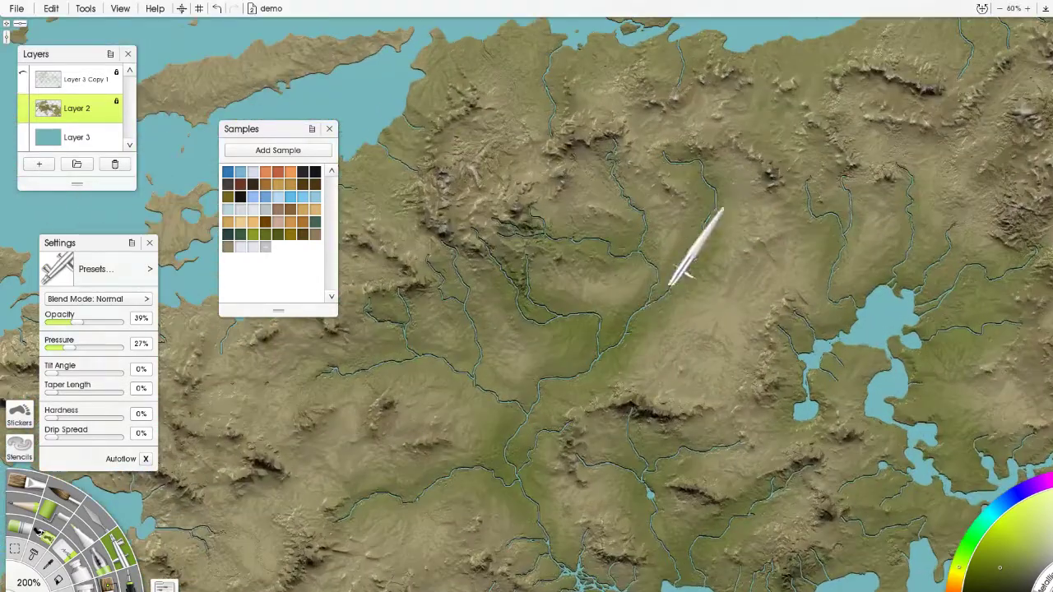
pyautogui.scroll(-4, 709, 279)
pyautogui.scroll(2, 698, 264)
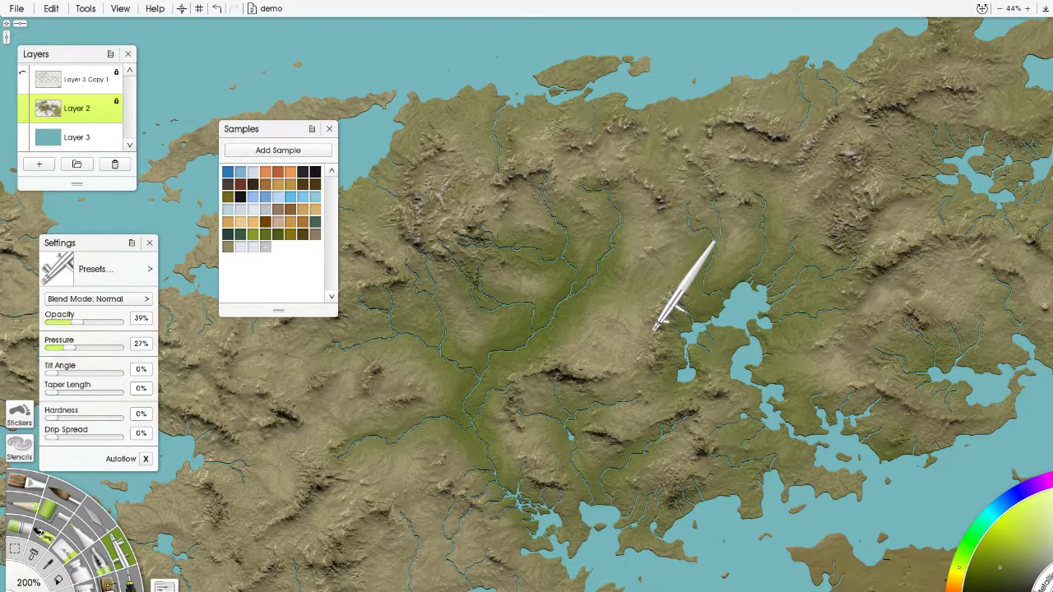
pyautogui.moveTo(655, 330); pyautogui.dragTo(521, 298)
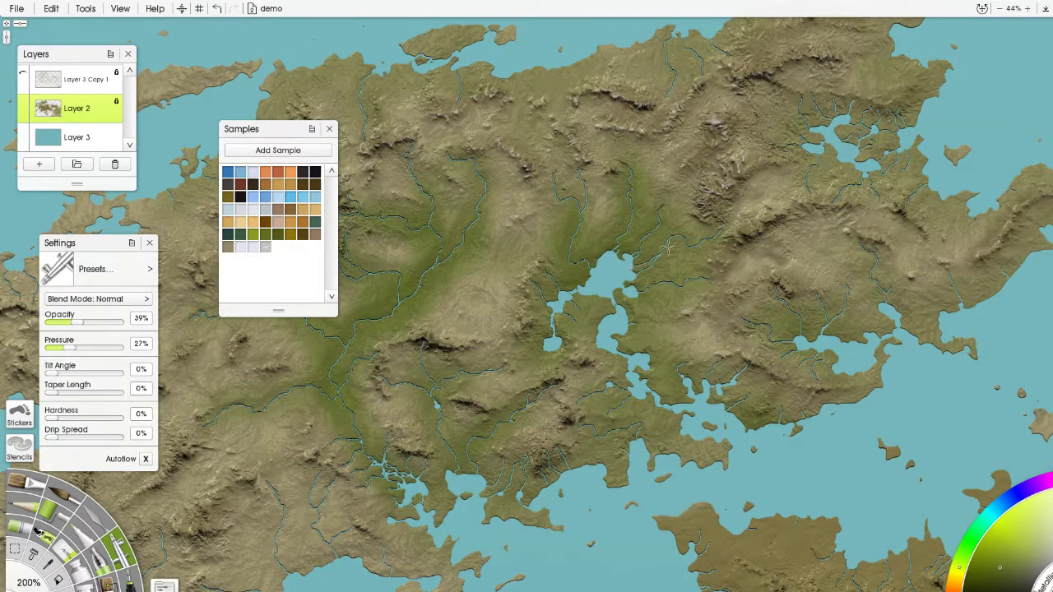
pyautogui.moveTo(646, 270)
pyautogui.mouseDown()
pyautogui.moveTo(671, 251)
pyautogui.moveTo(617, 280)
pyautogui.moveTo(664, 253)
pyautogui.moveTo(625, 289)
pyautogui.moveTo(671, 256)
pyautogui.moveTo(641, 282)
pyautogui.moveTo(674, 283)
pyautogui.mouseUp()
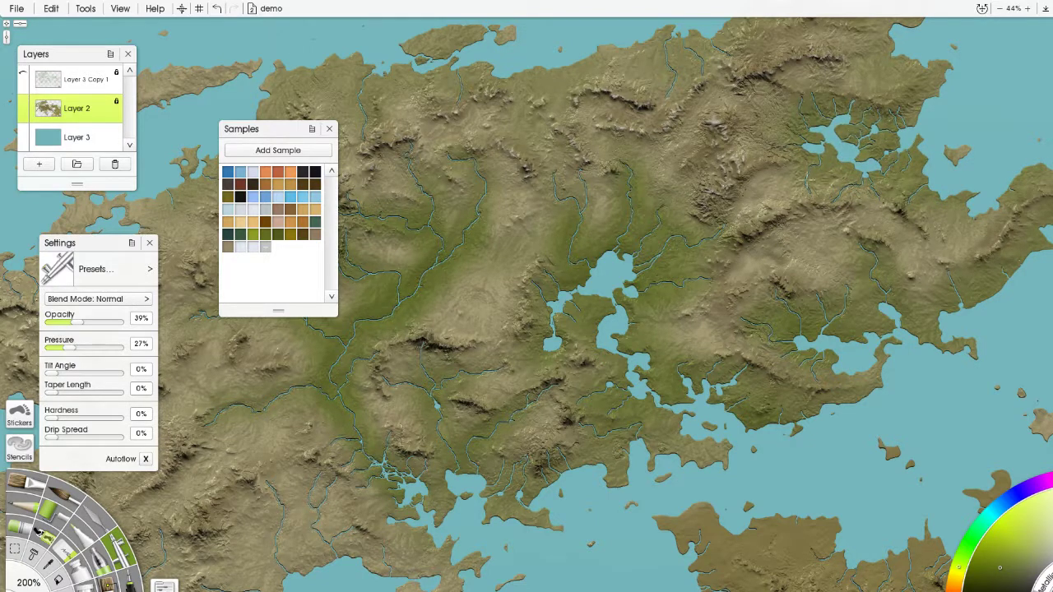
# Strengthen the green along the northern shore and down the northwestern coast with the airbrush.
pyautogui.moveTo(622, 158); pyautogui.dragTo(663, 279)
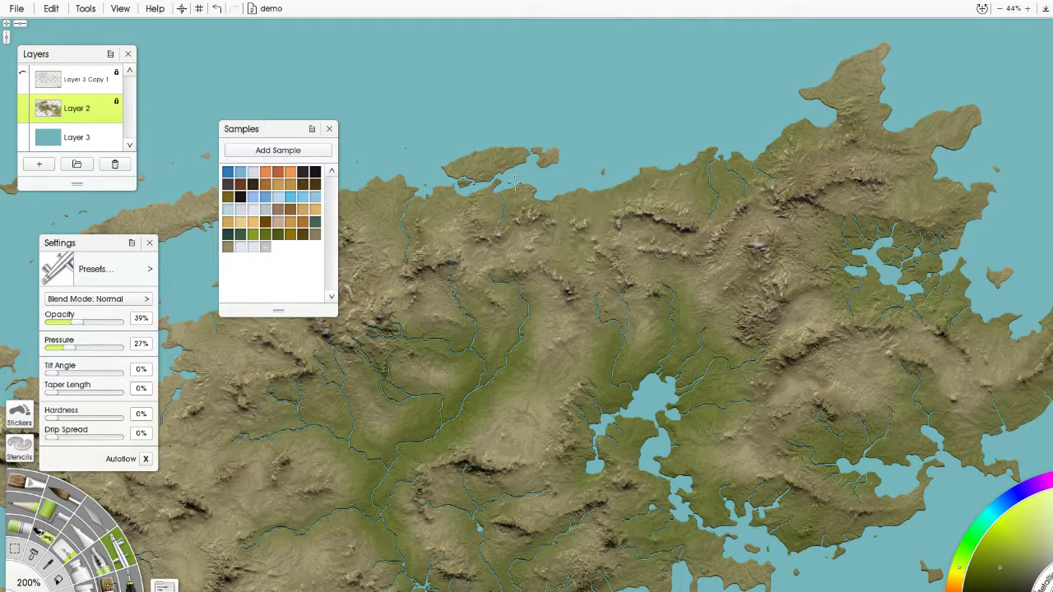
pyautogui.moveTo(502, 210)
pyautogui.mouseDown()
pyautogui.moveTo(438, 191)
pyautogui.moveTo(413, 232)
pyautogui.moveTo(347, 188)
pyautogui.mouseUp()
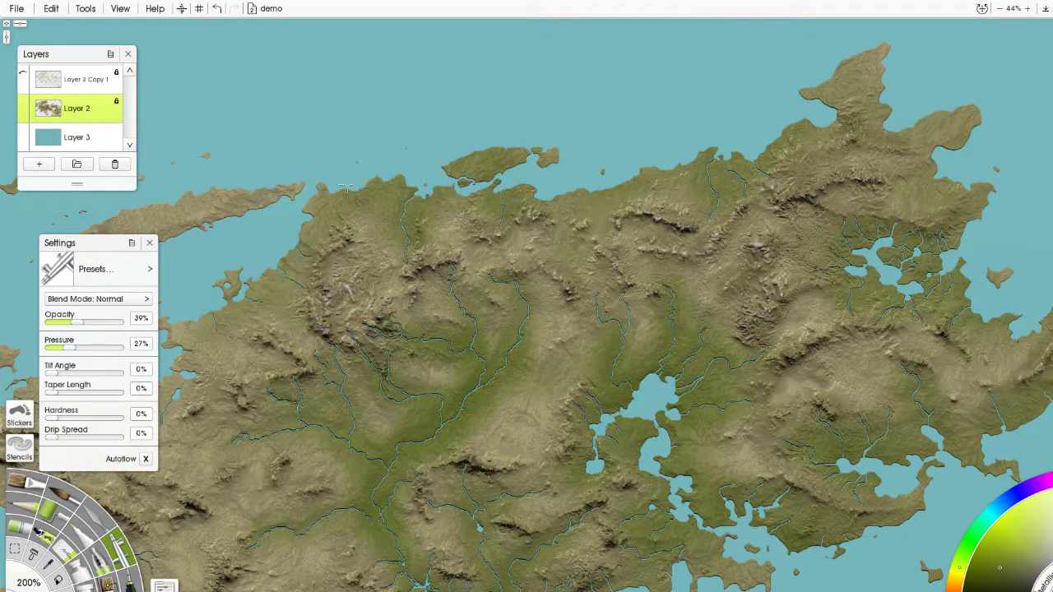
pyautogui.moveTo(309, 229); pyautogui.dragTo(306, 280)
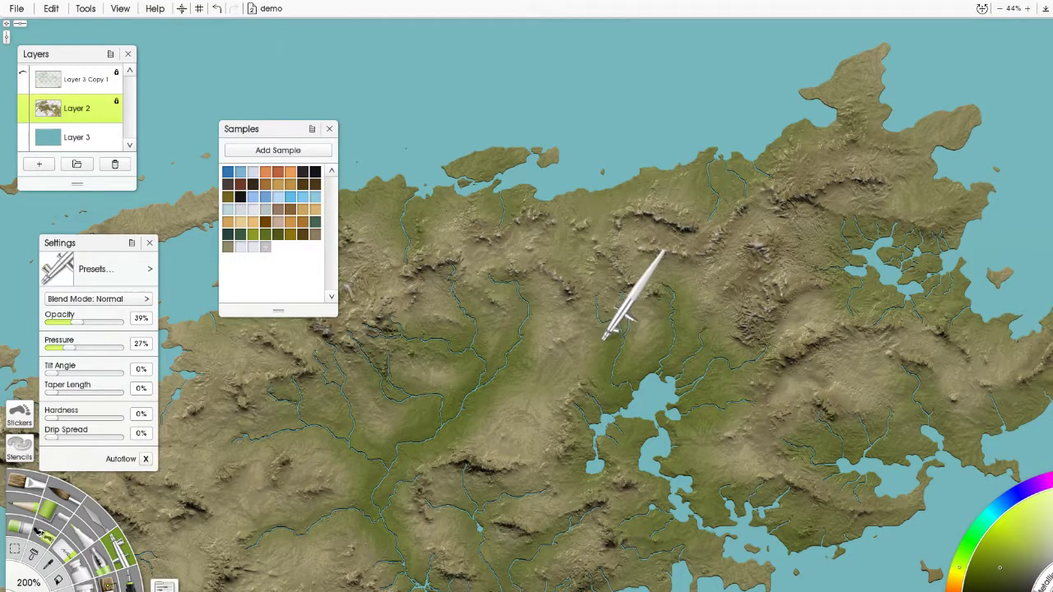
# Extend the green airbrushing down the western coast and over the broken islands just offshore.
pyautogui.moveTo(608, 338); pyautogui.dragTo(762, 252)
pyautogui.moveTo(649, 308)
pyautogui.mouseDown()
pyautogui.moveTo(780, 253)
pyautogui.moveTo(664, 271)
pyautogui.mouseUp()
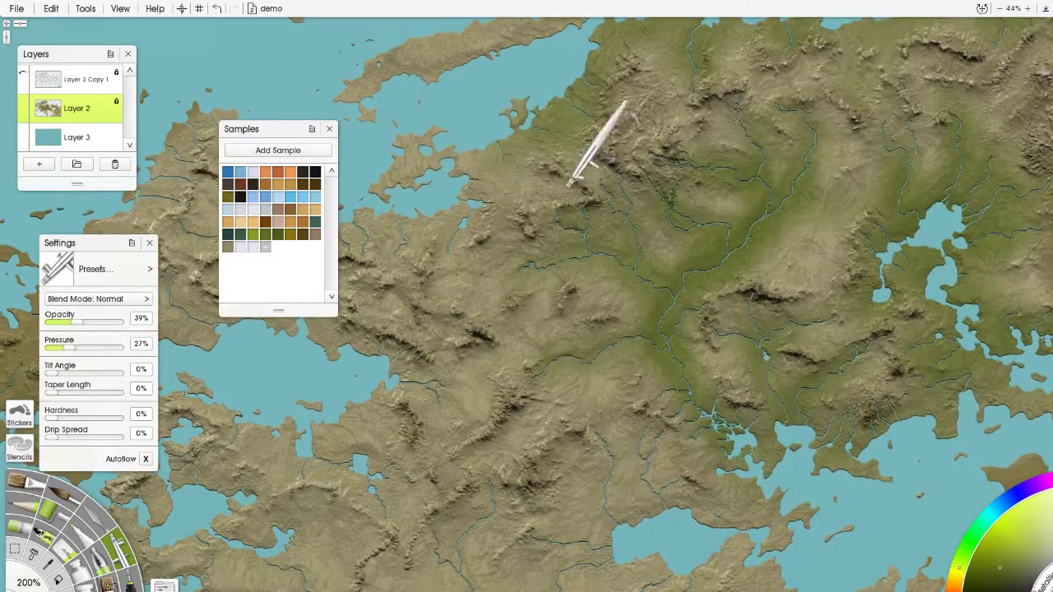
pyautogui.moveTo(473, 179); pyautogui.dragTo(502, 156)
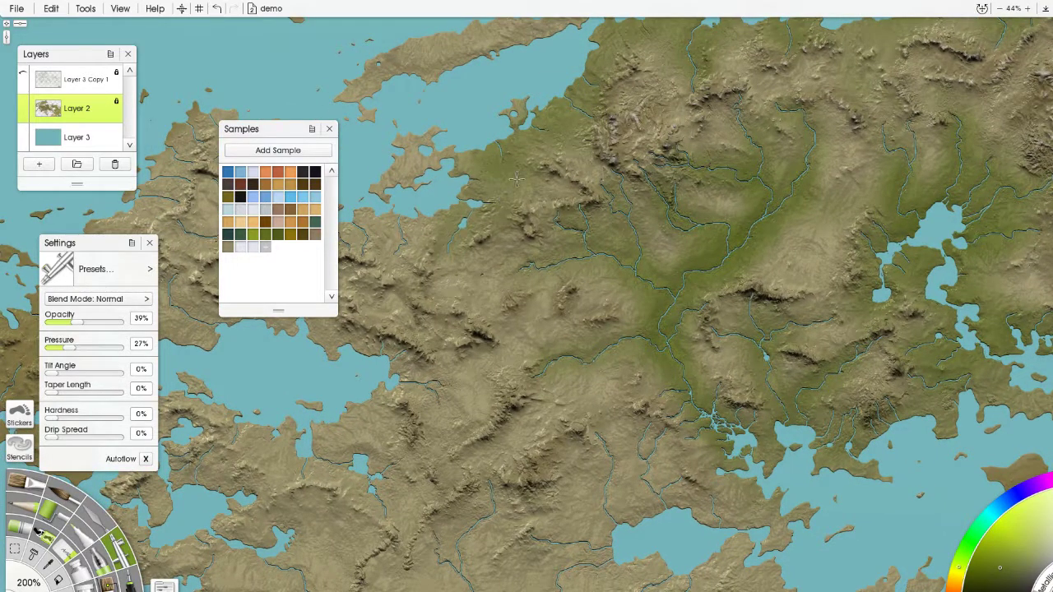
pyautogui.moveTo(445, 136)
pyautogui.mouseDown()
pyautogui.moveTo(385, 179)
pyautogui.moveTo(420, 226)
pyautogui.moveTo(353, 250)
pyautogui.mouseUp()
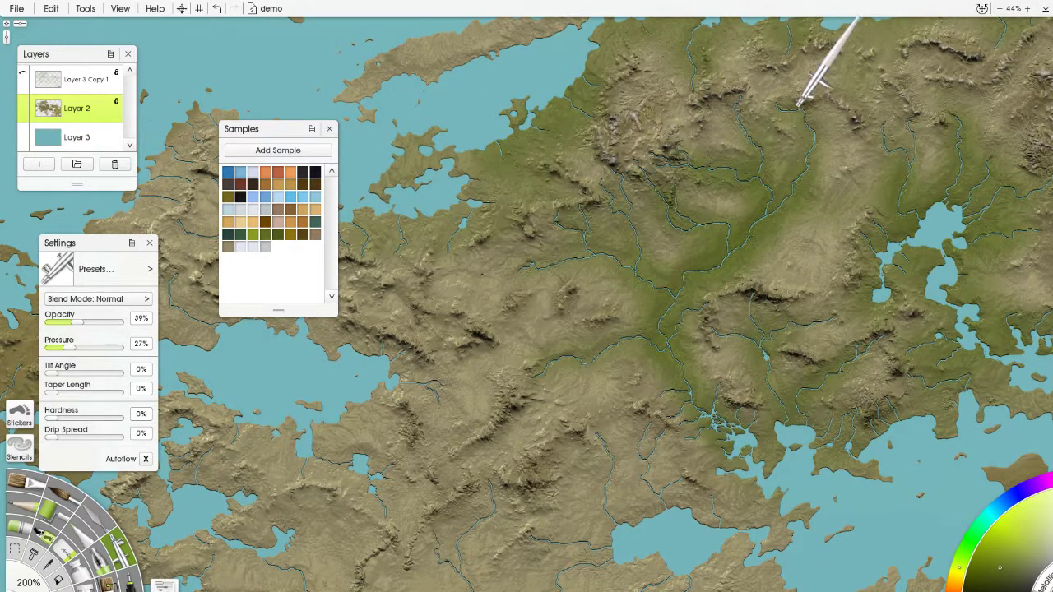
# Airbrush a darker green along the main river above its southern delta, using 30% opacity and 22% pressure.
pyautogui.scroll(-5, 776, 197)
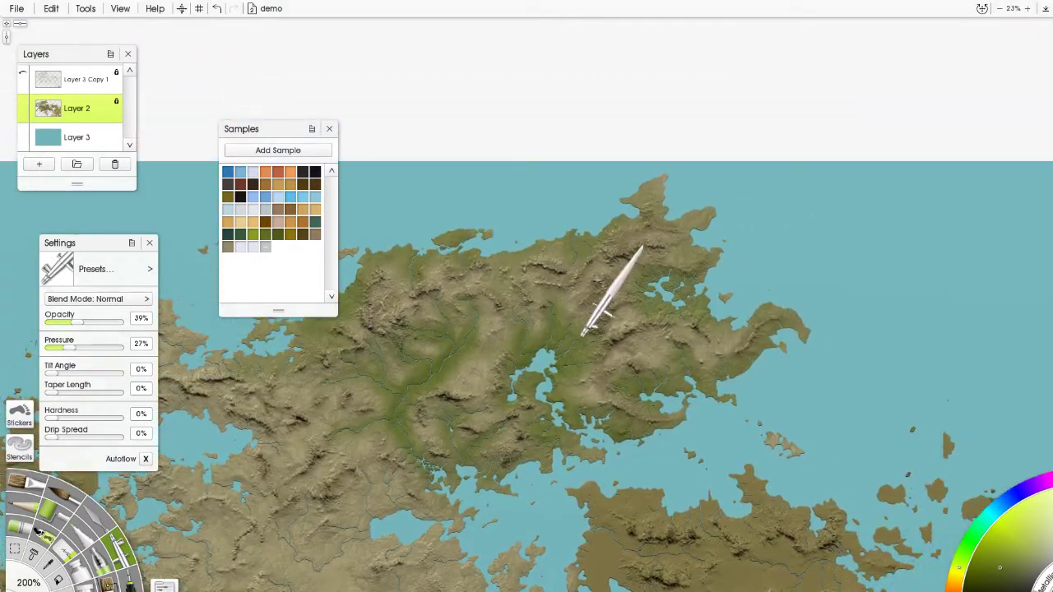
pyautogui.scroll(5, 580, 313)
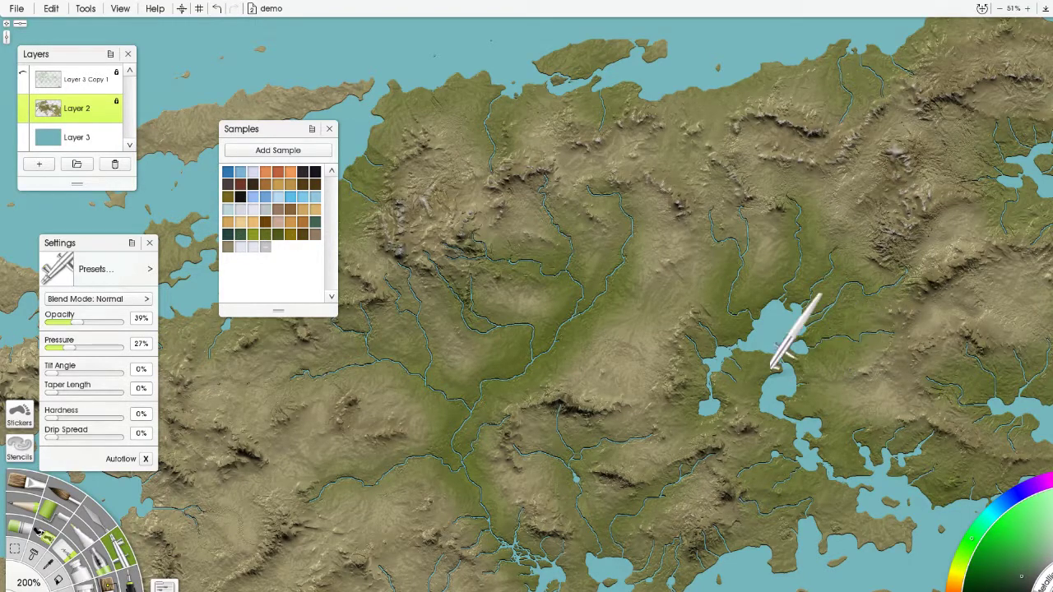
pyautogui.scroll(2, 799, 317)
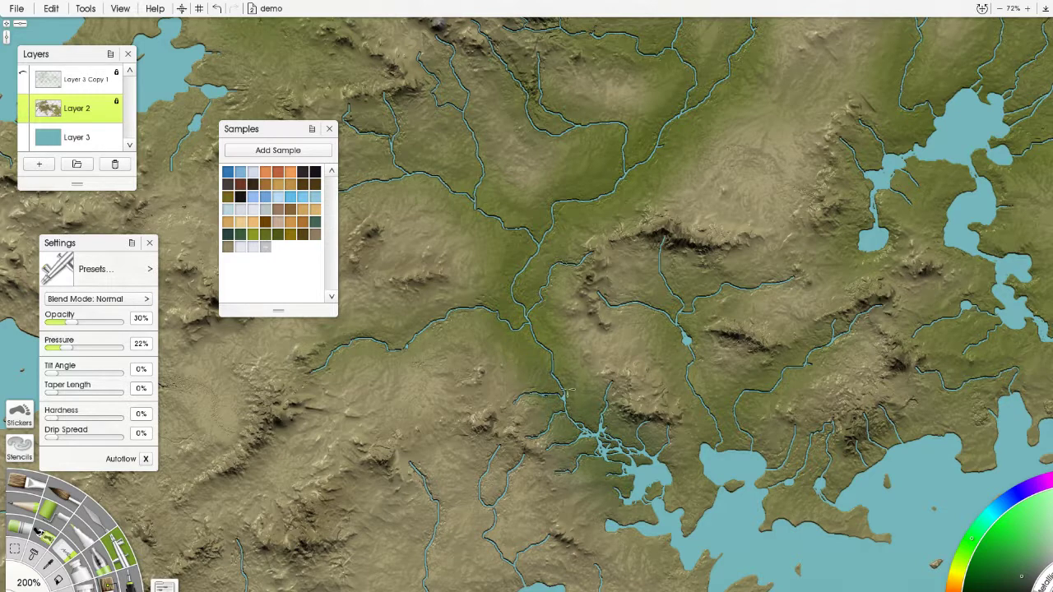
pyautogui.moveTo(546, 358)
pyautogui.mouseDown()
pyautogui.moveTo(546, 329)
pyautogui.moveTo(521, 357)
pyautogui.moveTo(559, 288)
pyautogui.mouseUp()
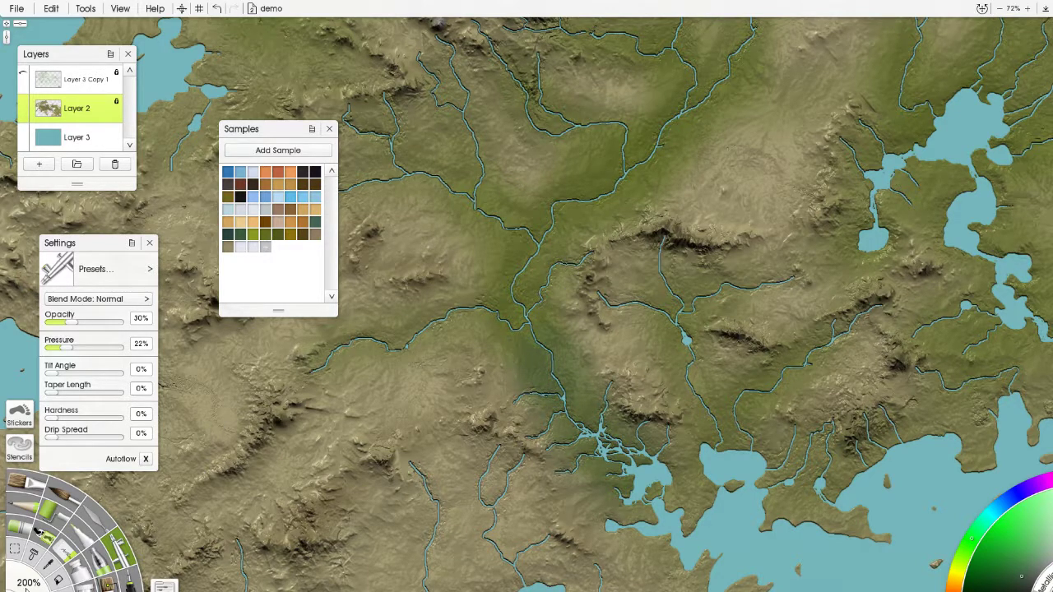
# Set the airbrush to 38% opacity, 33% pressure and 100% size, and darken the main river valley and delta coast.
pyautogui.moveTo(74, 325); pyautogui.dragTo(79, 347)
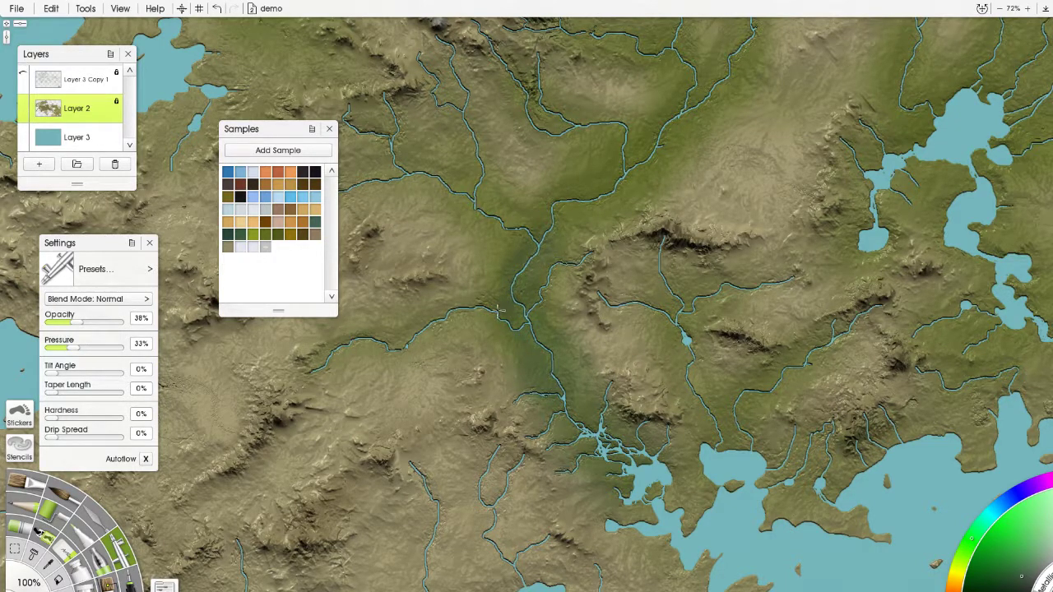
pyautogui.moveTo(573, 401)
pyautogui.mouseDown()
pyautogui.moveTo(589, 469)
pyautogui.moveTo(690, 509)
pyautogui.moveTo(727, 483)
pyautogui.mouseUp()
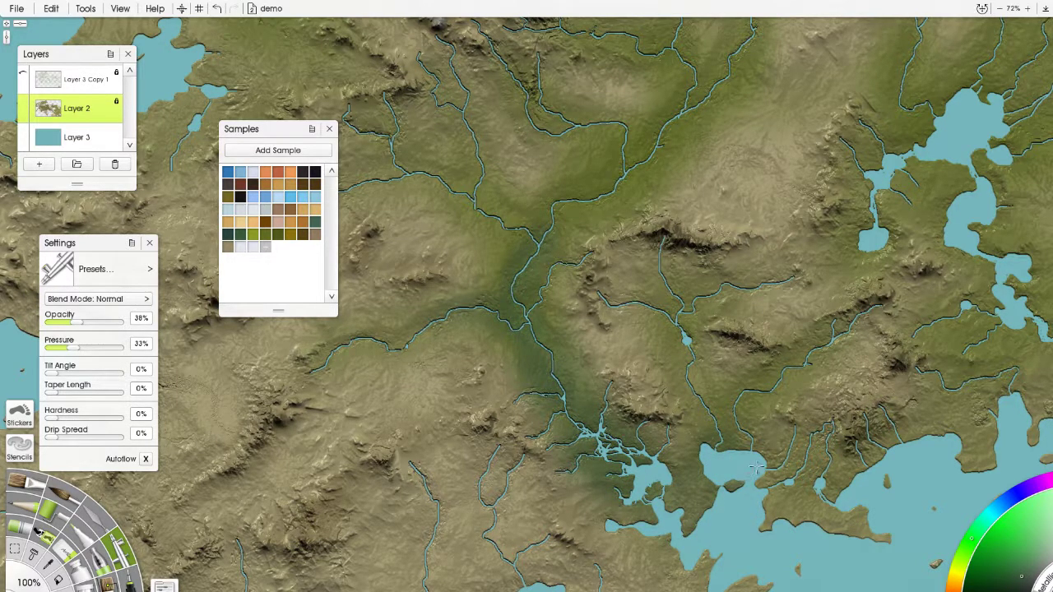
# Airbrush the darker green along the bay, river mouths and coastal headlands just east of the main river delta.
pyautogui.moveTo(756, 468)
pyautogui.mouseDown()
pyautogui.moveTo(789, 475)
pyautogui.moveTo(752, 500)
pyautogui.moveTo(780, 534)
pyautogui.mouseUp()
pyautogui.moveTo(753, 432)
pyautogui.mouseDown()
pyautogui.moveTo(735, 417)
pyautogui.moveTo(681, 464)
pyautogui.mouseUp()
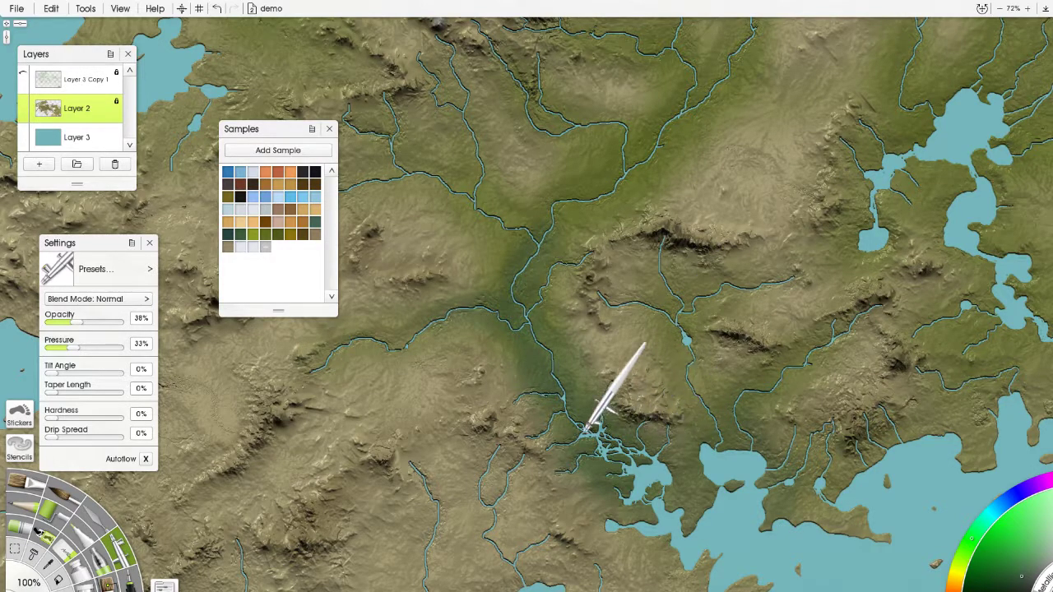
pyautogui.moveTo(592, 409)
pyautogui.mouseDown()
pyautogui.moveTo(601, 445)
pyautogui.moveTo(639, 204)
pyautogui.mouseUp()
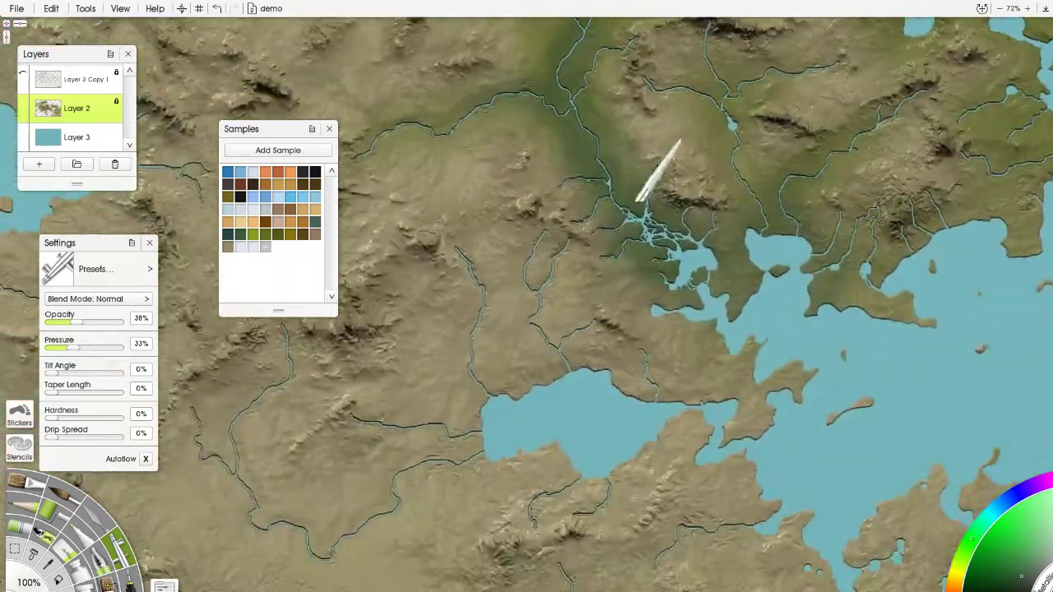
pyautogui.moveTo(848, 160)
pyautogui.mouseDown()
pyautogui.moveTo(645, 248)
pyautogui.moveTo(604, 278)
pyautogui.mouseUp()
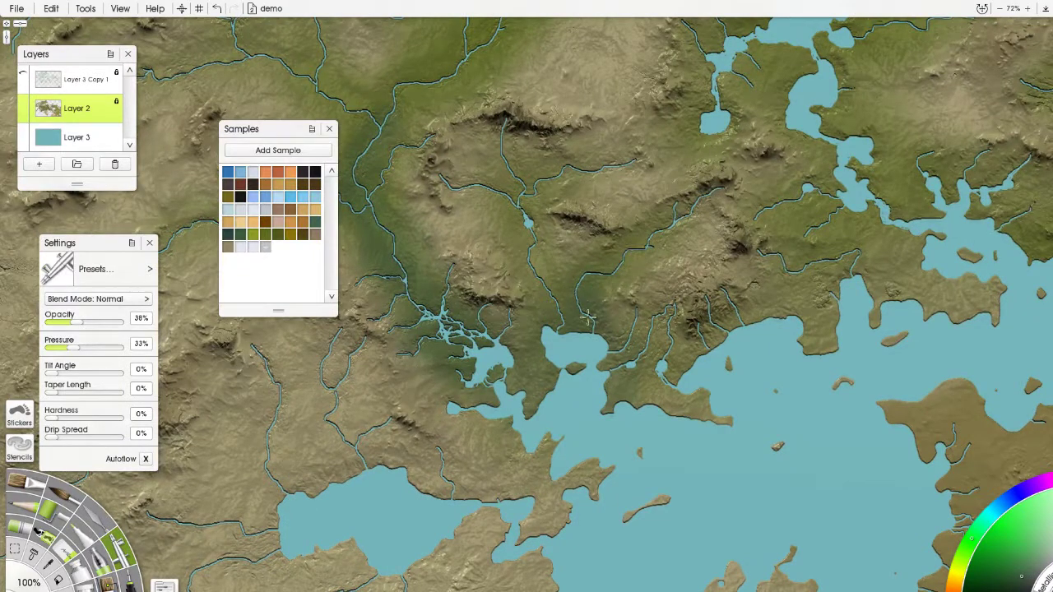
pyautogui.moveTo(617, 348)
pyautogui.mouseDown()
pyautogui.moveTo(613, 384)
pyautogui.moveTo(671, 374)
pyautogui.moveTo(711, 411)
pyautogui.mouseUp()
pyautogui.moveTo(732, 364); pyautogui.dragTo(689, 360)
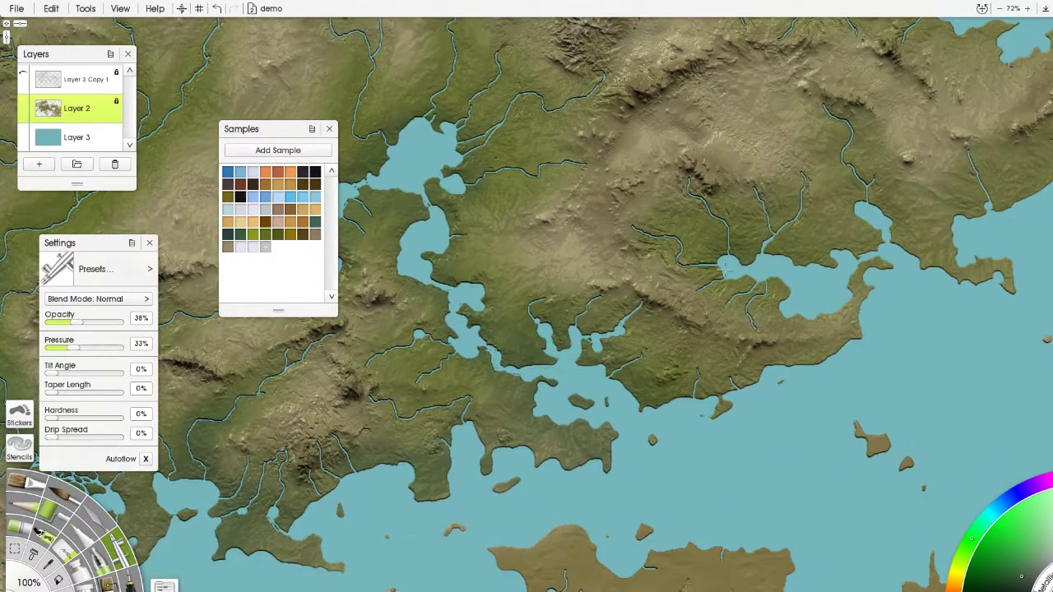
# Darken the green around the eastern inlets, along the eastern peninsula's coast and around the branching northeastern lake.
pyautogui.moveTo(607, 315); pyautogui.dragTo(561, 298)
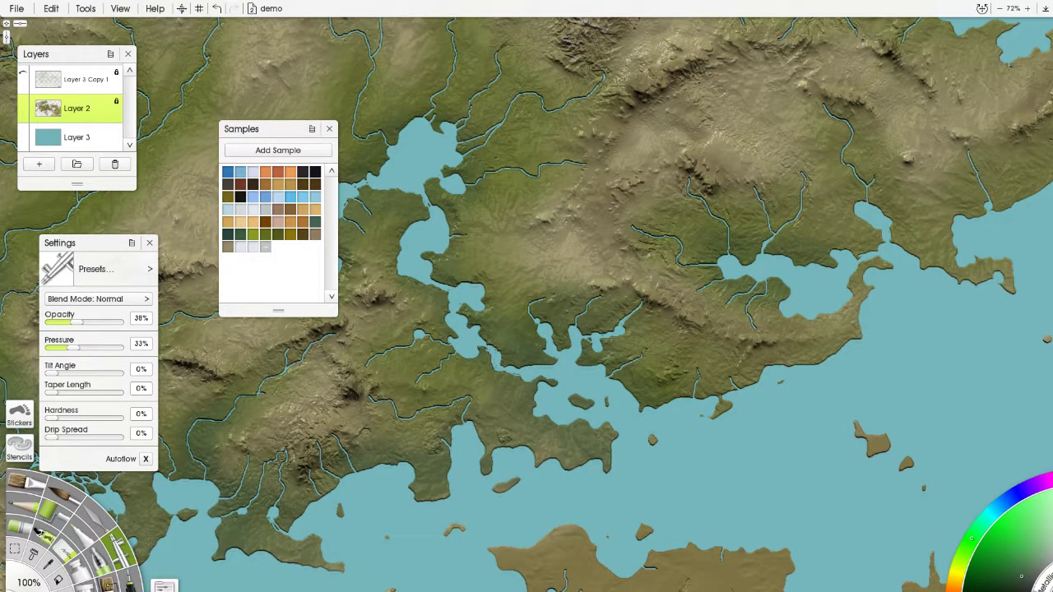
pyautogui.moveTo(723, 370)
pyautogui.mouseDown()
pyautogui.moveTo(868, 292)
pyautogui.moveTo(863, 247)
pyautogui.moveTo(913, 198)
pyautogui.moveTo(952, 263)
pyautogui.moveTo(1035, 188)
pyautogui.moveTo(990, 189)
pyautogui.mouseUp()
pyautogui.moveTo(814, 186); pyautogui.dragTo(508, 336)
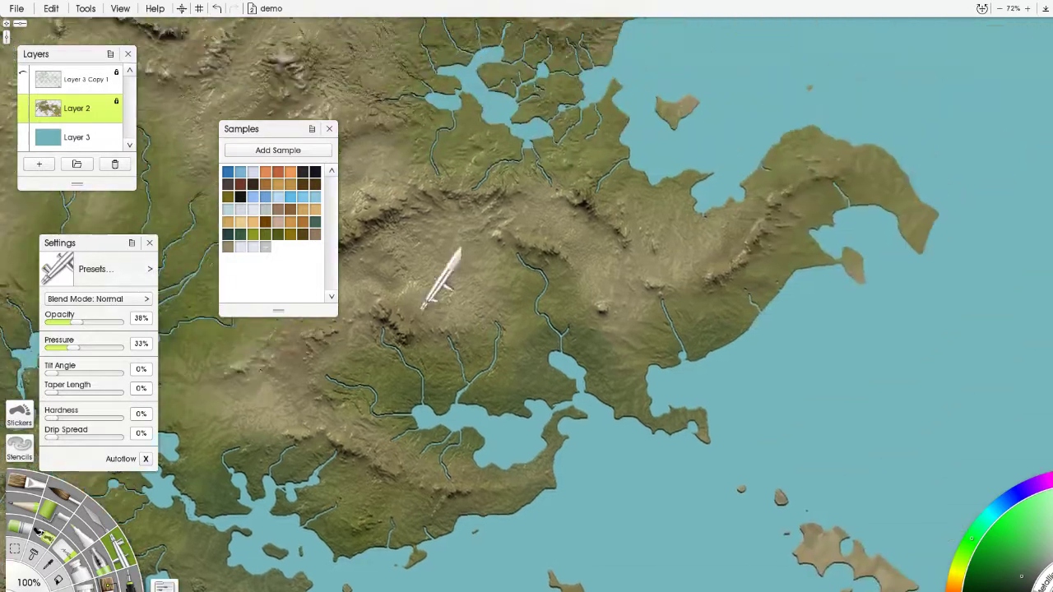
pyautogui.moveTo(721, 332)
pyautogui.mouseDown()
pyautogui.moveTo(917, 223)
pyautogui.moveTo(808, 134)
pyautogui.moveTo(700, 206)
pyautogui.moveTo(646, 183)
pyautogui.moveTo(609, 111)
pyautogui.moveTo(494, 124)
pyautogui.moveTo(495, 113)
pyautogui.moveTo(568, 99)
pyautogui.moveTo(526, 86)
pyautogui.moveTo(543, 64)
pyautogui.moveTo(492, 38)
pyautogui.moveTo(557, 28)
pyautogui.mouseUp()
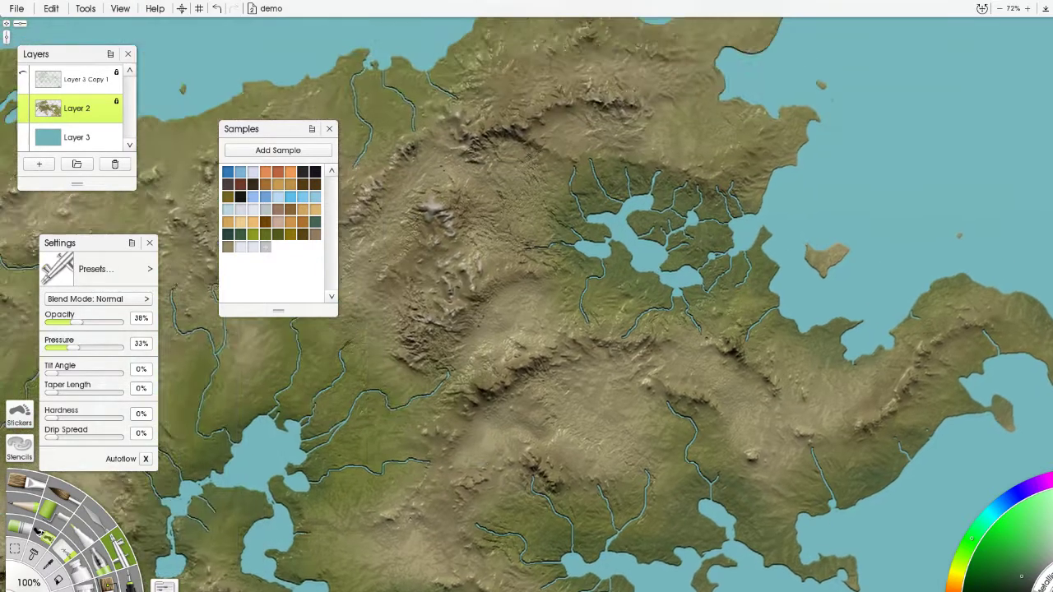
pyautogui.moveTo(682, 115)
pyautogui.mouseDown()
pyautogui.moveTo(611, 196)
pyautogui.moveTo(540, 165)
pyautogui.moveTo(591, 223)
pyautogui.mouseUp()
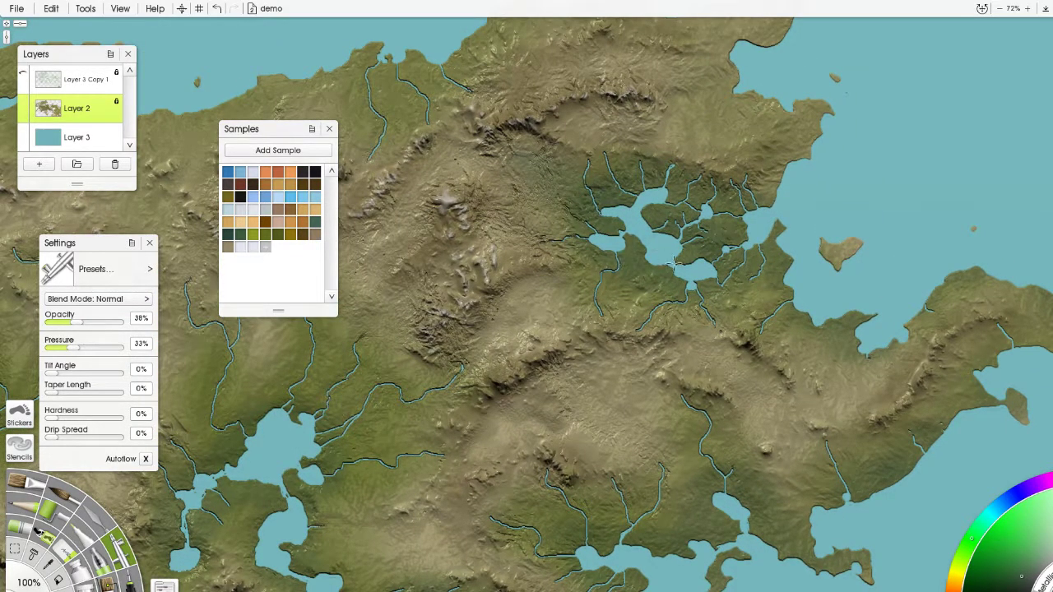
pyautogui.hotkey('ctrl', 'z')
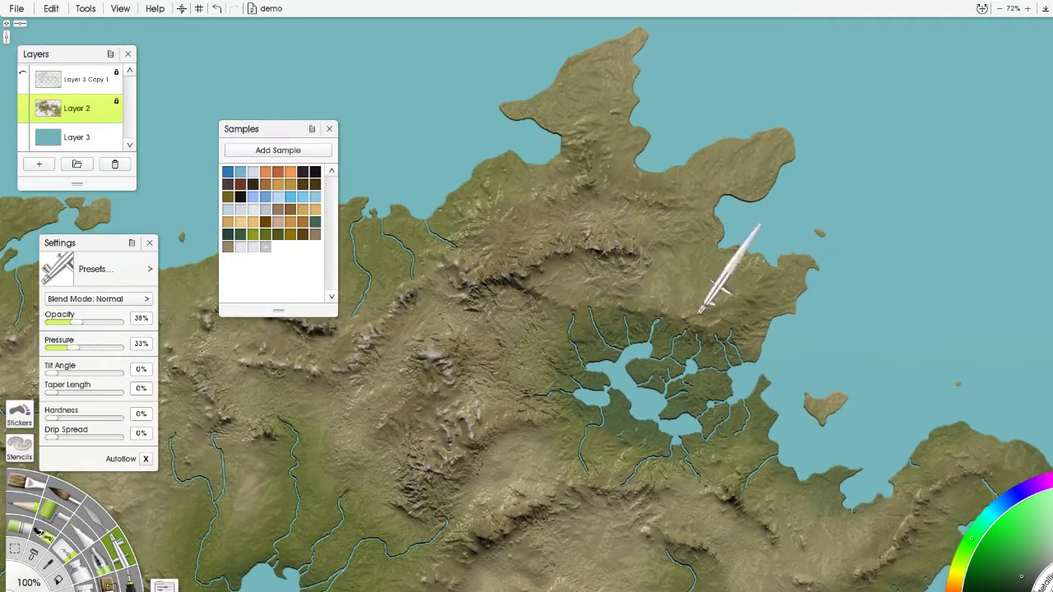
# Airbrush the darker green over the northeastern headlands and around the river mouths along the northern coast.
pyautogui.scroll(3, 728, 259)
pyautogui.moveTo(776, 246)
pyautogui.mouseDown()
pyautogui.moveTo(750, 198)
pyautogui.moveTo(763, 145)
pyautogui.moveTo(766, 169)
pyautogui.mouseUp()
pyautogui.moveTo(625, 123)
pyautogui.mouseDown()
pyautogui.moveTo(641, 37)
pyautogui.moveTo(510, 101)
pyautogui.moveTo(464, 194)
pyautogui.moveTo(382, 233)
pyautogui.moveTo(360, 231)
pyautogui.moveTo(361, 283)
pyautogui.moveTo(405, 262)
pyautogui.moveTo(418, 226)
pyautogui.mouseUp()
pyautogui.click(329, 130)
pyautogui.moveTo(562, 183); pyautogui.dragTo(979, 214)
pyautogui.moveTo(530, 243); pyautogui.dragTo(644, 129)
pyautogui.moveTo(565, 178)
pyautogui.mouseDown()
pyautogui.moveTo(417, 225)
pyautogui.moveTo(417, 198)
pyautogui.mouseUp()
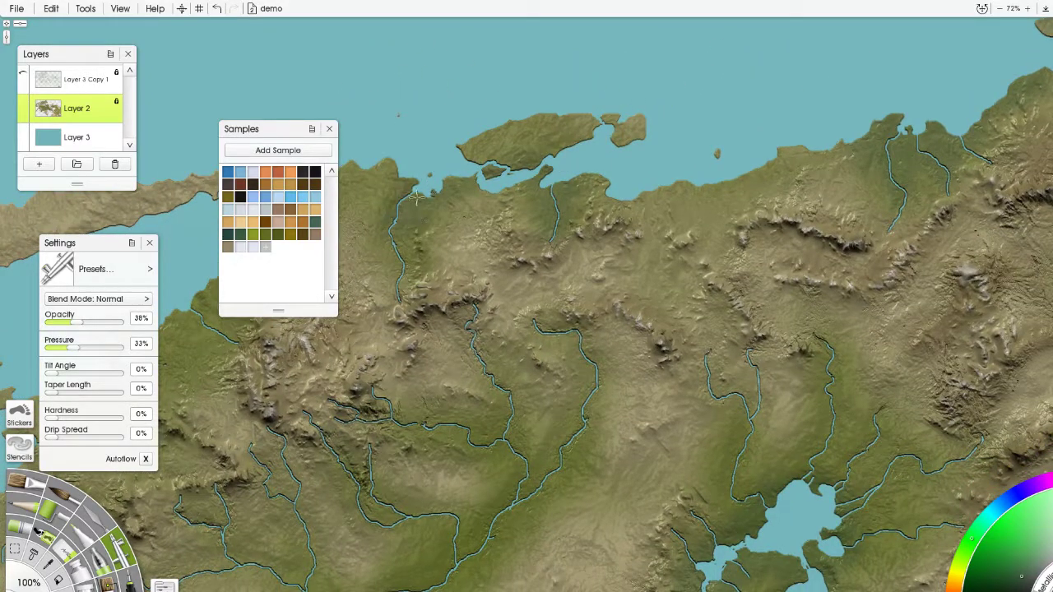
# Pick a yellow-green color sample and airbrush a lighter patch between the upper branches of the main river.
pyautogui.moveTo(465, 156); pyautogui.dragTo(797, 78)
pyautogui.moveTo(591, 110)
pyautogui.mouseDown()
pyautogui.moveTo(515, 230)
pyautogui.moveTo(541, 216)
pyautogui.moveTo(476, 272)
pyautogui.moveTo(416, 298)
pyautogui.mouseUp()
pyautogui.scroll(-5, 623, 129)
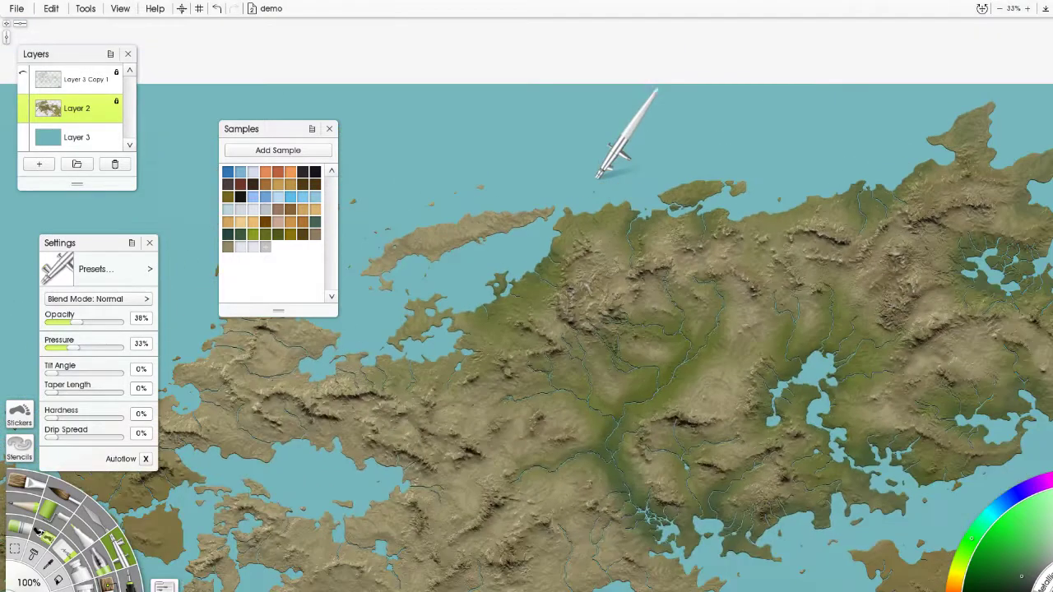
pyautogui.scroll(6, 683, 378)
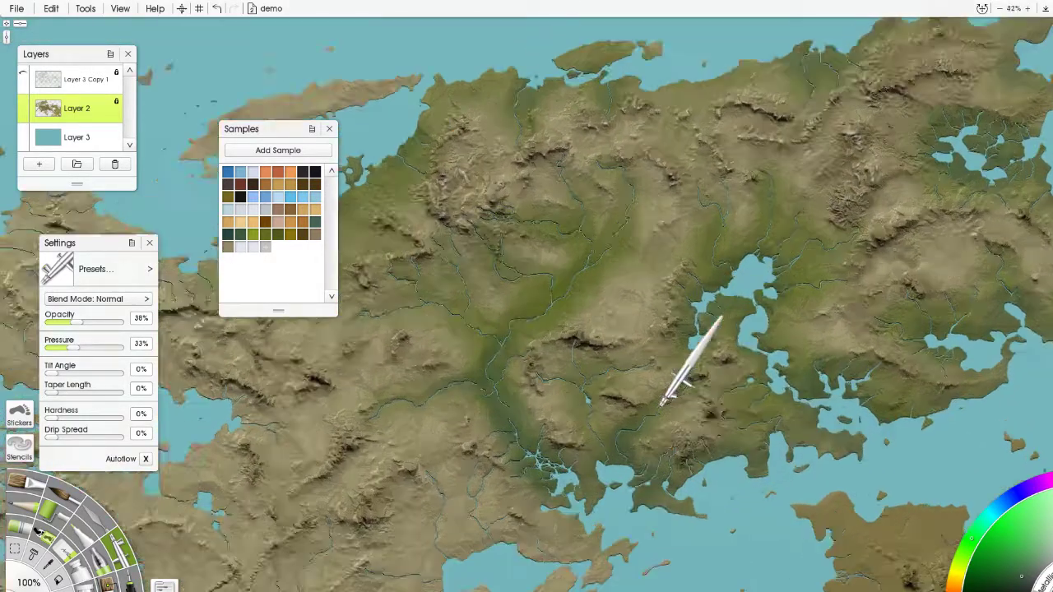
pyautogui.moveTo(653, 325); pyautogui.dragTo(709, 422)
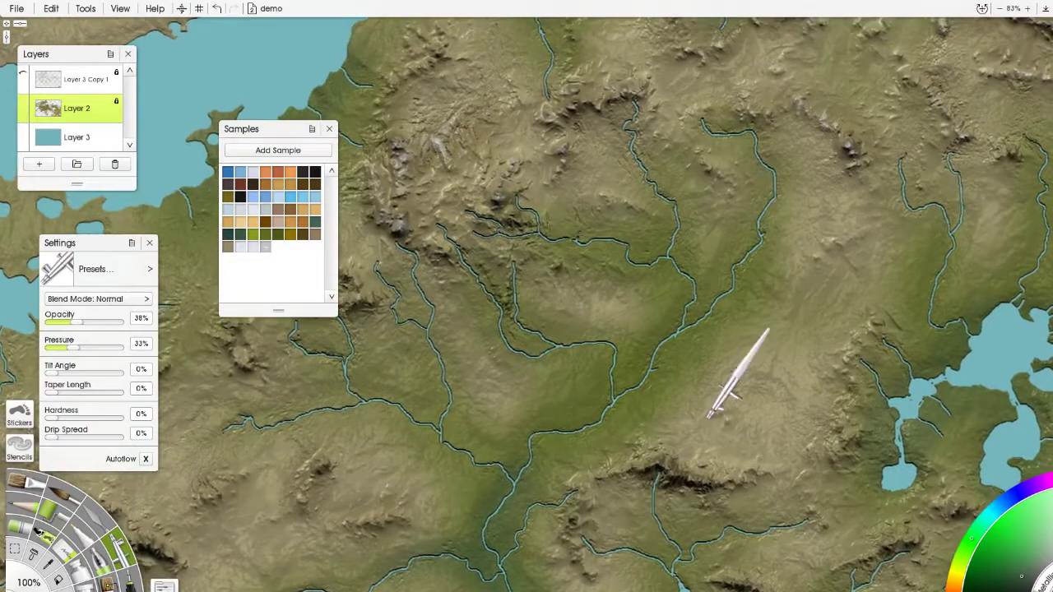
pyautogui.moveTo(797, 182); pyautogui.dragTo(751, 222)
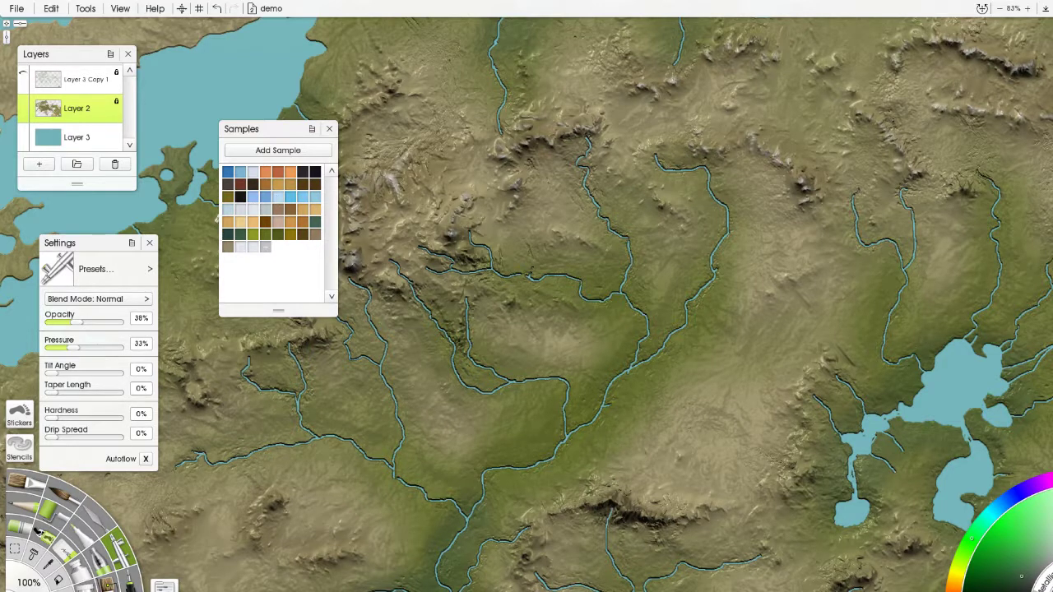
pyautogui.click(254, 236)
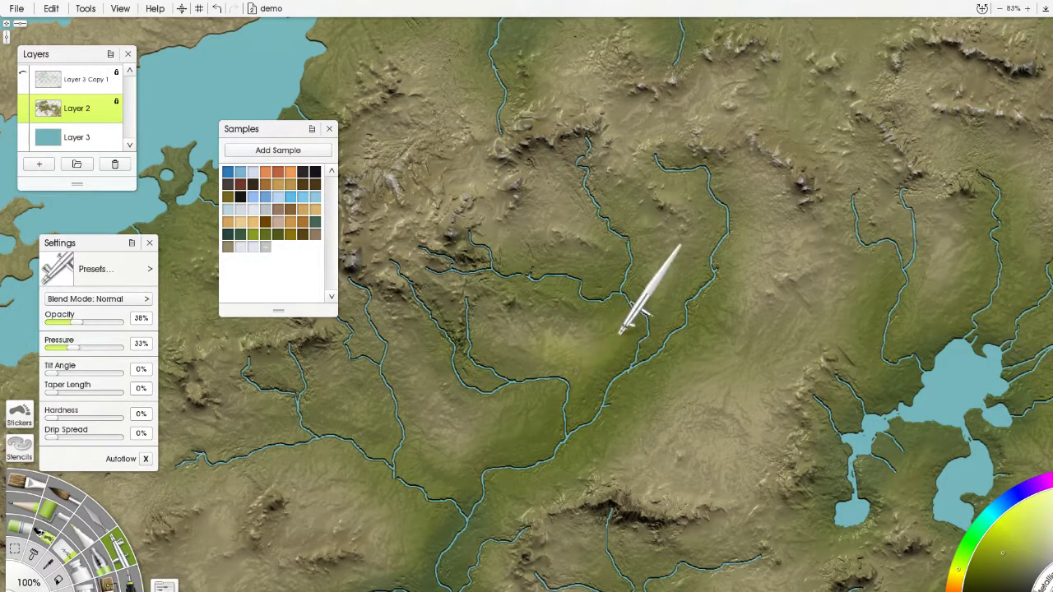
pyautogui.scroll(2, 666, 255)
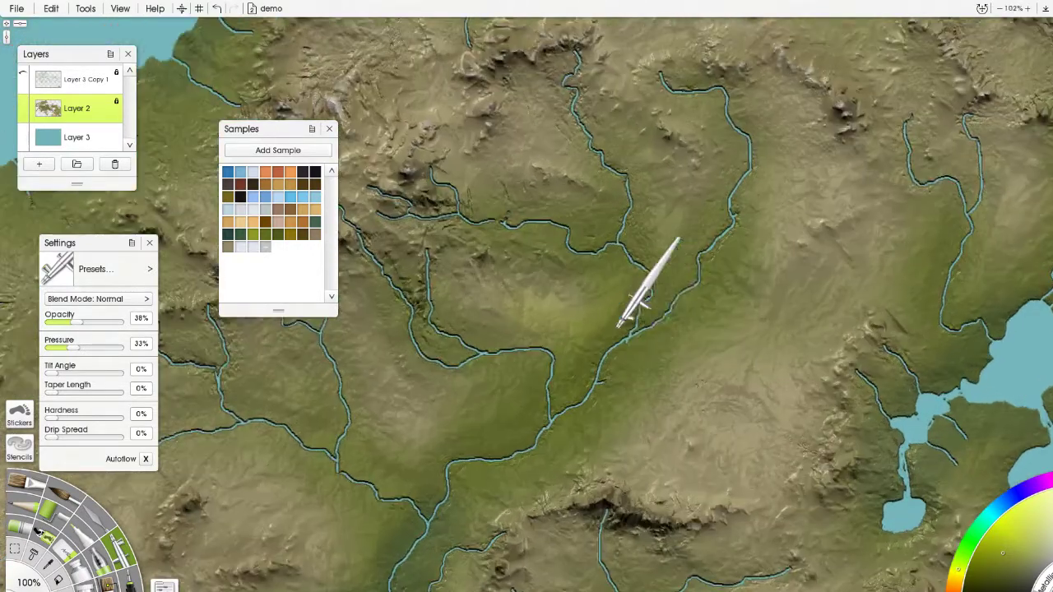
pyautogui.moveTo(644, 357); pyautogui.dragTo(611, 310)
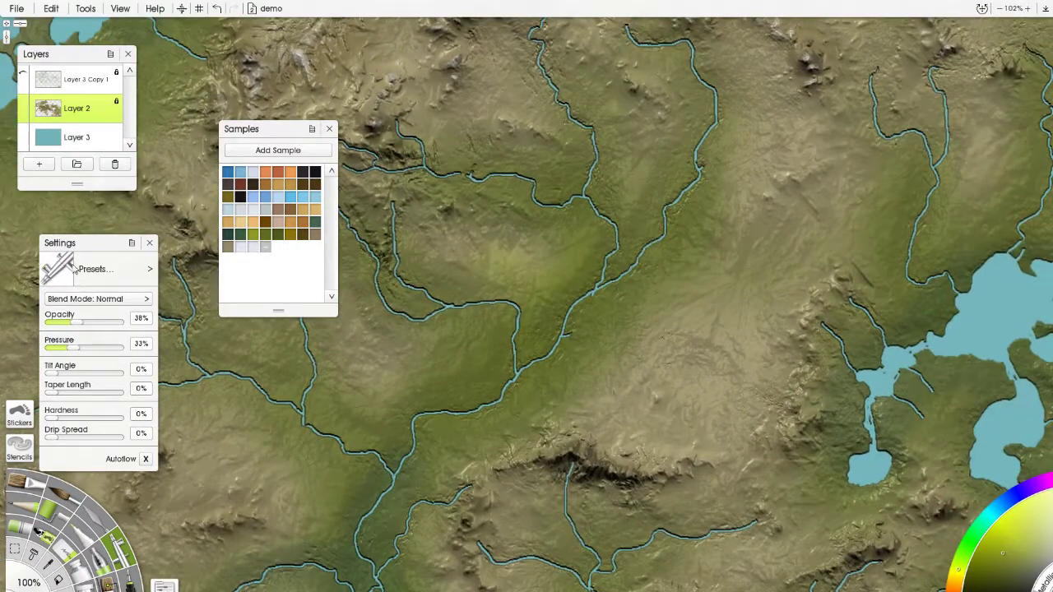
# Lower the airbrush opacity to 25% and spread yellow-green over the main river's upper valley and the slopes beside it.
pyautogui.moveTo(73, 324); pyautogui.dragTo(65, 323)
pyautogui.moveTo(67, 320); pyautogui.dragTo(70, 321)
pyautogui.moveTo(758, 105); pyautogui.dragTo(686, 210)
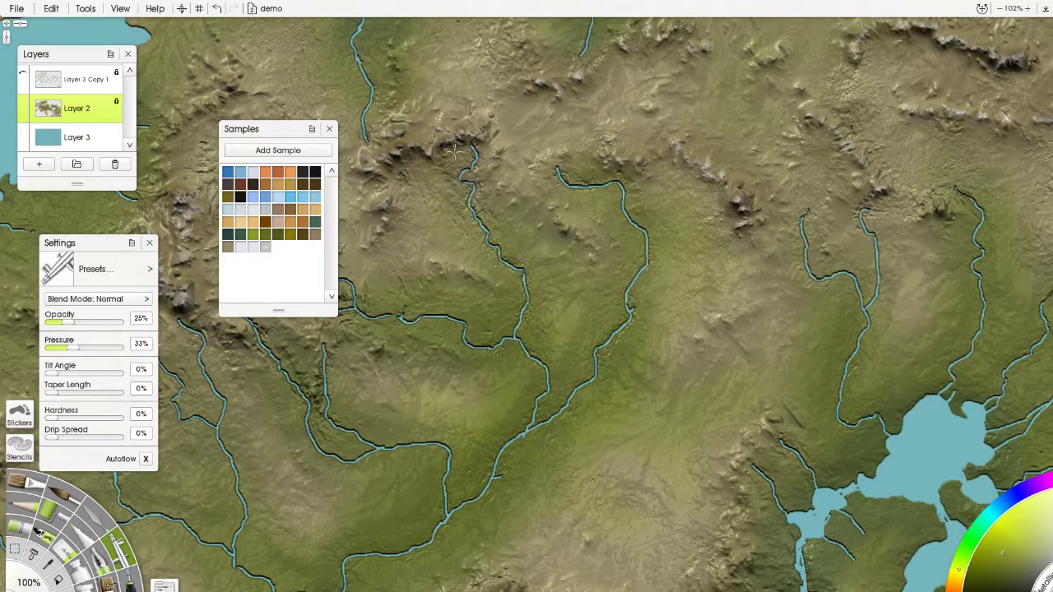
pyautogui.moveTo(511, 194); pyautogui.dragTo(611, 158)
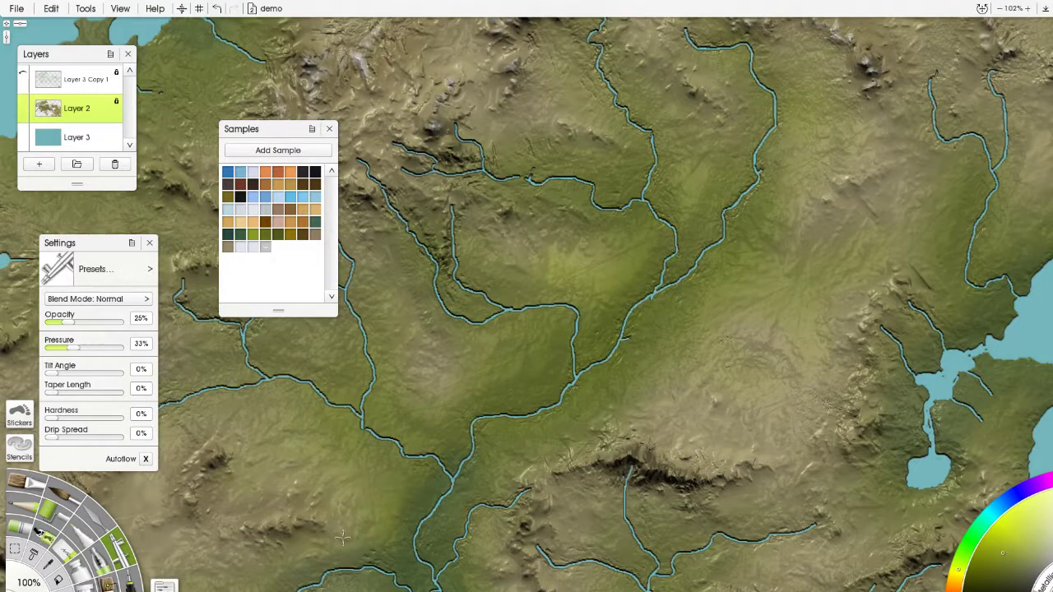
# Airbrush yellow-green over the plains beside the middle stretch of the main river and along its western tributary.
pyautogui.moveTo(575, 462); pyautogui.dragTo(597, 254)
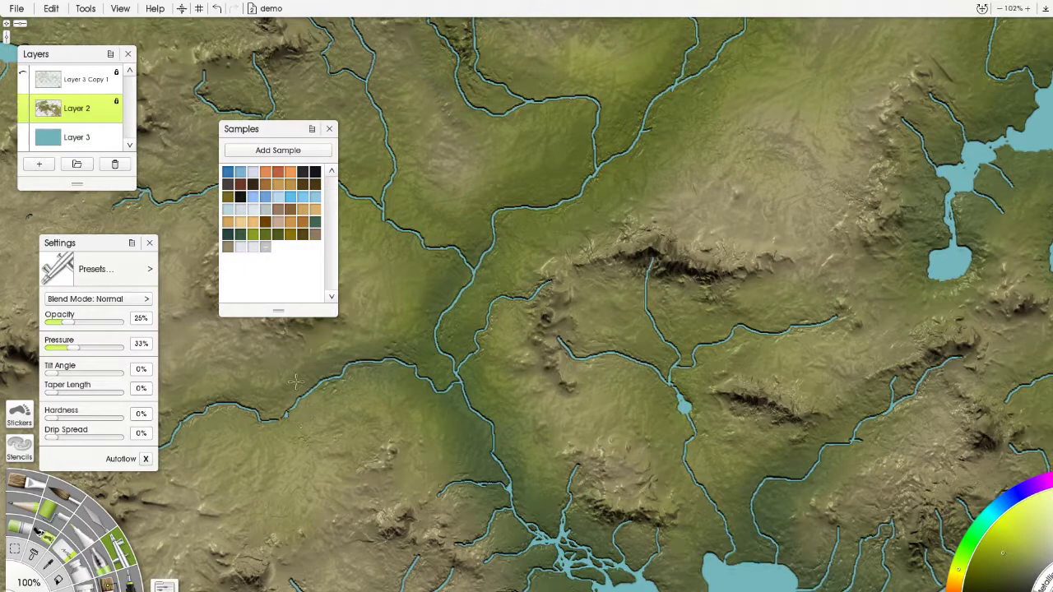
pyautogui.moveTo(313, 330); pyautogui.dragTo(345, 301)
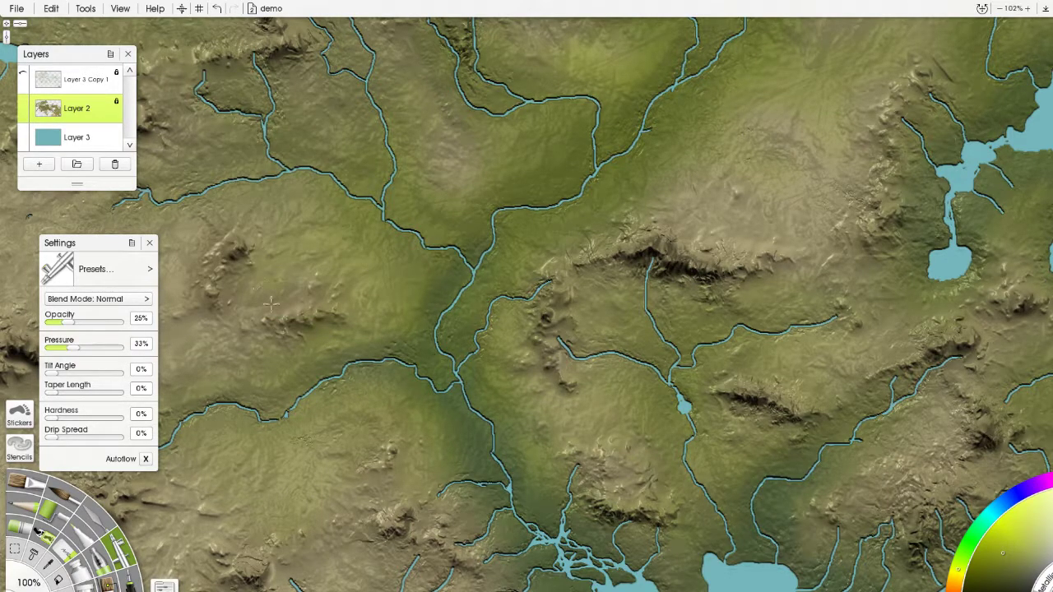
pyautogui.moveTo(189, 362); pyautogui.dragTo(241, 361)
pyautogui.moveTo(440, 156)
pyautogui.mouseDown()
pyautogui.moveTo(729, 304)
pyautogui.moveTo(732, 323)
pyautogui.mouseUp()
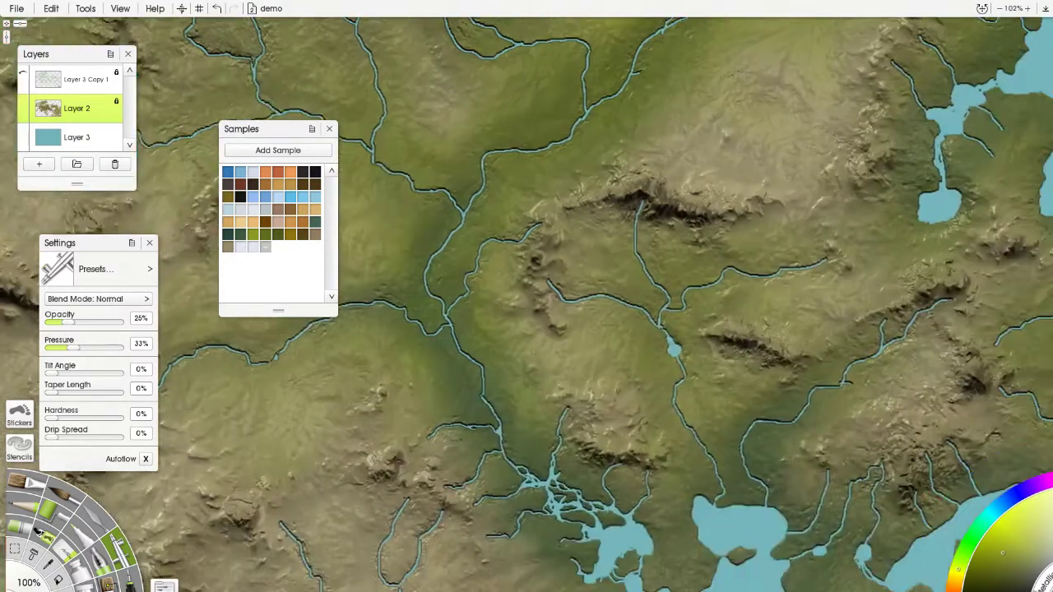
# Extend the yellow-green airbrushing over the land around the delta and across the coastal hills to its east.
pyautogui.scroll(-5, 510, 277)
pyautogui.moveTo(525, 319)
pyautogui.mouseDown()
pyautogui.moveTo(505, 362)
pyautogui.moveTo(418, 360)
pyautogui.mouseUp()
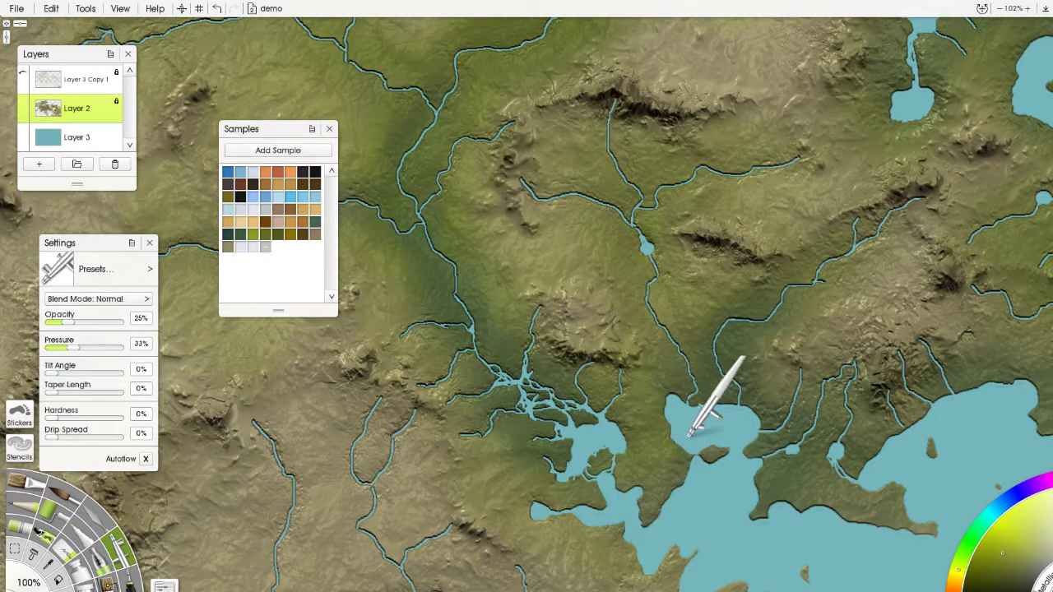
pyautogui.moveTo(753, 359); pyautogui.dragTo(613, 267)
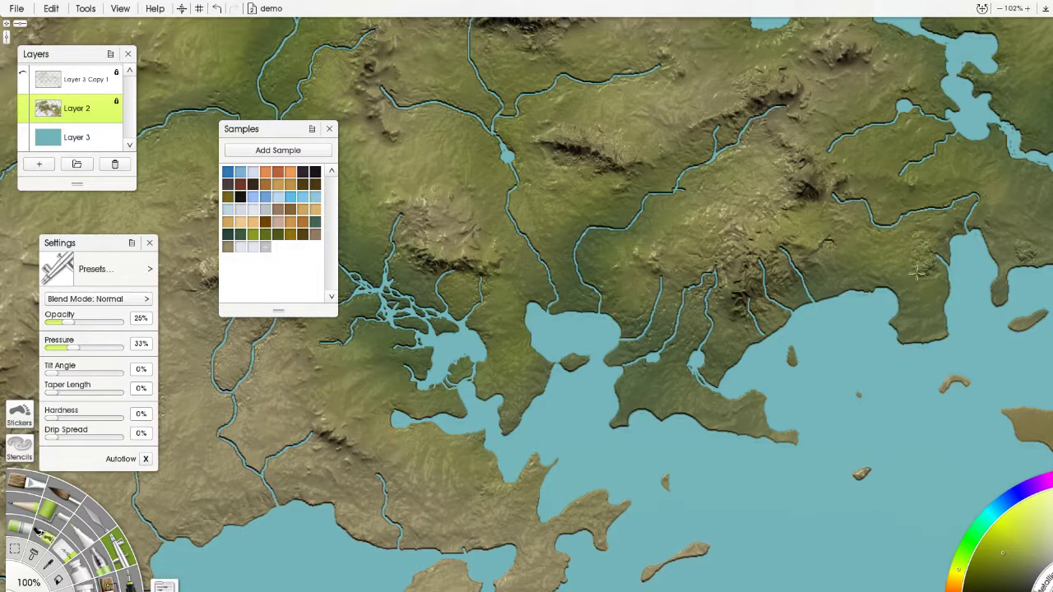
pyautogui.moveTo(856, 189); pyautogui.dragTo(617, 289)
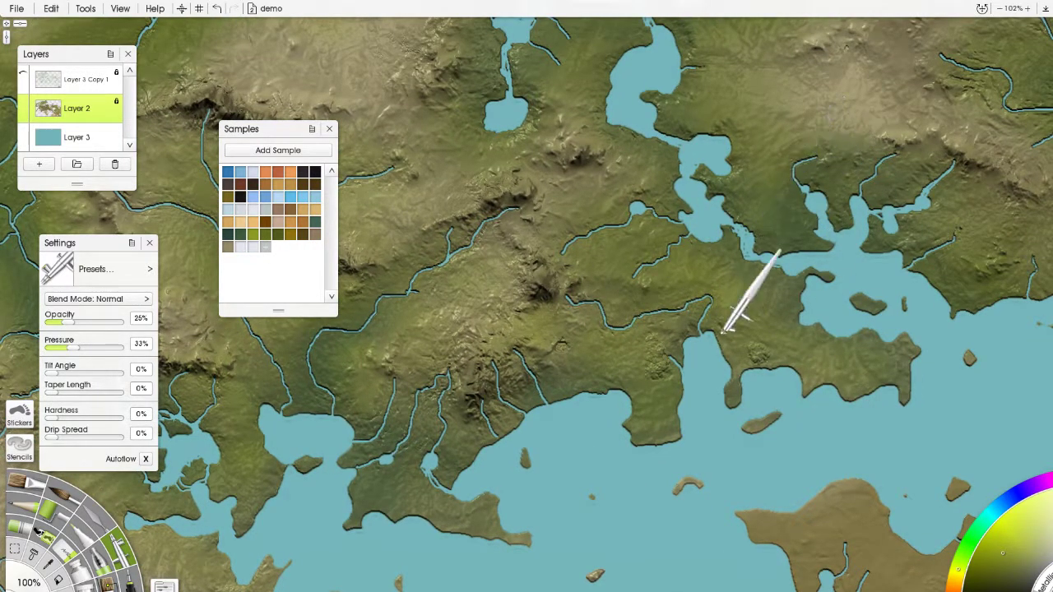
# Airbrush yellow-green over the hills around the eastern inlets and the upland between the long lake and the eastern bay.
pyautogui.moveTo(835, 199); pyautogui.dragTo(700, 223)
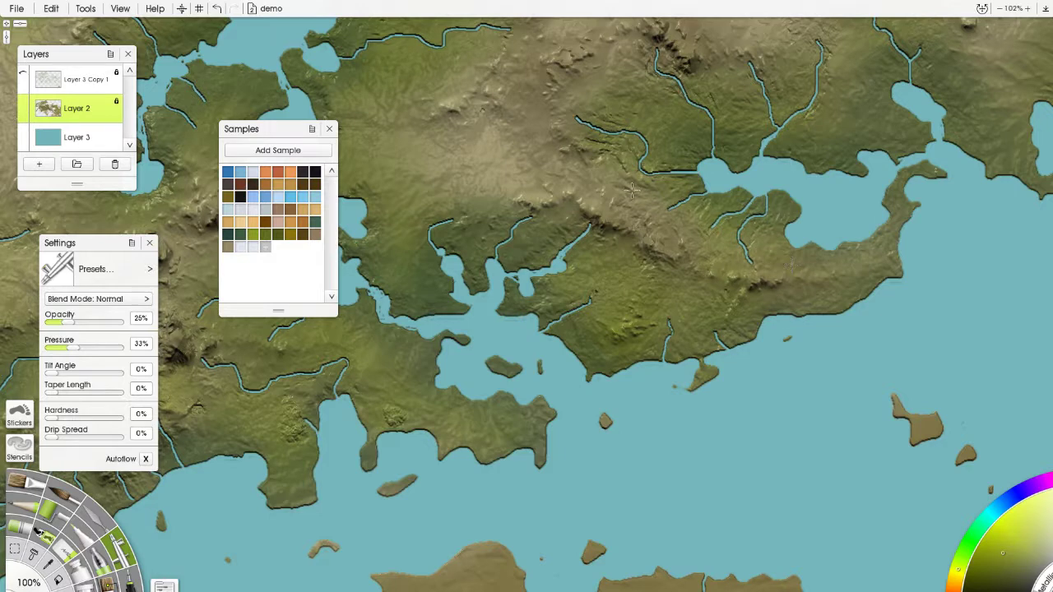
pyautogui.moveTo(536, 90); pyautogui.dragTo(686, 165)
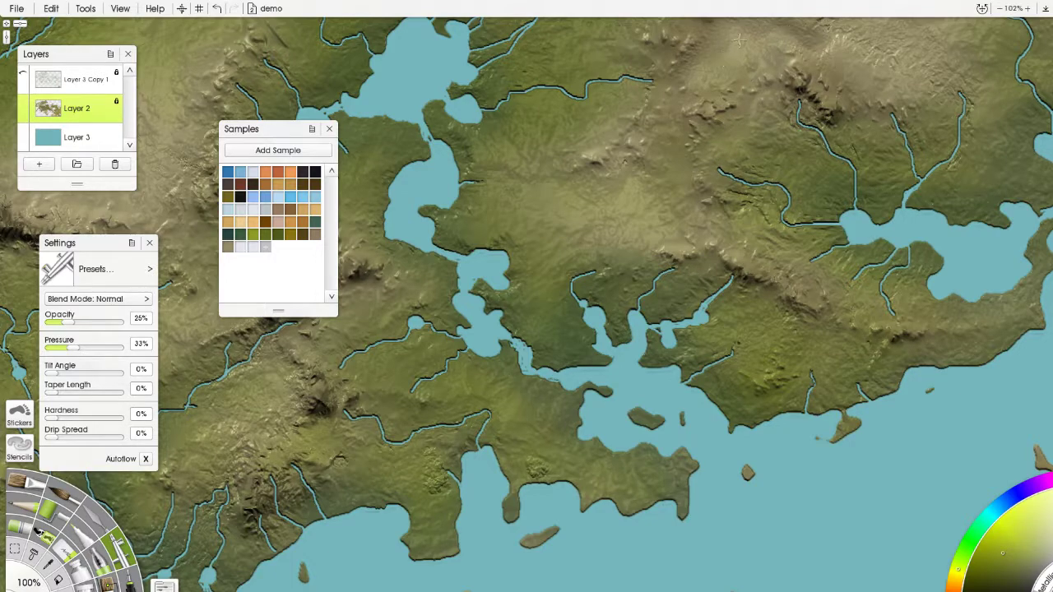
pyautogui.moveTo(775, 106); pyautogui.dragTo(621, 250)
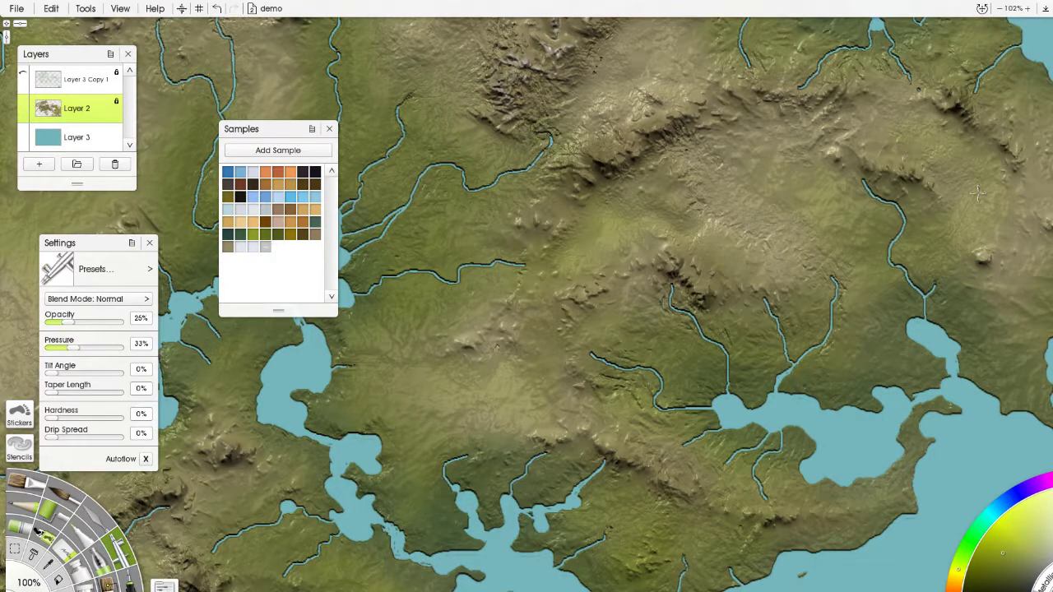
# Add yellow-green to the eastern peninsula, the surroundings of the branching northeastern lake and the headlands north of it.
pyautogui.moveTo(978, 193); pyautogui.dragTo(709, 192)
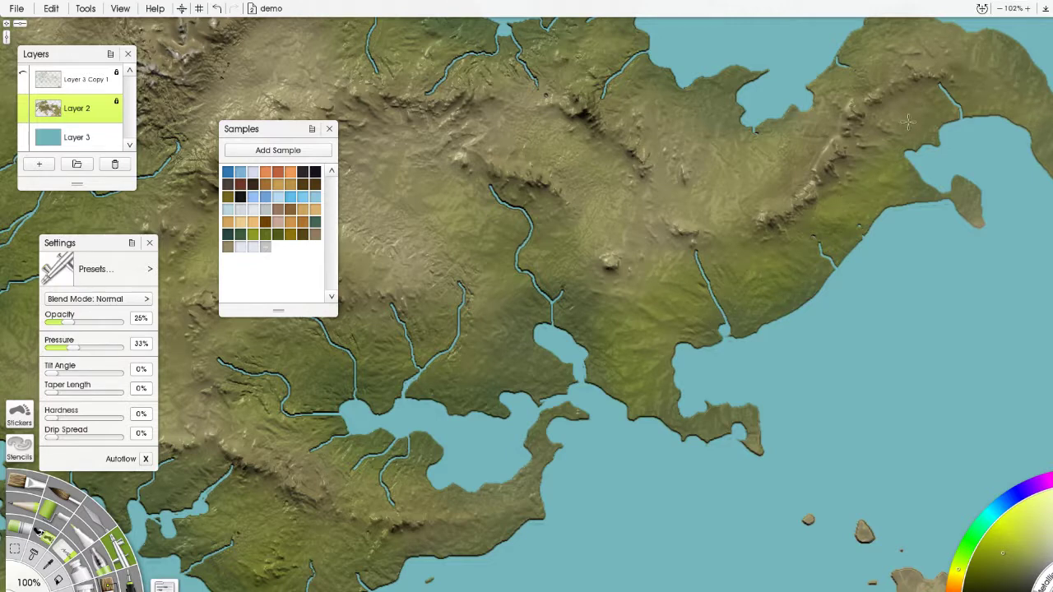
pyautogui.scroll(3, 781, 247)
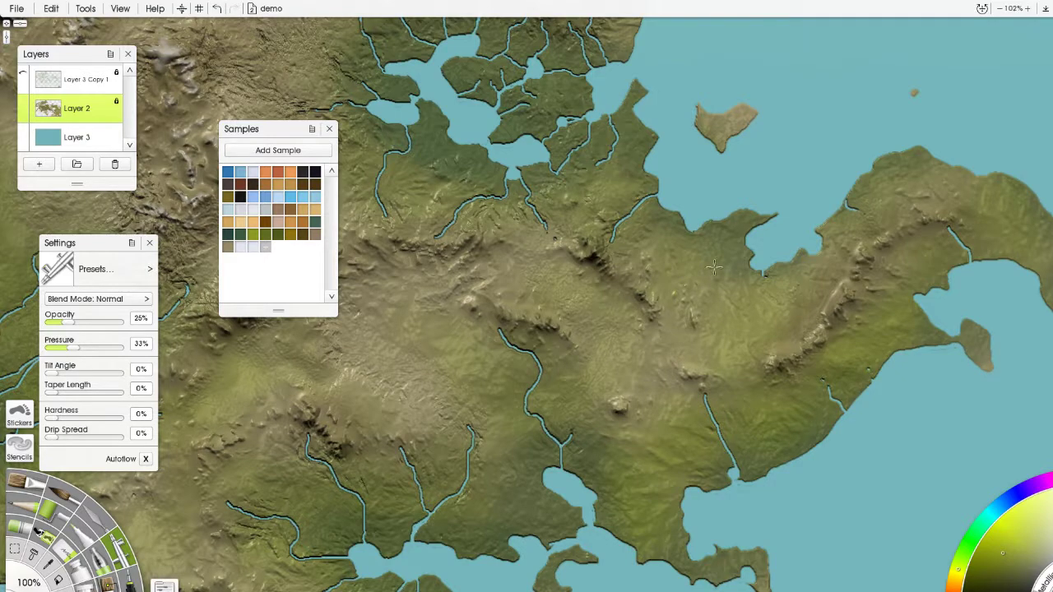
pyautogui.moveTo(467, 104); pyautogui.dragTo(676, 276)
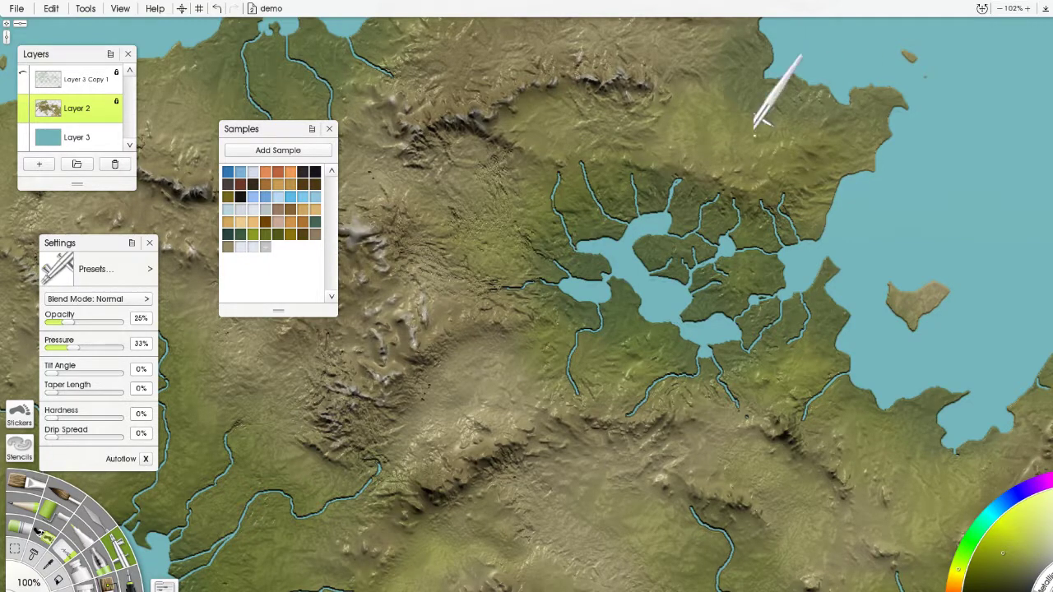
pyautogui.moveTo(559, 174); pyautogui.dragTo(610, 352)
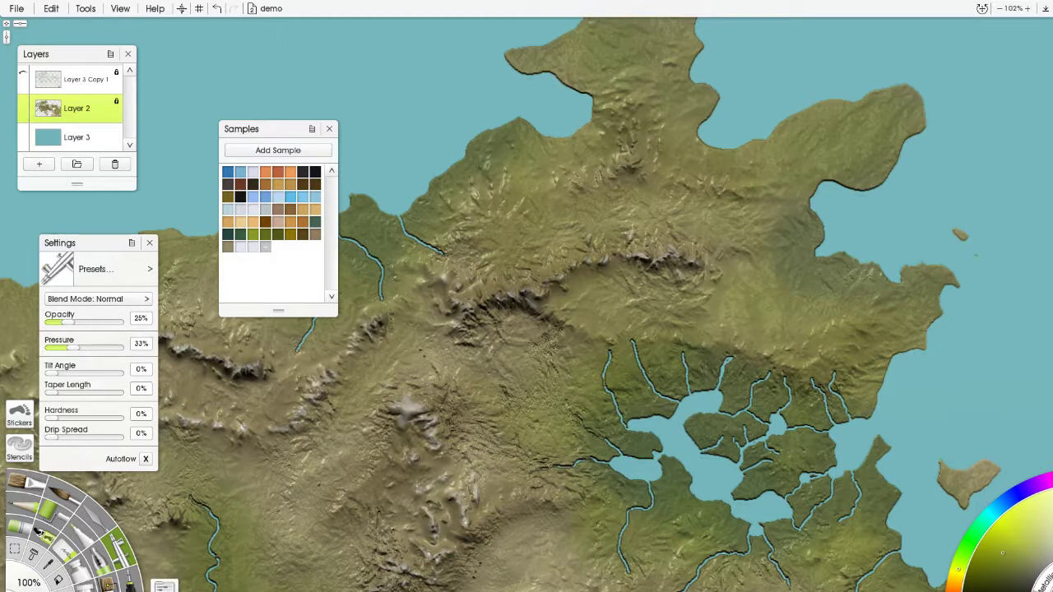
pyautogui.scroll(-5, 860, 257)
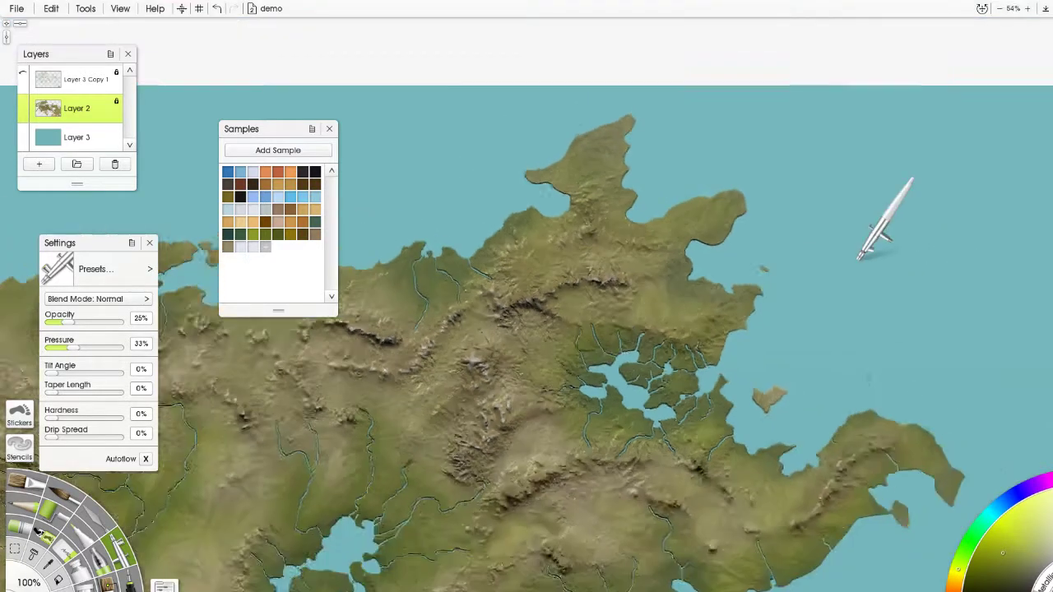
pyautogui.moveTo(675, 308); pyautogui.dragTo(969, 122)
pyautogui.scroll(-1, 812, 184)
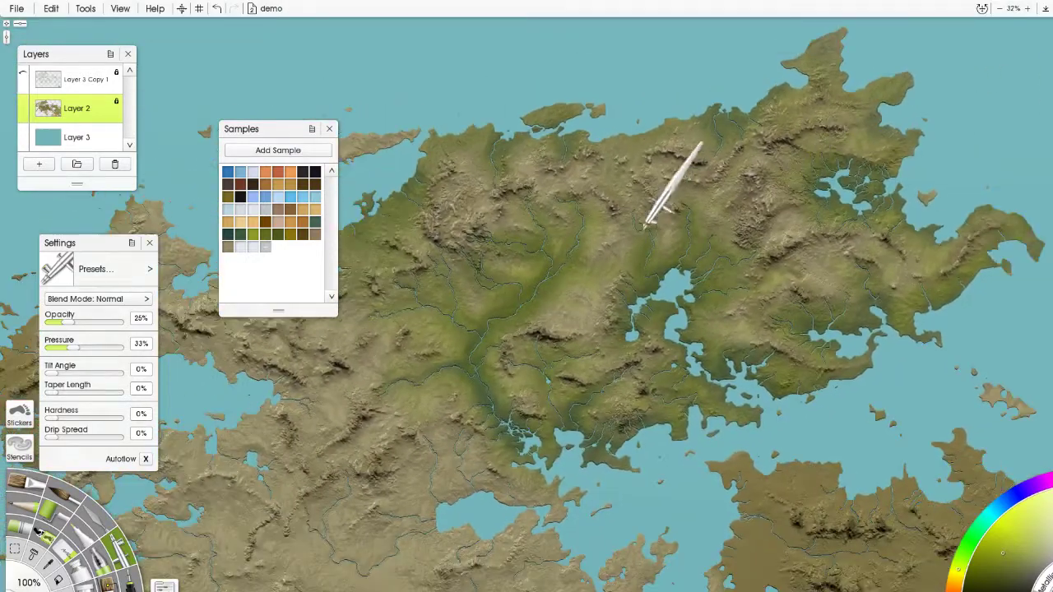
pyautogui.moveTo(632, 267); pyautogui.dragTo(729, 290)
pyautogui.scroll(5, 731, 286)
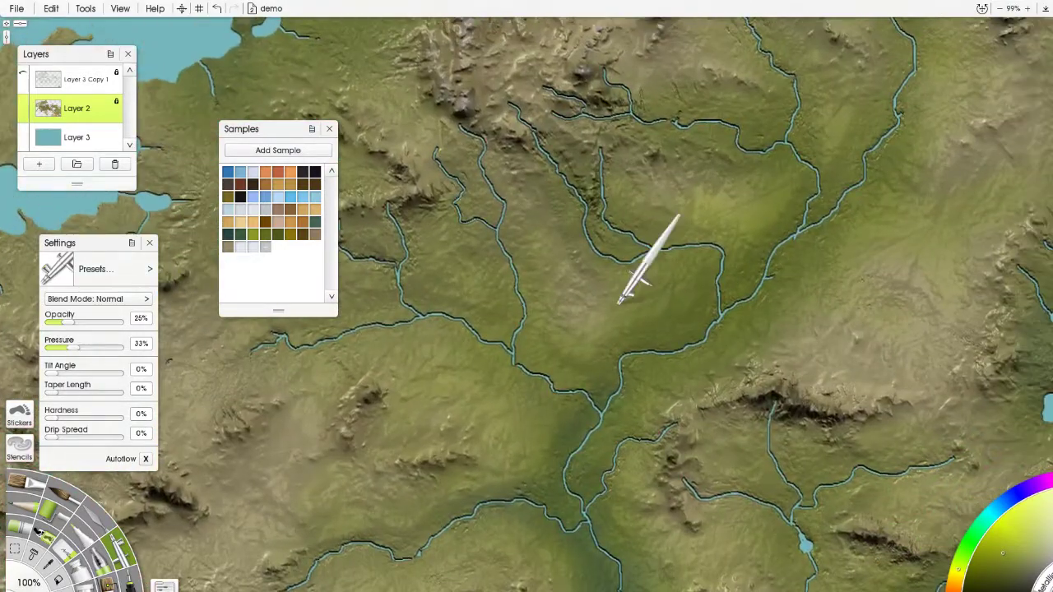
# Pick the light orange-tan sample and airbrush it over the dry upland just north of the central mountain ridge.
pyautogui.moveTo(664, 269); pyautogui.dragTo(635, 268)
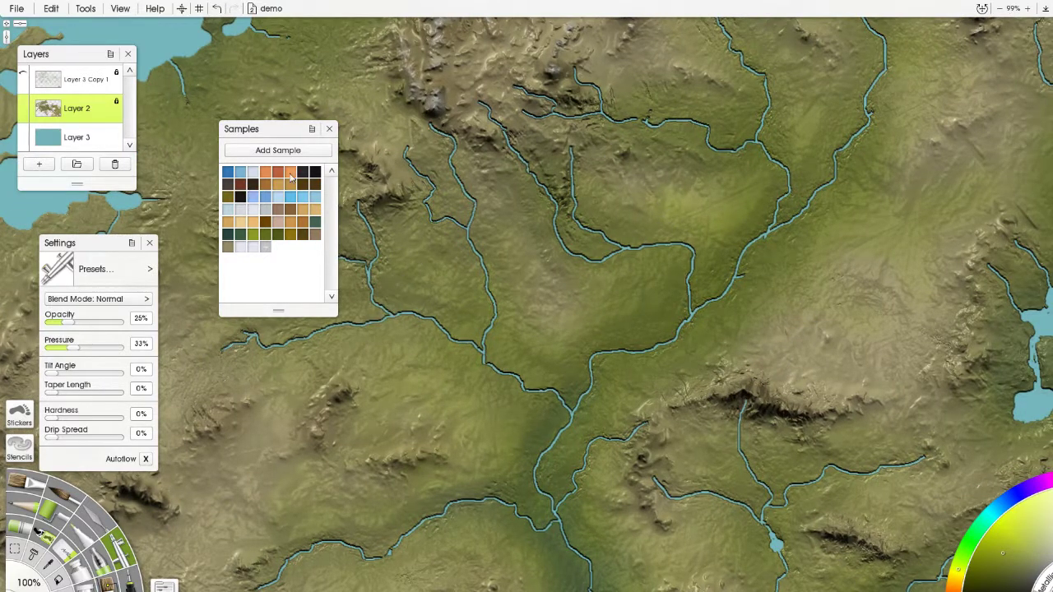
pyautogui.click(315, 212)
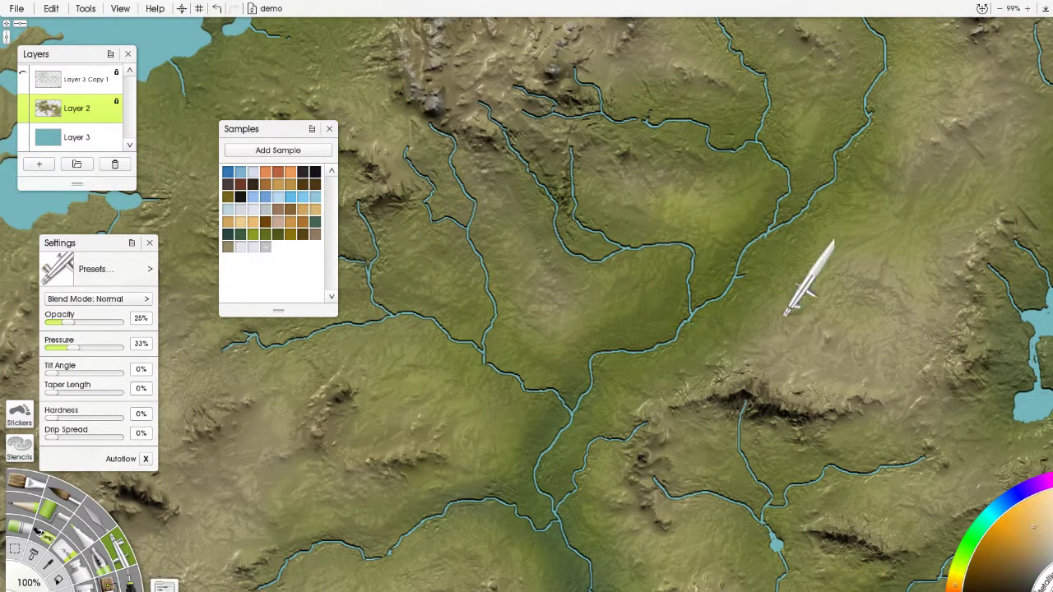
pyautogui.moveTo(787, 358); pyautogui.dragTo(735, 344)
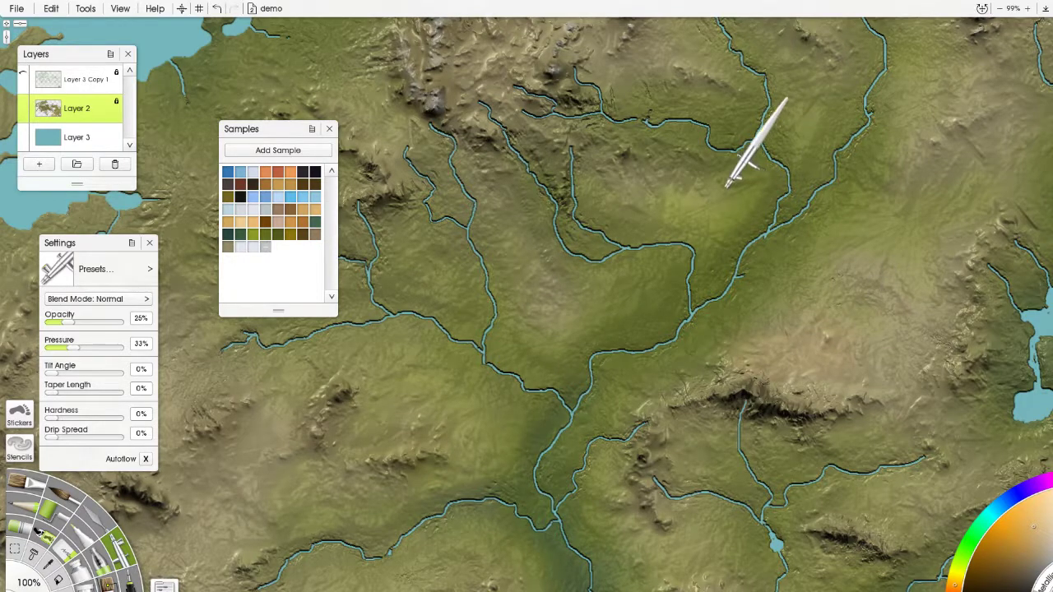
pyautogui.scroll(1, 726, 188)
pyautogui.hotkey('ctrl', 'z')
pyautogui.moveTo(829, 278); pyautogui.dragTo(514, 271)
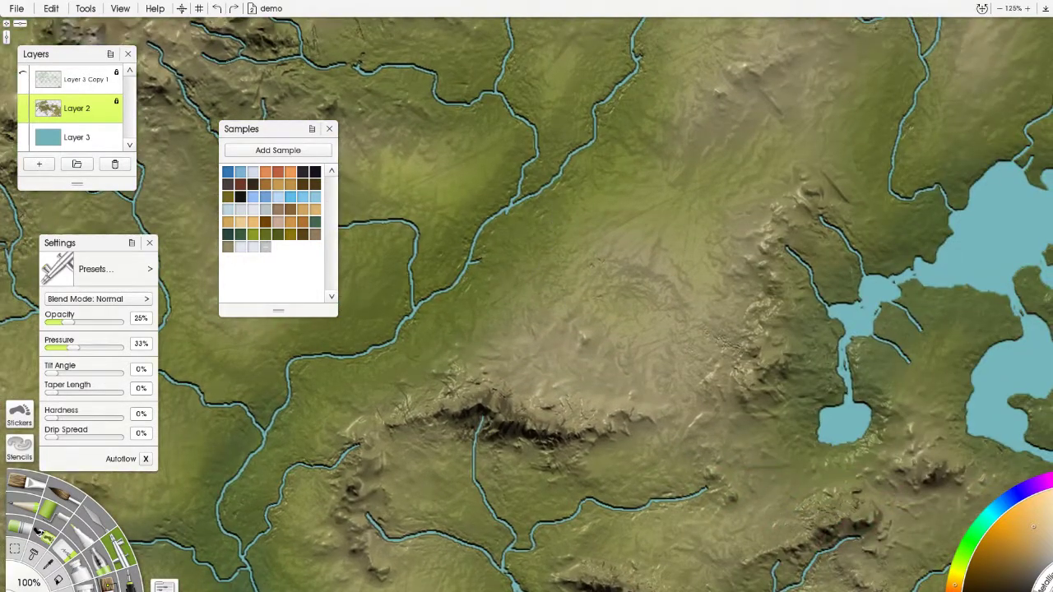
pyautogui.scroll(2, 548, 319)
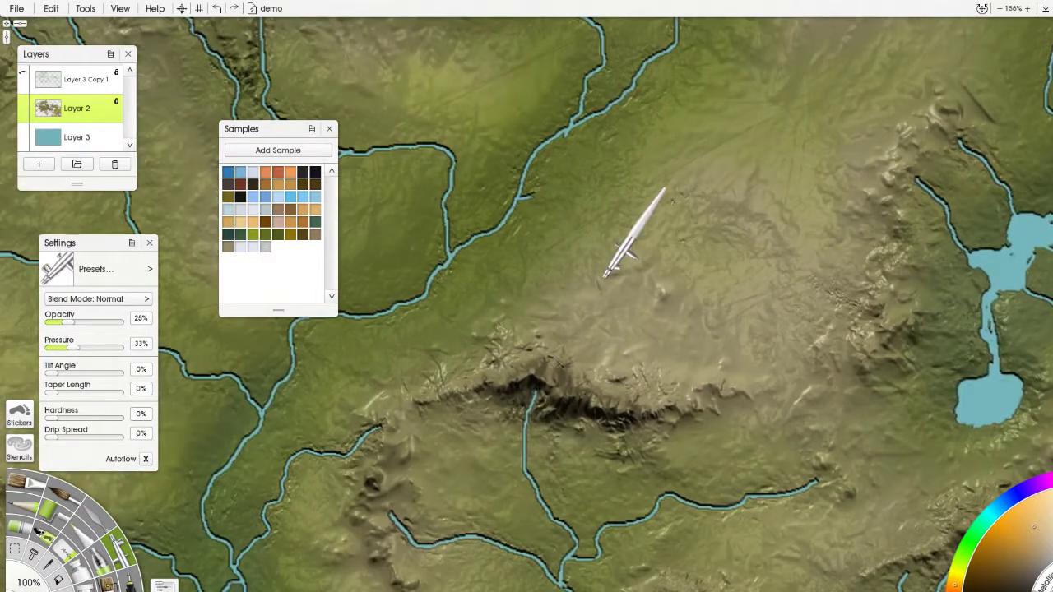
pyautogui.moveTo(595, 387); pyautogui.dragTo(608, 375)
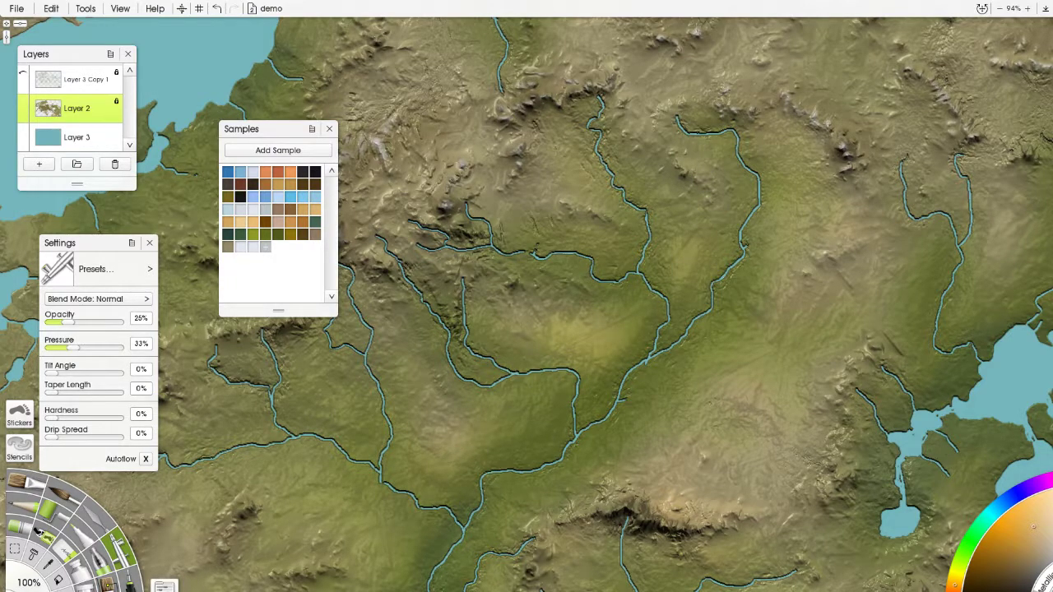
# Airbrush orange-tan over the drier plains west of the main river and the hills beside its lower stretch.
pyautogui.moveTo(529, 370); pyautogui.dragTo(798, 218)
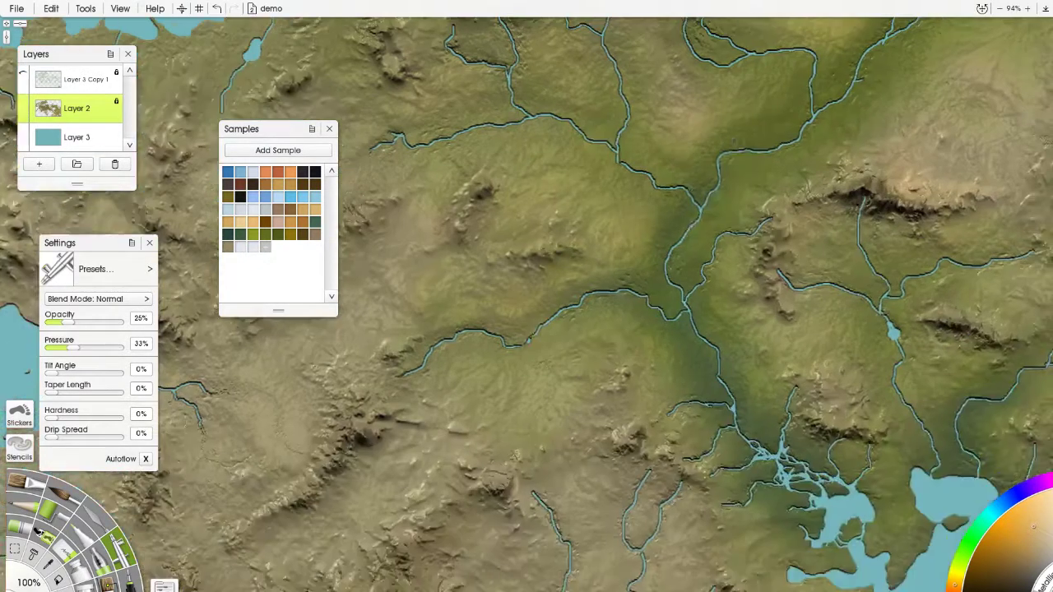
pyautogui.moveTo(728, 370); pyautogui.dragTo(704, 235)
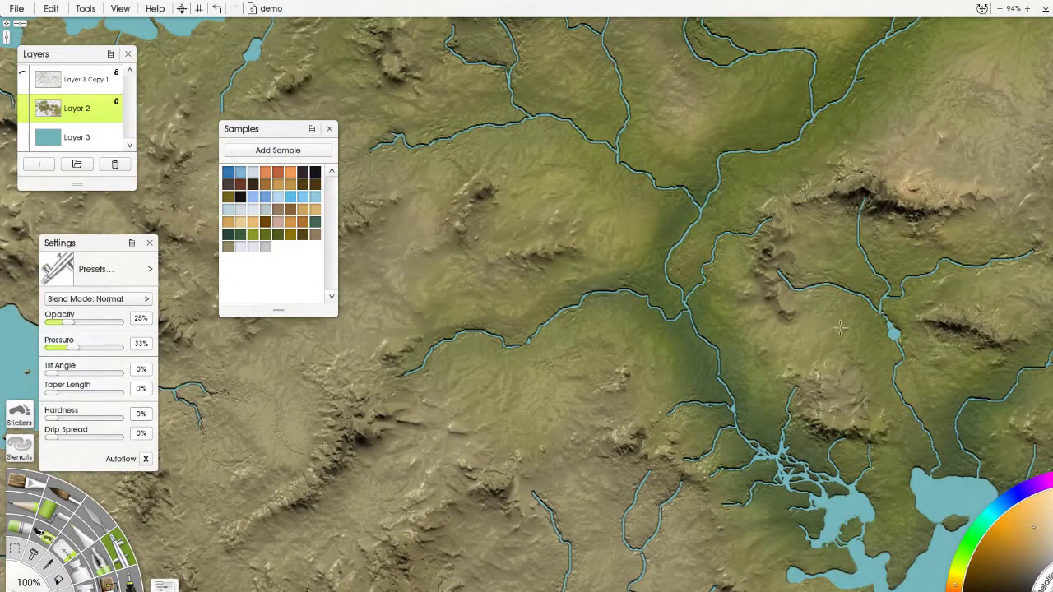
pyautogui.moveTo(608, 329); pyautogui.dragTo(649, 200)
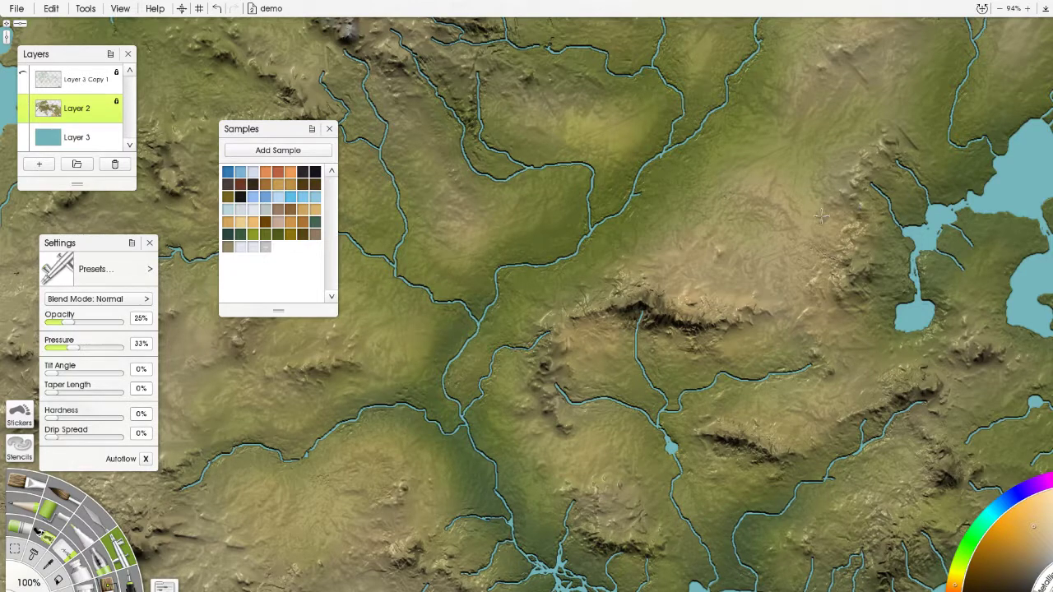
# Airbrush orange-tan over the northern mountain ranges and the highlands between the central lake and the branching northeastern lake.
pyautogui.moveTo(744, 174); pyautogui.dragTo(495, 341)
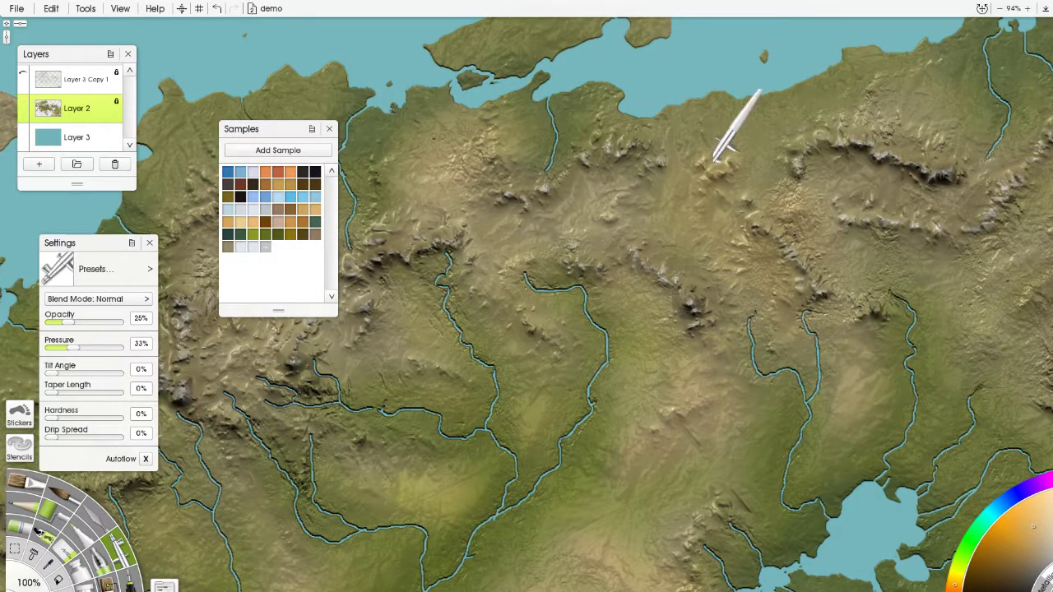
pyautogui.moveTo(840, 226); pyautogui.dragTo(639, 222)
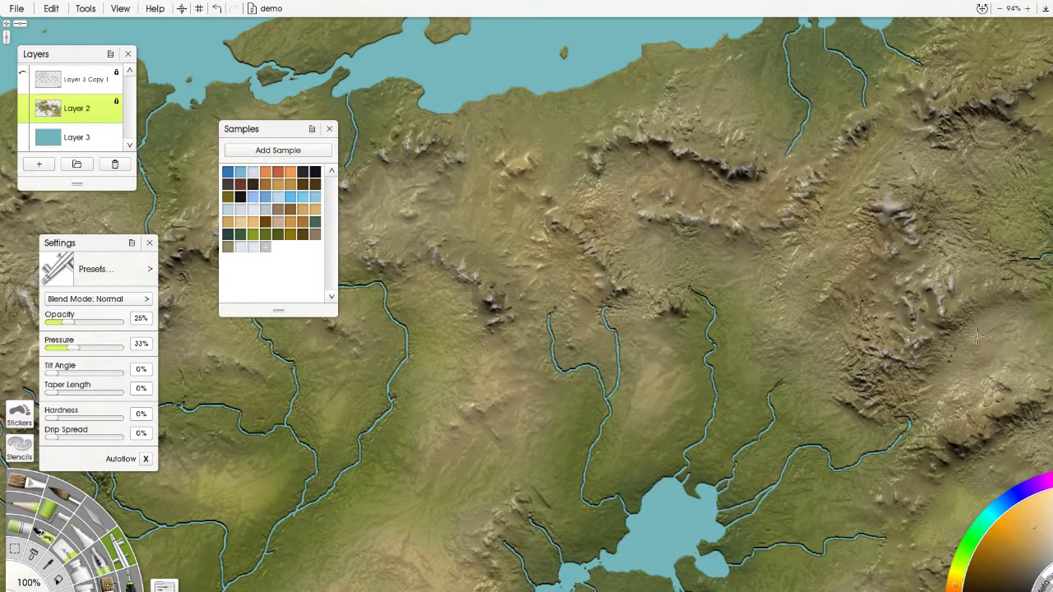
pyautogui.moveTo(893, 223); pyautogui.dragTo(623, 236)
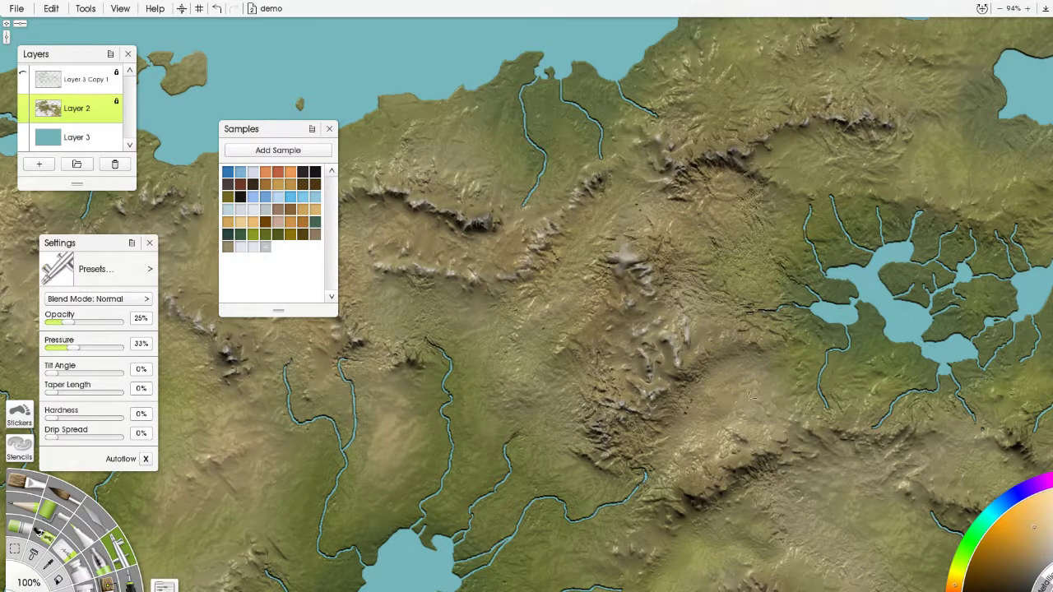
pyautogui.moveTo(798, 387); pyautogui.dragTo(682, 129)
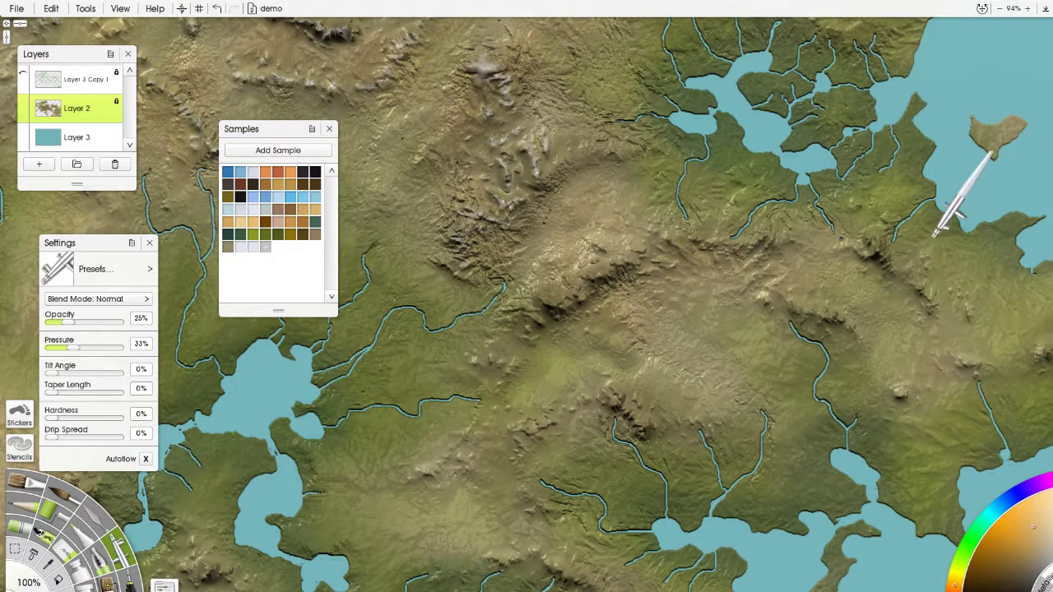
# Continue the orange-tan airbrushing along the eastern peninsula's ridge and over the hills around the long central lake.
pyautogui.moveTo(938, 234); pyautogui.dragTo(636, 213)
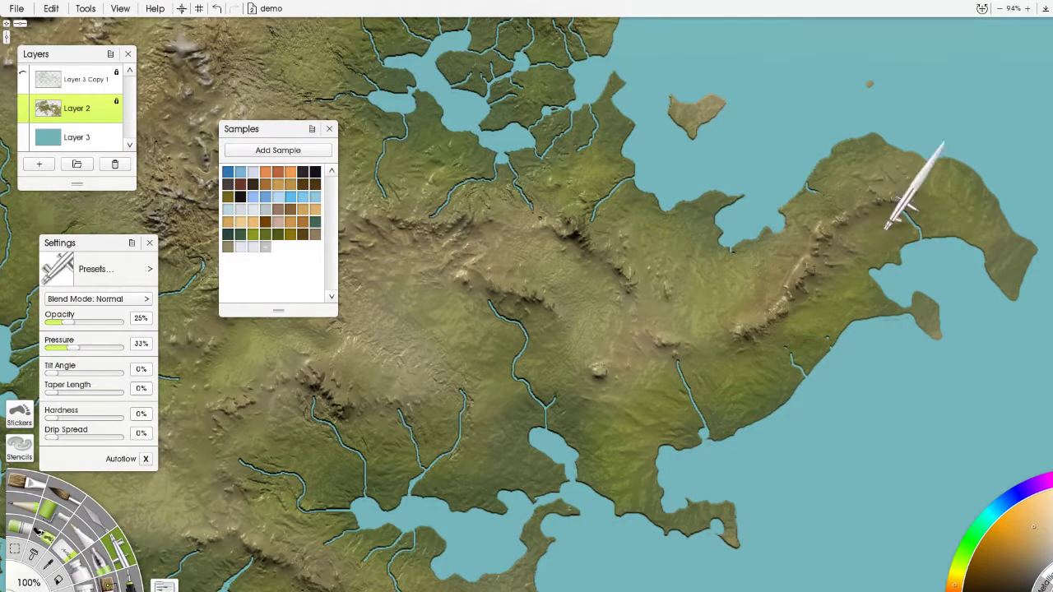
pyautogui.moveTo(428, 315); pyautogui.dragTo(673, 235)
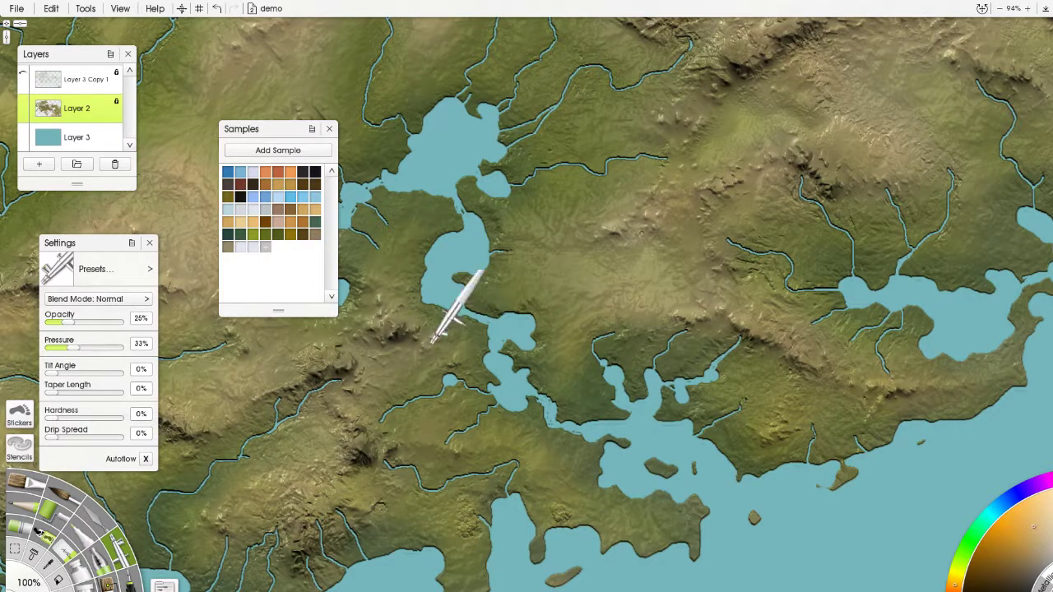
pyautogui.moveTo(353, 249); pyautogui.dragTo(513, 337)
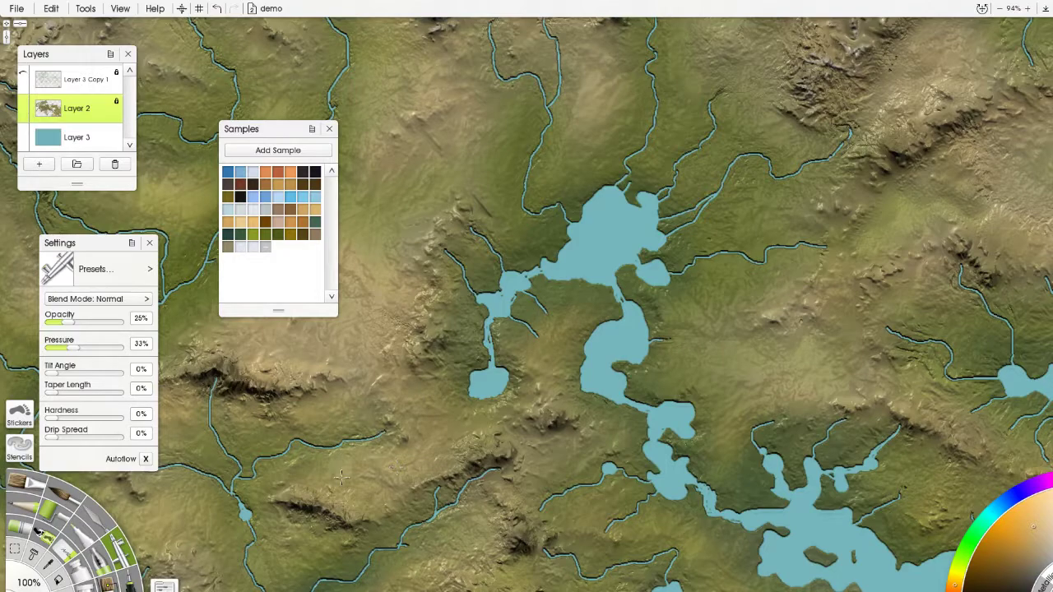
# Switch to the palette knife, load the Harsh Chaos preset, and set pressure to 16% and falloff to 13%.
pyautogui.scroll(-10, 634, 247)
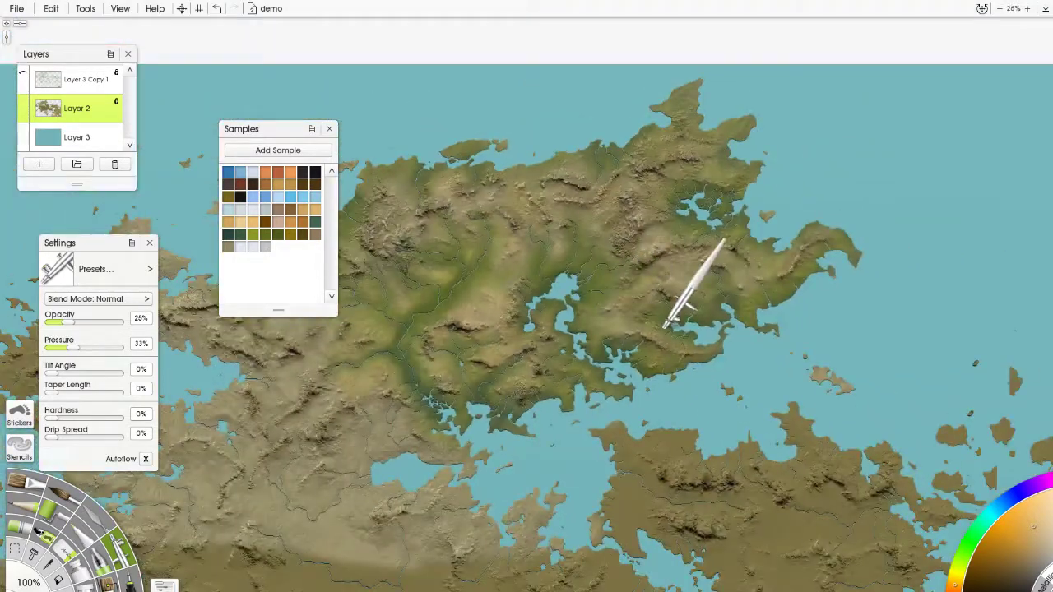
pyautogui.scroll(8, 576, 214)
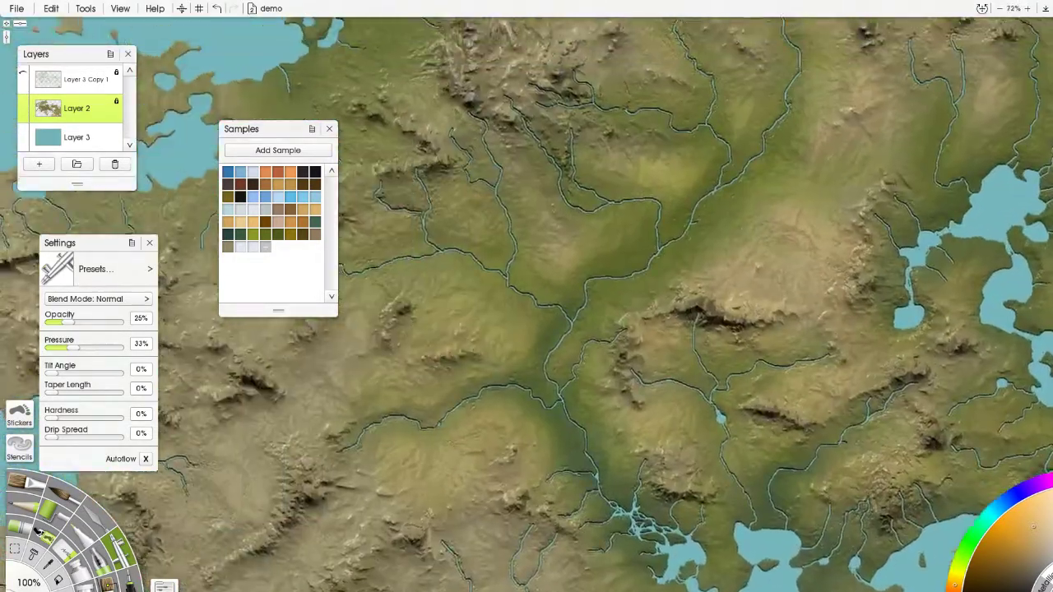
pyautogui.scroll(5, 713, 337)
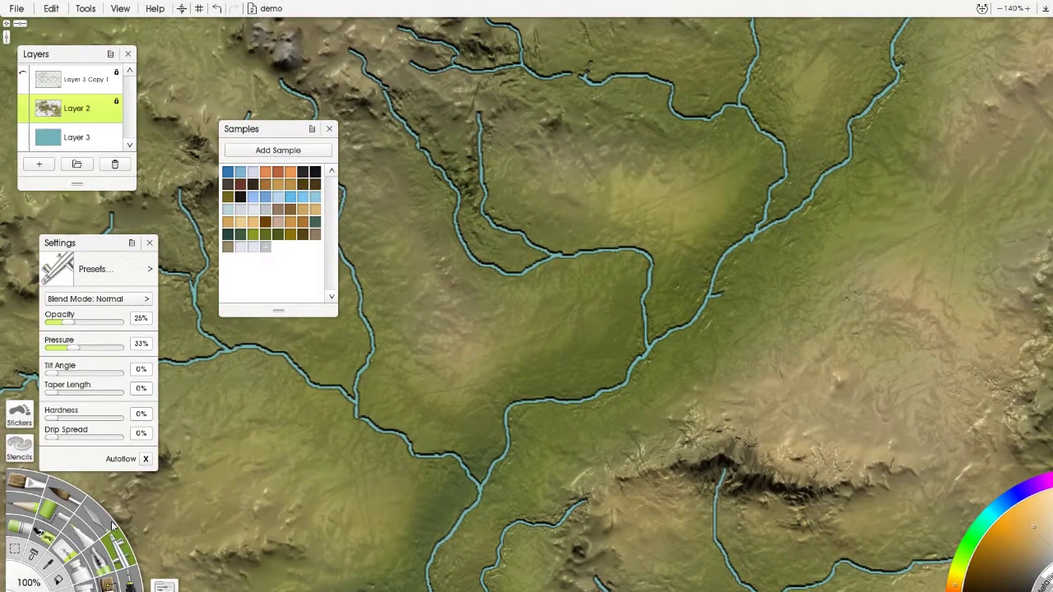
pyautogui.click(97, 517)
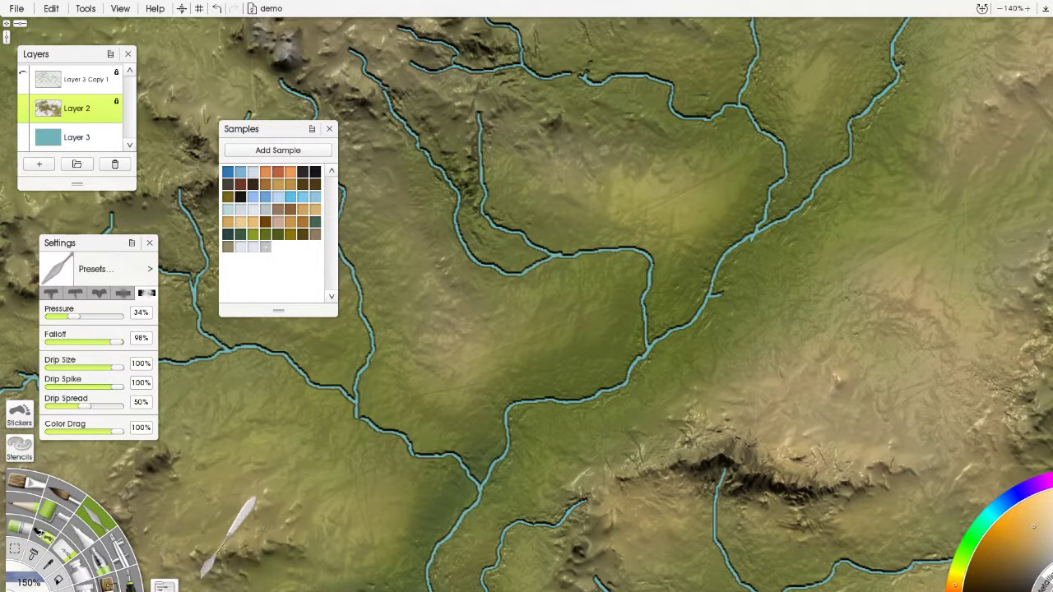
pyautogui.click(164, 587)
pyautogui.scroll(-10, 272, 485)
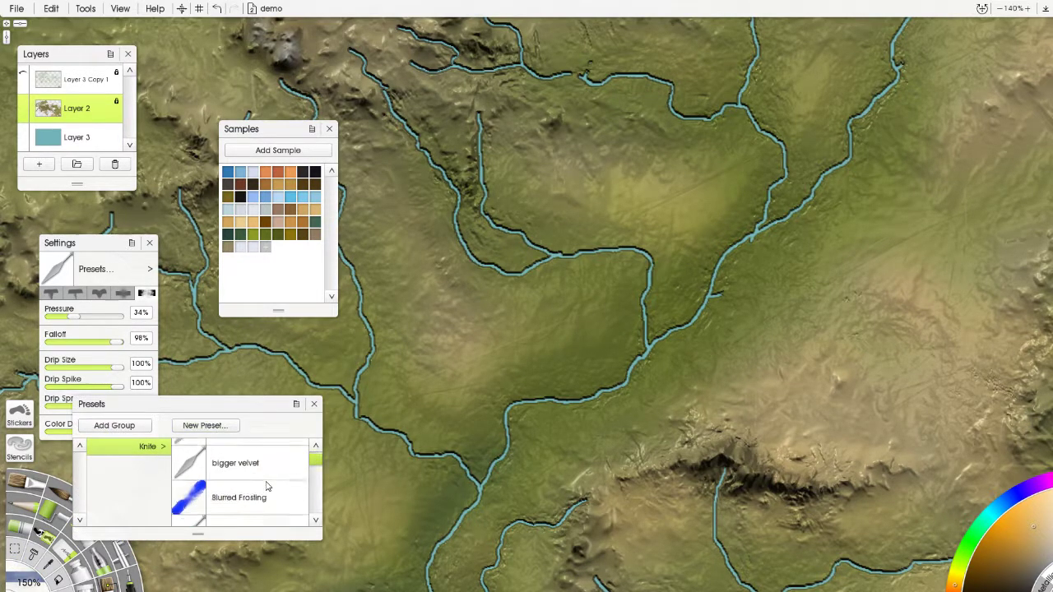
pyautogui.scroll(-2, 279, 474)
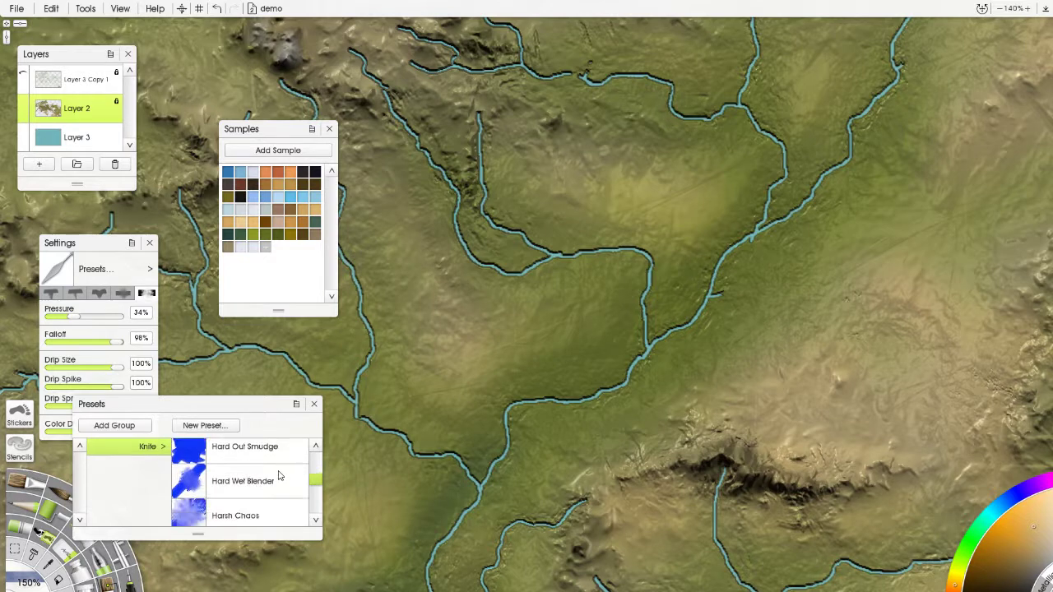
pyautogui.click(237, 506)
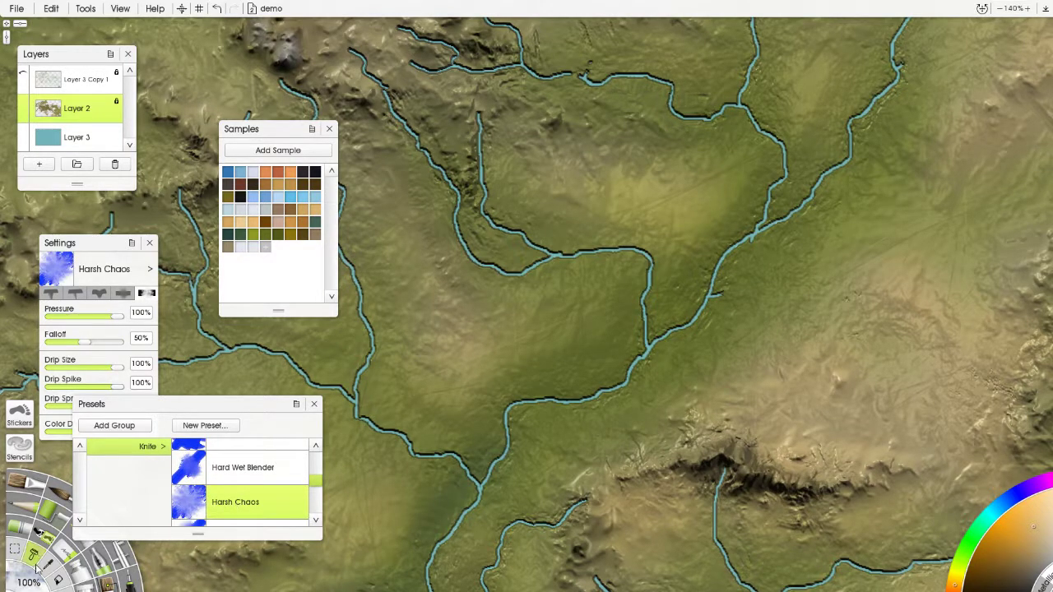
pyautogui.click(63, 318)
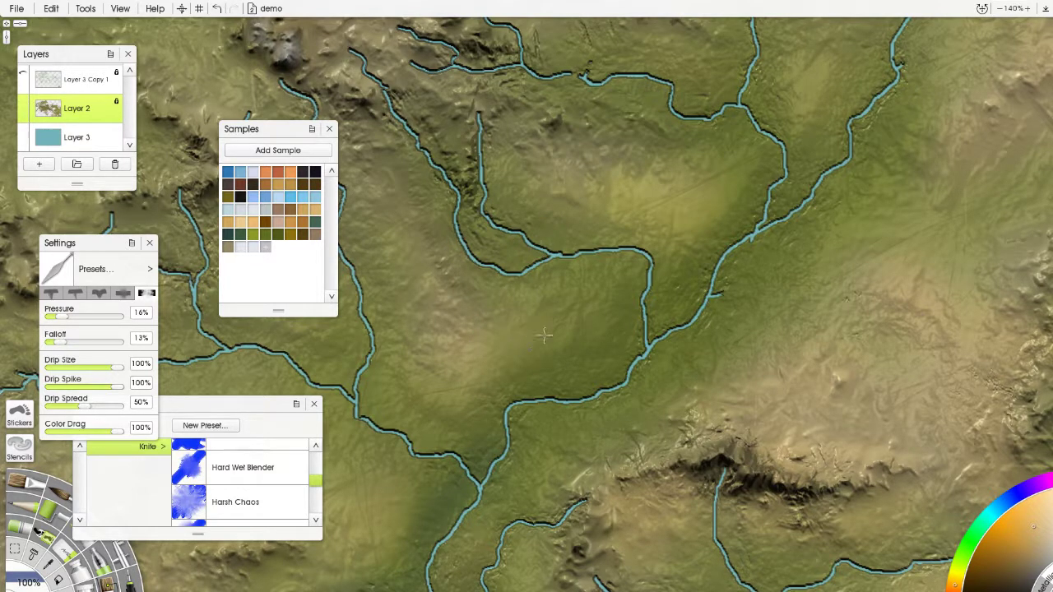
# Soften the color transitions with the palette knife across the plains around the main river and the upland east of it.
pyautogui.moveTo(544, 335); pyautogui.dragTo(550, 323)
pyautogui.moveTo(362, 378)
pyautogui.mouseDown()
pyautogui.moveTo(552, 254)
pyautogui.moveTo(674, 189)
pyautogui.mouseUp()
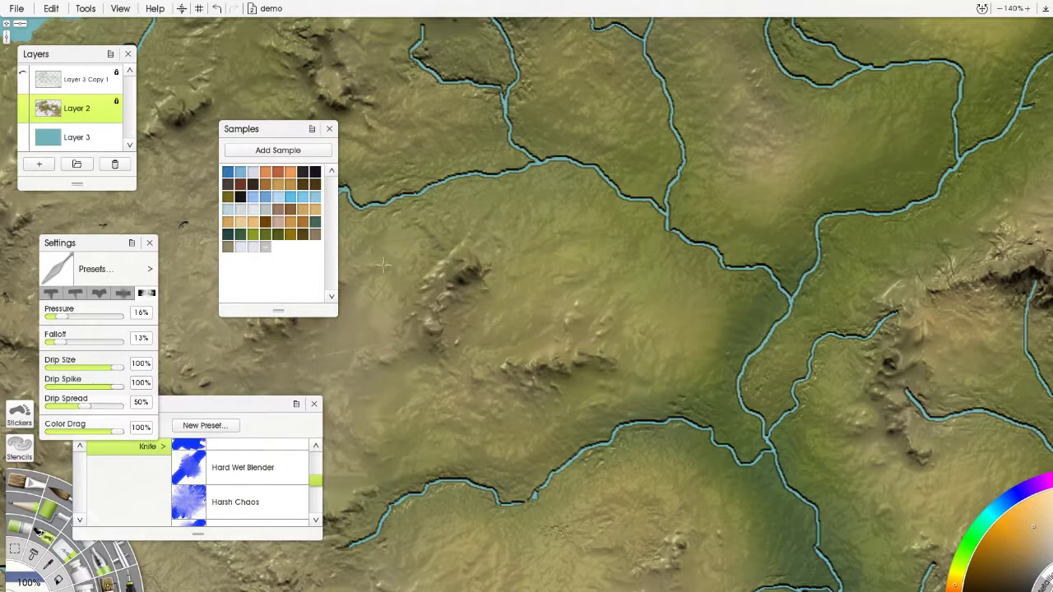
pyautogui.moveTo(383, 265)
pyautogui.mouseDown()
pyautogui.moveTo(384, 312)
pyautogui.moveTo(325, 343)
pyautogui.mouseUp()
pyautogui.moveTo(427, 249); pyautogui.dragTo(479, 235)
pyautogui.moveTo(473, 235); pyautogui.dragTo(716, 144)
pyautogui.moveTo(642, 207); pyautogui.dragTo(603, 361)
pyautogui.moveTo(831, 317); pyautogui.dragTo(484, 284)
pyautogui.moveTo(838, 269); pyautogui.dragTo(473, 399)
pyautogui.moveTo(746, 43); pyautogui.dragTo(649, 260)
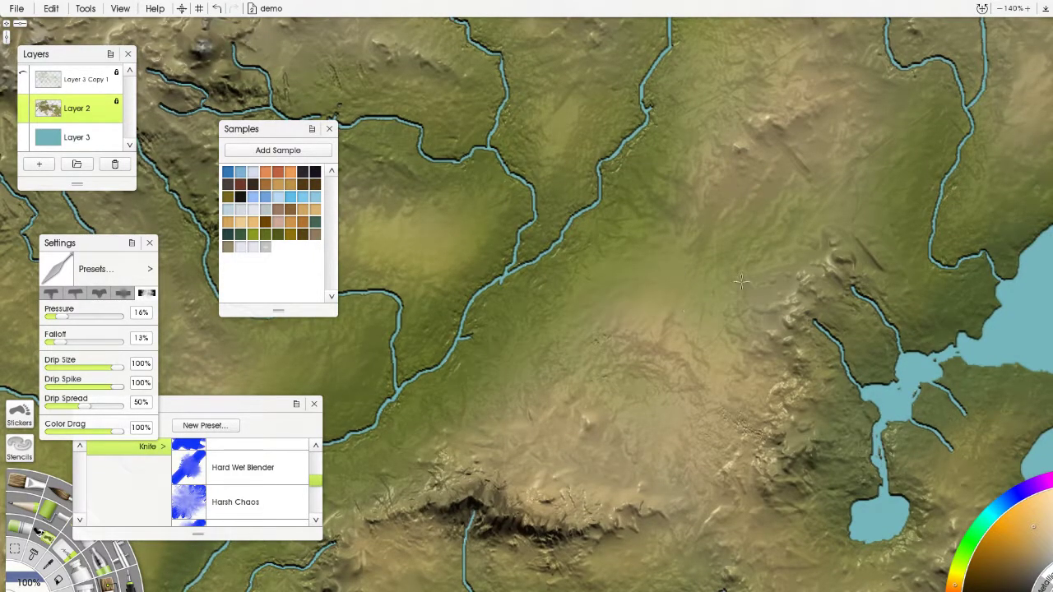
pyautogui.moveTo(749, 43); pyautogui.dragTo(682, 239)
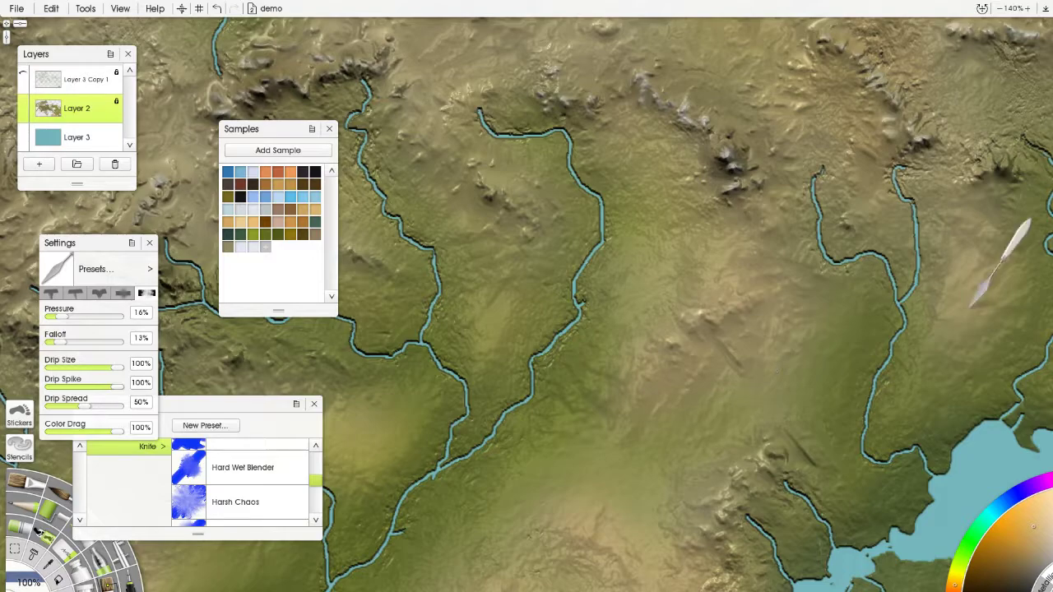
# Reload the Harsh Chaos preset for the palette knife with its original pressure and falloff.
pyautogui.scroll(-5, 972, 304)
pyautogui.scroll(2, 705, 264)
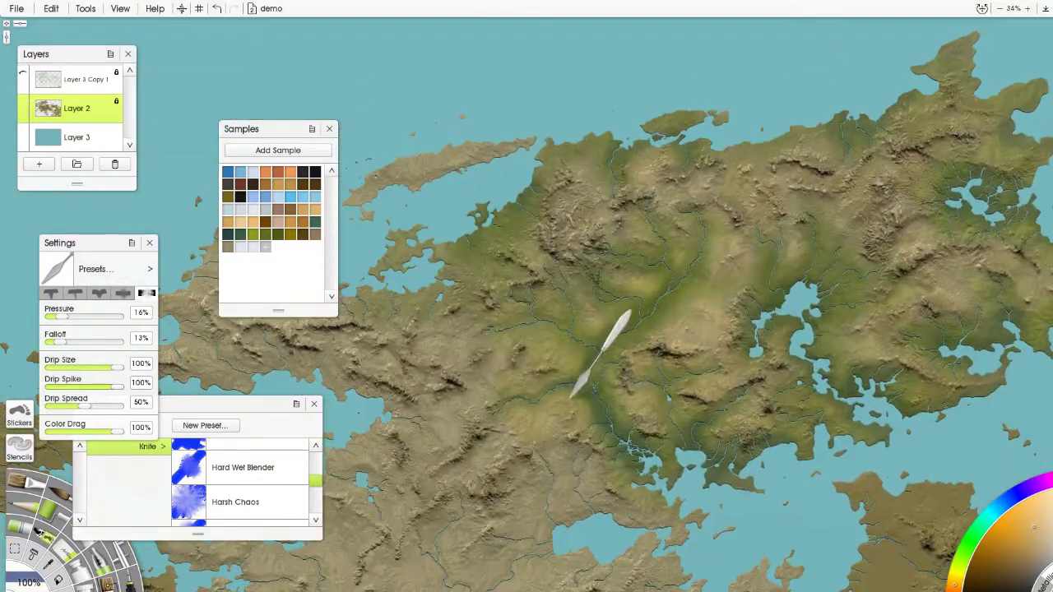
pyautogui.scroll(4, 576, 391)
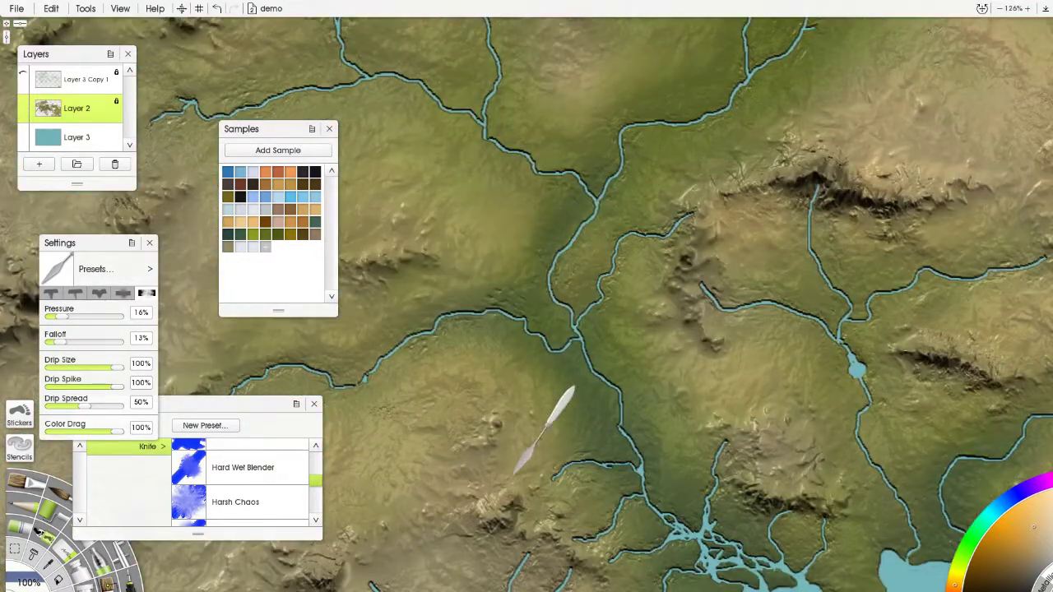
pyautogui.scroll(-6, 669, 339)
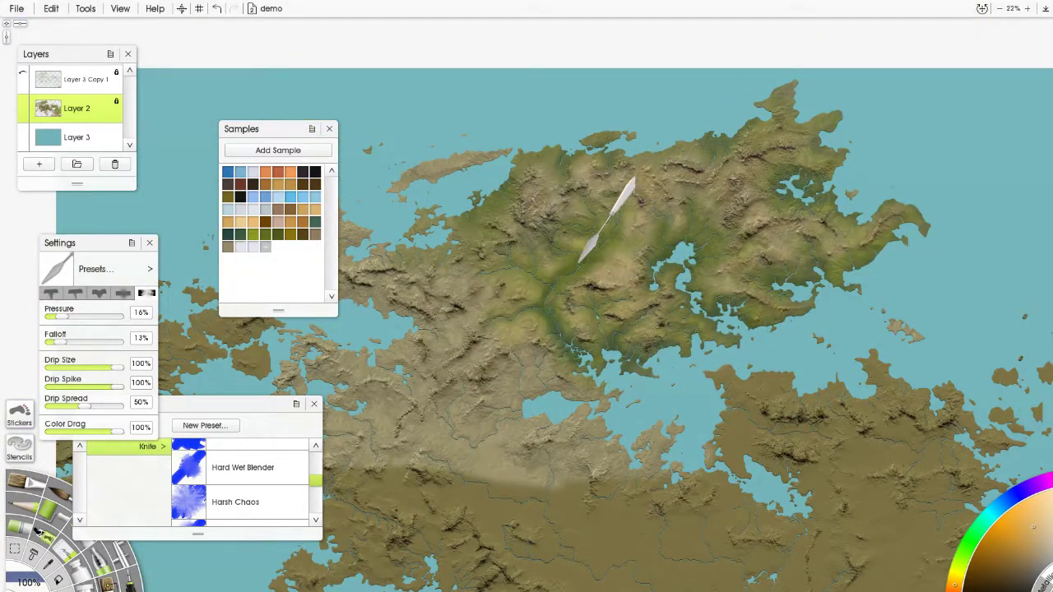
pyautogui.moveTo(572, 306); pyautogui.dragTo(620, 336)
pyautogui.scroll(5, 619, 333)
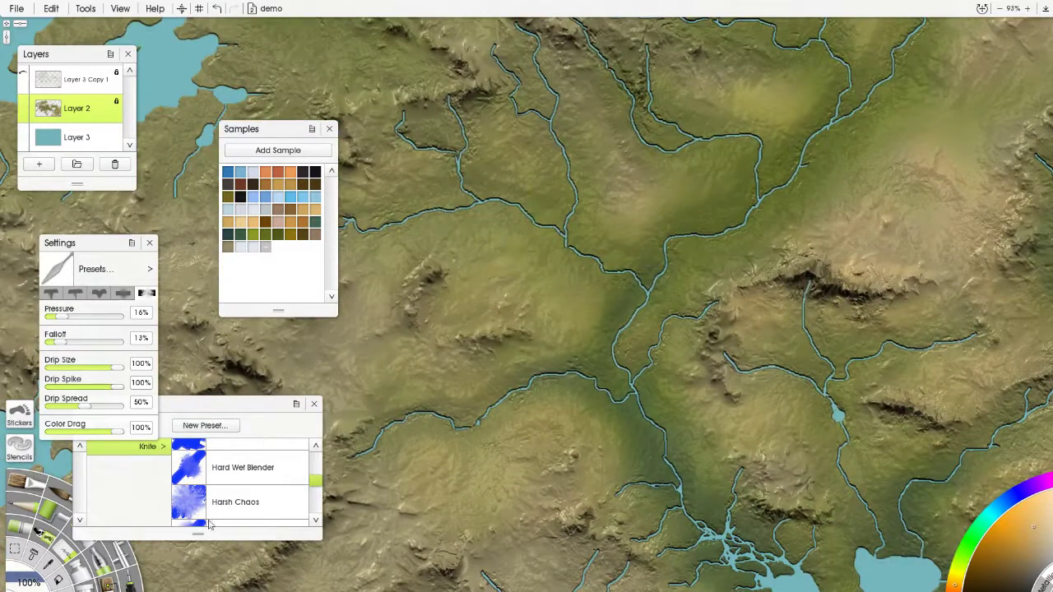
pyautogui.click(240, 504)
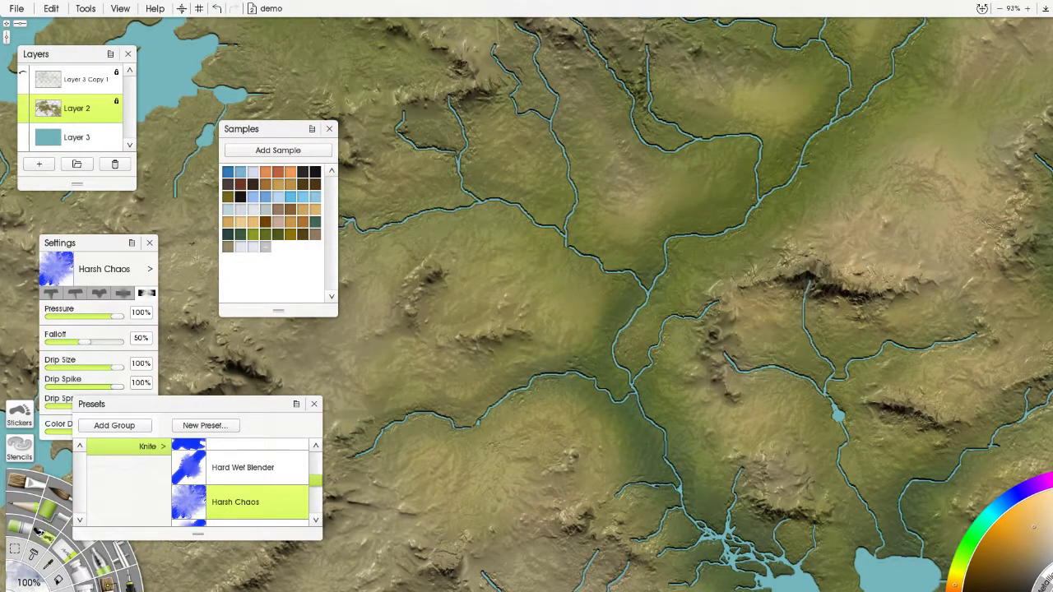
pyautogui.click(29, 583)
pyautogui.press('Return')
pyautogui.moveTo(664, 463); pyautogui.dragTo(723, 354)
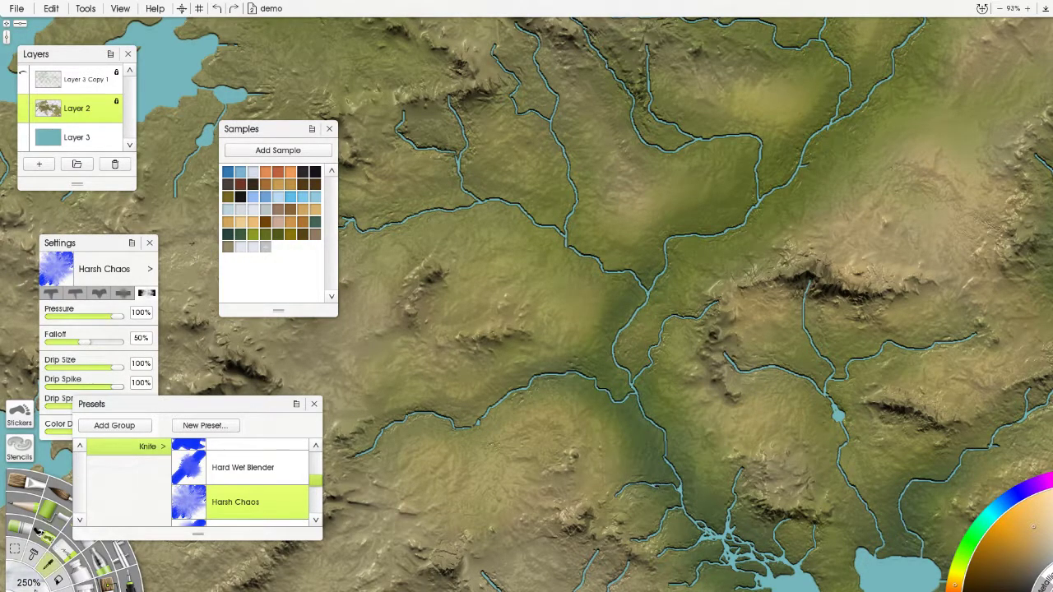
# Set the palette knife size to 200% and roughen the color transitions along the main river valley and the plain to its east.
pyautogui.click(37, 583)
pyautogui.write('200')
pyautogui.press('Return')
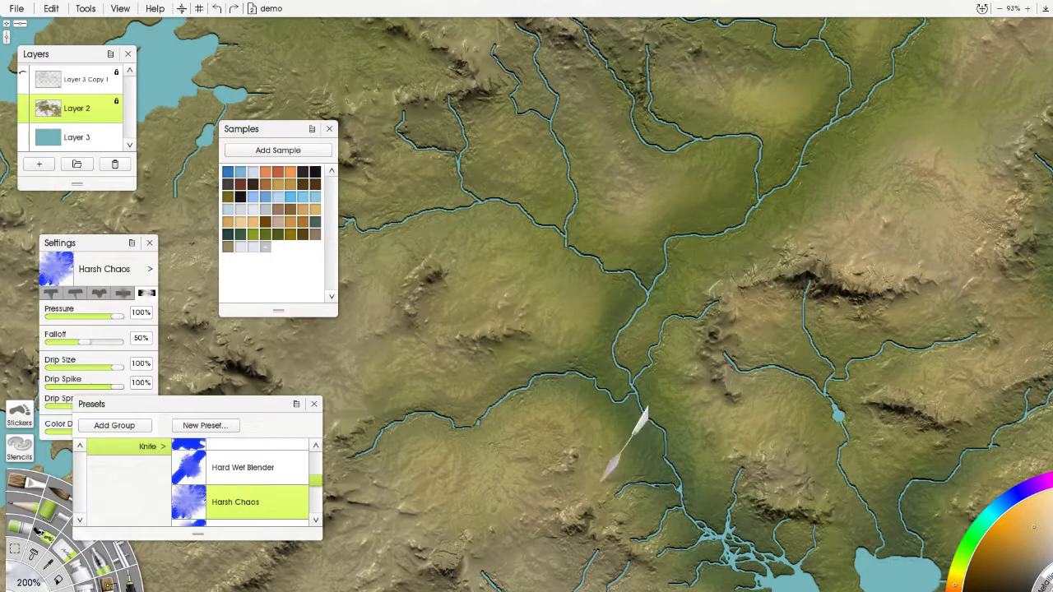
pyautogui.moveTo(679, 486); pyautogui.dragTo(664, 438)
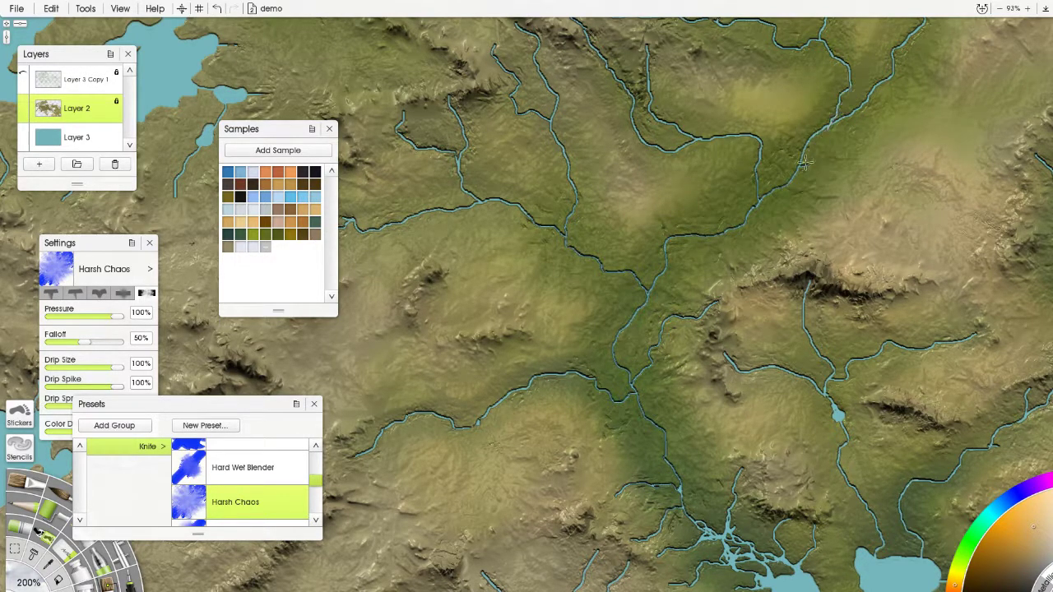
pyautogui.moveTo(852, 153); pyautogui.dragTo(699, 282)
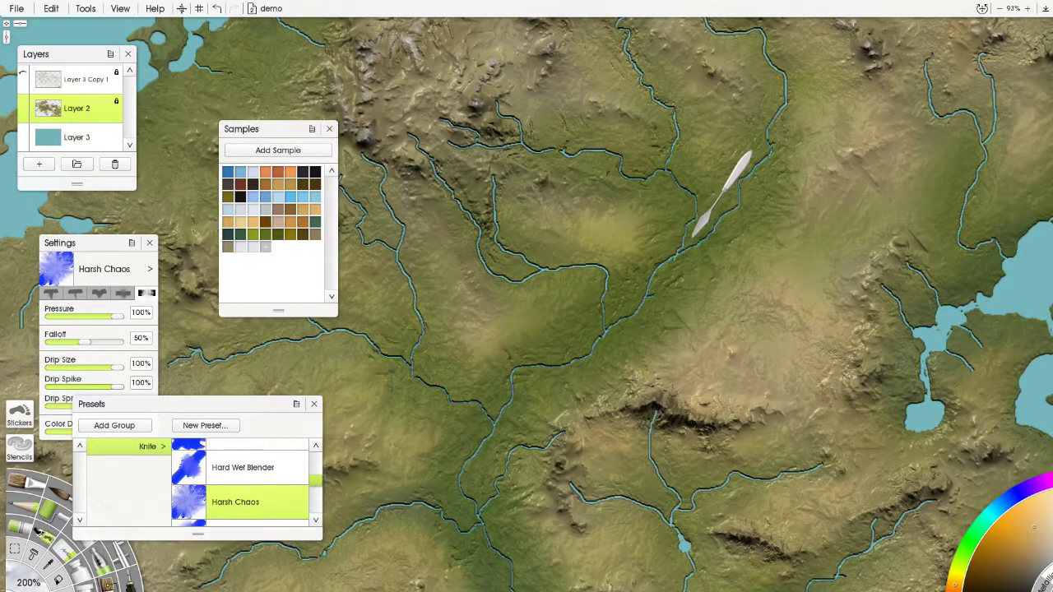
pyautogui.scroll(-5, 698, 239)
pyautogui.scroll(3, 569, 458)
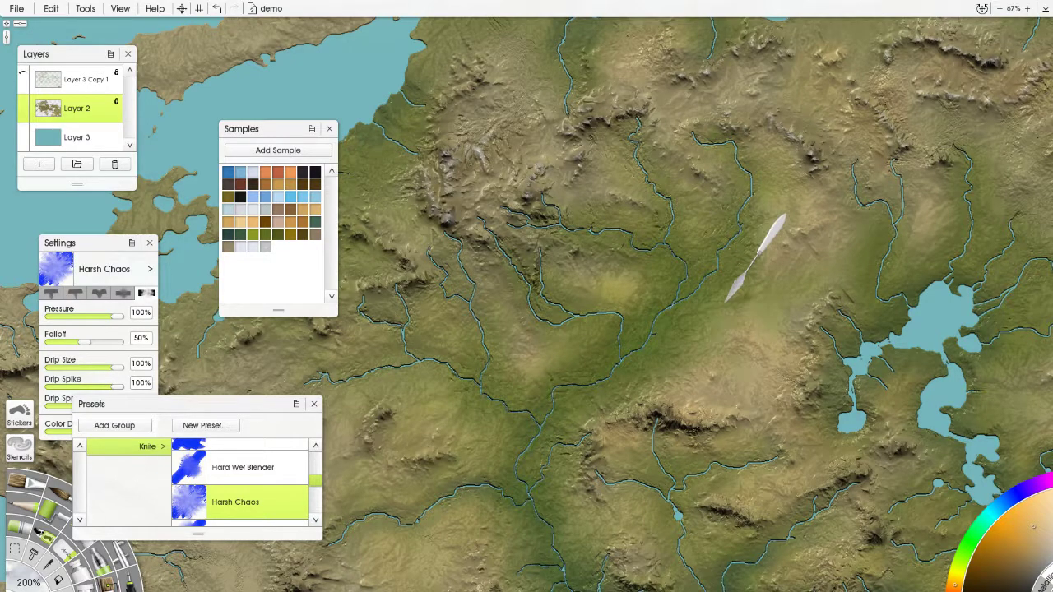
# Airbrush yellow-green at 100% size over the plains along the main river, from its upper reaches down toward the delta.
pyautogui.scroll(3, 718, 323)
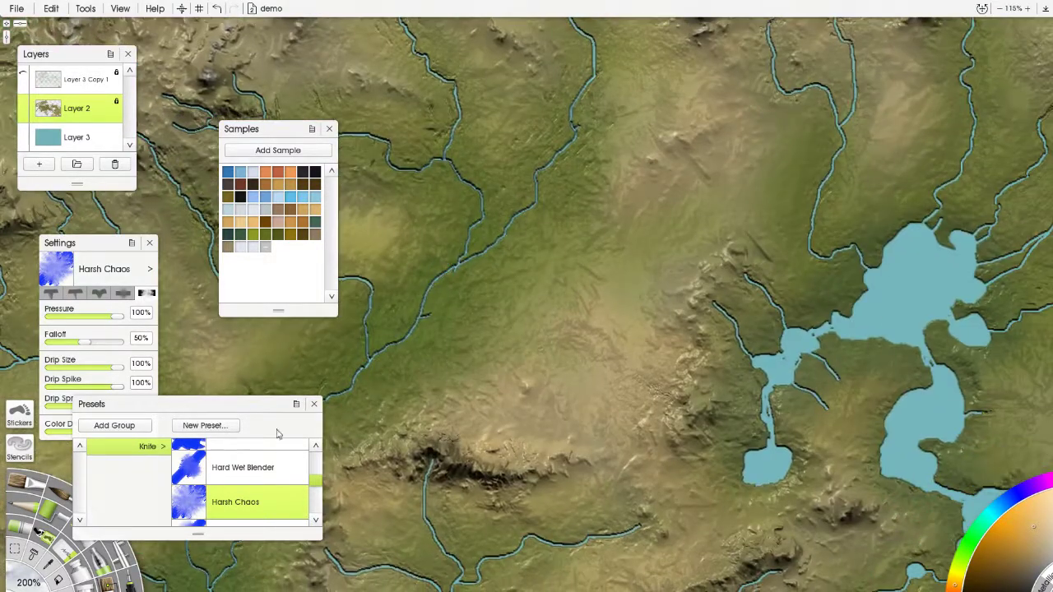
pyautogui.click(257, 240)
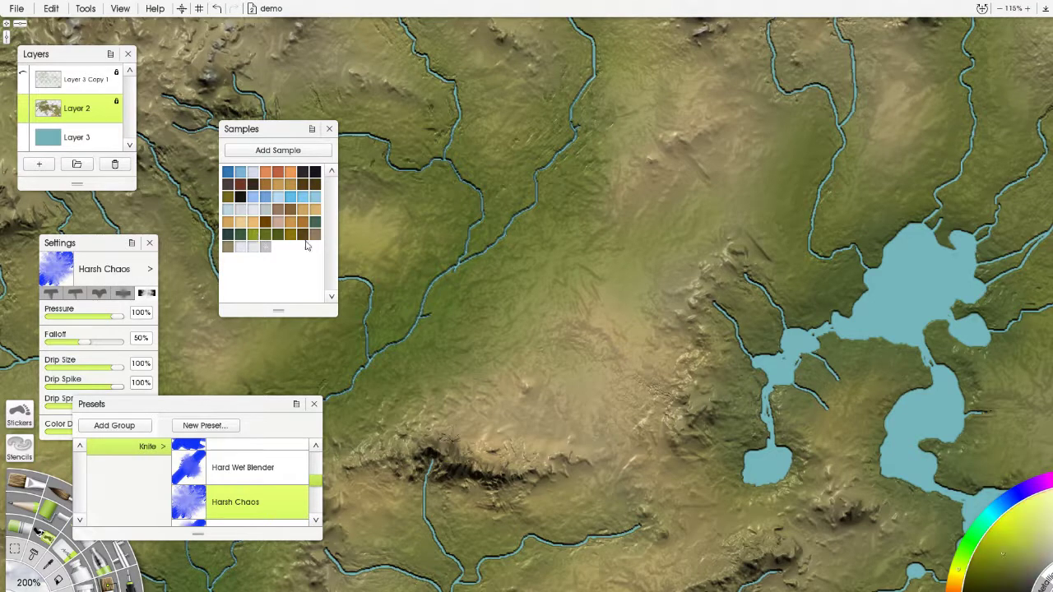
pyautogui.click(131, 553)
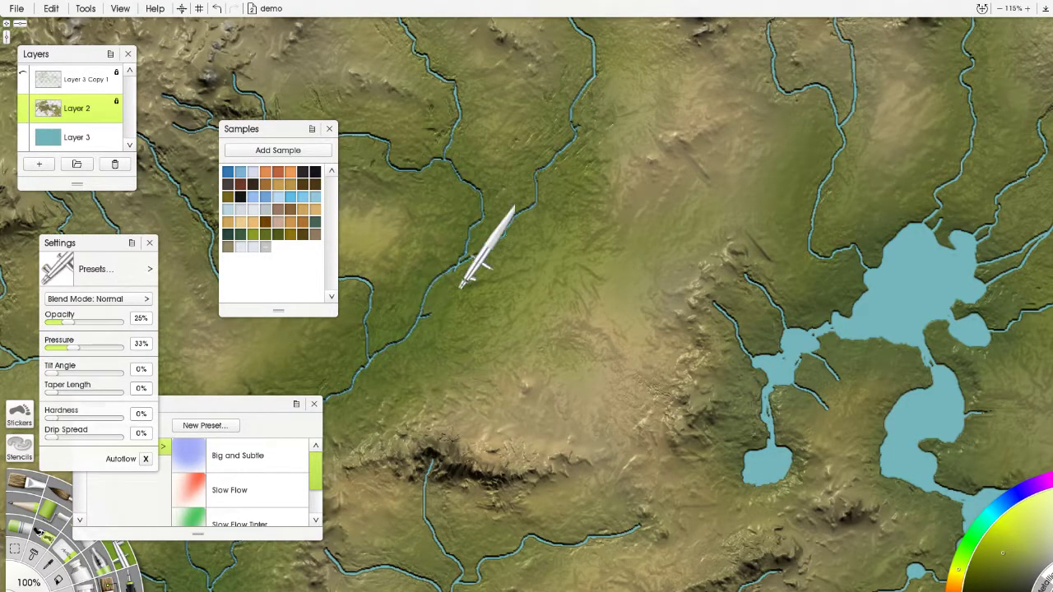
pyautogui.moveTo(494, 350); pyautogui.dragTo(744, 228)
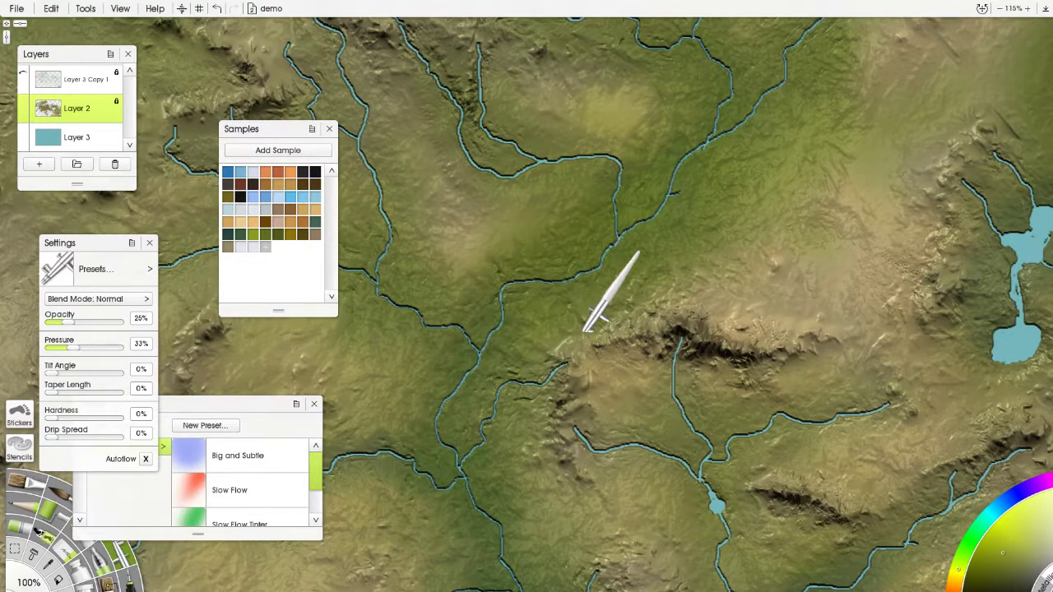
pyautogui.moveTo(502, 391); pyautogui.dragTo(601, 230)
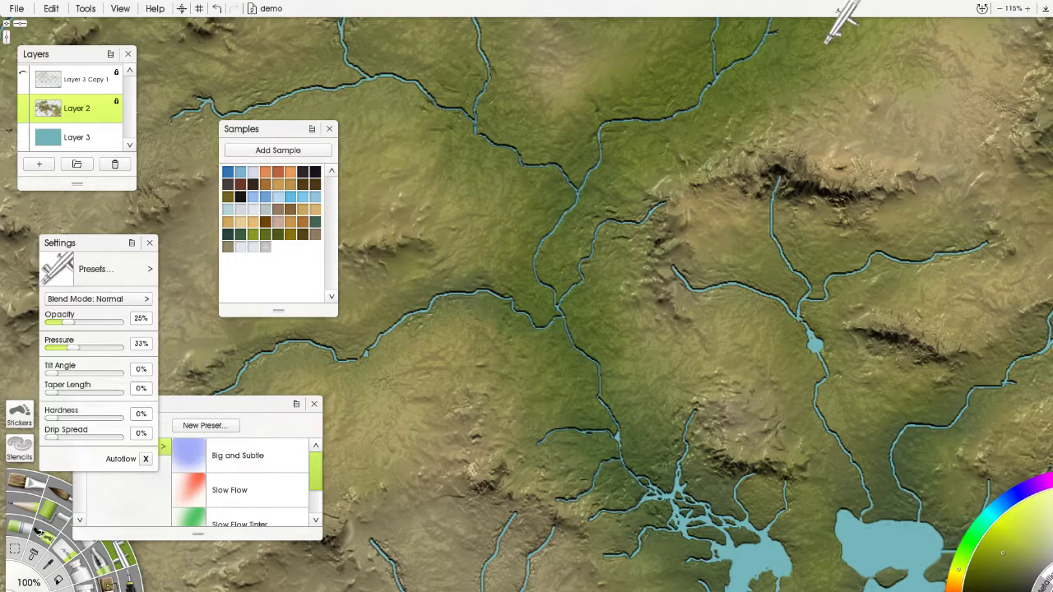
pyautogui.scroll(5, 658, 323)
pyautogui.scroll(-3, 641, 327)
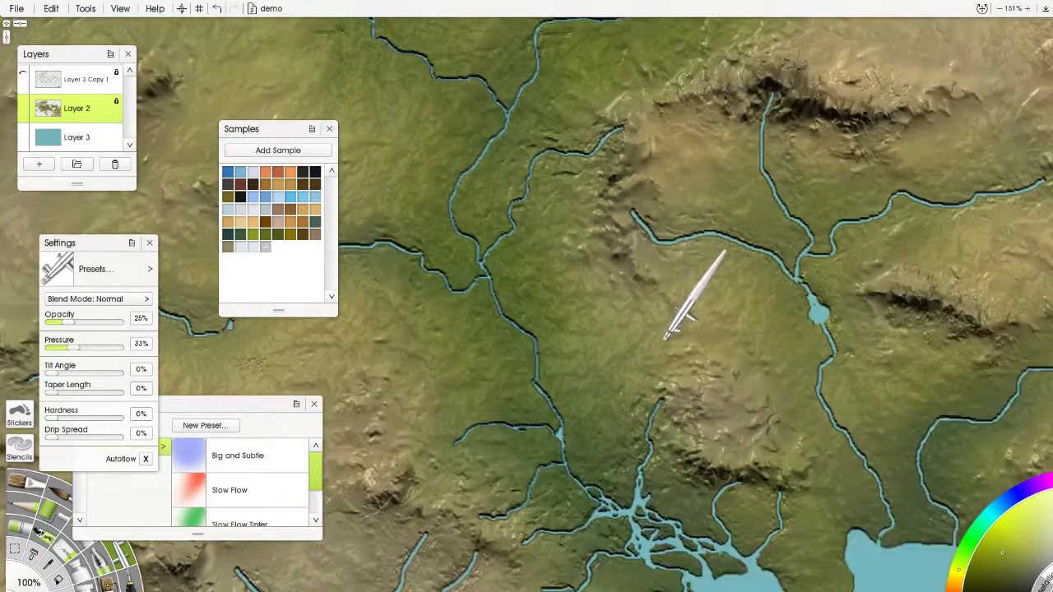
# Airbrush orange-tan at 37% size over the upland edges and dry ground east of the main river.
pyautogui.click(242, 227)
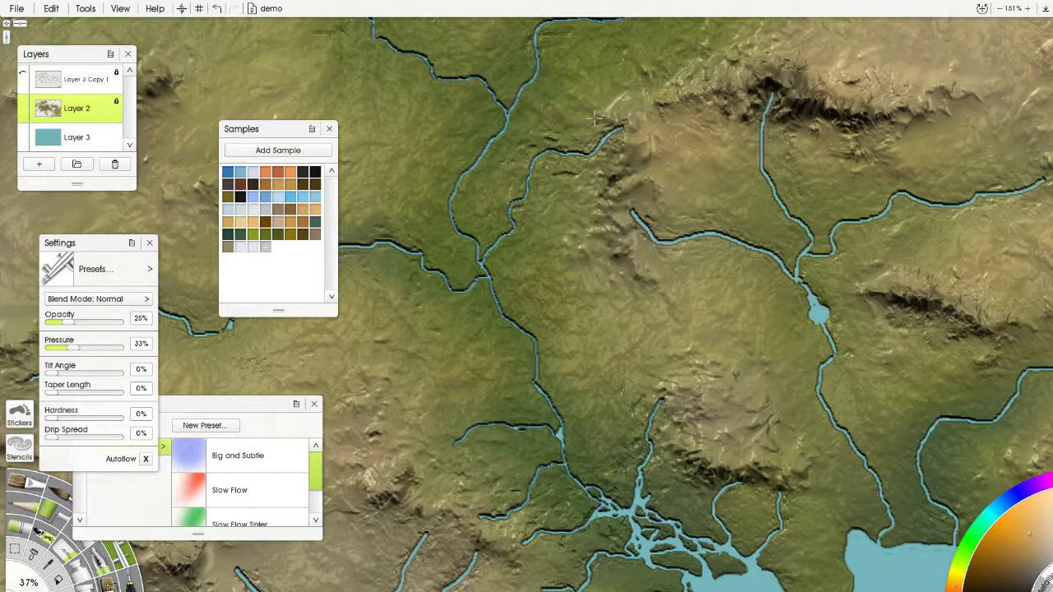
pyautogui.moveTo(512, 141); pyautogui.dragTo(470, 337)
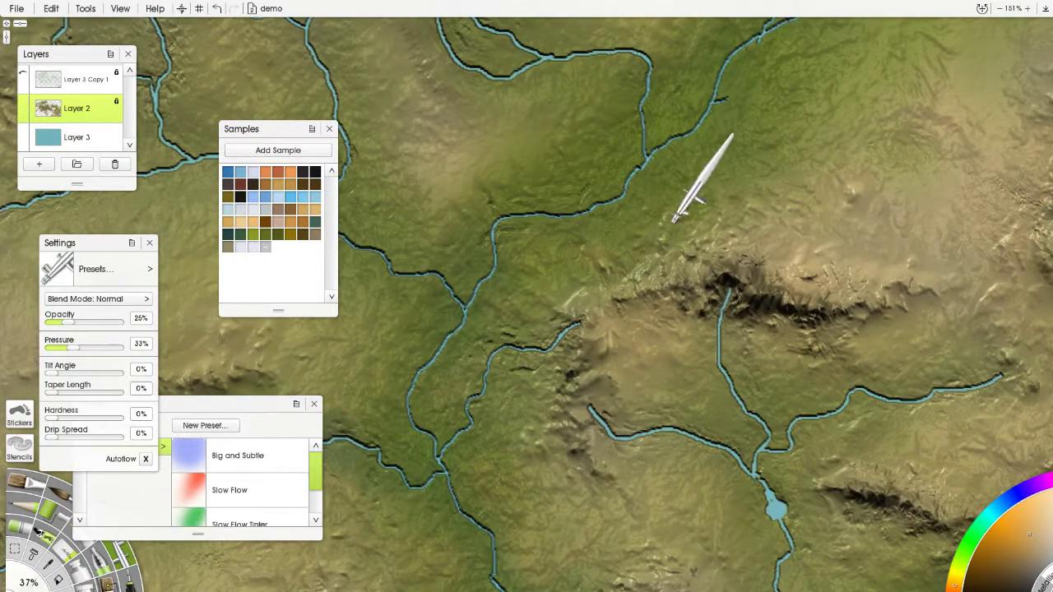
pyautogui.scroll(3, 679, 115)
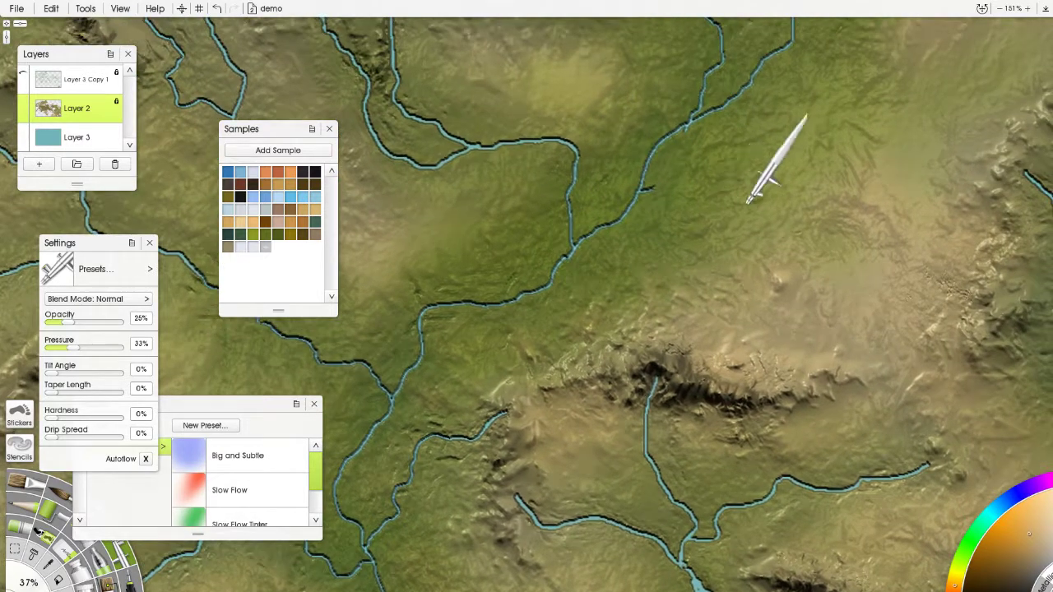
pyautogui.moveTo(727, 186); pyautogui.dragTo(663, 192)
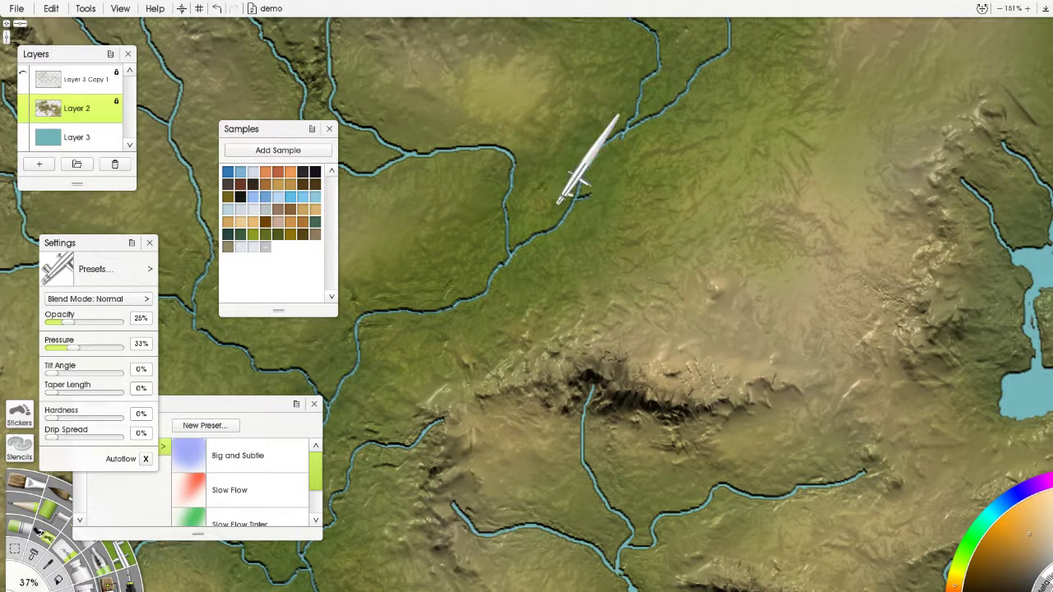
pyautogui.moveTo(688, 68); pyautogui.dragTo(665, 186)
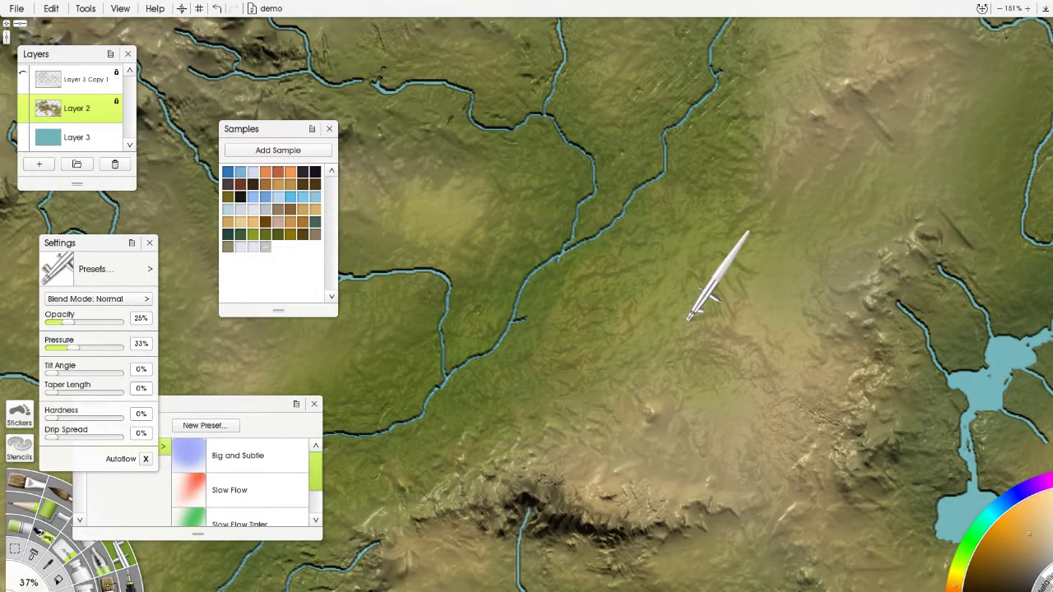
# Examine the northern land's coloring at several zoom levels and compare it with the already colored regions elsewhere on the map.
pyautogui.scroll(-5, 700, 280)
pyautogui.scroll(-4, 698, 280)
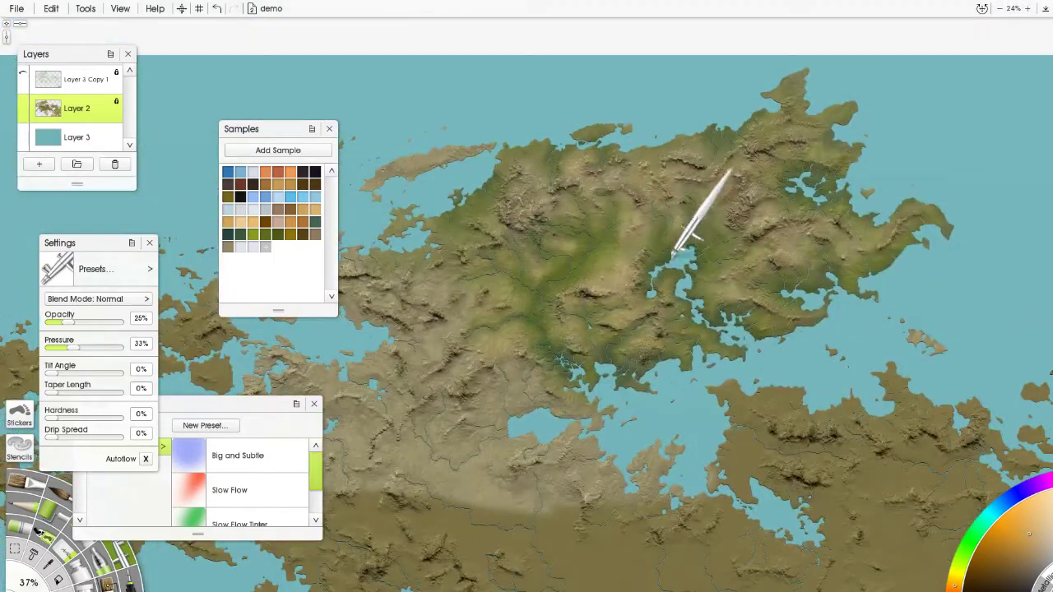
pyautogui.scroll(4, 527, 144)
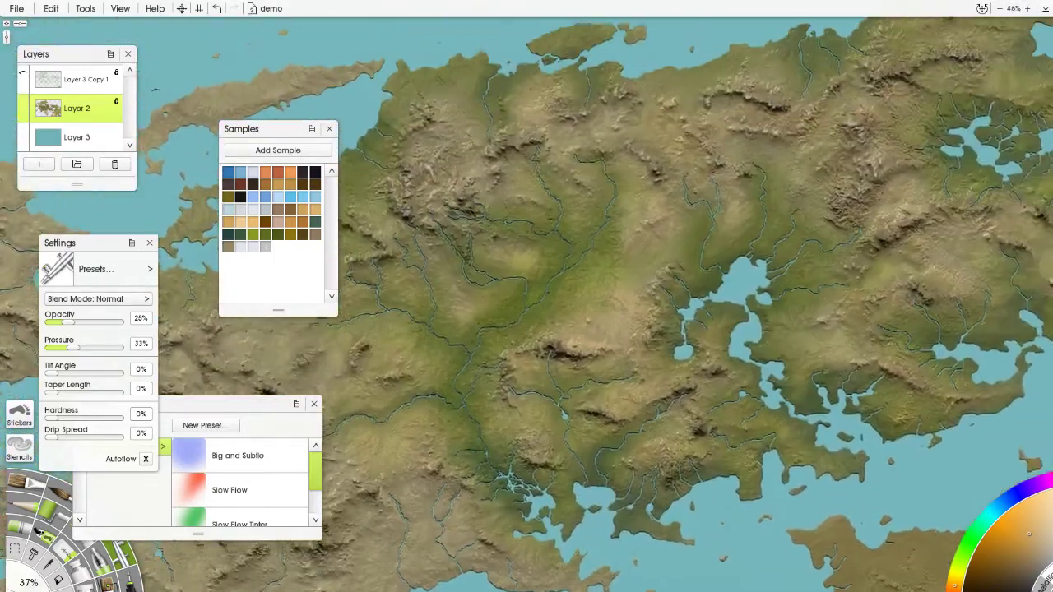
pyautogui.scroll(-3, 592, 266)
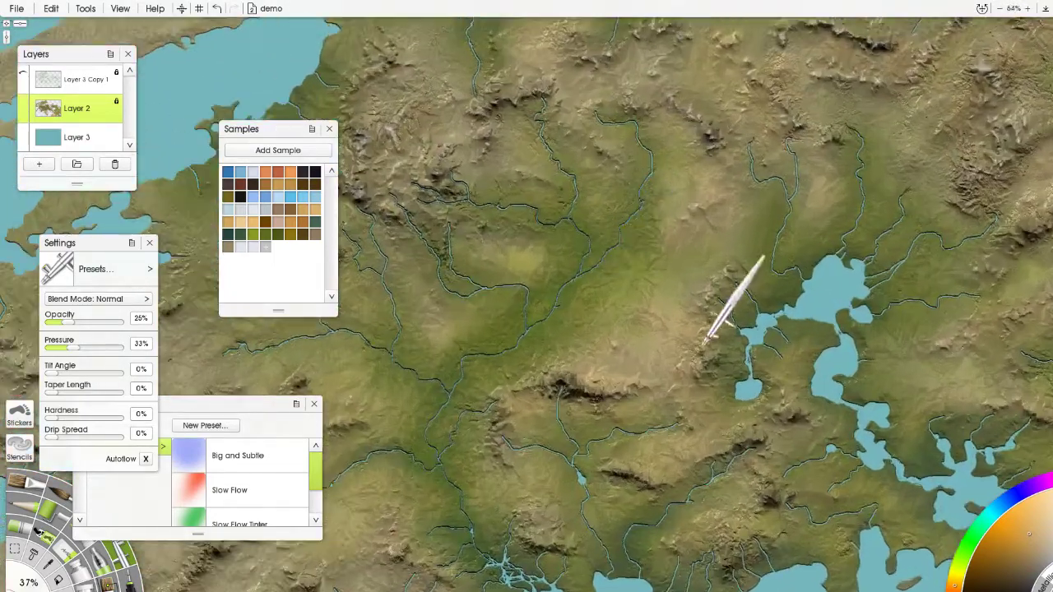
pyautogui.scroll(-2, 564, 219)
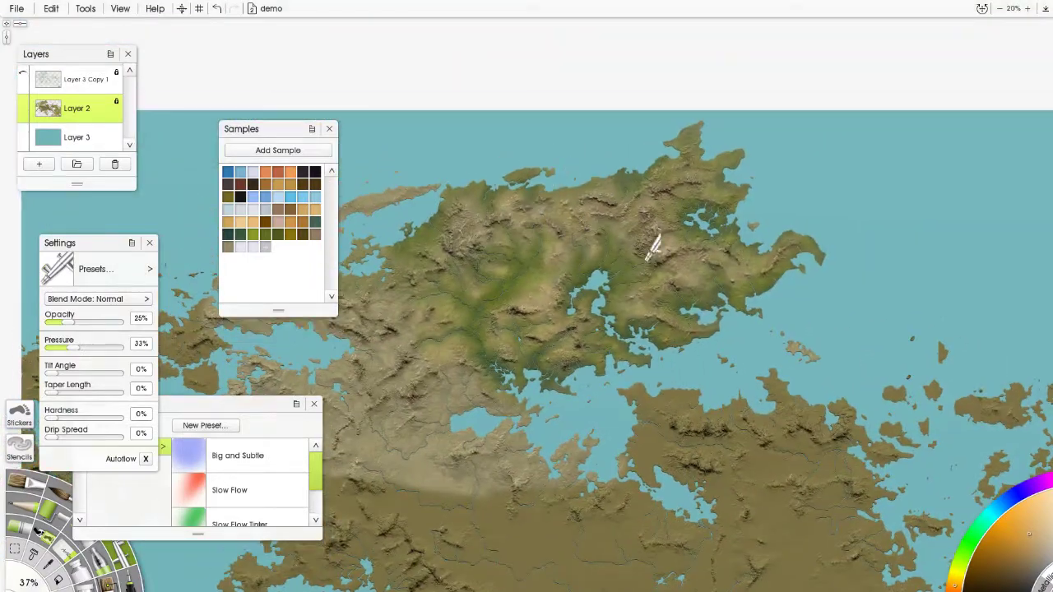
pyautogui.scroll(2, 691, 280)
pyautogui.moveTo(765, 326); pyautogui.dragTo(501, 316)
pyautogui.moveTo(856, 387); pyautogui.dragTo(460, 238)
pyautogui.moveTo(674, 315); pyautogui.dragTo(581, 226)
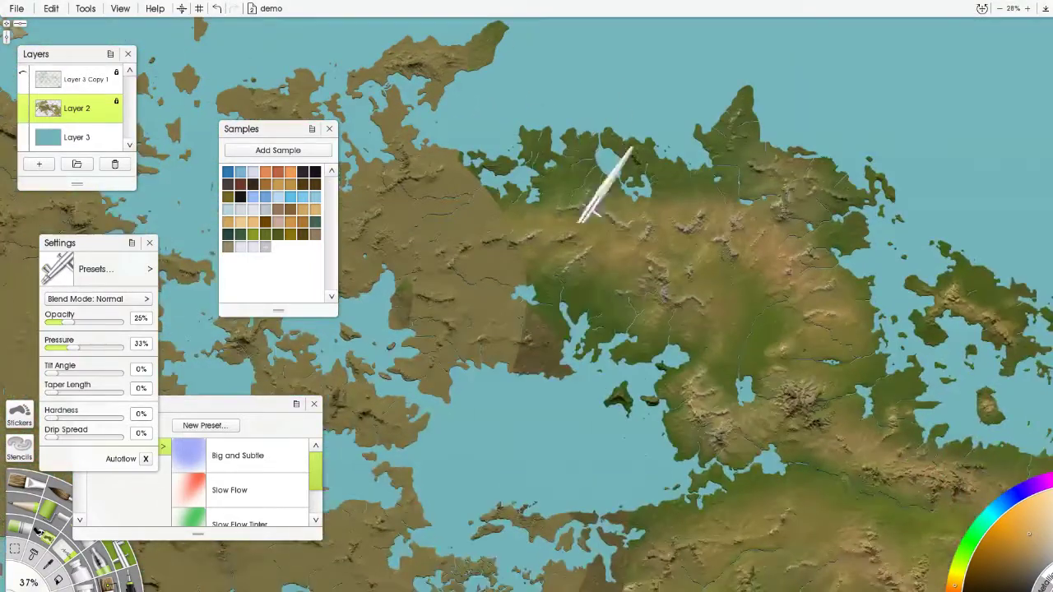
pyautogui.moveTo(526, 411); pyautogui.dragTo(538, 238)
pyautogui.moveTo(995, 502); pyautogui.dragTo(816, 434)
pyautogui.moveTo(510, 190); pyautogui.dragTo(658, 171)
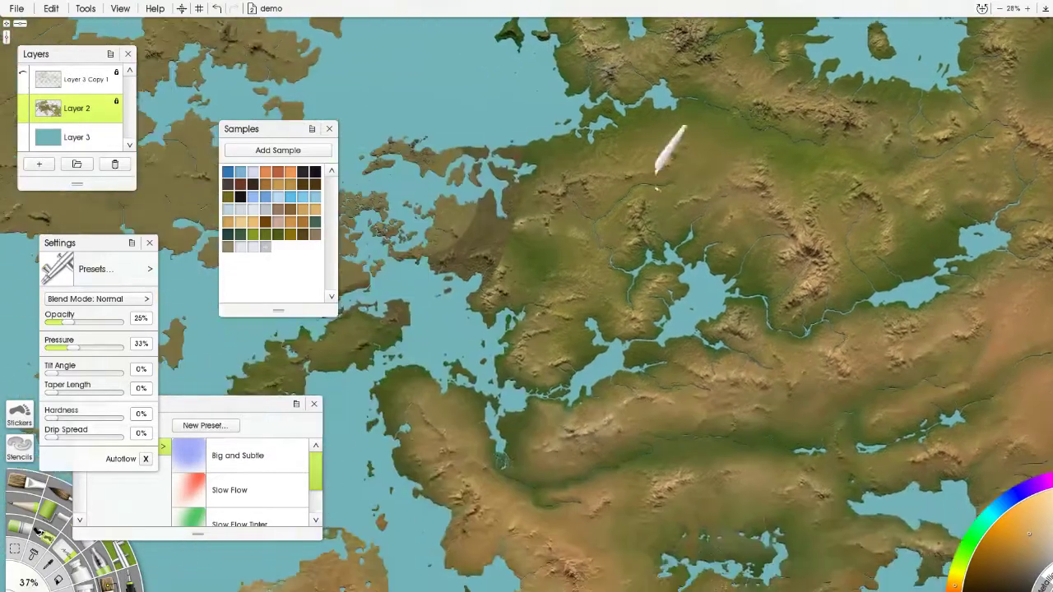
pyautogui.moveTo(608, 197); pyautogui.dragTo(913, 318)
pyautogui.moveTo(576, 296); pyautogui.dragTo(953, 484)
pyautogui.moveTo(690, 307); pyautogui.dragTo(882, 589)
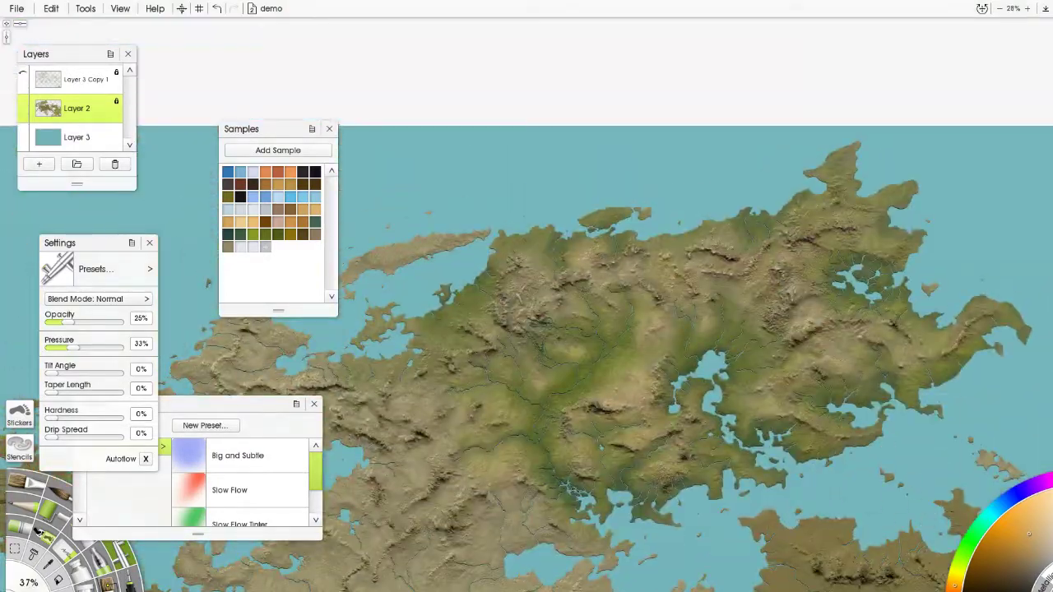
pyautogui.scroll(3, 686, 265)
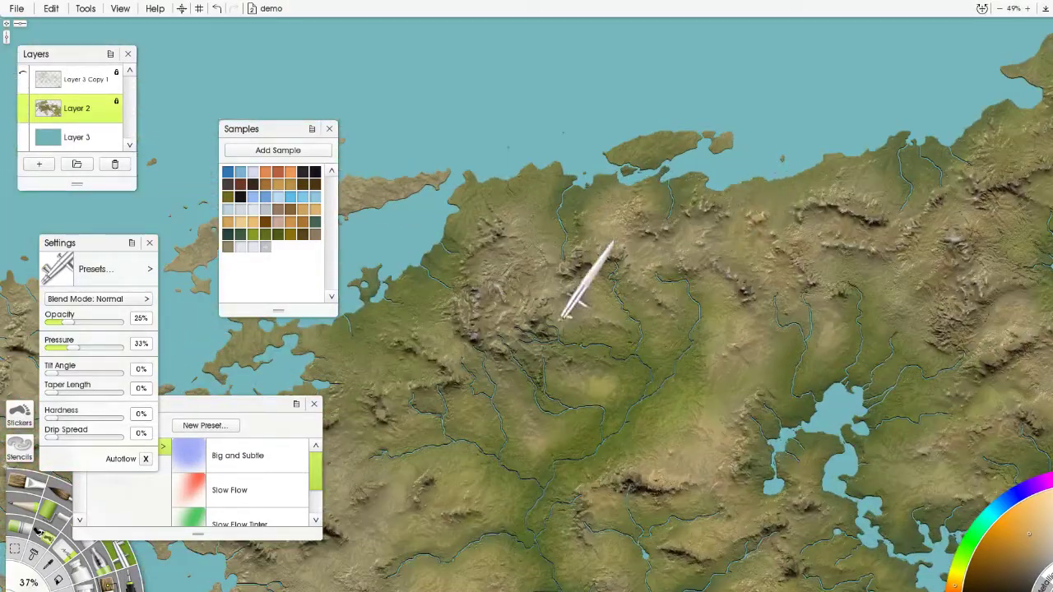
# Airbrush an orange-tan wash at 250% size over the central part of the uncolored southern peninsula.
pyautogui.moveTo(770, 494); pyautogui.dragTo(535, 101)
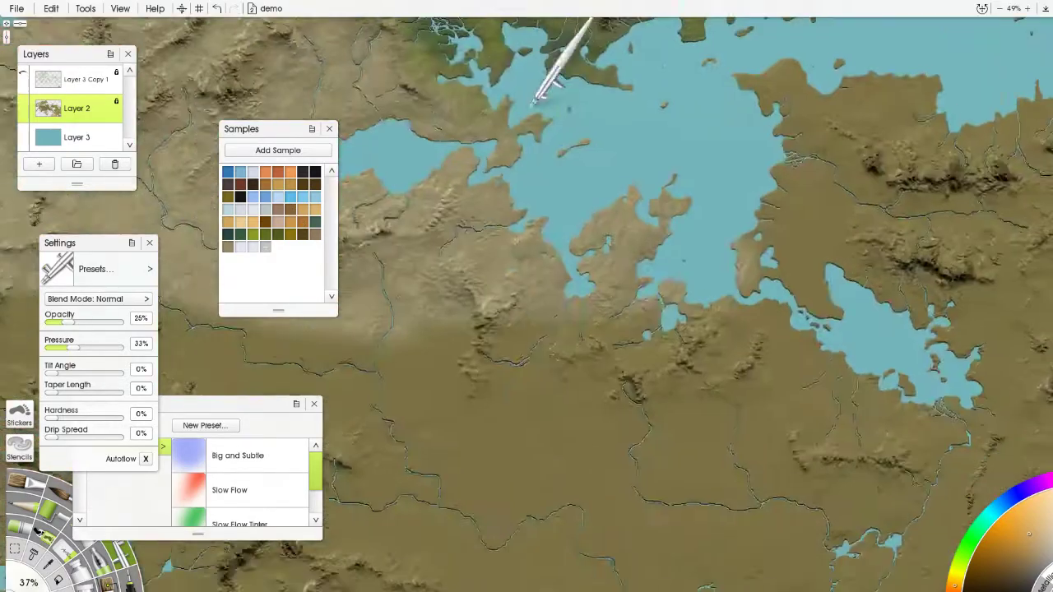
pyautogui.scroll(-3, 588, 206)
pyautogui.moveTo(601, 395); pyautogui.dragTo(506, 91)
pyautogui.scroll(2, 590, 236)
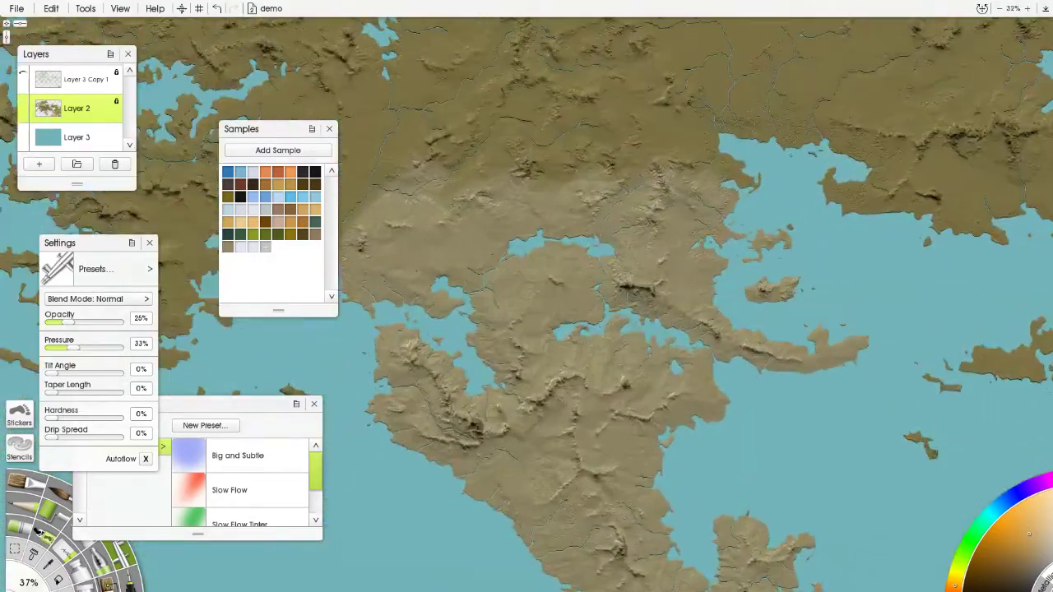
pyautogui.moveTo(611, 448); pyautogui.dragTo(610, 328)
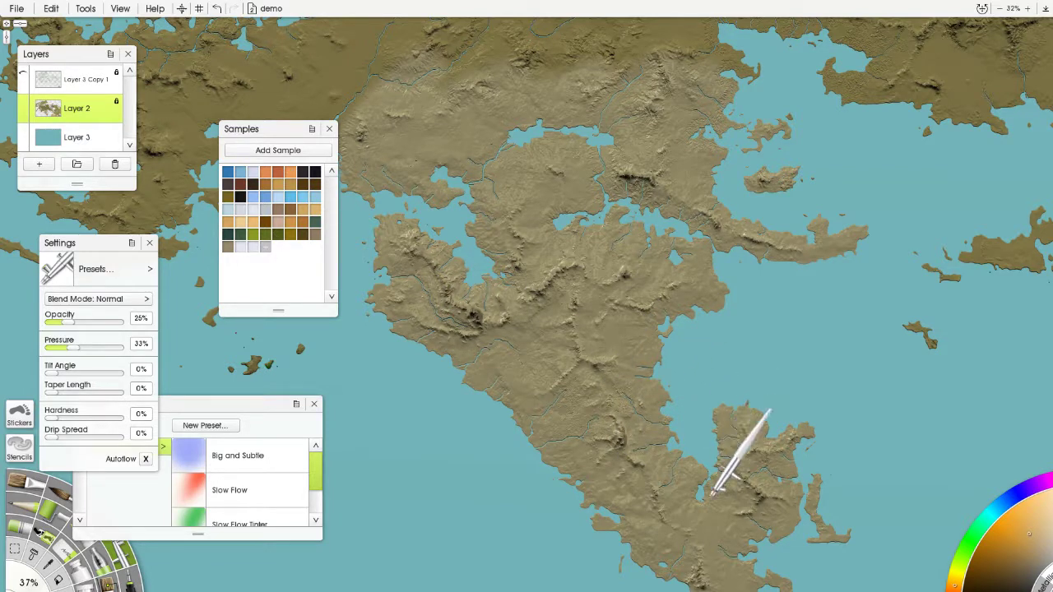
pyautogui.scroll(1, 765, 465)
pyautogui.moveTo(800, 421); pyautogui.dragTo(724, 314)
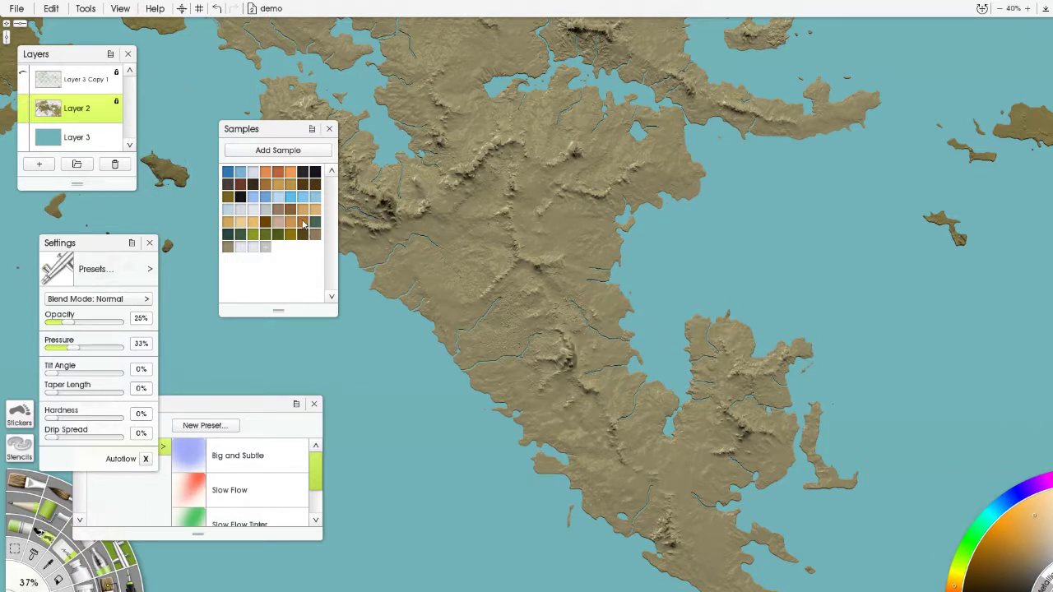
pyautogui.click(291, 221)
pyautogui.moveTo(591, 309)
pyautogui.mouseDown()
pyautogui.moveTo(593, 326)
pyautogui.moveTo(599, 307)
pyautogui.mouseUp()
pyautogui.click(29, 582)
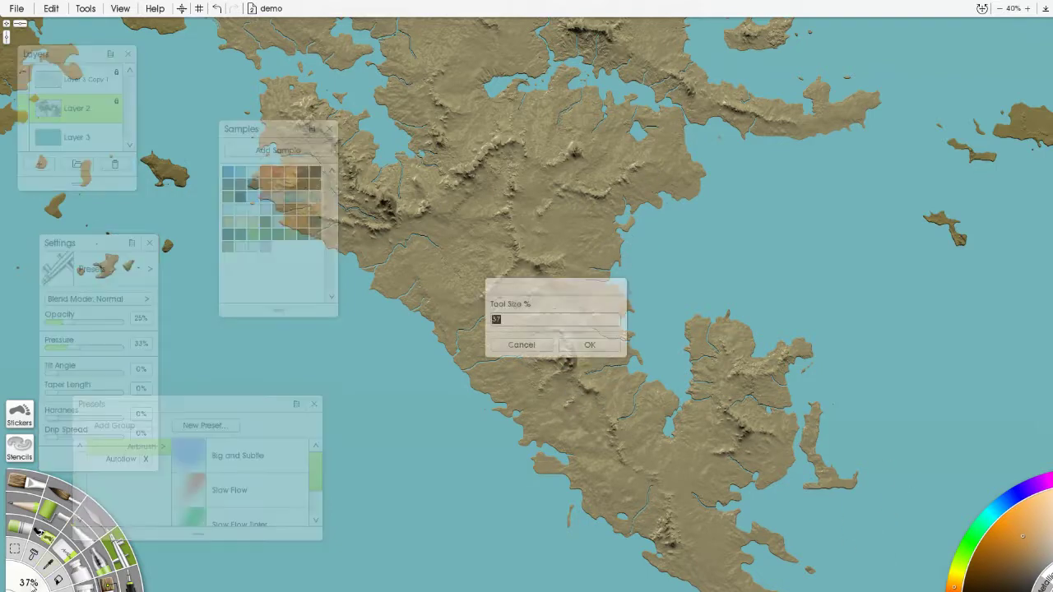
pyautogui.press('Return')
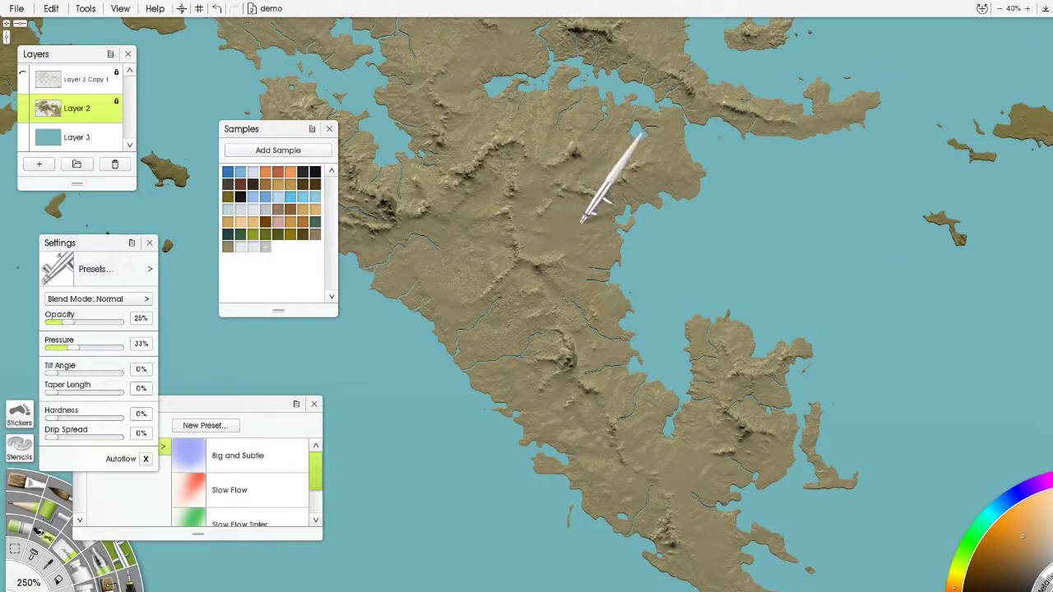
pyautogui.moveTo(601, 230); pyautogui.dragTo(612, 268)
pyautogui.moveTo(433, 213)
pyautogui.mouseDown()
pyautogui.moveTo(541, 263)
pyautogui.moveTo(509, 193)
pyautogui.mouseUp()
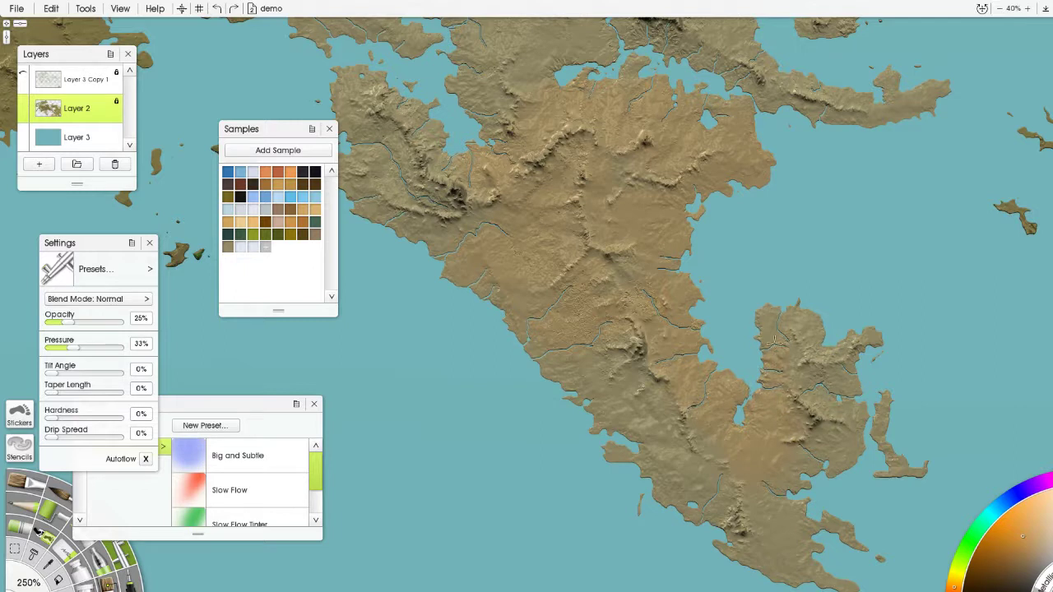
# Extend the orange-tan wash over the peninsula's southern tip and western mountains, and north onto the adjoining mainland.
pyautogui.moveTo(869, 337); pyautogui.dragTo(851, 382)
pyautogui.moveTo(563, 302); pyautogui.dragTo(607, 240)
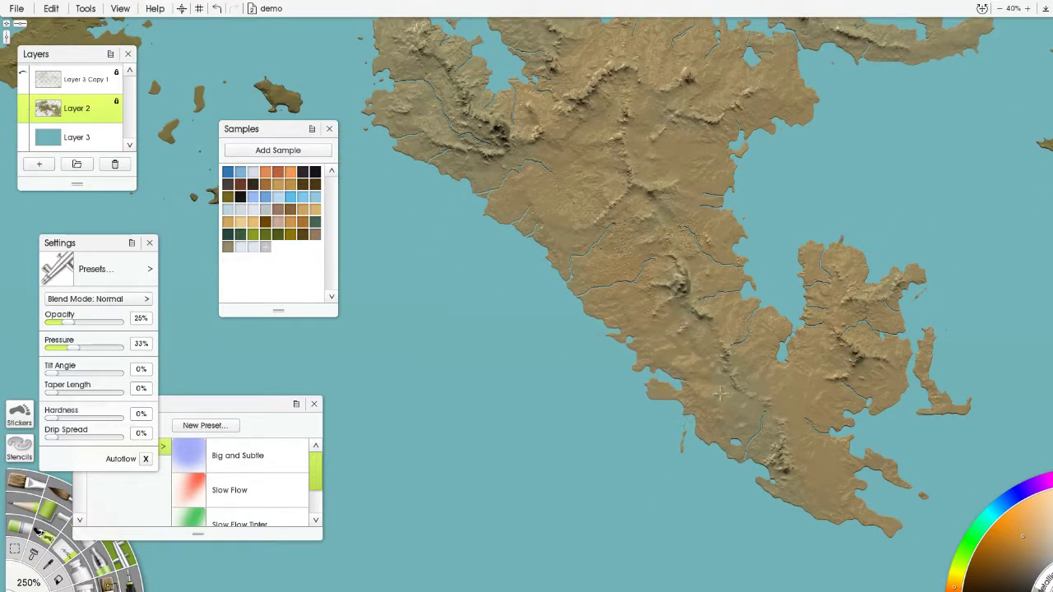
pyautogui.moveTo(505, 153); pyautogui.dragTo(588, 275)
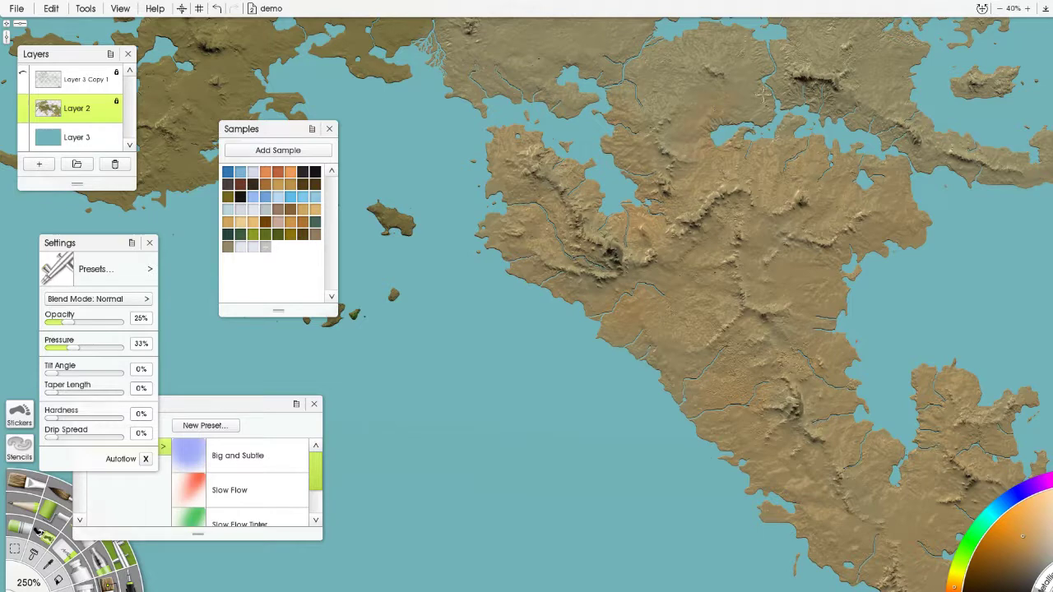
pyautogui.moveTo(615, 54); pyautogui.dragTo(557, 198)
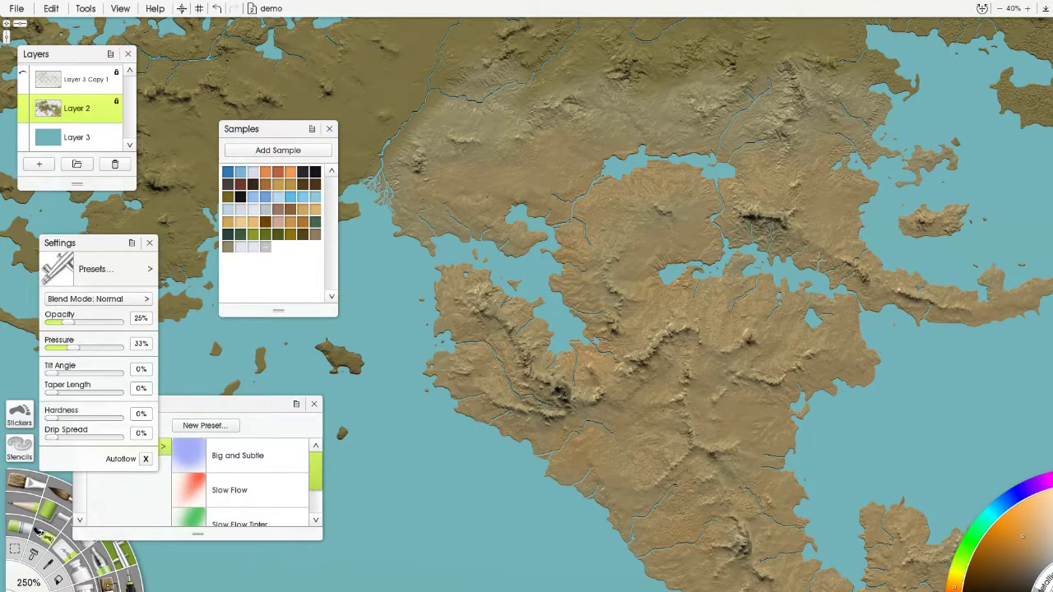
pyautogui.moveTo(568, 309); pyautogui.dragTo(640, 209)
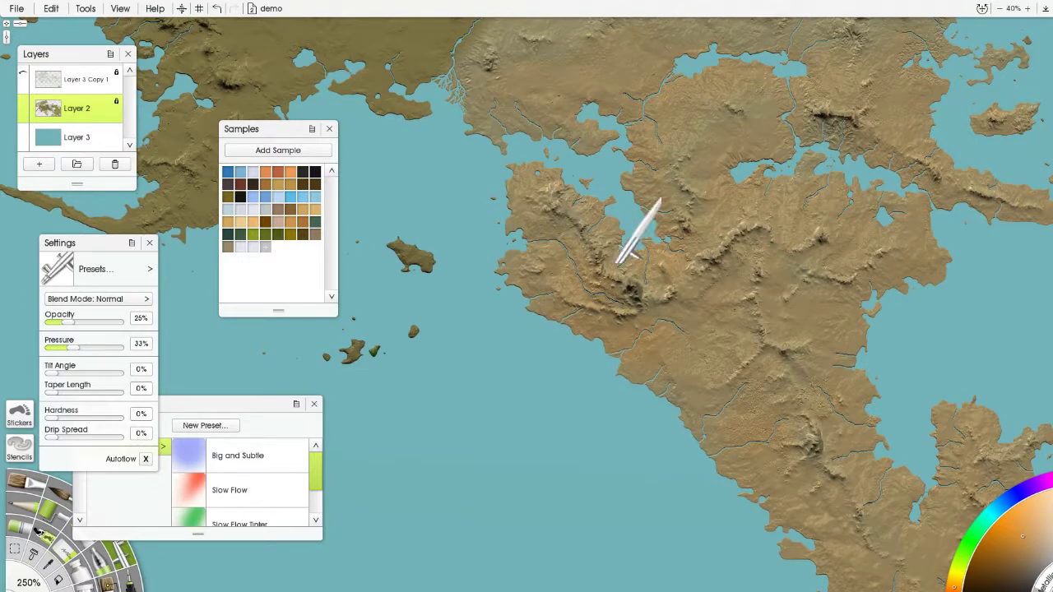
pyautogui.moveTo(625, 367); pyautogui.dragTo(498, 189)
pyautogui.moveTo(651, 183); pyautogui.dragTo(541, 300)
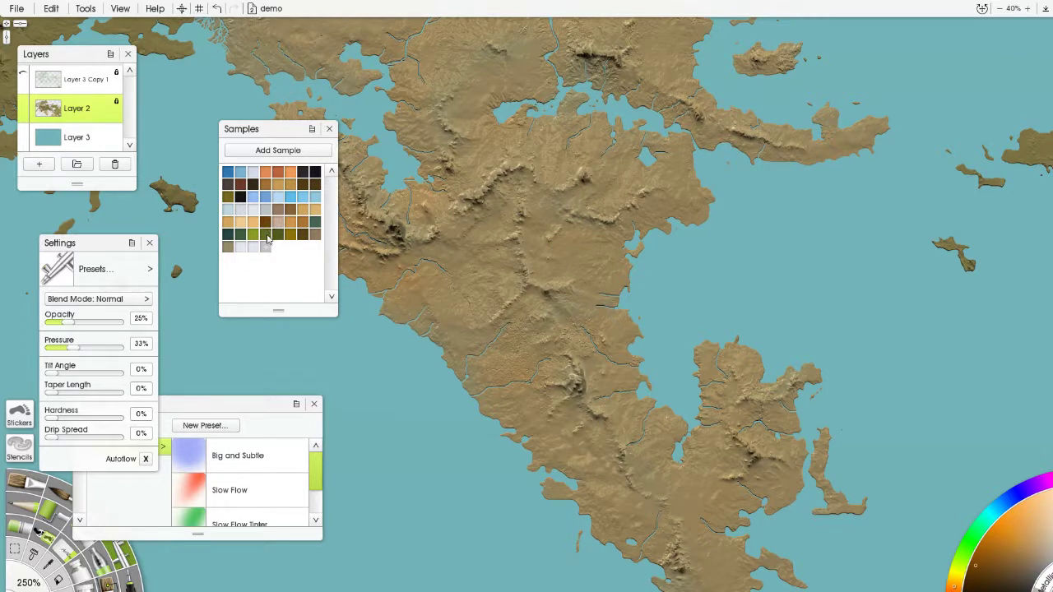
# Set the airbrush to 91% size, 14% opacity and 17% pressure for finer work on the southern land.
pyautogui.moveTo(35, 587); pyautogui.dragTo(27, 580)
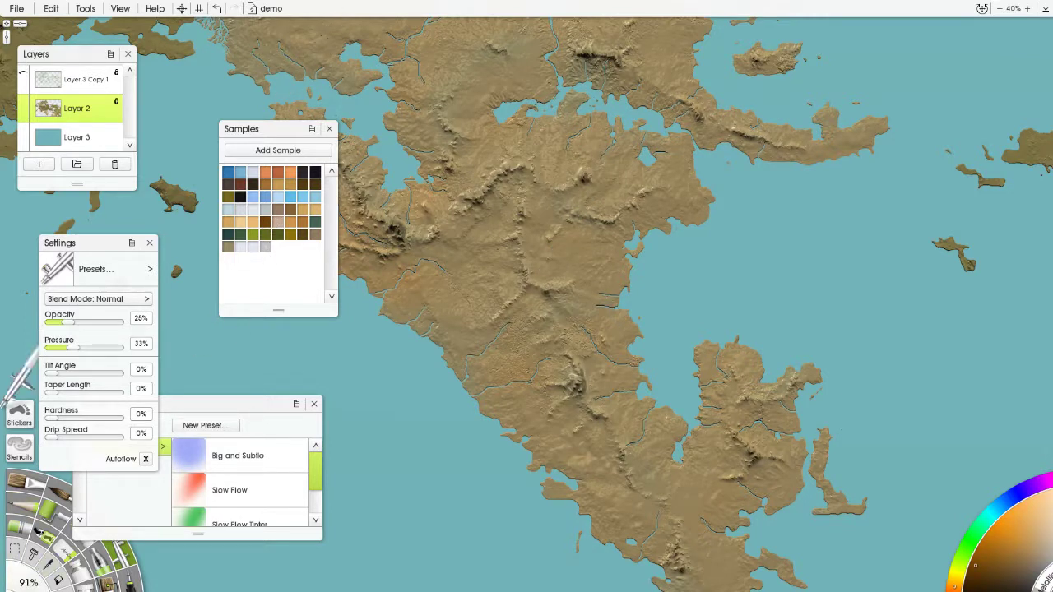
pyautogui.moveTo(73, 322); pyautogui.dragTo(61, 346)
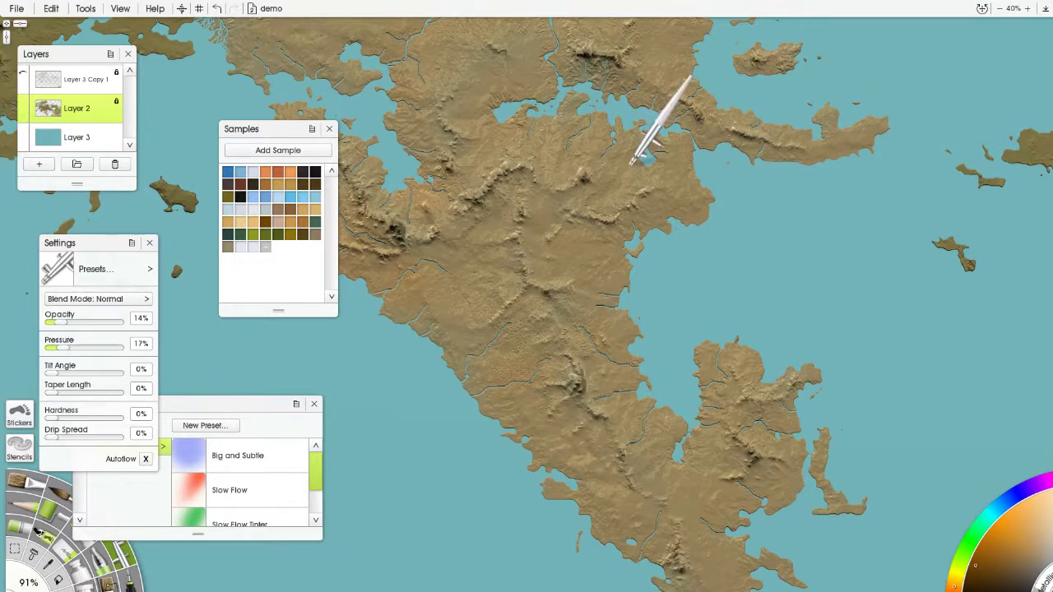
pyautogui.scroll(8, 548, 235)
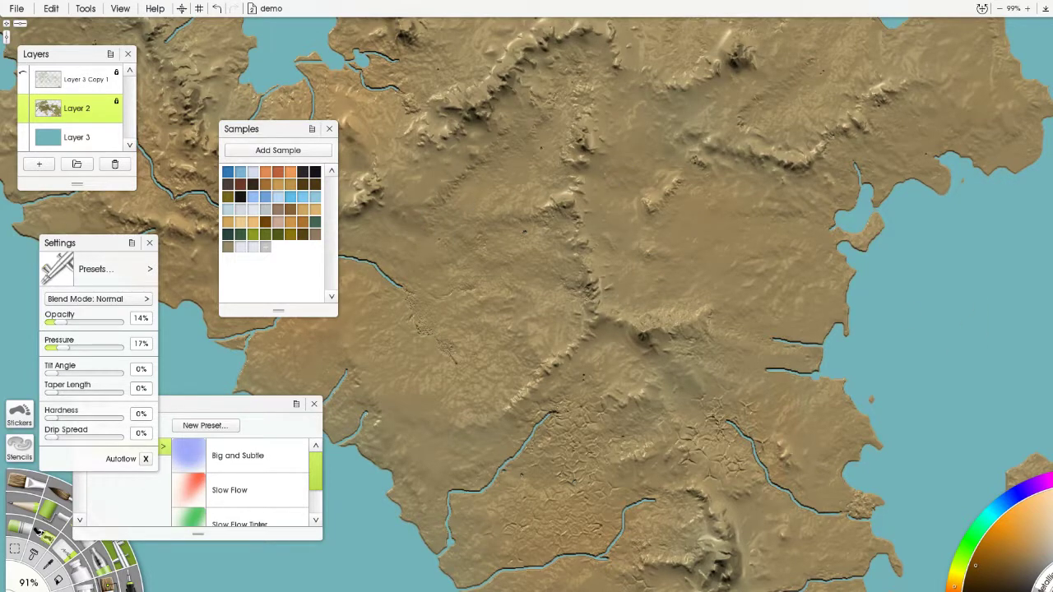
# Pin both satellite reference images, the coastal mountains and the reddish desert, over the canvas.
pyautogui.click(1052, 436)
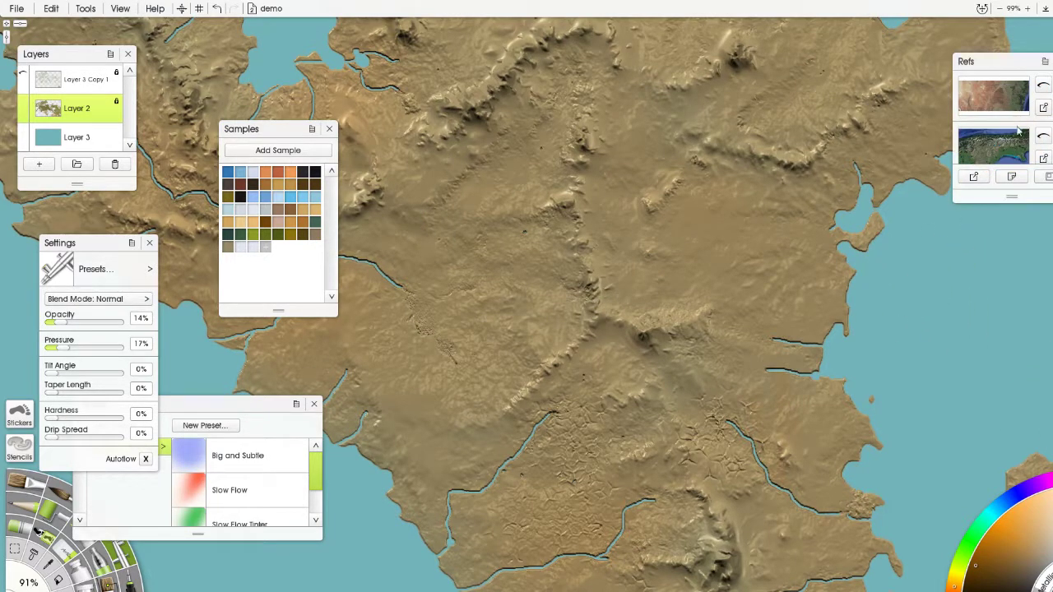
pyautogui.click(1042, 136)
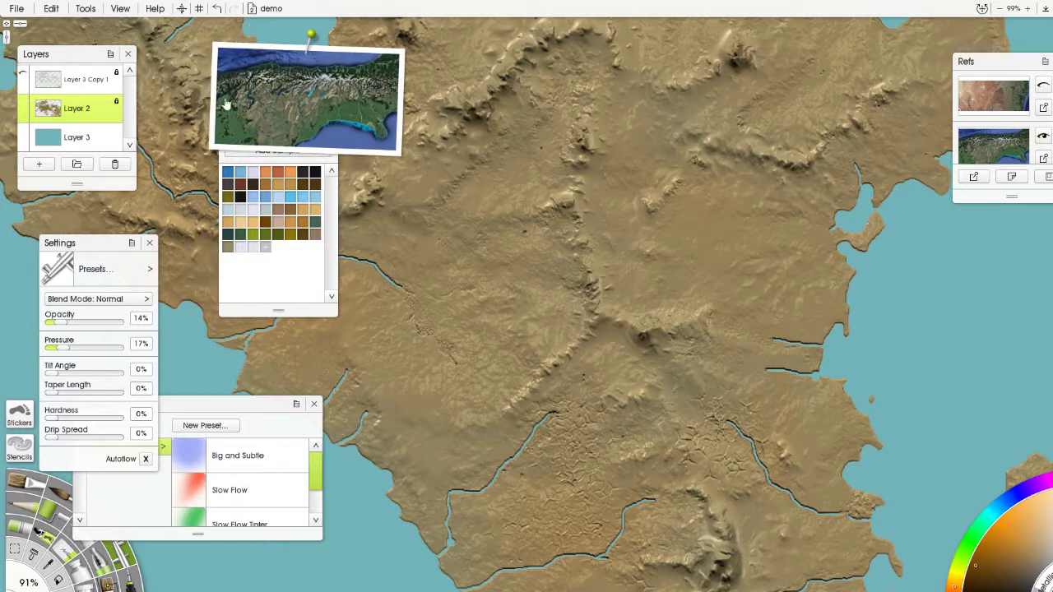
pyautogui.scroll(3, 327, 79)
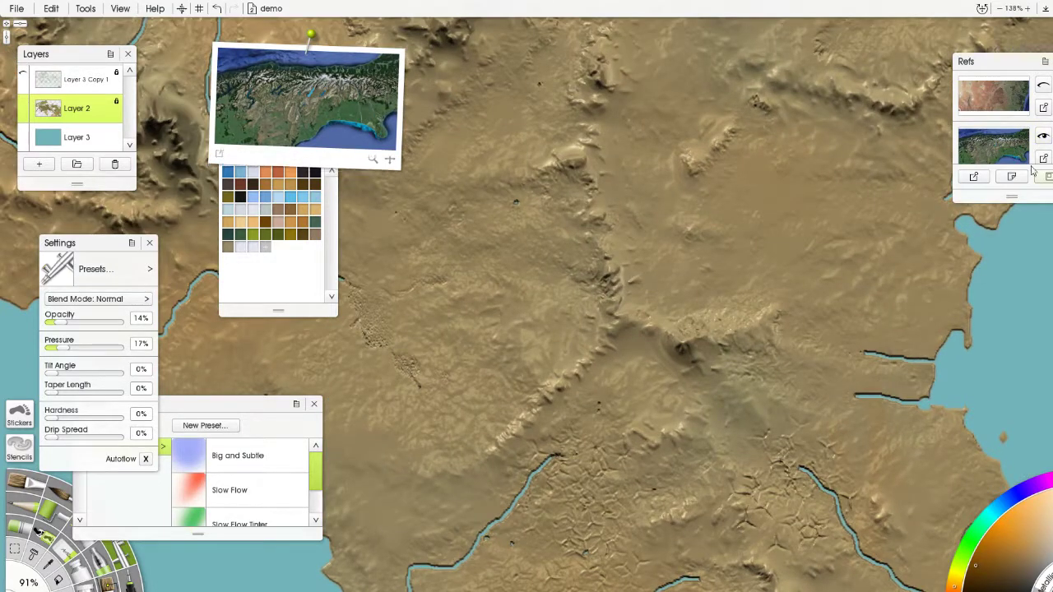
pyautogui.click(1042, 85)
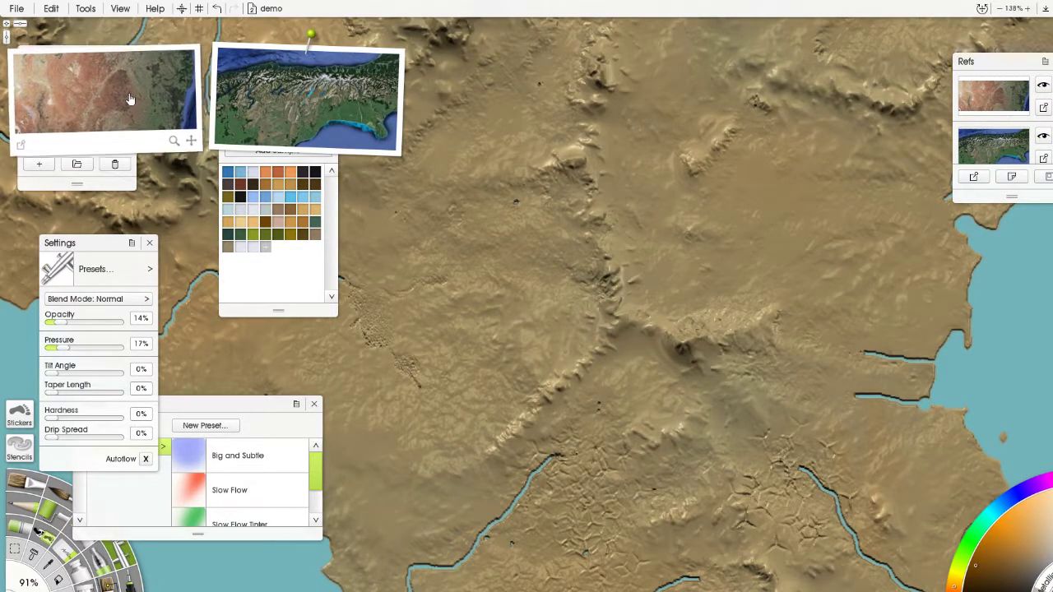
# Move the desert reference image aside and magnify it onto the dark rocky ground beside the pale dry bed.
pyautogui.moveTo(131, 102); pyautogui.dragTo(196, 140)
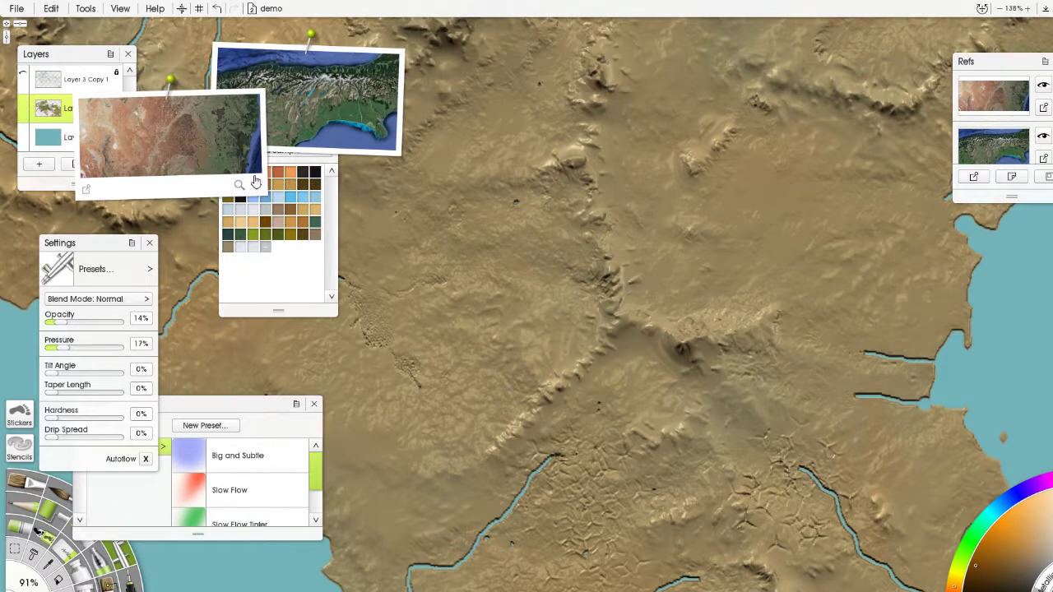
pyautogui.moveTo(255, 182); pyautogui.dragTo(259, 184)
pyautogui.moveTo(136, 154); pyautogui.dragTo(138, 149)
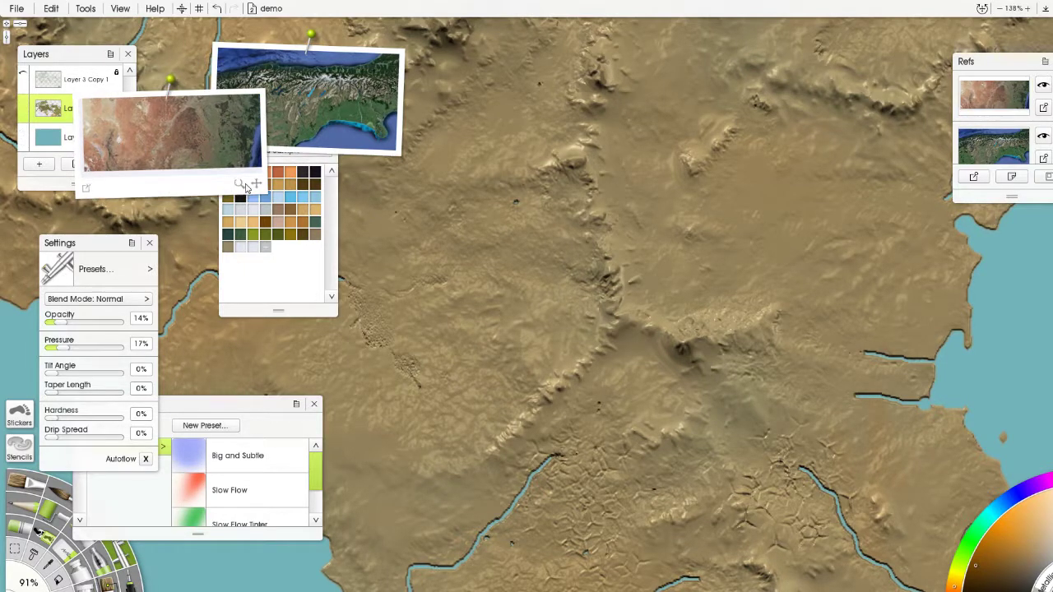
pyautogui.moveTo(239, 186)
pyautogui.mouseDown()
pyautogui.moveTo(167, 77)
pyautogui.moveTo(259, 189)
pyautogui.moveTo(247, 205)
pyautogui.moveTo(309, 222)
pyautogui.moveTo(313, 243)
pyautogui.moveTo(339, 230)
pyautogui.moveTo(329, 238)
pyautogui.moveTo(292, 221)
pyautogui.moveTo(215, 148)
pyautogui.moveTo(124, 147)
pyautogui.mouseUp()
pyautogui.scroll(-3, 171, 135)
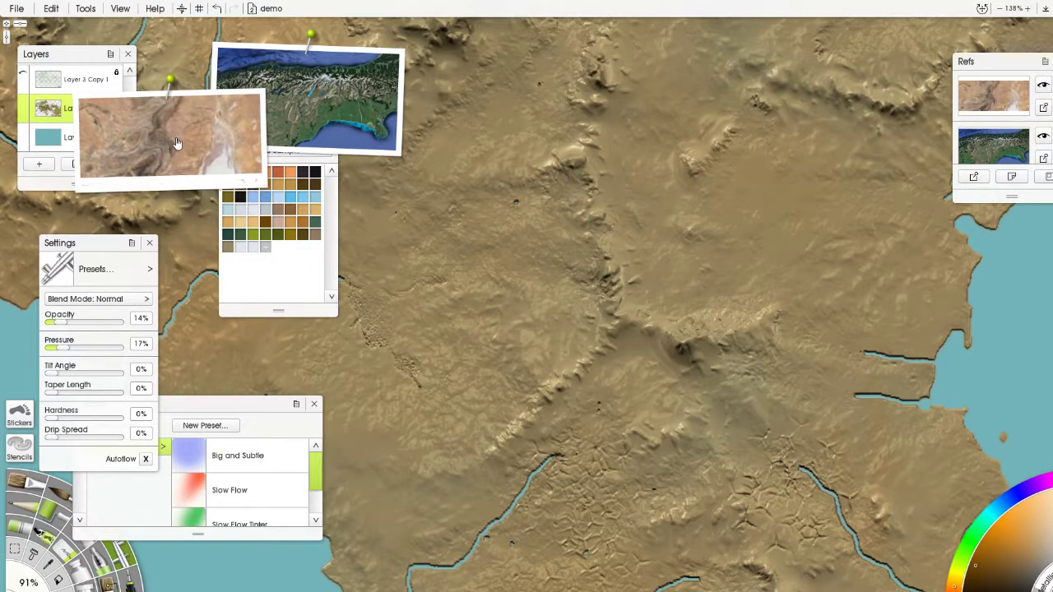
# Move both reference images off the color samples, stacking the desert image over the coastal mountain one.
pyautogui.scroll(-5, 607, 112)
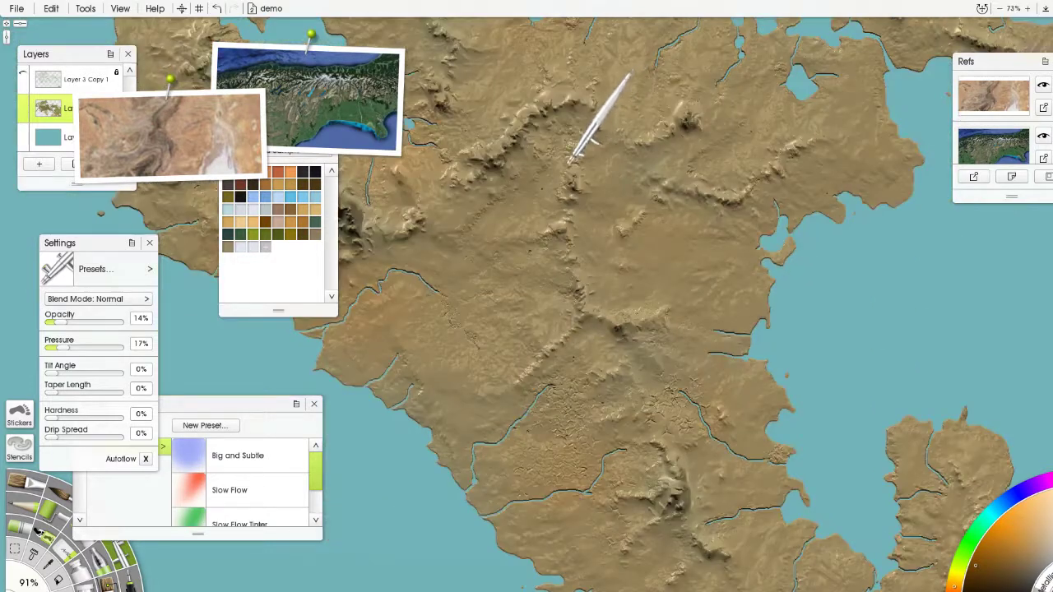
pyautogui.moveTo(655, 174); pyautogui.dragTo(606, 179)
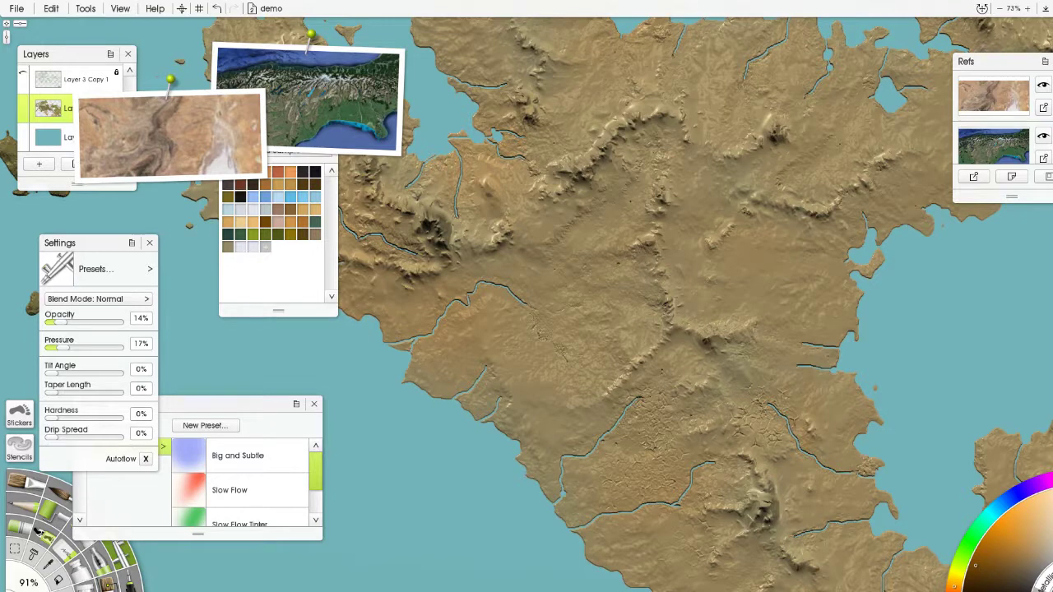
pyautogui.moveTo(328, 108); pyautogui.dragTo(91, 88)
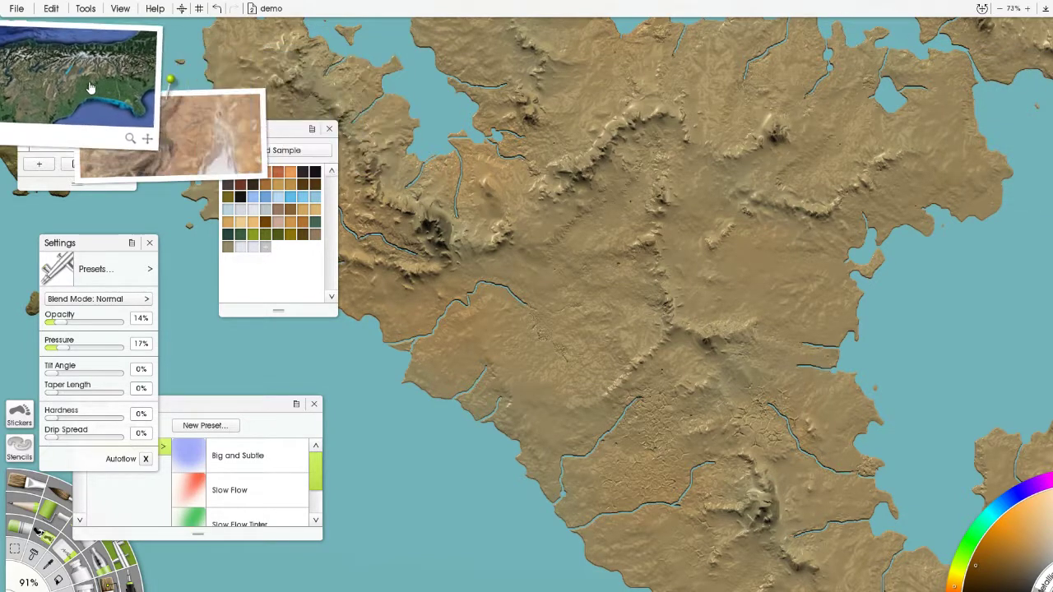
pyautogui.moveTo(214, 154); pyautogui.dragTo(61, 95)
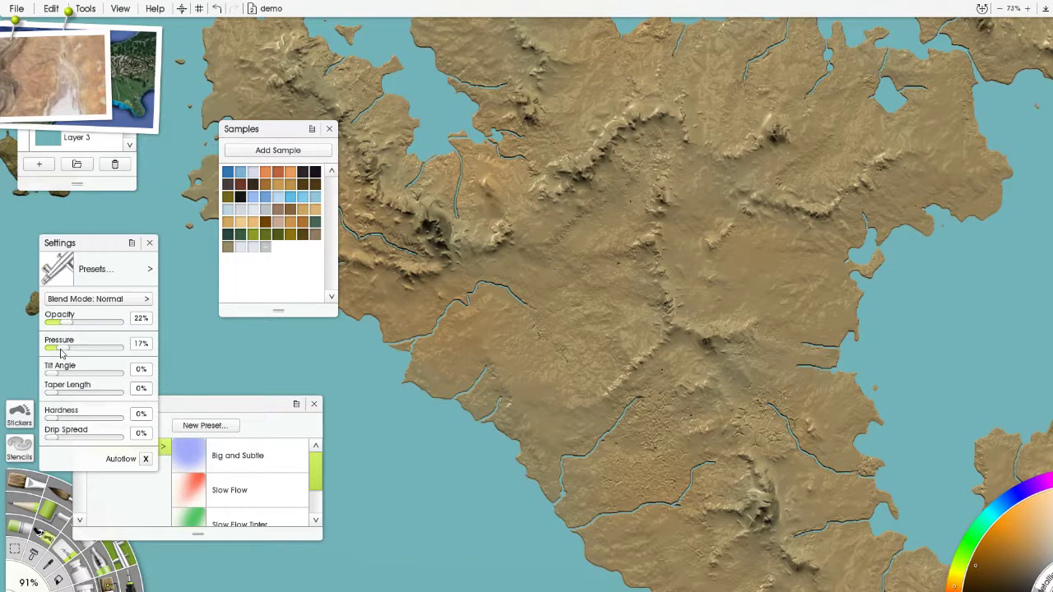
# Airbrush brown along the central mountain ridges at 45% opacity and 46% pressure.
pyautogui.moveTo(60, 352); pyautogui.dragTo(69, 322)
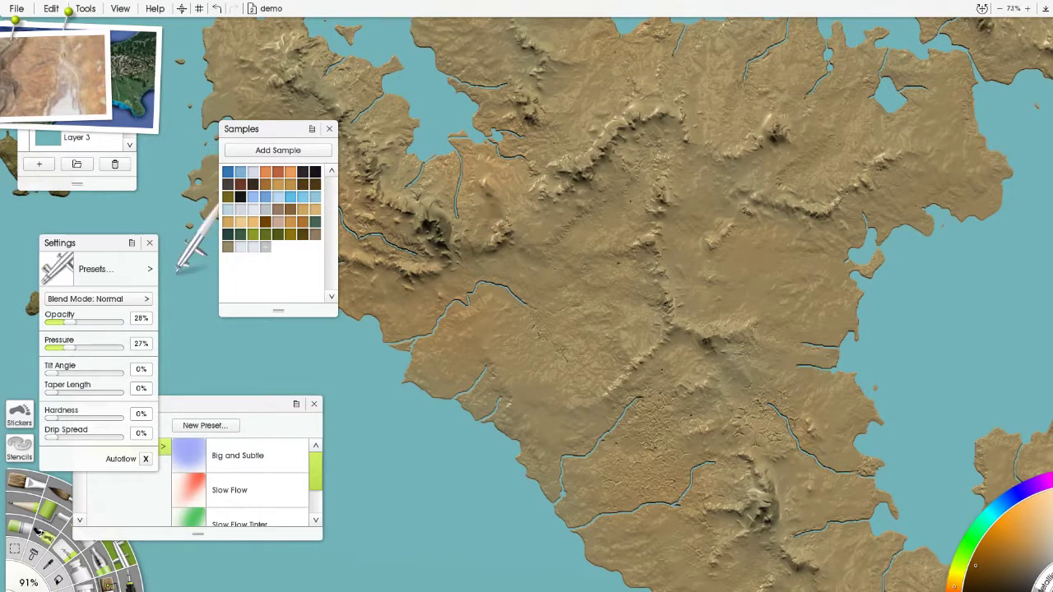
pyautogui.moveTo(71, 324)
pyautogui.mouseDown()
pyautogui.moveTo(81, 325)
pyautogui.moveTo(82, 349)
pyautogui.mouseUp()
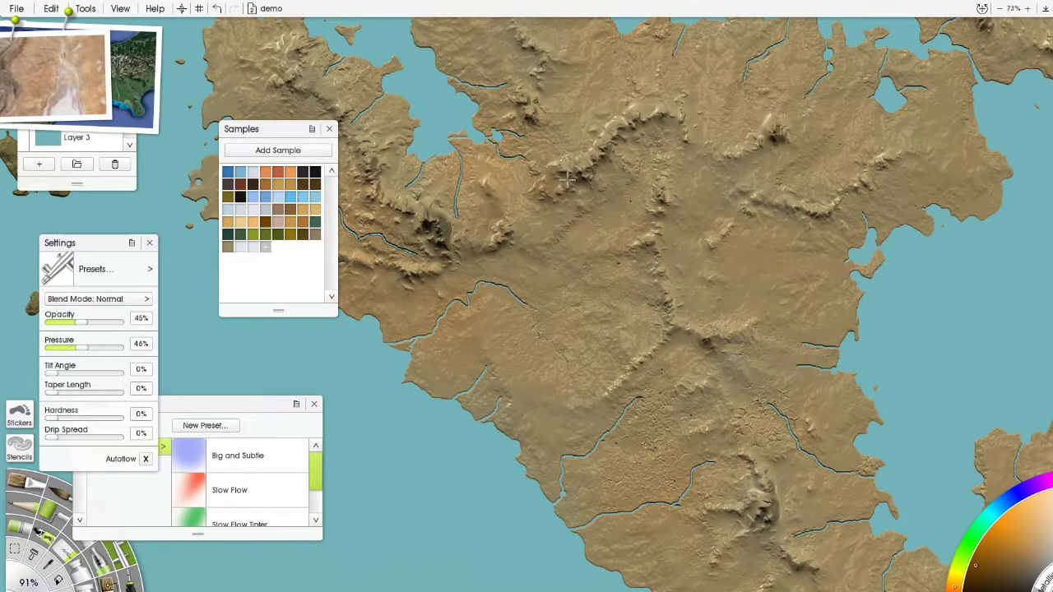
pyautogui.moveTo(600, 149)
pyautogui.mouseDown()
pyautogui.moveTo(644, 111)
pyautogui.moveTo(668, 112)
pyautogui.moveTo(685, 132)
pyautogui.mouseUp()
pyautogui.moveTo(658, 176)
pyautogui.mouseDown()
pyautogui.moveTo(648, 252)
pyautogui.moveTo(603, 256)
pyautogui.moveTo(658, 258)
pyautogui.moveTo(669, 317)
pyautogui.moveTo(712, 344)
pyautogui.moveTo(751, 329)
pyautogui.moveTo(719, 335)
pyautogui.moveTo(744, 370)
pyautogui.mouseUp()
pyautogui.moveTo(706, 372); pyautogui.dragTo(698, 395)
pyautogui.moveTo(579, 250); pyautogui.dragTo(560, 169)
pyautogui.moveTo(582, 312)
pyautogui.mouseDown()
pyautogui.moveTo(658, 236)
pyautogui.moveTo(621, 281)
pyautogui.moveTo(702, 313)
pyautogui.moveTo(722, 338)
pyautogui.mouseUp()
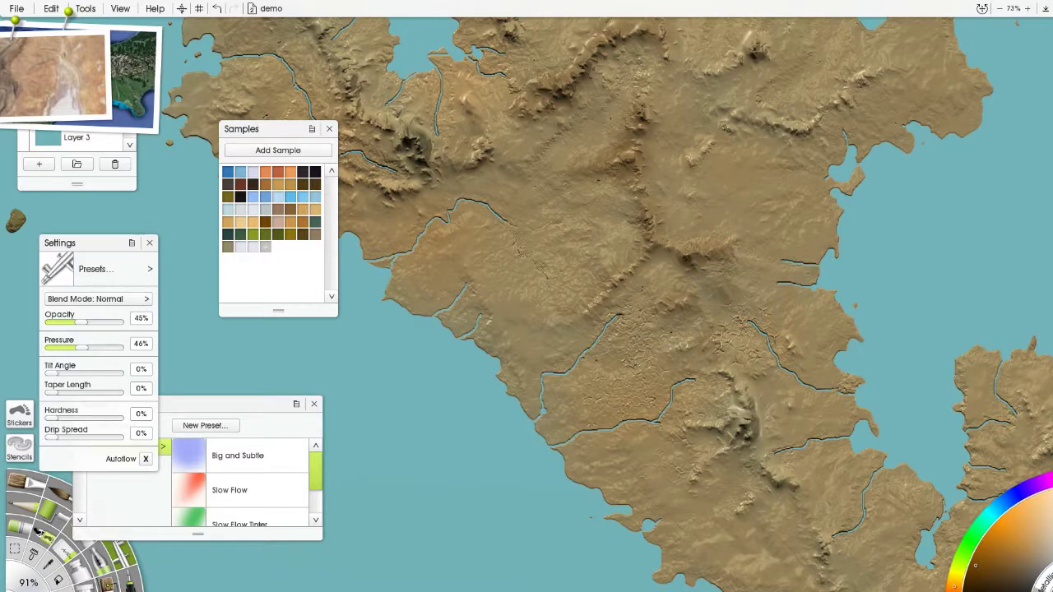
# Airbrush brown over the dark peak south of the cracked plains and the ridge running southeast from it.
pyautogui.moveTo(734, 393)
pyautogui.mouseDown()
pyautogui.moveTo(745, 435)
pyautogui.moveTo(698, 429)
pyautogui.moveTo(709, 454)
pyautogui.moveTo(739, 395)
pyautogui.moveTo(755, 418)
pyautogui.mouseUp()
pyautogui.moveTo(674, 381)
pyautogui.mouseDown()
pyautogui.moveTo(584, 302)
pyautogui.moveTo(515, 210)
pyautogui.mouseUp()
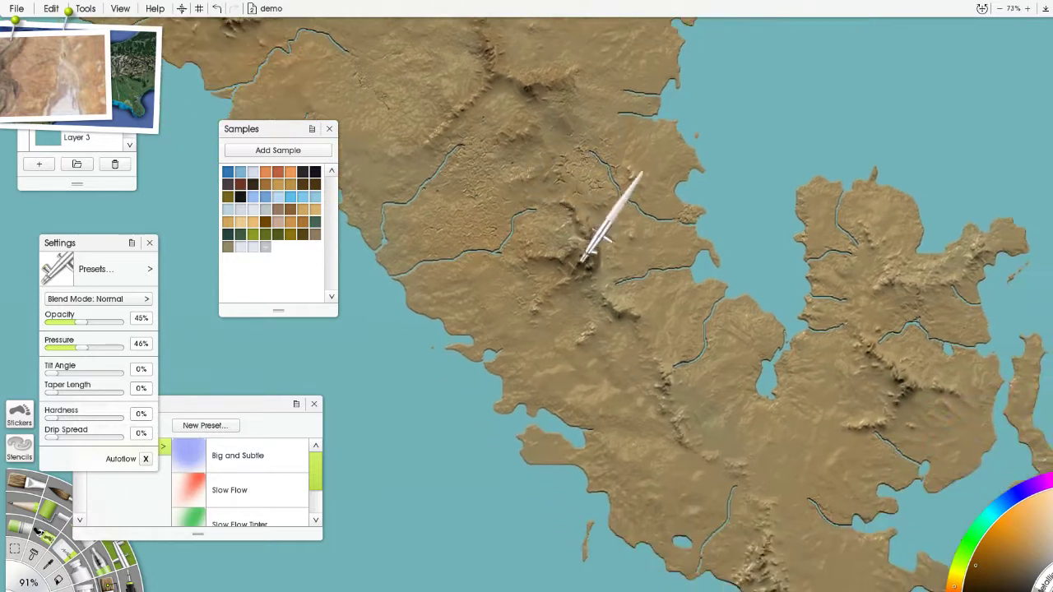
pyautogui.moveTo(591, 277)
pyautogui.mouseDown()
pyautogui.moveTo(603, 305)
pyautogui.moveTo(628, 317)
pyautogui.mouseUp()
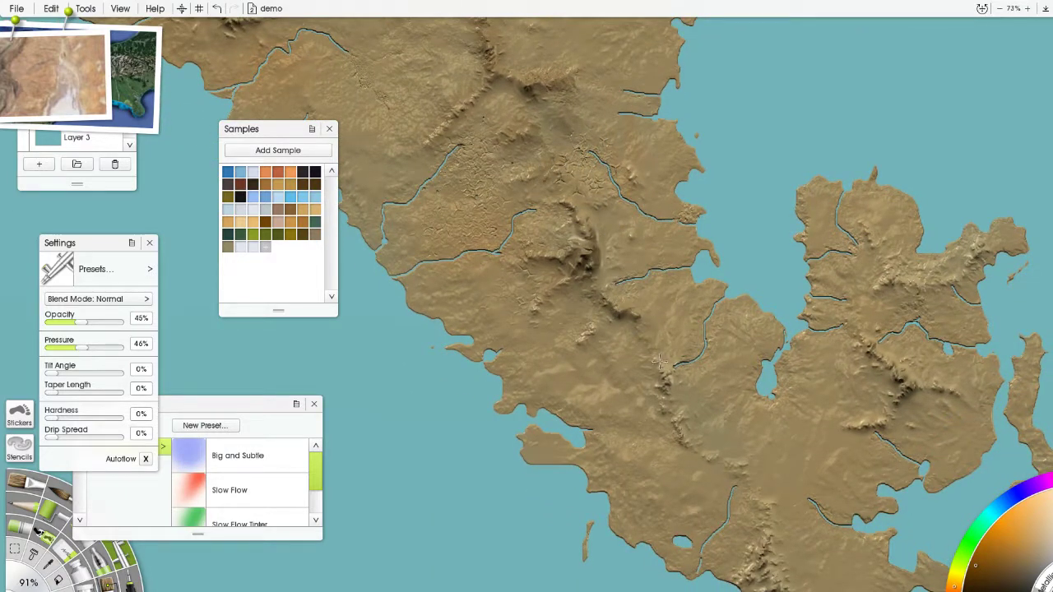
pyautogui.moveTo(665, 397); pyautogui.dragTo(703, 443)
pyautogui.moveTo(593, 323); pyautogui.dragTo(581, 332)
pyautogui.moveTo(536, 303); pyautogui.dragTo(531, 303)
pyautogui.moveTo(582, 268); pyautogui.dragTo(588, 275)
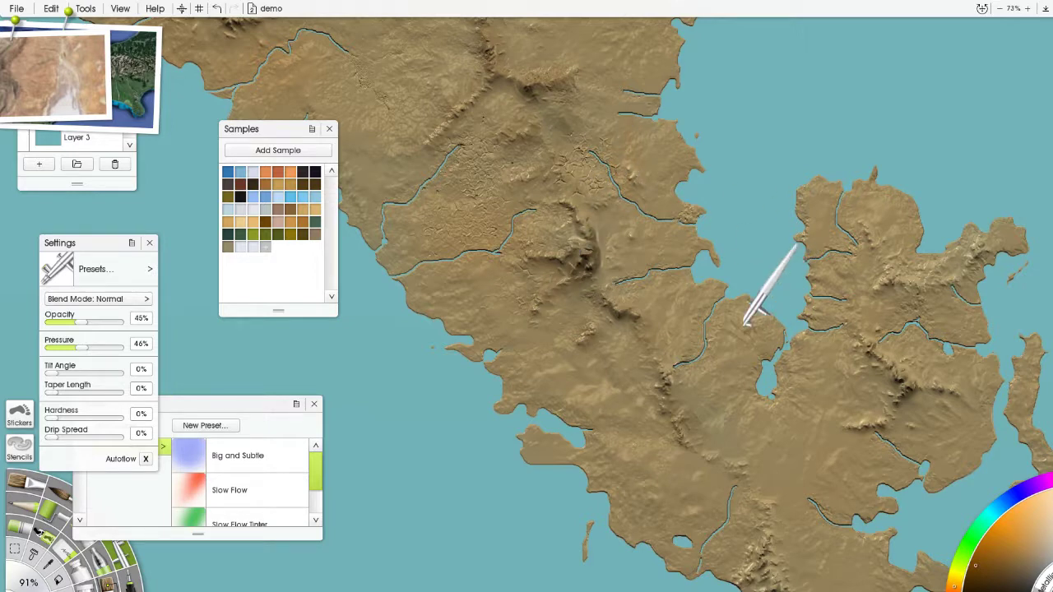
# Continue the brown airbrushing over the mountains of the eastern peninsula, the southern tip and the northeastern ridges.
pyautogui.moveTo(747, 321); pyautogui.dragTo(522, 255)
pyautogui.moveTo(655, 219)
pyautogui.mouseDown()
pyautogui.moveTo(736, 200)
pyautogui.moveTo(774, 174)
pyautogui.moveTo(696, 215)
pyautogui.mouseUp()
pyautogui.moveTo(635, 165); pyautogui.dragTo(664, 213)
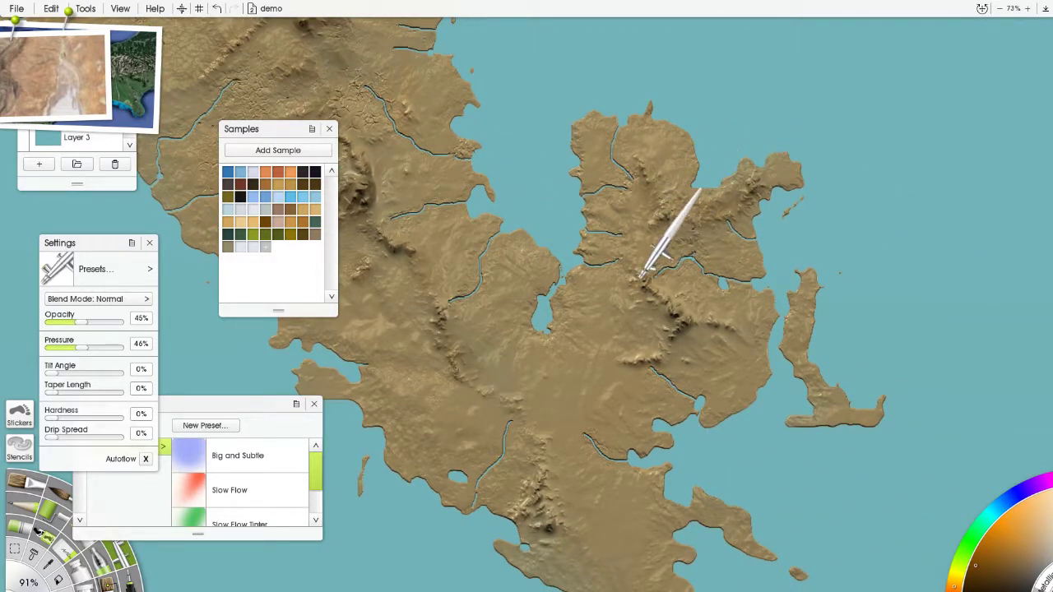
pyautogui.moveTo(634, 272)
pyautogui.mouseDown()
pyautogui.moveTo(682, 329)
pyautogui.moveTo(676, 321)
pyautogui.moveTo(728, 328)
pyautogui.mouseUp()
pyautogui.moveTo(681, 324); pyautogui.dragTo(638, 361)
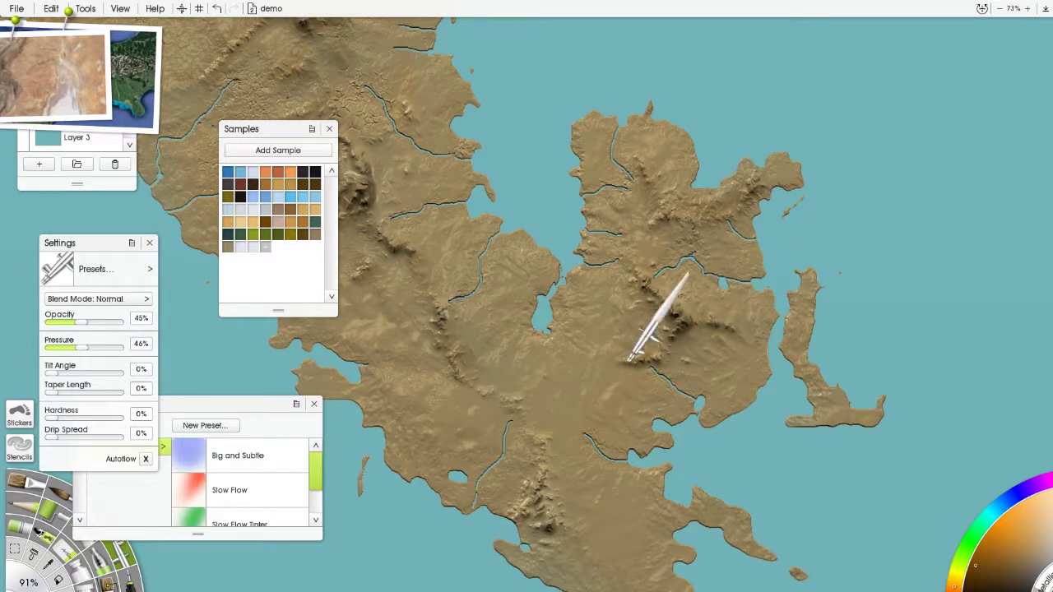
pyautogui.moveTo(535, 510)
pyautogui.mouseDown()
pyautogui.moveTo(548, 392)
pyautogui.moveTo(546, 414)
pyautogui.mouseUp()
pyautogui.moveTo(548, 357); pyautogui.dragTo(563, 413)
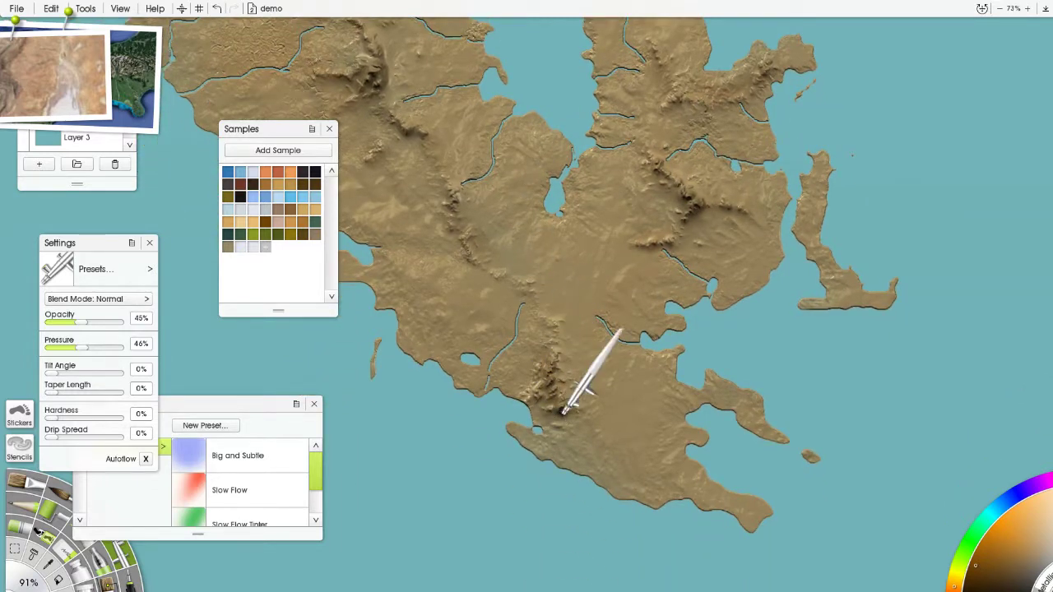
pyautogui.moveTo(389, 236); pyautogui.dragTo(619, 538)
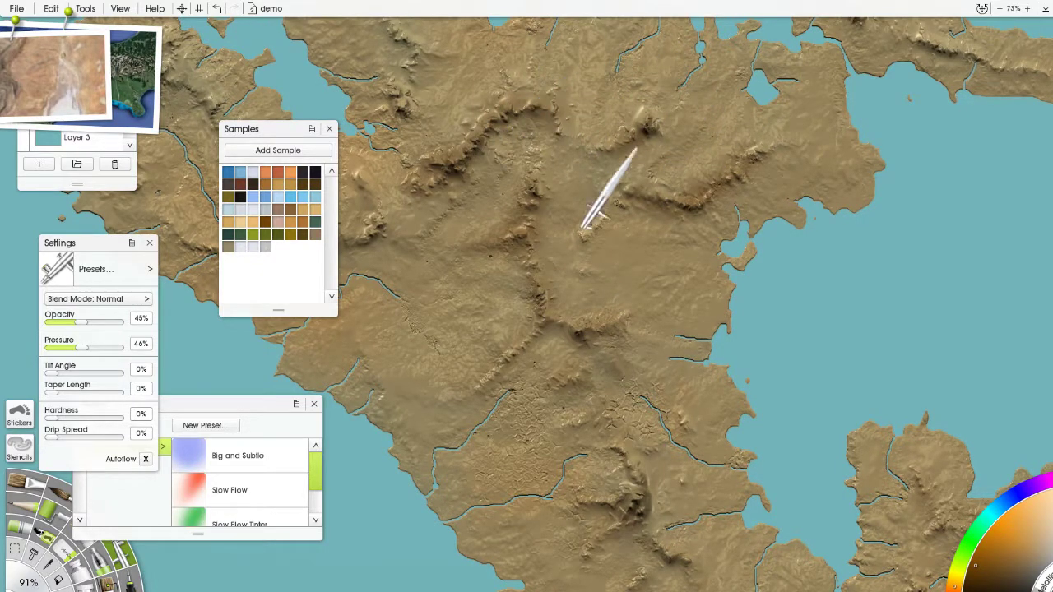
# Airbrush light tan highlights at 35% size along the central north-south ridge.
pyautogui.scroll(-5, 601, 169)
pyautogui.scroll(5, 670, 221)
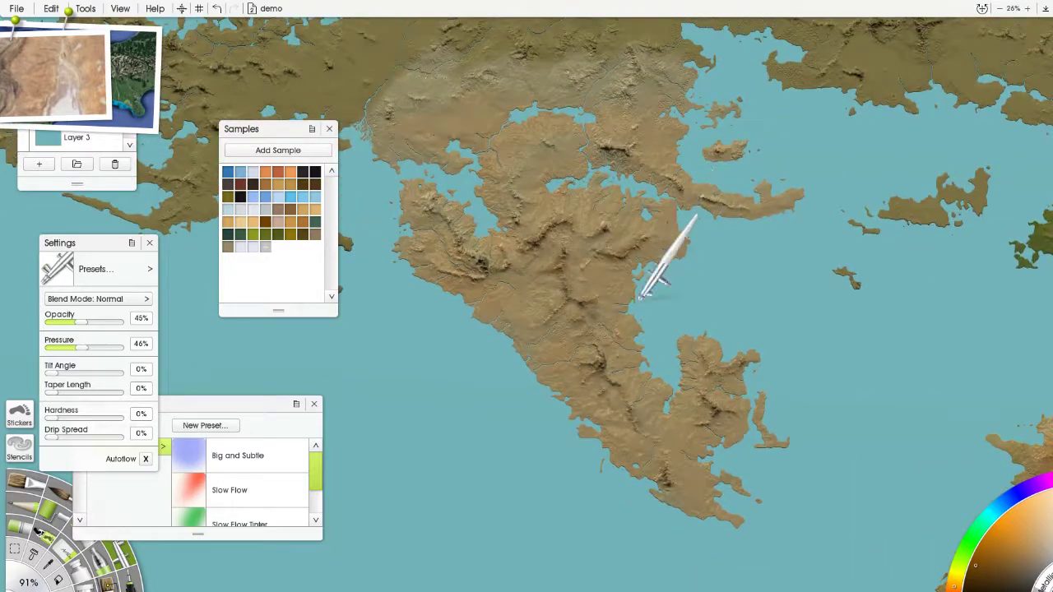
pyautogui.scroll(3, 764, 211)
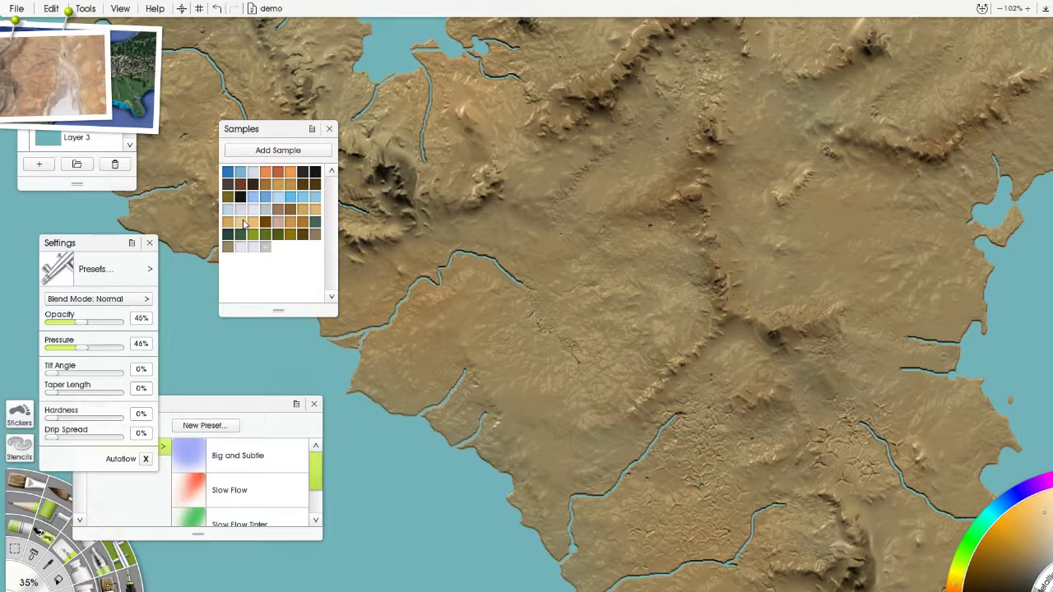
pyautogui.scroll(2, 670, 165)
pyautogui.scroll(2, 583, 293)
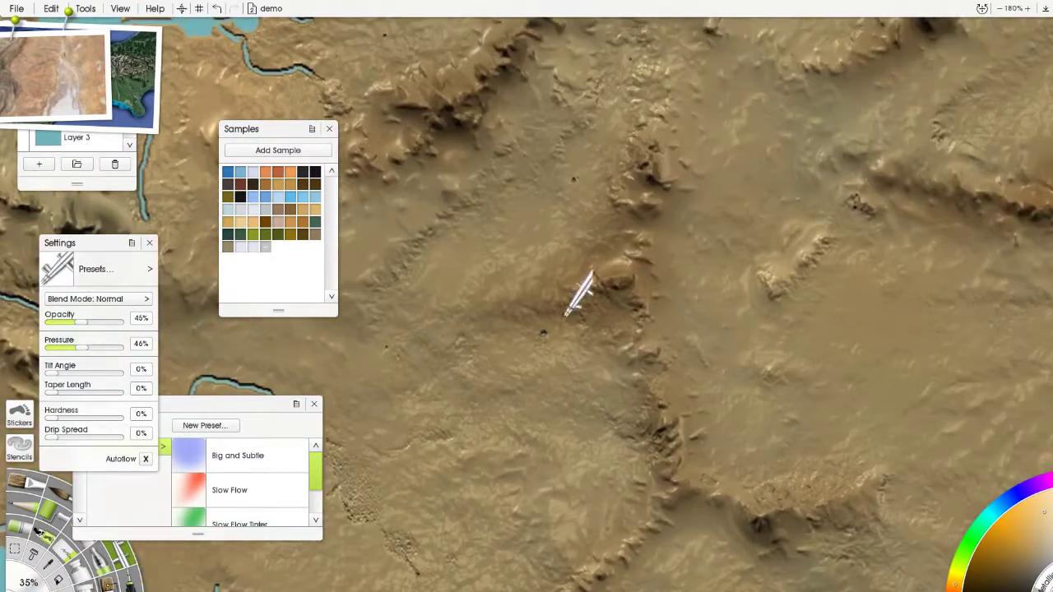
pyautogui.moveTo(668, 226); pyautogui.dragTo(645, 238)
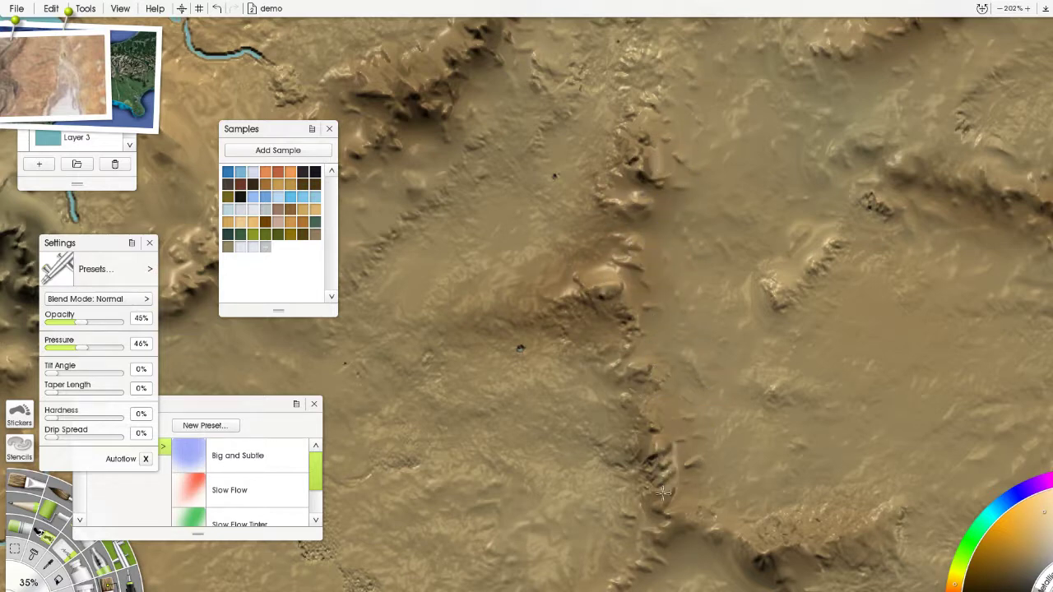
# Examine the shaded and highlighted ridges across the southern land at several zoom levels.
pyautogui.scroll(-6, 757, 291)
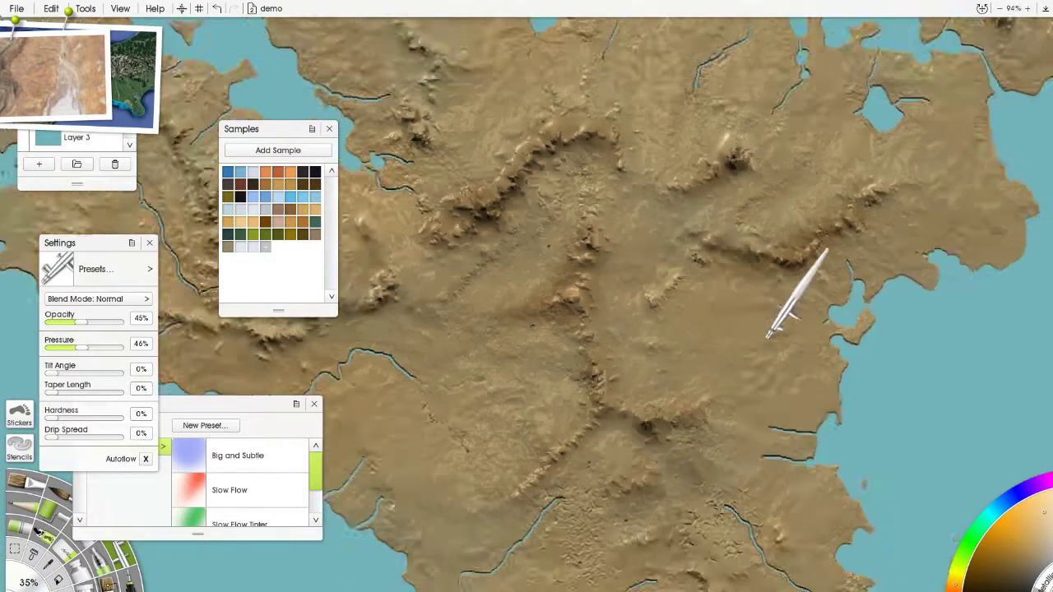
pyautogui.scroll(3, 829, 251)
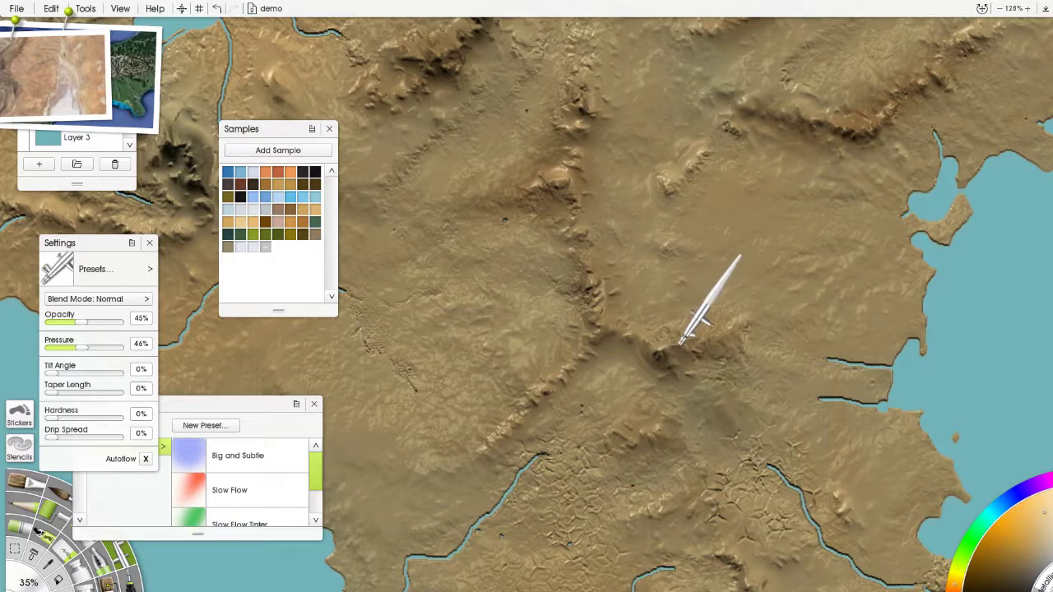
pyautogui.moveTo(660, 164); pyautogui.dragTo(495, 345)
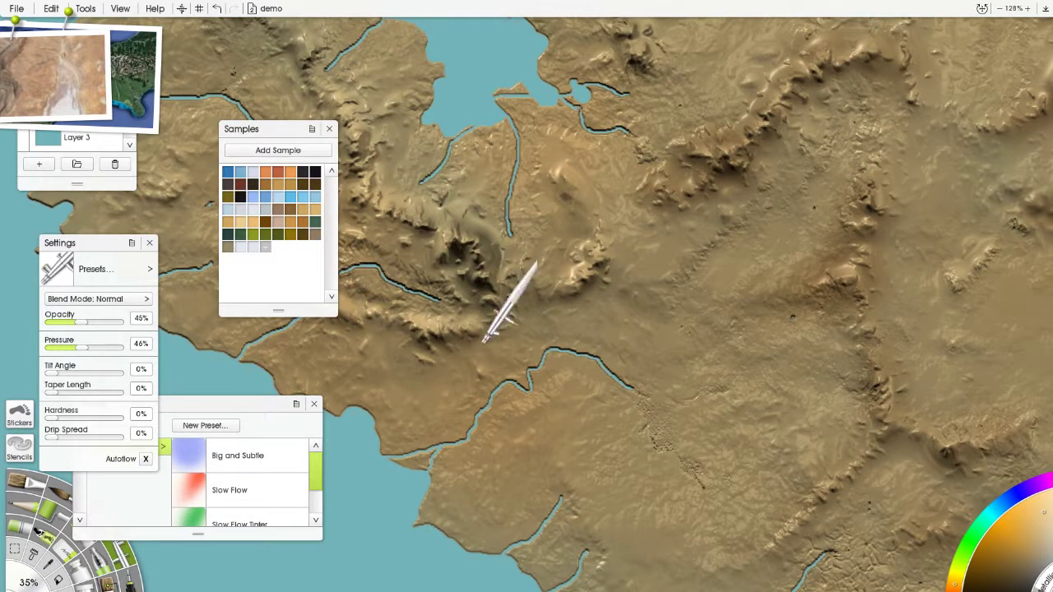
pyautogui.scroll(-10, 520, 317)
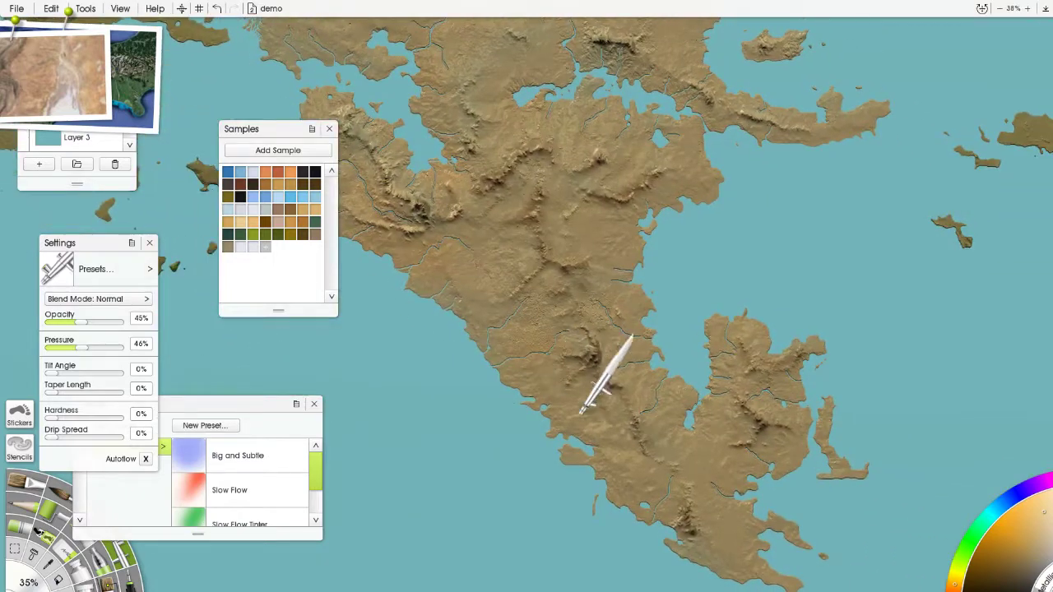
pyautogui.scroll(4, 757, 498)
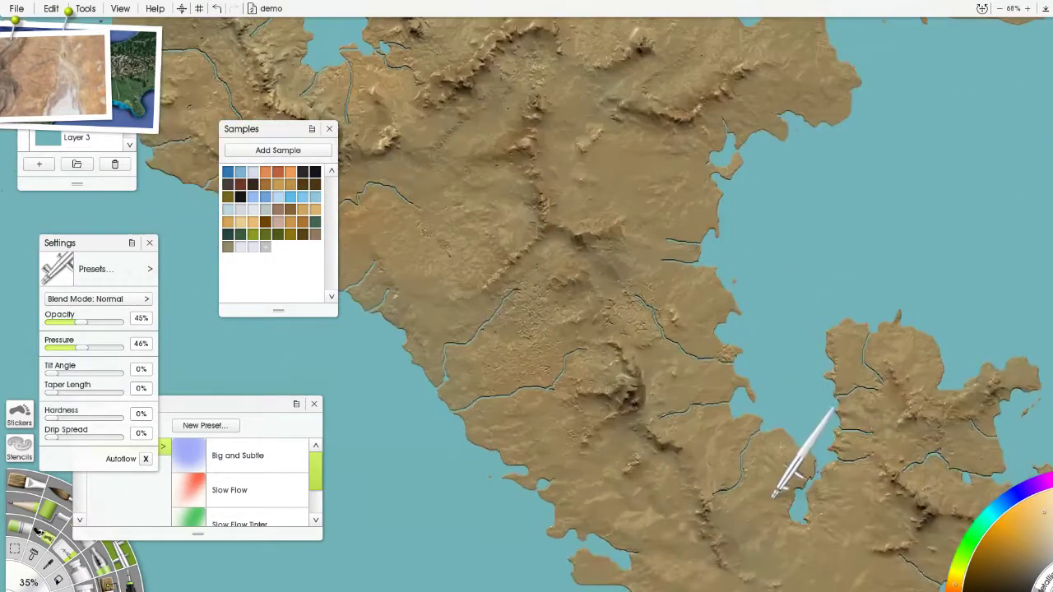
pyautogui.scroll(-3, 751, 482)
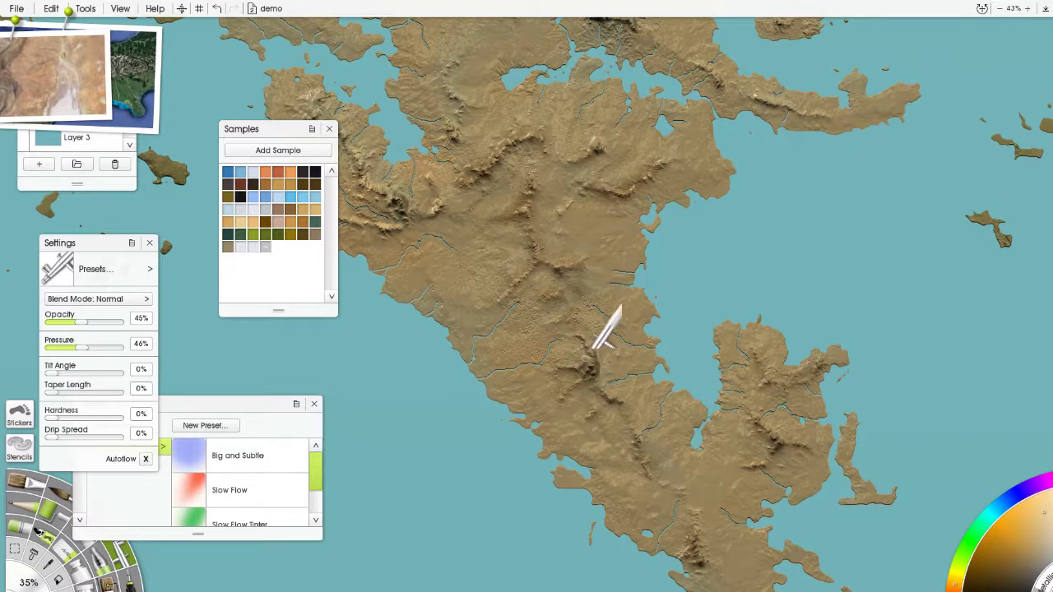
pyautogui.scroll(8, 705, 430)
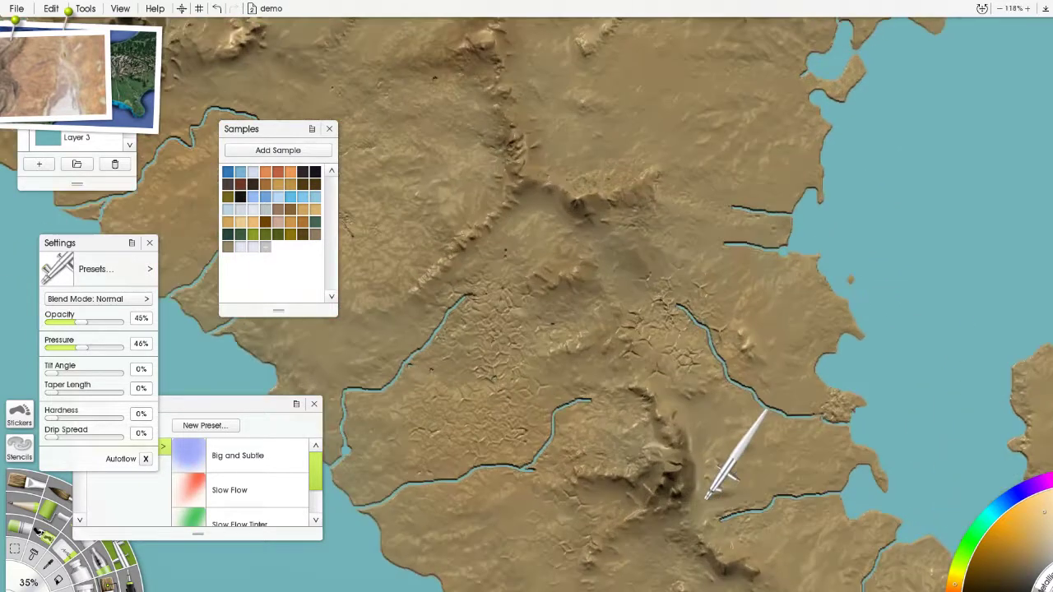
# Set up the airbrush with the dark reddish-brown sample at 200% size, 22% opacity and 29% pressure.
pyautogui.moveTo(706, 498)
pyautogui.mouseDown()
pyautogui.moveTo(655, 389)
pyautogui.moveTo(604, 337)
pyautogui.mouseUp()
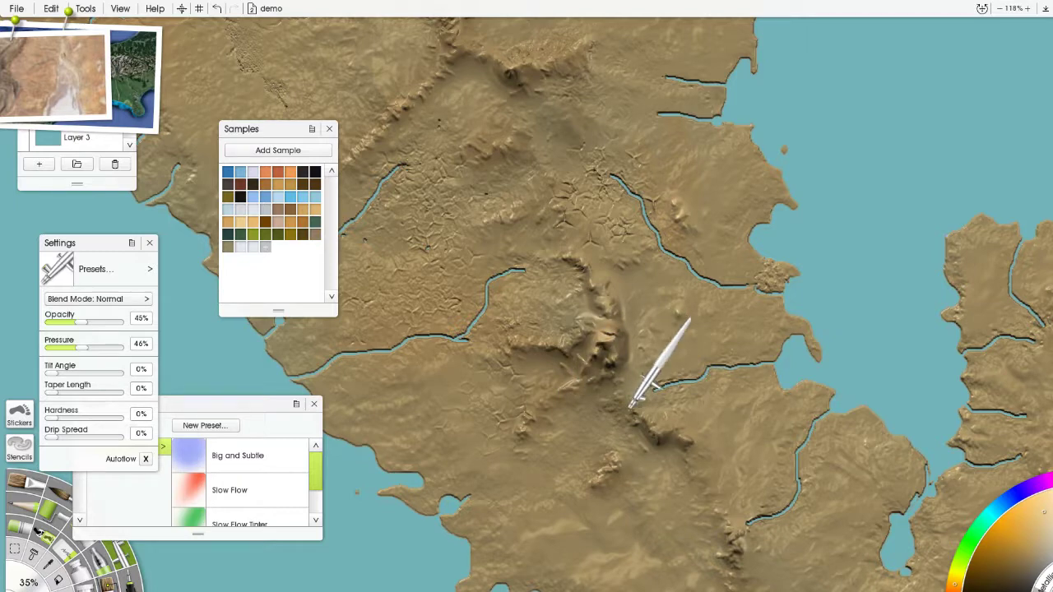
pyautogui.scroll(-8, 671, 347)
pyautogui.moveTo(800, 473)
pyautogui.mouseDown()
pyautogui.moveTo(795, 495)
pyautogui.moveTo(733, 360)
pyautogui.moveTo(848, 466)
pyautogui.mouseUp()
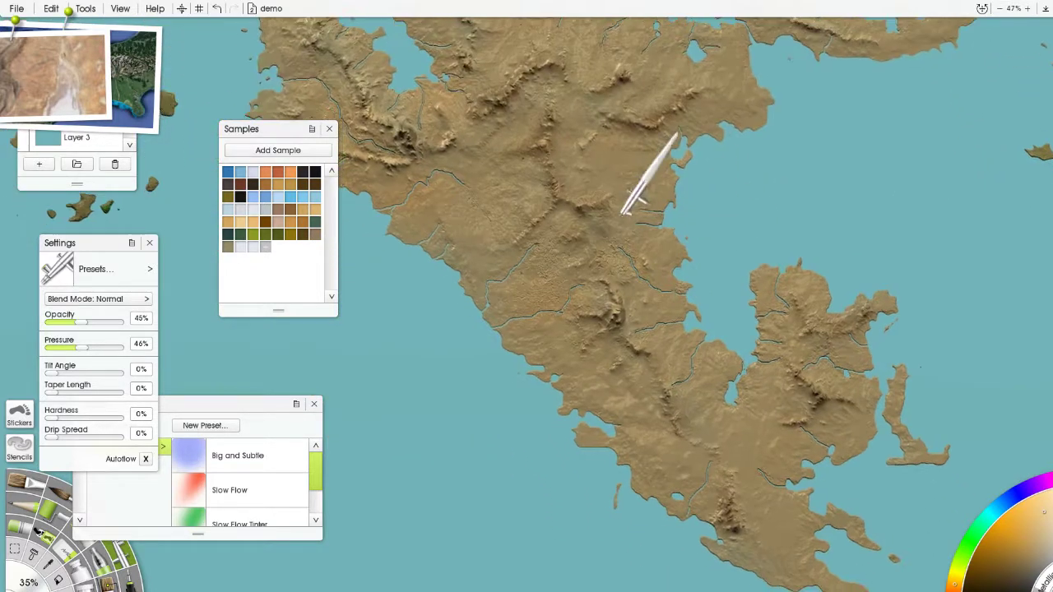
pyautogui.moveTo(655, 162)
pyautogui.mouseDown()
pyautogui.moveTo(665, 208)
pyautogui.moveTo(645, 250)
pyautogui.mouseUp()
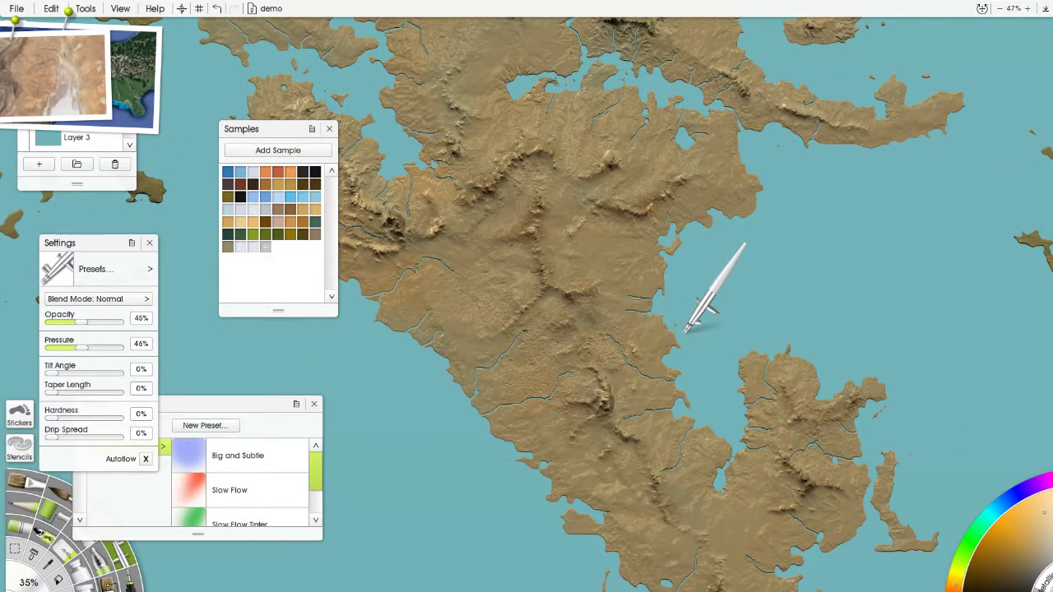
pyautogui.scroll(-3, 694, 324)
pyautogui.scroll(4, 702, 315)
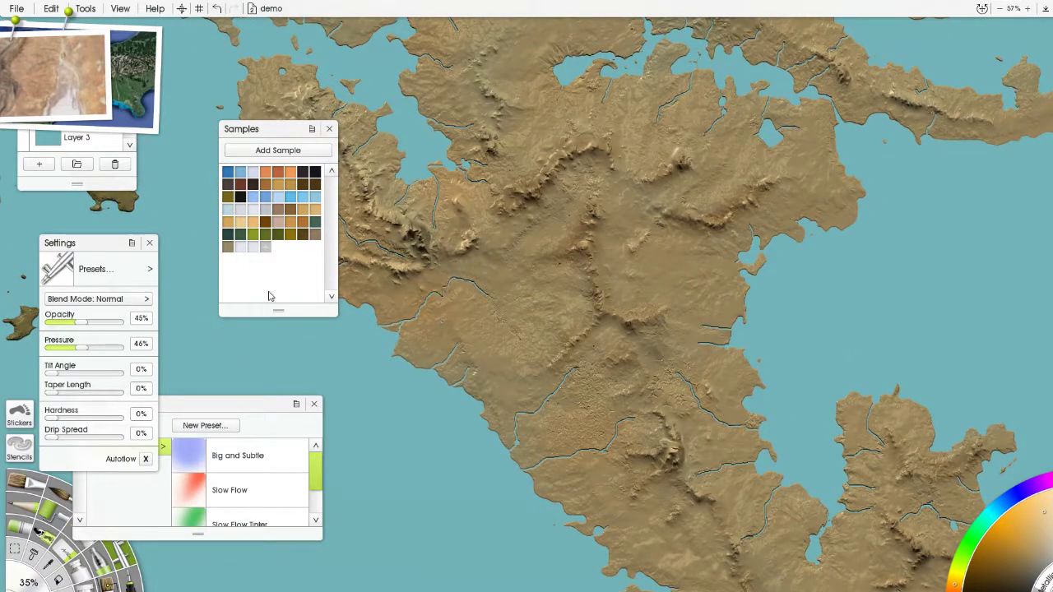
pyautogui.click(286, 212)
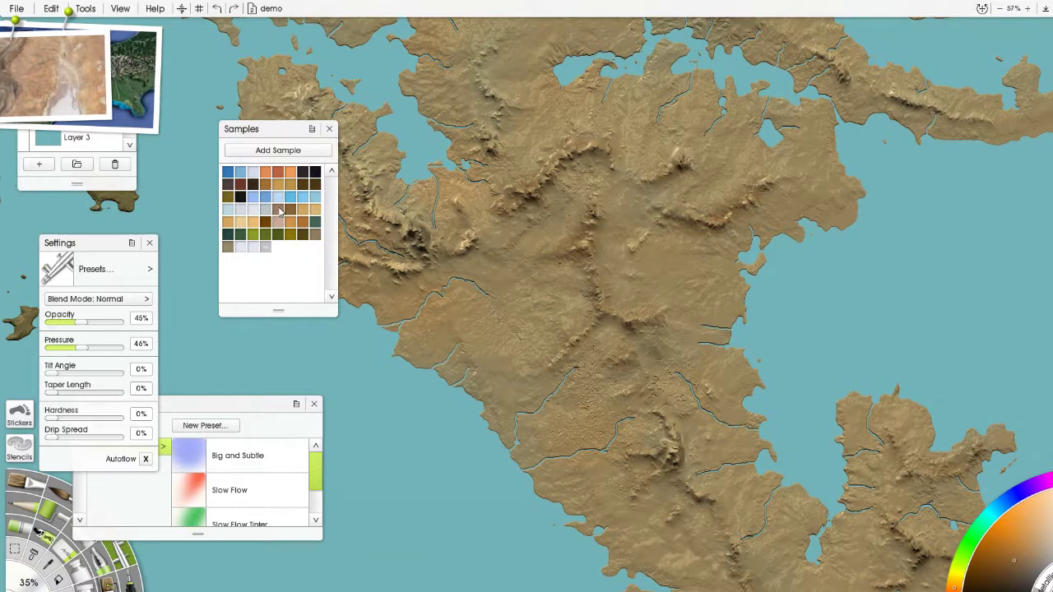
pyautogui.click(242, 186)
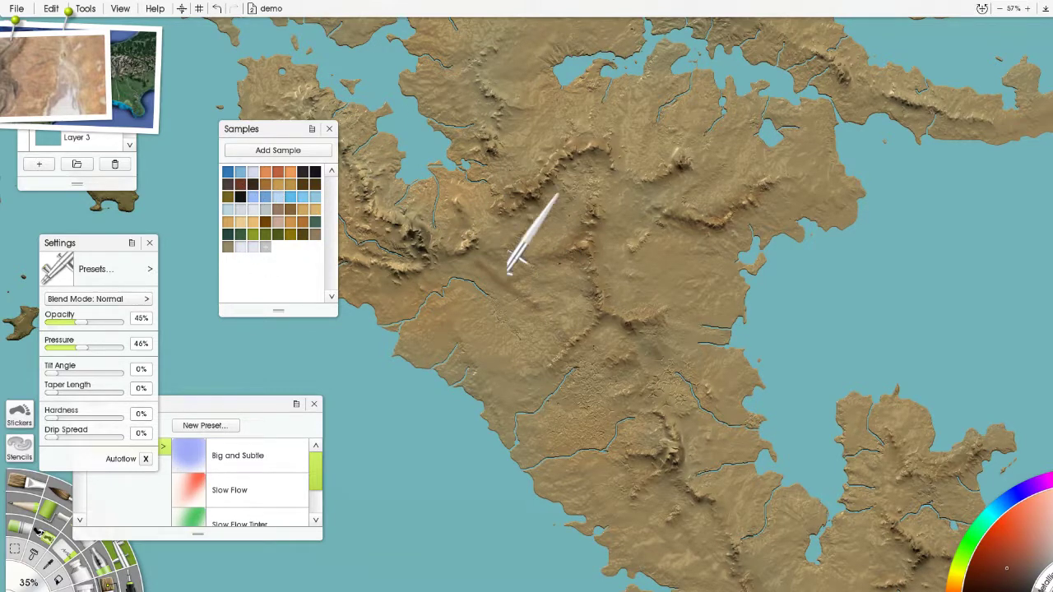
pyautogui.click(29, 582)
pyautogui.write('200')
pyautogui.press('Return')
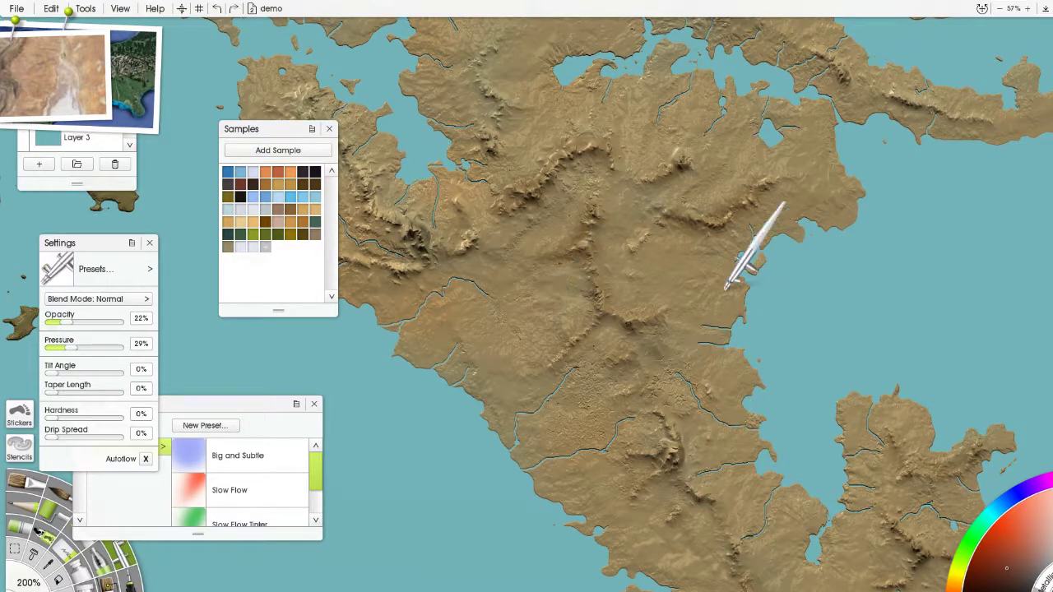
# Airbrush a faint reddish-brown tint along the central north-south ridge of the southern land.
pyautogui.scroll(5, 722, 279)
pyautogui.moveTo(712, 256); pyautogui.dragTo(618, 298)
pyautogui.scroll(5, 647, 254)
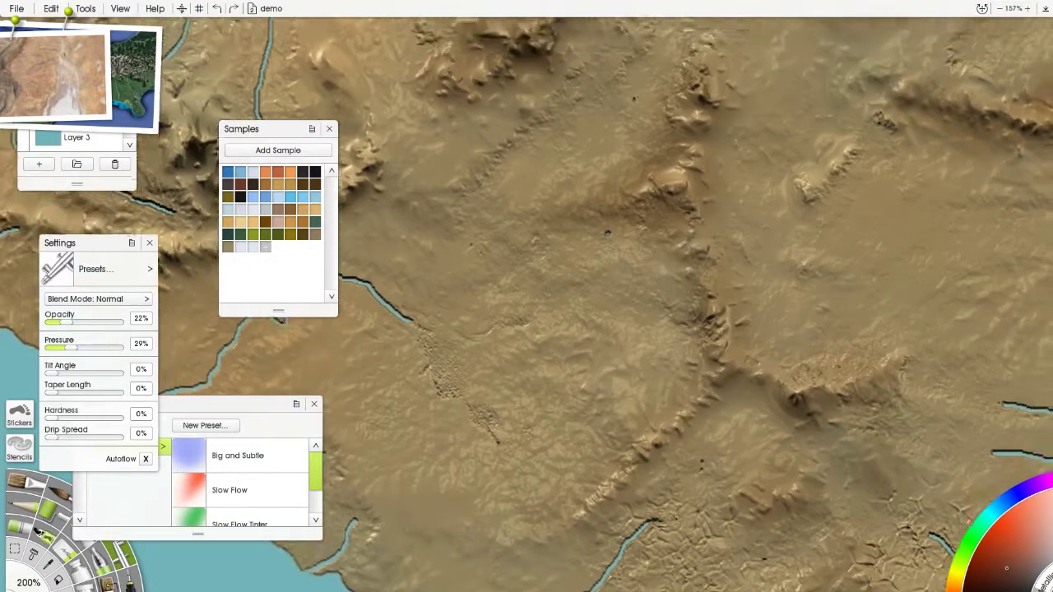
pyautogui.scroll(-5, 622, 261)
pyautogui.moveTo(548, 183); pyautogui.dragTo(622, 241)
pyautogui.scroll(4, 553, 236)
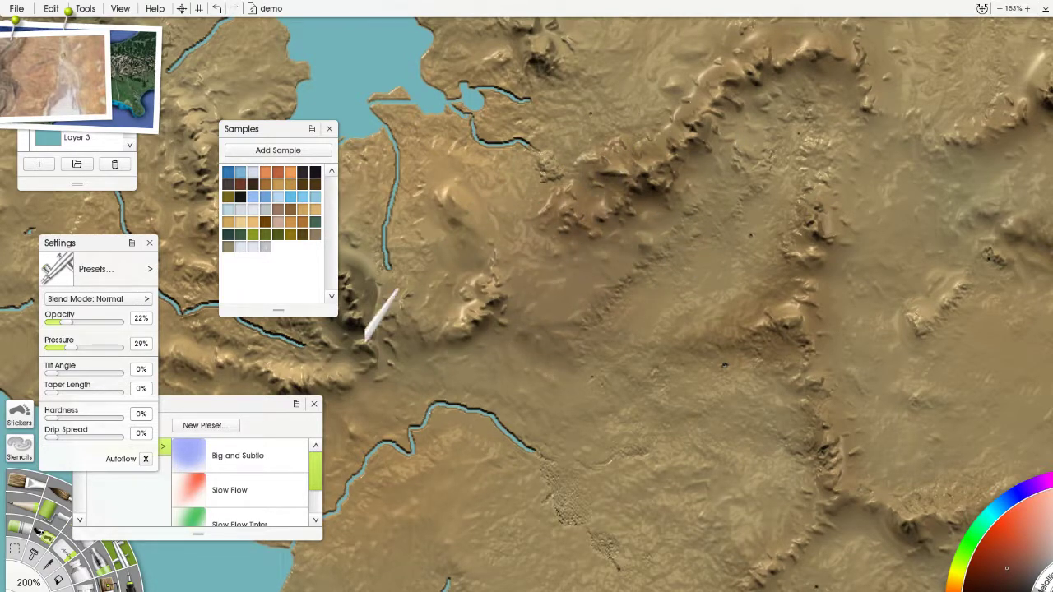
# Reduce the airbrush size to 100%, undo the last stroke and tint the mountains west of the central ridge reddish brown.
pyautogui.moveTo(31, 581); pyautogui.dragTo(1, 560)
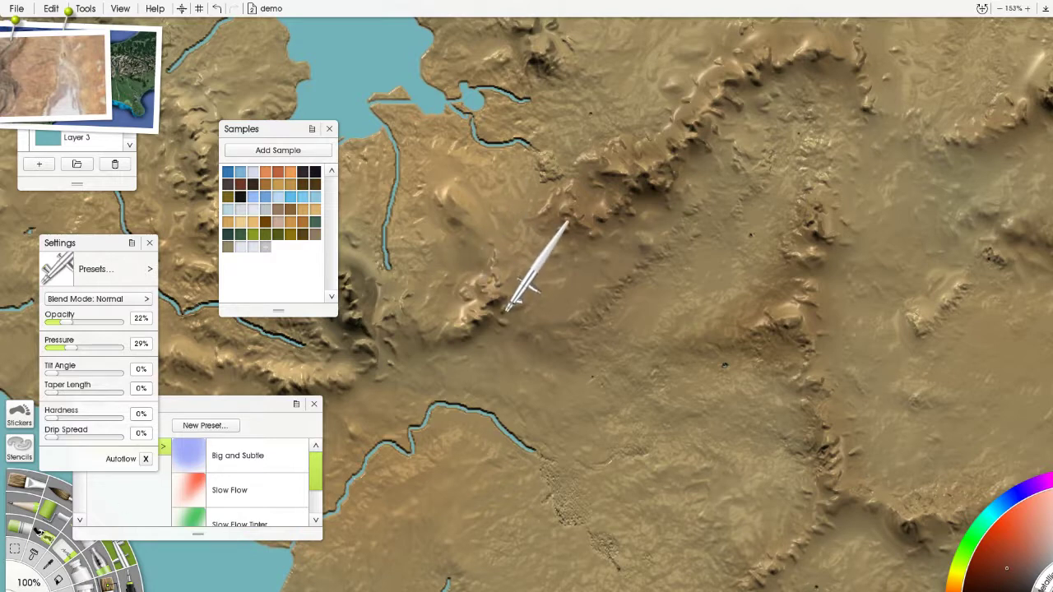
pyautogui.hotkey('ctrl', 'z')
pyautogui.moveTo(536, 306); pyautogui.dragTo(569, 291)
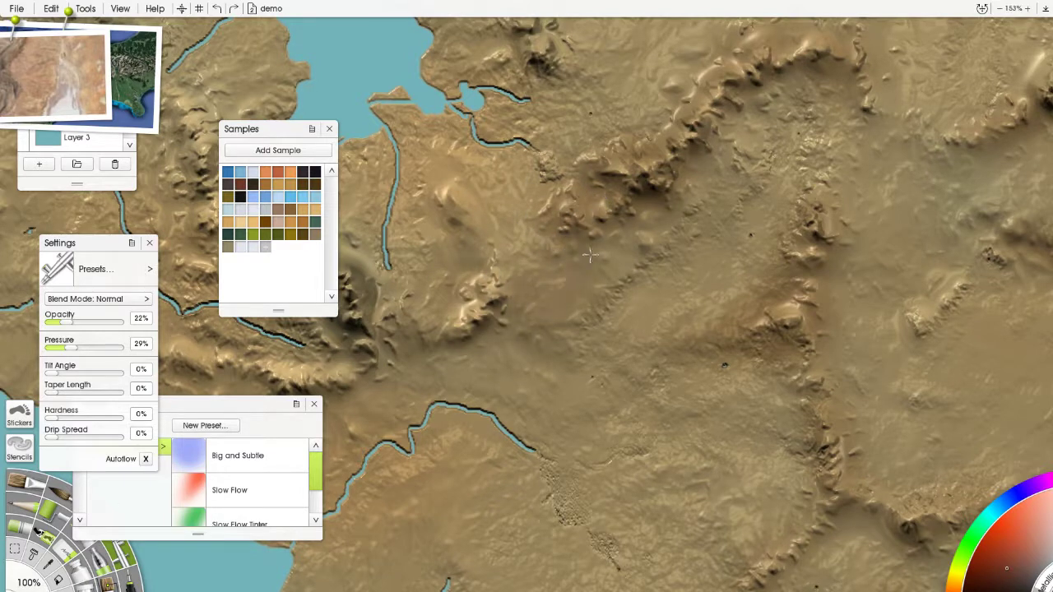
pyautogui.moveTo(487, 231)
pyautogui.mouseDown()
pyautogui.moveTo(527, 207)
pyautogui.moveTo(568, 247)
pyautogui.mouseUp()
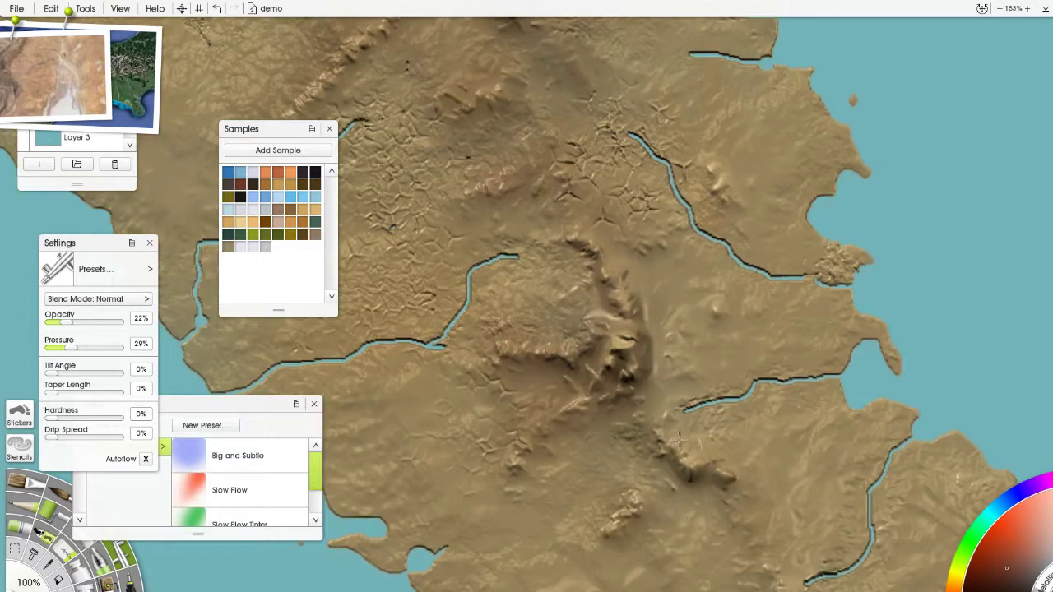
# Airbrush reddish brown around the peak south of the cracked plains and along the ridge running southeast from it.
pyautogui.moveTo(648, 413); pyautogui.dragTo(673, 471)
pyautogui.moveTo(629, 524); pyautogui.dragTo(691, 472)
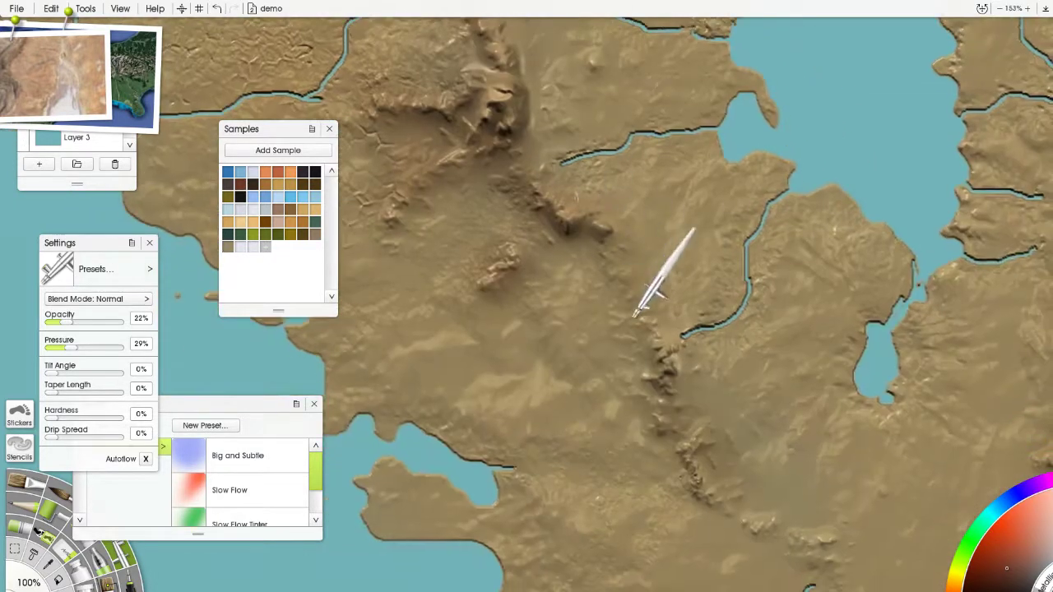
pyautogui.moveTo(634, 317); pyautogui.dragTo(560, 404)
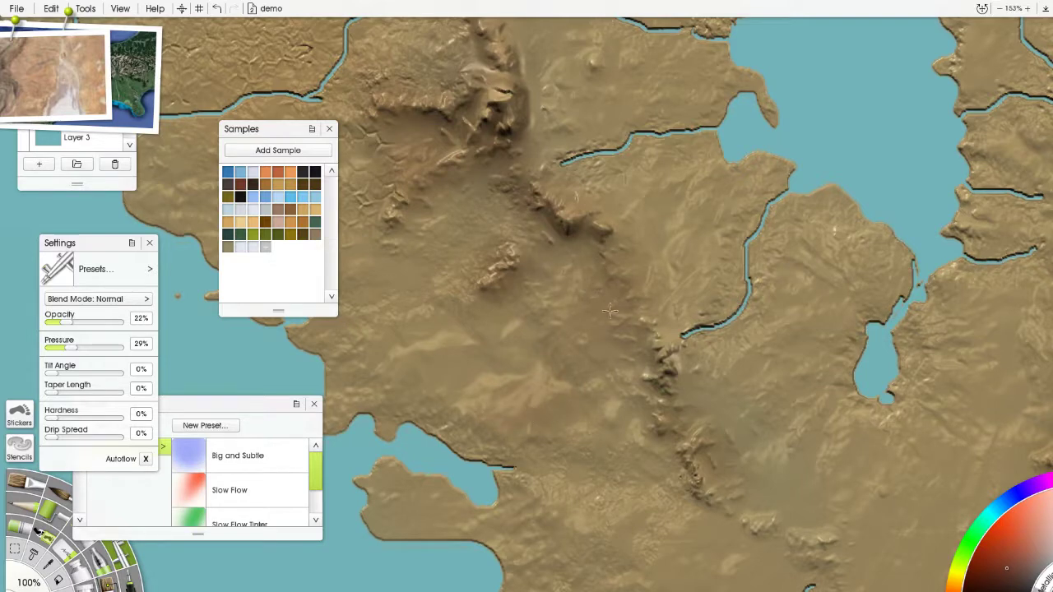
pyautogui.moveTo(679, 334); pyautogui.dragTo(812, 473)
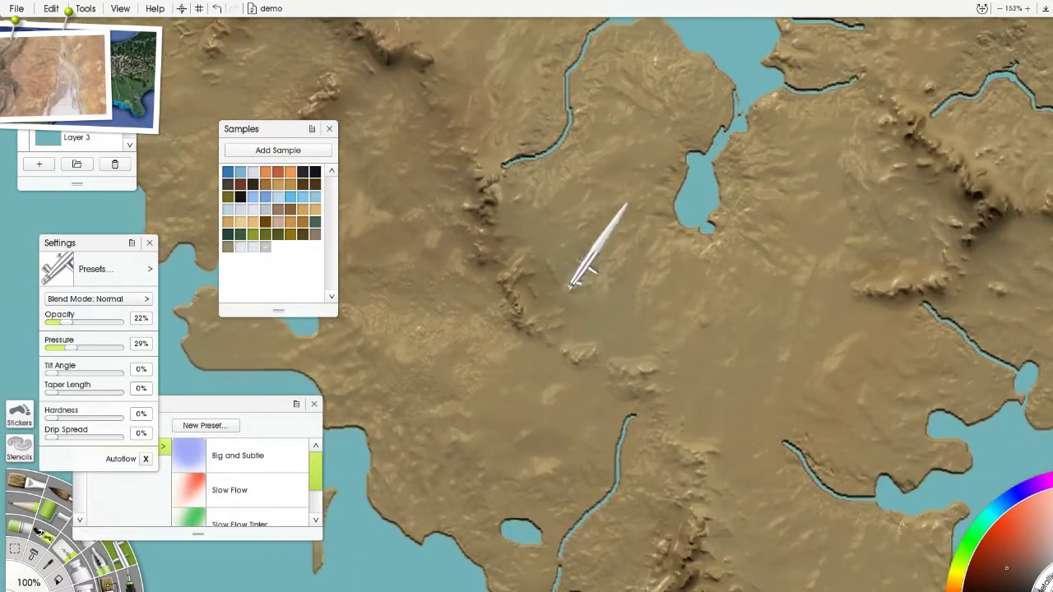
# Tint the ground around the southern ridge and the eastern peninsula's mountains with the same reddish brown.
pyautogui.moveTo(571, 284); pyautogui.dragTo(554, 226)
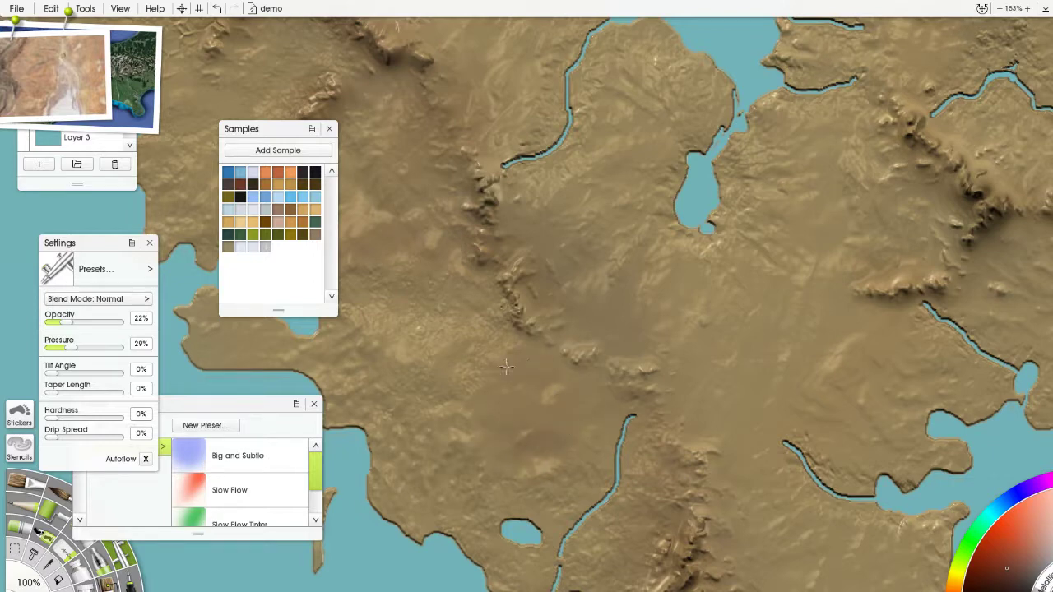
pyautogui.moveTo(465, 257); pyautogui.dragTo(575, 311)
pyautogui.moveTo(854, 235); pyautogui.dragTo(578, 339)
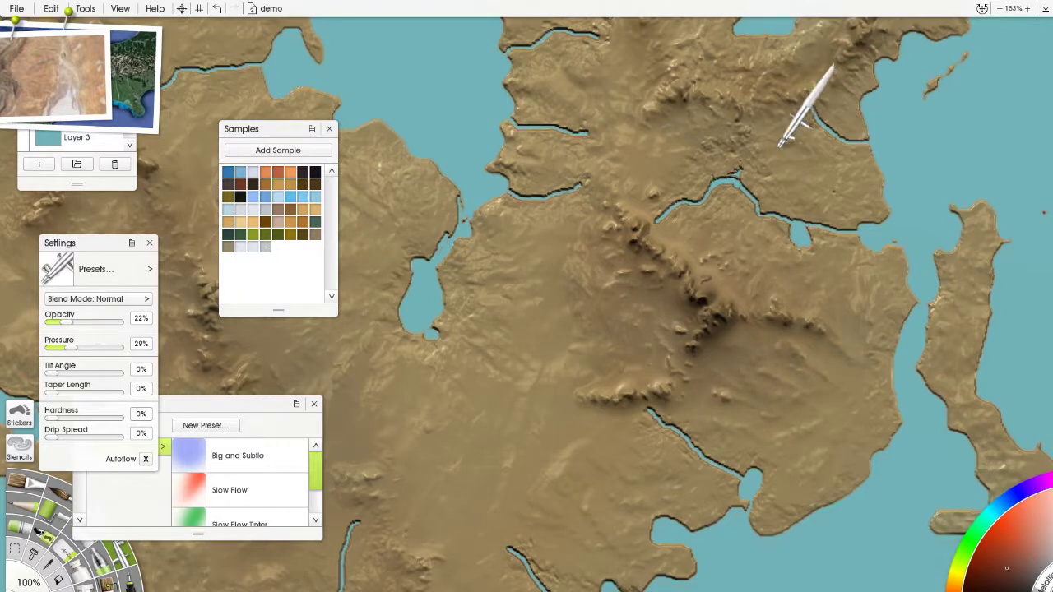
pyautogui.moveTo(778, 151); pyautogui.dragTo(681, 247)
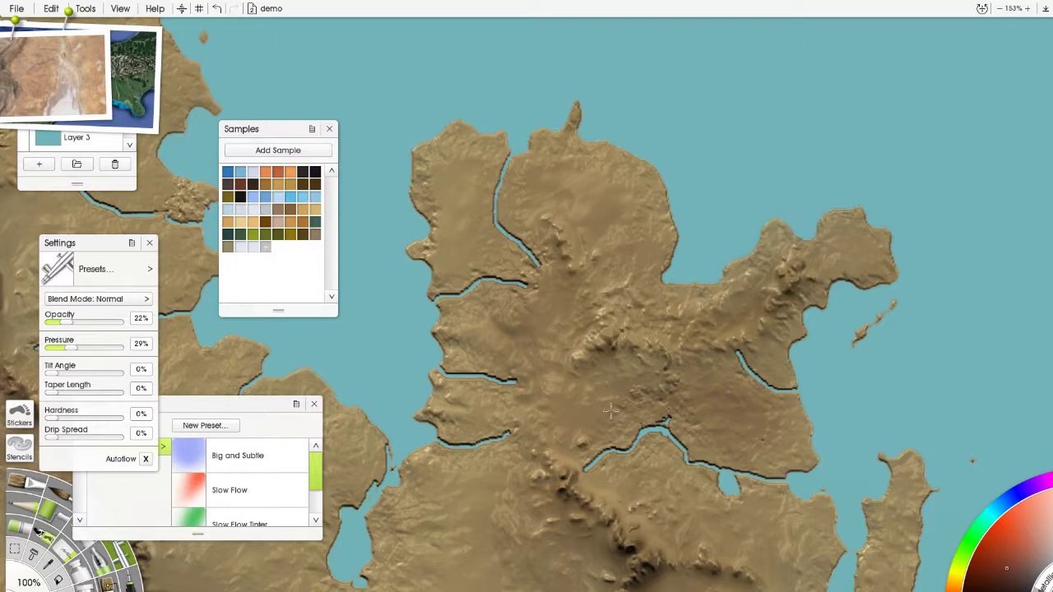
# Airbrush reddish brown across the plain west of the central ridge and toward the western coast.
pyautogui.scroll(-6, 702, 199)
pyautogui.moveTo(714, 263); pyautogui.dragTo(842, 285)
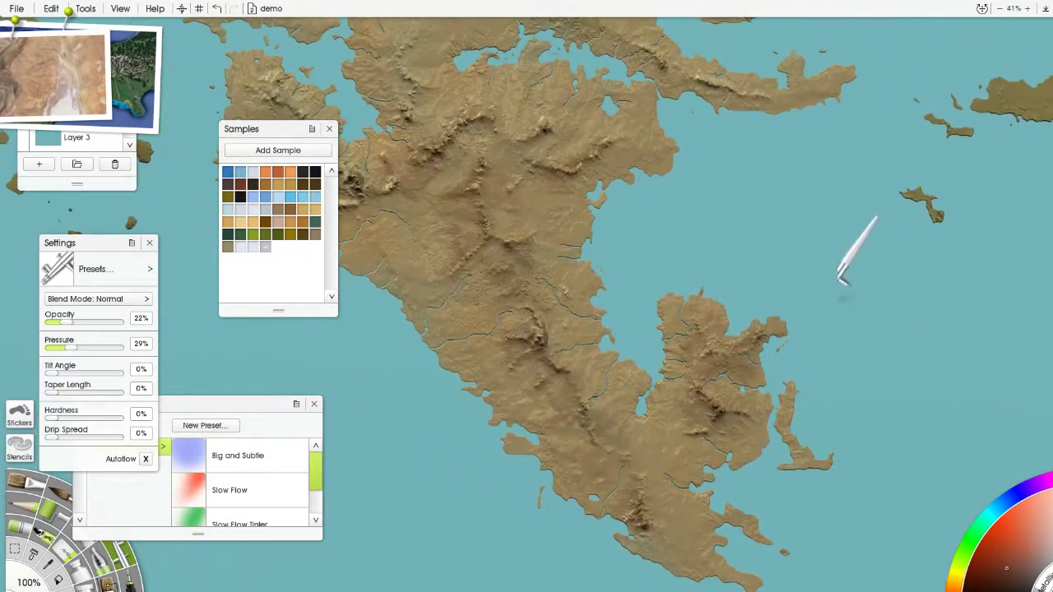
pyautogui.scroll(5, 609, 169)
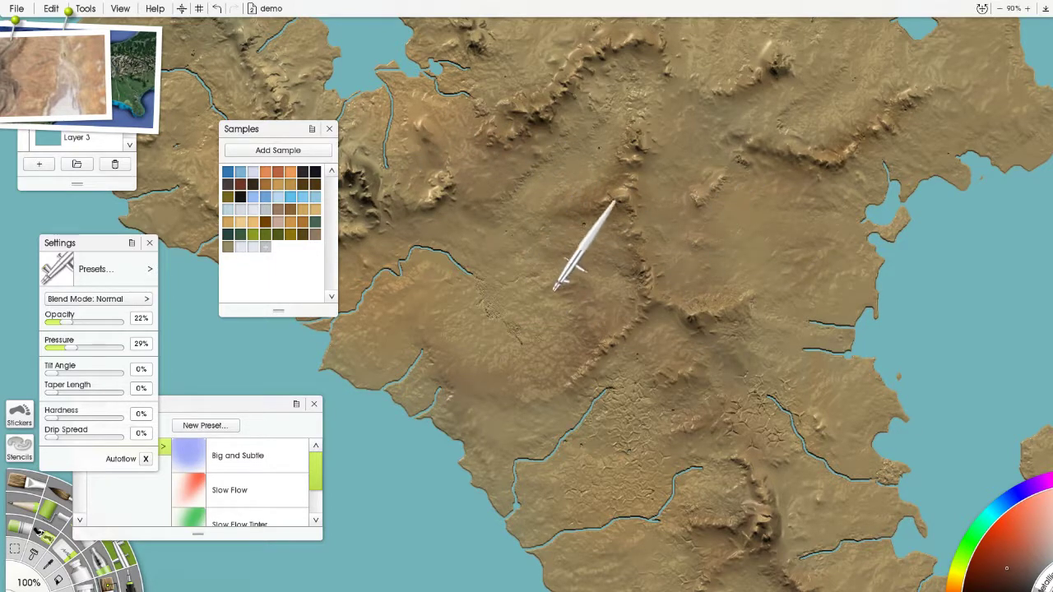
pyautogui.moveTo(536, 336); pyautogui.dragTo(668, 236)
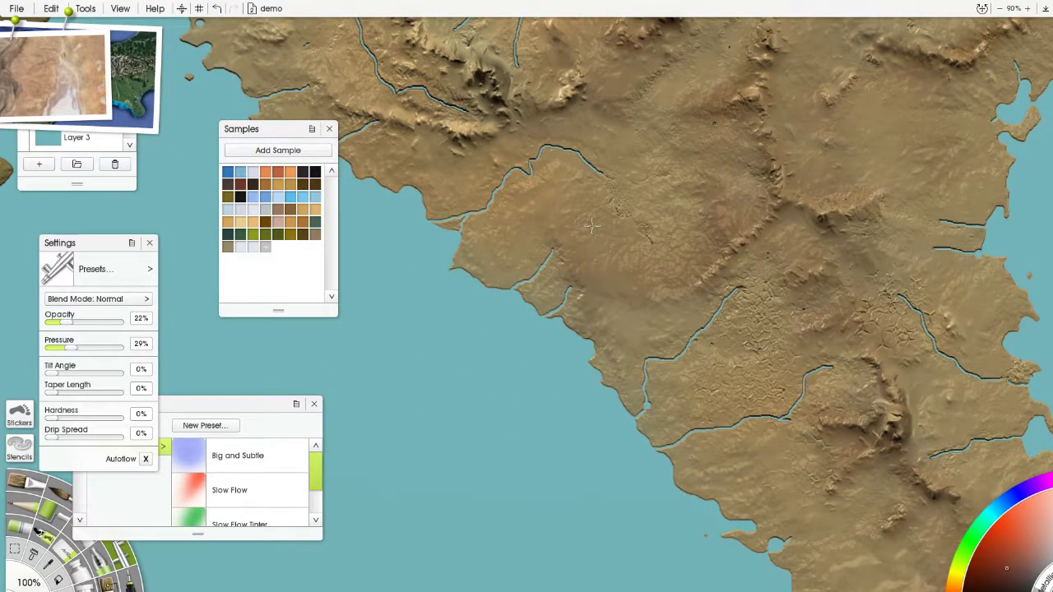
pyautogui.moveTo(400, 47); pyautogui.dragTo(588, 263)
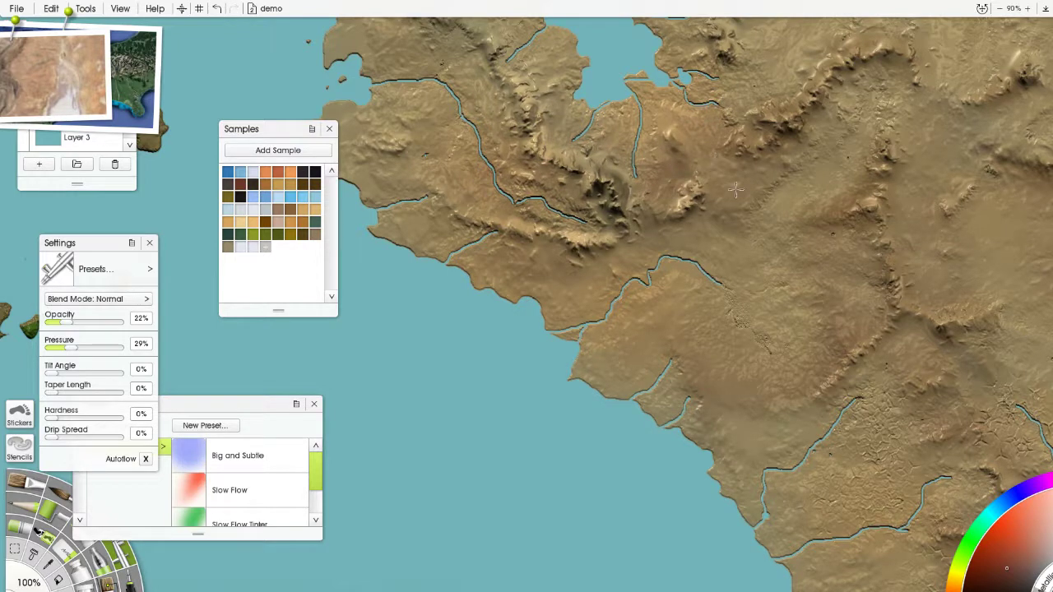
# Deepen the reddish-brown tint from the cracked plains down the southeastern ridge toward the southern tip.
pyautogui.scroll(-5, 749, 157)
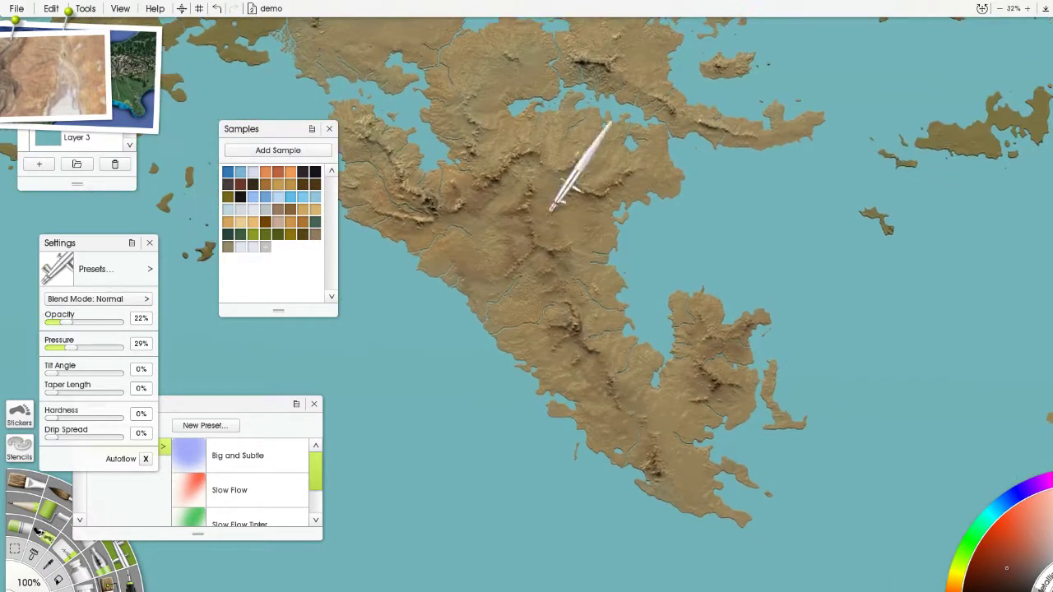
pyautogui.scroll(5, 544, 338)
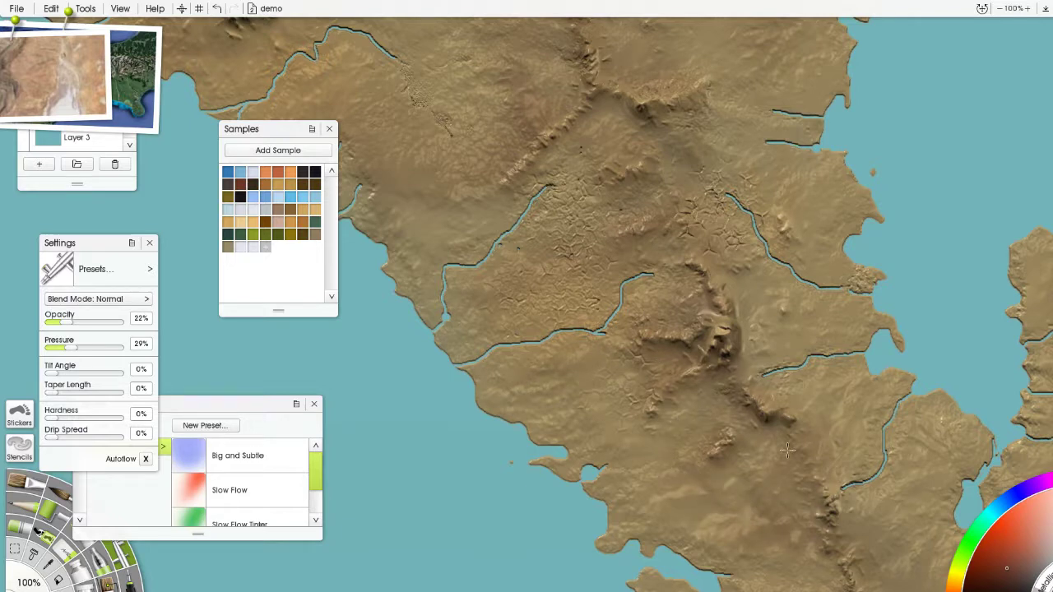
pyautogui.moveTo(771, 408); pyautogui.dragTo(501, 194)
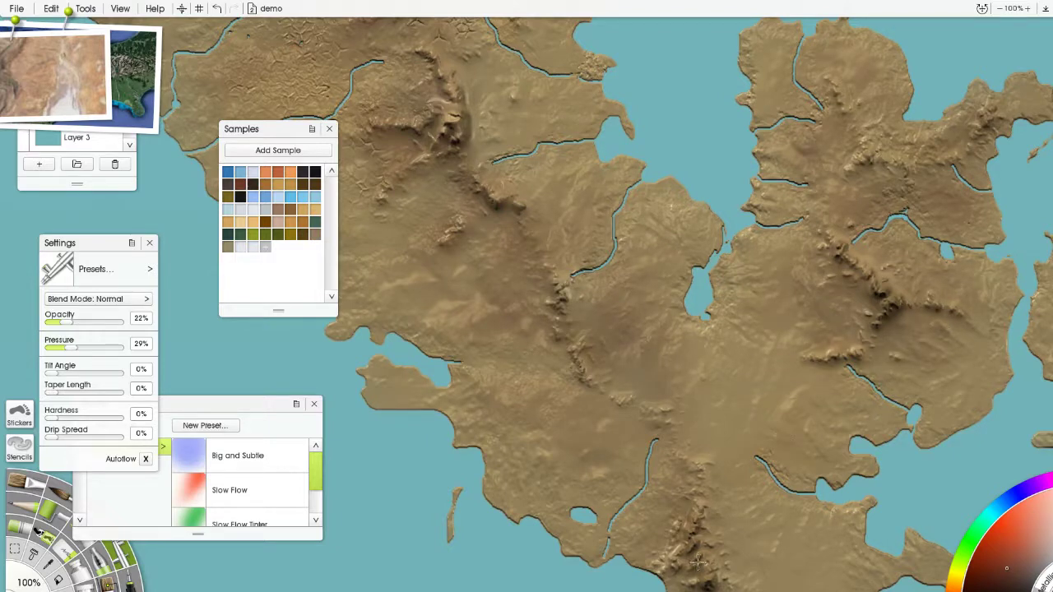
pyautogui.scroll(-4, 952, 230)
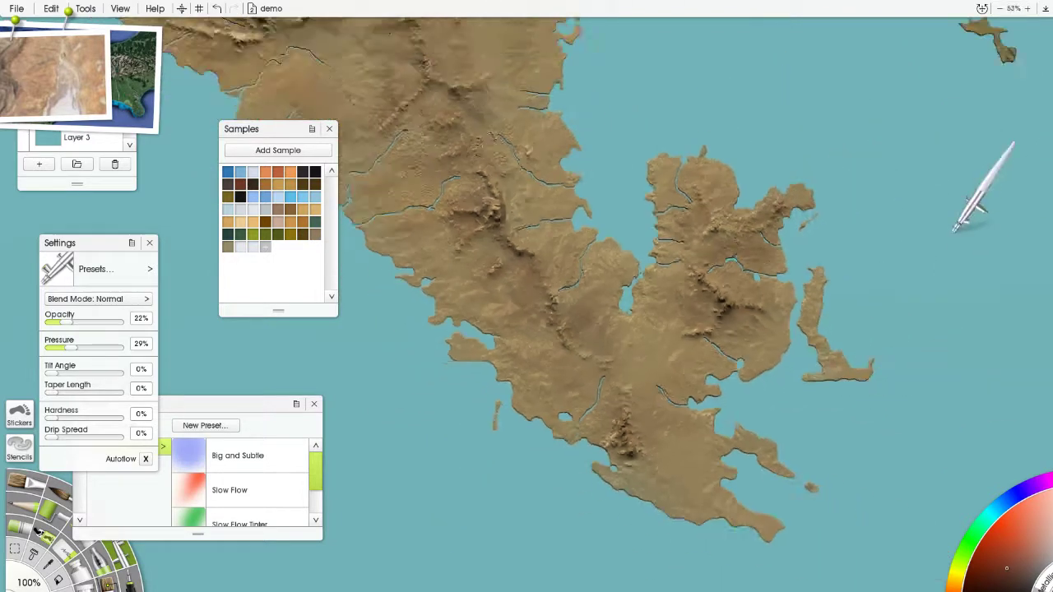
# Airbrush reddish brown over the curved northern ridge and the northeastern ridges of the southern land.
pyautogui.scroll(3, 634, 317)
pyautogui.scroll(3, 616, 235)
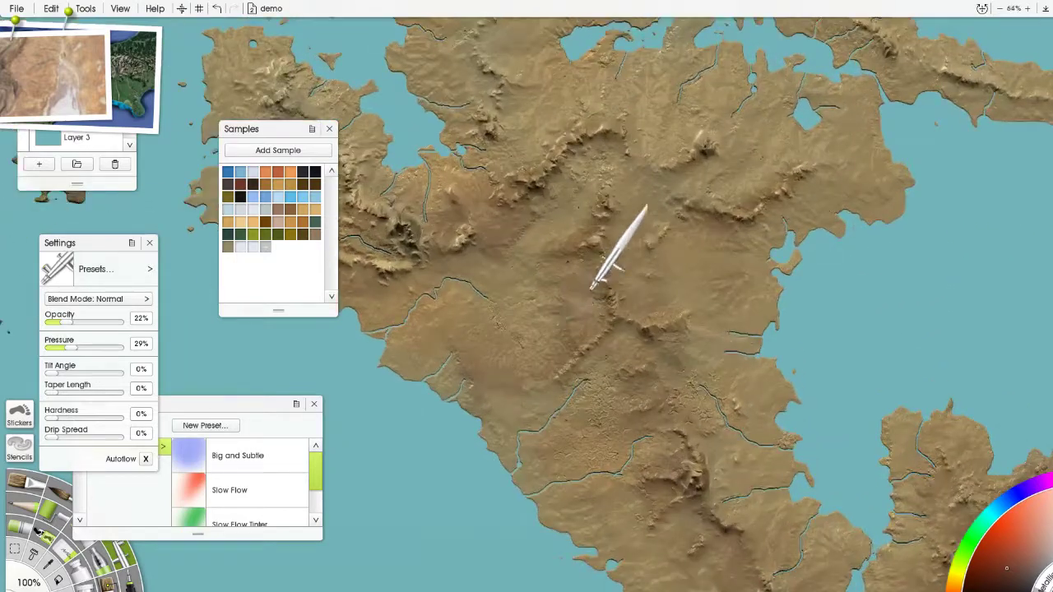
pyautogui.moveTo(589, 174); pyautogui.dragTo(635, 251)
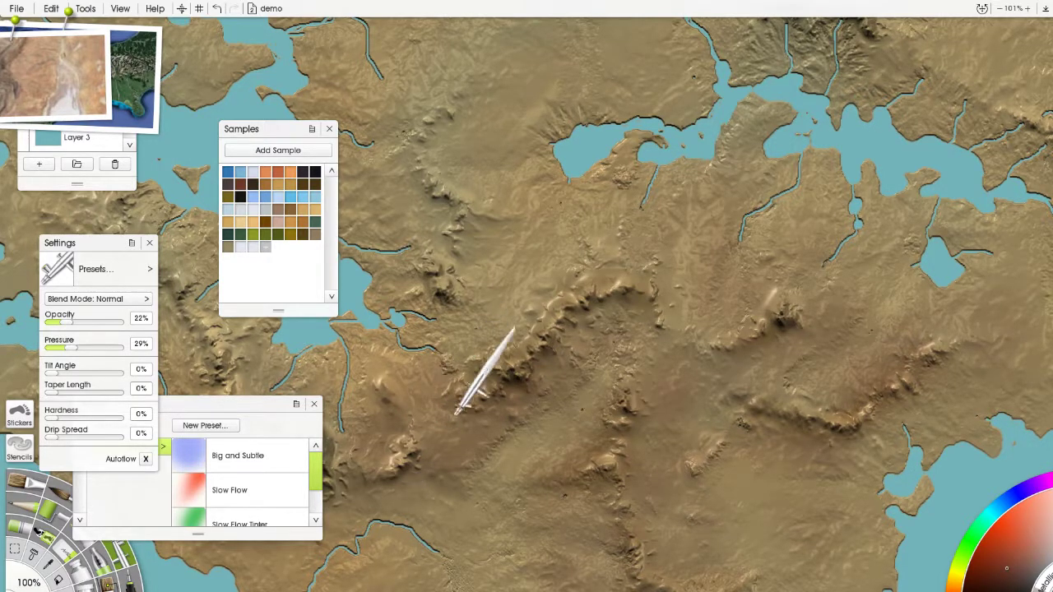
pyautogui.moveTo(482, 364); pyautogui.dragTo(646, 200)
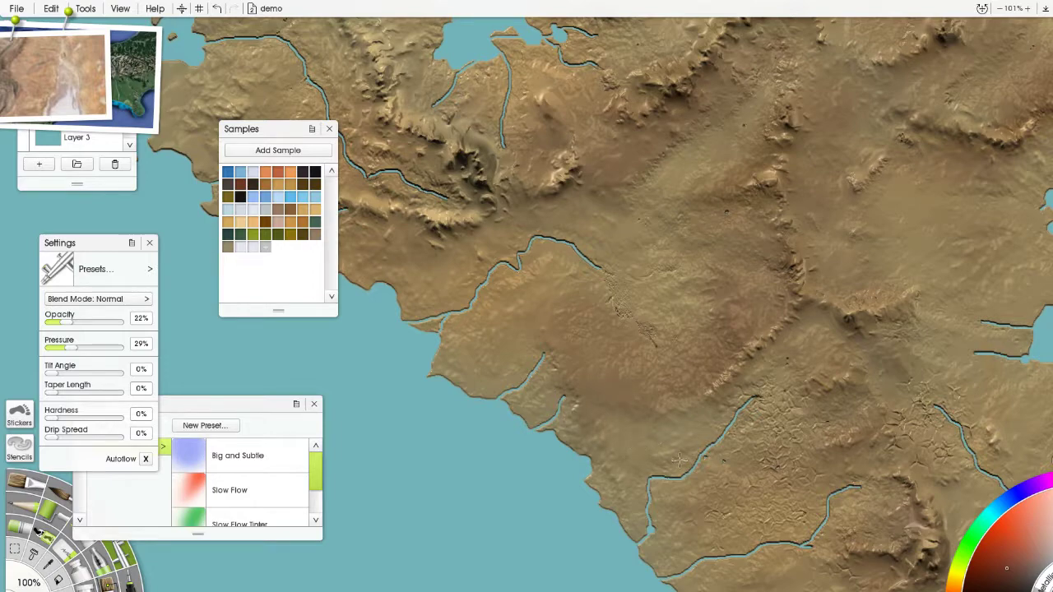
# Try an orange tint on the plain west of the central ridge, undo it and choose the light tan sample.
pyautogui.scroll(-7, 853, 291)
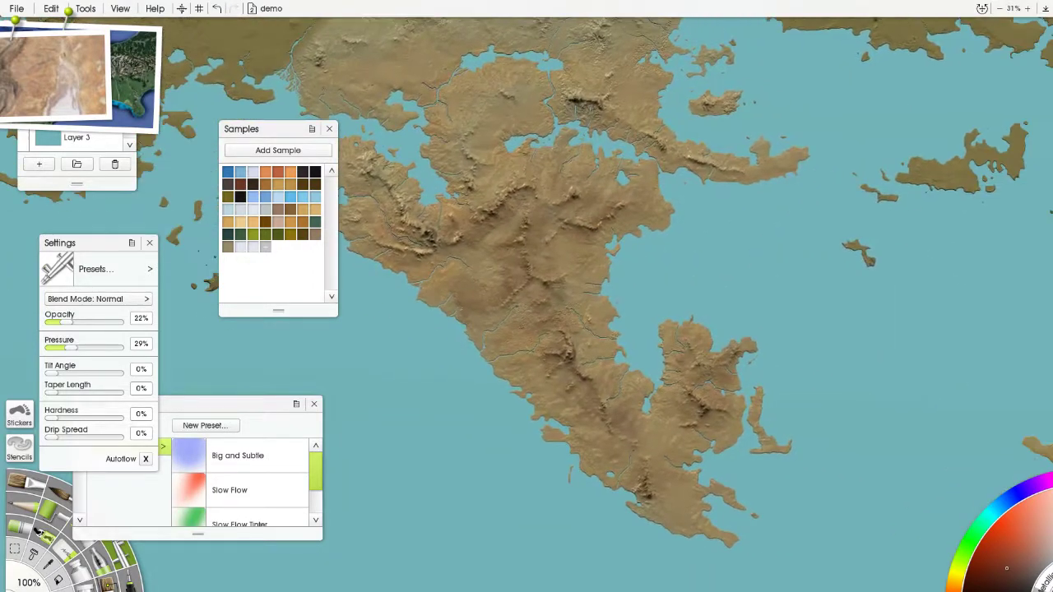
pyautogui.scroll(8, 658, 263)
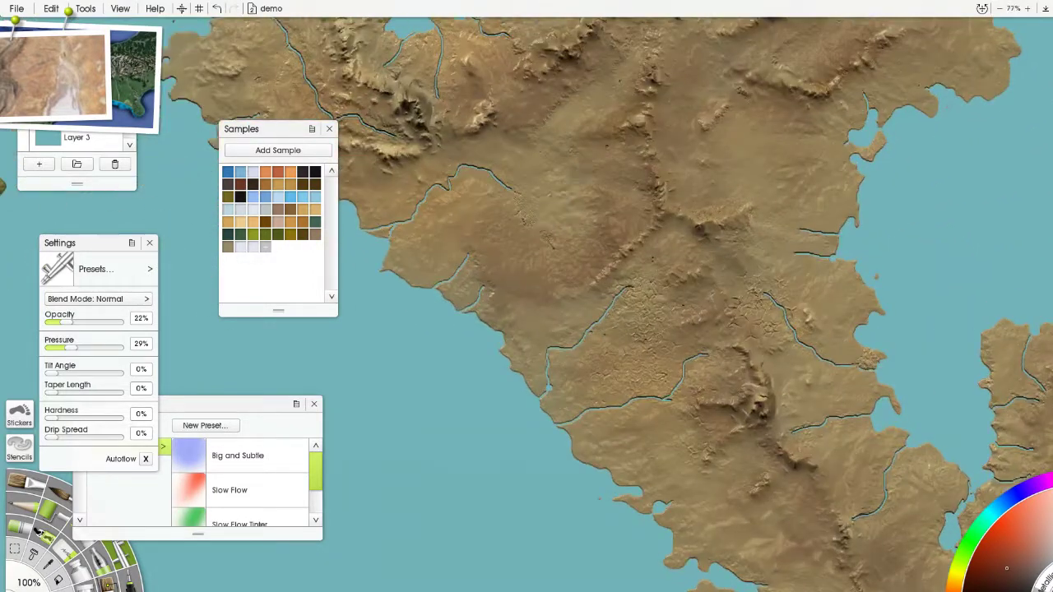
pyautogui.moveTo(658, 263); pyautogui.dragTo(684, 306)
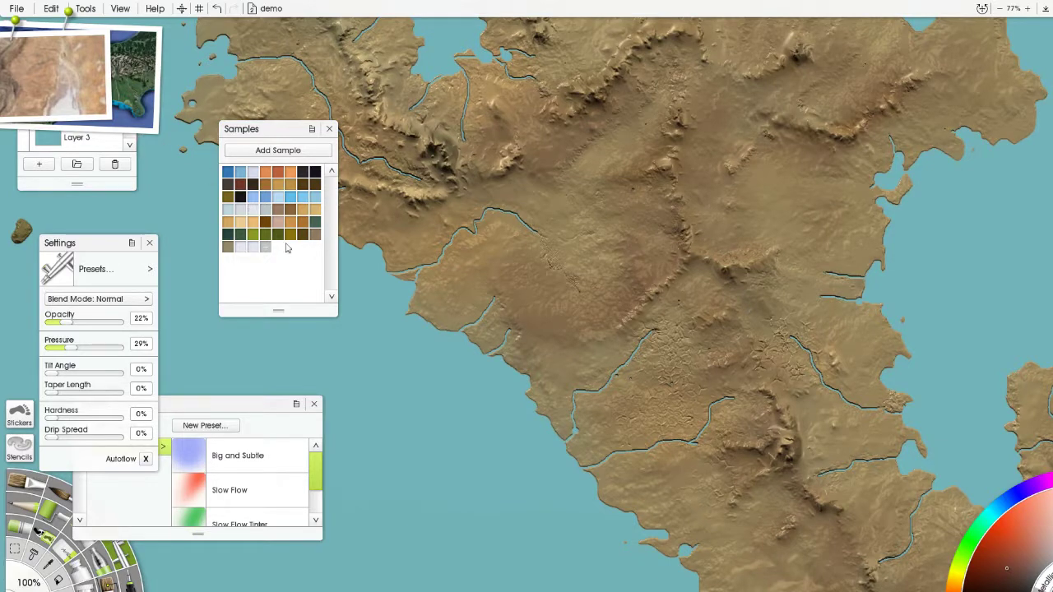
pyautogui.click(242, 222)
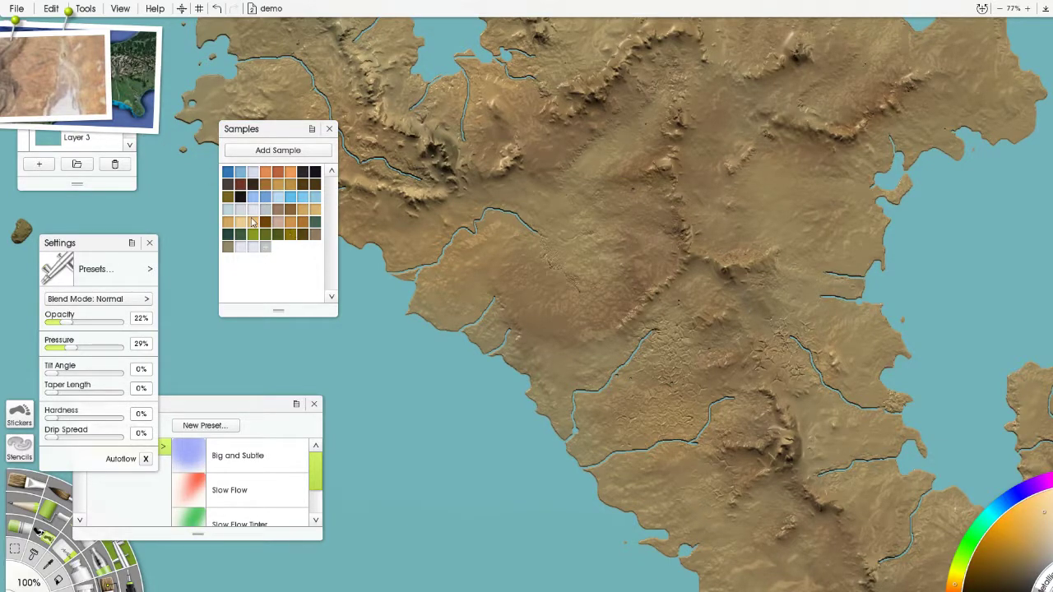
pyautogui.click(290, 176)
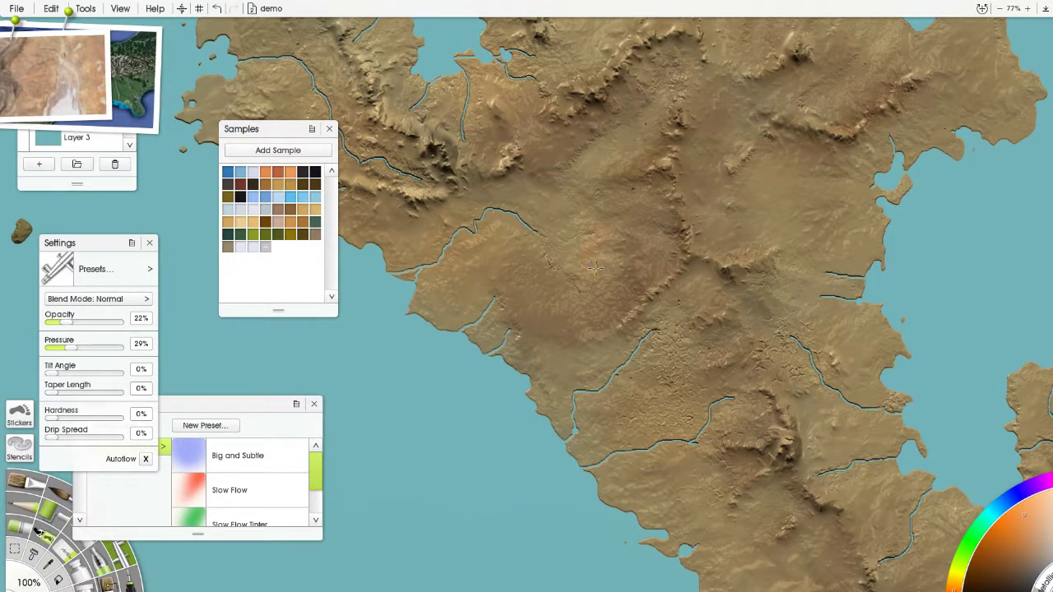
pyautogui.click(254, 227)
pyautogui.scroll(5, 560, 222)
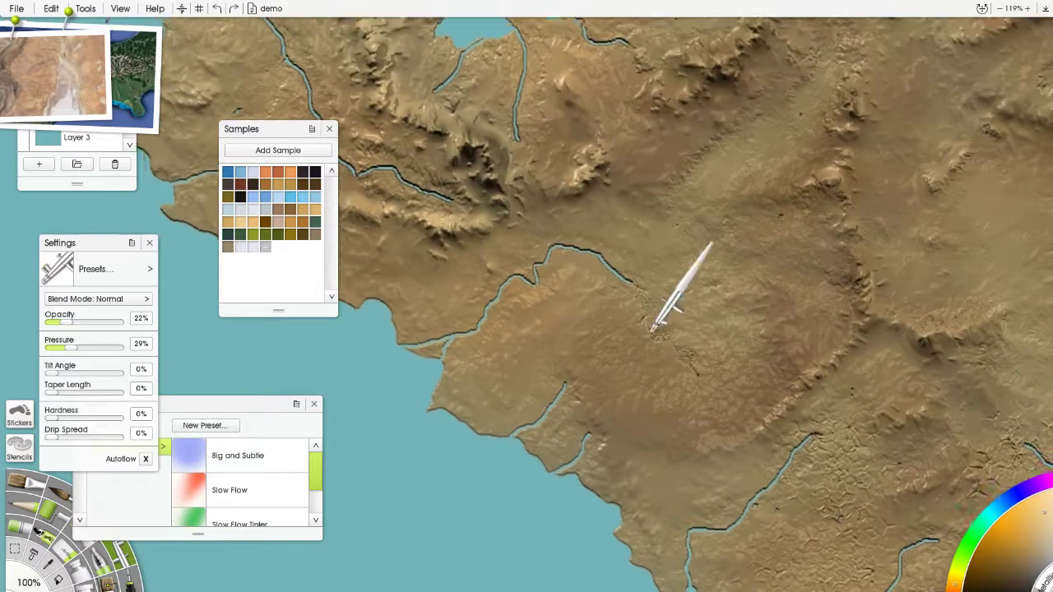
# Airbrush light tan highlights over the plain and river valley west of the central ridge.
pyautogui.scroll(3, 658, 324)
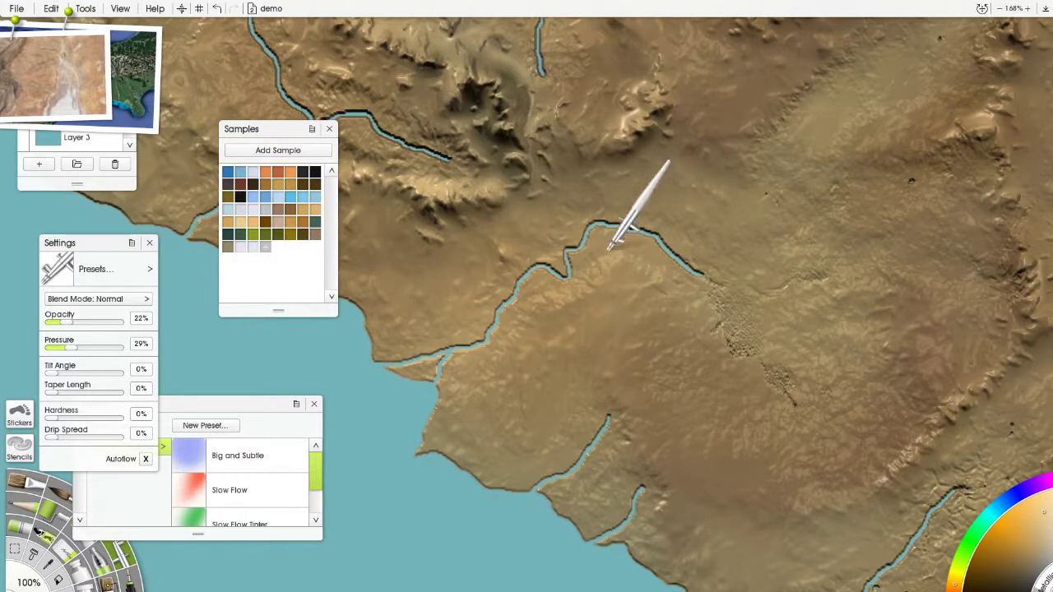
pyautogui.moveTo(756, 204); pyautogui.dragTo(604, 300)
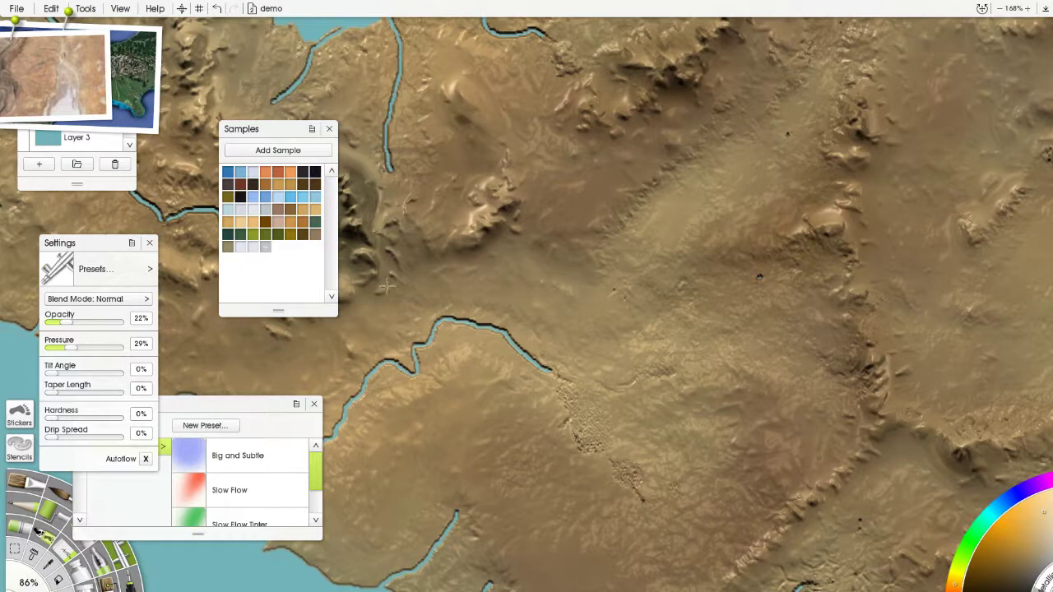
pyautogui.click(270, 405)
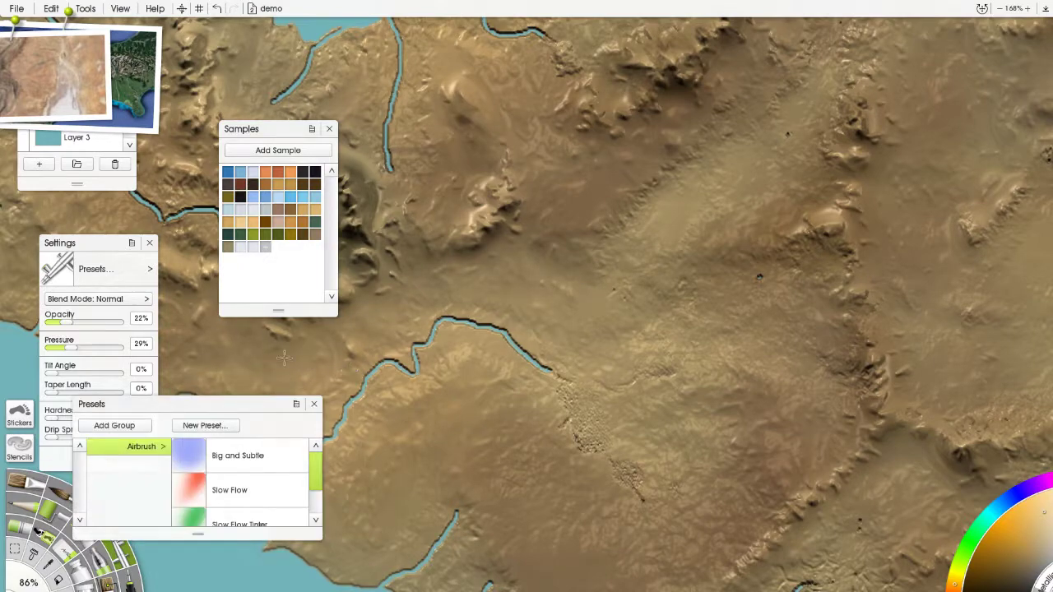
pyautogui.scroll(-4, 482, 337)
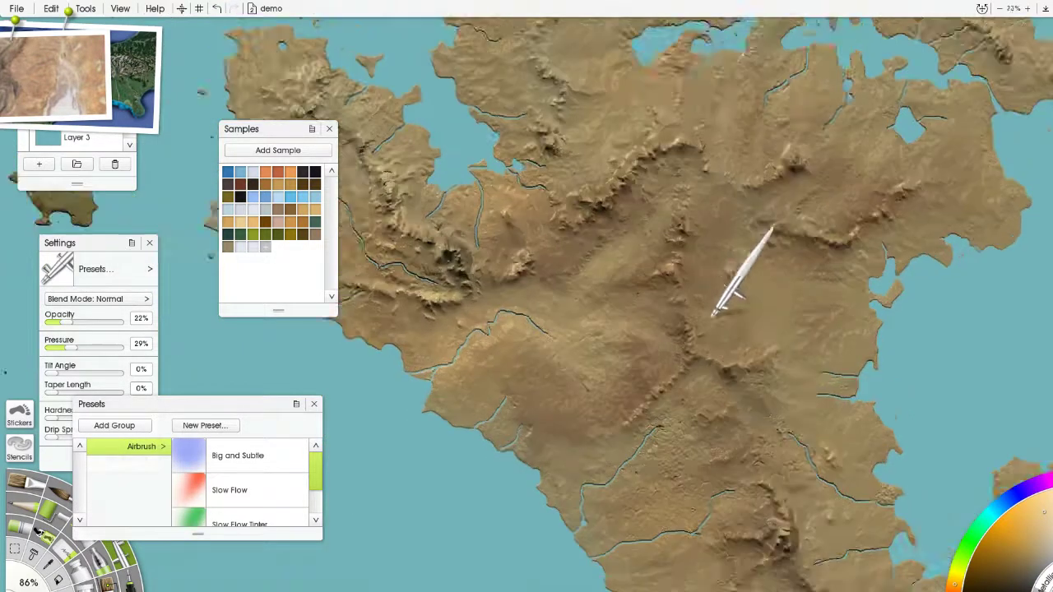
pyautogui.scroll(1, 714, 313)
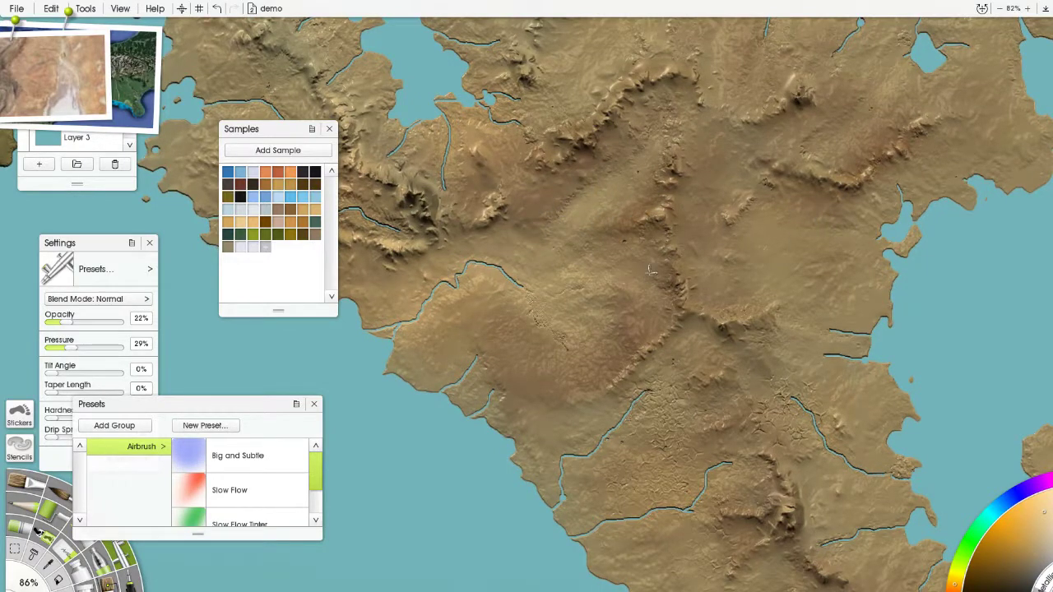
# Airbrush light tan over the cracked plains and the lowlands along the eastern coast of the southern land.
pyautogui.scroll(-3, 522, 381)
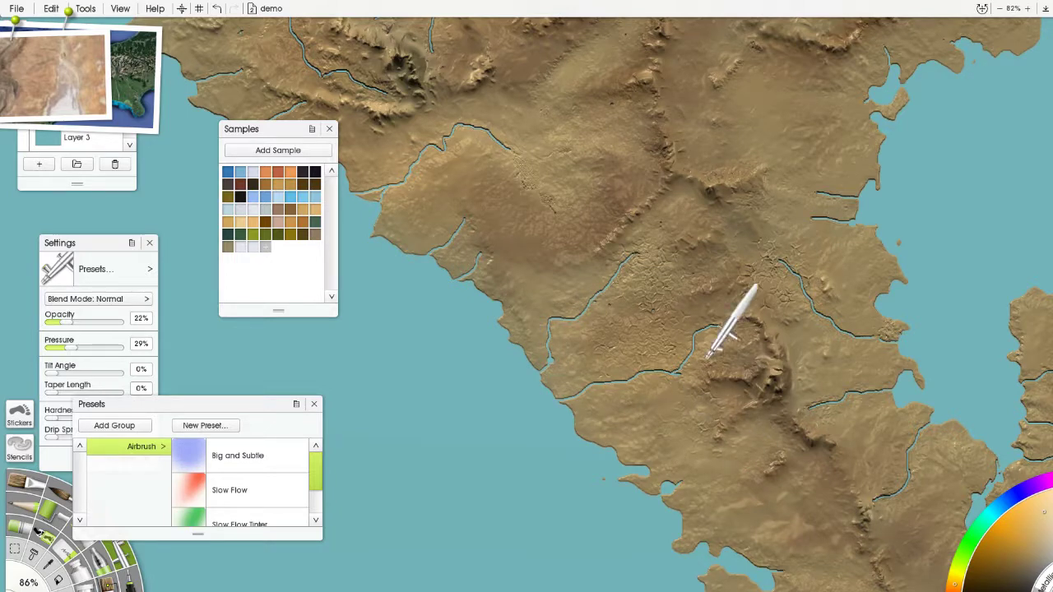
pyautogui.hscroll(3, 700, 304)
pyautogui.scroll(1, 700, 305)
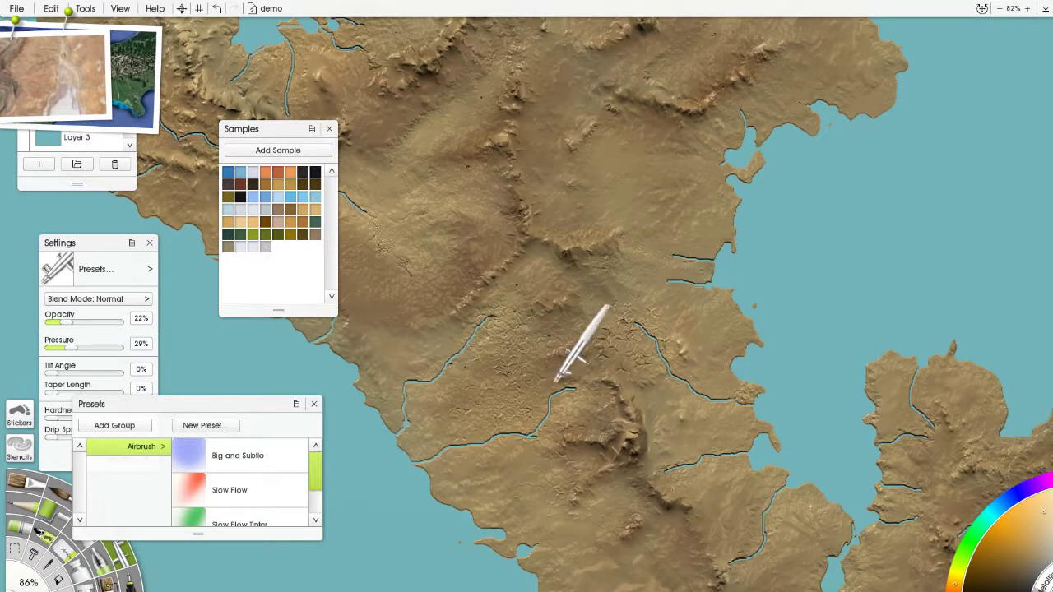
pyautogui.moveTo(555, 382); pyautogui.dragTo(645, 169)
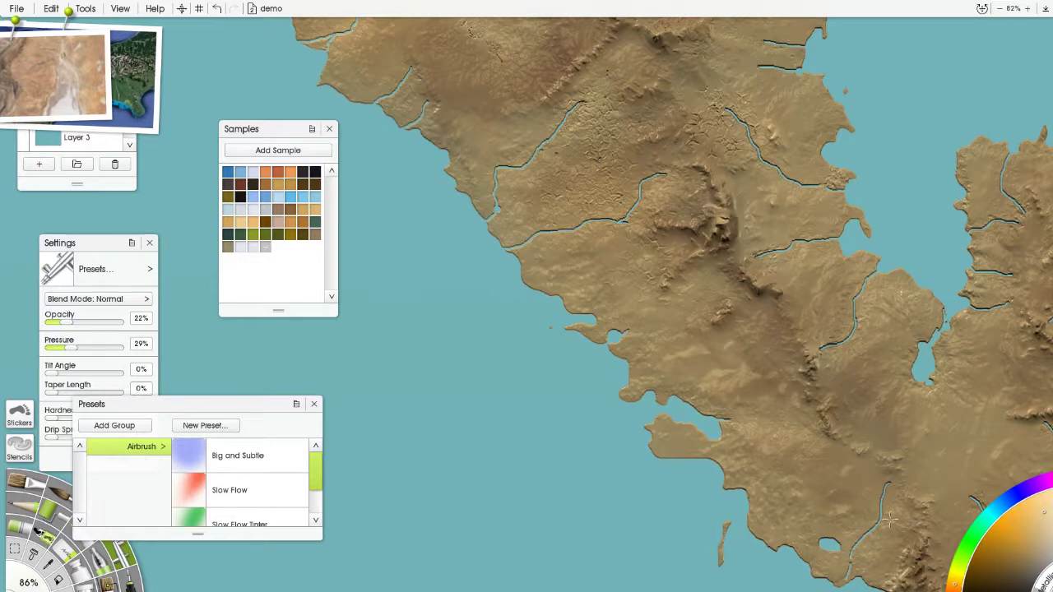
pyautogui.moveTo(832, 89); pyautogui.dragTo(625, 331)
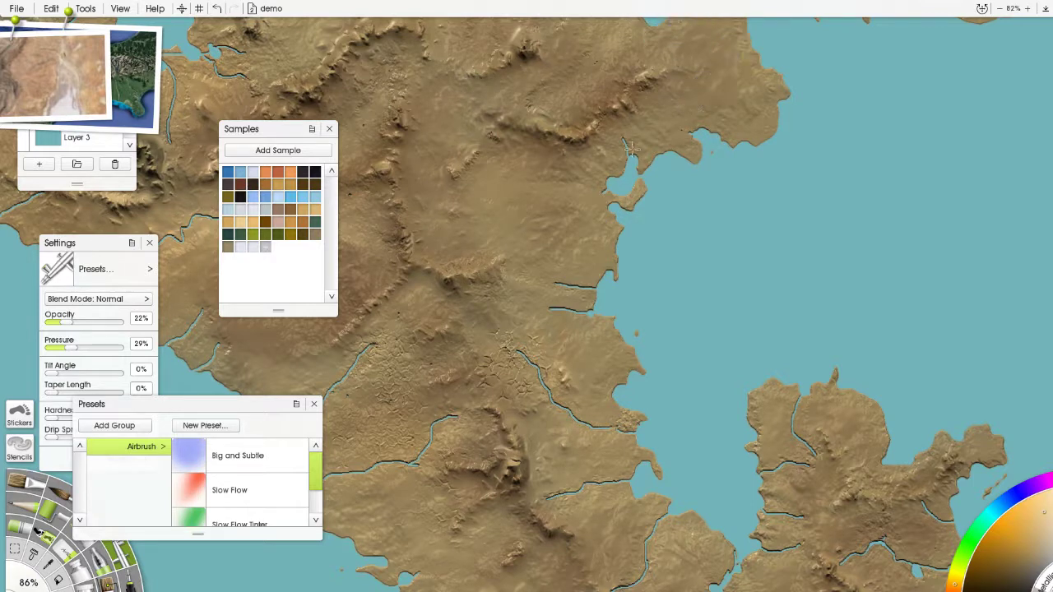
pyautogui.scroll(-5, 717, 136)
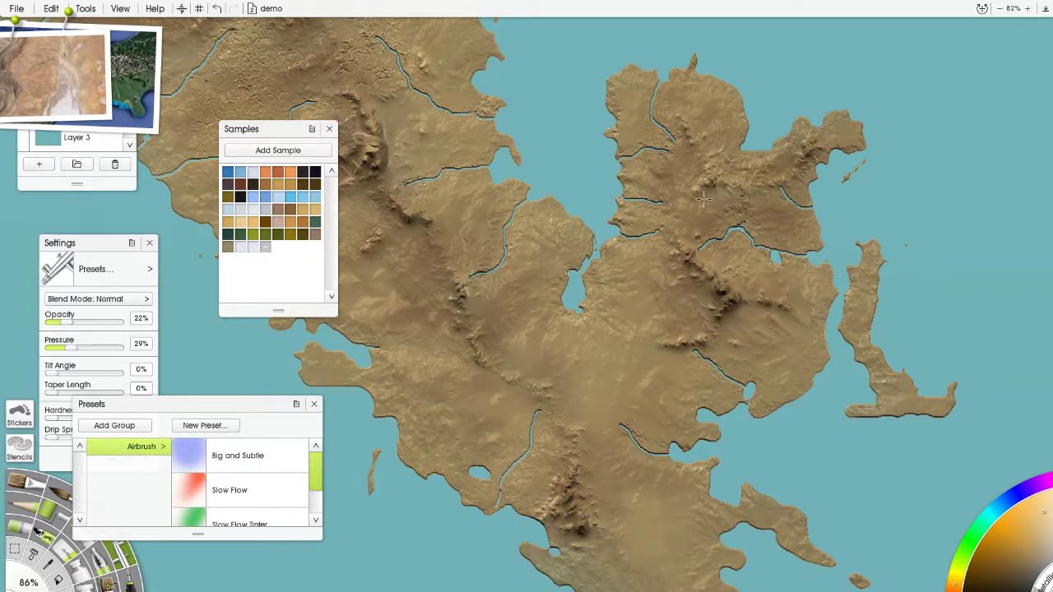
# Lighten the mountainous eastern peninsula with soft light tan airbrush strokes.
pyautogui.moveTo(706, 217)
pyautogui.mouseDown()
pyautogui.moveTo(693, 148)
pyautogui.moveTo(694, 218)
pyautogui.mouseUp()
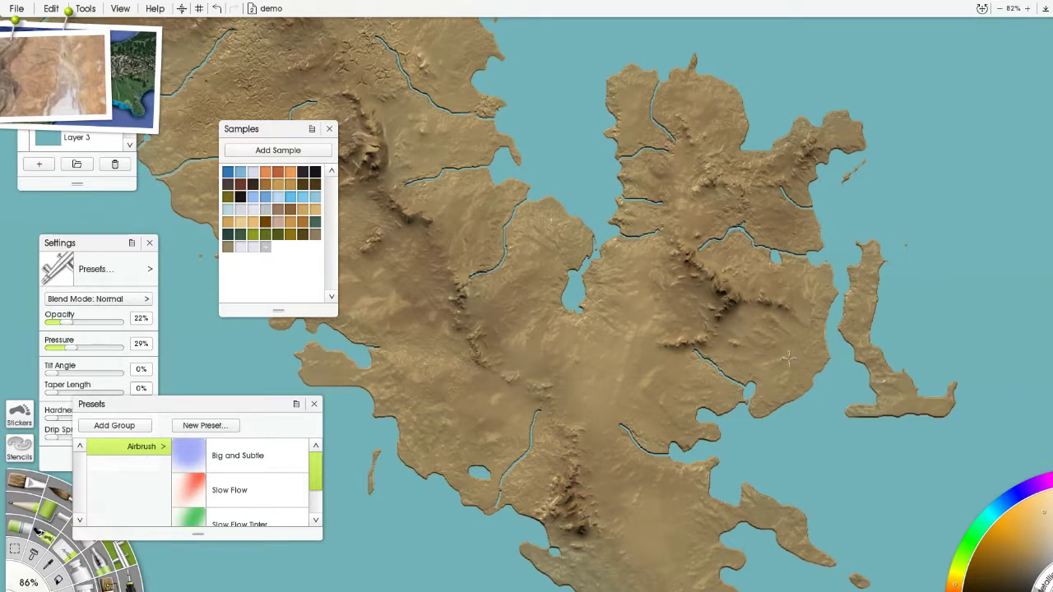
pyautogui.moveTo(725, 235)
pyautogui.mouseDown()
pyautogui.moveTo(814, 252)
pyautogui.moveTo(771, 183)
pyautogui.mouseUp()
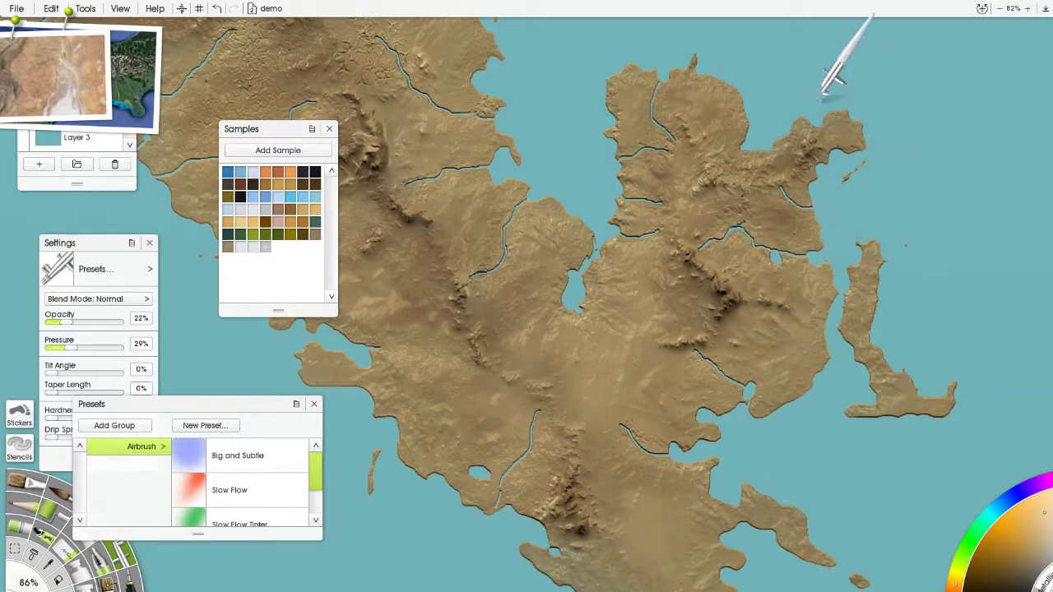
pyautogui.moveTo(658, 86); pyautogui.dragTo(662, 130)
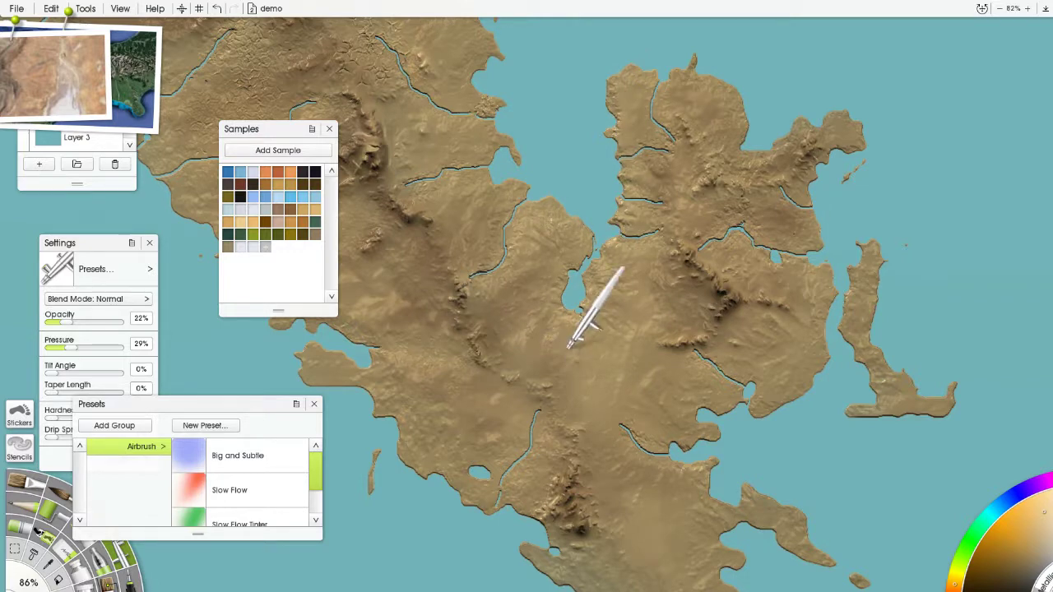
# Airbrush light tan along the southeastern ridge and the lowlands between it and the southwestern coast.
pyautogui.moveTo(515, 158); pyautogui.dragTo(614, 294)
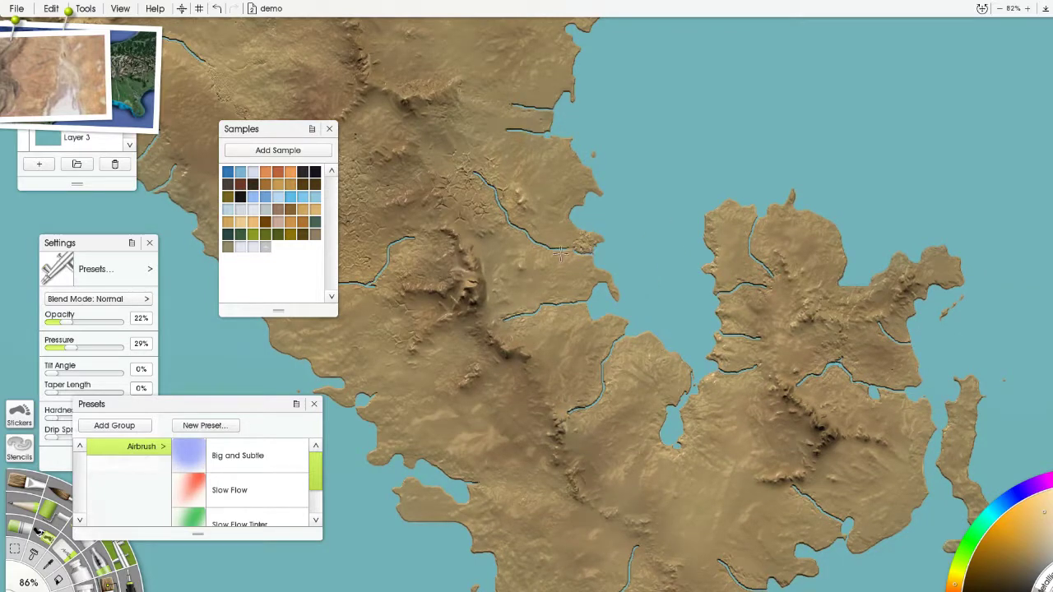
pyautogui.moveTo(489, 250); pyautogui.dragTo(619, 122)
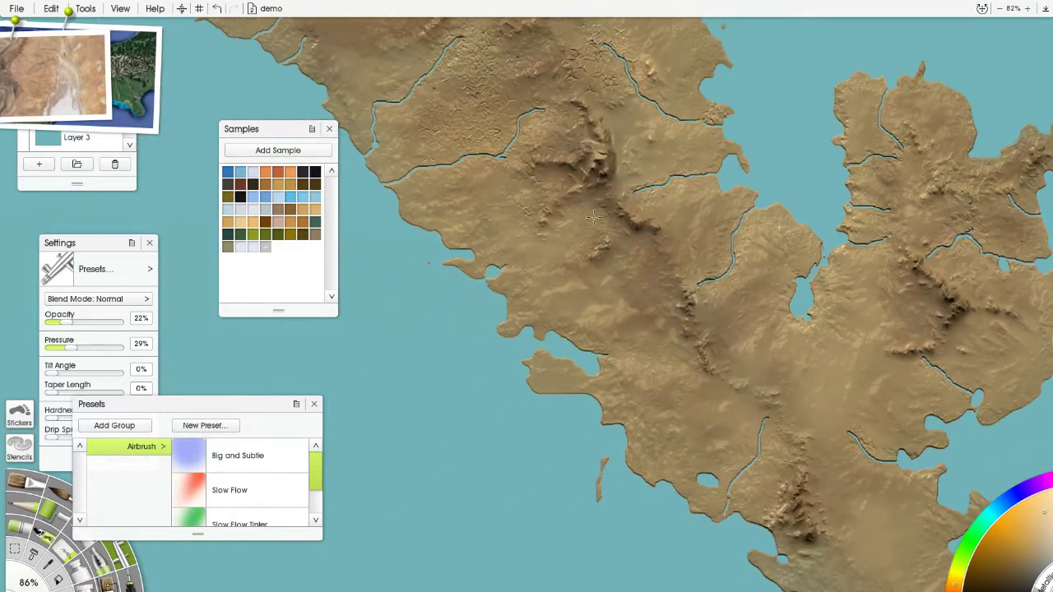
pyautogui.moveTo(593, 295)
pyautogui.mouseDown()
pyautogui.moveTo(641, 242)
pyautogui.moveTo(599, 278)
pyautogui.mouseUp()
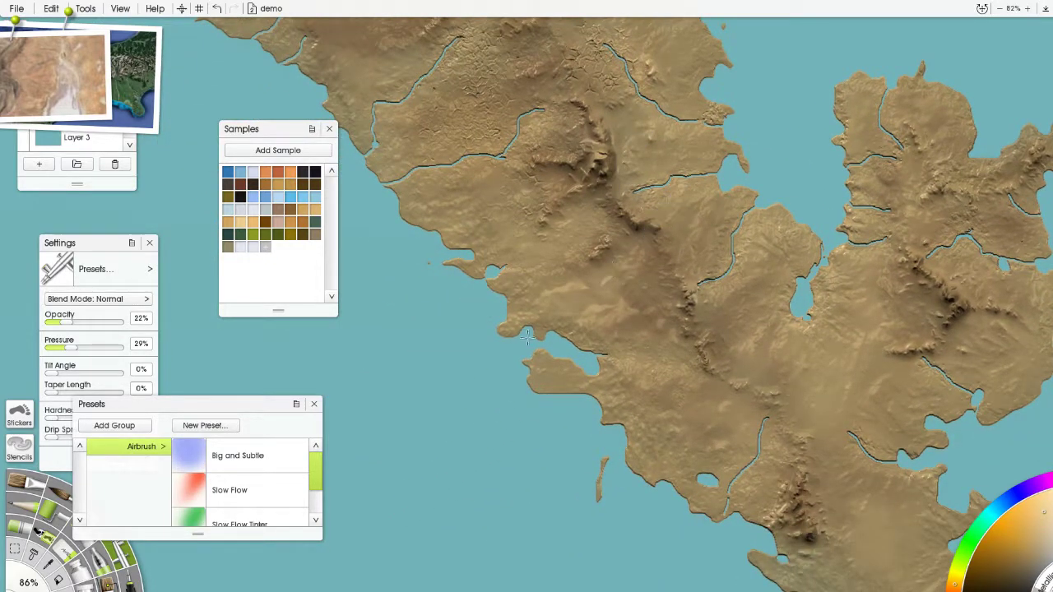
pyautogui.moveTo(692, 361); pyautogui.dragTo(686, 341)
# Airbrush light tan over the western coastal lowland and the plain east of the central ridge.
pyautogui.moveTo(401, 148); pyautogui.dragTo(493, 312)
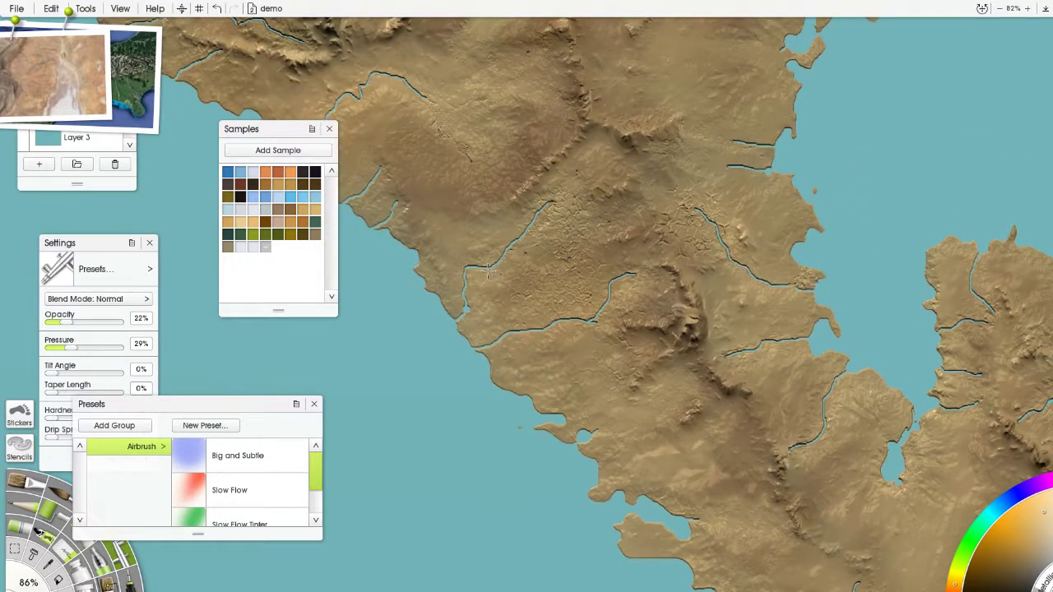
pyautogui.moveTo(461, 233)
pyautogui.mouseDown()
pyautogui.moveTo(415, 201)
pyautogui.moveTo(385, 234)
pyautogui.mouseUp()
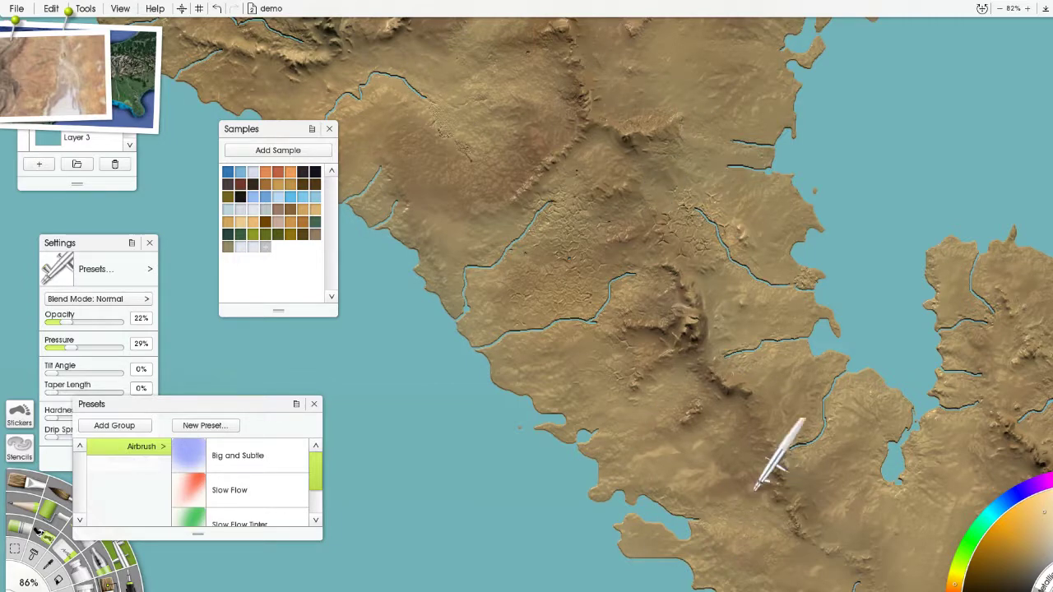
pyautogui.moveTo(724, 312); pyautogui.dragTo(656, 473)
pyautogui.moveTo(578, 207); pyautogui.dragTo(575, 217)
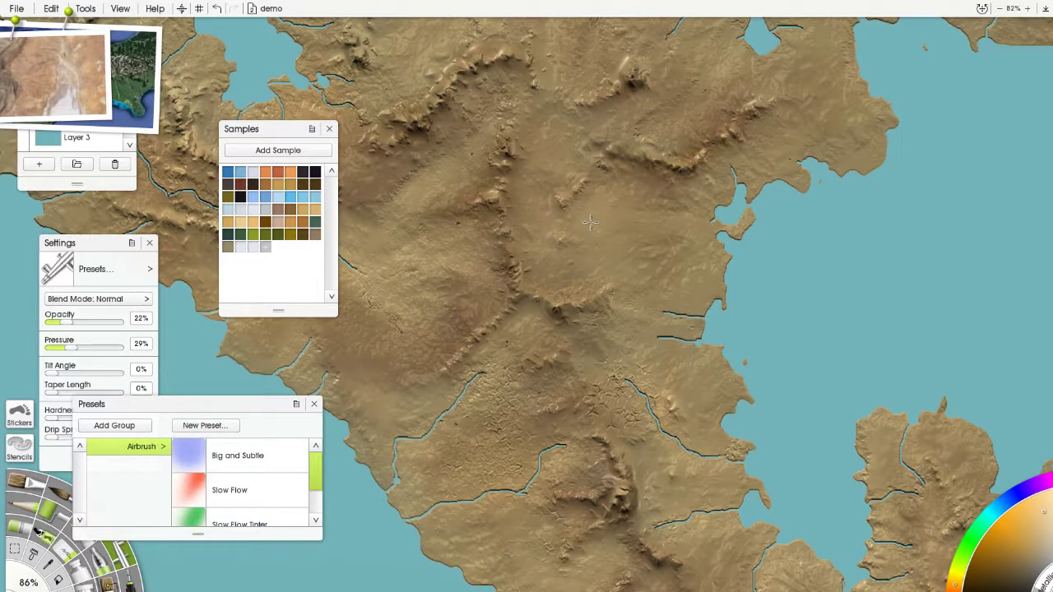
pyautogui.moveTo(547, 163); pyautogui.dragTo(539, 176)
pyautogui.moveTo(583, 130)
pyautogui.mouseDown()
pyautogui.moveTo(543, 176)
pyautogui.moveTo(544, 229)
pyautogui.moveTo(598, 275)
pyautogui.moveTo(681, 202)
pyautogui.moveTo(745, 173)
pyautogui.moveTo(822, 170)
pyautogui.mouseUp()
pyautogui.moveTo(469, 259); pyautogui.dragTo(552, 198)
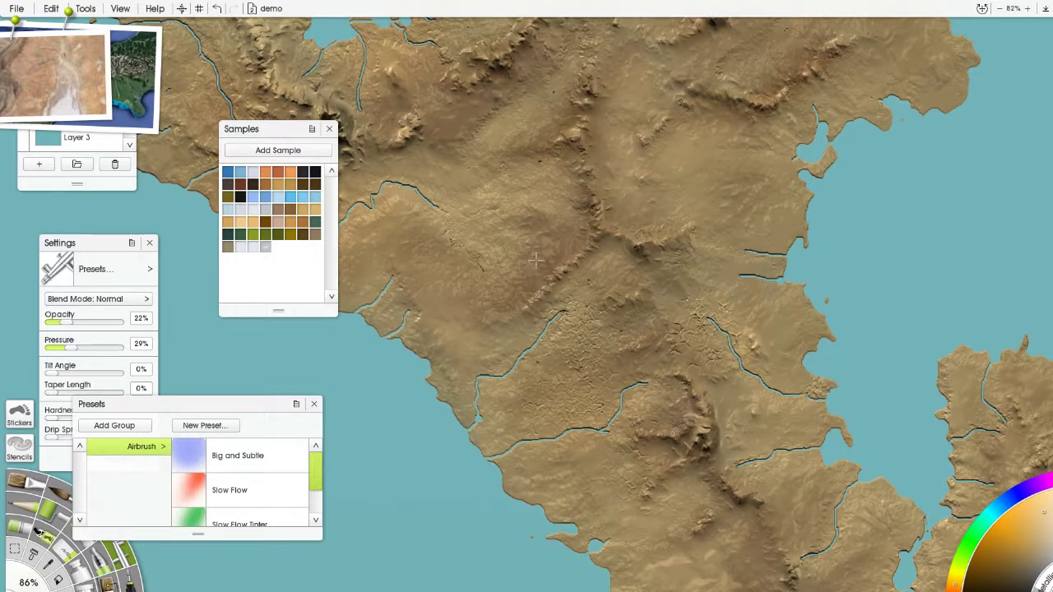
# Touch up the reddish plain southwest of the central ridge with light tan airbrush strokes.
pyautogui.scroll(-5, 647, 212)
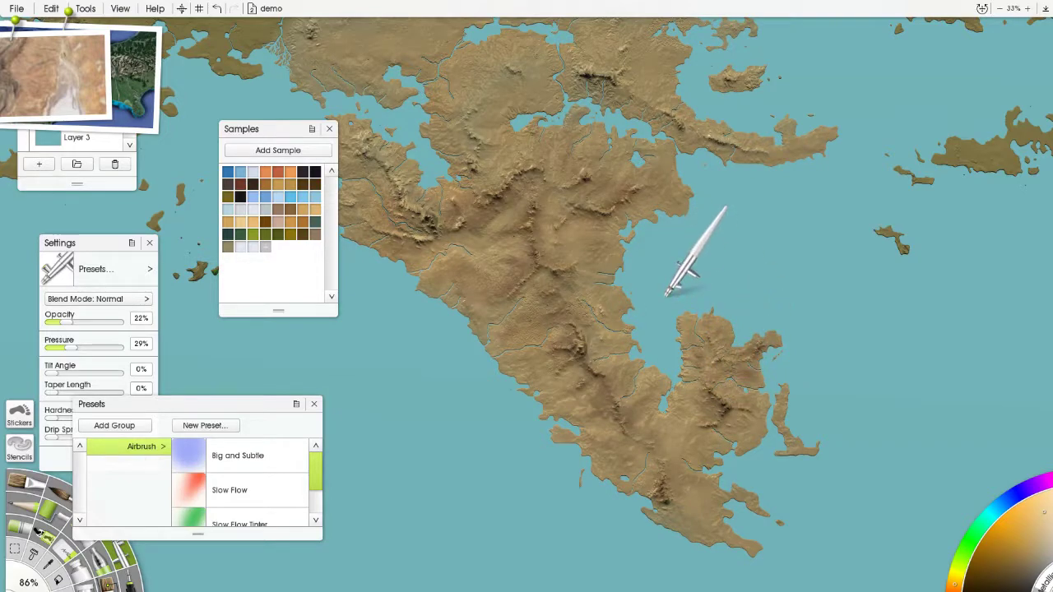
pyautogui.scroll(5, 673, 285)
pyautogui.scroll(3, 671, 285)
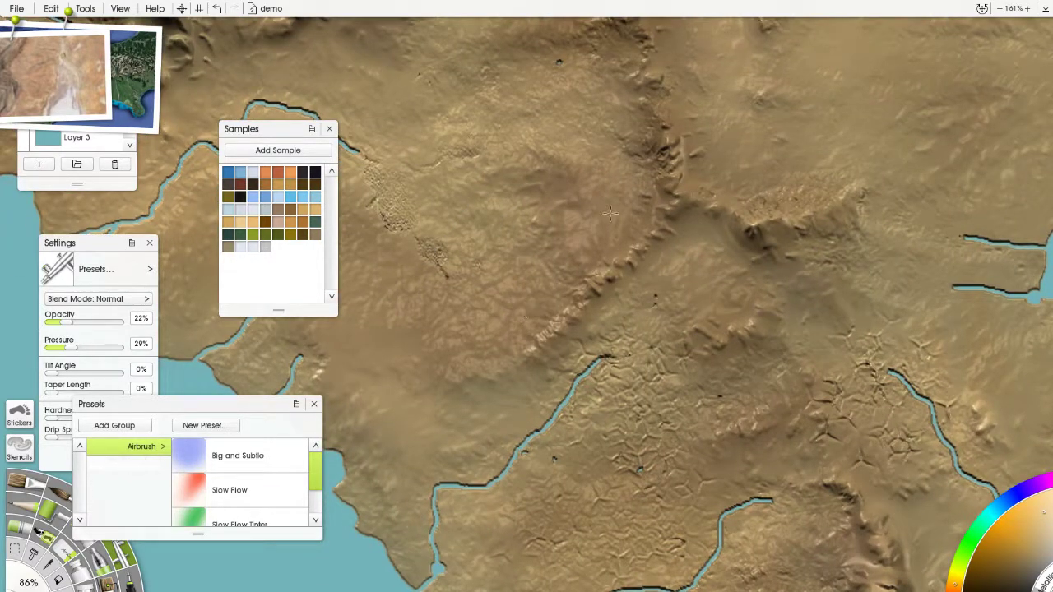
pyautogui.moveTo(361, 359); pyautogui.dragTo(394, 445)
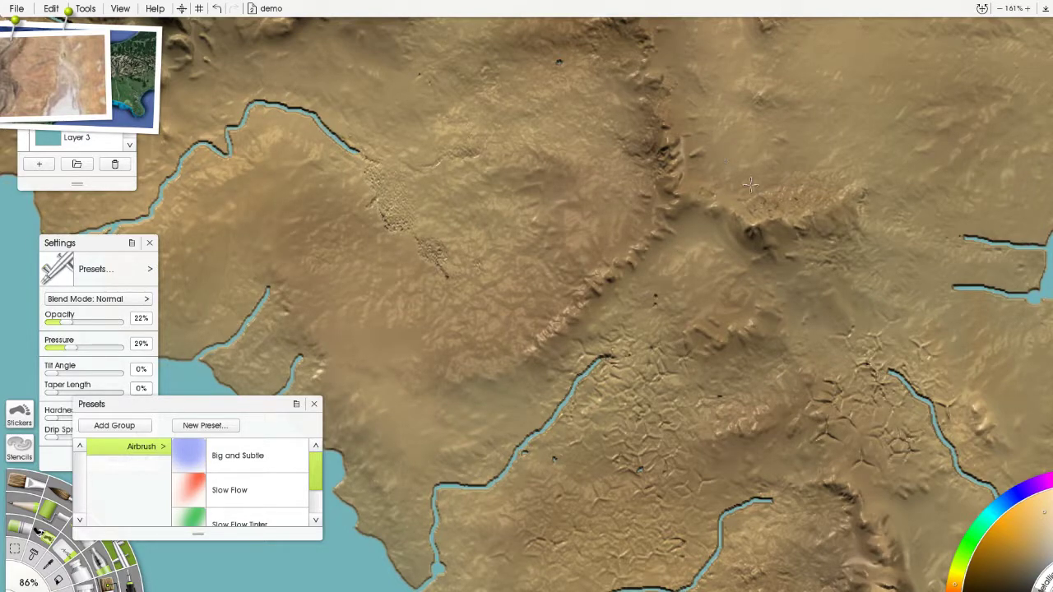
pyautogui.hotkey('ctrl', 'shift', 's')
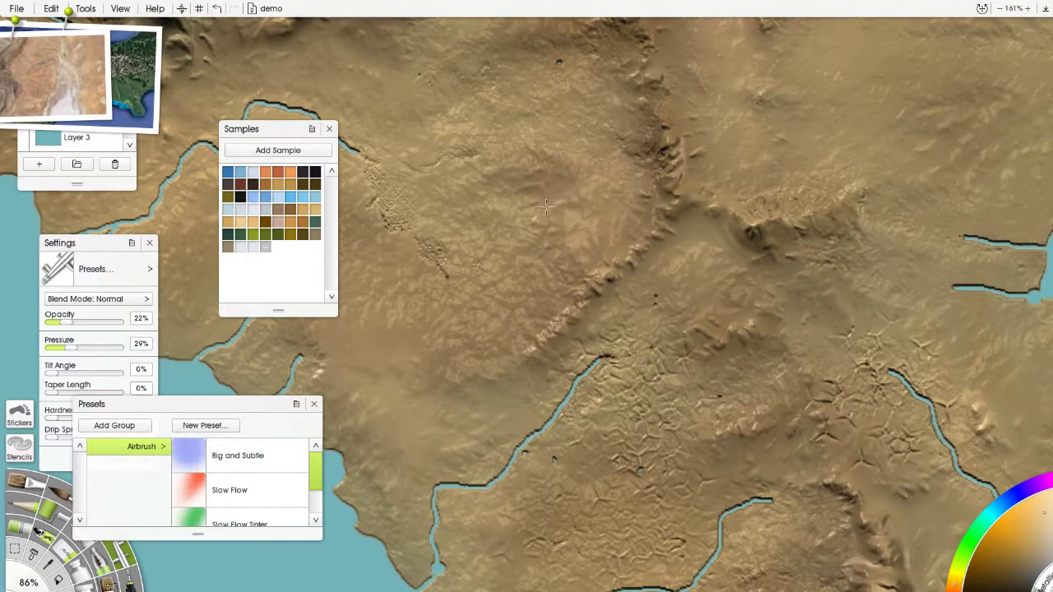
# Choose the golden tan sample and airbrush it over the green plains around the northern land's central river junctions.
pyautogui.scroll(-6, 543, 214)
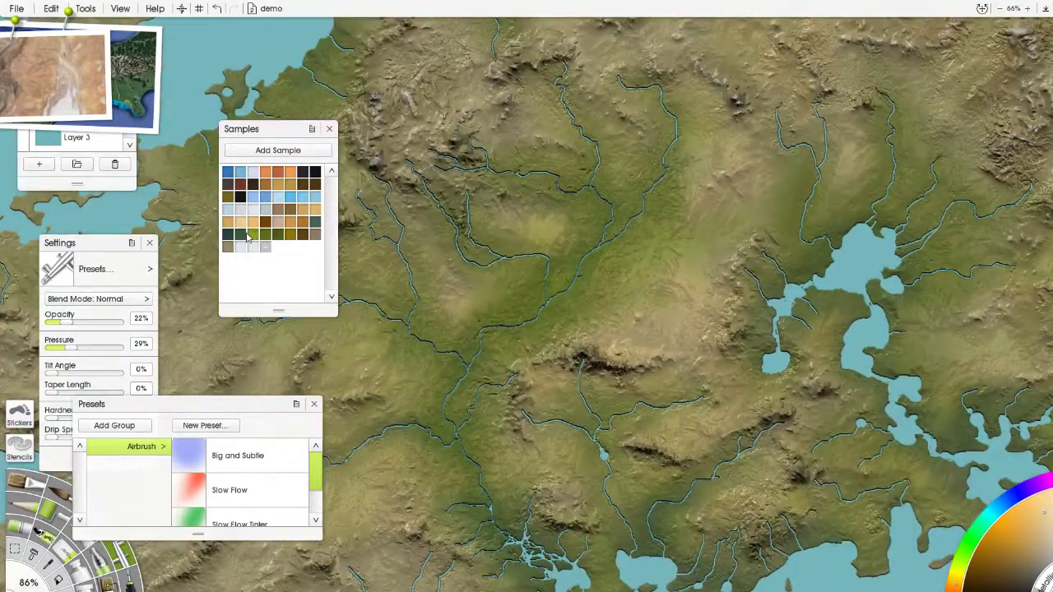
pyautogui.click(254, 236)
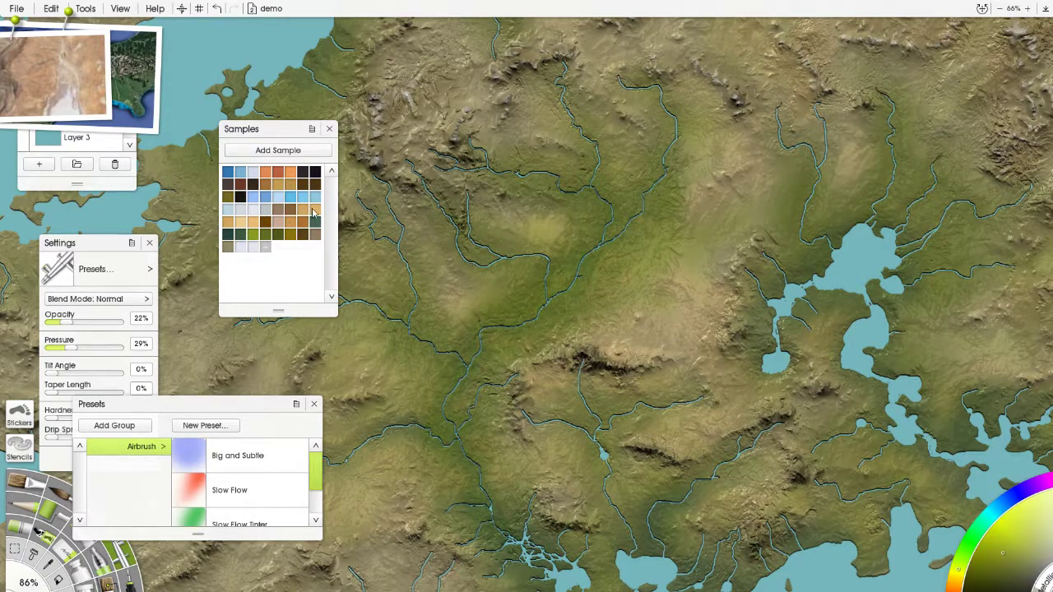
pyautogui.click(311, 212)
pyautogui.scroll(7, 828, 254)
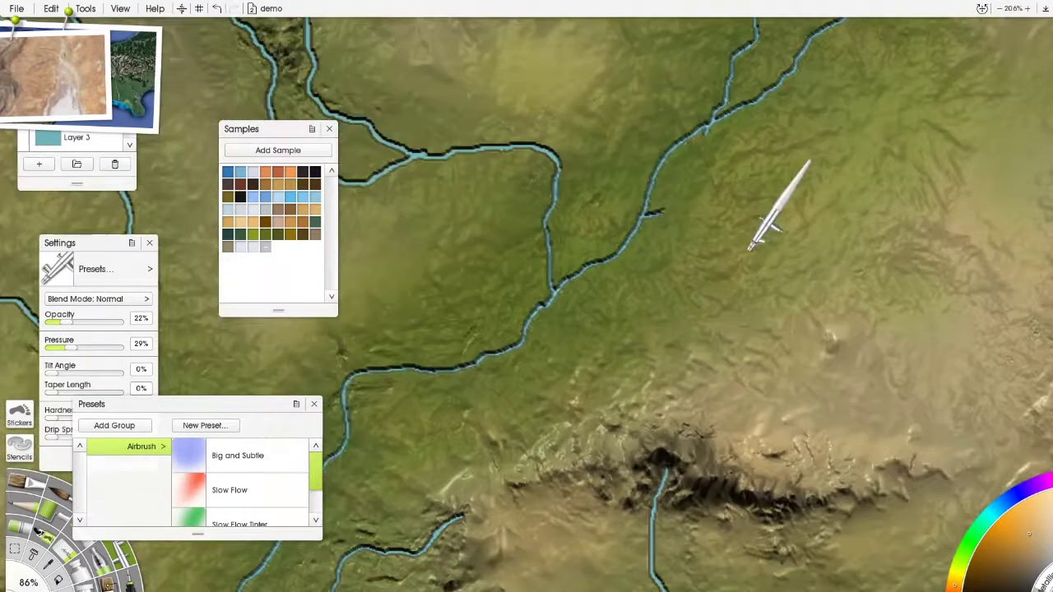
pyautogui.moveTo(750, 247); pyautogui.dragTo(670, 284)
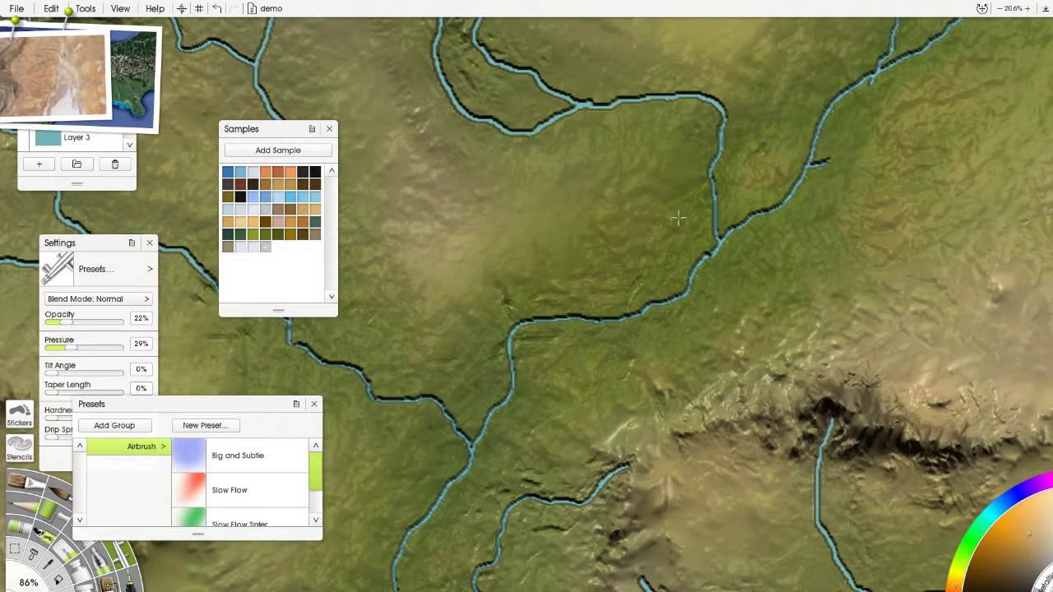
pyautogui.moveTo(533, 328); pyautogui.dragTo(581, 188)
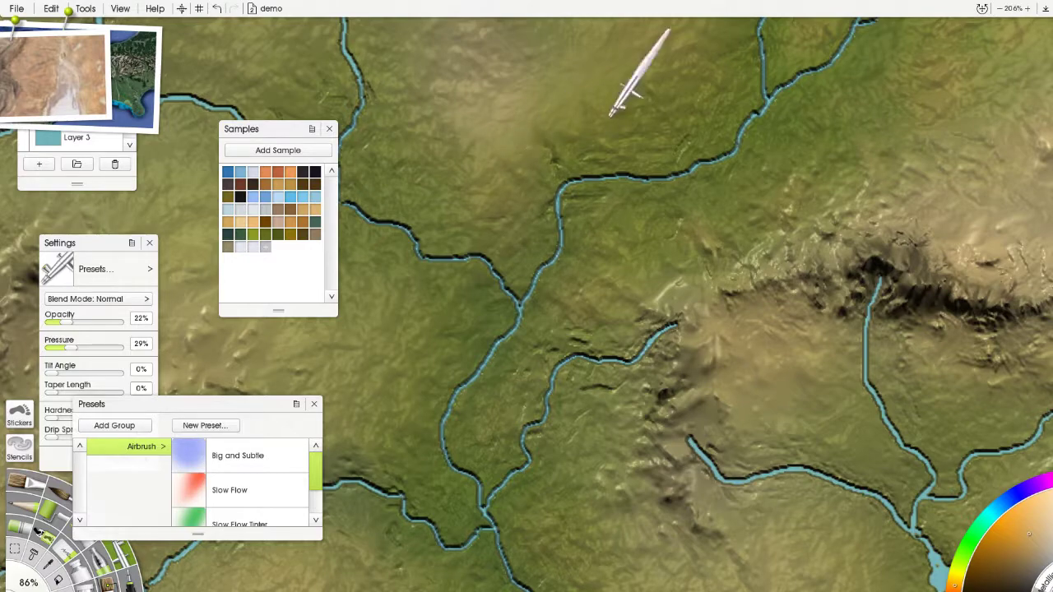
pyautogui.moveTo(502, 369); pyautogui.dragTo(594, 235)
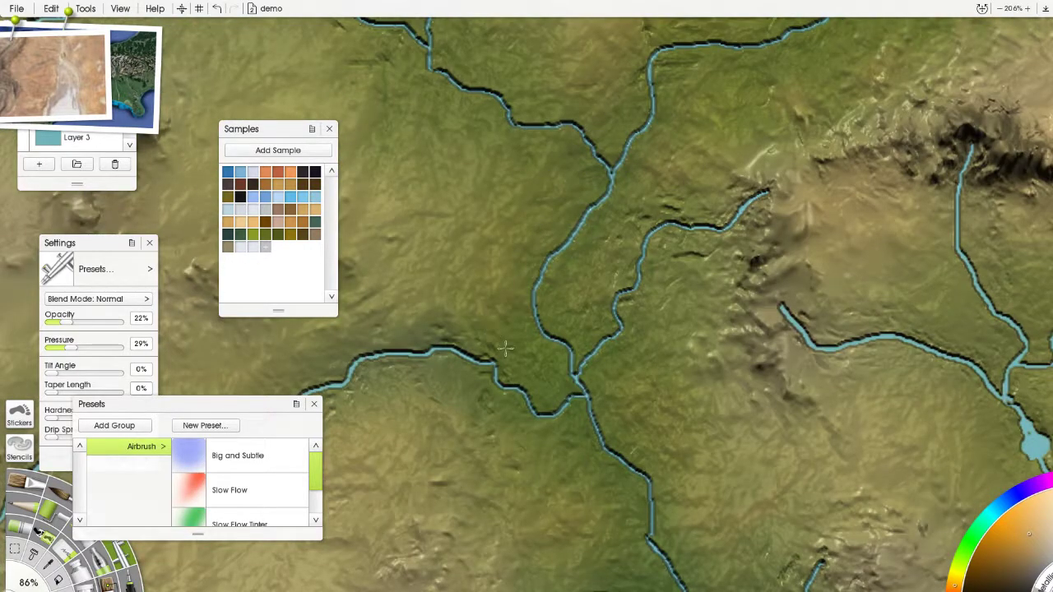
# Airbrush golden tan over the green land around the river delta and the lake-fed river valley east of it.
pyautogui.scroll(-4, 519, 261)
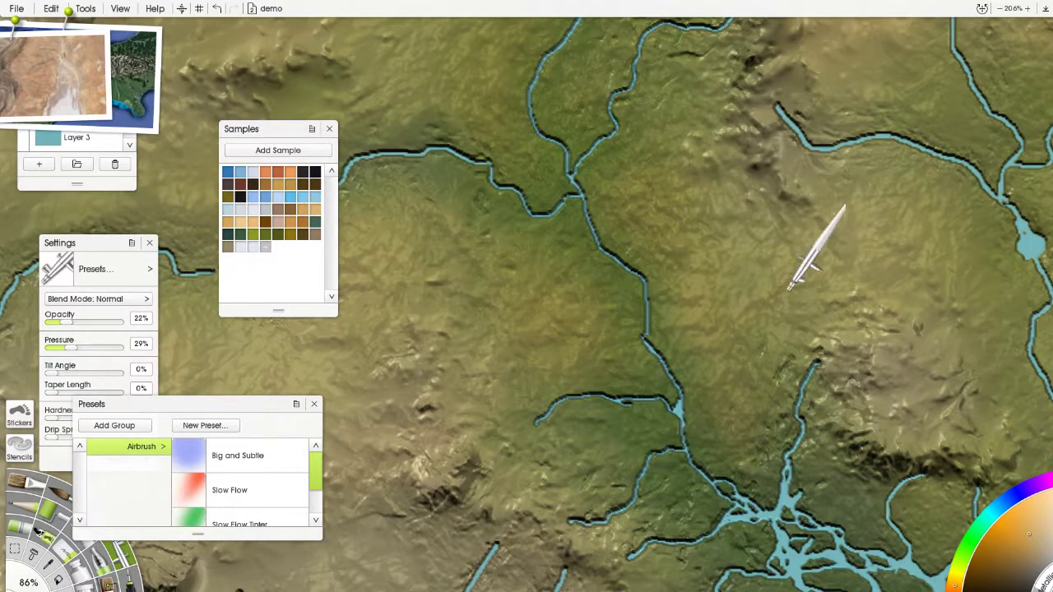
pyautogui.scroll(-3, 617, 247)
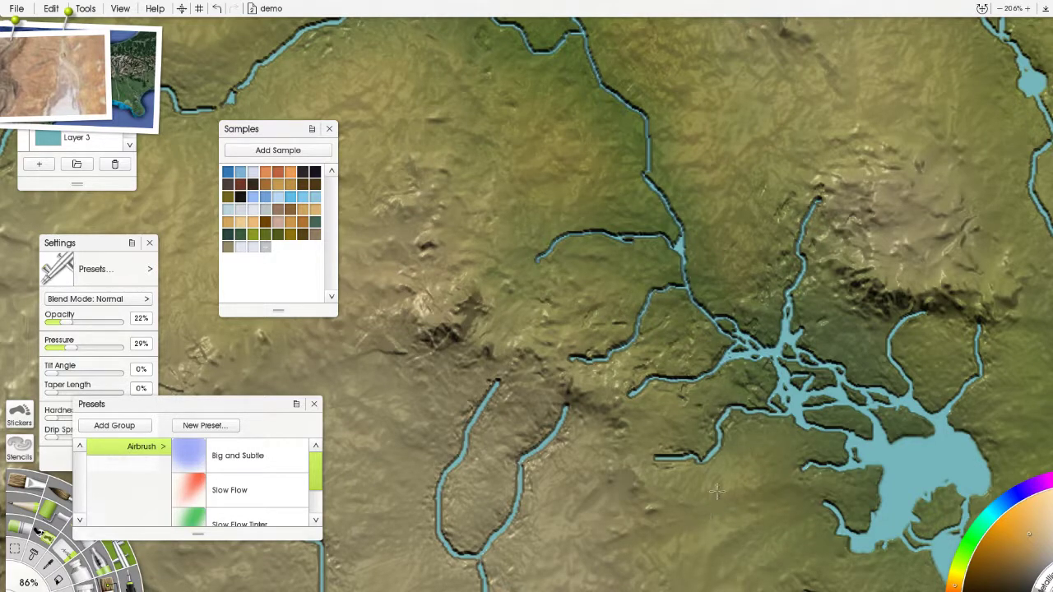
pyautogui.moveTo(859, 299); pyautogui.dragTo(617, 314)
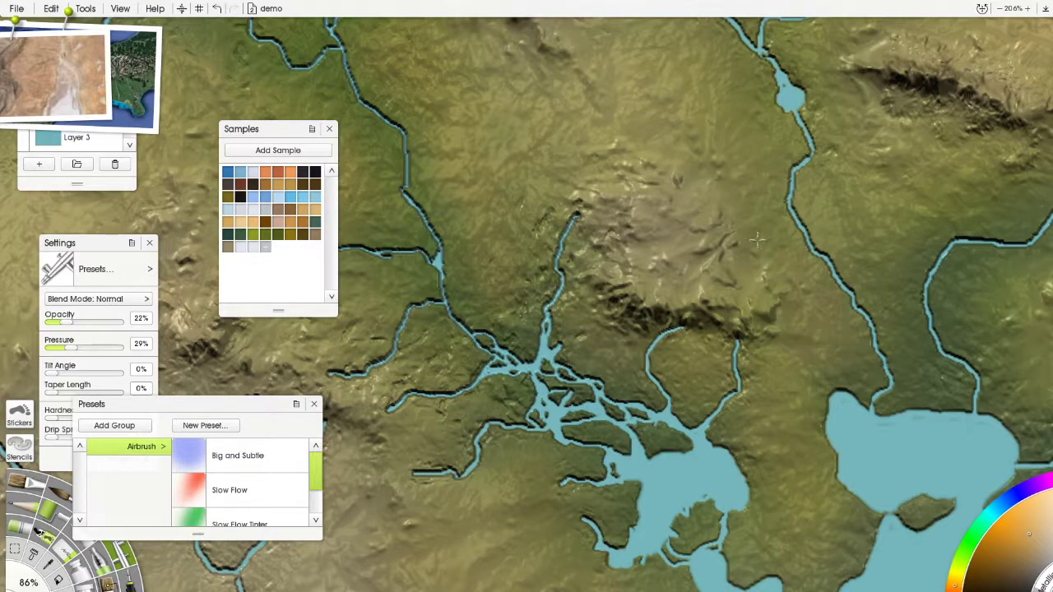
pyautogui.scroll(4, 757, 240)
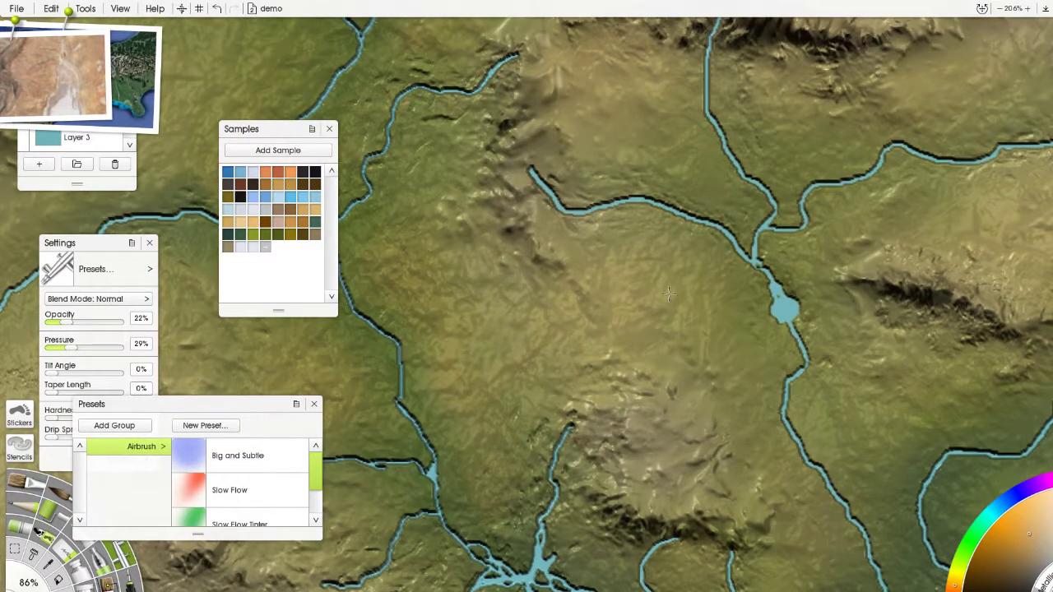
pyautogui.moveTo(853, 339); pyautogui.dragTo(632, 286)
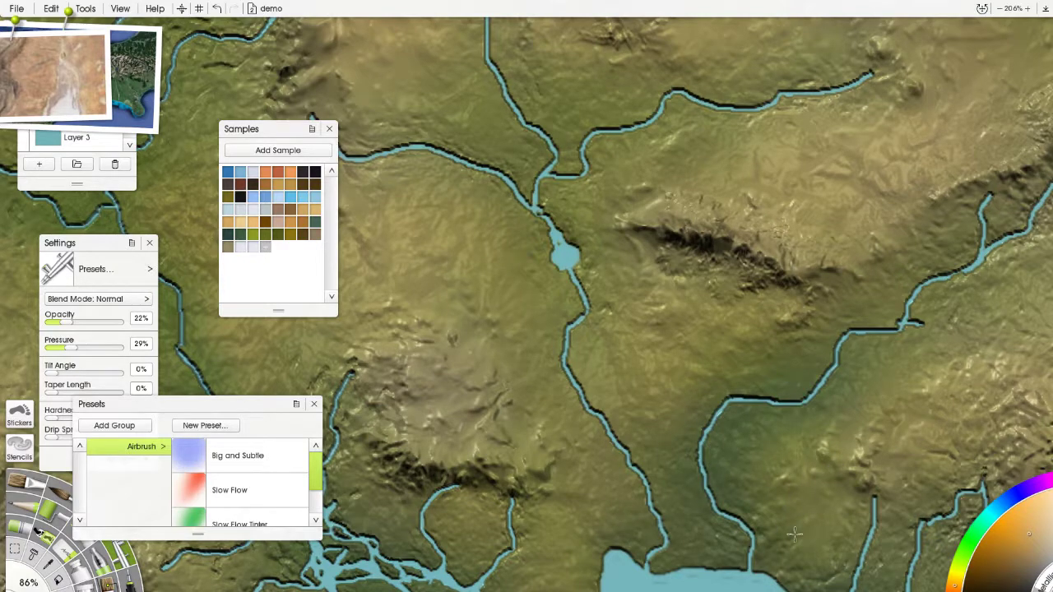
# Look over the tan and green coloring of the northern land, from its river basins and ridges to the western coast.
pyautogui.scroll(6, 634, 231)
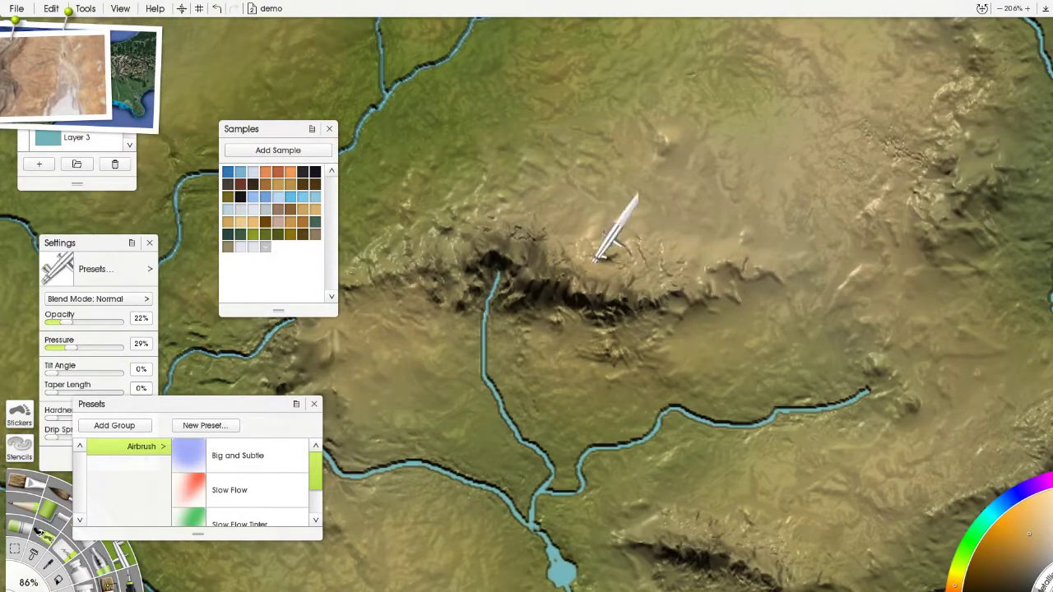
pyautogui.scroll(2, 625, 230)
pyautogui.hscroll(-4, 625, 231)
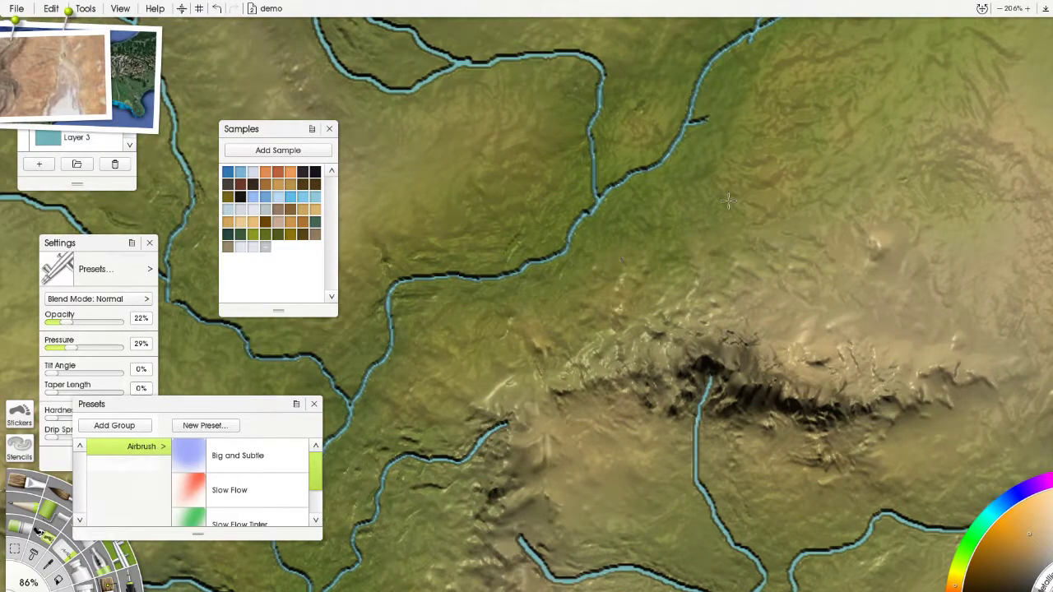
pyautogui.moveTo(795, 51); pyautogui.dragTo(705, 311)
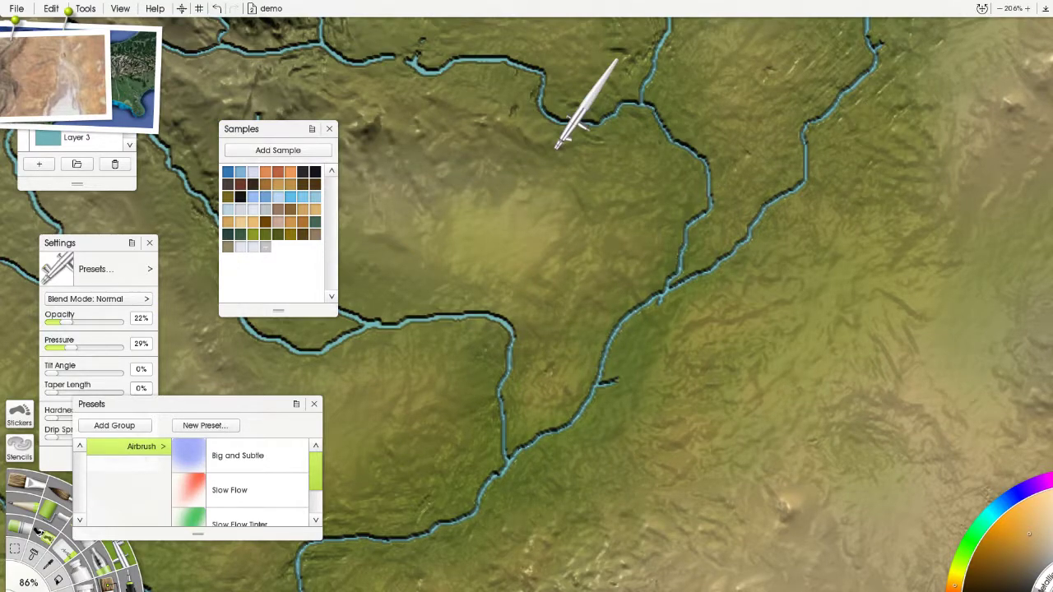
pyautogui.scroll(-10, 681, 87)
pyautogui.scroll(-5, 670, 123)
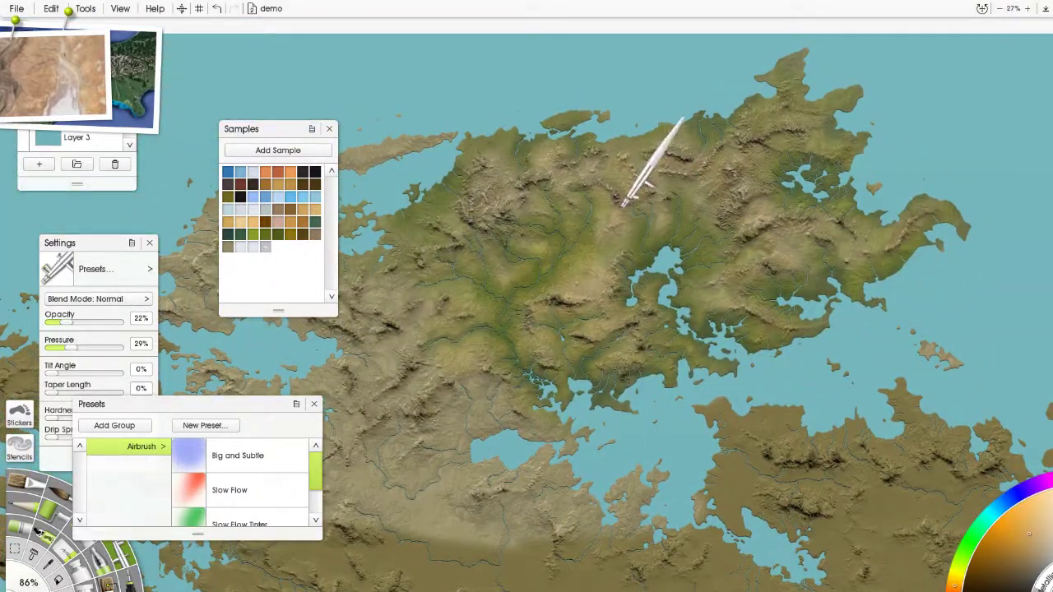
pyautogui.moveTo(623, 205); pyautogui.dragTo(642, 186)
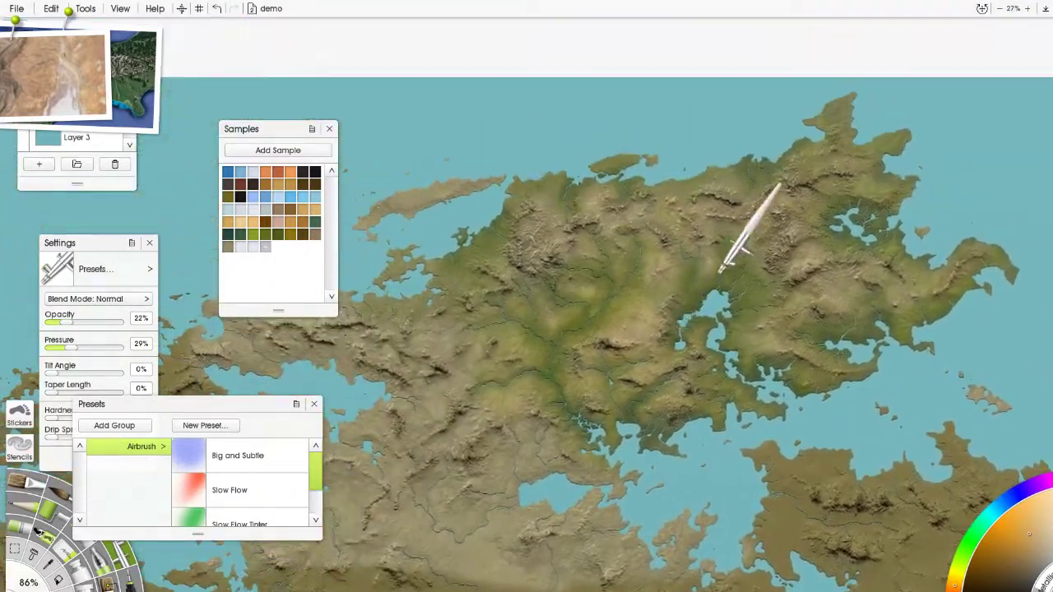
pyautogui.scroll(4, 725, 247)
pyautogui.scroll(-2, 641, 224)
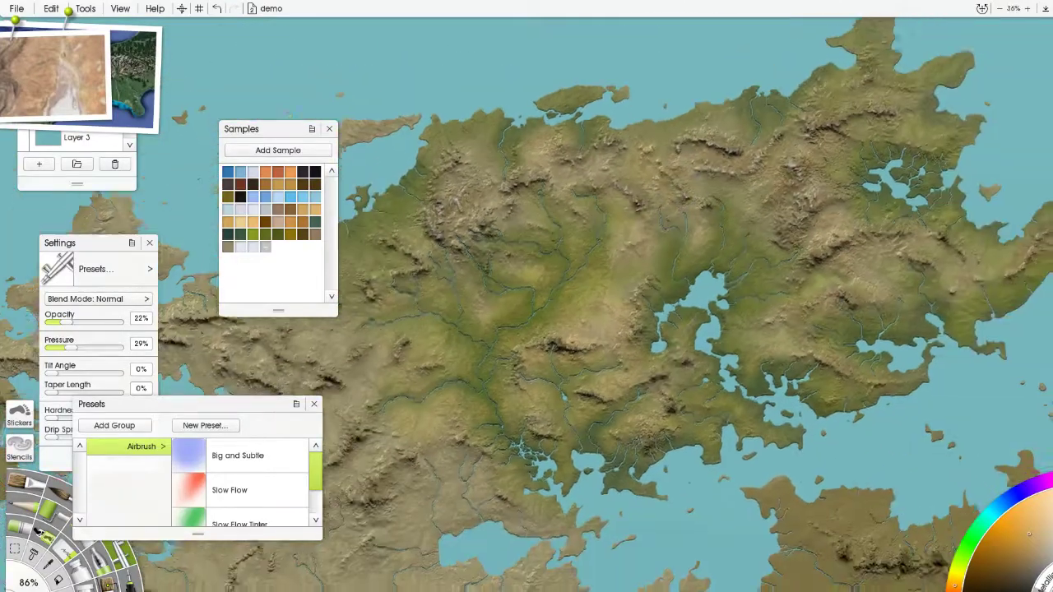
pyautogui.moveTo(659, 461); pyautogui.dragTo(588, 108)
pyautogui.moveTo(663, 214)
pyautogui.mouseDown()
pyautogui.moveTo(529, 11)
pyautogui.moveTo(520, 59)
pyautogui.moveTo(574, 107)
pyautogui.moveTo(601, 473)
pyautogui.mouseUp()
pyautogui.moveTo(641, 157); pyautogui.dragTo(732, 393)
pyautogui.moveTo(539, 64); pyautogui.dragTo(581, 171)
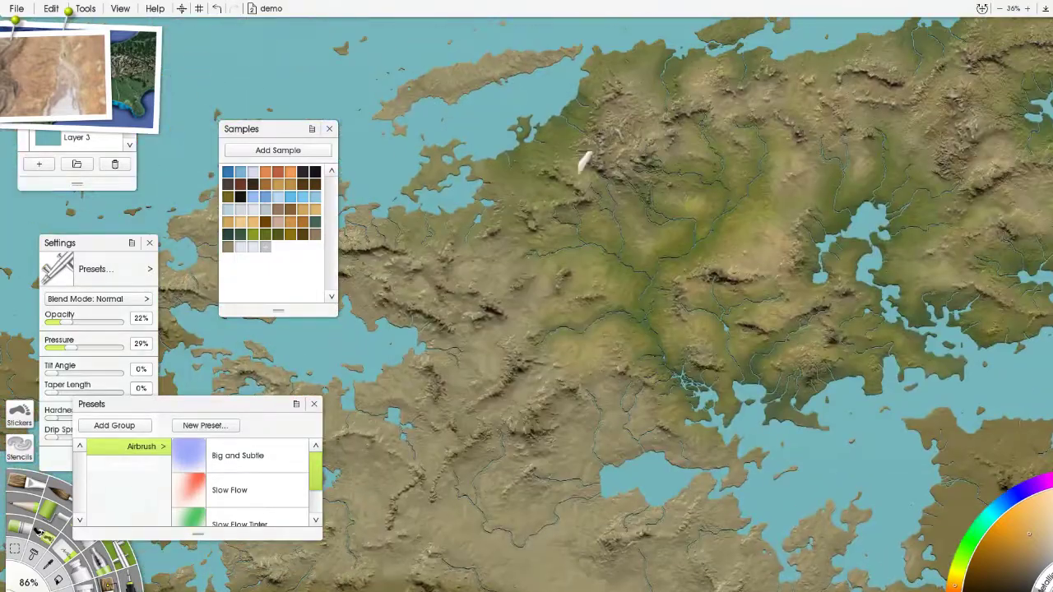
# Show the forest layer, Layer 3 Copy 1, over the colored terrain.
pyautogui.click(35, 184)
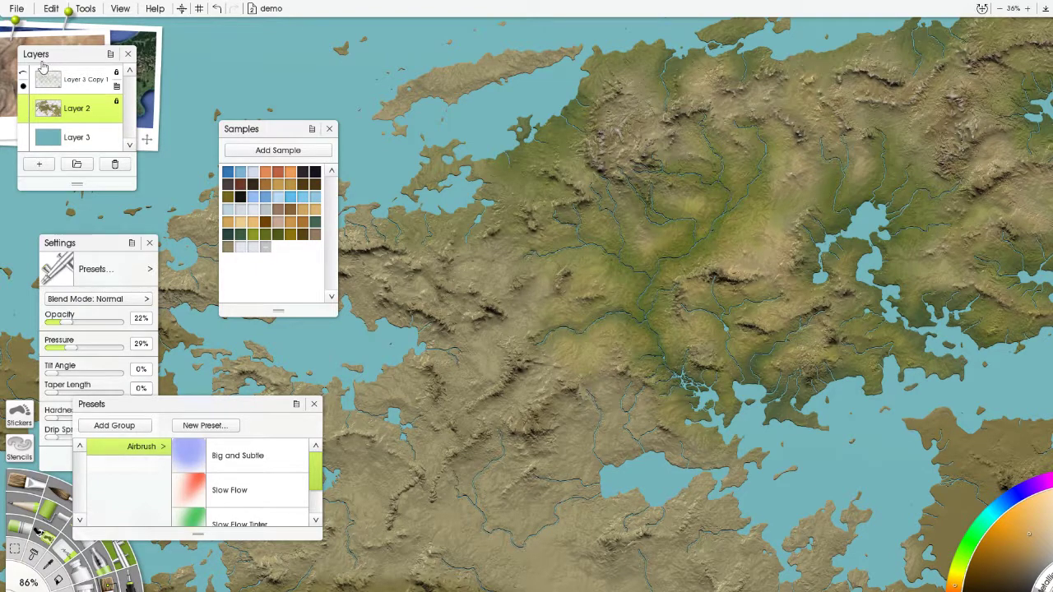
pyautogui.click(23, 79)
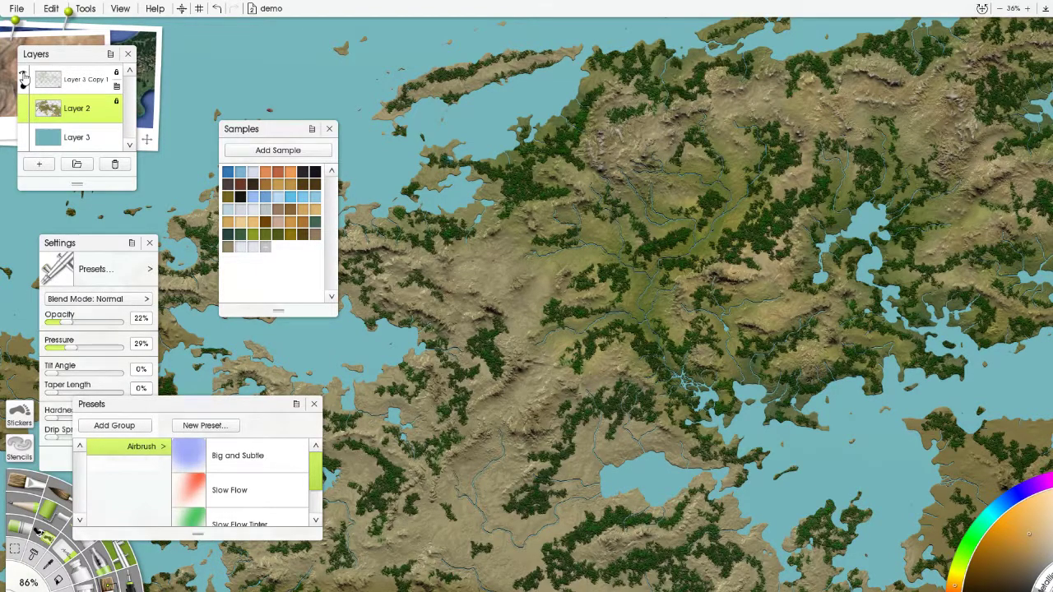
pyautogui.scroll(3, 905, 188)
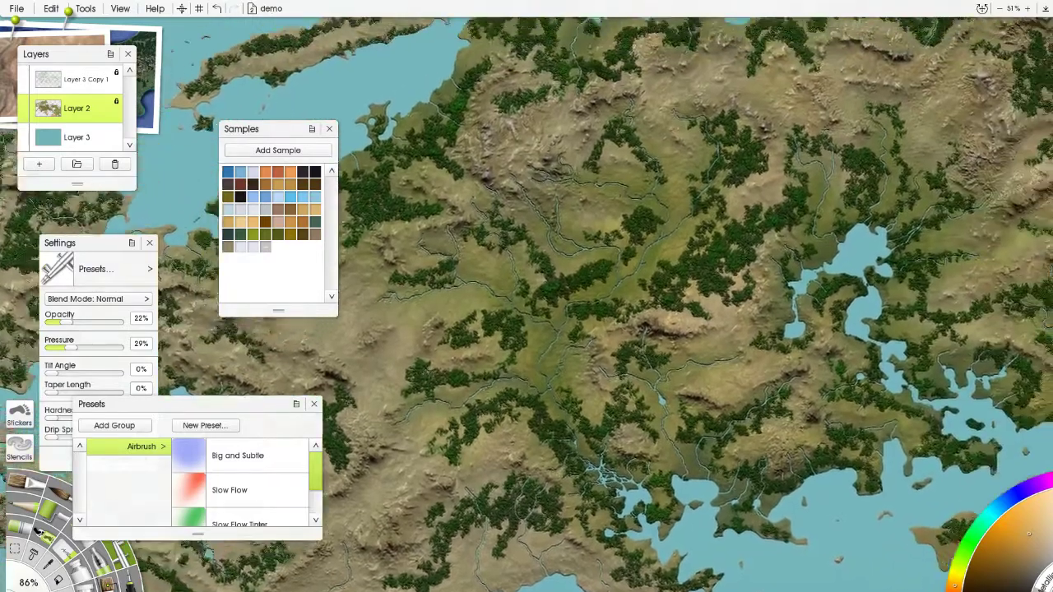
pyautogui.scroll(-3, 840, 173)
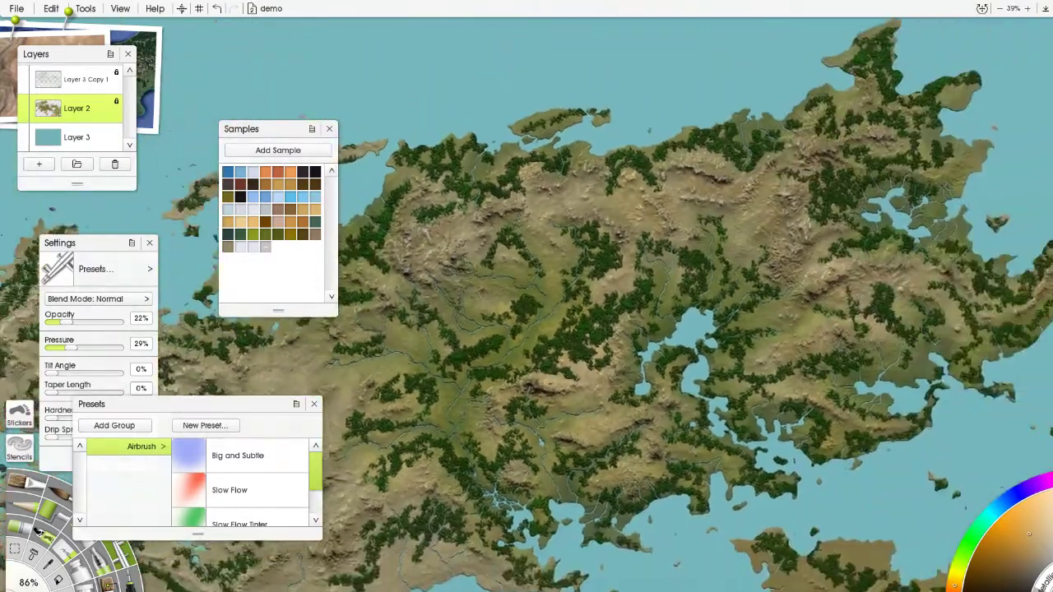
pyautogui.moveTo(659, 271); pyautogui.dragTo(623, 259)
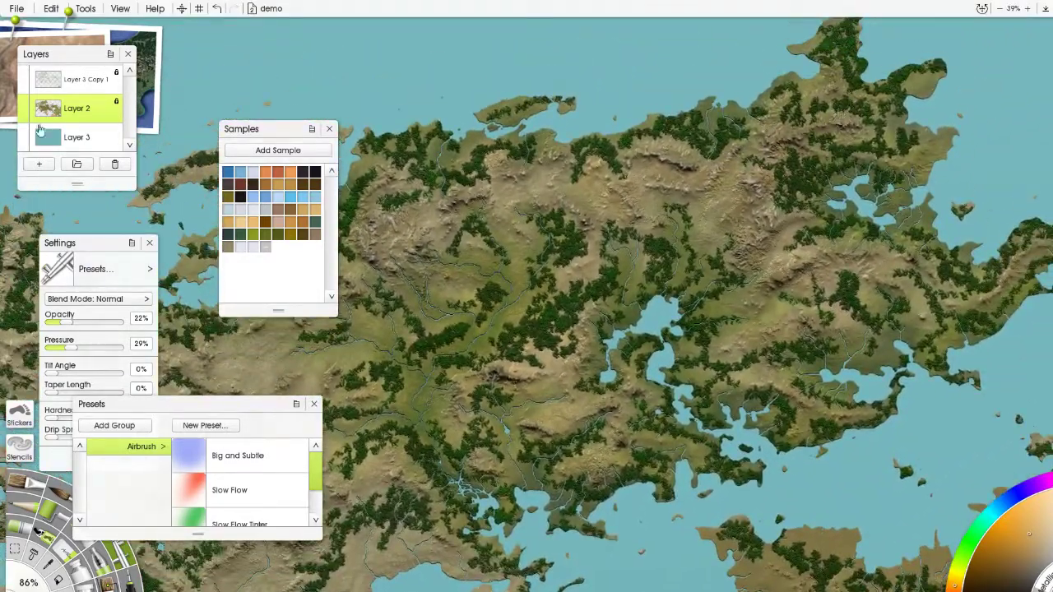
# Examine how the forests sit on the recolored terrain across the northern land and the southern drylands.
pyautogui.scroll(-5, 539, 177)
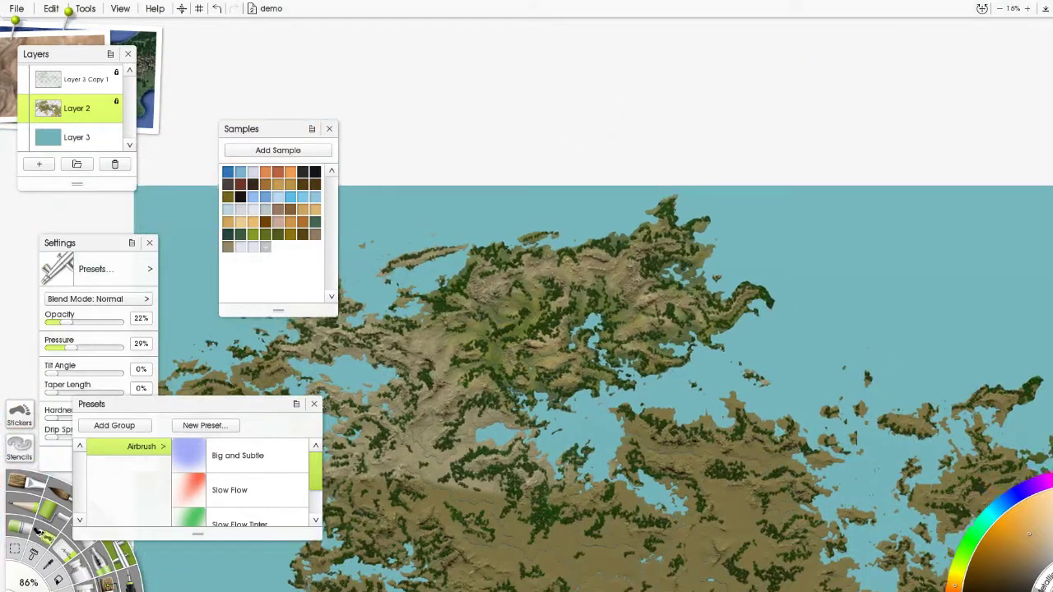
pyautogui.scroll(10, 570, 270)
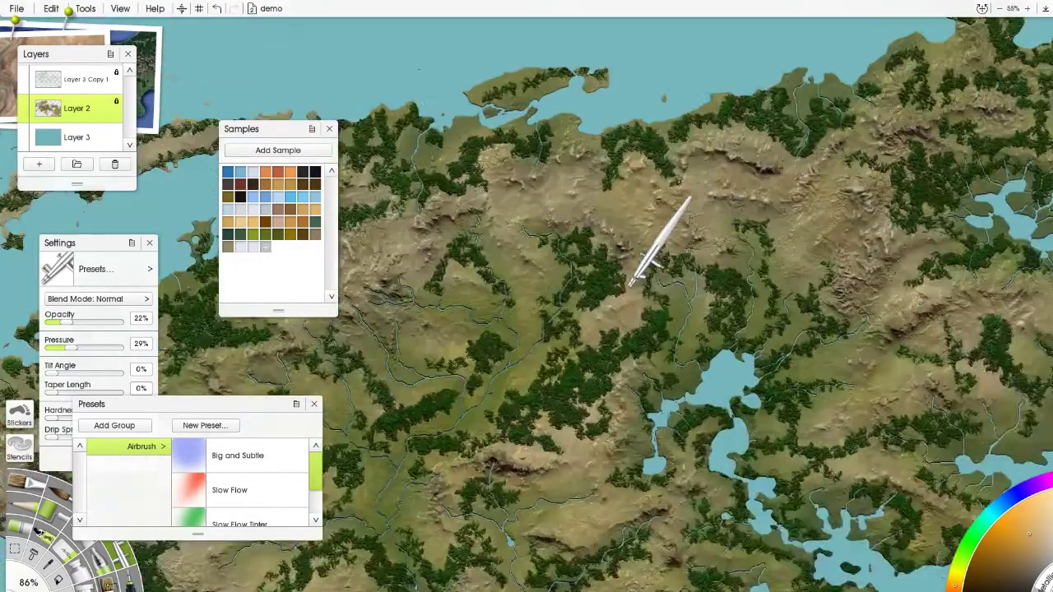
pyautogui.scroll(3, 658, 239)
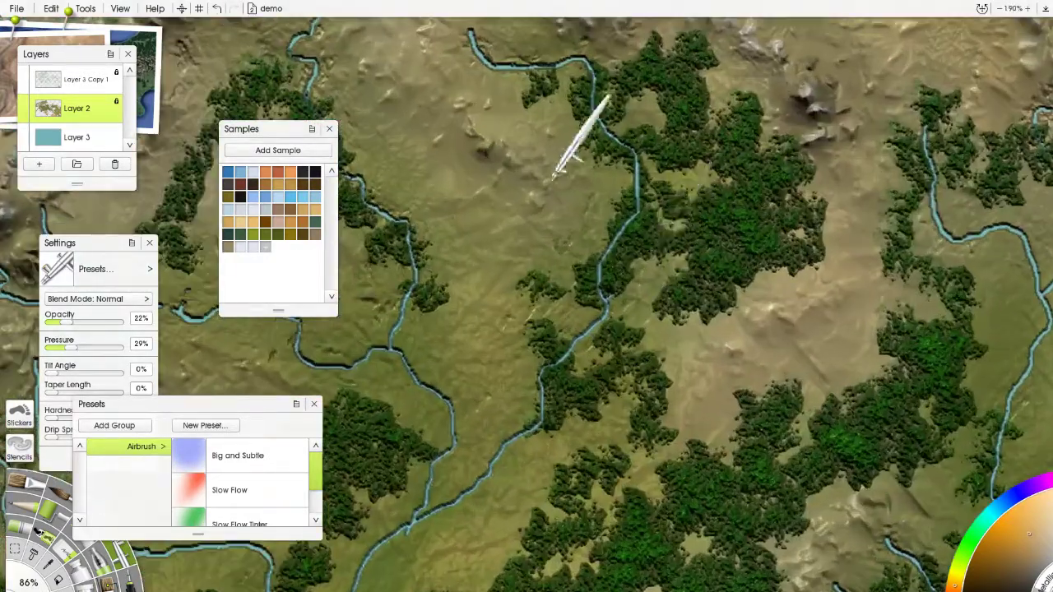
pyautogui.scroll(-1, 666, 278)
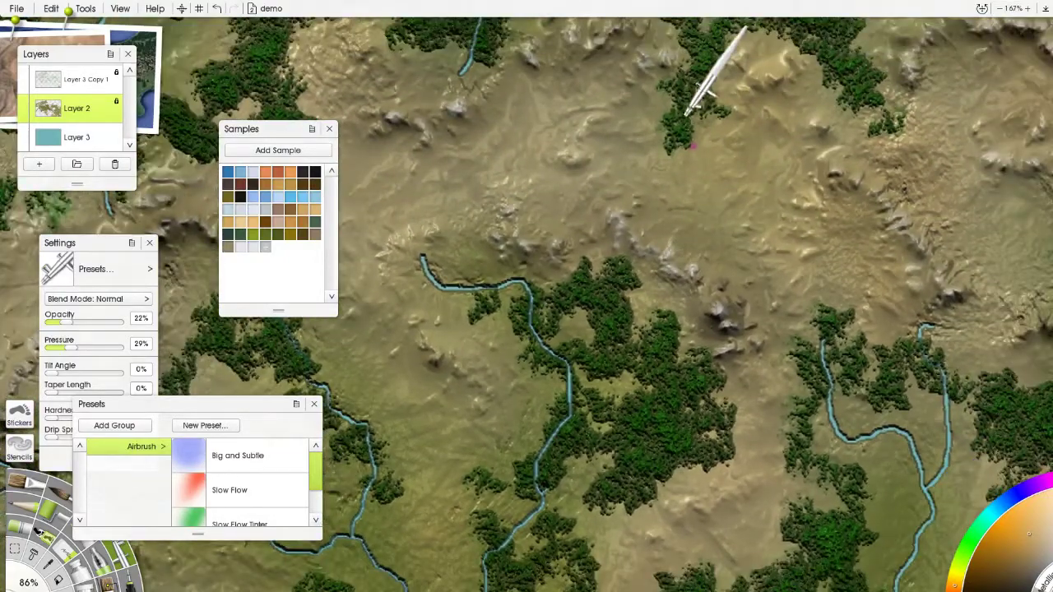
pyautogui.moveTo(796, 212); pyautogui.dragTo(271, 353)
pyautogui.moveTo(831, 247); pyautogui.dragTo(556, 228)
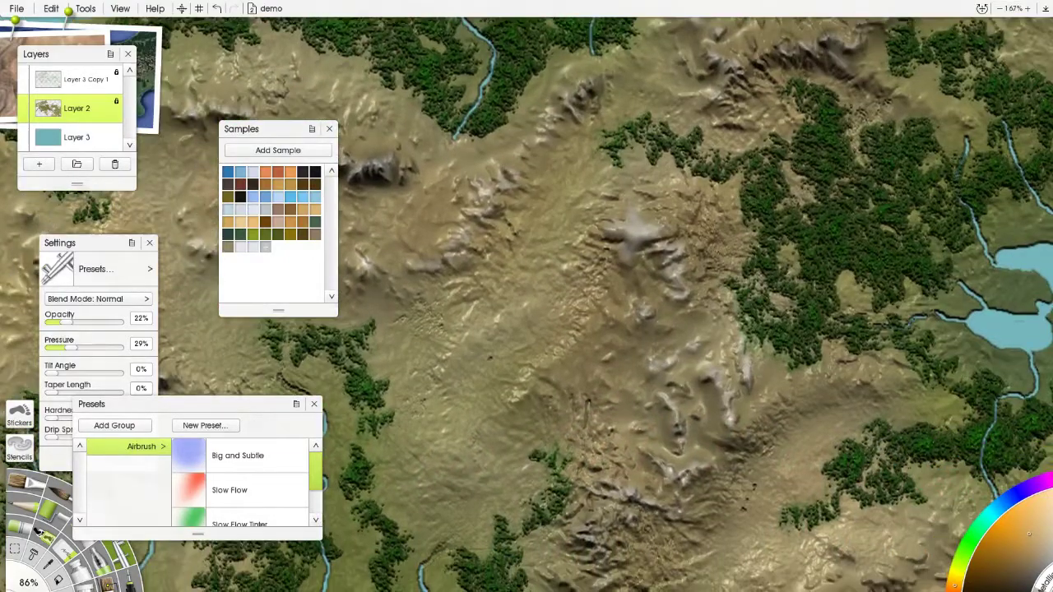
pyautogui.scroll(-2, 556, 228)
pyautogui.scroll(-5, 705, 23)
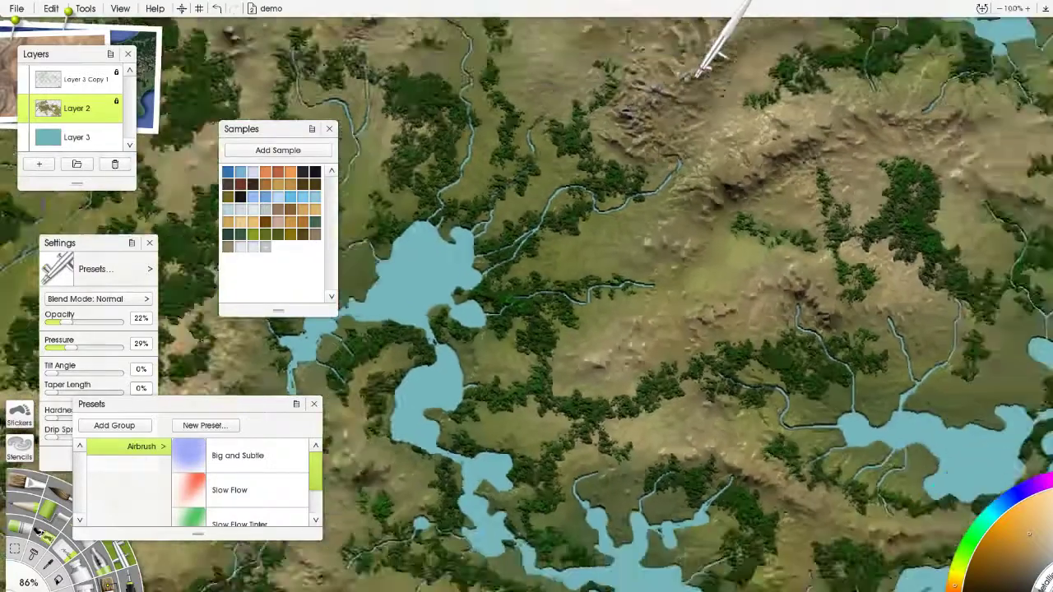
pyautogui.scroll(-4, 625, 246)
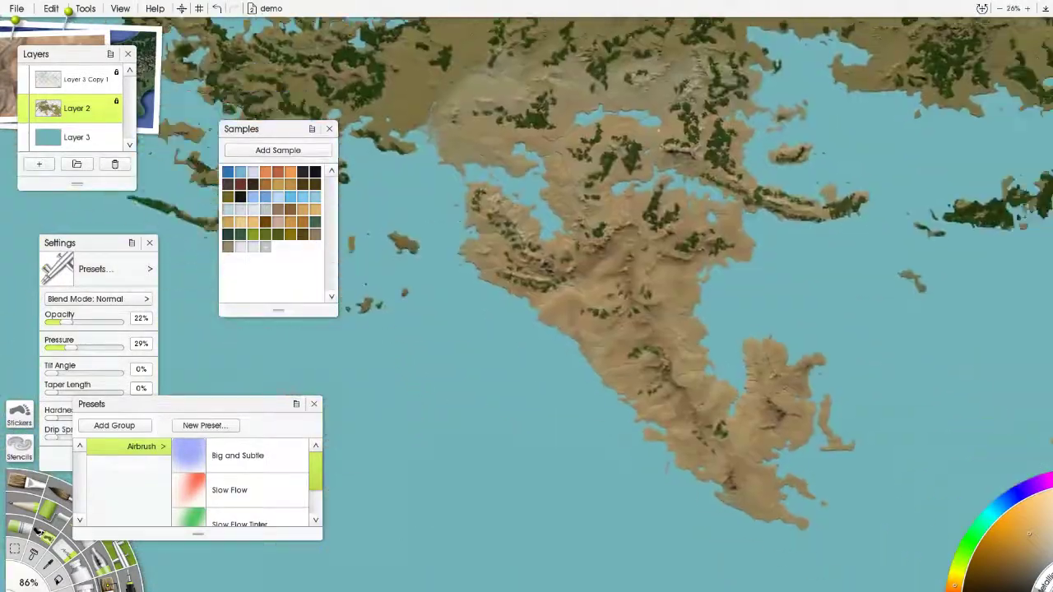
pyautogui.scroll(4, 787, 233)
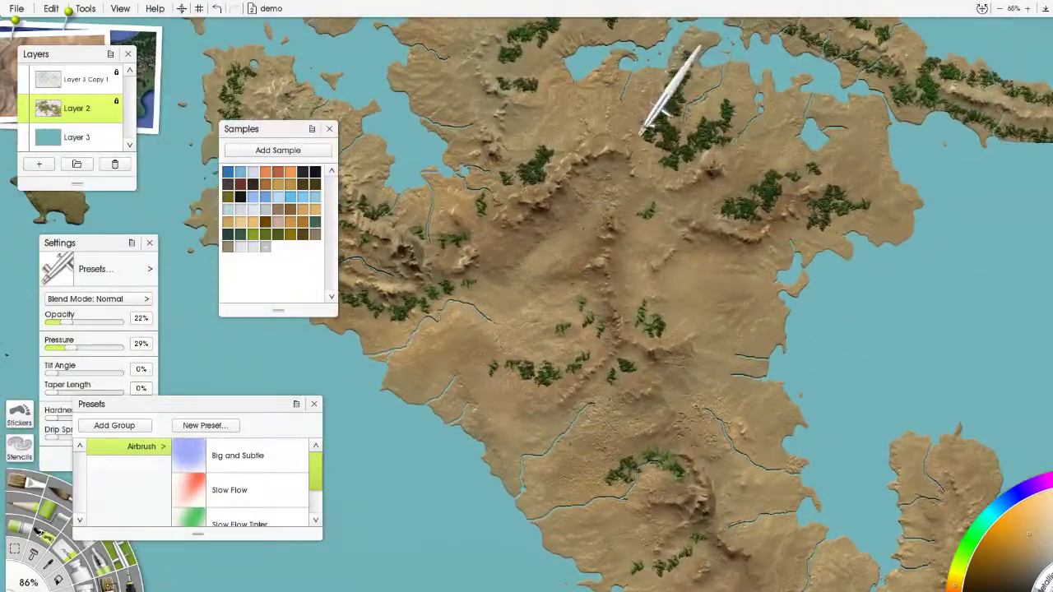
pyautogui.scroll(2, 729, 141)
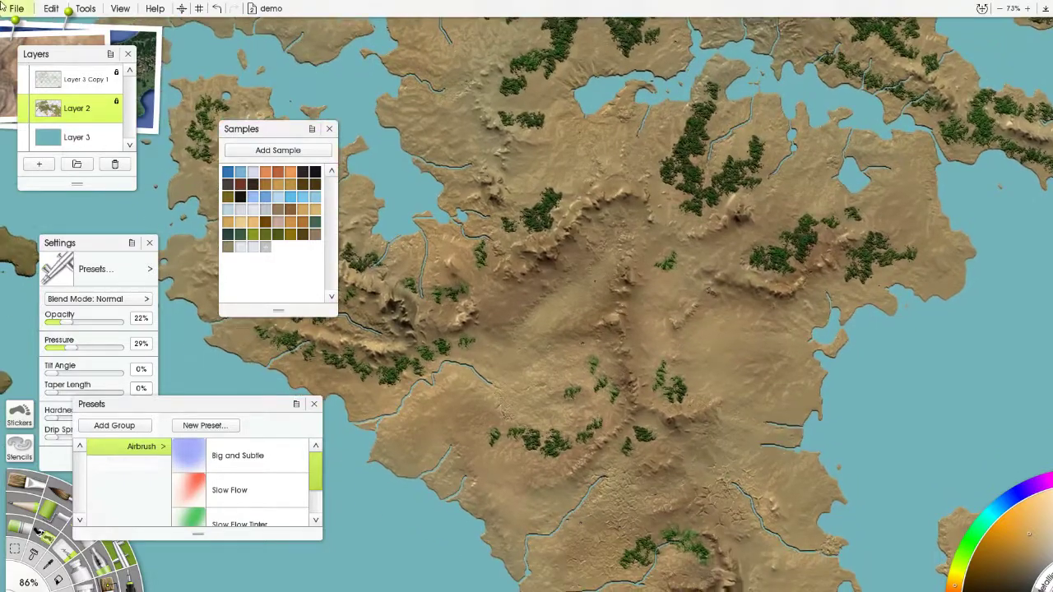
# Select the Layer 3 Copy 1 forest layer, unlock it, and switch to the Eraser at 74% size.
pyautogui.click(96, 76)
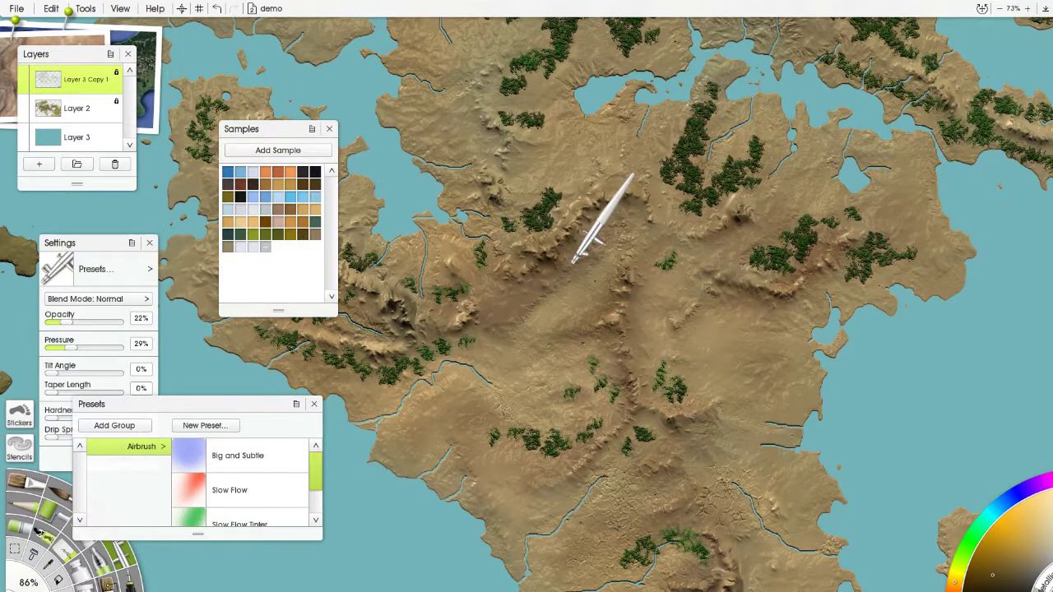
pyautogui.scroll(-3, 605, 218)
pyautogui.moveTo(510, 137); pyautogui.dragTo(682, 287)
pyautogui.click(66, 550)
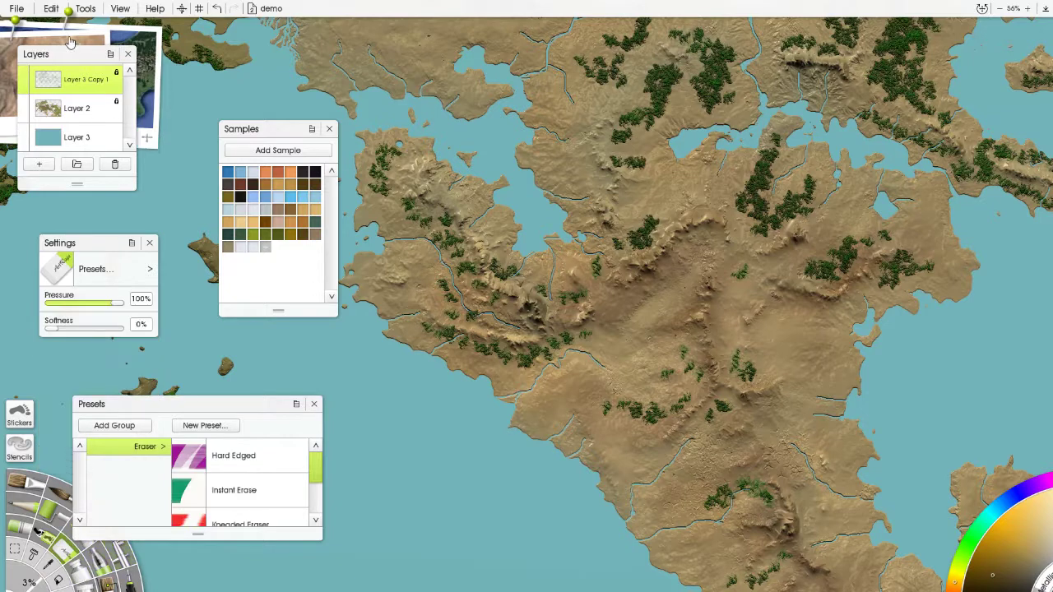
pyautogui.click(118, 74)
pyautogui.click(136, 90)
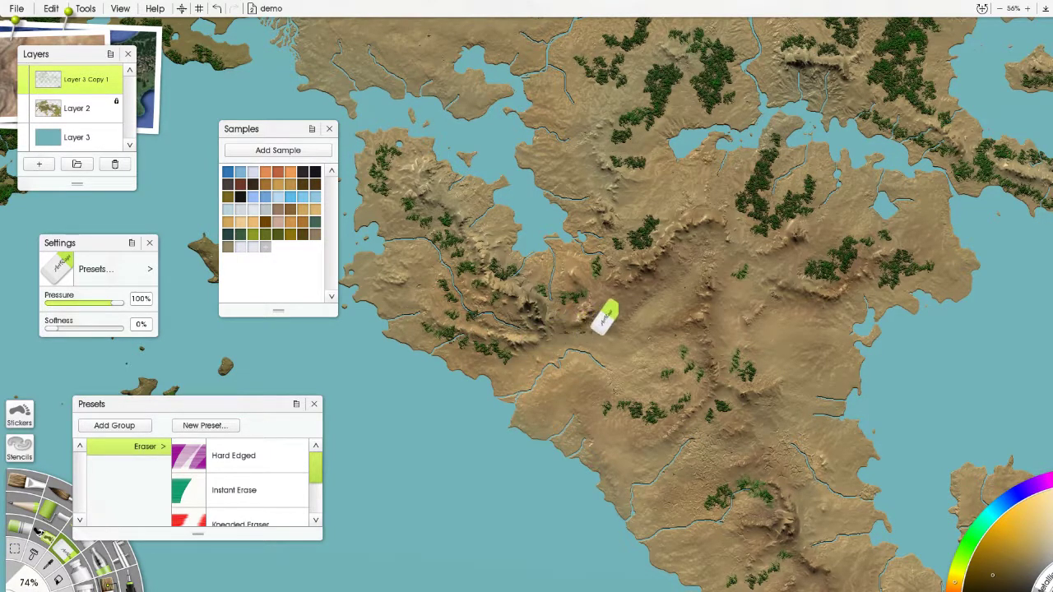
# Erase the tree clumps around the southern land's central ridge and thin out those just south of it.
pyautogui.moveTo(623, 327)
pyautogui.mouseDown()
pyautogui.moveTo(654, 346)
pyautogui.moveTo(676, 390)
pyautogui.moveTo(730, 427)
pyautogui.mouseUp()
pyautogui.moveTo(670, 372)
pyautogui.mouseDown()
pyautogui.moveTo(671, 416)
pyautogui.moveTo(651, 397)
pyautogui.moveTo(600, 391)
pyautogui.moveTo(705, 400)
pyautogui.moveTo(734, 249)
pyautogui.mouseUp()
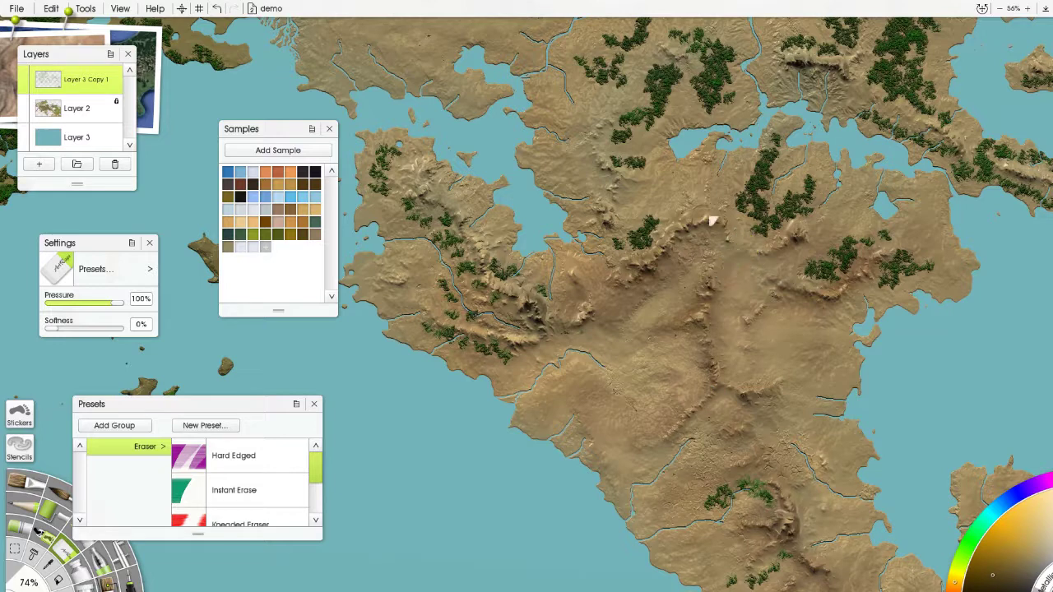
pyautogui.moveTo(718, 499); pyautogui.dragTo(626, 258)
pyautogui.moveTo(673, 221)
pyautogui.mouseDown()
pyautogui.moveTo(680, 257)
pyautogui.moveTo(664, 224)
pyautogui.moveTo(715, 294)
pyautogui.moveTo(752, 411)
pyautogui.moveTo(782, 430)
pyautogui.moveTo(768, 445)
pyautogui.moveTo(793, 404)
pyautogui.moveTo(770, 400)
pyautogui.mouseUp()
pyautogui.moveTo(711, 24)
pyautogui.mouseDown()
pyautogui.moveTo(693, 274)
pyautogui.moveTo(680, 285)
pyautogui.mouseUp()
pyautogui.moveTo(721, 246); pyautogui.dragTo(757, 256)
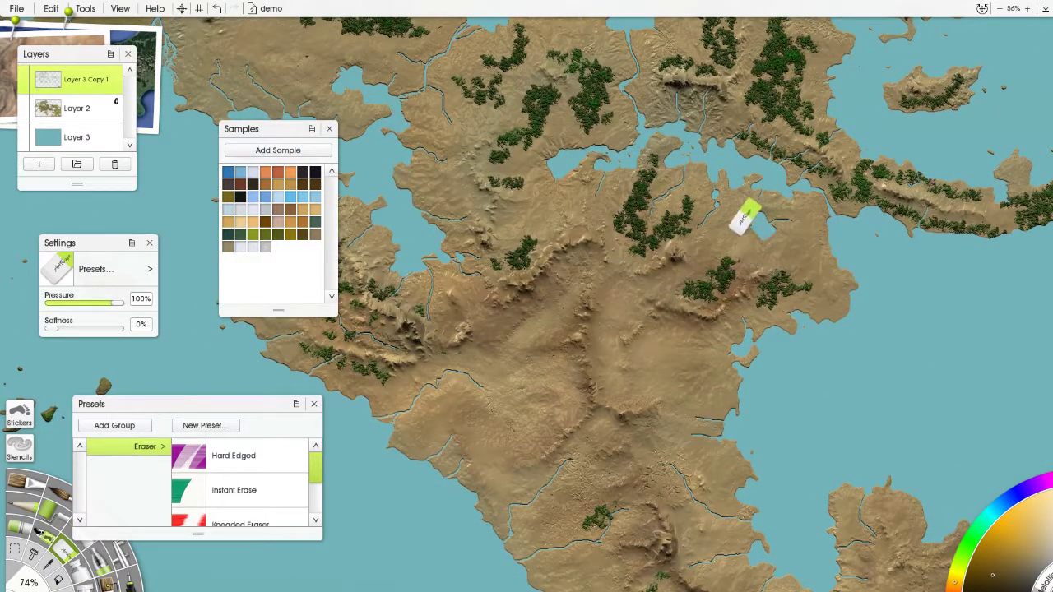
# Erase the forest patches south of the narrow inland strait and thin the woods on the eastern coastal plain north of it.
pyautogui.moveTo(629, 228)
pyautogui.mouseDown()
pyautogui.moveTo(693, 224)
pyautogui.moveTo(688, 189)
pyautogui.mouseUp()
pyautogui.moveTo(520, 191)
pyautogui.mouseDown()
pyautogui.moveTo(481, 184)
pyautogui.moveTo(512, 188)
pyautogui.mouseUp()
pyautogui.moveTo(635, 189); pyautogui.dragTo(596, 304)
pyautogui.moveTo(767, 151); pyautogui.dragTo(734, 138)
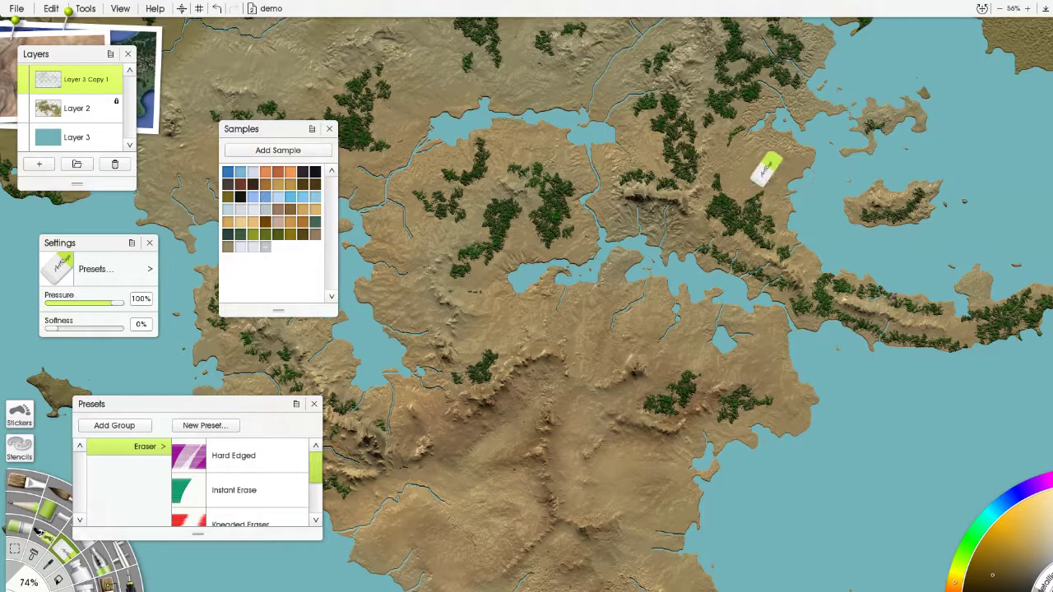
pyautogui.moveTo(766, 170)
pyautogui.mouseDown()
pyautogui.moveTo(727, 209)
pyautogui.moveTo(791, 260)
pyautogui.moveTo(732, 201)
pyautogui.mouseUp()
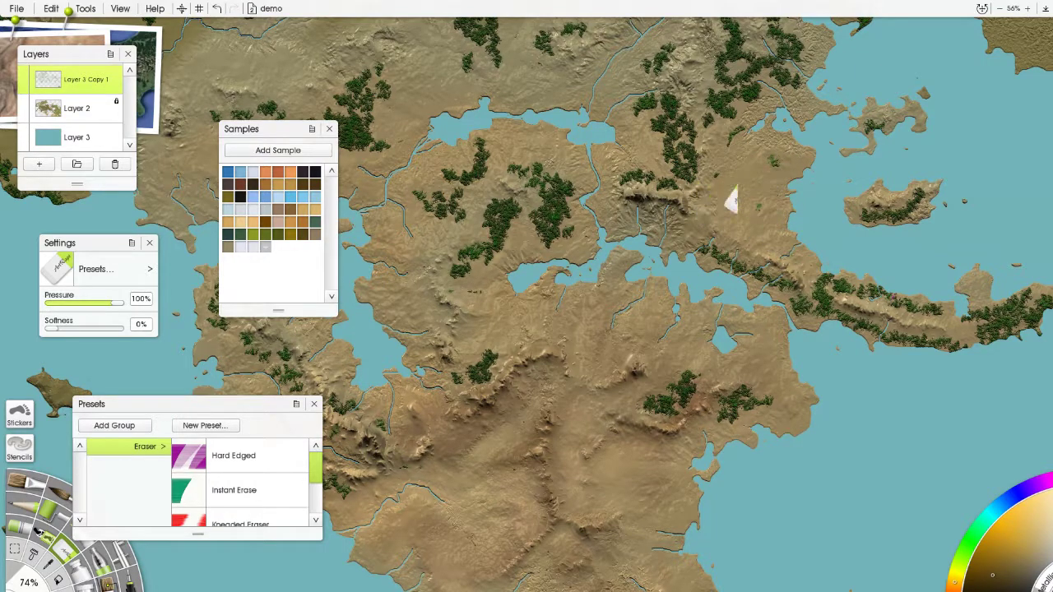
# Thin out the scattered trees along the southern land's western mountain ranges with the eraser.
pyautogui.scroll(-3, 623, 245)
pyautogui.moveTo(643, 244); pyautogui.dragTo(645, 36)
pyautogui.scroll(2, 731, 228)
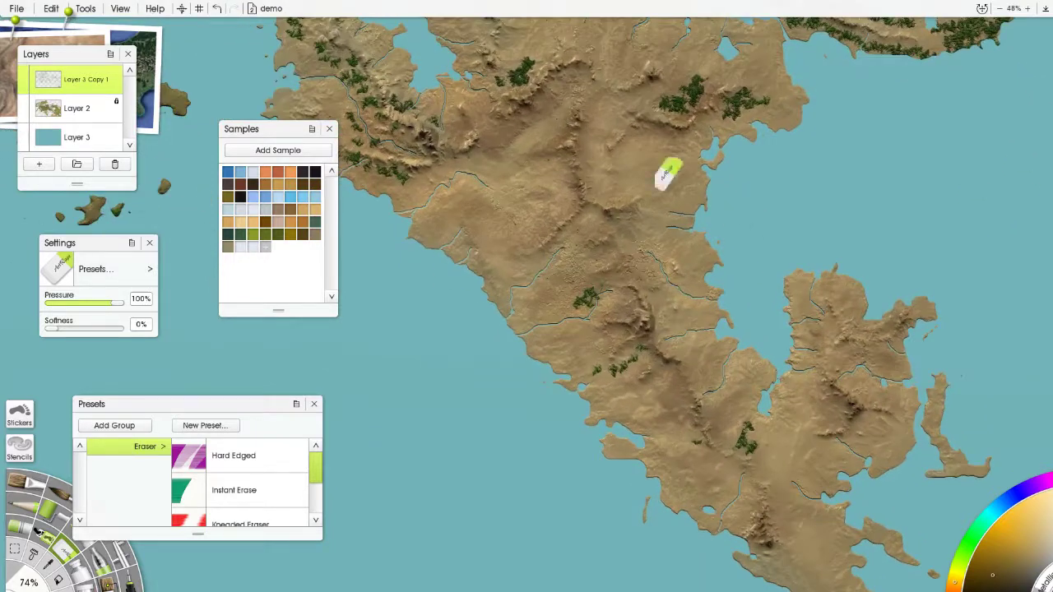
pyautogui.moveTo(656, 189); pyautogui.dragTo(766, 257)
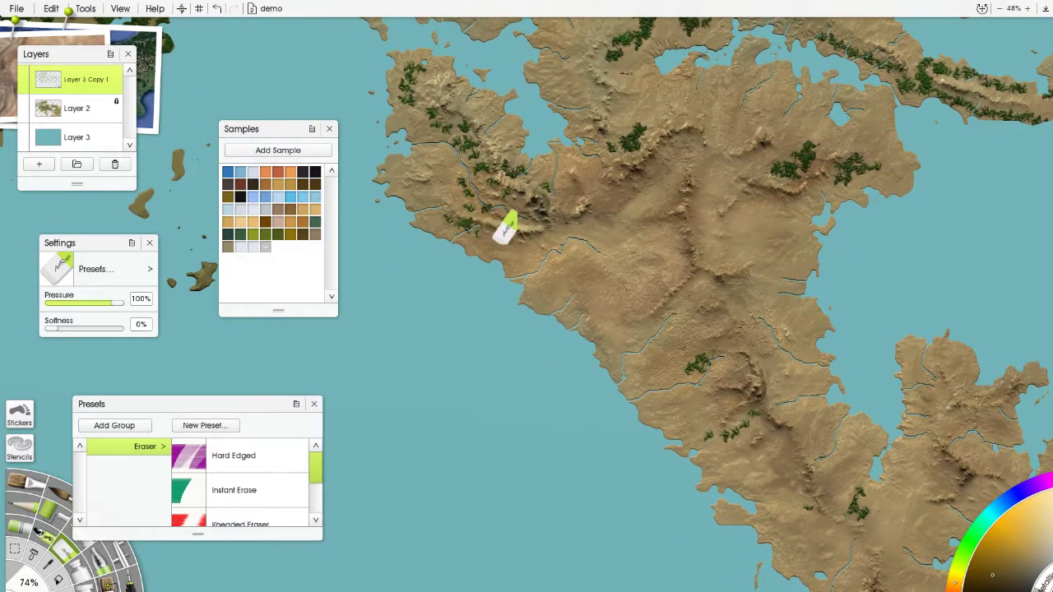
pyautogui.moveTo(475, 177)
pyautogui.mouseDown()
pyautogui.moveTo(456, 154)
pyautogui.moveTo(453, 171)
pyautogui.moveTo(475, 170)
pyautogui.moveTo(470, 154)
pyautogui.moveTo(442, 107)
pyautogui.mouseUp()
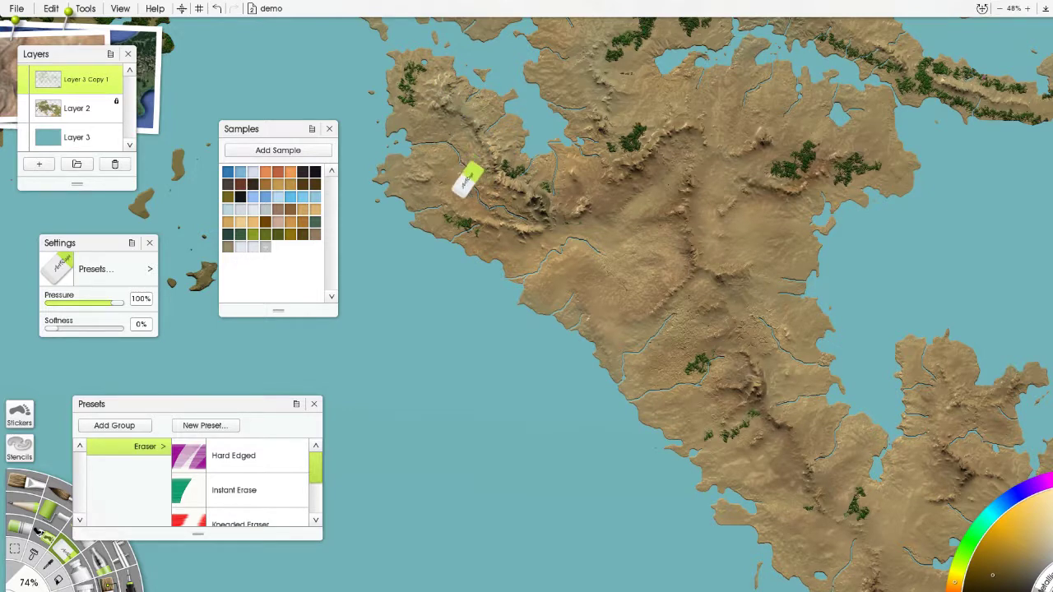
pyautogui.moveTo(636, 177)
pyautogui.mouseDown()
pyautogui.moveTo(489, 138)
pyautogui.moveTo(480, 116)
pyautogui.moveTo(520, 80)
pyautogui.moveTo(541, 87)
pyautogui.moveTo(547, 174)
pyautogui.mouseUp()
pyautogui.scroll(-3, 537, 183)
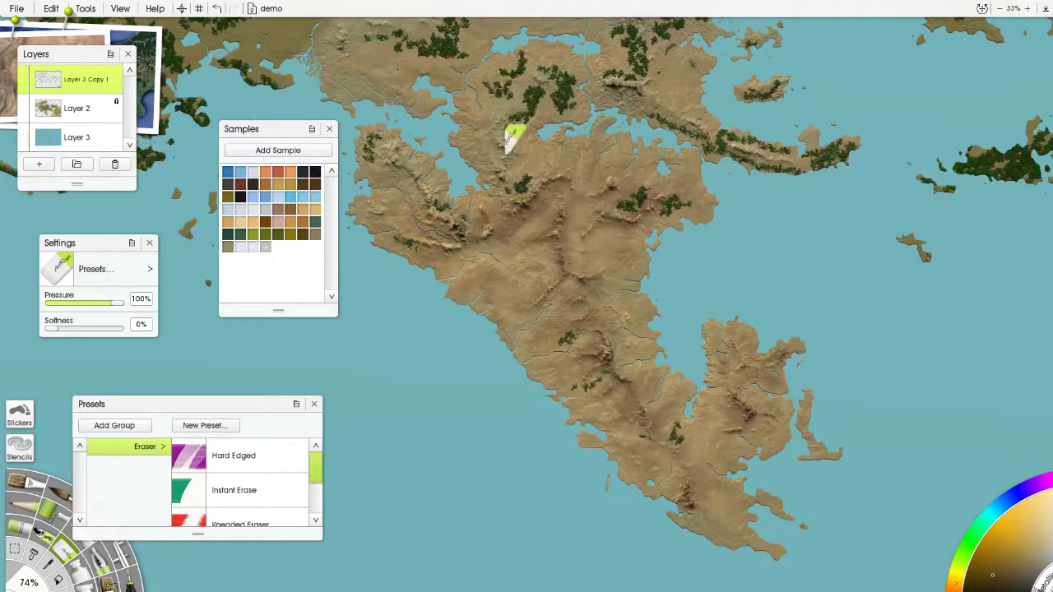
# Put away the brown desert reference image that covers the green satellite reference.
pyautogui.moveTo(515, 141); pyautogui.dragTo(565, 183)
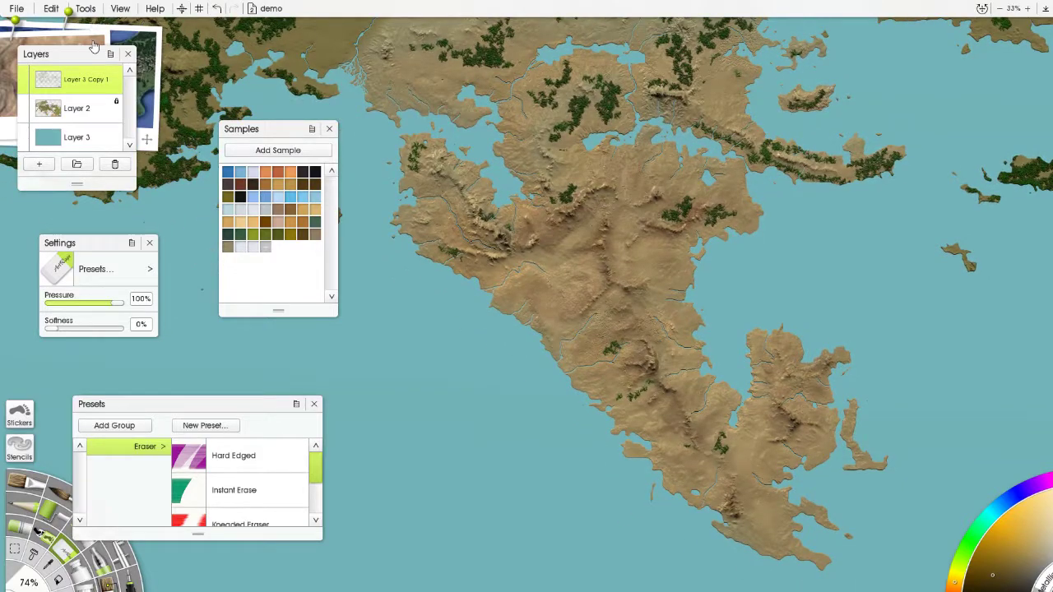
pyautogui.click(94, 46)
pyautogui.click(110, 41)
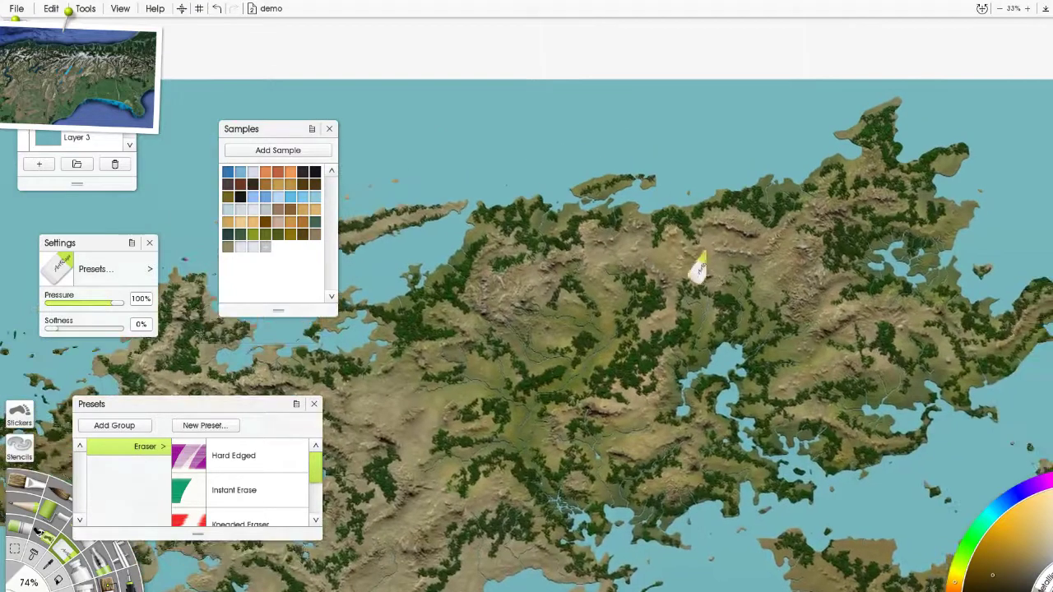
pyautogui.scroll(3, 700, 280)
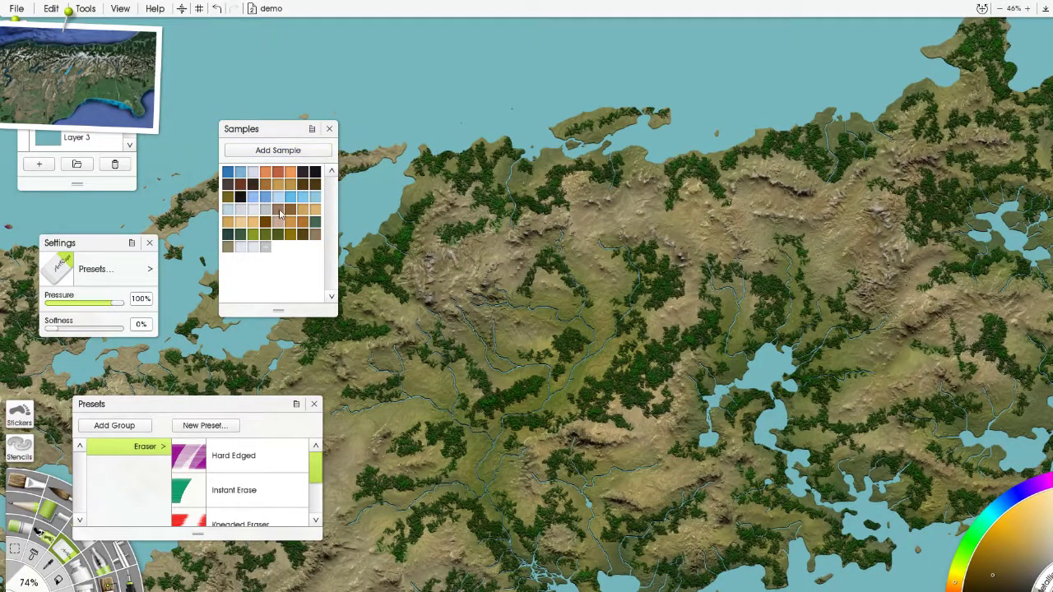
# Clear all the stored color samples and add the current dark brown paint color as a new sample.
pyautogui.click(312, 129)
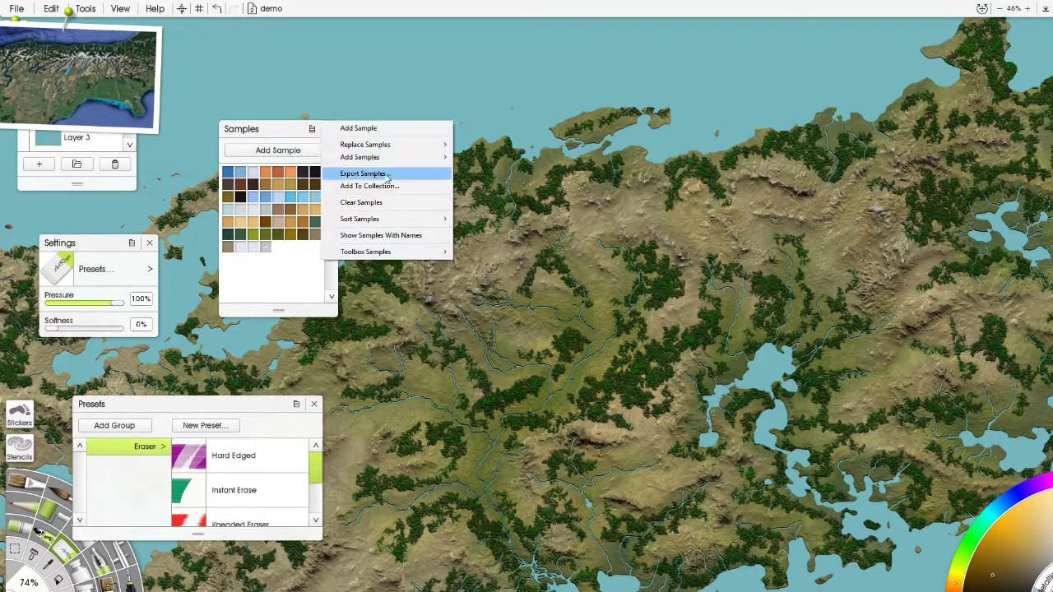
pyautogui.click(404, 202)
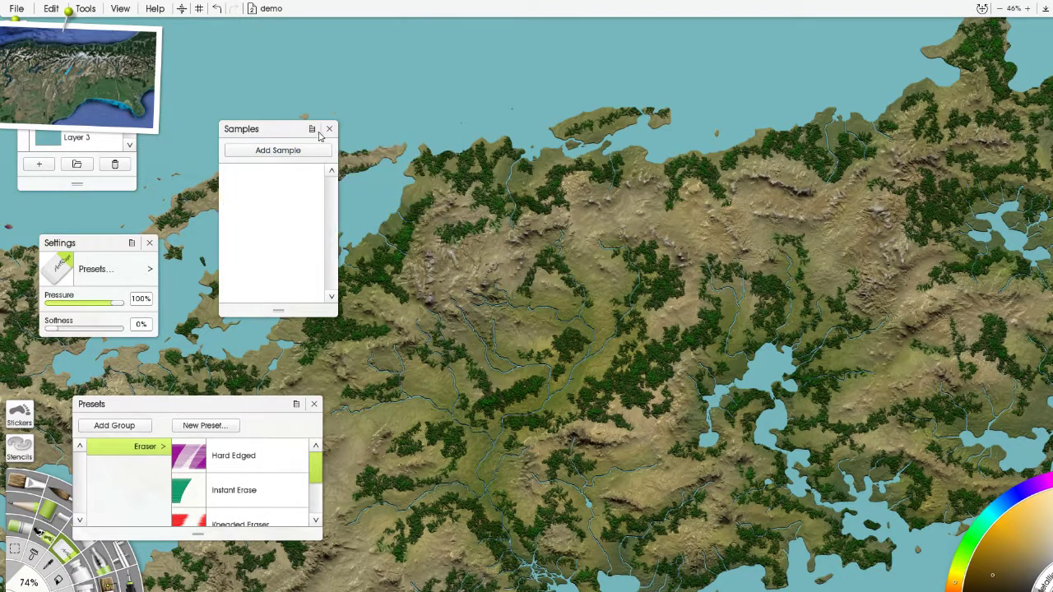
pyautogui.click(313, 129)
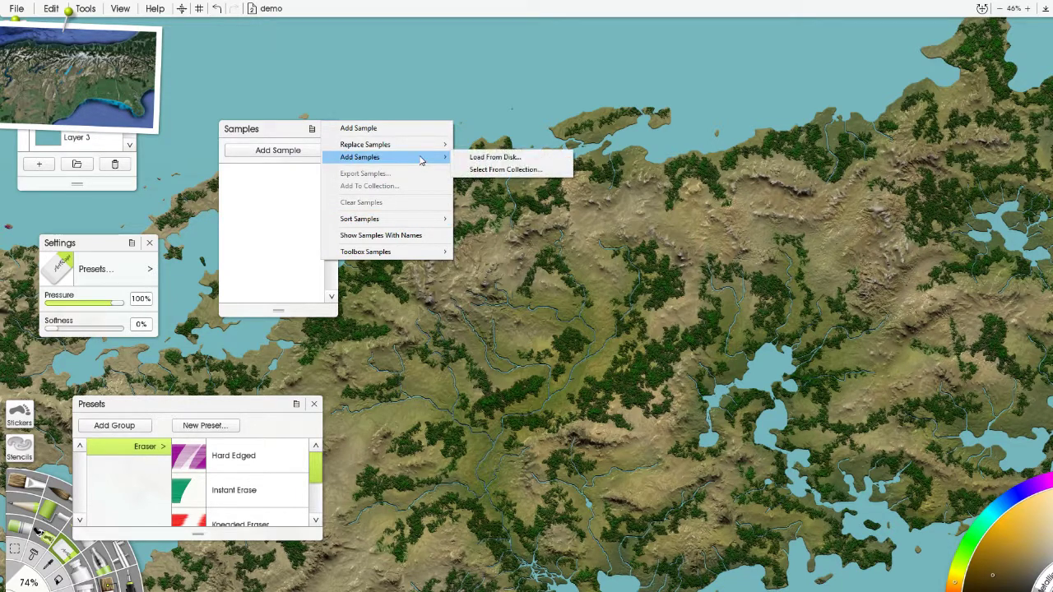
pyautogui.click(387, 128)
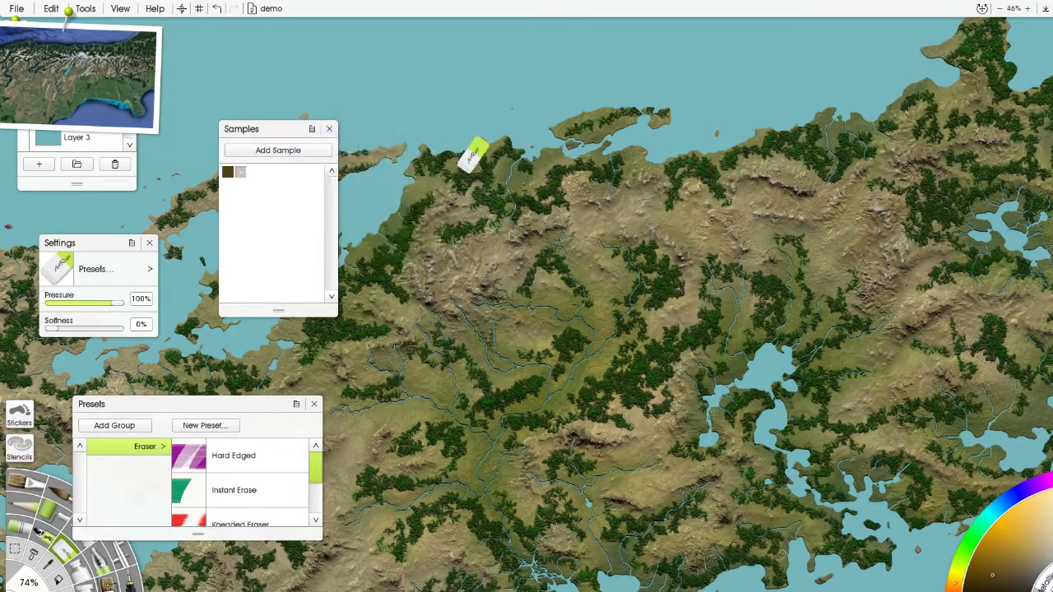
# Add the "dans color" sample set from the collection's Samples group to the color samples.
pyautogui.click(312, 129)
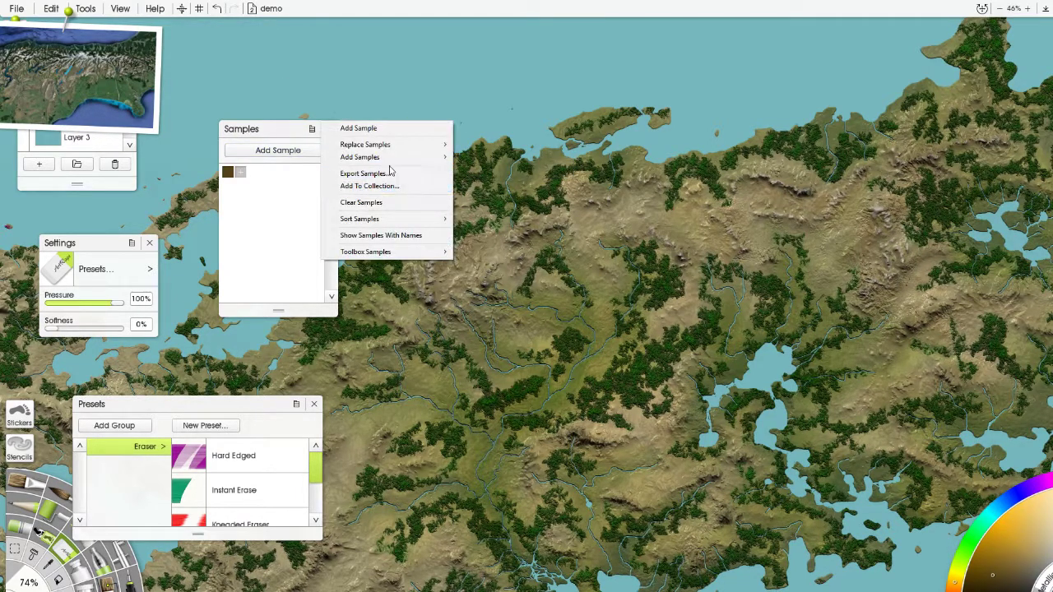
pyautogui.moveTo(402, 162)
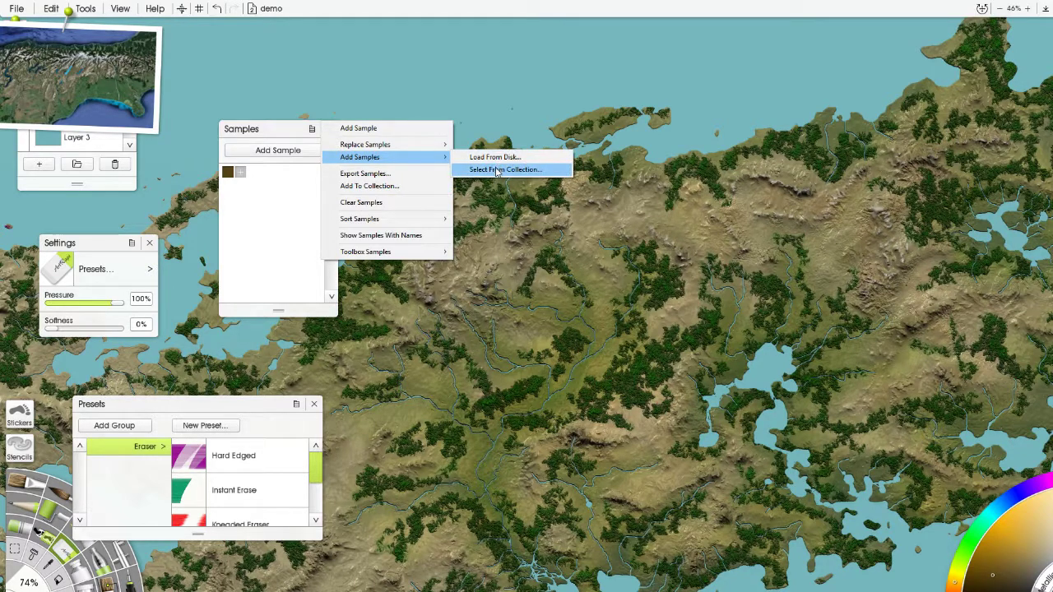
pyautogui.click(499, 170)
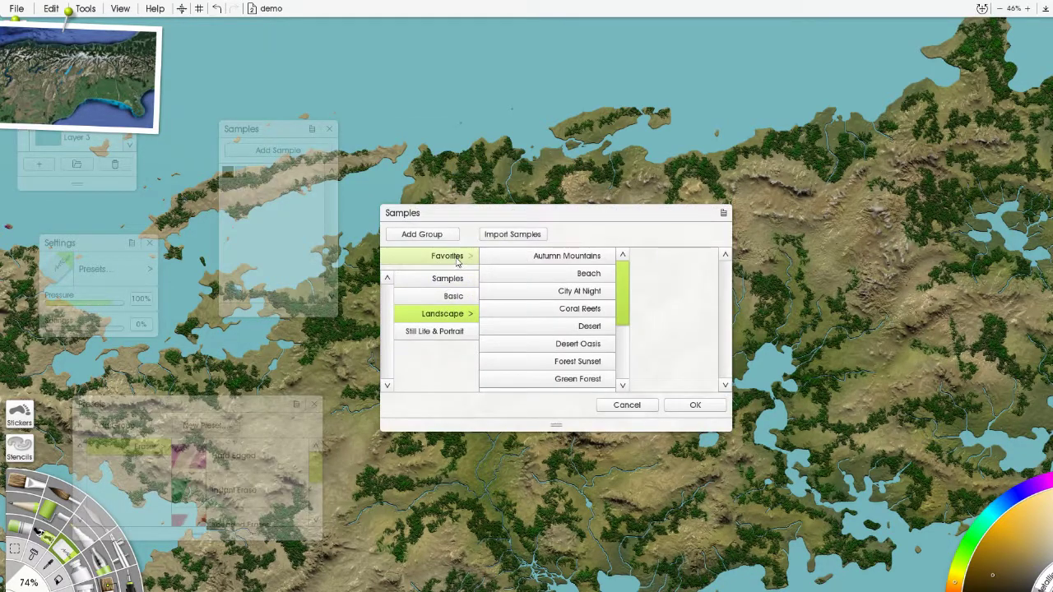
pyautogui.click(452, 257)
pyautogui.scroll(-2, 612, 290)
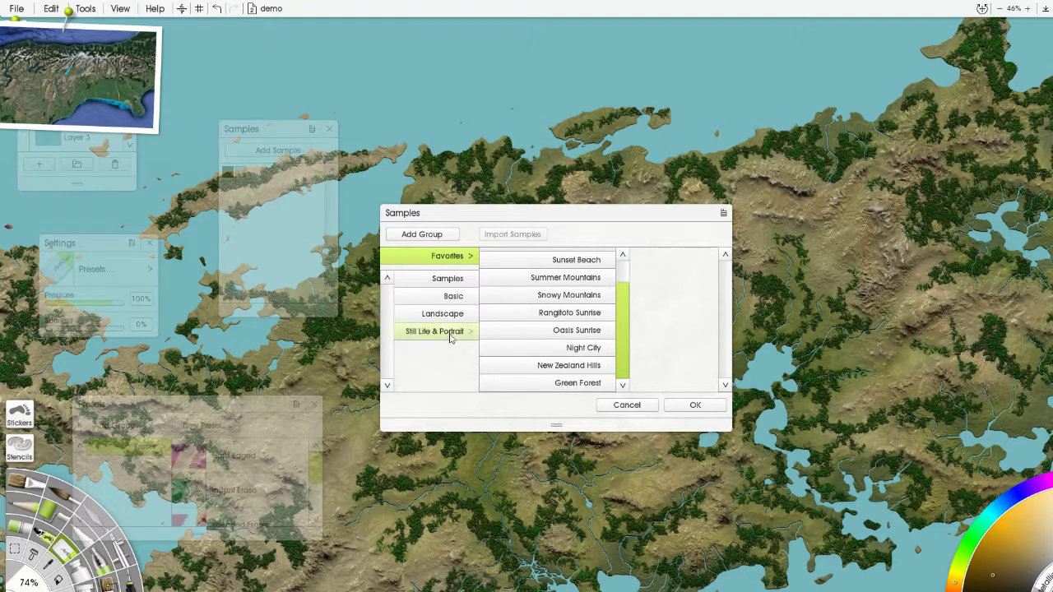
pyautogui.click(446, 280)
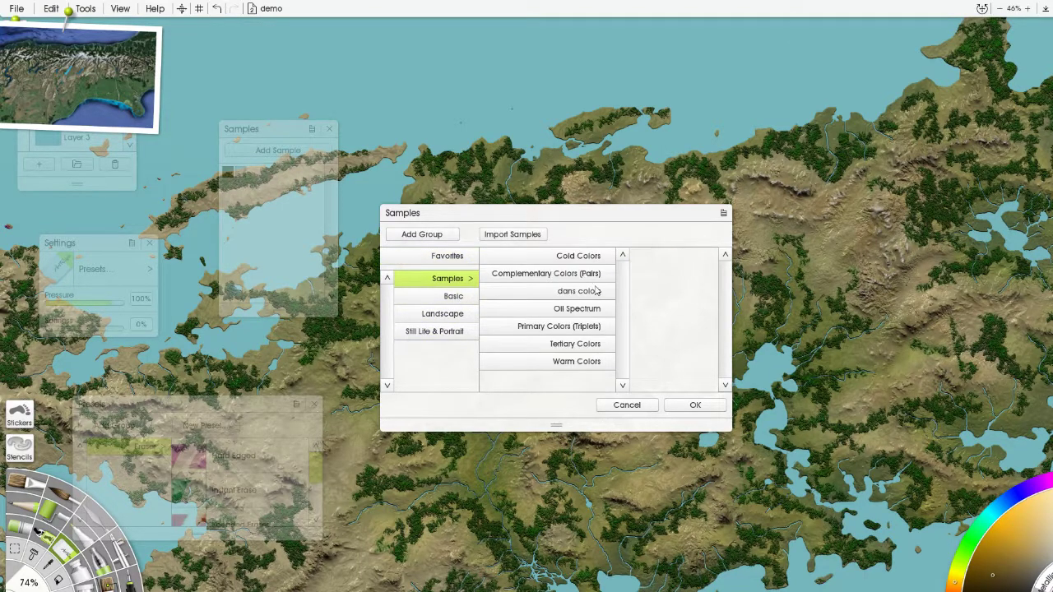
pyautogui.click(595, 289)
pyautogui.click(698, 404)
# Move the satellite and desert reference images clear of the Layers panel and shift the desert photo within its frame.
pyautogui.moveTo(522, 280)
pyautogui.mouseDown()
pyautogui.moveTo(752, 169)
pyautogui.moveTo(791, 83)
pyautogui.moveTo(815, 74)
pyautogui.moveTo(669, 188)
pyautogui.mouseUp()
pyautogui.moveTo(558, 196)
pyautogui.mouseDown()
pyautogui.moveTo(552, 207)
pyautogui.moveTo(387, 218)
pyautogui.moveTo(424, 206)
pyautogui.mouseUp()
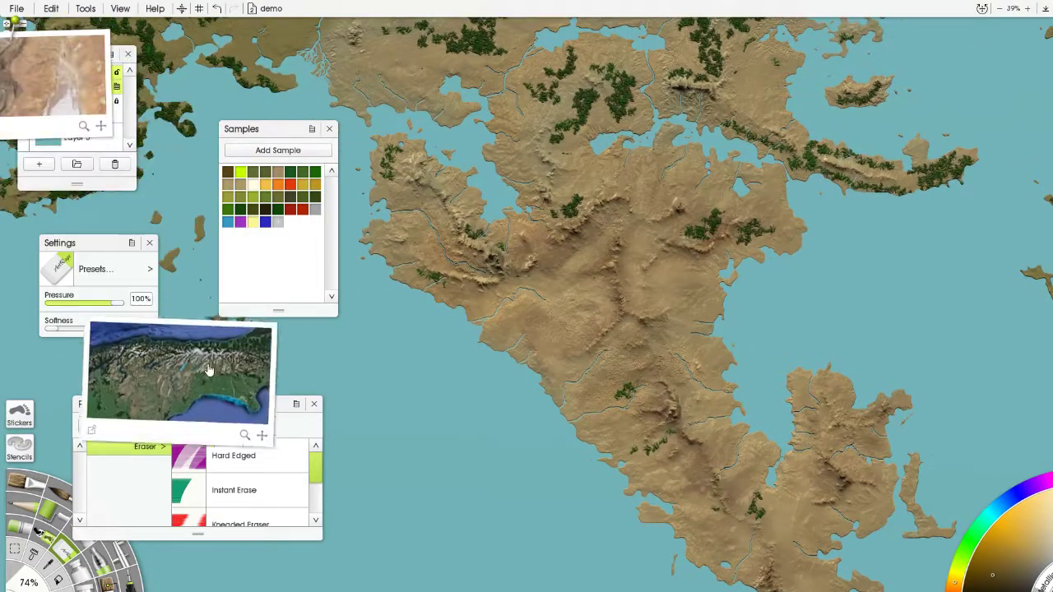
pyautogui.moveTo(55, 67); pyautogui.dragTo(453, 396)
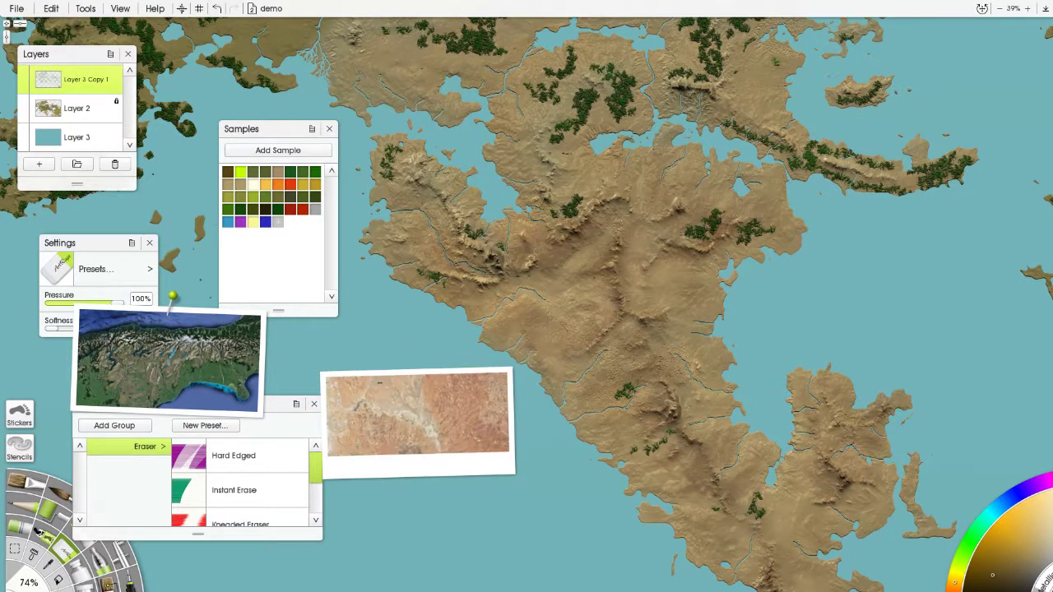
pyautogui.moveTo(494, 467); pyautogui.dragTo(445, 464)
pyautogui.scroll(-2, 497, 212)
pyautogui.moveTo(411, 50); pyautogui.dragTo(496, 237)
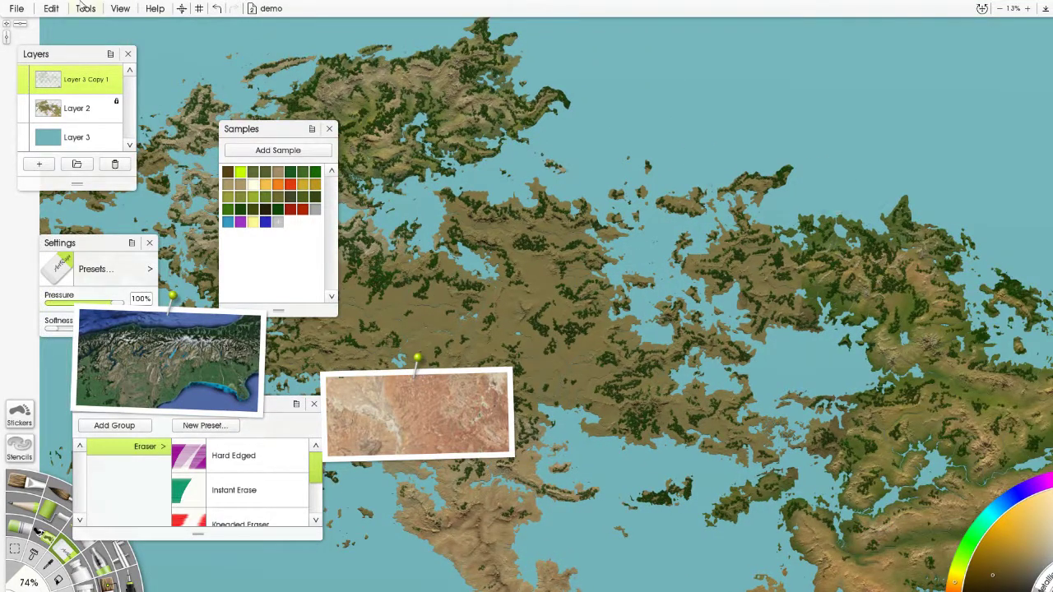
pyautogui.moveTo(501, 286); pyautogui.dragTo(727, 315)
pyautogui.moveTo(649, 250); pyautogui.dragTo(722, 369)
pyautogui.scroll(5, 714, 362)
pyautogui.moveTo(630, 193); pyautogui.dragTo(523, 235)
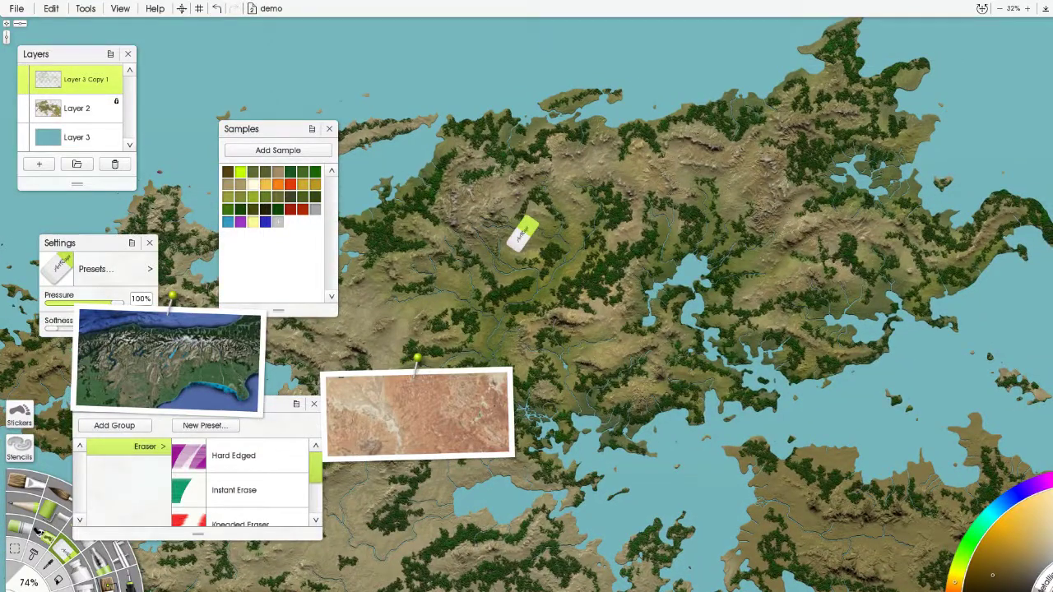